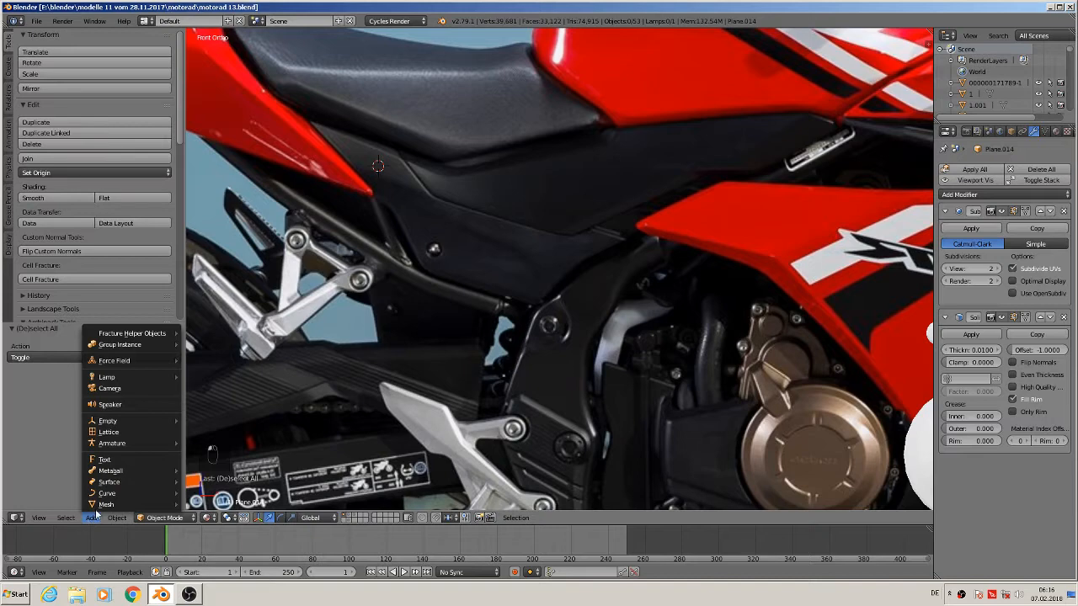
Add a plane mesh, rotate it 90° about the X axis and scale it down to about 0.05
mouse_move(99, 505)
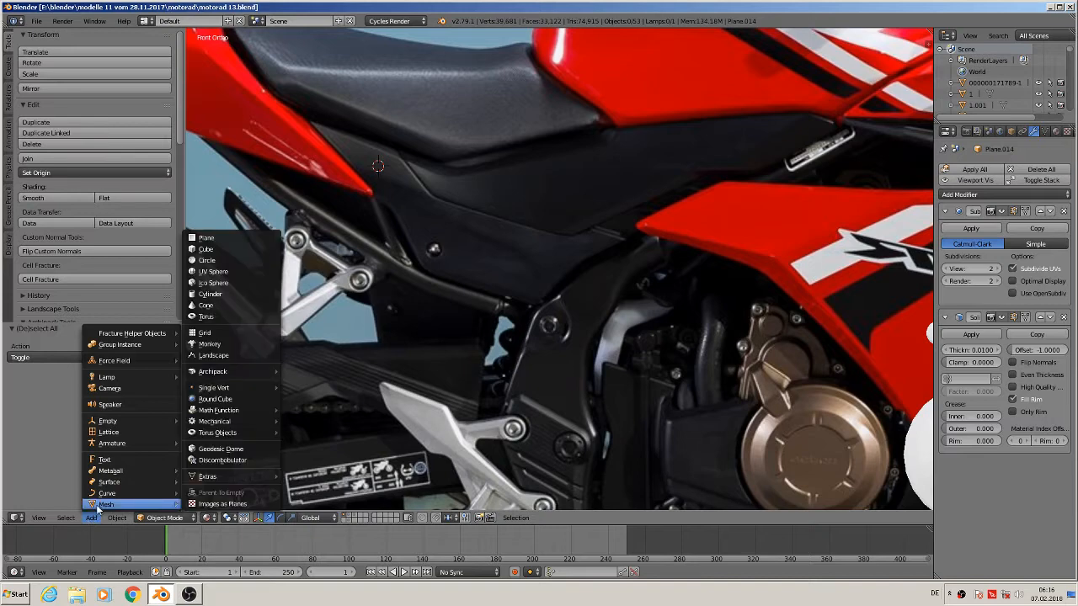
left_click(220, 238)
key("r")
key("x")
key("9")
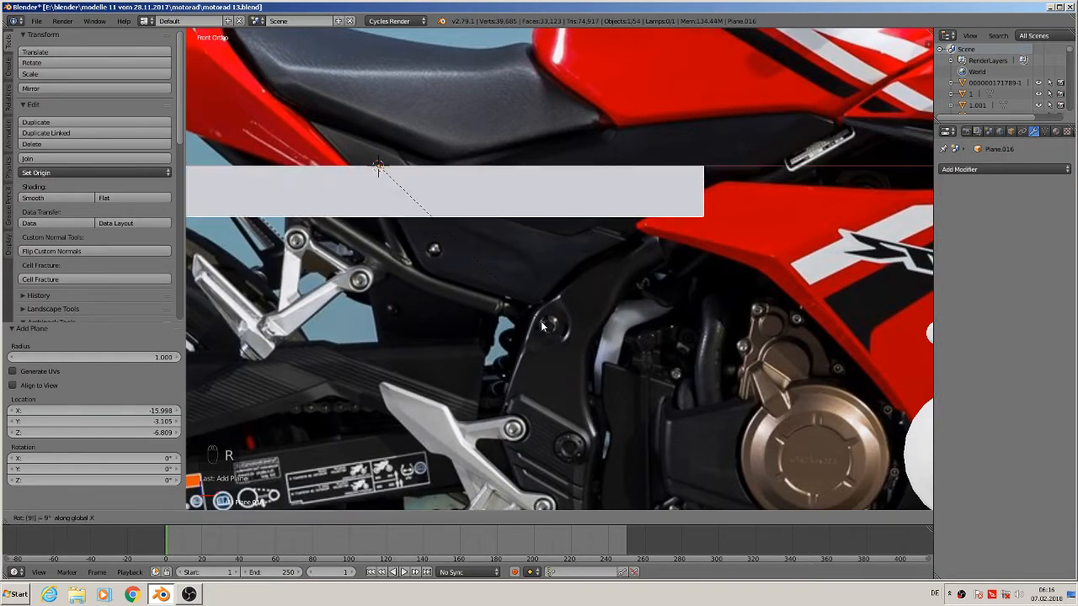
key("0")
key("Return")
key("s")
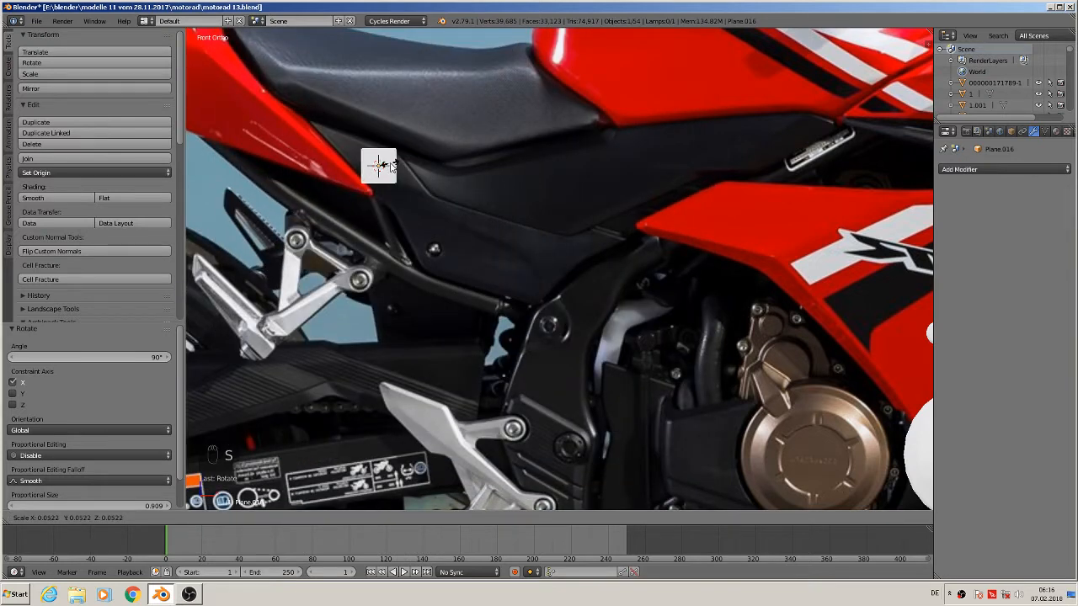
left_click(391, 165)
In Edit Mode, move the plane's lower front and upper rear vertices onto the outline of the black side cover below the seat
key("Tab")
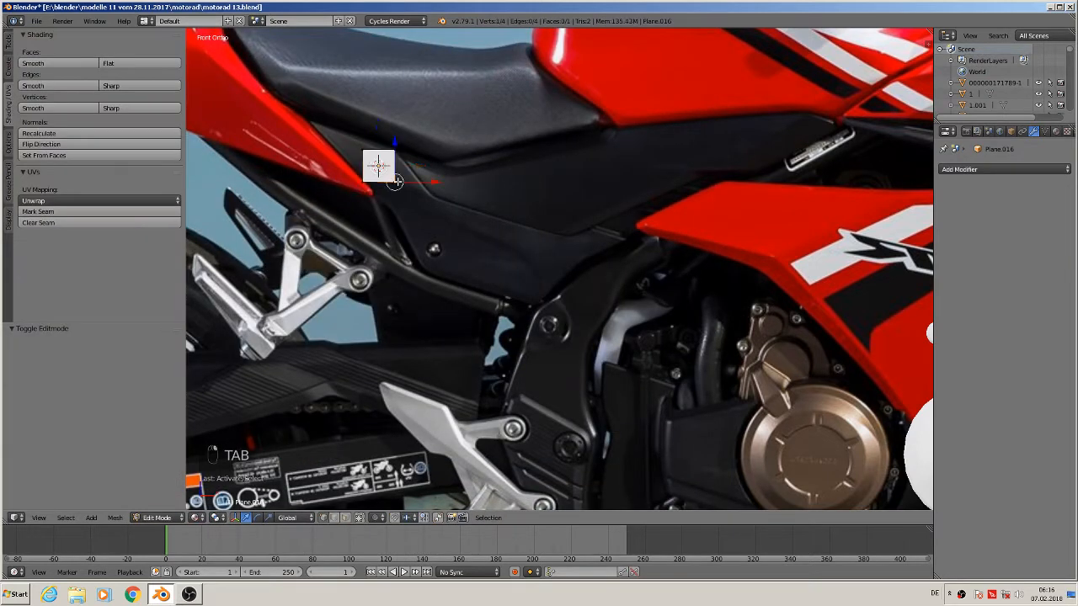
key("g")
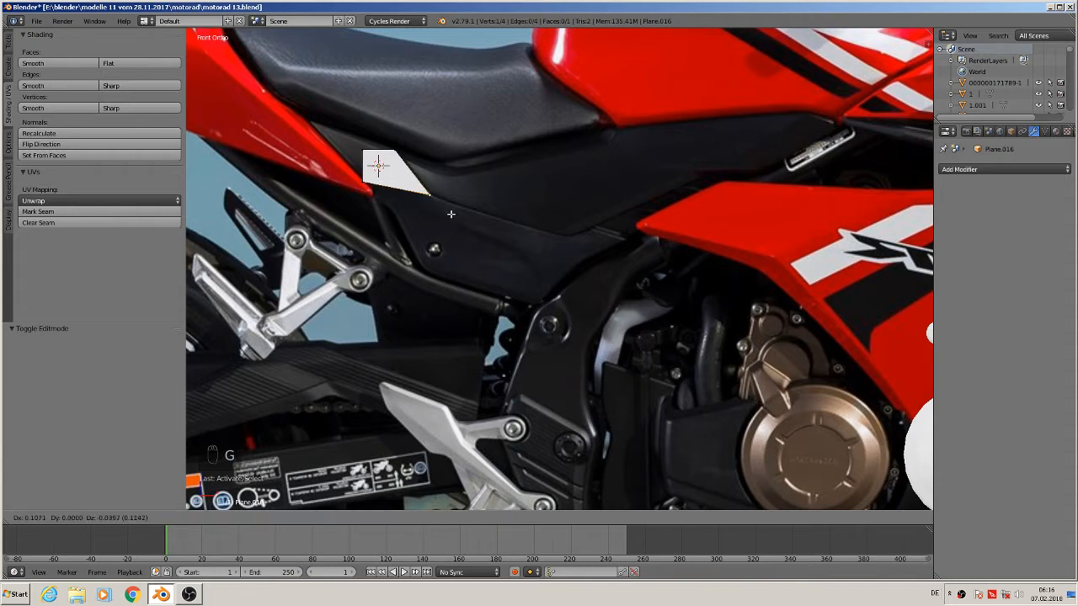
left_click(450, 214)
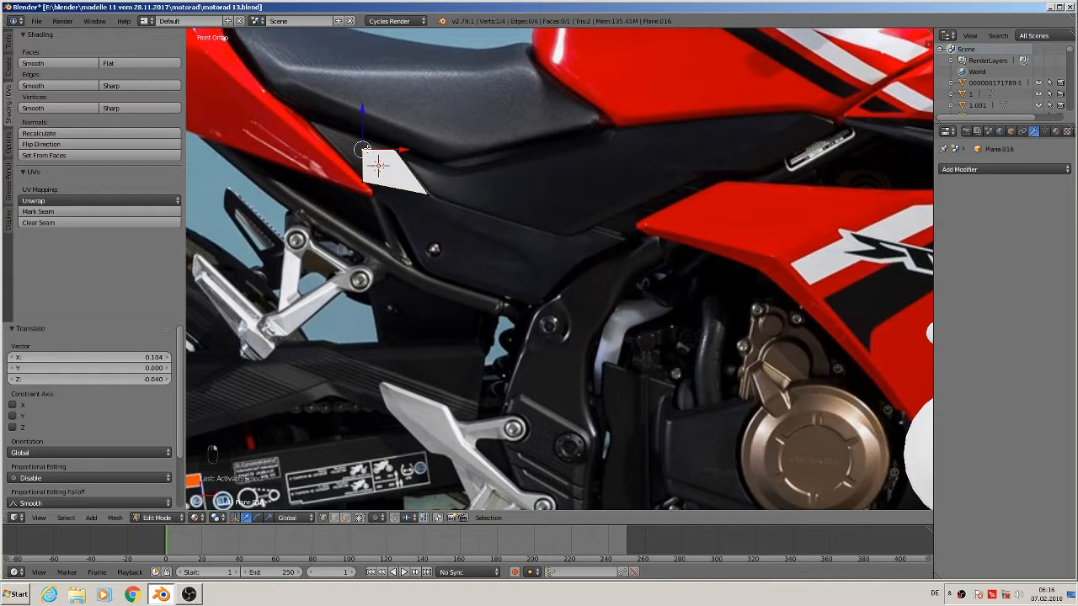
key("g")
left_click(312, 121)
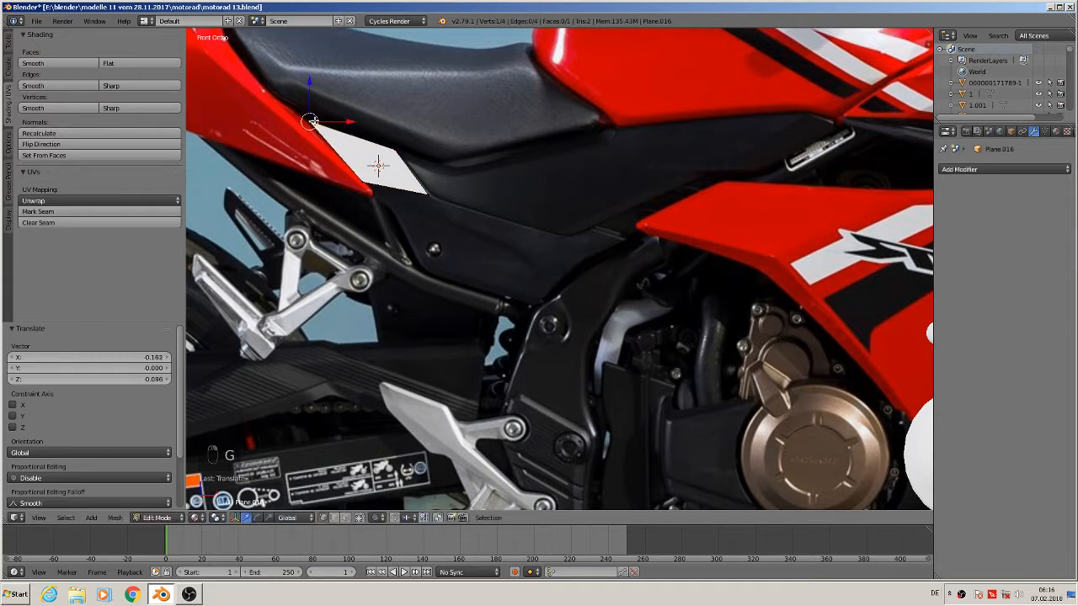
Extrude the plane's lower rear vertex in three segments down the rear edge of the black side cover
right_click(368, 184)
scroll(397, 243, "up", 1)
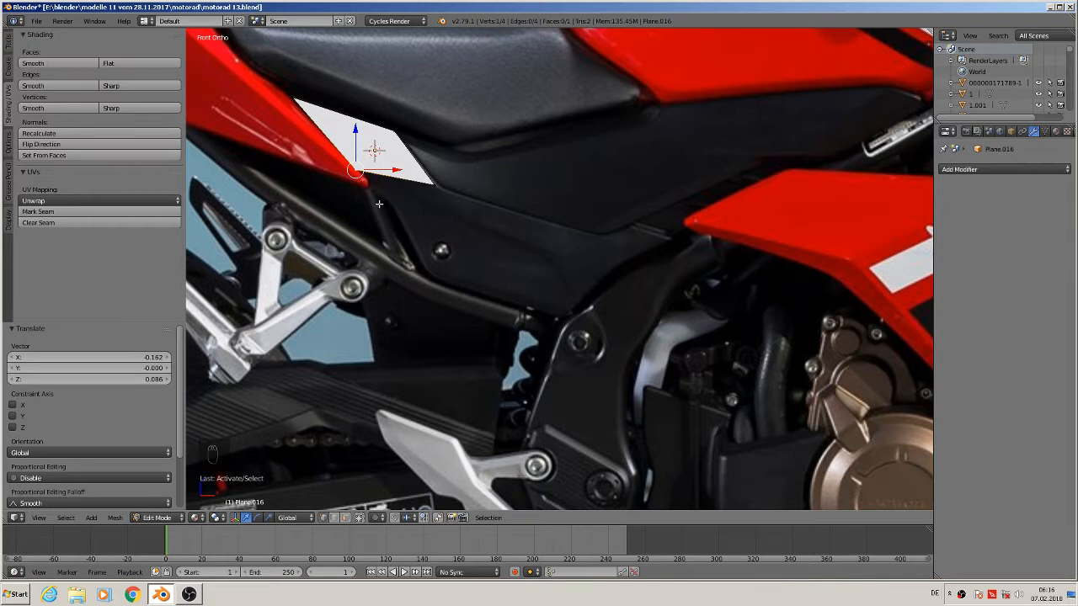
key("e")
left_click(398, 228)
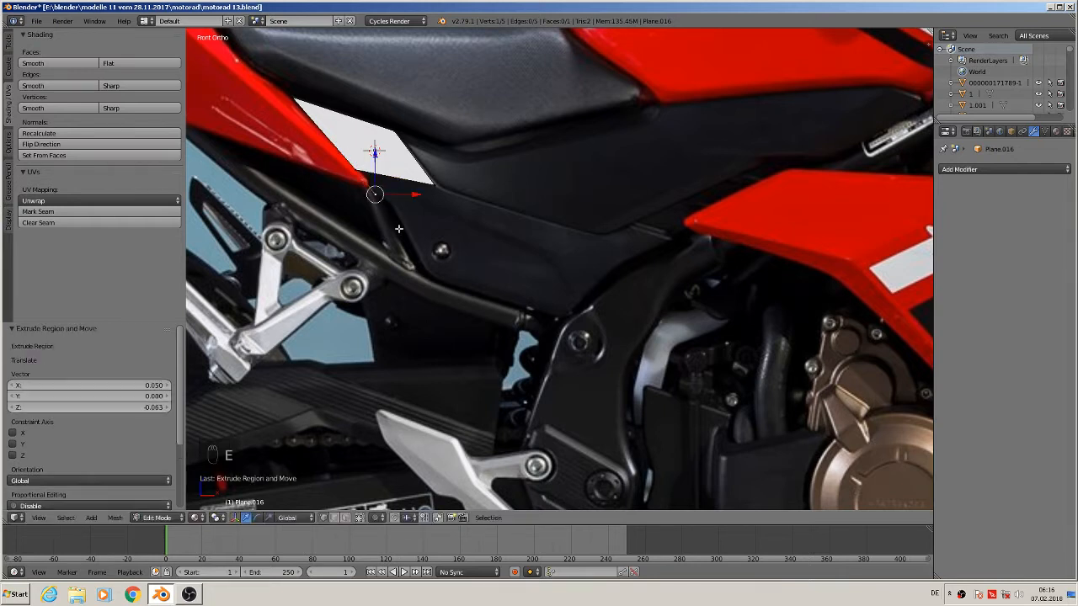
key("e")
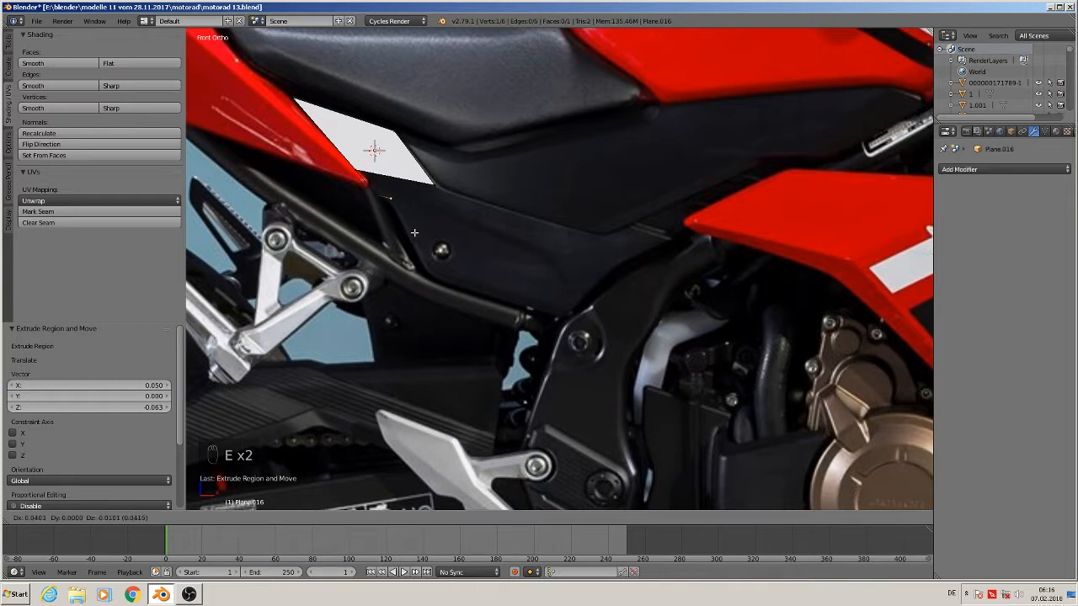
left_click(414, 232)
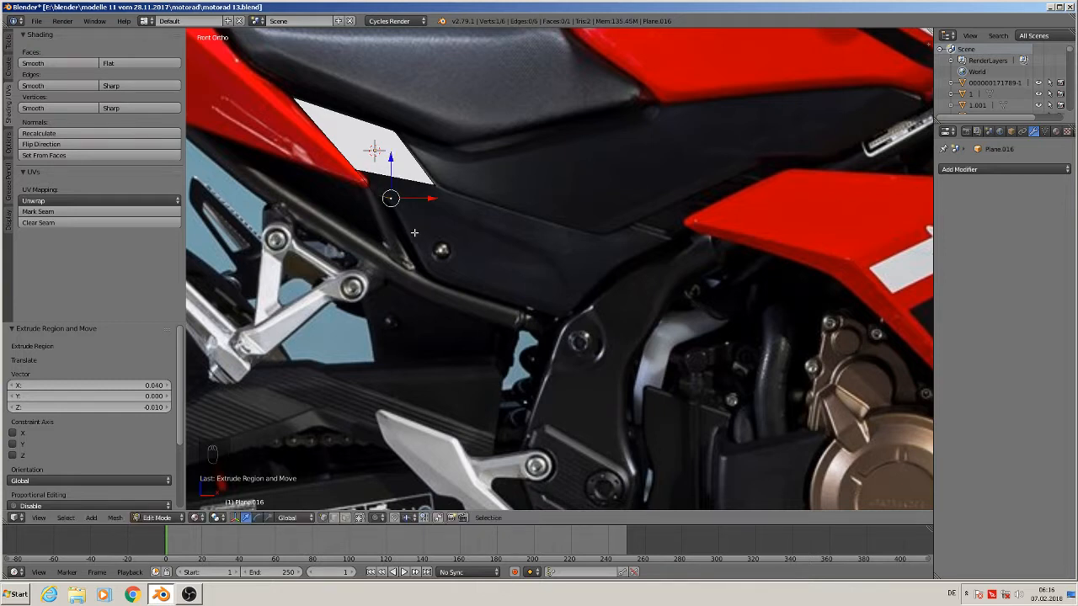
key("e")
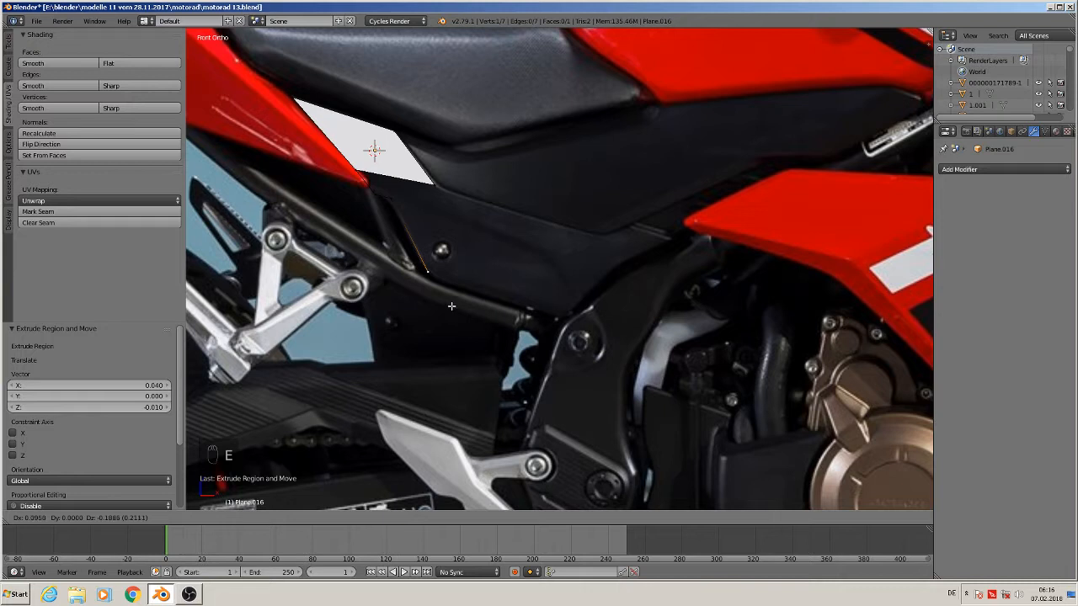
left_click(452, 305)
Extrude the outline in three segments along the side cover's bottom edge and up its curved front edge to the front tip
key("e")
left_click(603, 345)
key("e")
left_click(640, 296)
key("e")
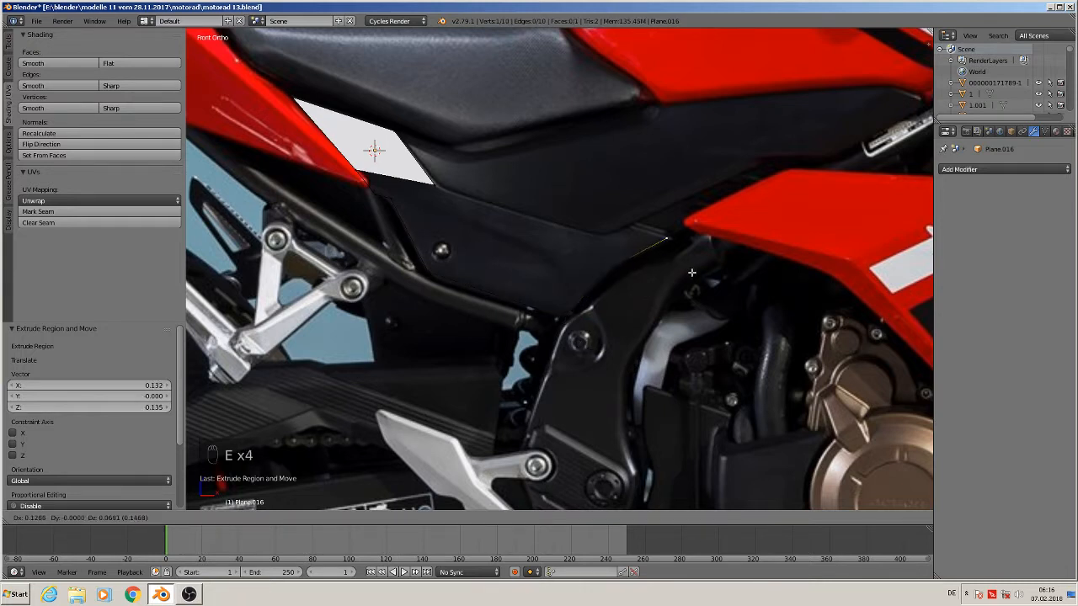
left_click(659, 253)
Extrude two segments back along the cover's upper seam and connect the end with an edge to the plane's lower front corner
key("e")
left_click(647, 256)
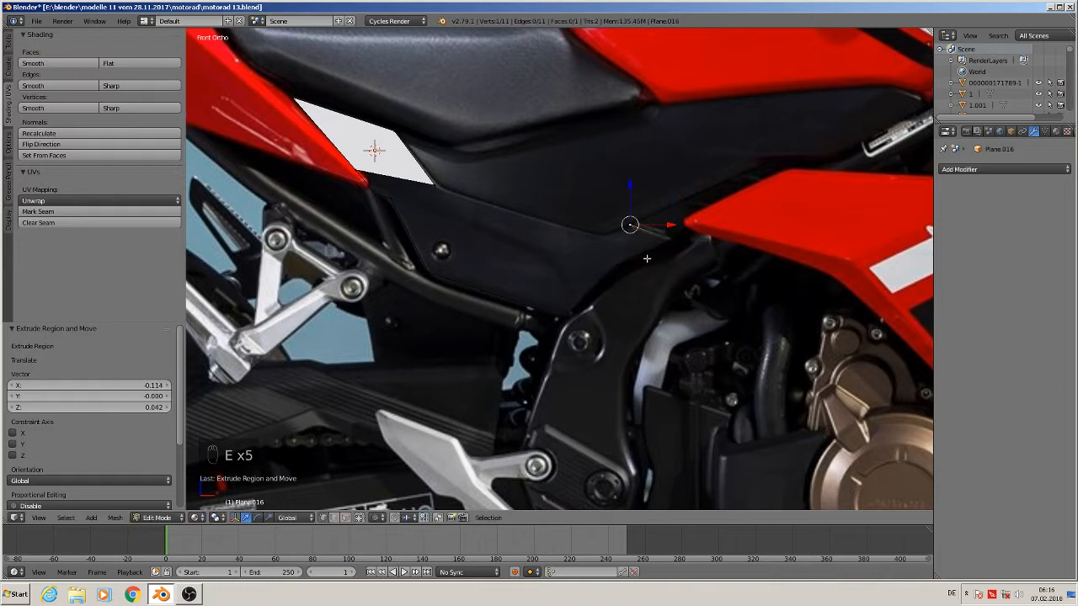
key("e")
left_click(620, 271)
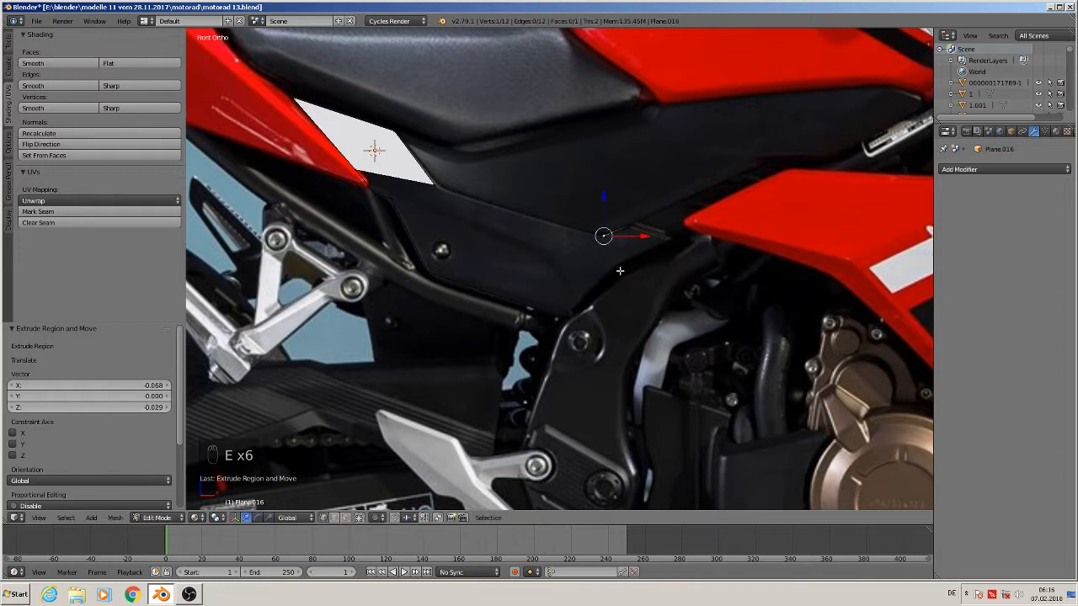
right_click(438, 190, "shift")
key("f")
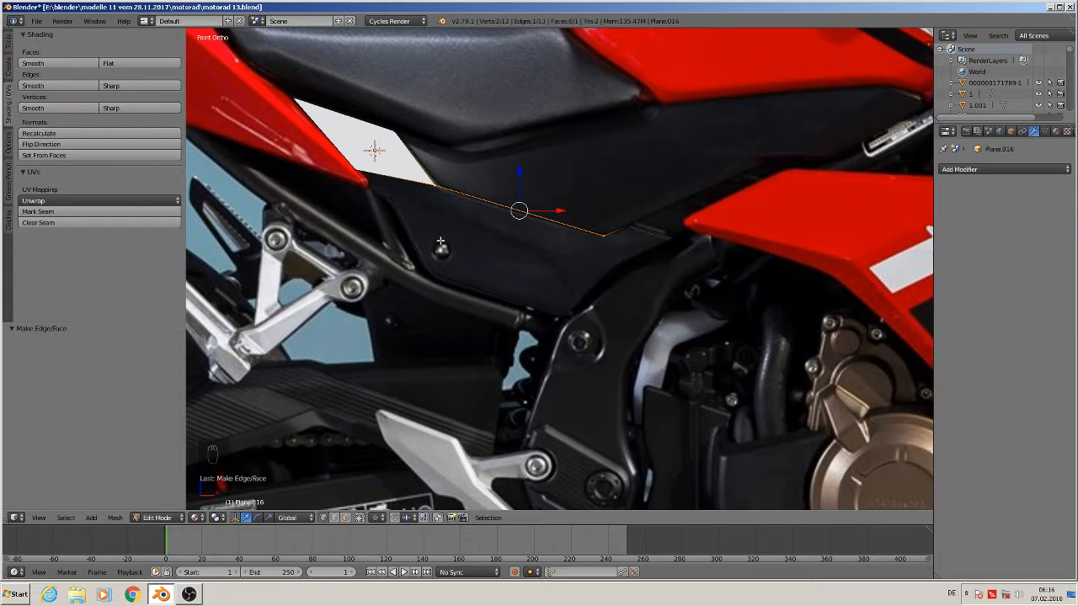
Add one loop cut across the plane, slid toward its rear edge by a factor of about 0.31
scroll(440, 242, "up", 2)
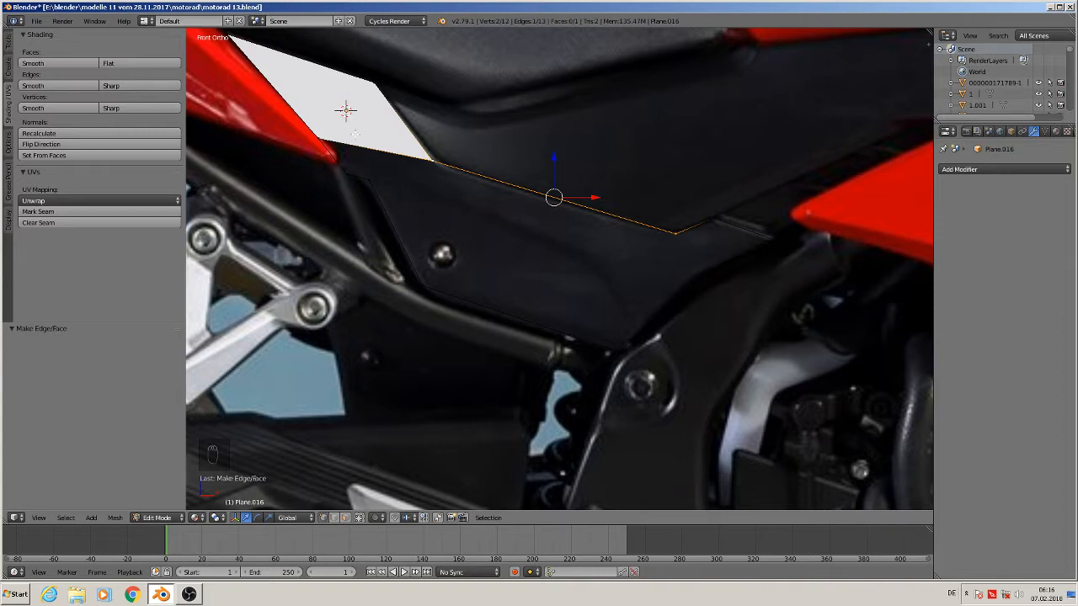
key("ctrl+r")
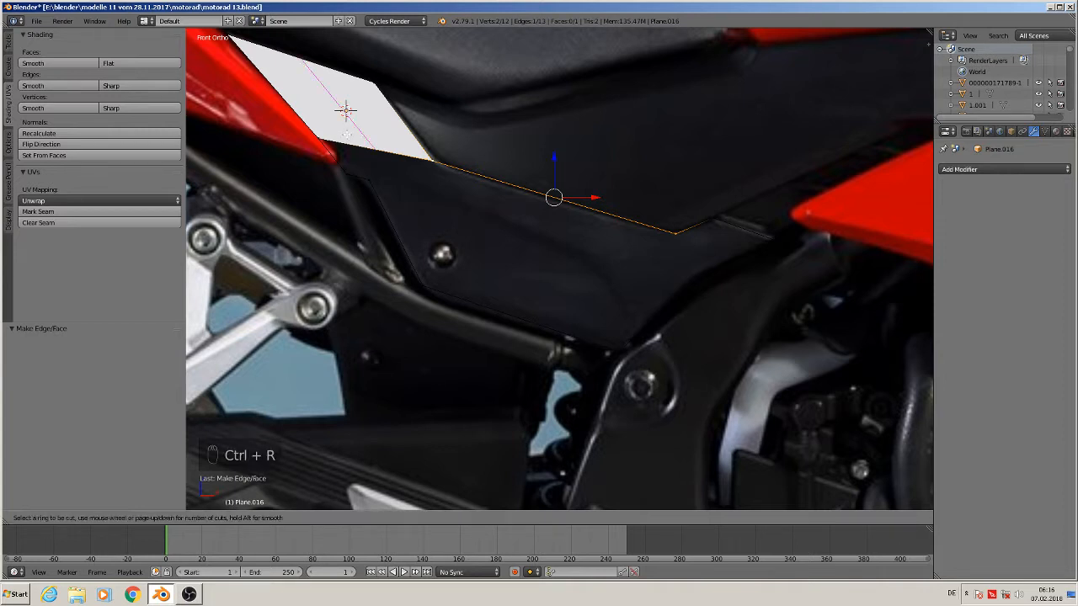
left_click(346, 133)
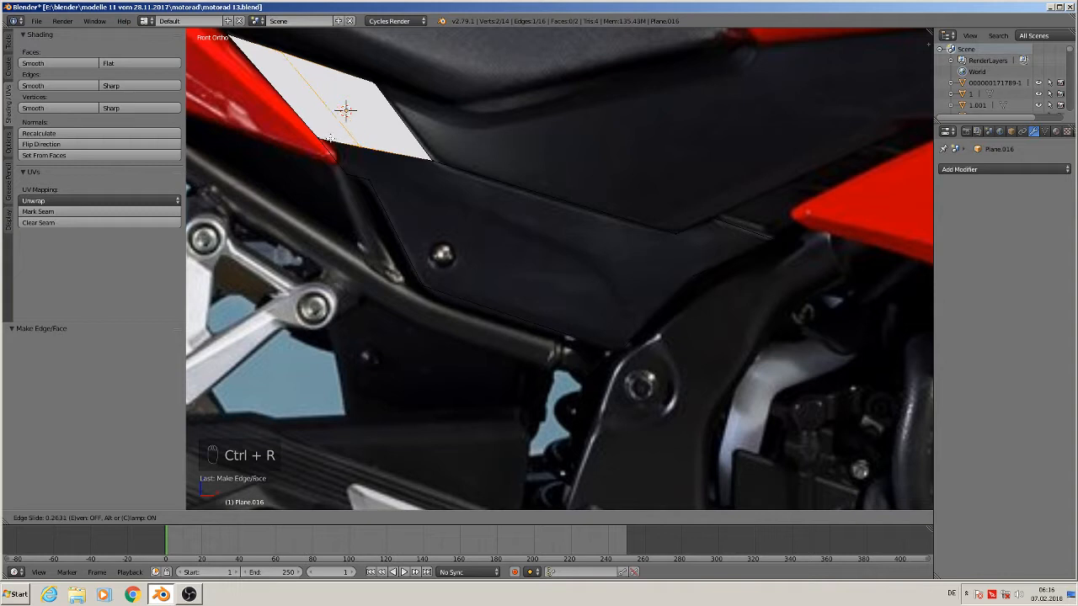
left_click(328, 139)
Fill a four-sided face between the plane's narrow rear strip and the first short outline segment below it
right_click(347, 175)
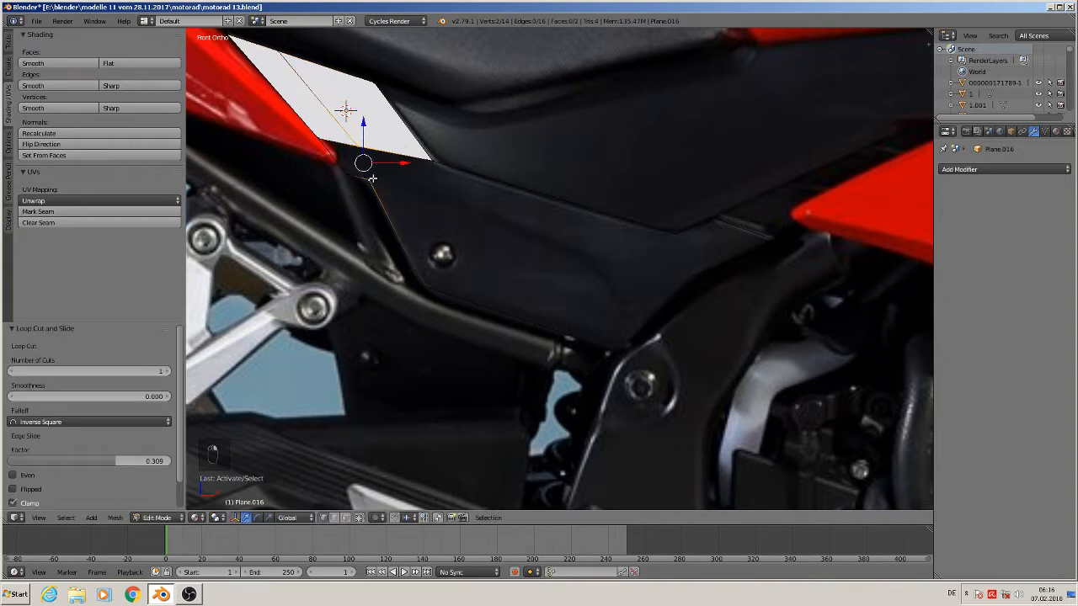
right_click(326, 145, "shift")
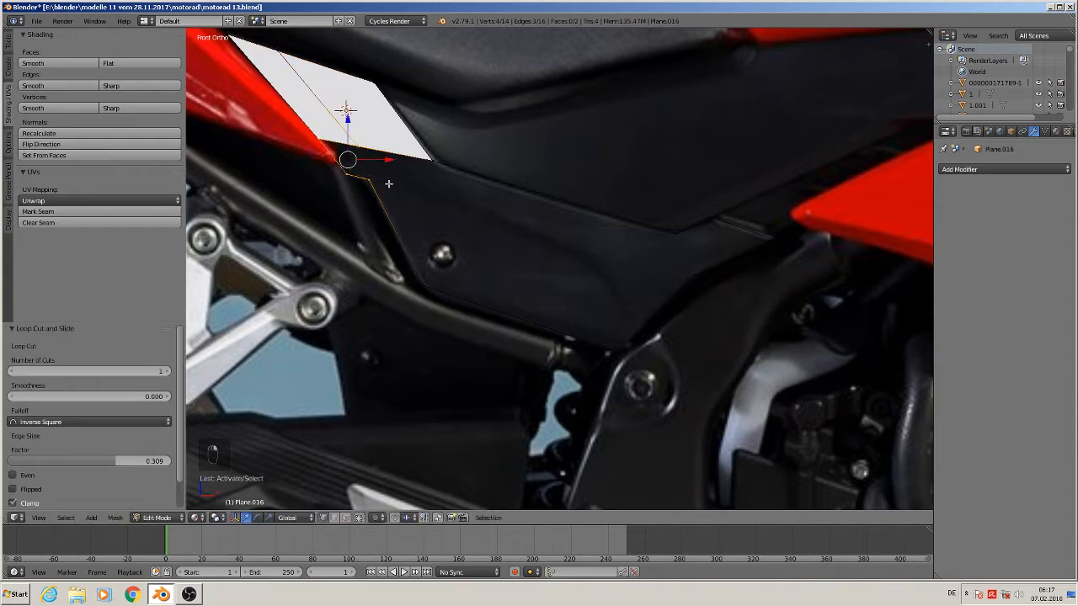
key("f")
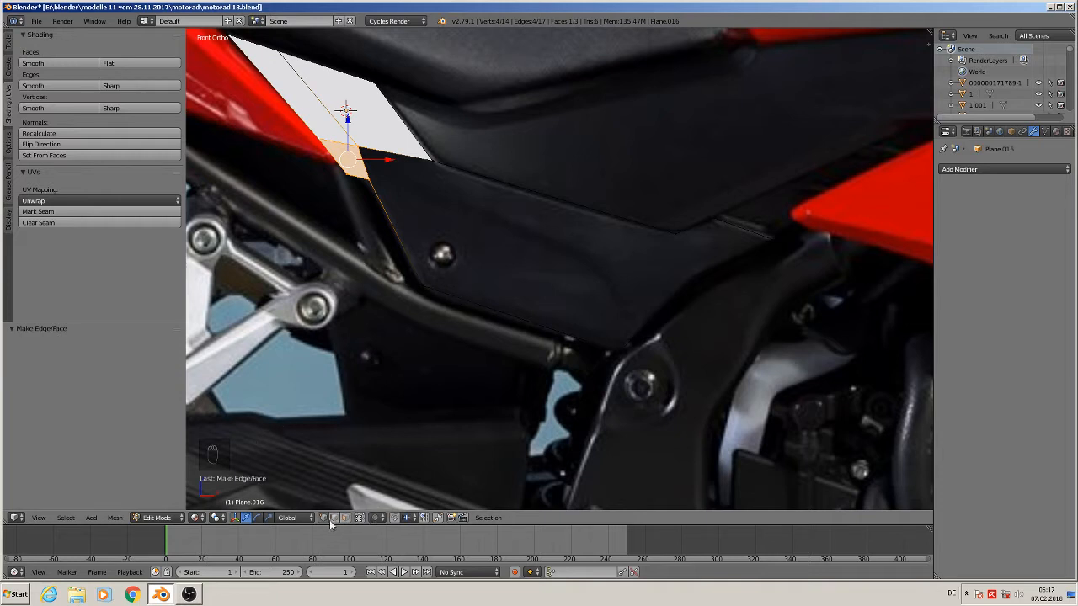
Subdivide the long bottom edge of the side cover outline with one cut
right_click(492, 308)
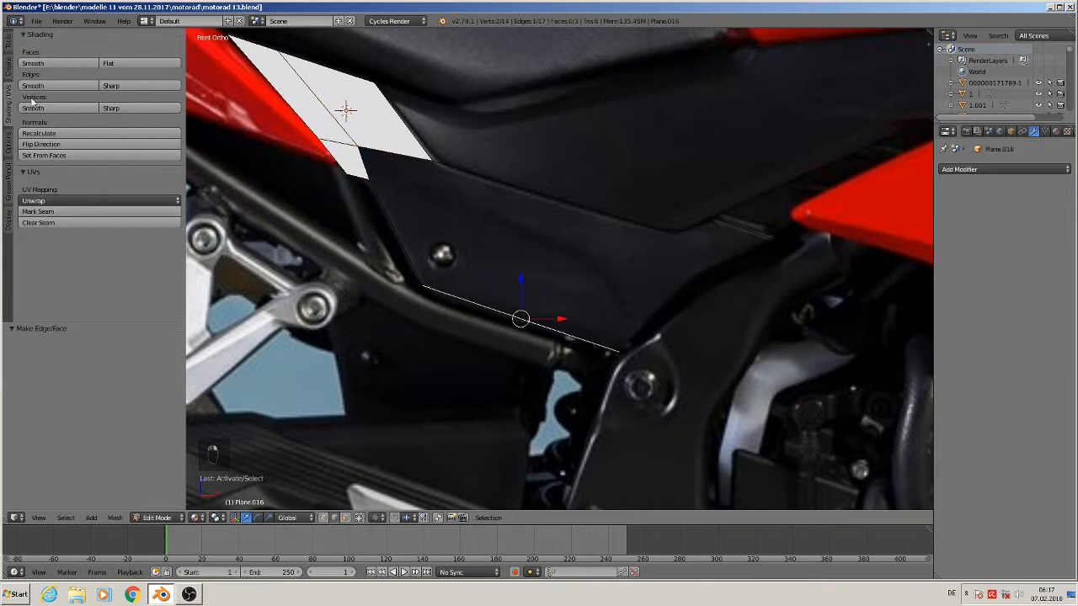
left_click(8, 44)
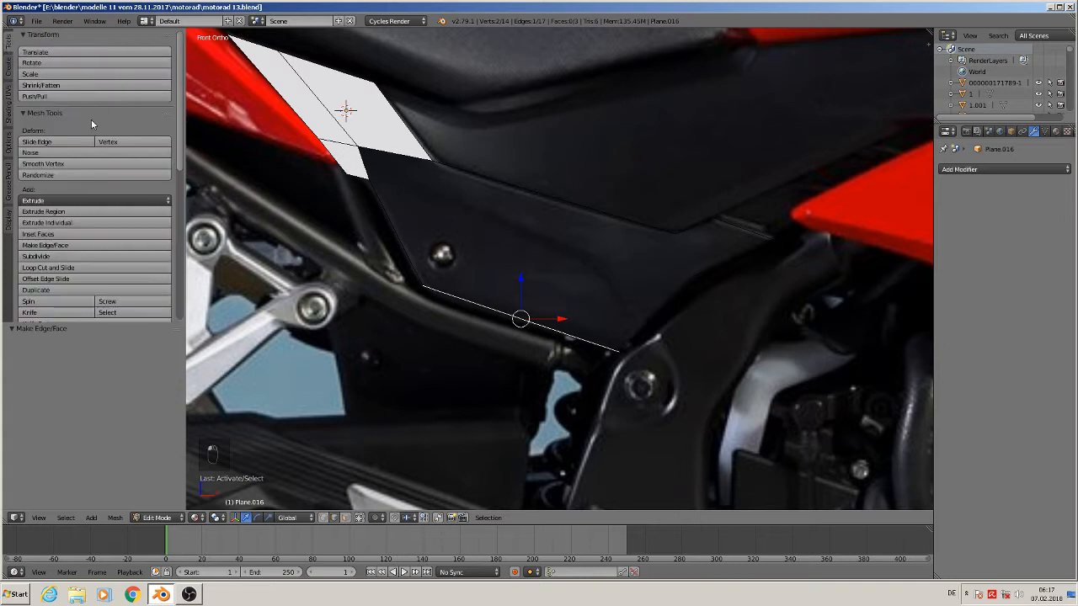
left_click(52, 256)
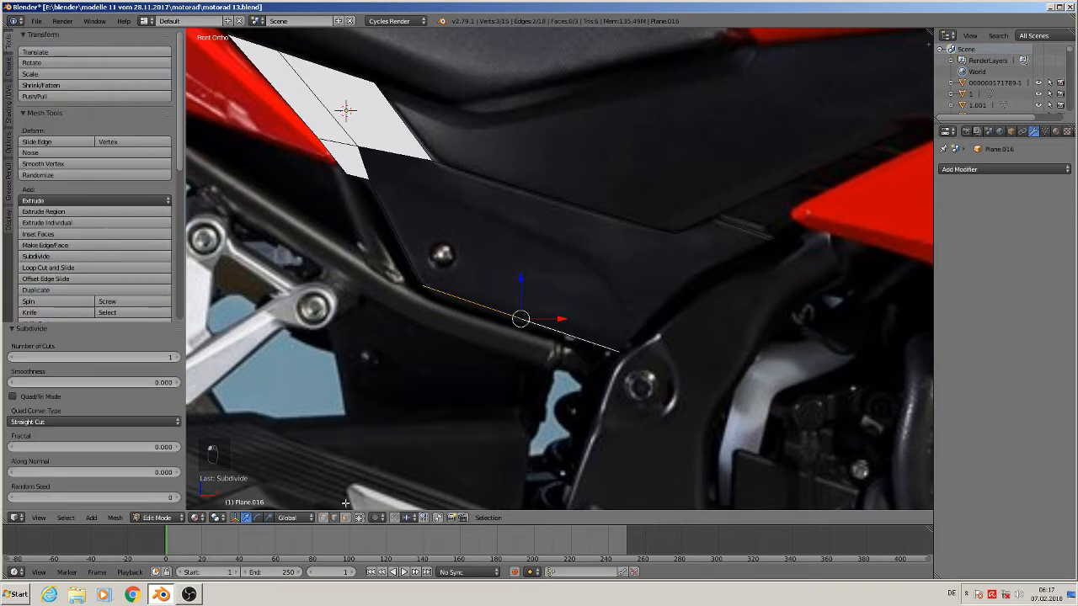
Vertex Slide the bottom edge's middle vertex toward the rear by a factor of about 0.51
right_click(521, 321)
key("space")
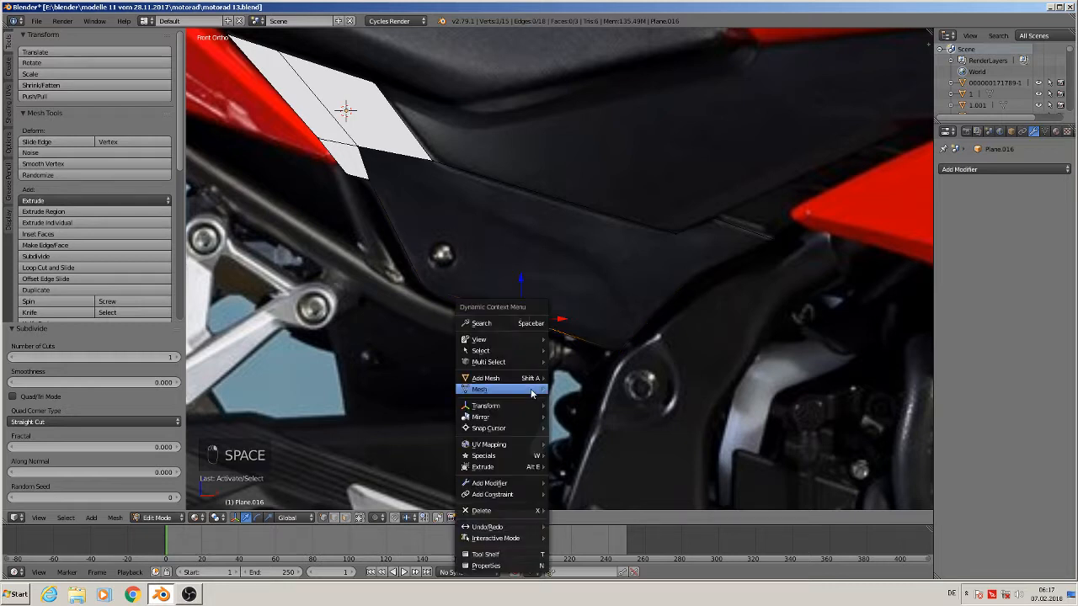
left_click(516, 323)
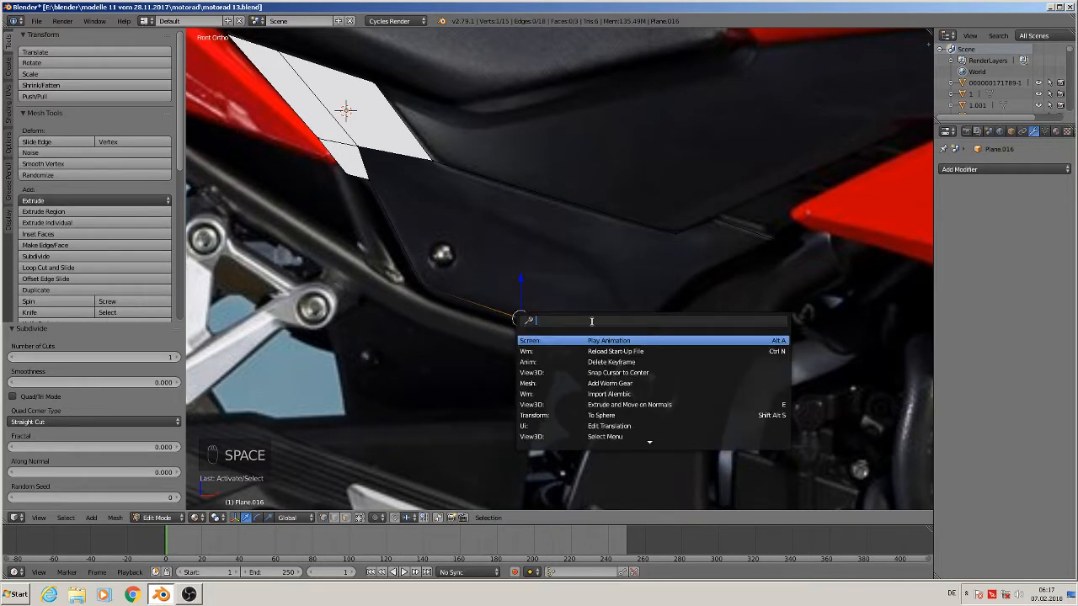
type("sil")
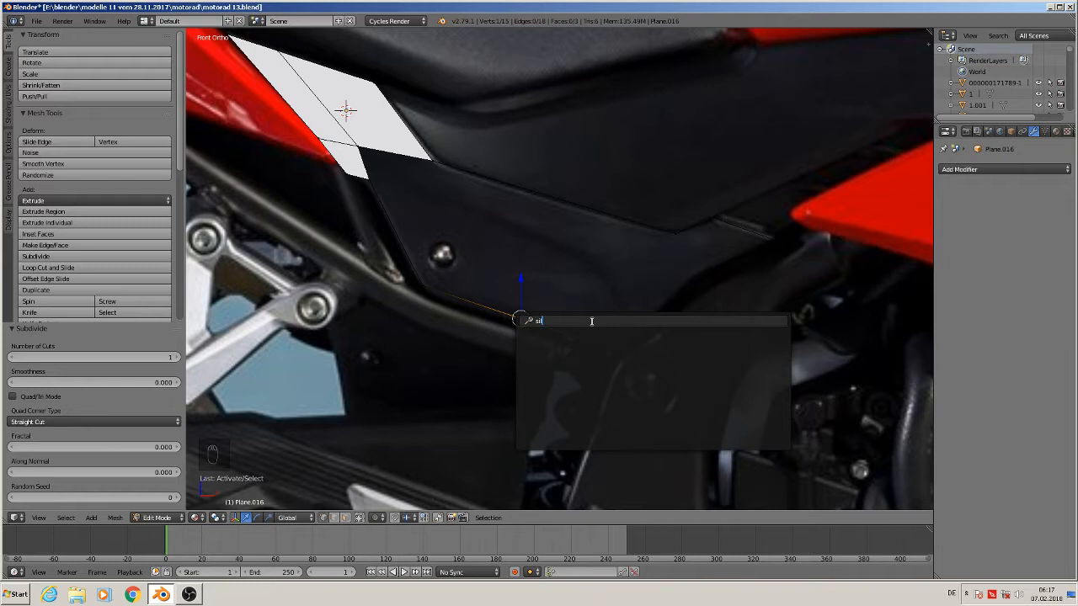
key("BackSpace")
key("BackSpace")
type("li")
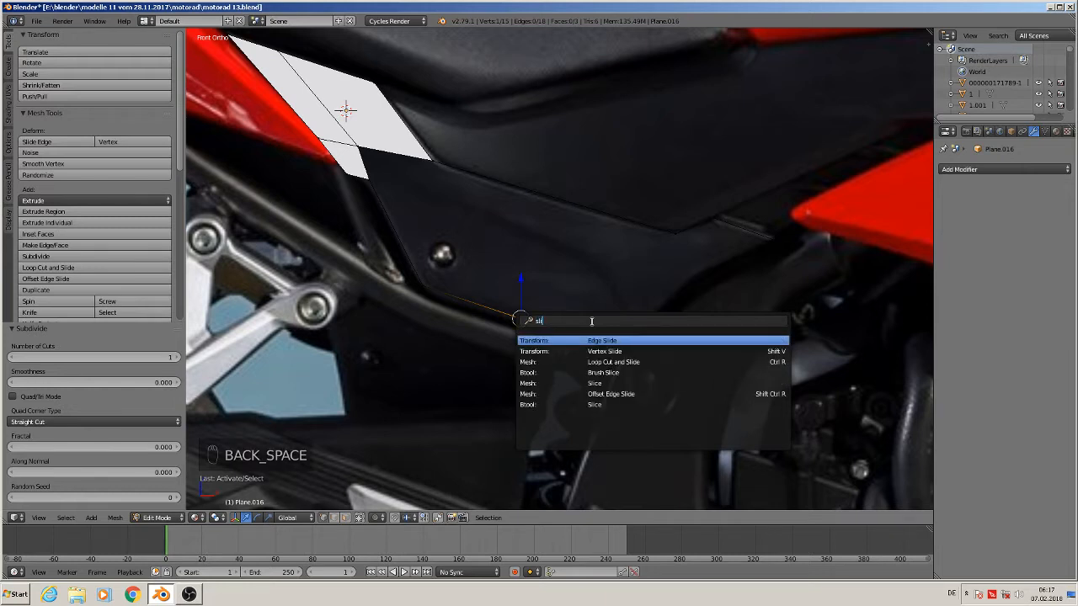
left_click(593, 351)
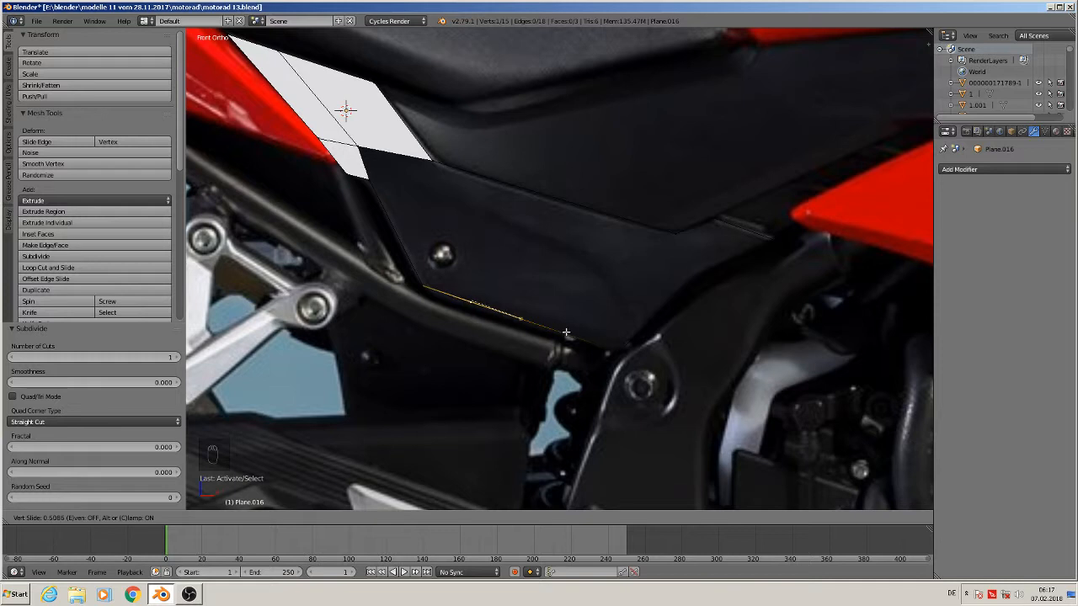
left_click(566, 333)
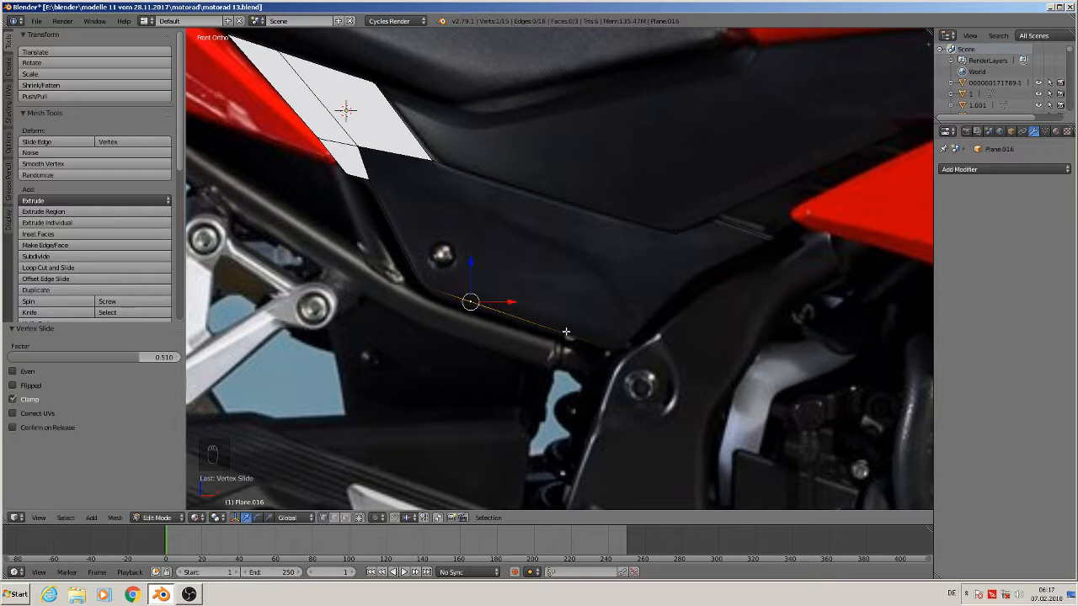
Extrude a vertex about 0.057 downward from the plane's lower front corner, shifted about 0.003 along X
right_click(433, 160, "shift")
right_click(358, 147, "shift")
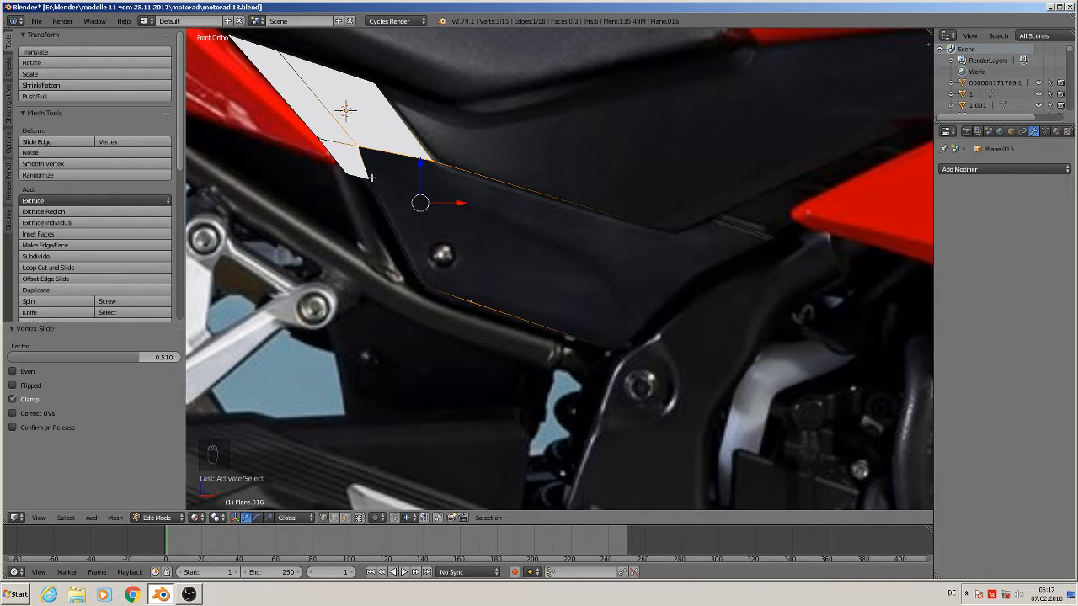
right_click(433, 168)
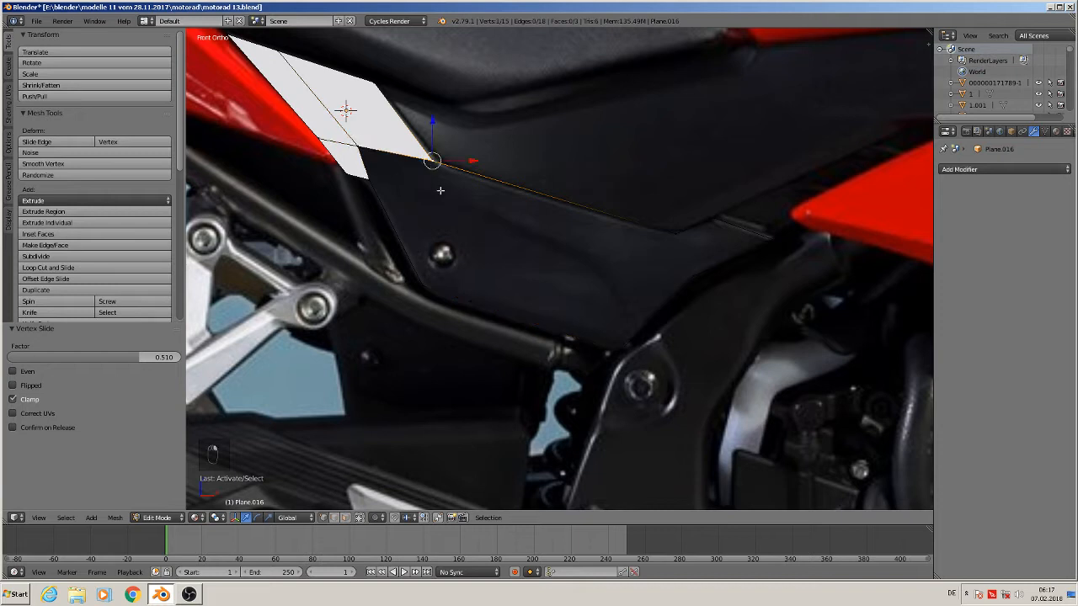
key("e")
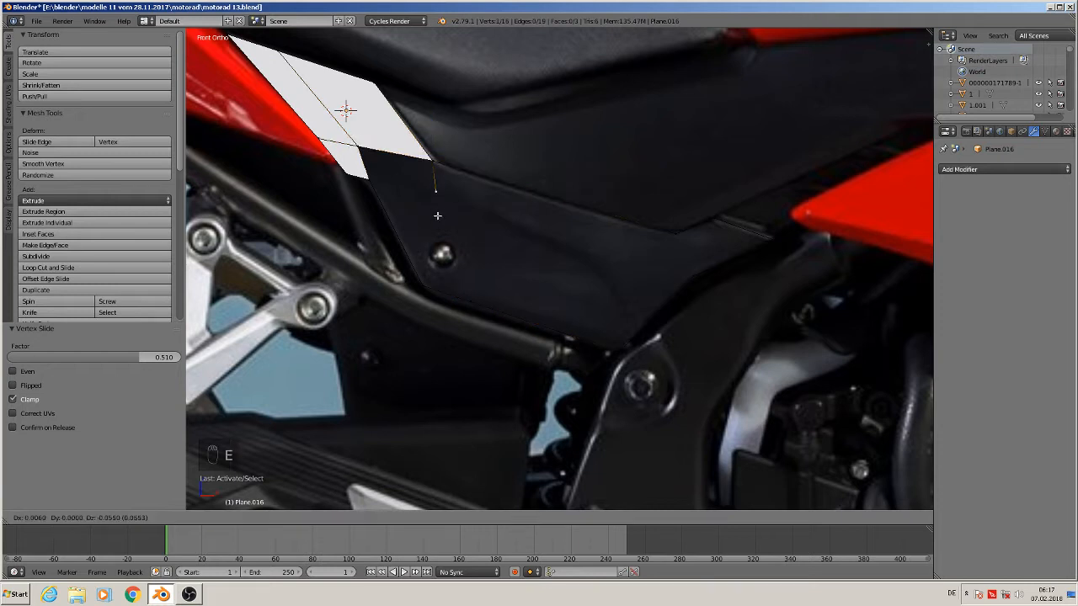
left_click(437, 217)
Fill a four-sided face between the plane's lower edge, the extruded vertex and the rear strip's lower vertex
right_click(373, 177, "shift")
right_click(362, 144, "shift")
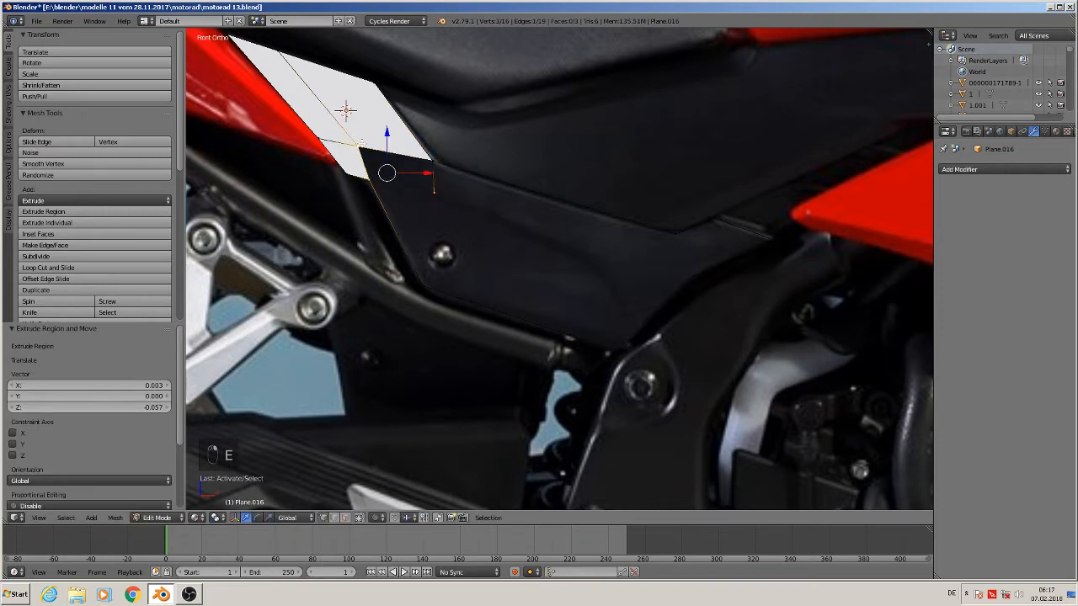
right_click(440, 160, "shift")
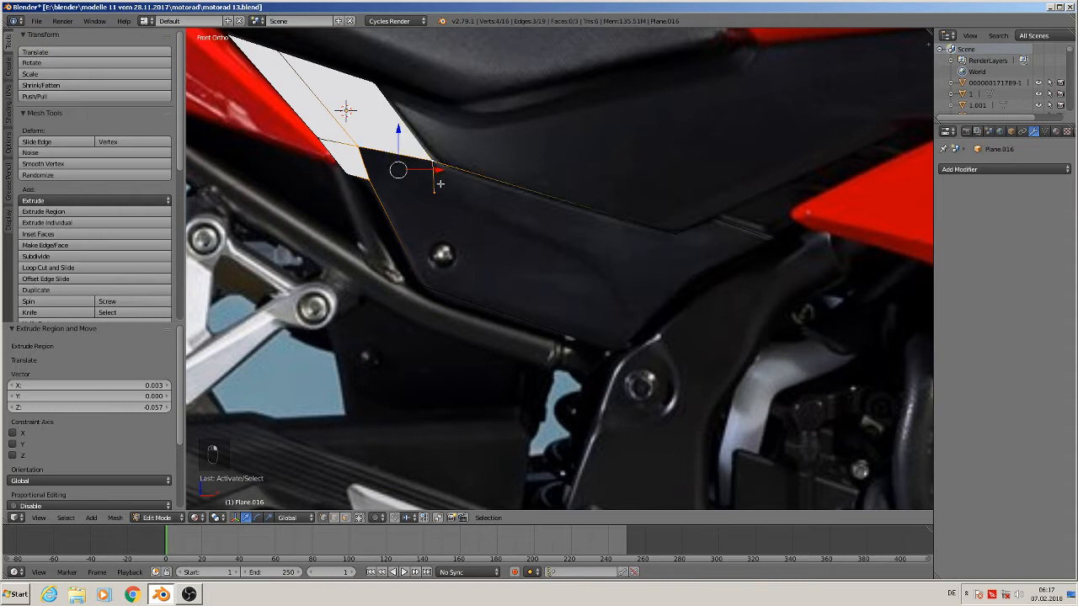
key("f")
Fill a four-sided face from the extruded vertex down to the rear part of the outline's bottom edge
right_click(435, 191)
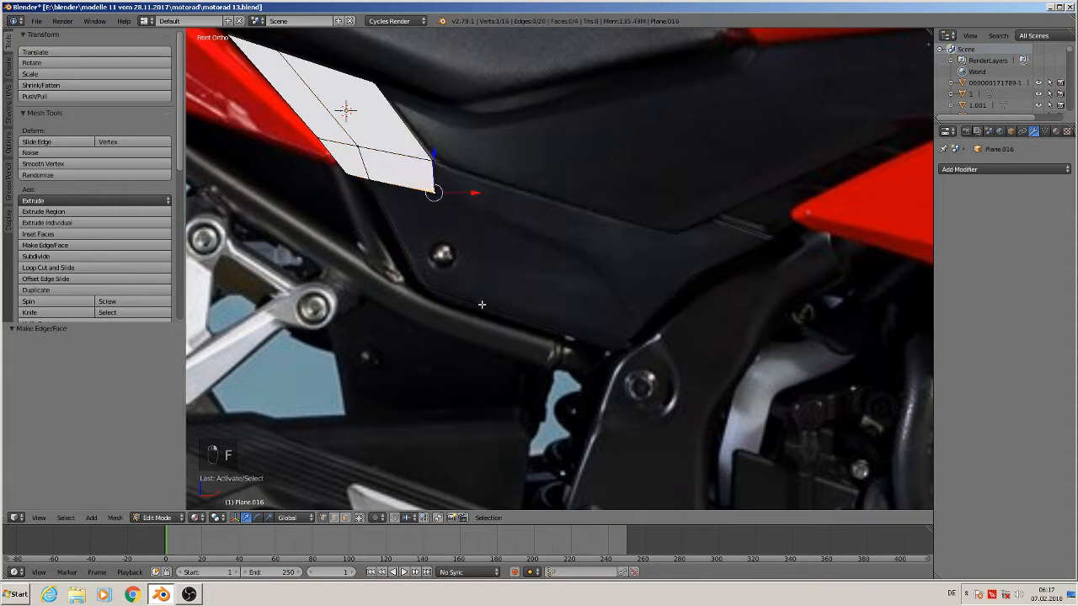
right_click(456, 299, "shift")
right_click(401, 283, "shift")
right_click(374, 177, "shift")
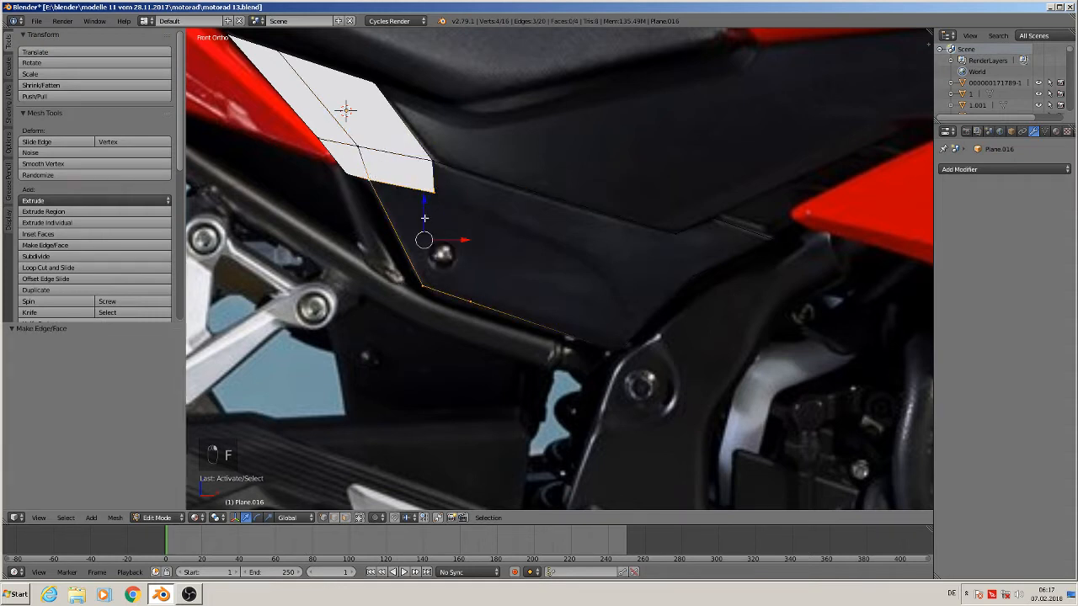
key("f")
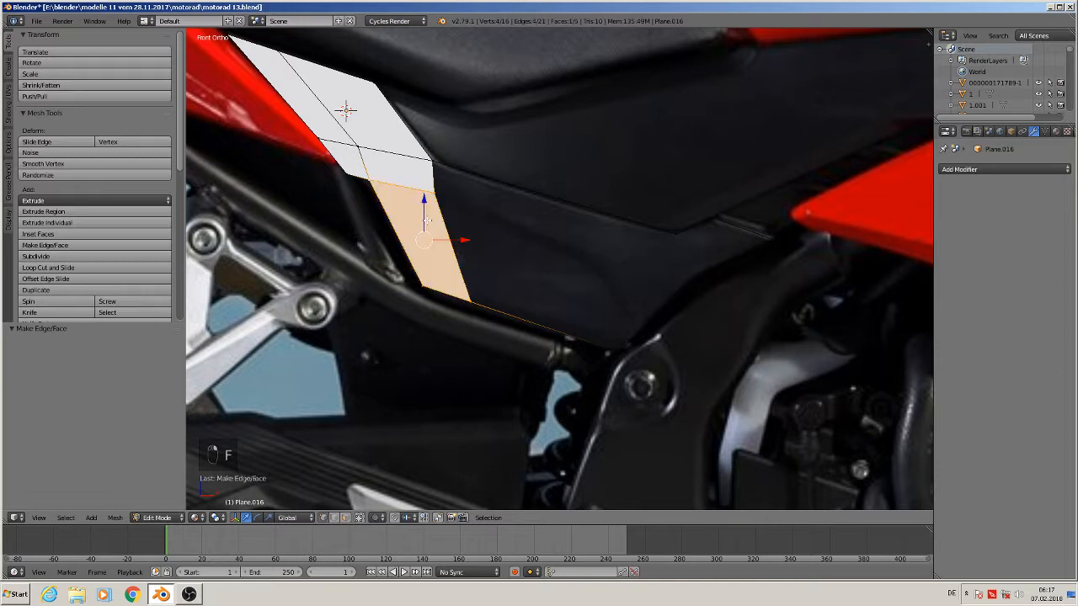
Move the extruded vertex 0.010 along X and the inner vertex of the rear strip's lower end -0.024 along X
right_click(437, 192)
left_click_drag(468, 192, 473, 189)
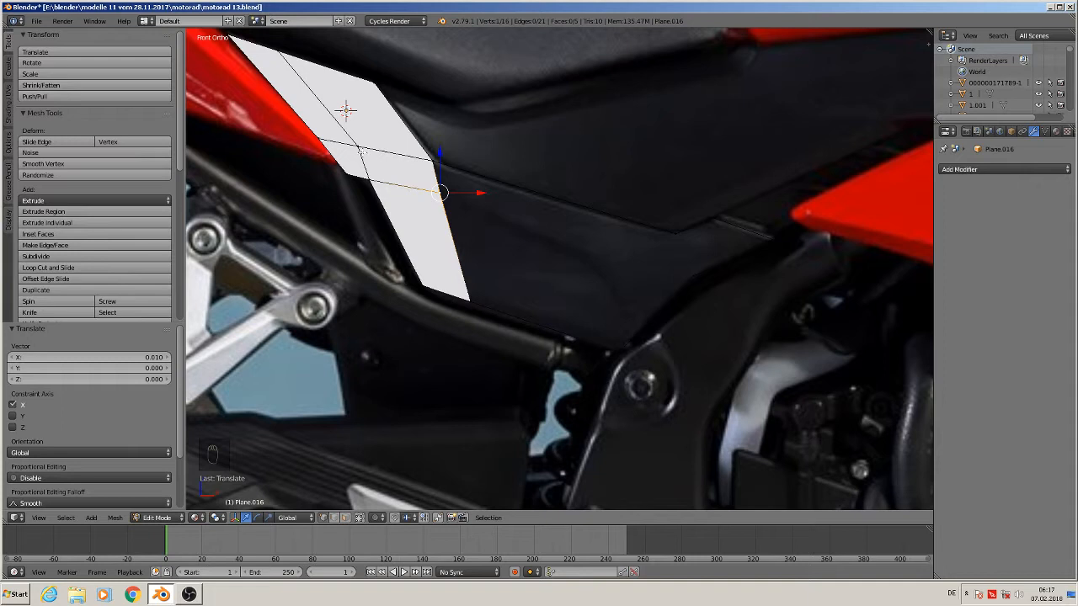
right_click(359, 146)
left_click_drag(397, 147, 384, 147)
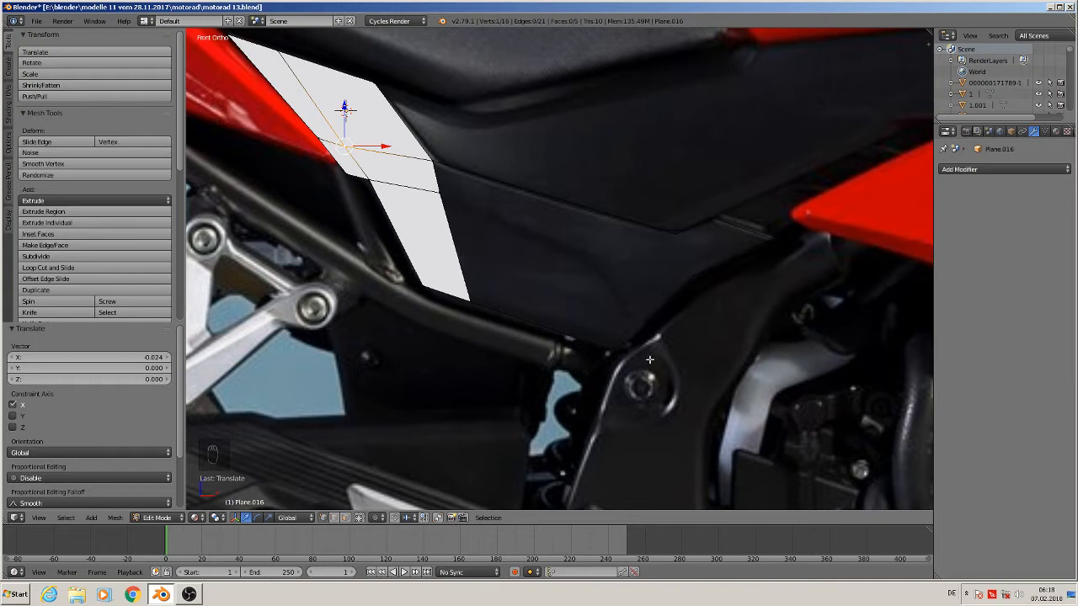
Fill a four-sided face across the pointed front tip of the side cover outline
right_click(715, 221)
right_click(676, 234)
right_click(693, 275, "shift")
right_click(771, 241, "shift")
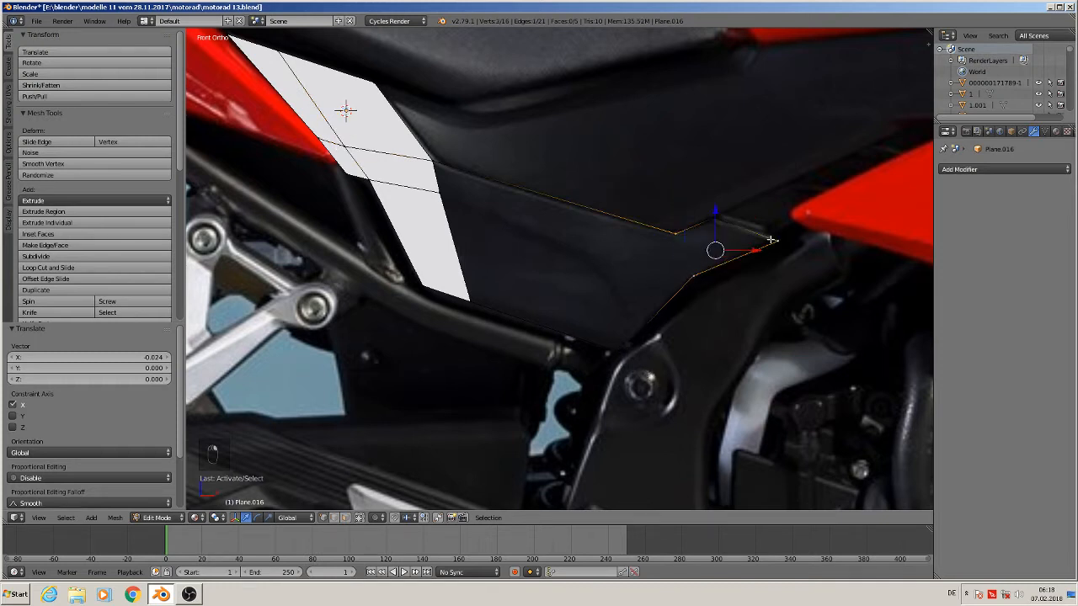
right_click(713, 213, "shift")
key("f")
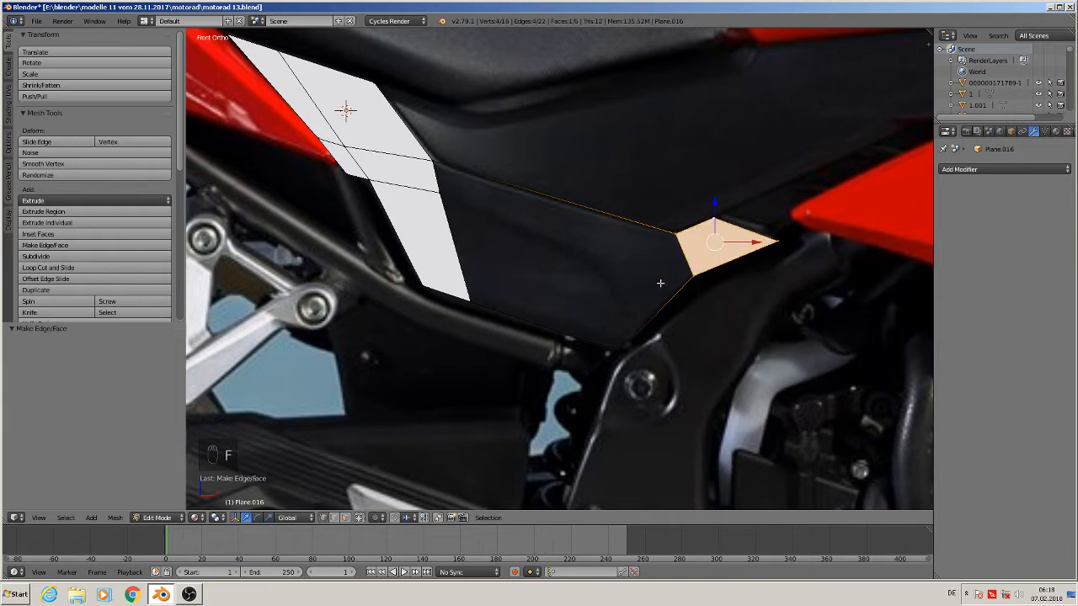
Fill a long four-sided strip along the outline's upper edge, joining the rear faces to the front tip face
right_click(432, 163)
right_click(443, 195, "shift")
right_click(686, 272, "shift")
right_click(671, 220, "shift")
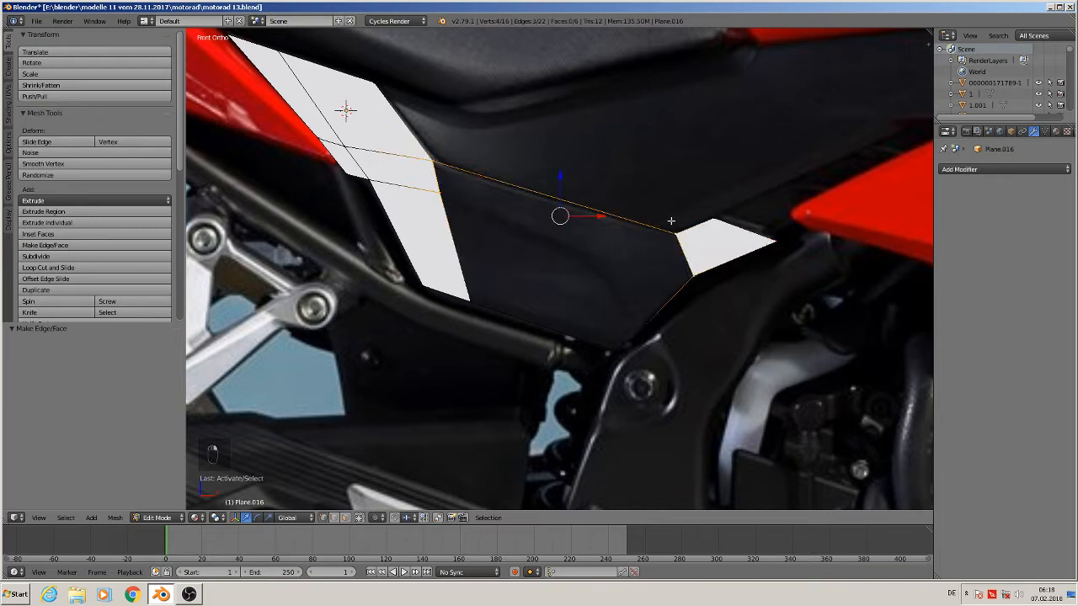
key("f")
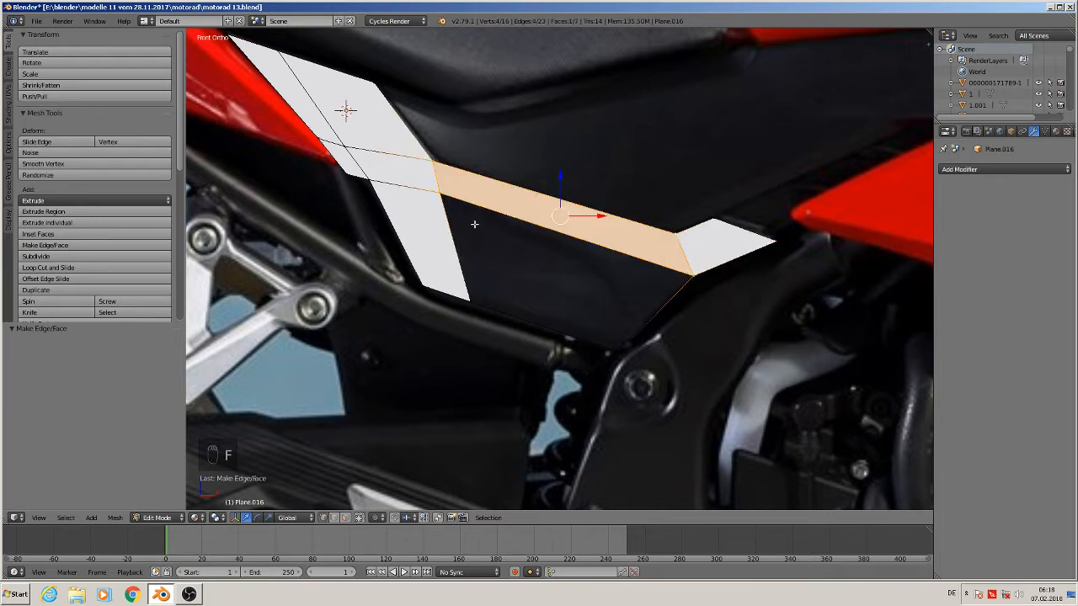
Fill the remaining large four-sided opening in the lower part of the side cover and leave mesh editing
right_click(436, 190)
right_click(470, 299, "shift")
right_click(620, 349, "shift")
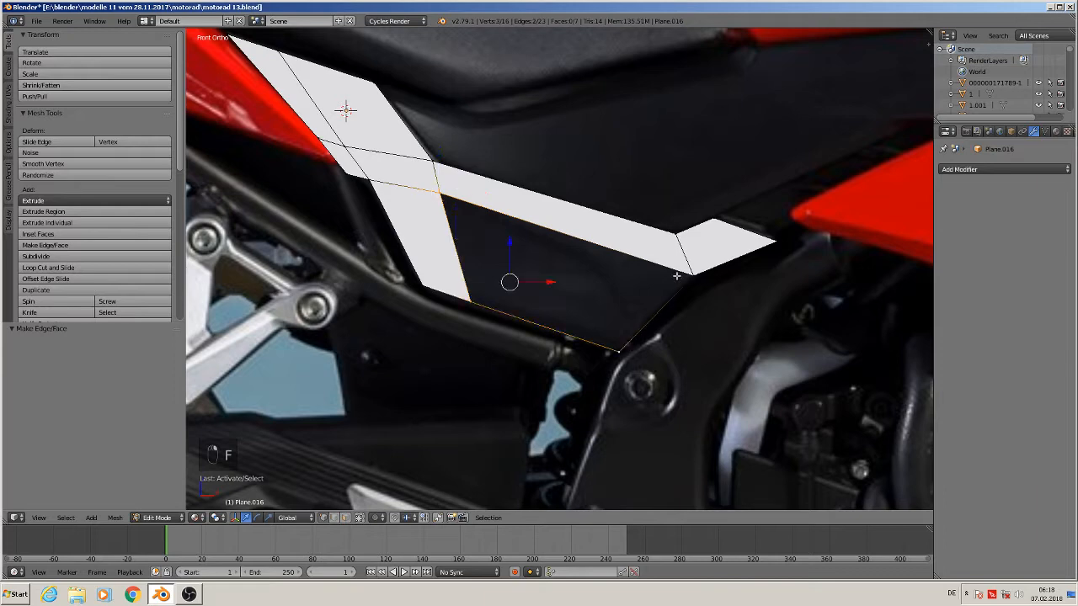
right_click(686, 279, "shift")
key("f")
key("Tab")
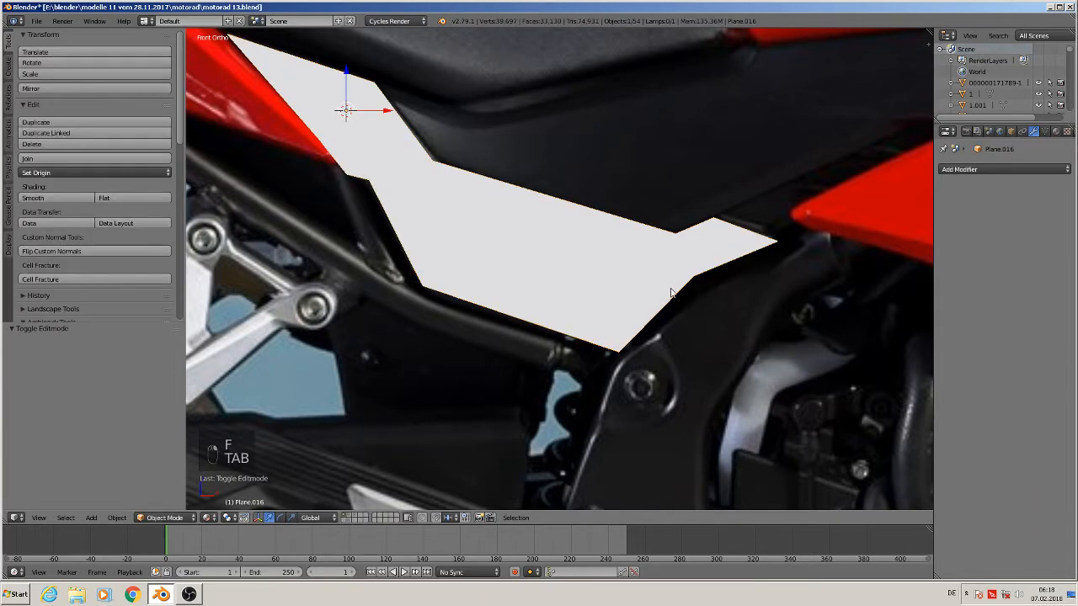
Move the side cover -0.405 along Z and -0.131 along Y, then return to the front view
scroll(633, 312, "down", 6)
left_click_drag(532, 227, 540, 289)
middle_click_drag(637, 388, 452, 278, "shift")
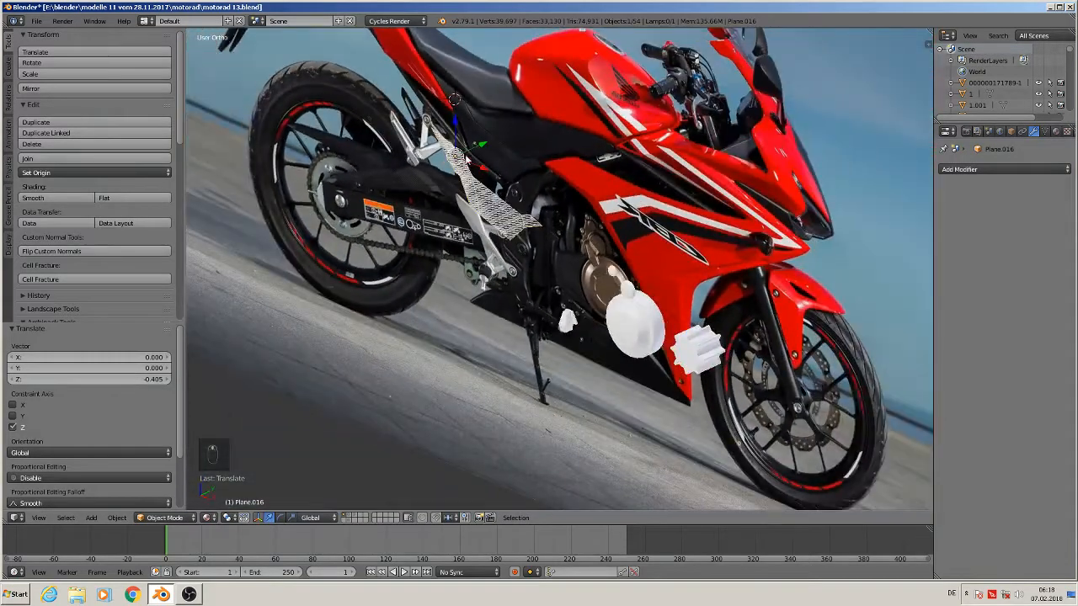
left_click_drag(479, 147, 467, 160)
key("KP_1")
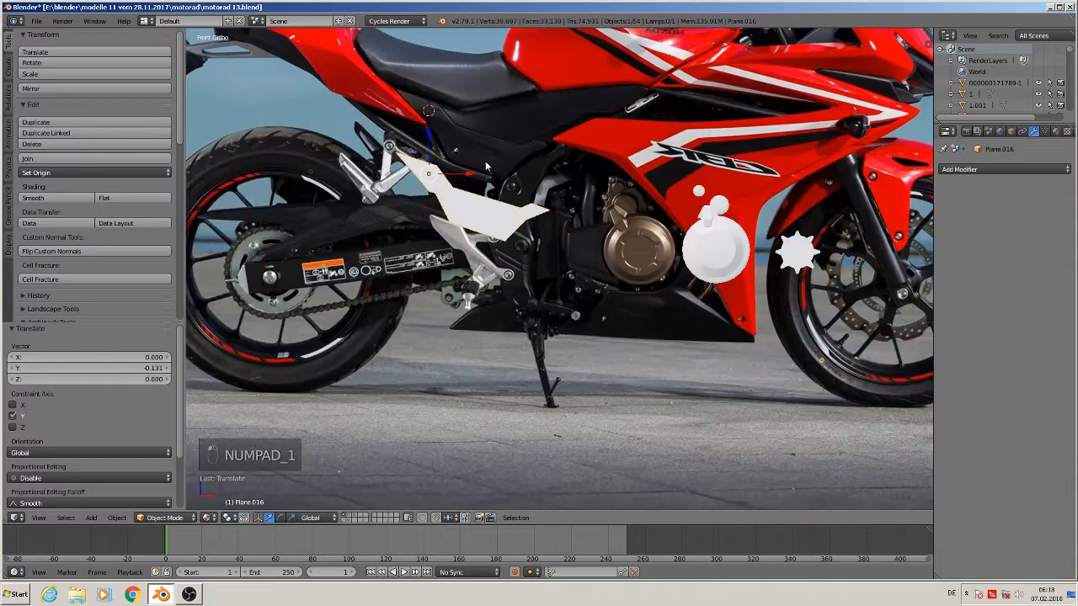
Duplicate the side cover and place the copy below the original, near the side stand
key("shift+d")
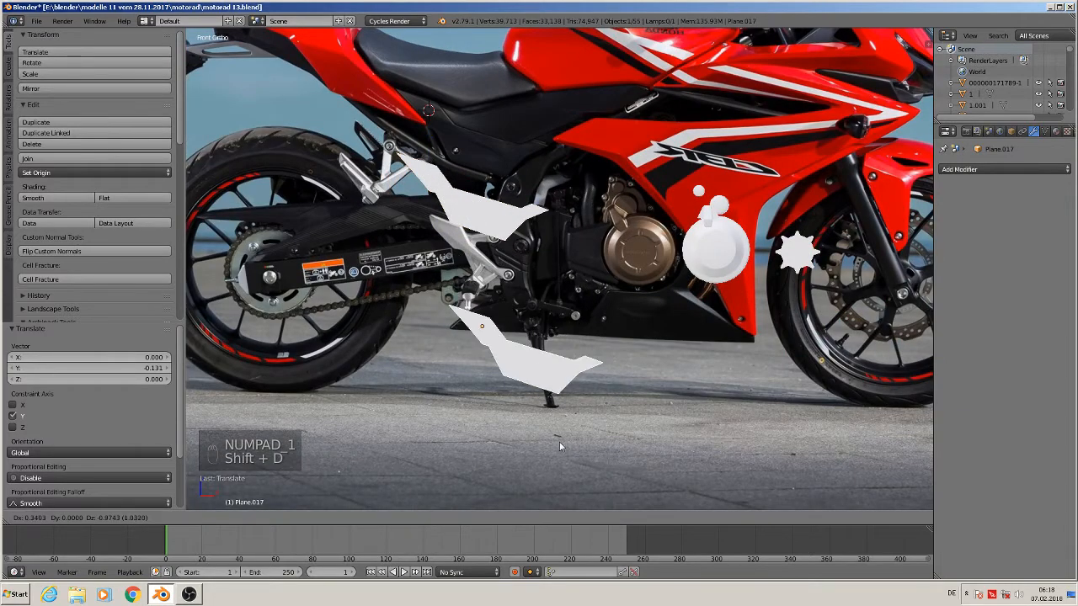
left_click(576, 416)
scroll(577, 416, "up", 4)
Add one centred loop cut across the upper rear section of the duplicated side cover
key("Tab")
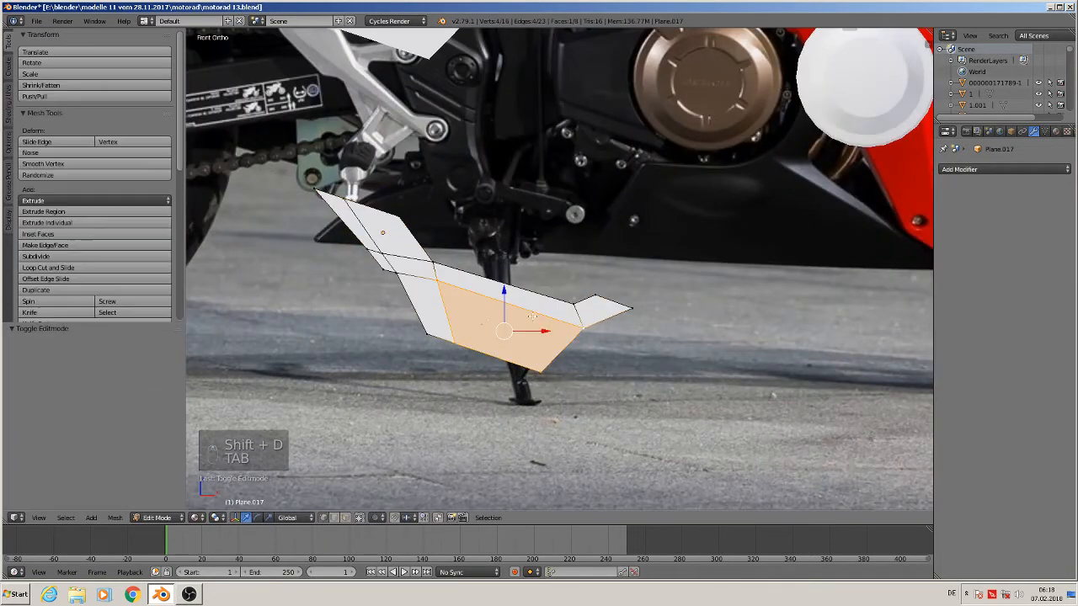
scroll(455, 328, "up", 3)
scroll(478, 320, "down", 2)
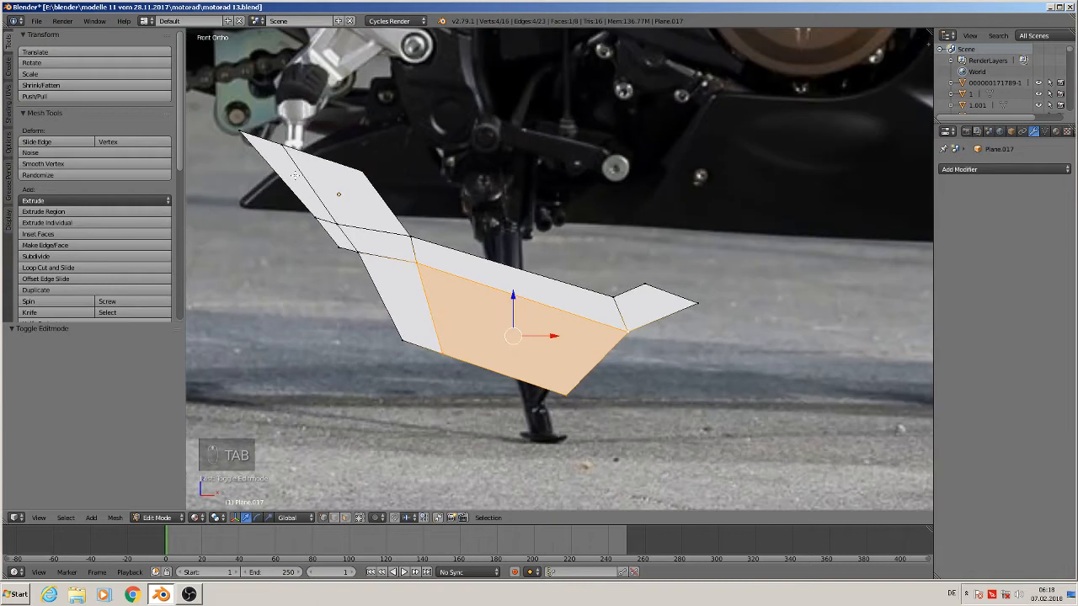
key("ctrl+r")
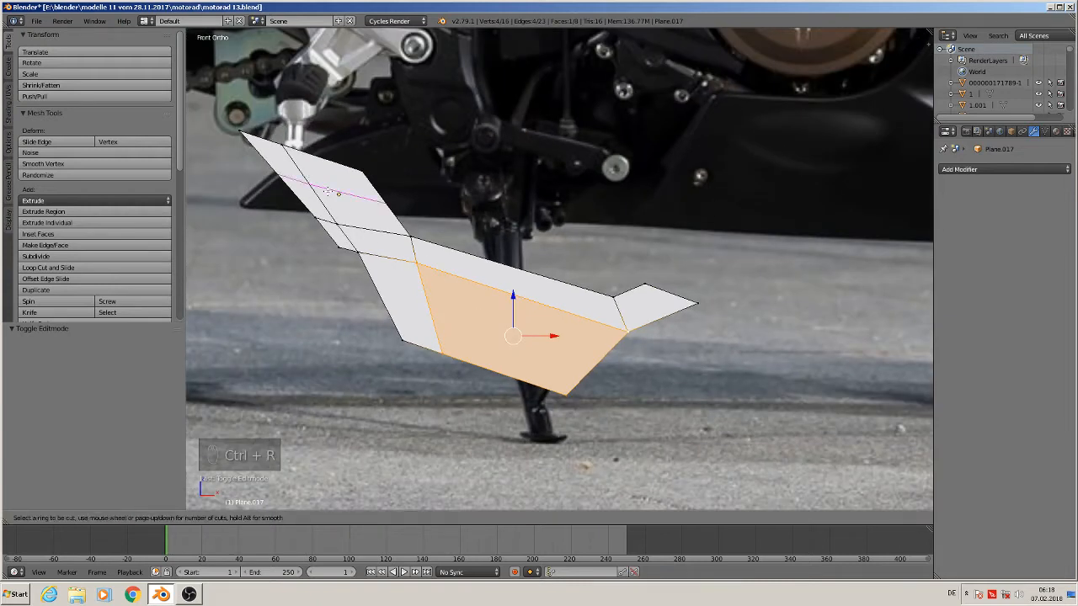
left_click(328, 192)
right_click(327, 192)
Add two unslid loop cuts across the copy's long upper strip and large lower face
key("ctrl+r")
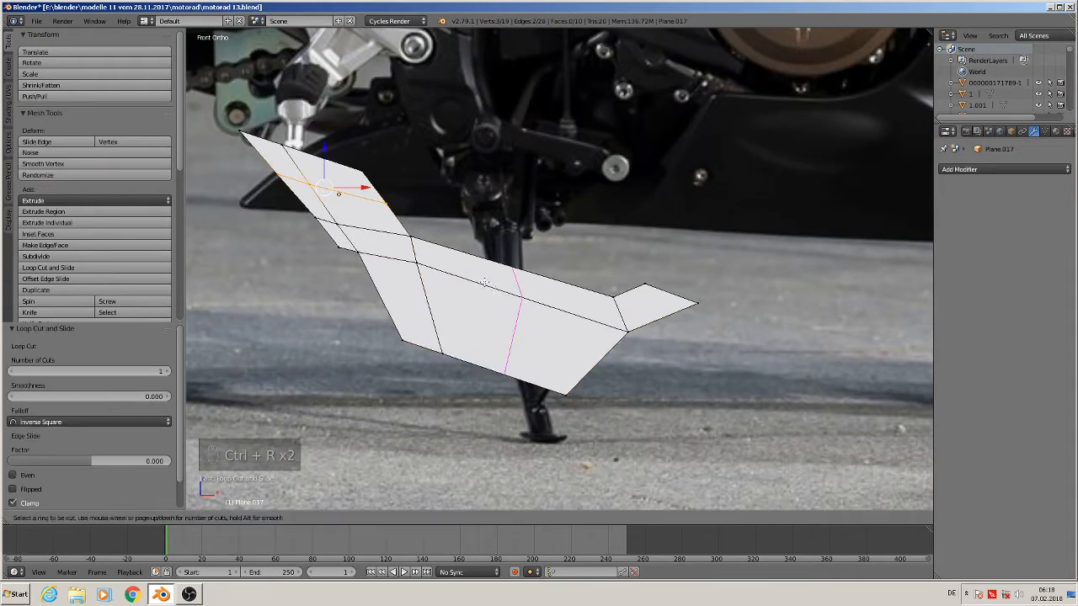
scroll(485, 282, "up", 1)
left_click(486, 282)
right_click(485, 283)
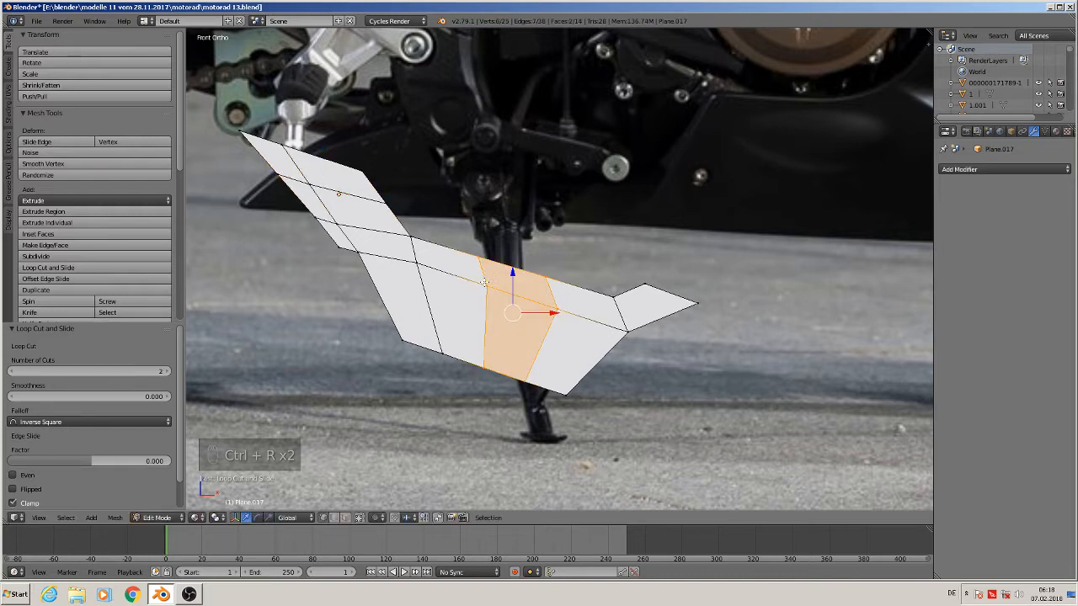
Add one centred lengthwise loop cut through the copy's lower faces and return to Object Mode
key("ctrl+r")
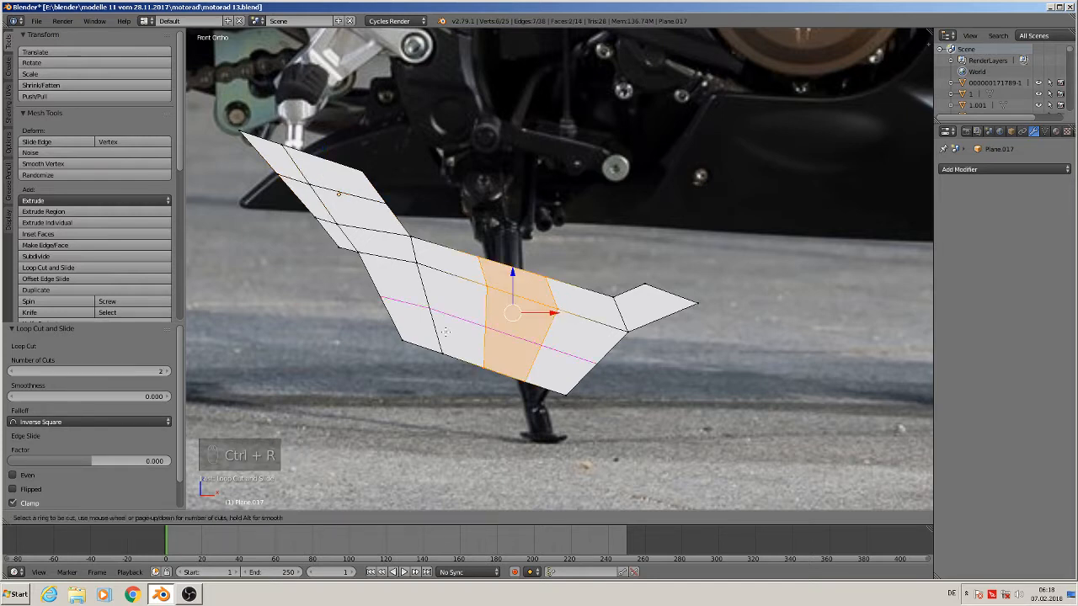
left_click(448, 332)
right_click(448, 332)
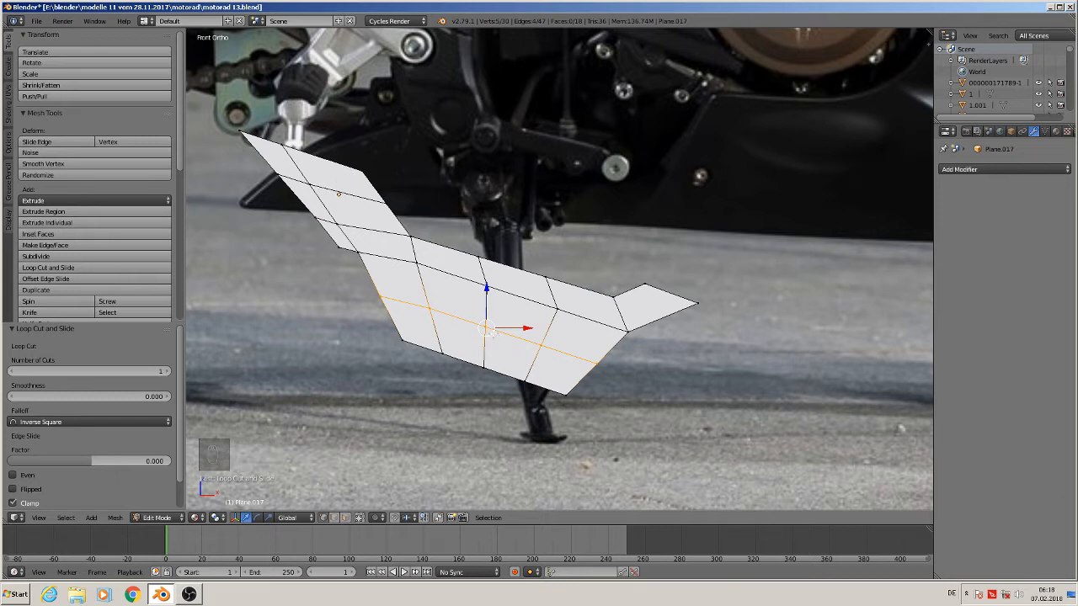
key("a")
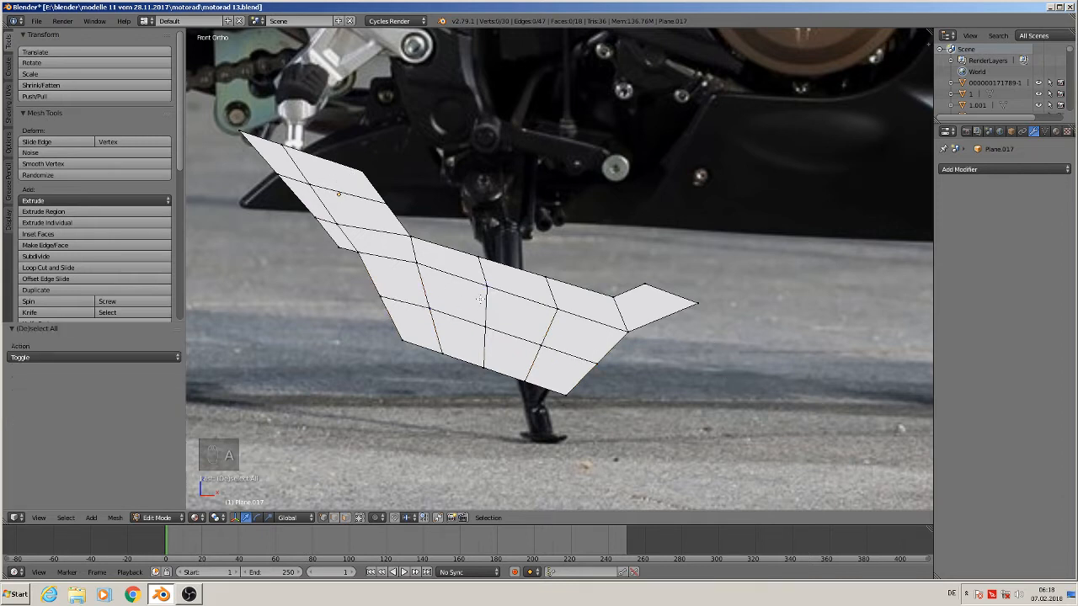
scroll(616, 353, "down", 3)
key("Tab")
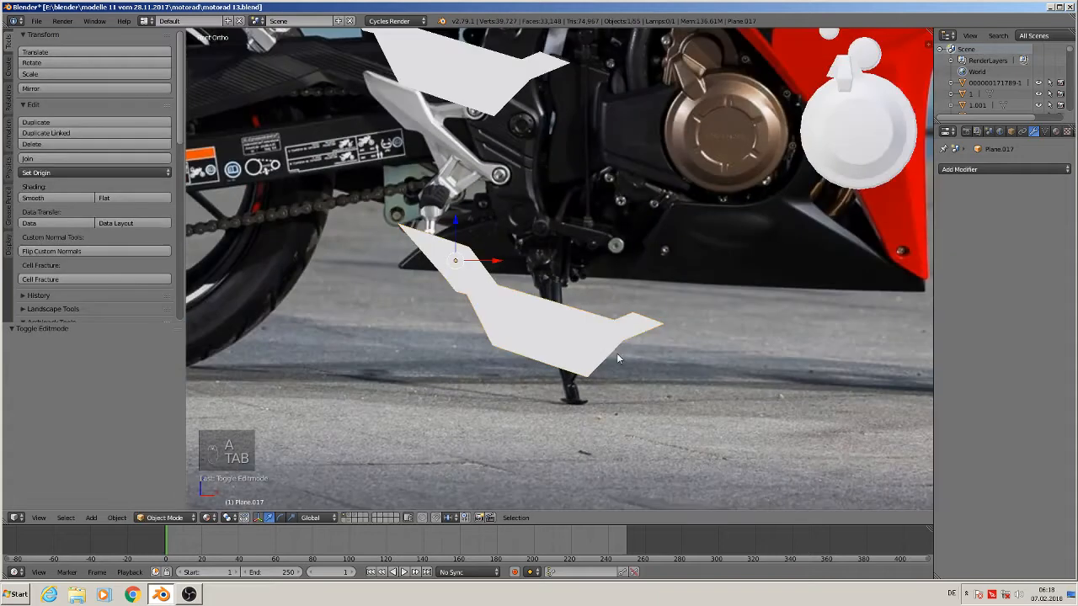
Add a Subdivision Surface modifier to the duplicated side cover with View subdivisions set to 2
left_click(958, 171)
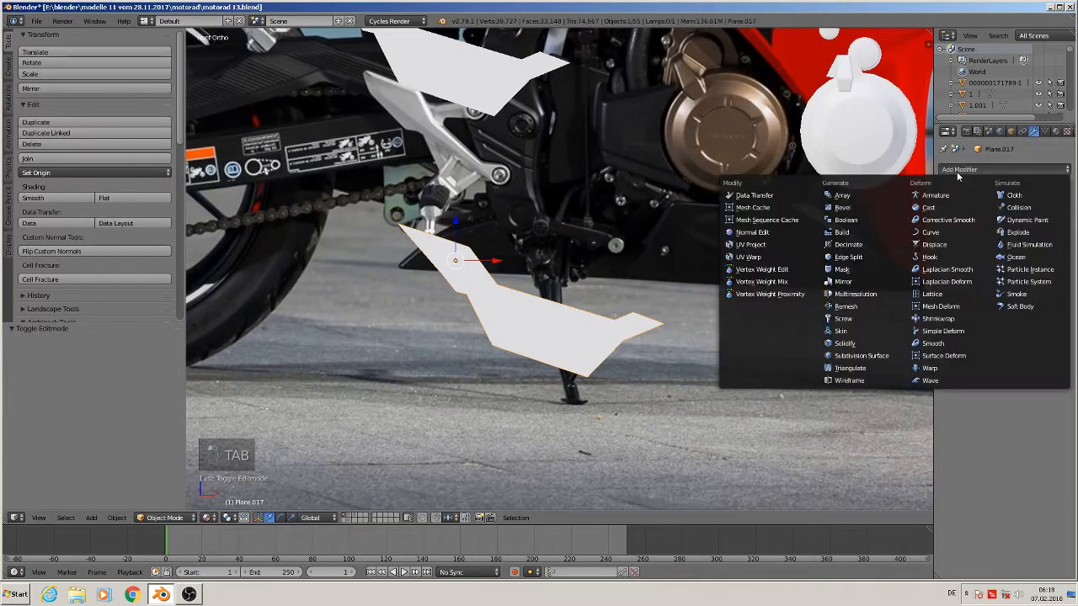
left_click(876, 355)
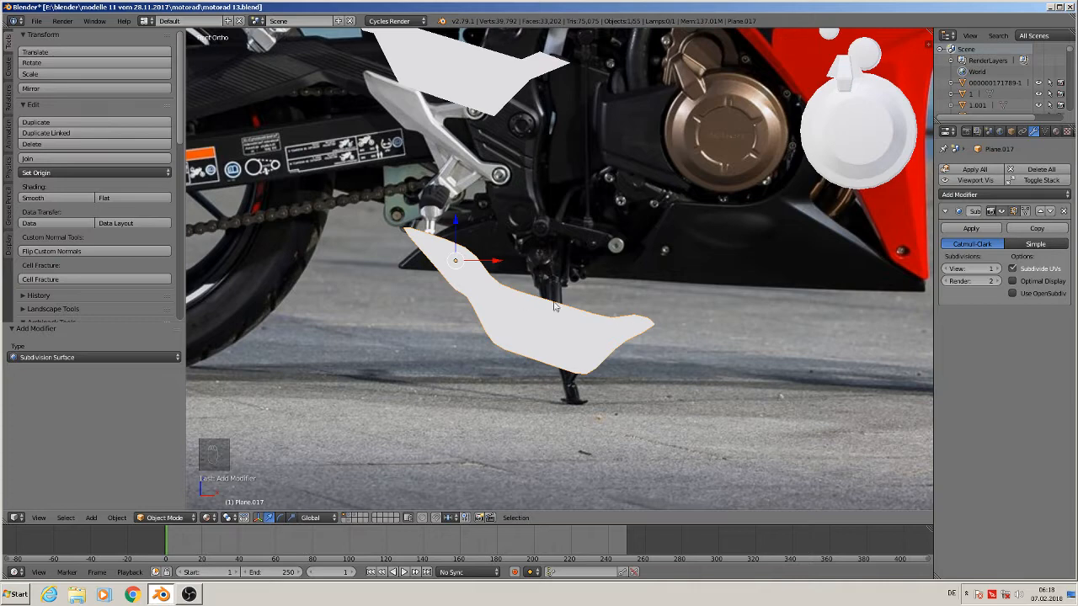
left_click(995, 269)
Add one loop cut near the copy's upper rear end, slid toward that end by a factor of -0.800
key("Tab")
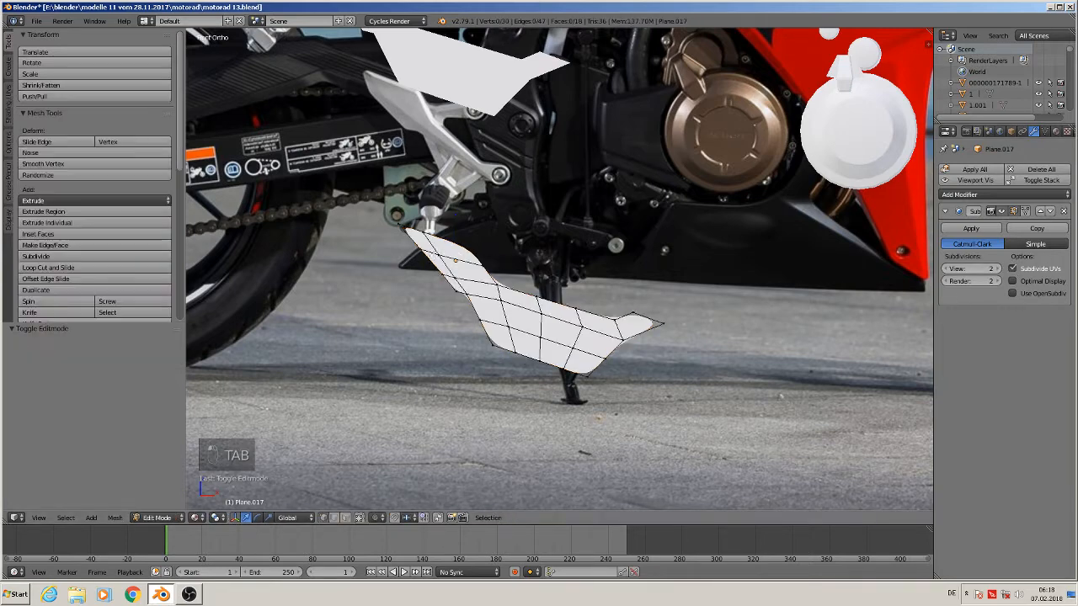
scroll(438, 252, "up", 3)
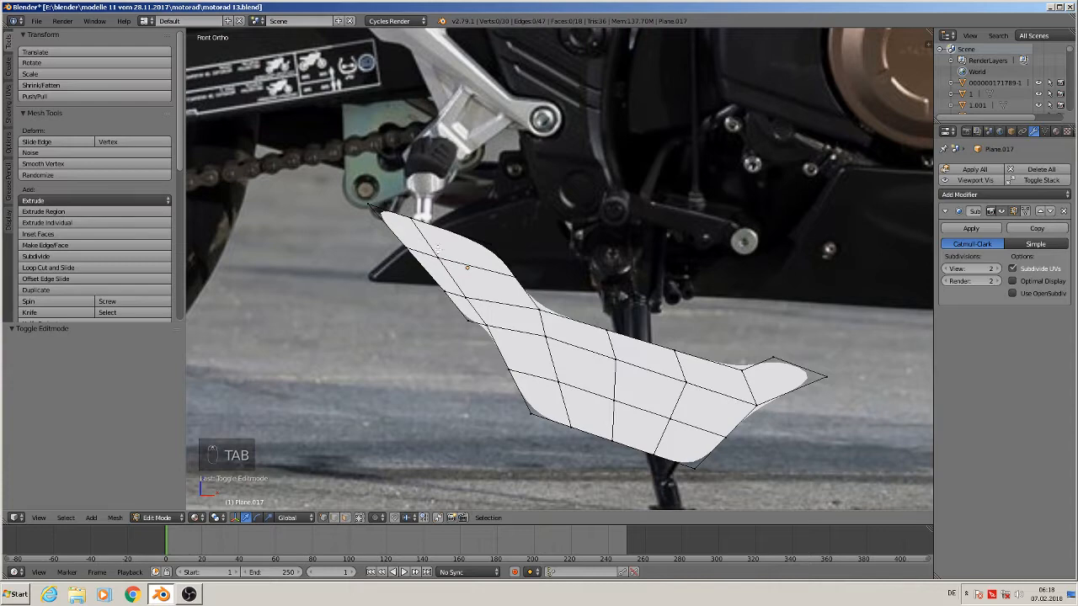
key("ctrl+r")
left_click(426, 229)
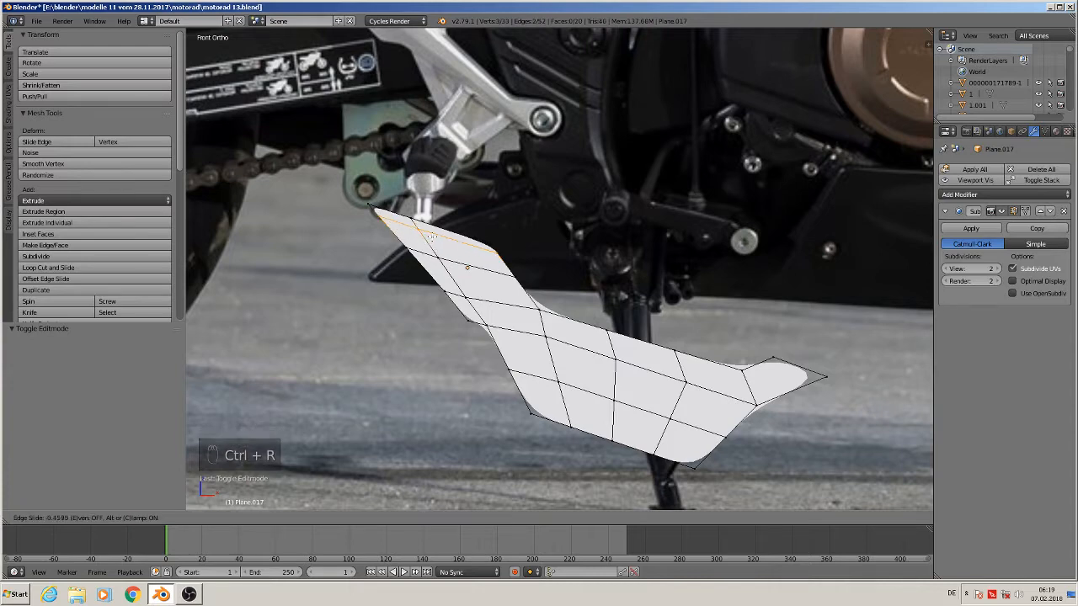
left_click(427, 228)
Return to Object Mode and move the original unsmoothed side cover about -1.726 along X, away from the work area
scroll(434, 223, "down", 4)
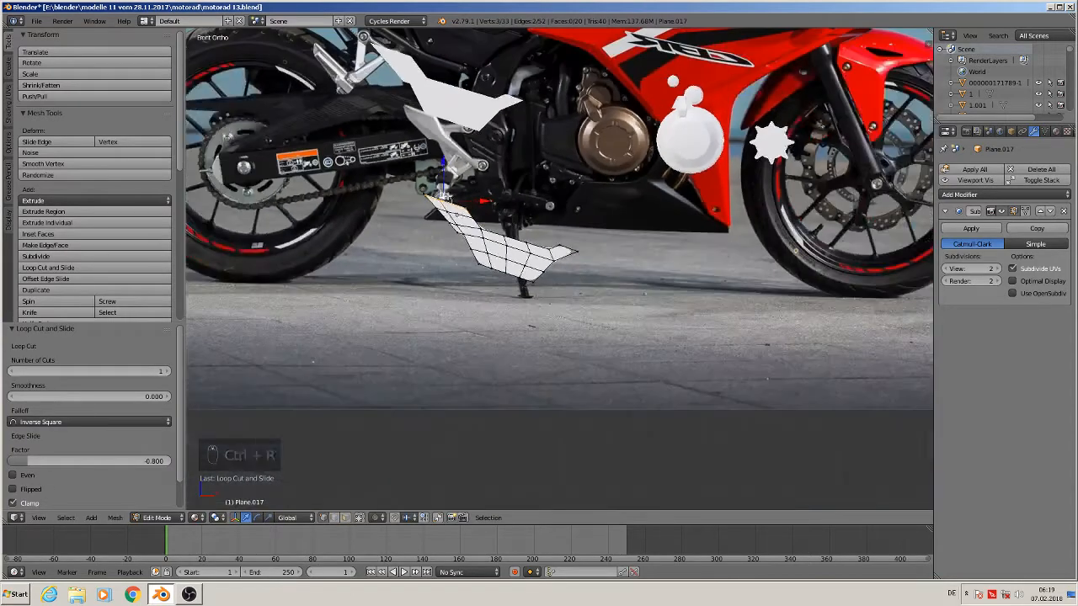
key("Tab")
right_click(480, 104)
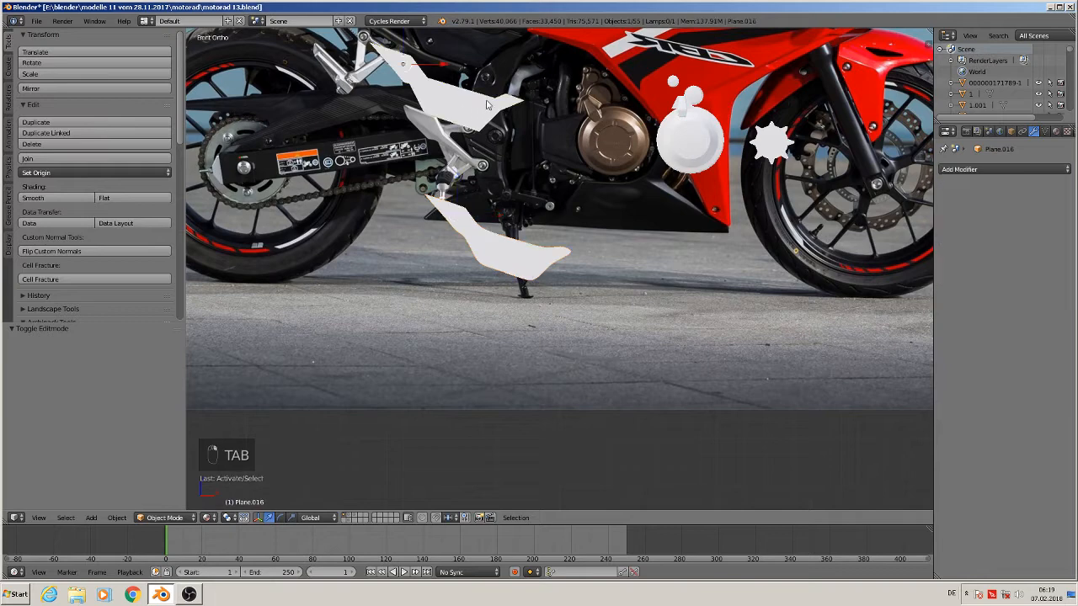
key("g")
key("x")
left_click(926, 126)
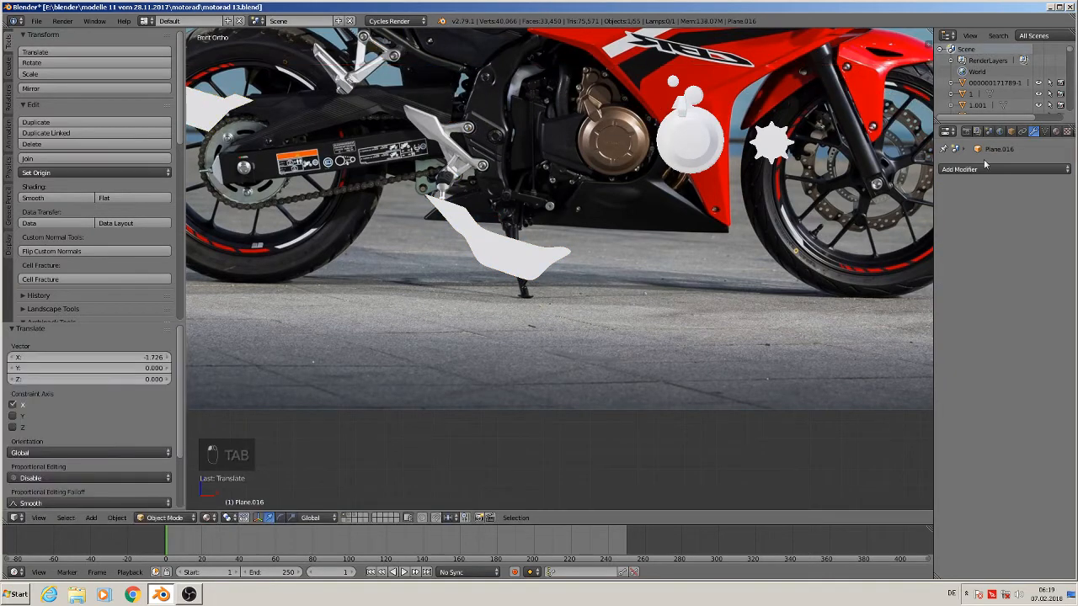
Move the smoothed copy up about 0.80 along Z and -0.290 along X, onto the cover area in the photo
right_click(487, 254)
left_click(464, 188)
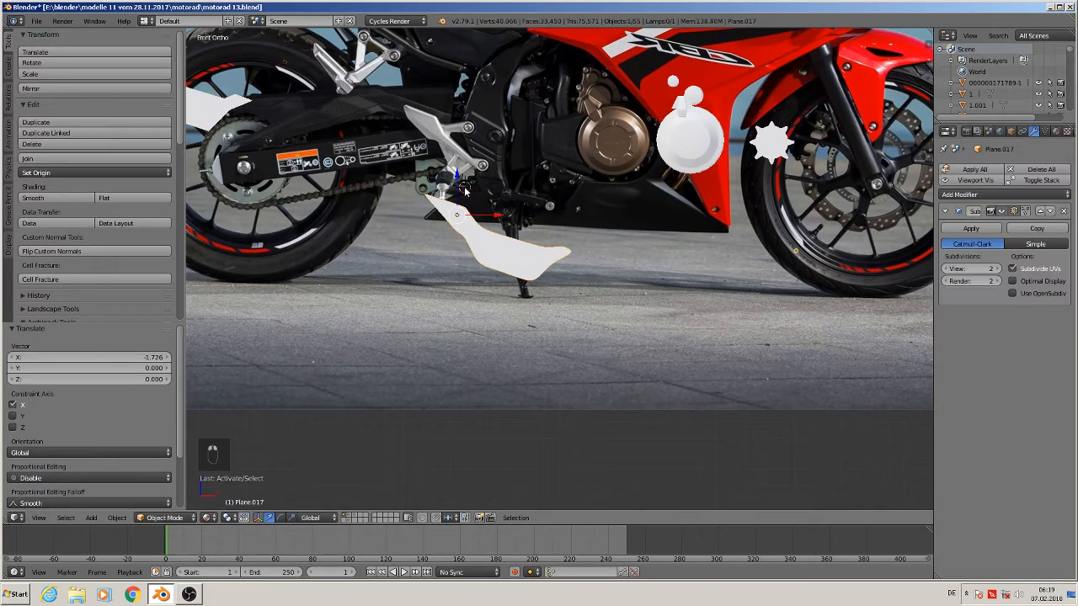
left_click_drag(462, 193, 458, 99)
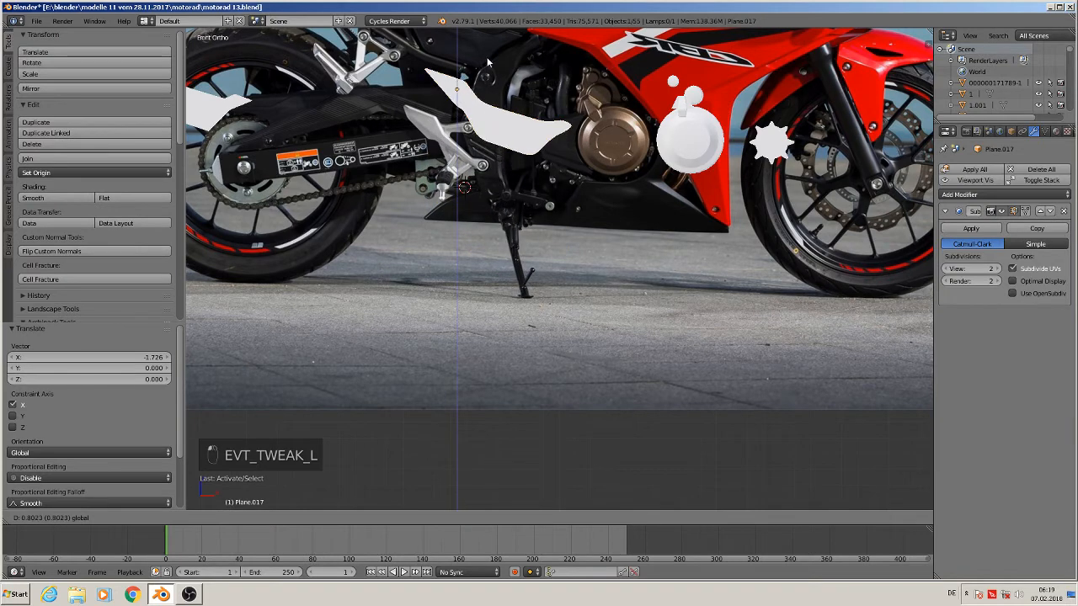
key("g")
key("x")
left_click(454, 96)
scroll(438, 110, "up", 5)
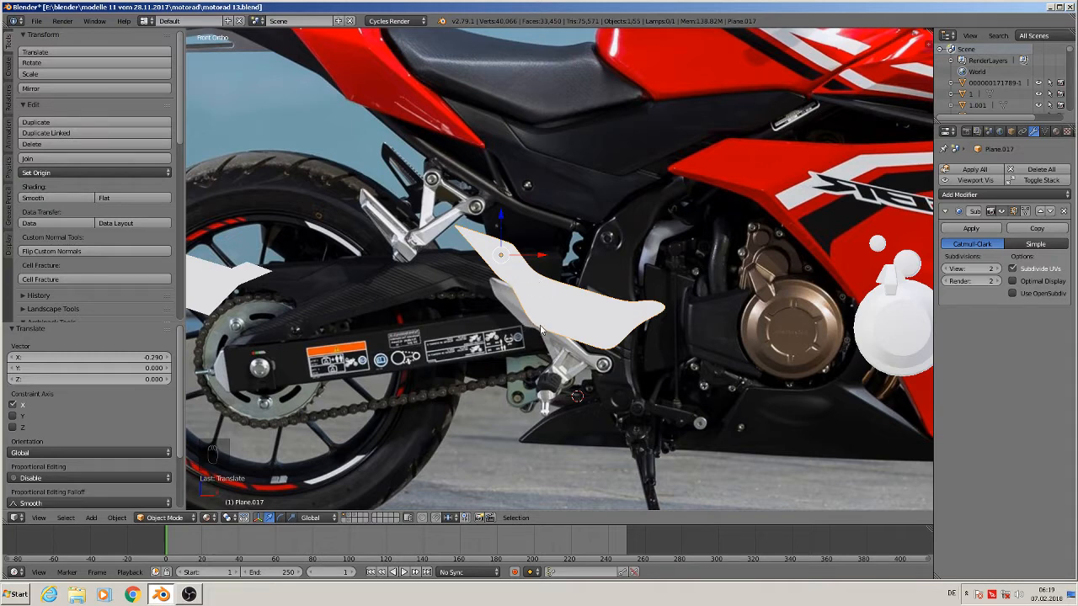
Try to add a lengthwise loop cut slid toward the copy's rear lower edge
scroll(542, 331, "up", 4)
key("Tab")
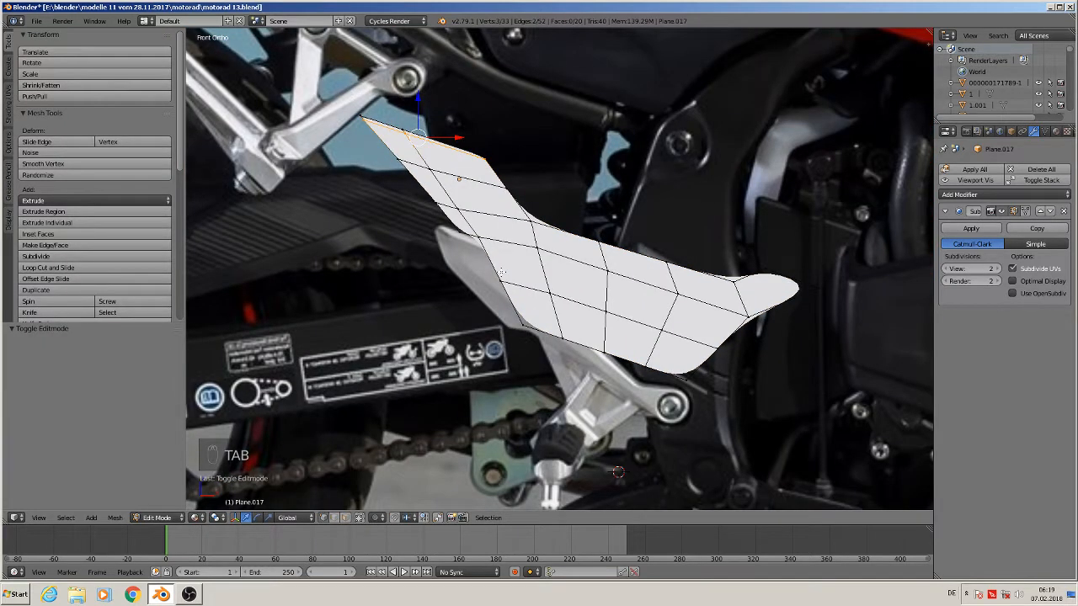
key("ctrl+r")
left_click(486, 239)
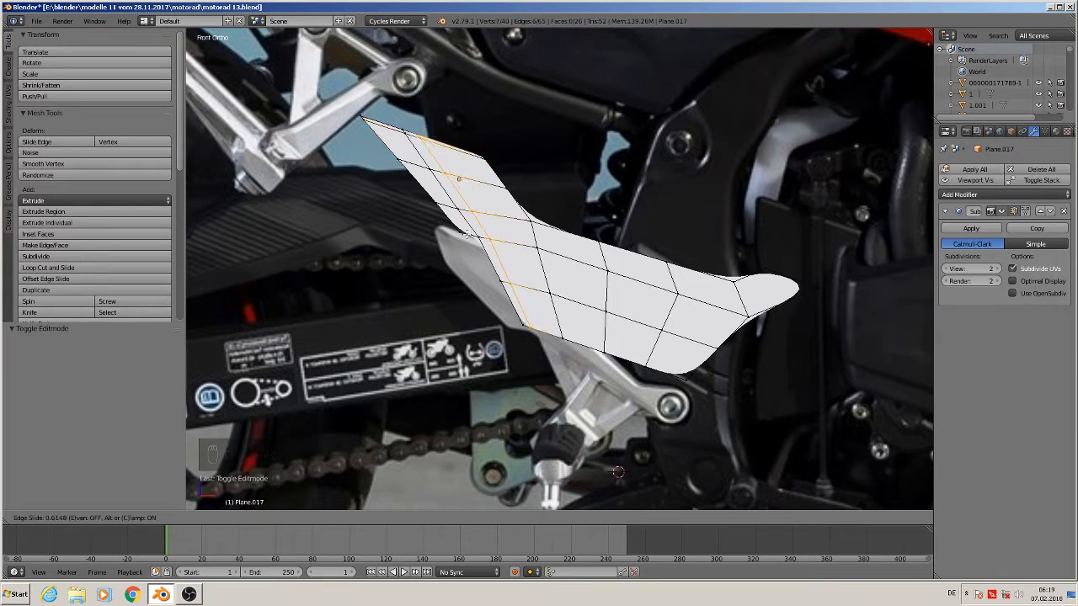
left_click(467, 237)
key("Tab")
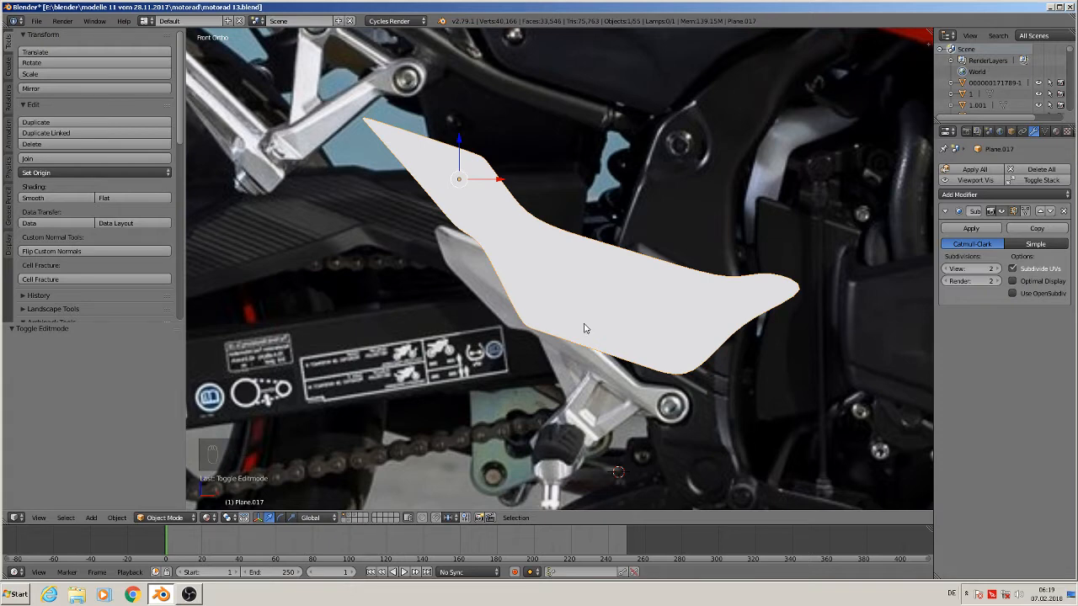
scroll(585, 328, "down", 3)
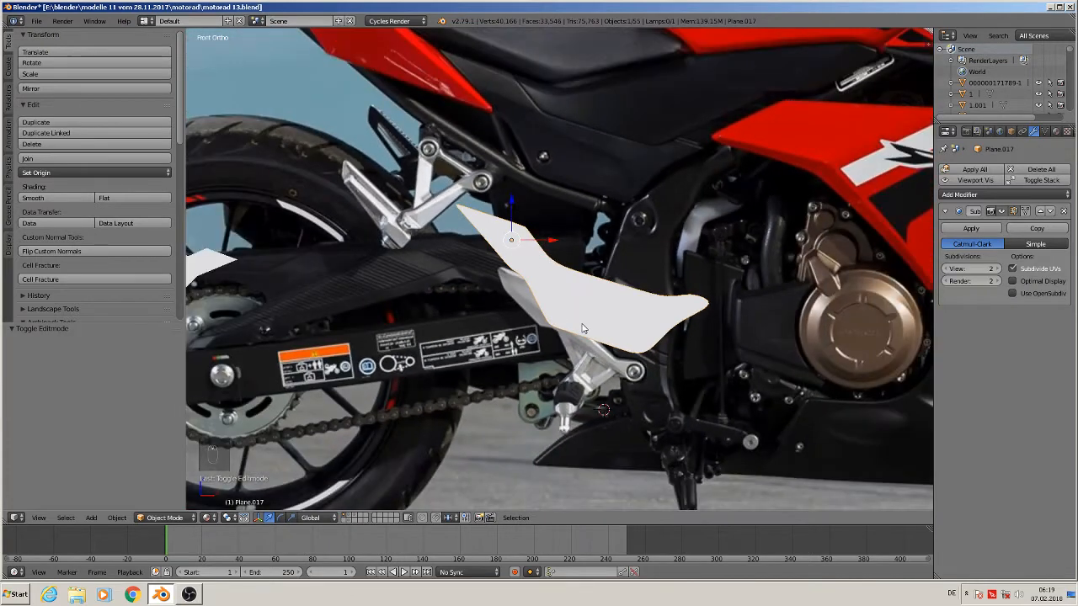
key("ctrl+z")
scroll(582, 328, "up", 1)
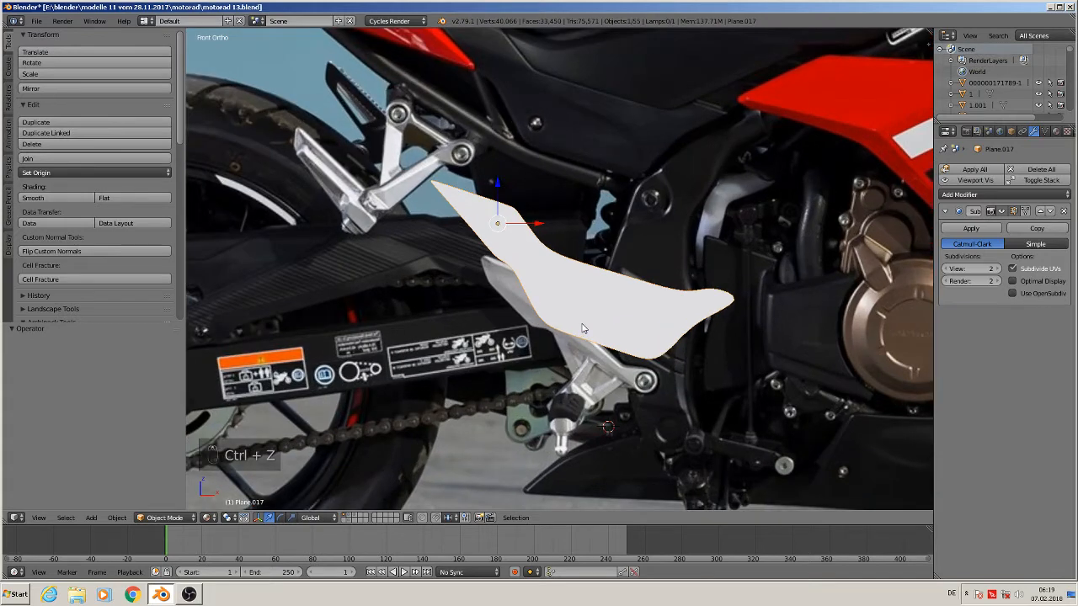
scroll(582, 328, "down", 1)
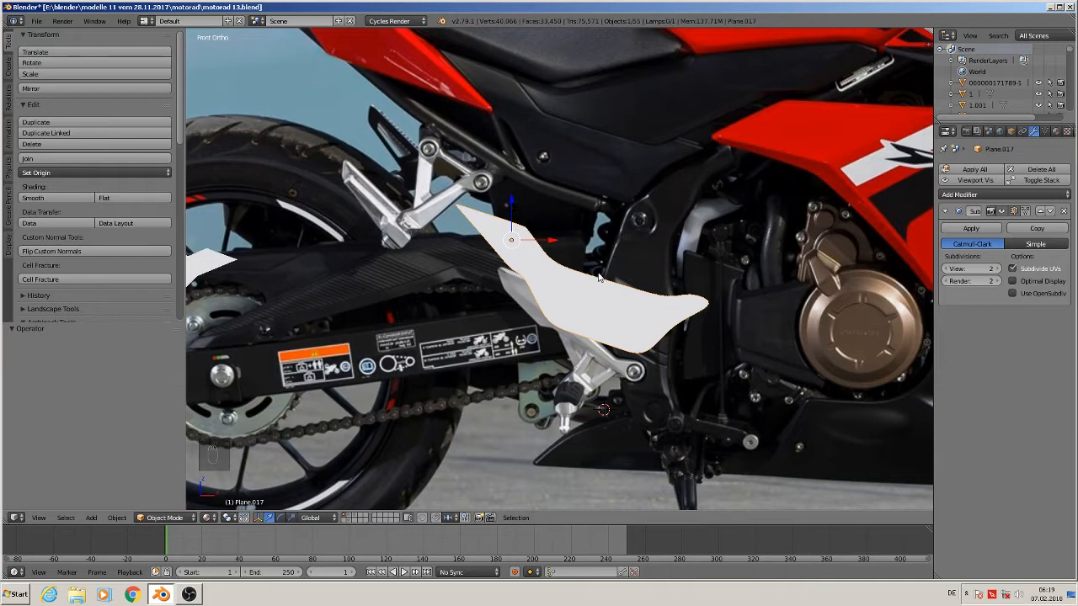
Add one lengthwise loop cut along the copy's upper front edge, slid toward that edge by a factor of -0.729
key("Tab")
scroll(622, 289, "up", 2)
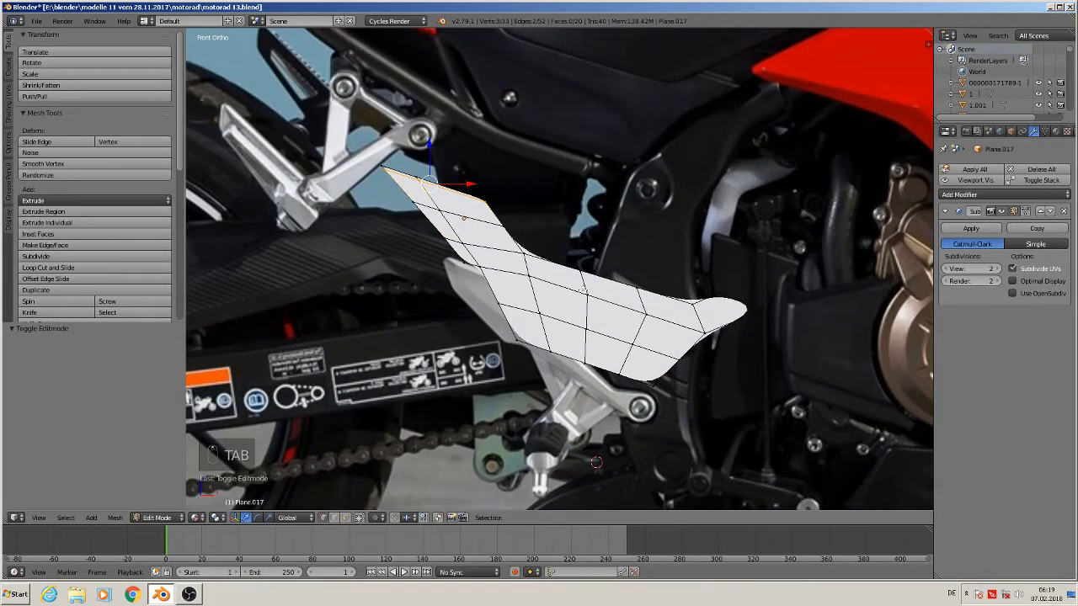
key("ctrl+r")
left_click(593, 289)
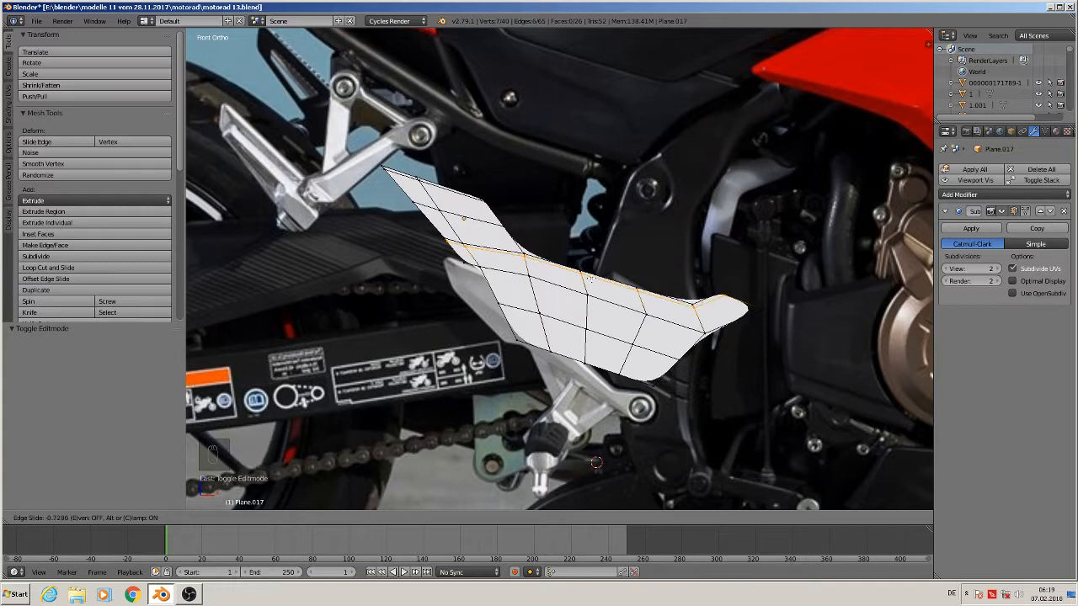
left_click(592, 278)
scroll(576, 303, "down", 3)
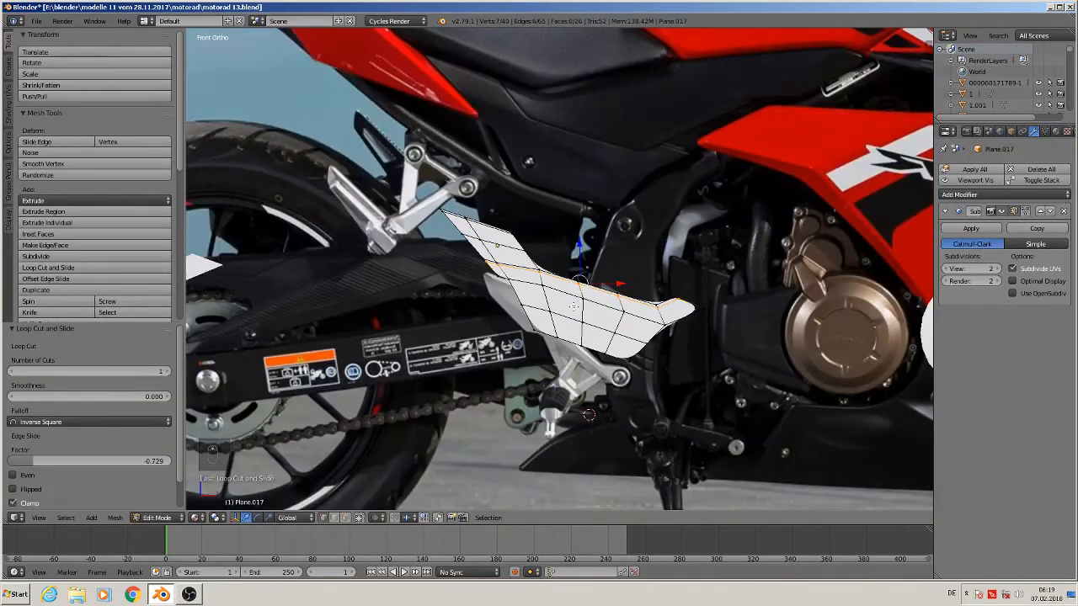
scroll(573, 306, "up", 2)
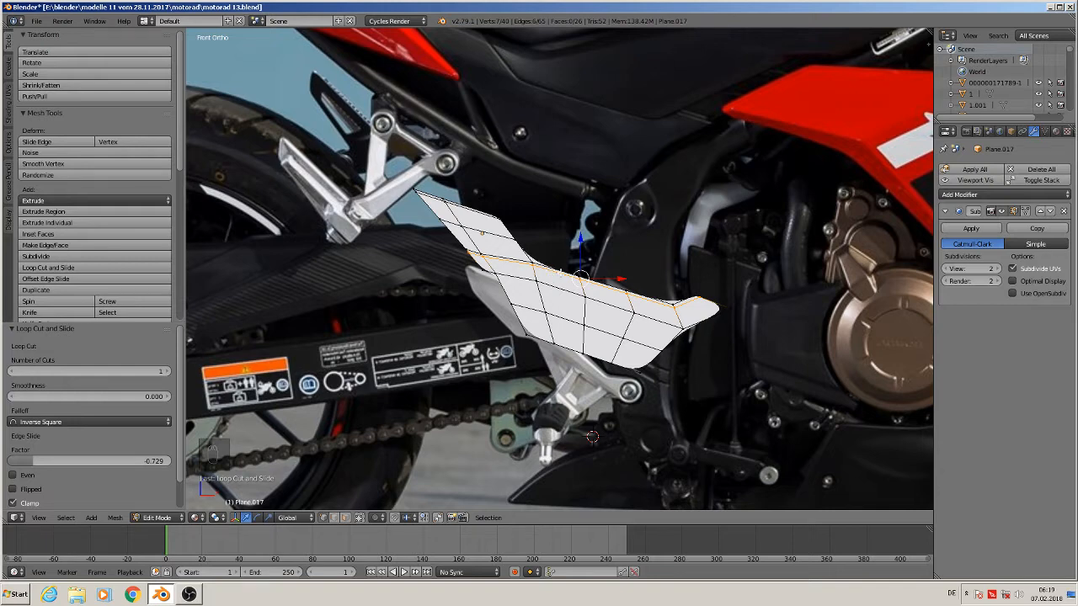
Add one loop cut across the lower faces in front of the bend, slid toward the bend by about -0.47
key("ctrl+r")
left_click(552, 275)
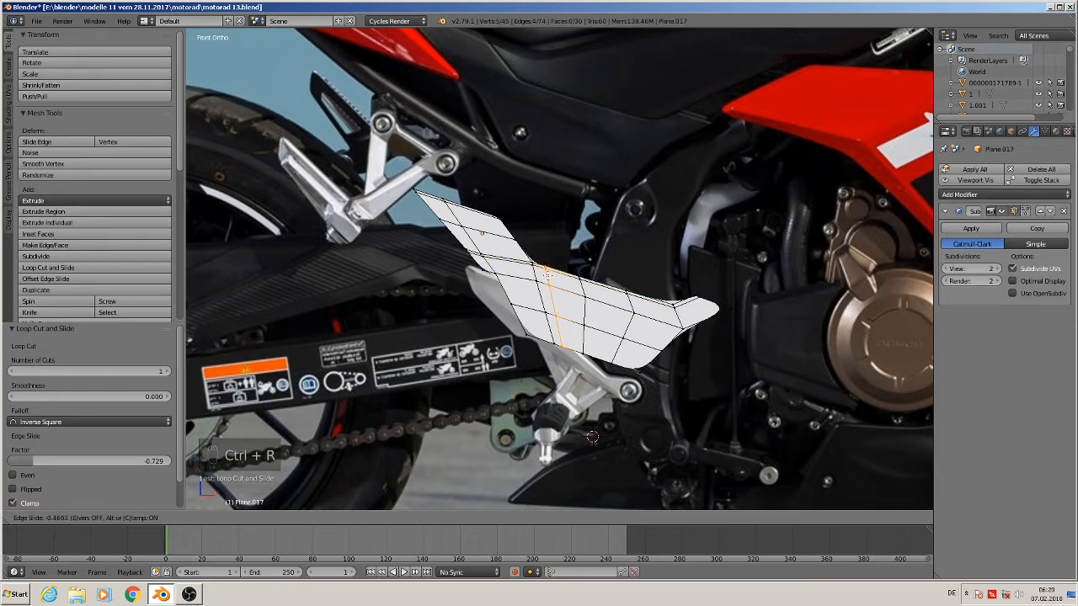
left_click(549, 275)
key("Tab")
scroll(551, 283, "down", 2)
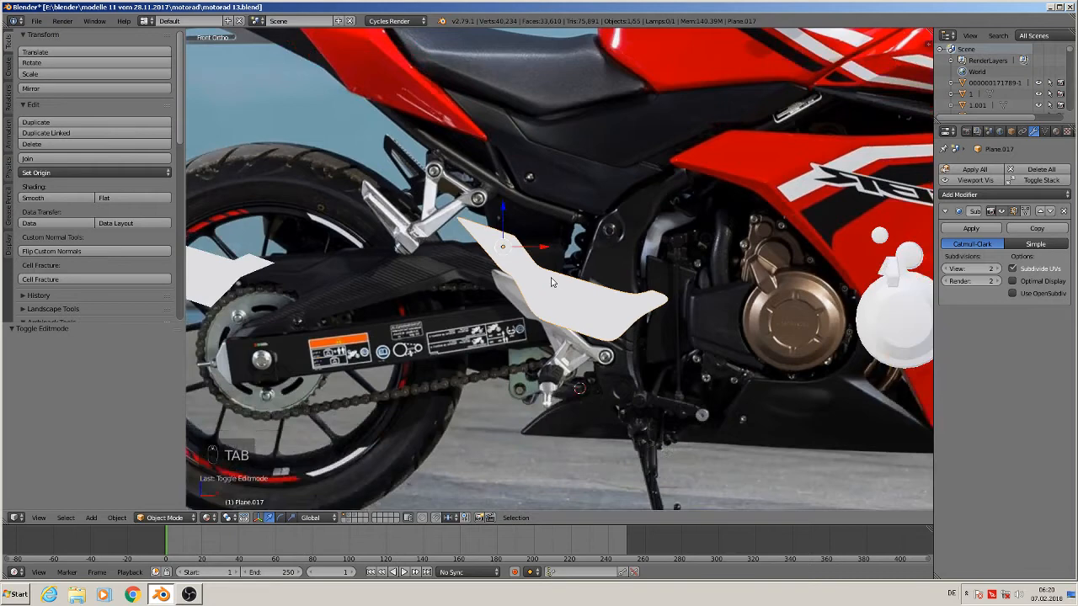
Edge-slide the new cross loop closer to the bend by a factor of about -0.75 and return to Object Mode
key("Tab")
scroll(551, 283, "up", 1)
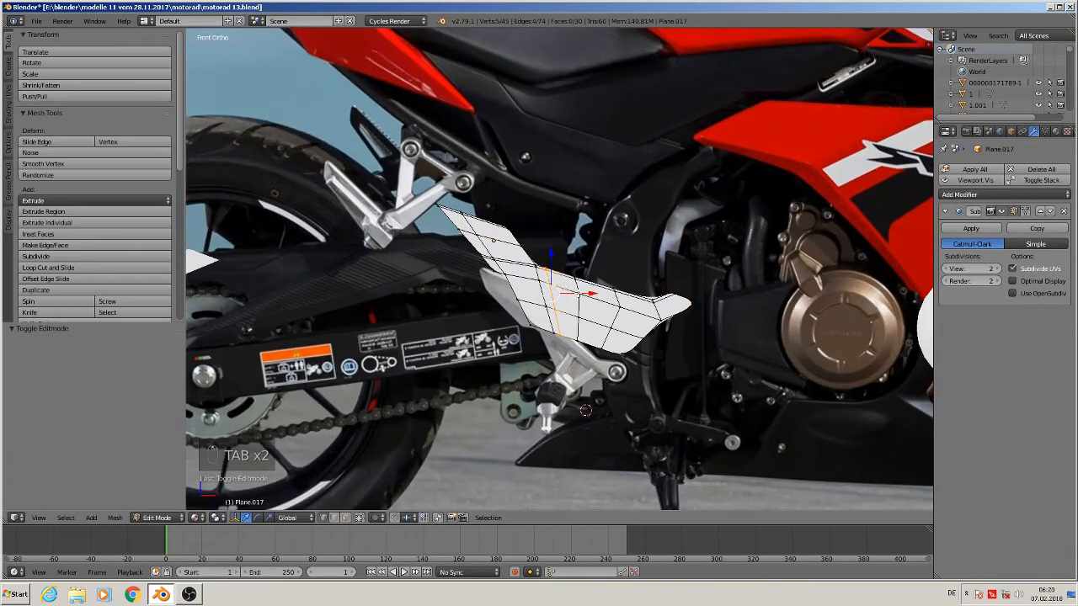
left_click_drag(589, 294, 581, 294)
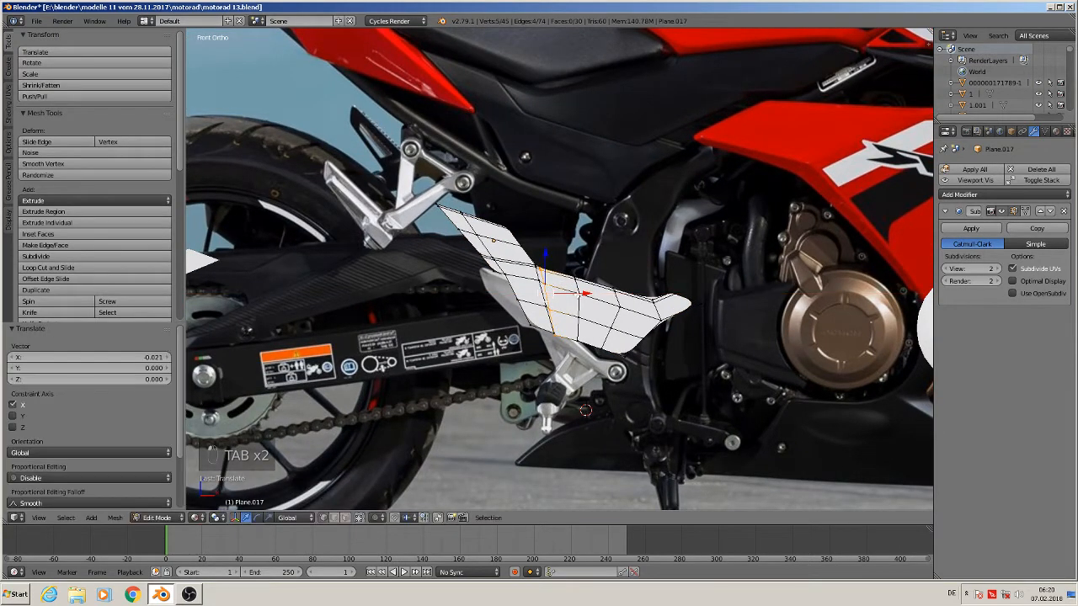
key("ctrl+z")
key("space")
type("Vertex Slid")
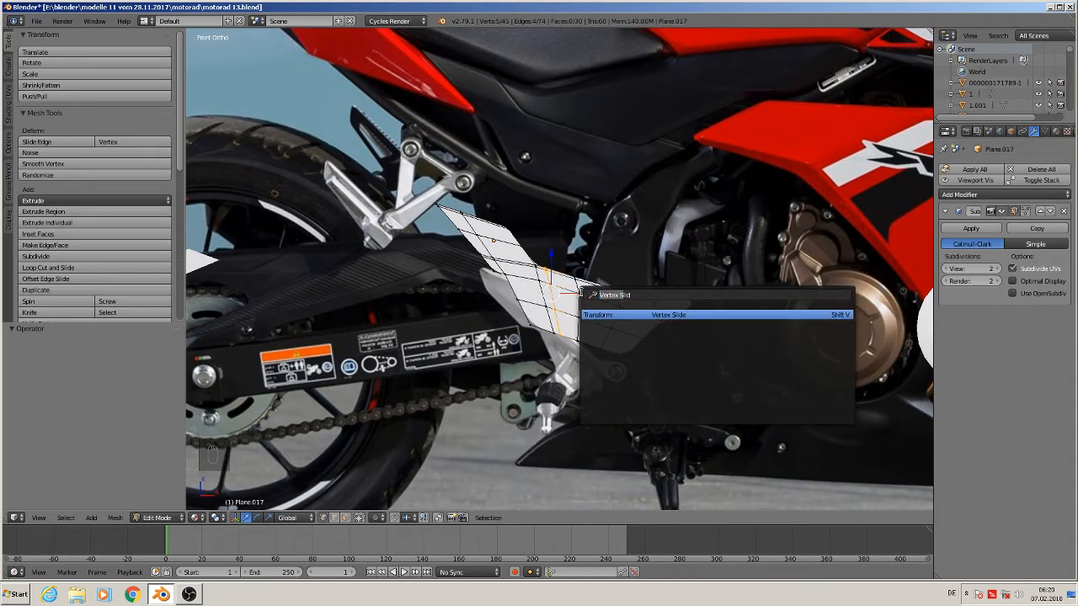
key("BackSpace")
type("s")
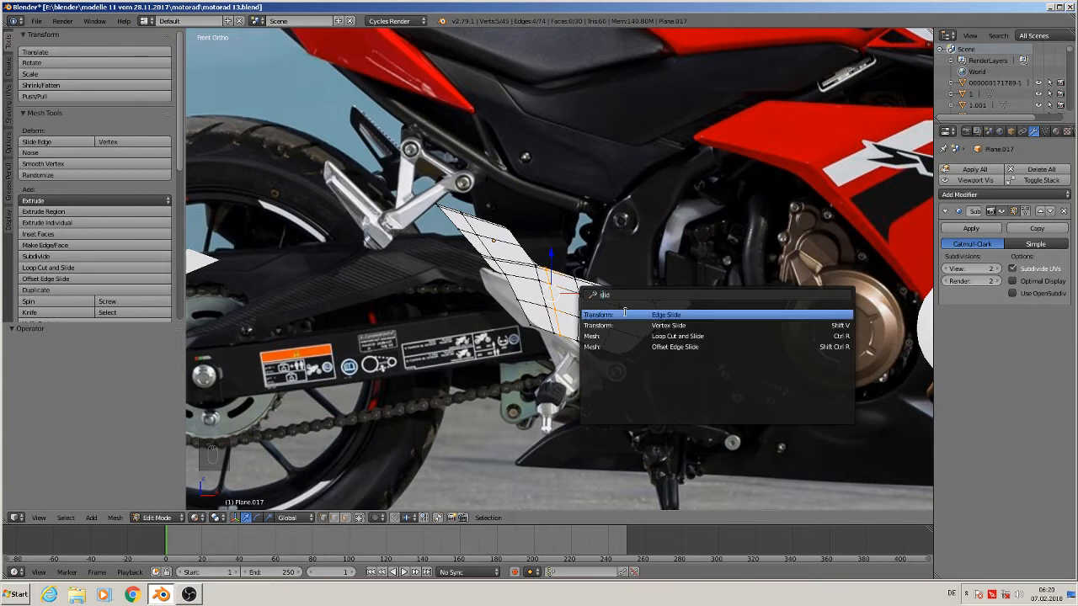
left_click(682, 314)
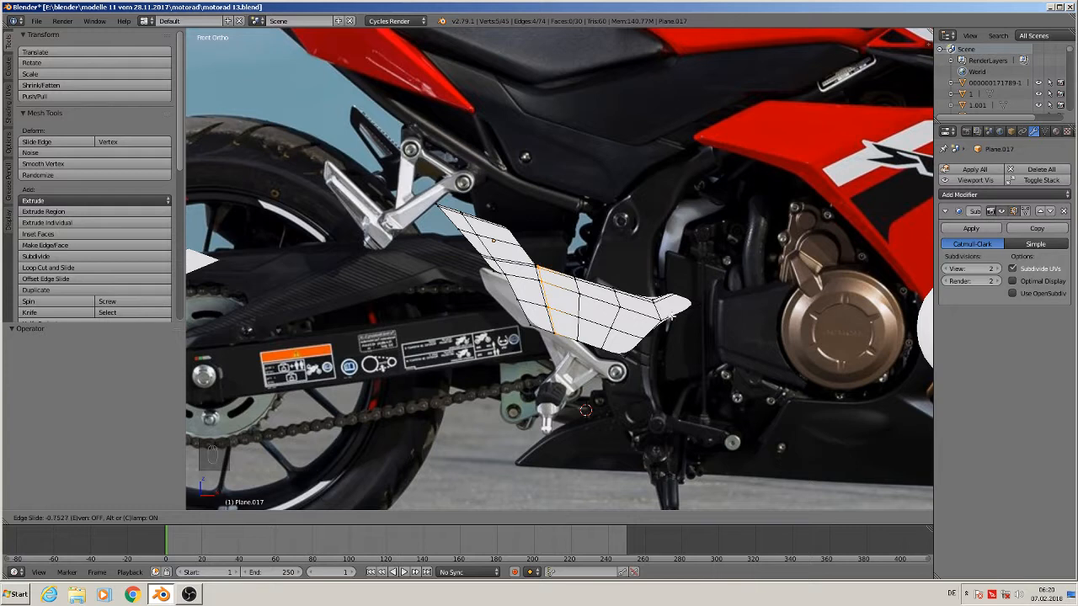
left_click(672, 314)
key("Tab")
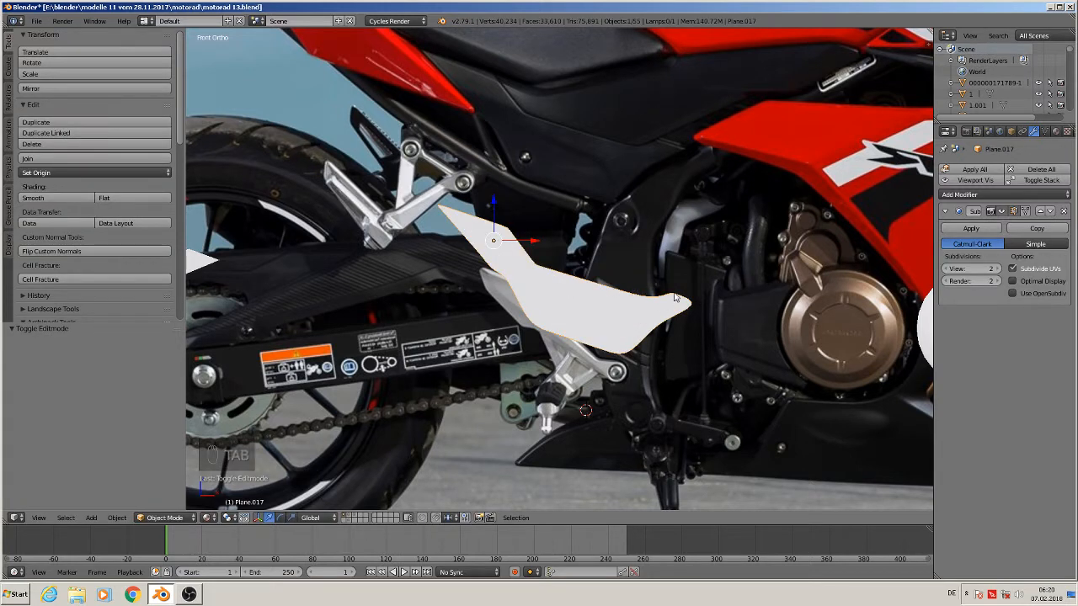
Add one loop cut in the faces just behind the front tip, slid toward the front edge by about 0.83
key("Tab")
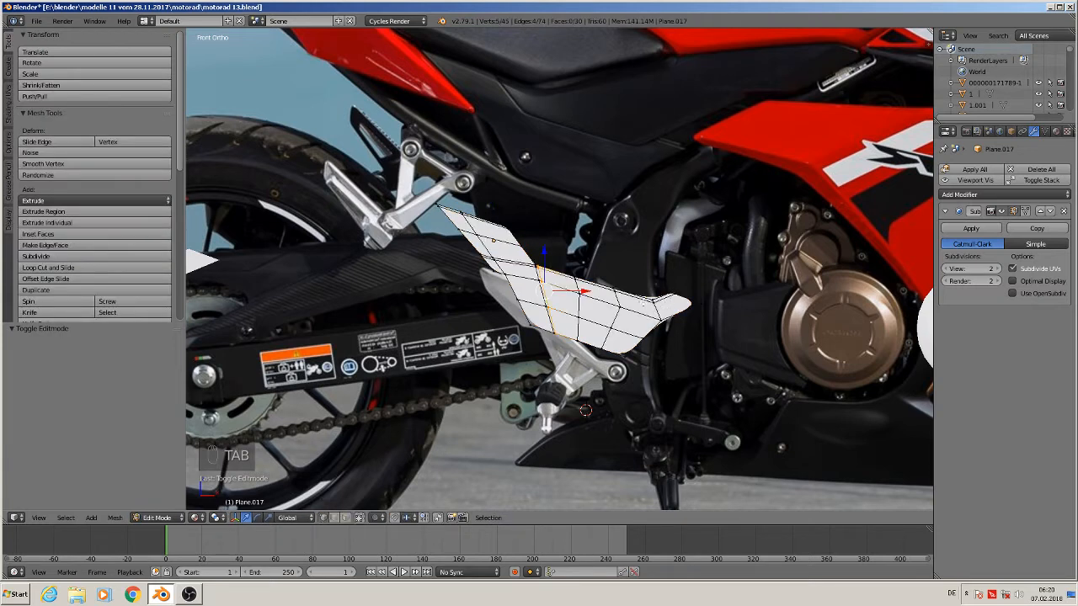
key("ctrl+r")
left_click(639, 313)
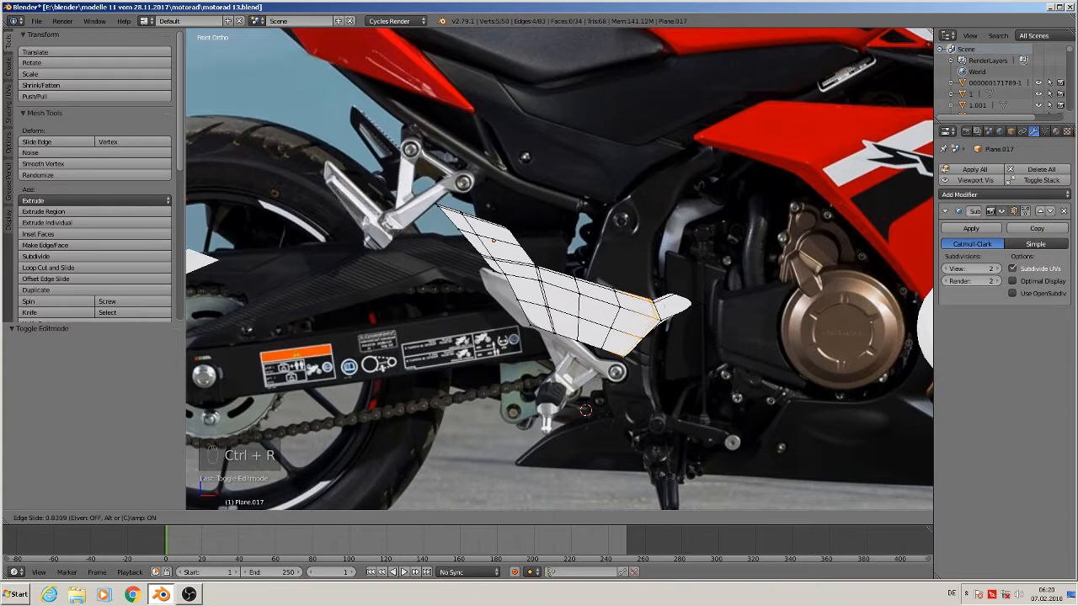
key("Tab")
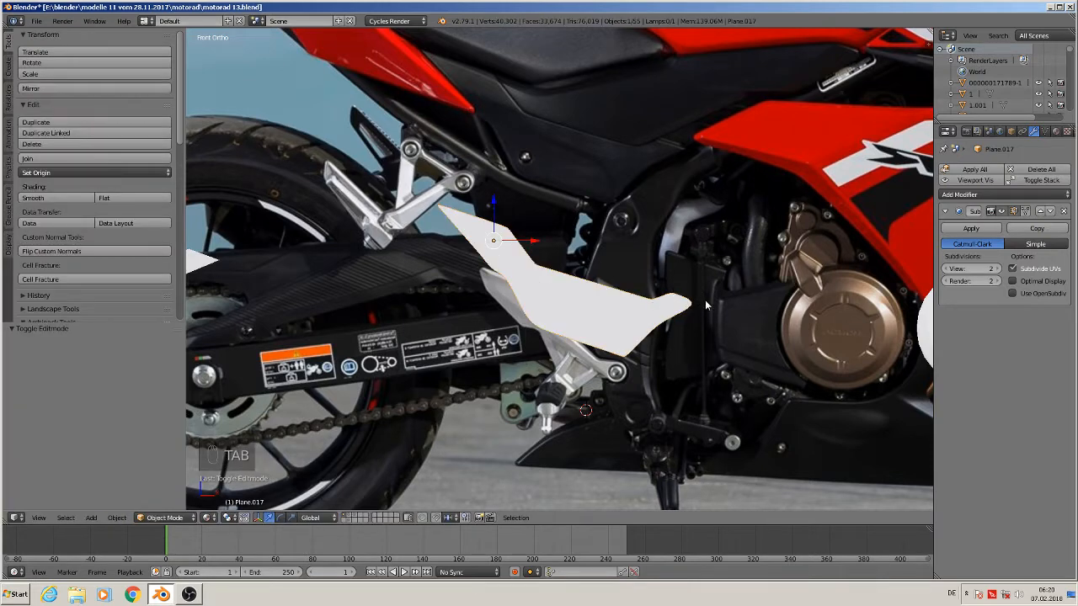
Add one loop cut across the front tip, slid toward its end by about 0.85, and return to Object Mode
key("Tab")
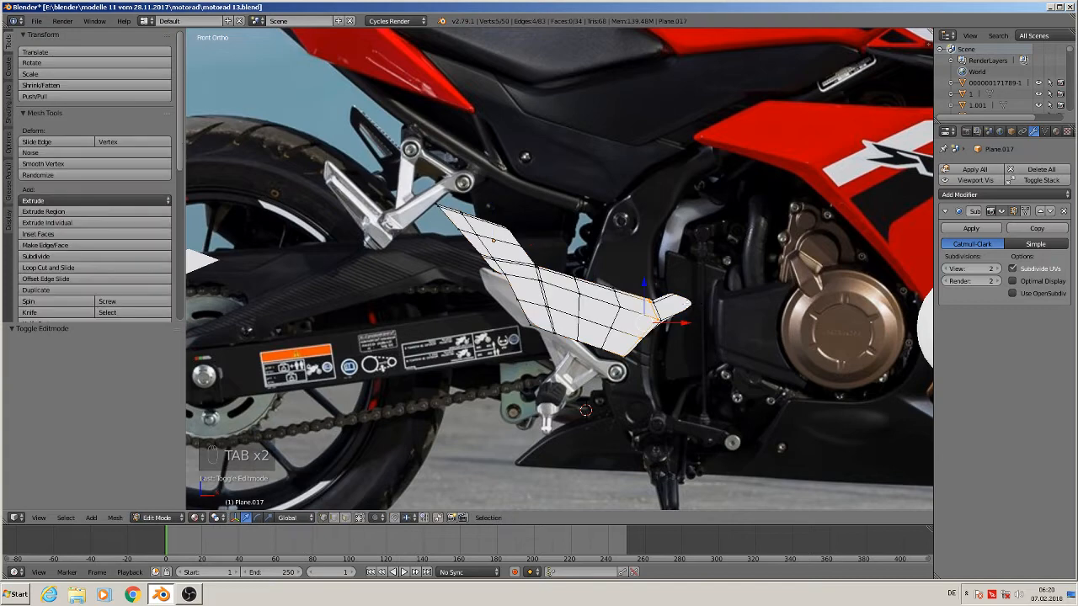
scroll(706, 309, "up", 4)
key("ctrl+r")
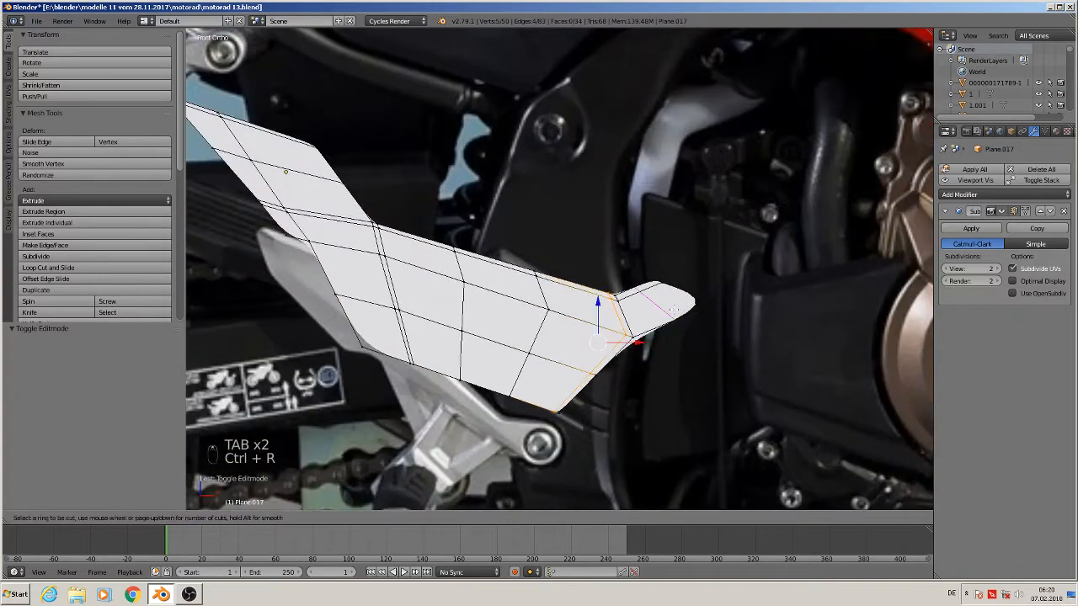
left_click(682, 305)
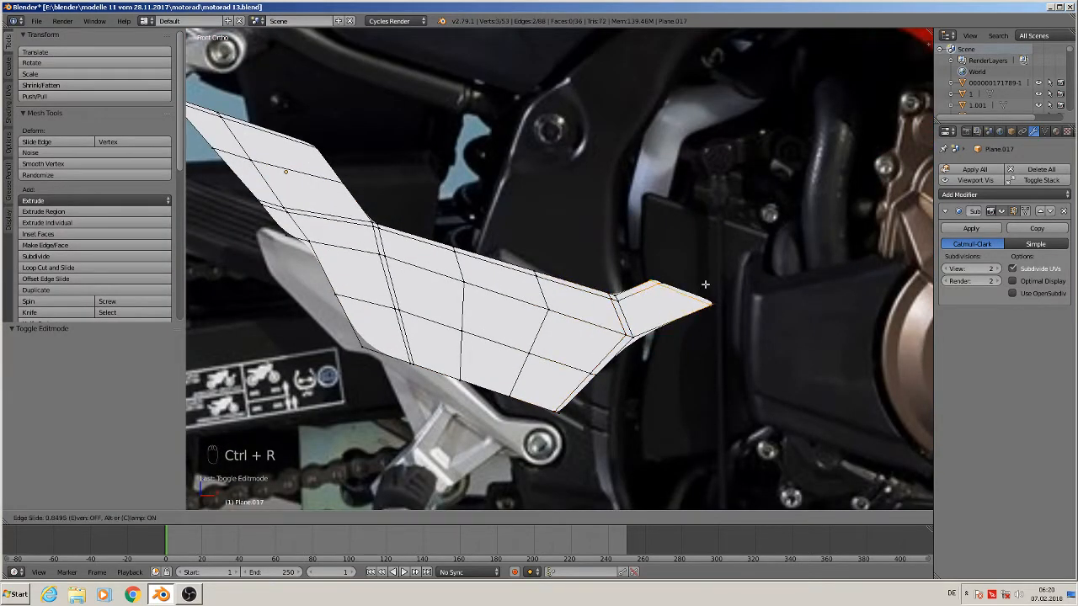
left_click(702, 291)
key("Tab")
scroll(693, 324, "down", 4)
scroll(690, 325, "down", 2)
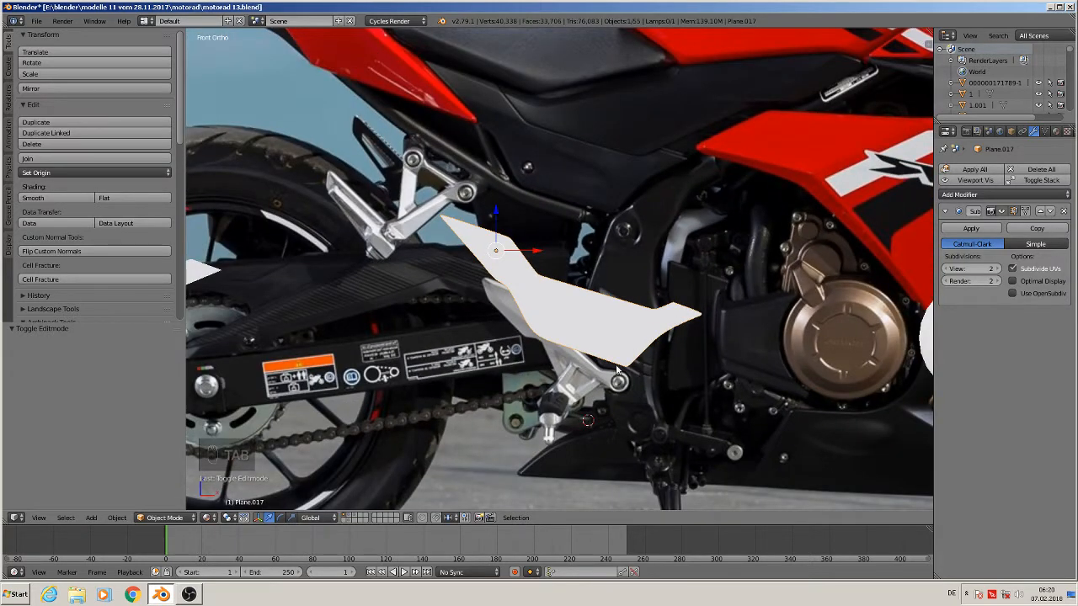
Select the cover's lowest front corner vertex in Edit Mode and try to edge-slide it
scroll(646, 372, "up", 3)
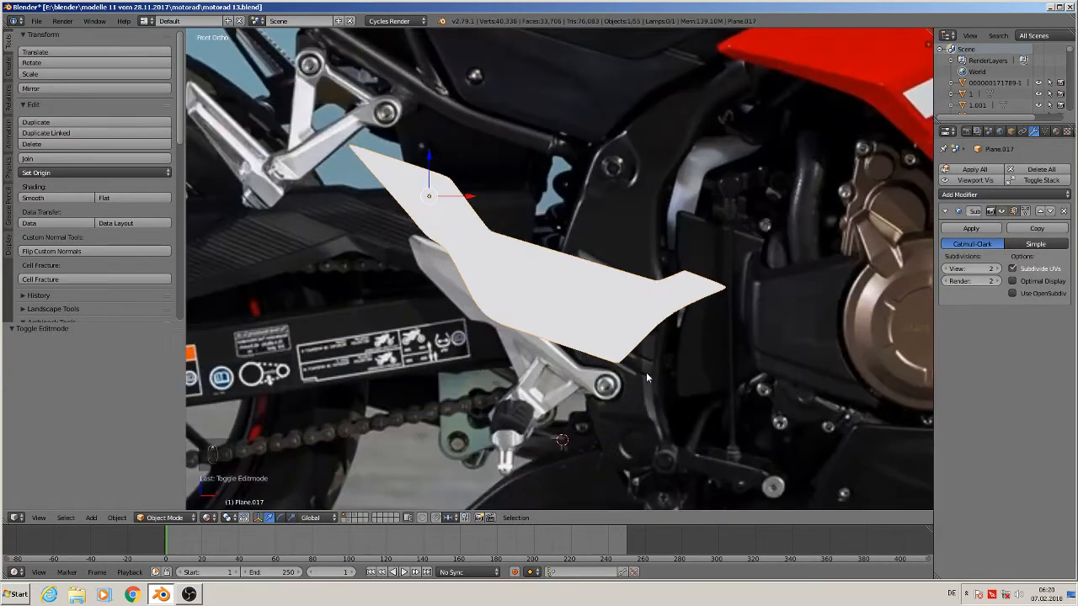
key("Tab")
scroll(643, 371, "up", 5)
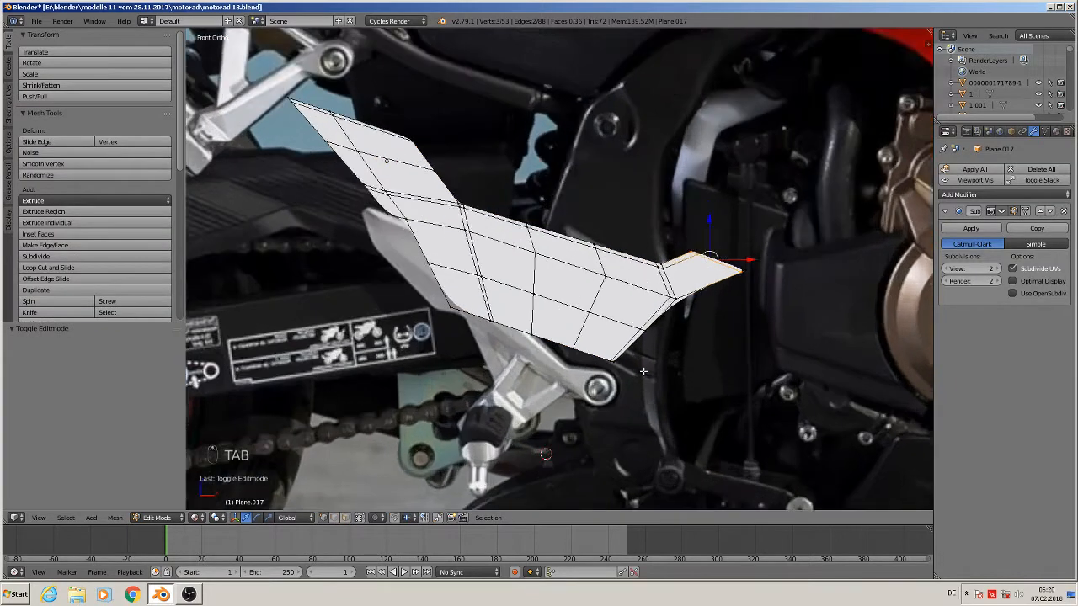
right_click(591, 354)
key("space")
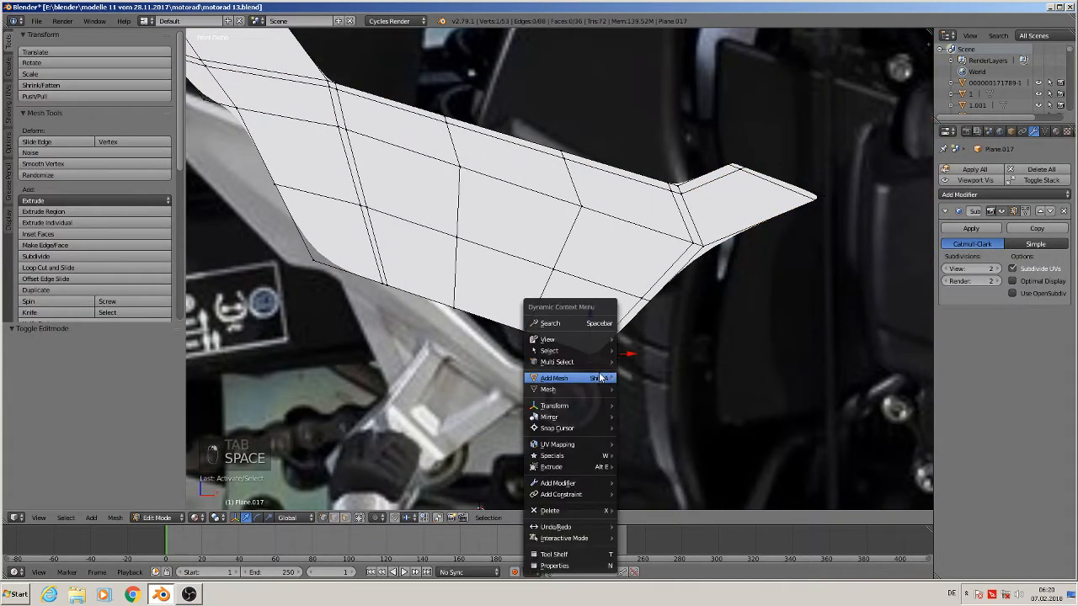
type("Edge Slide")
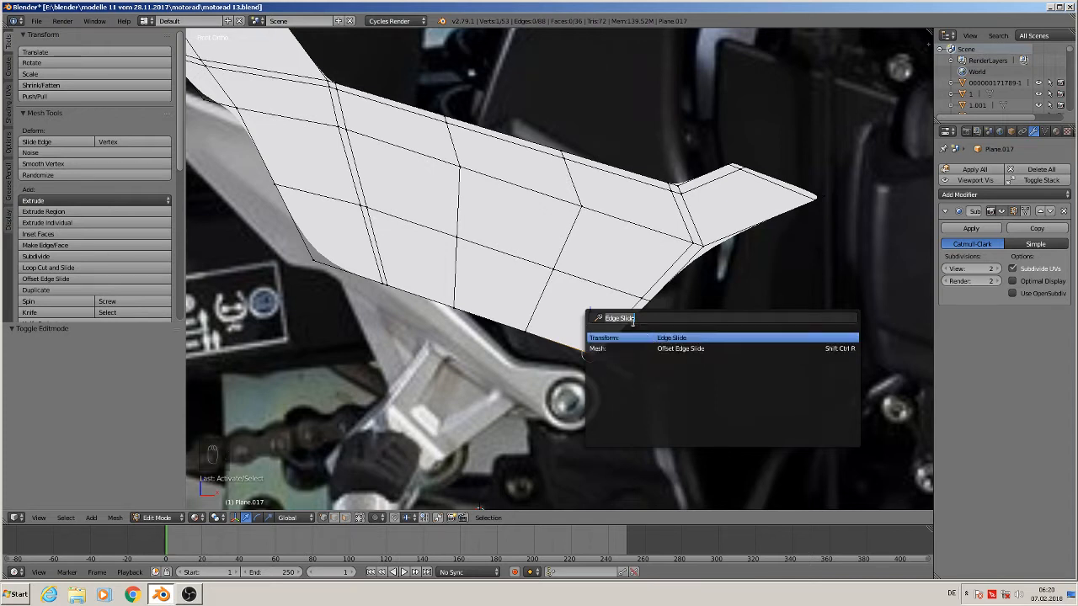
left_click(639, 336)
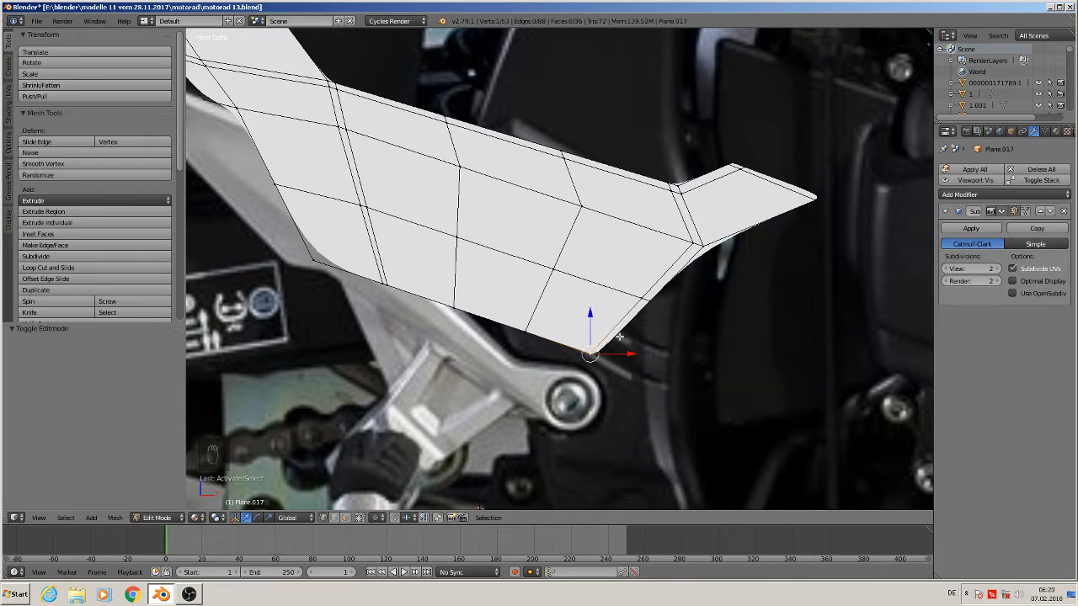
Vertex-slide the cover's lowest front corner vertex along its lower edge by a factor of about 0.153
key("space")
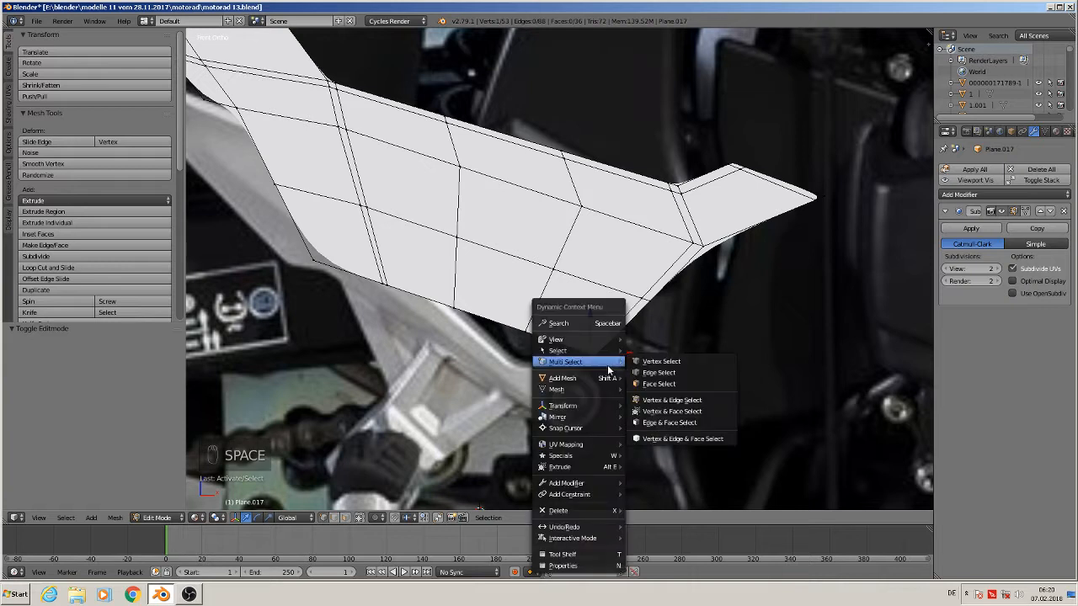
left_click(598, 323)
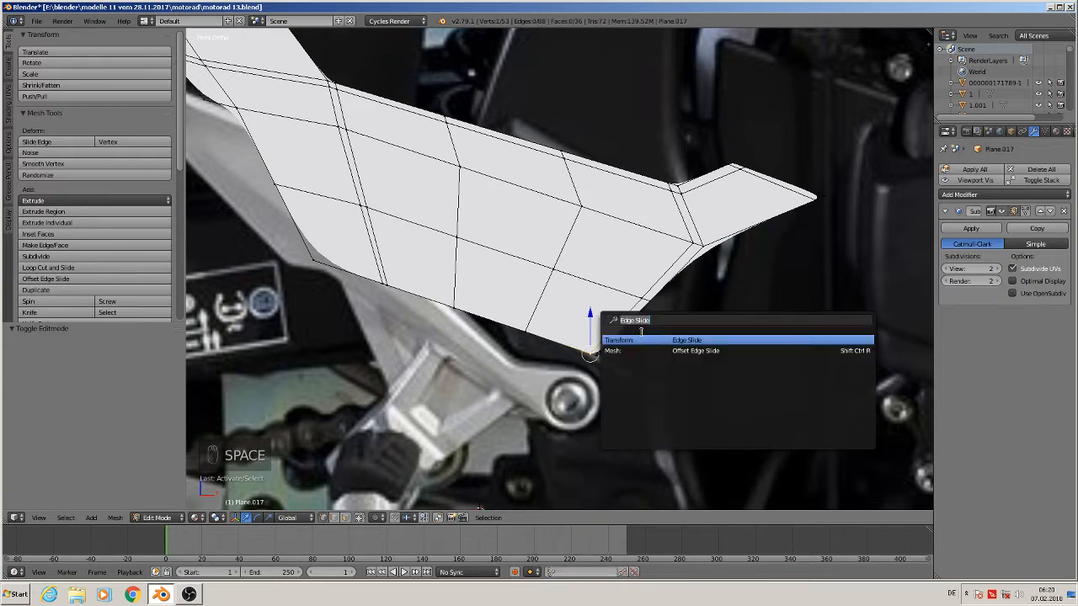
left_click_drag(638, 320, 588, 314)
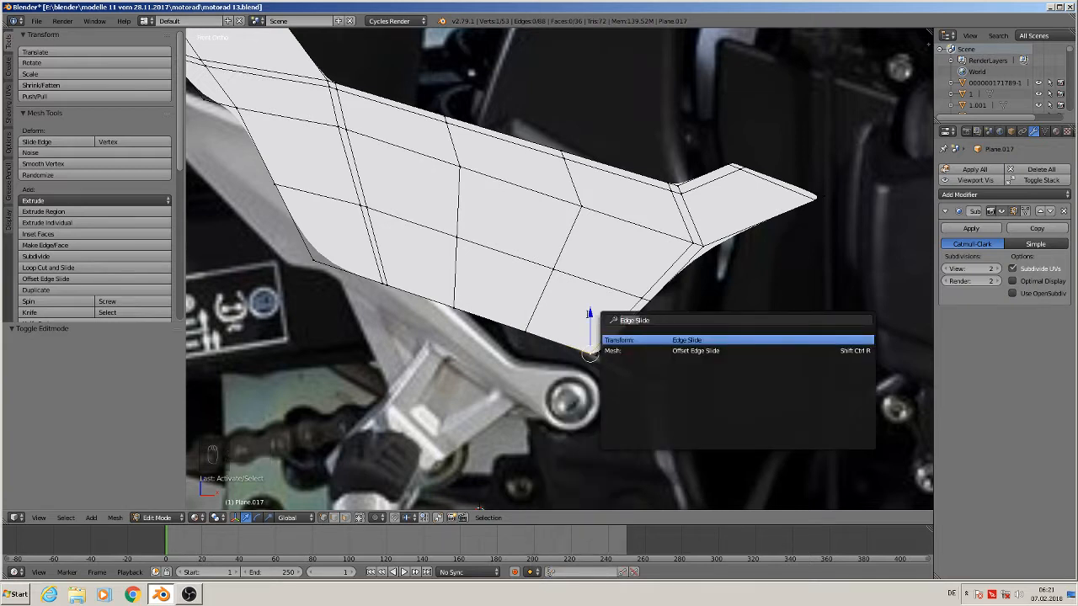
key("BackSpace")
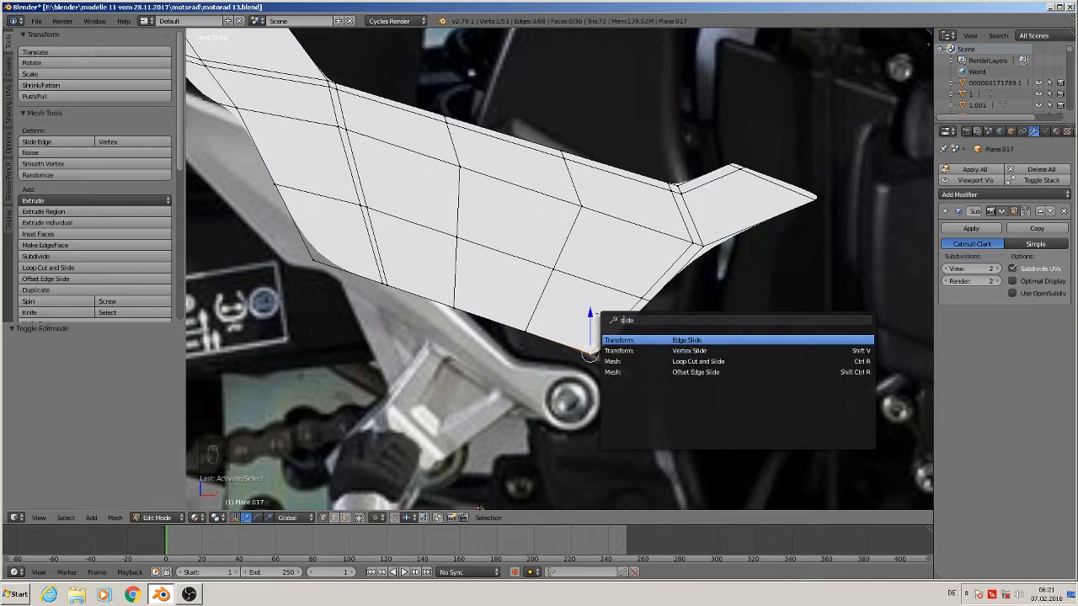
left_click(697, 352)
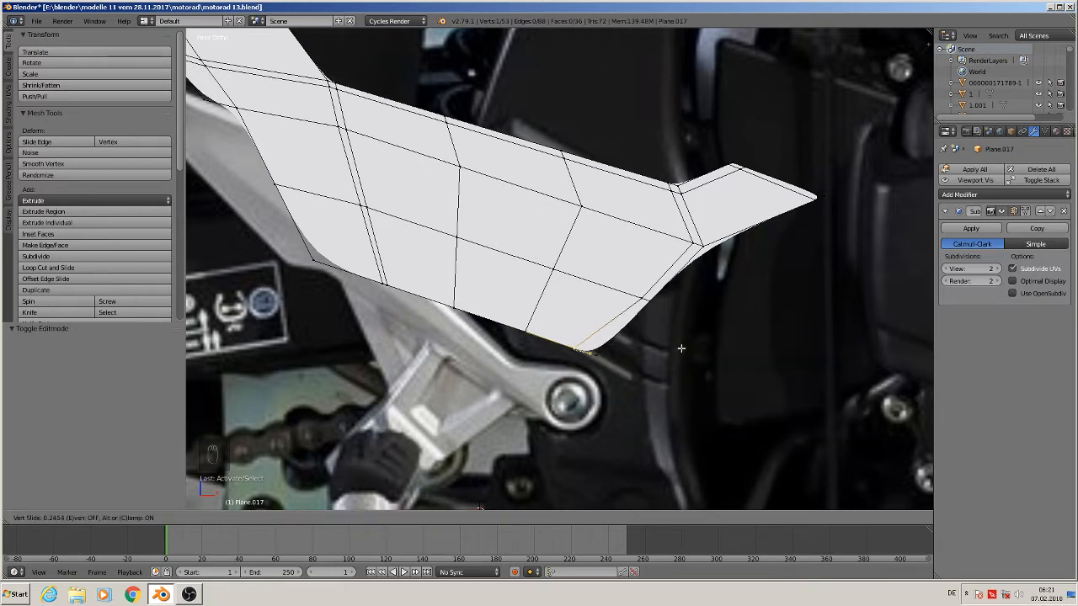
left_click(689, 347)
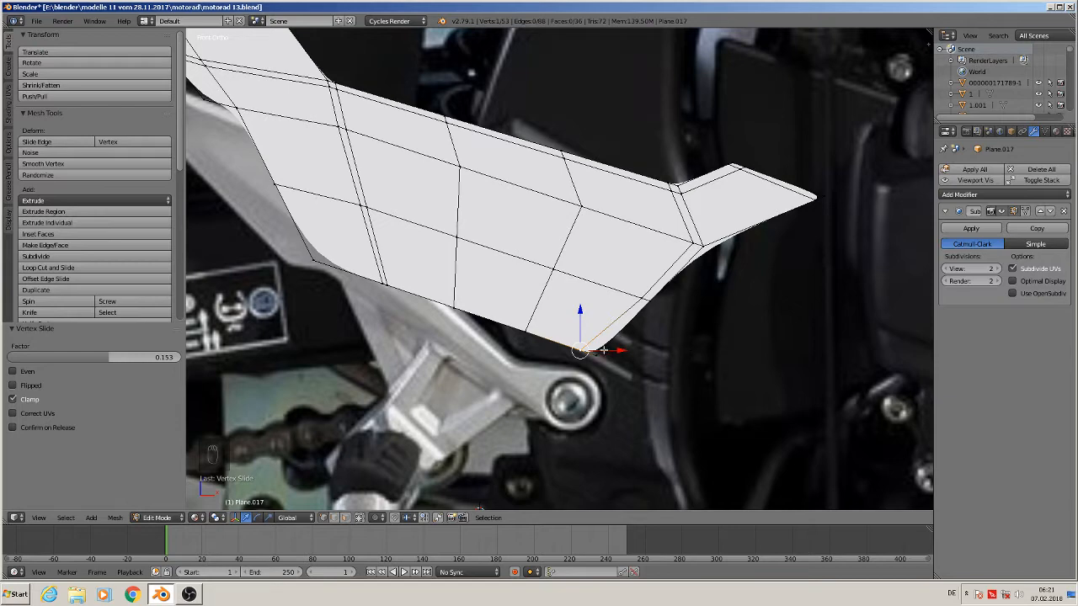
Compare the smoothed corner in Object Mode, clear the vertex selection and return to Object Mode
key("Tab")
key("Tab")
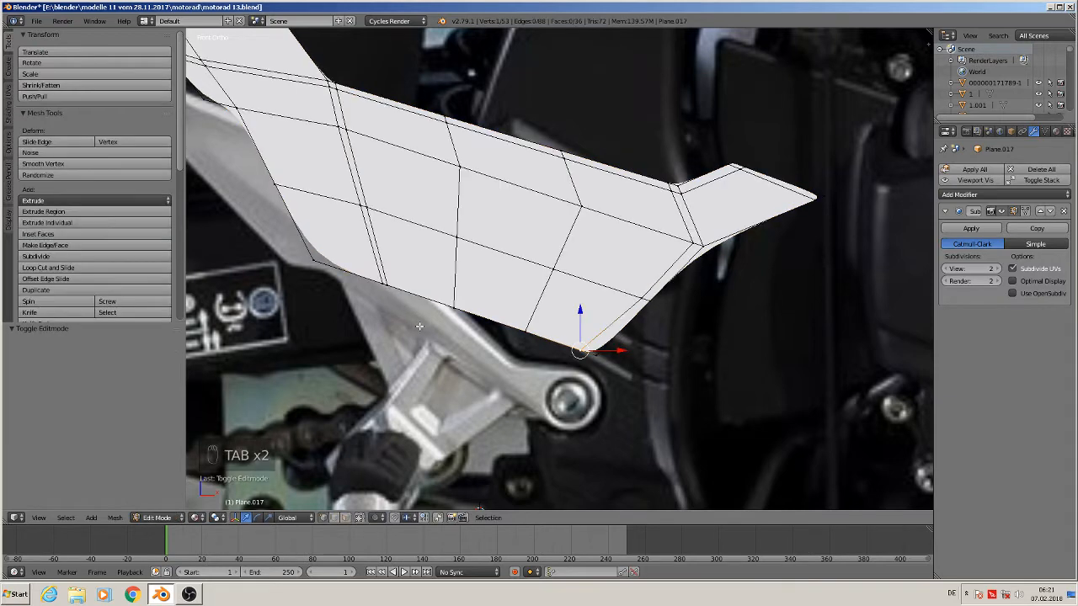
key("a")
key("a")
key("a")
scroll(404, 316, "down", 3)
key("Tab")
scroll(405, 327, "down", 3)
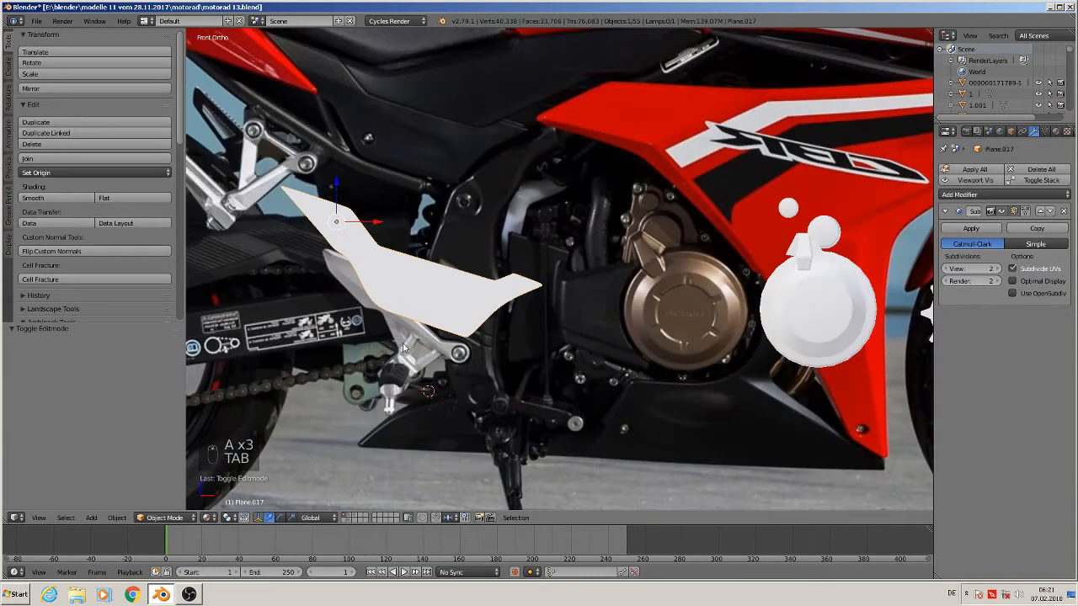
Examine the finished cover's position relative to the reference photo from above and at an angle
scroll(410, 349, "up", 2)
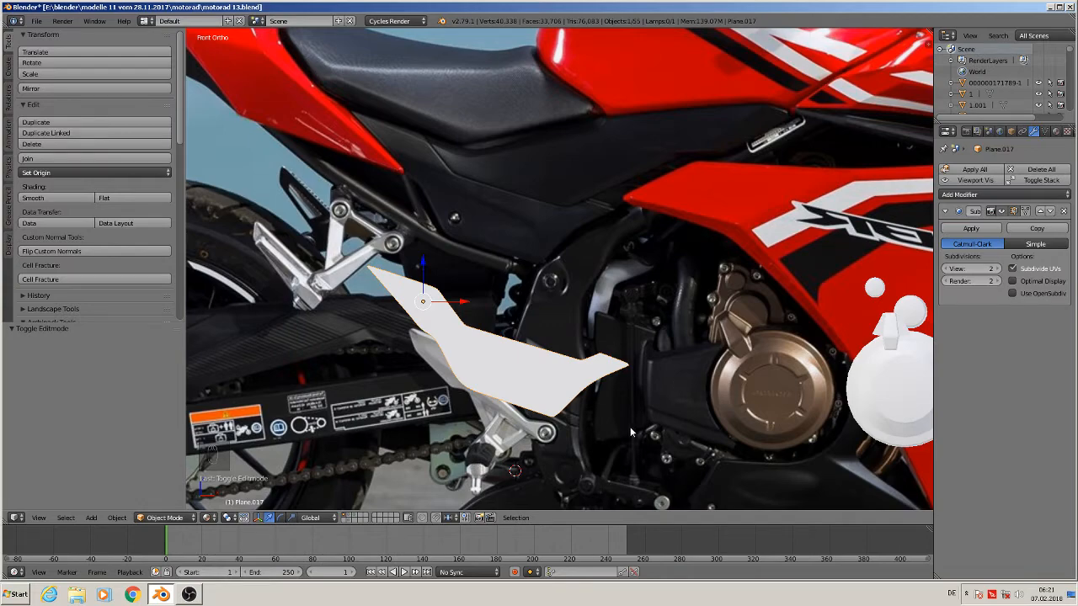
middle_click_drag(630, 427, 603, 489)
key("KP_7")
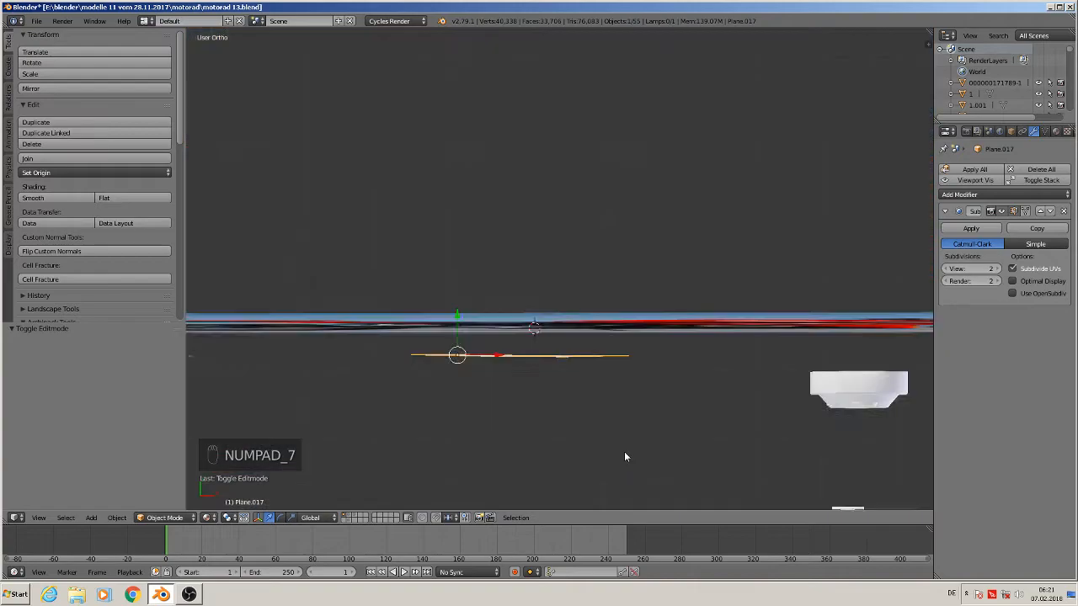
middle_click_drag(622, 460, 560, 444)
middle_click_drag(513, 337, 618, 337)
scroll(618, 337, "down", 4)
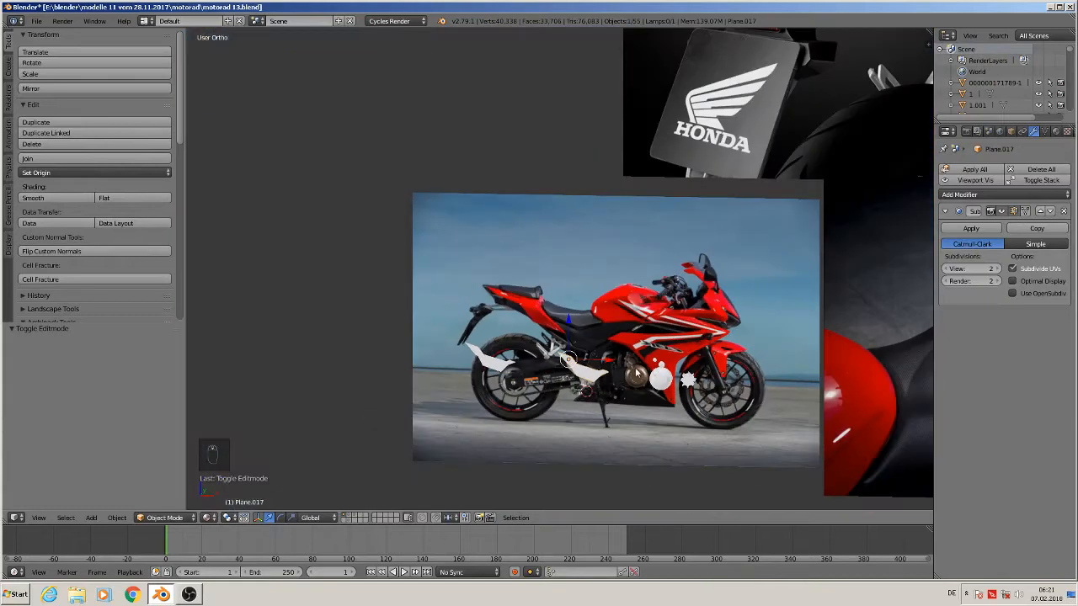
Move the cover in the front view to just below the other finished parts and scale it up by about 2.905
key("KP_1")
scroll(635, 361, "down", 3)
middle_click_drag(704, 396, 288, 395, "shift")
scroll(287, 395, "down", 2)
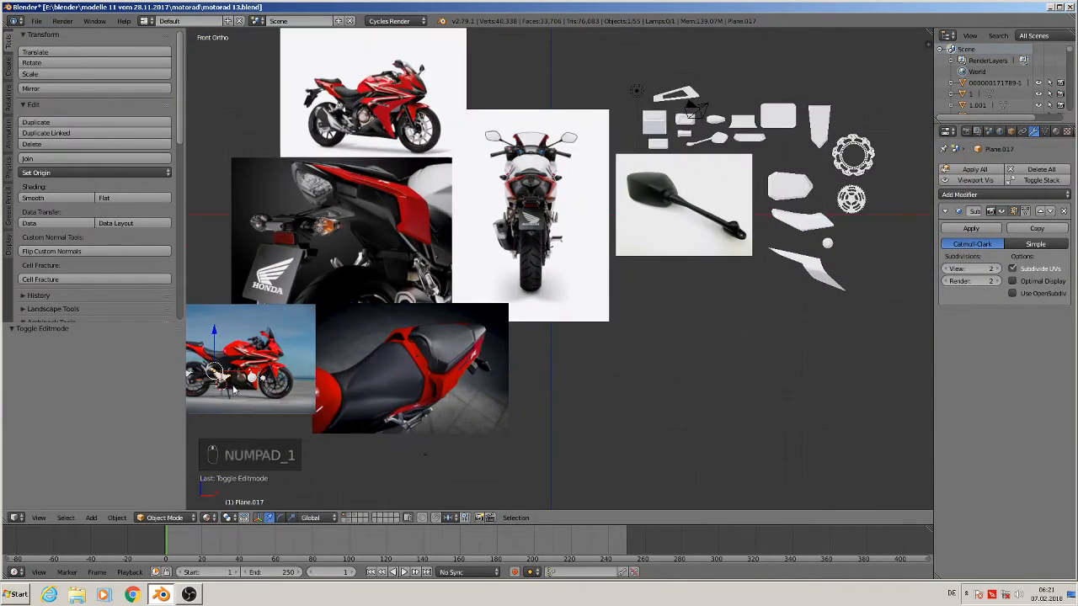
key("g")
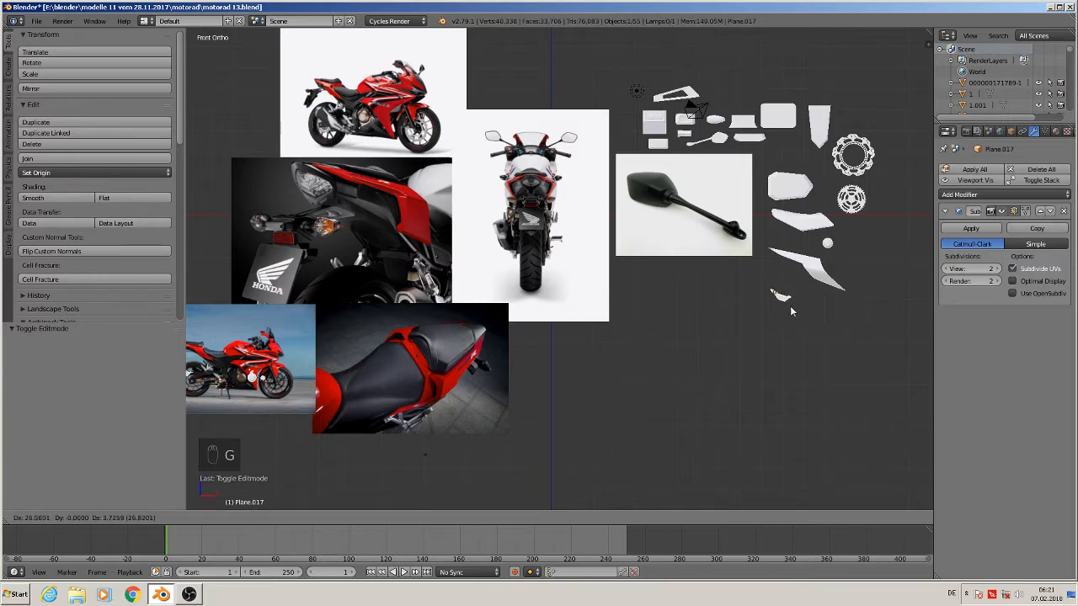
left_click(780, 295)
key("s")
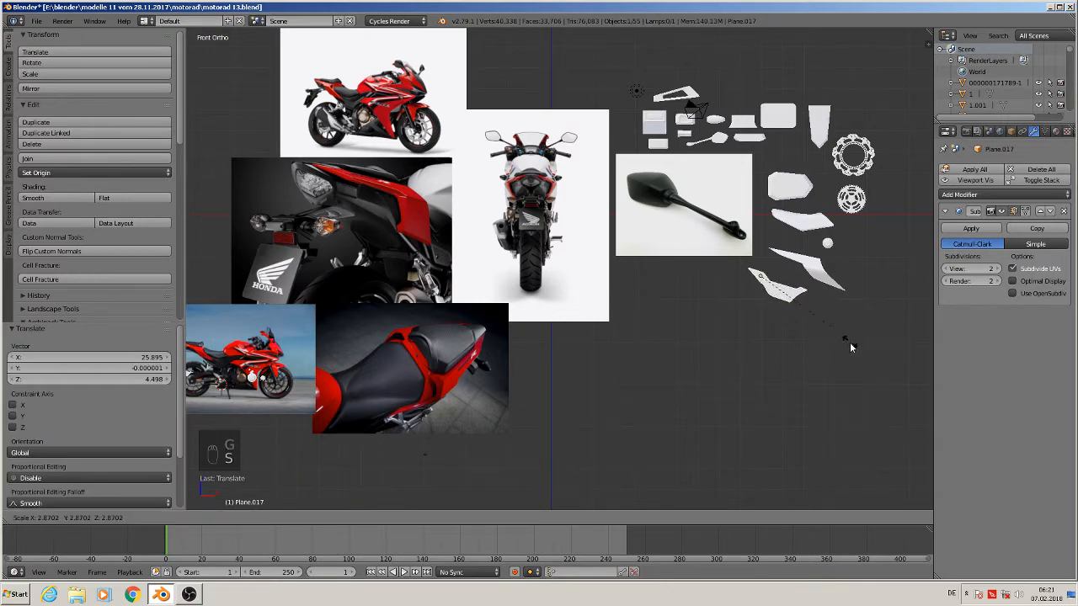
left_click(850, 342)
Move the leftover white cover plane over the rear wheel to layer 2
middle_click_drag(264, 379, 476, 324, "shift")
scroll(462, 332, "up", 11)
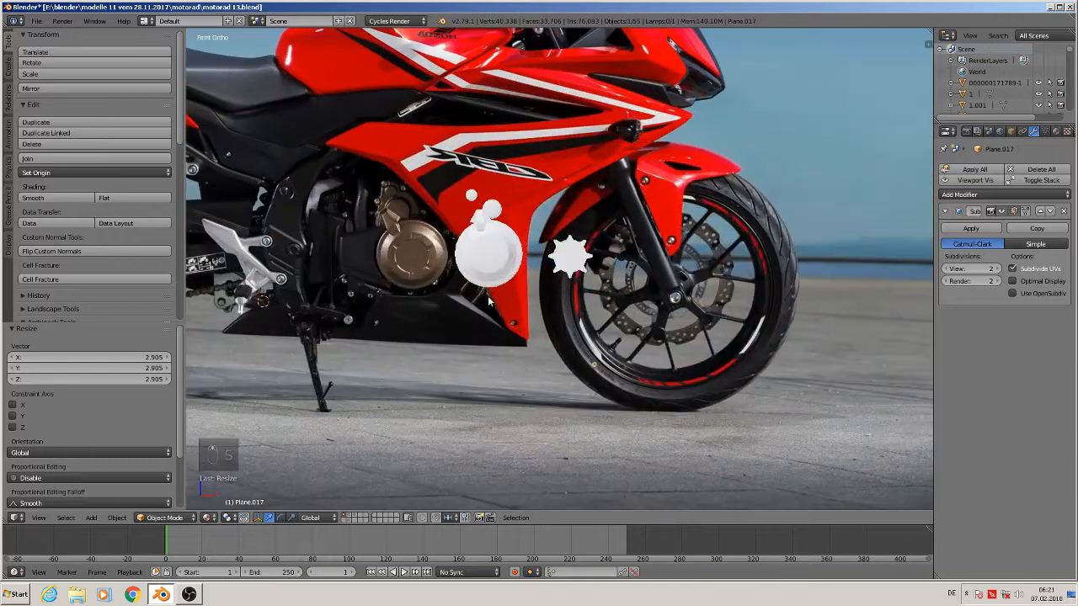
right_click(495, 253)
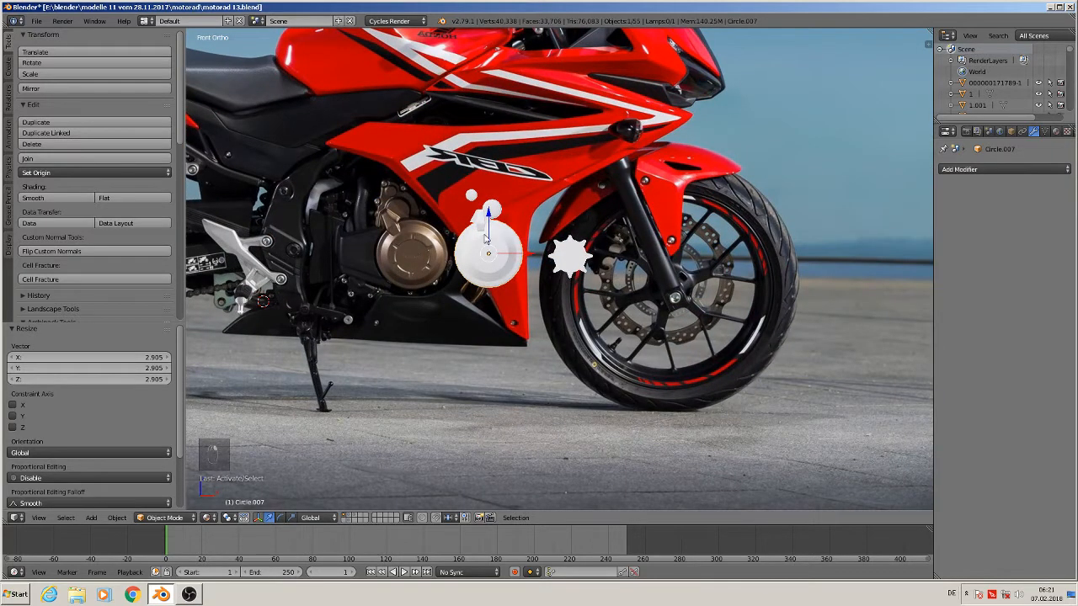
middle_click_drag(342, 303, 597, 278, "shift")
scroll(326, 273, "down", 3)
right_click(284, 226)
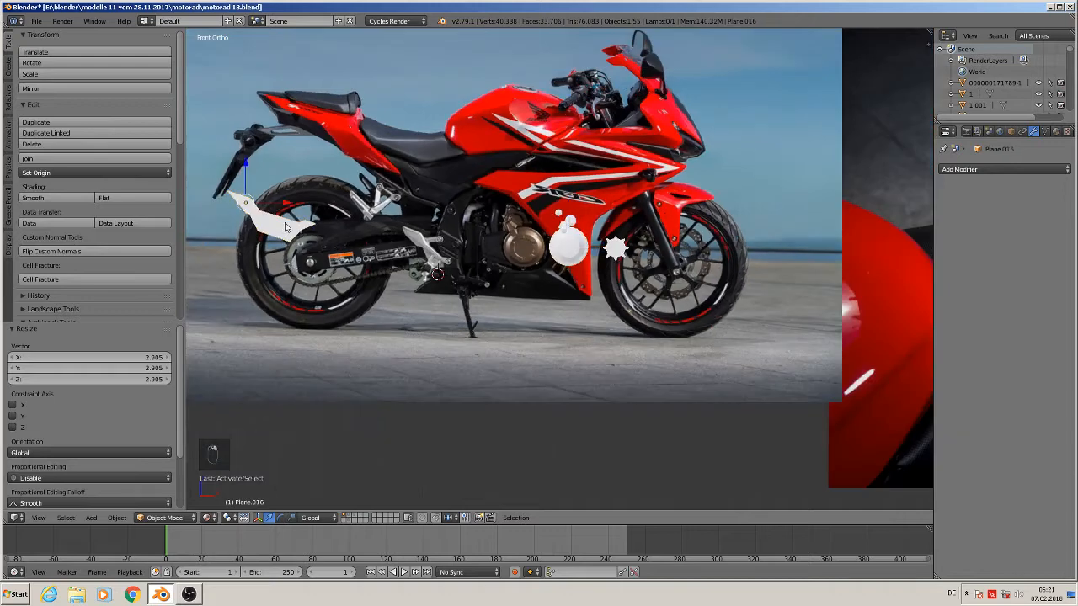
key("m")
left_click(386, 249)
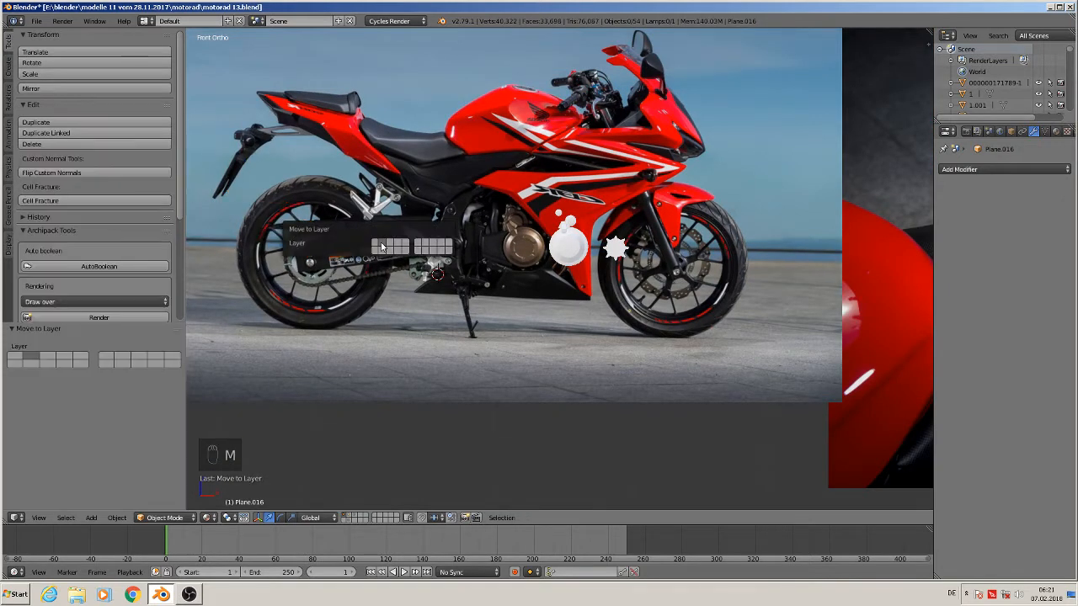
Add a plane at the seat's lower edge above the black side panel and rotate it 90° about X
scroll(722, 206, "up", 6)
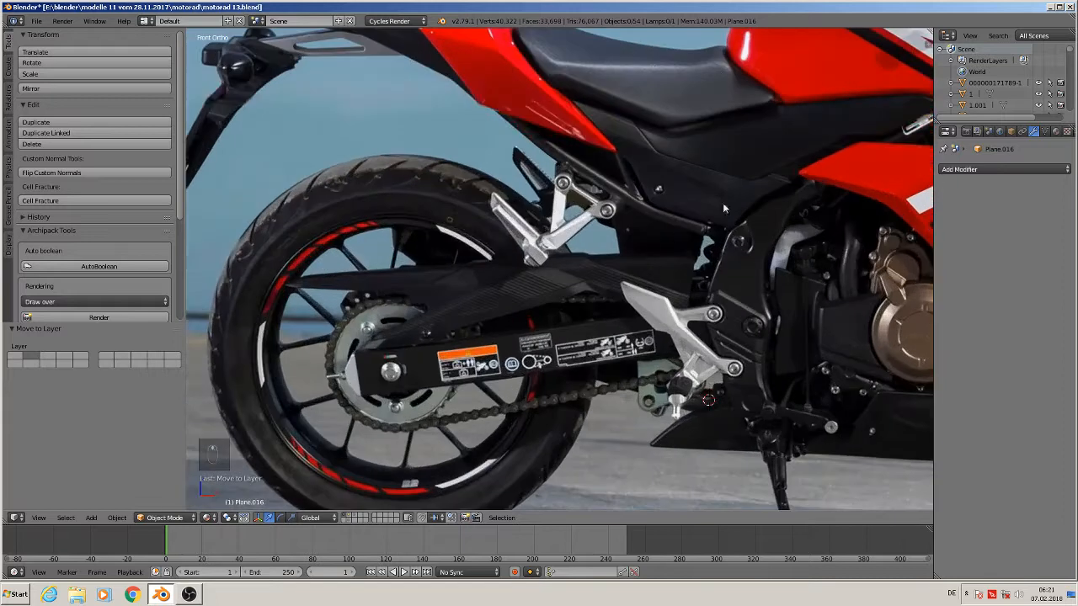
middle_click_drag(723, 204, 539, 341, "shift")
scroll(414, 334, "up", 1)
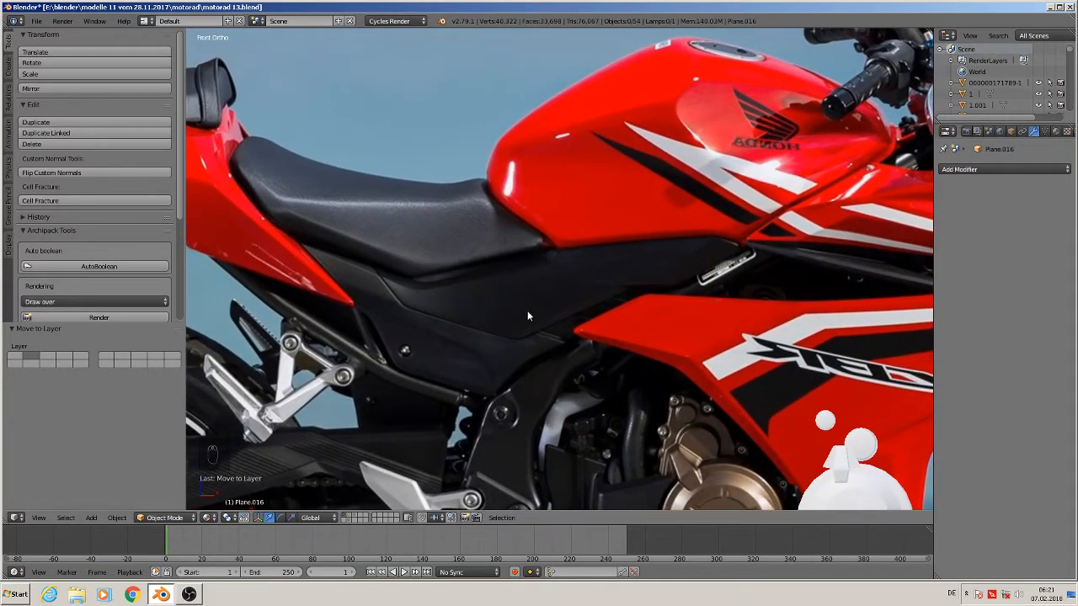
left_click(378, 269)
left_click(92, 518)
mouse_move(108, 507)
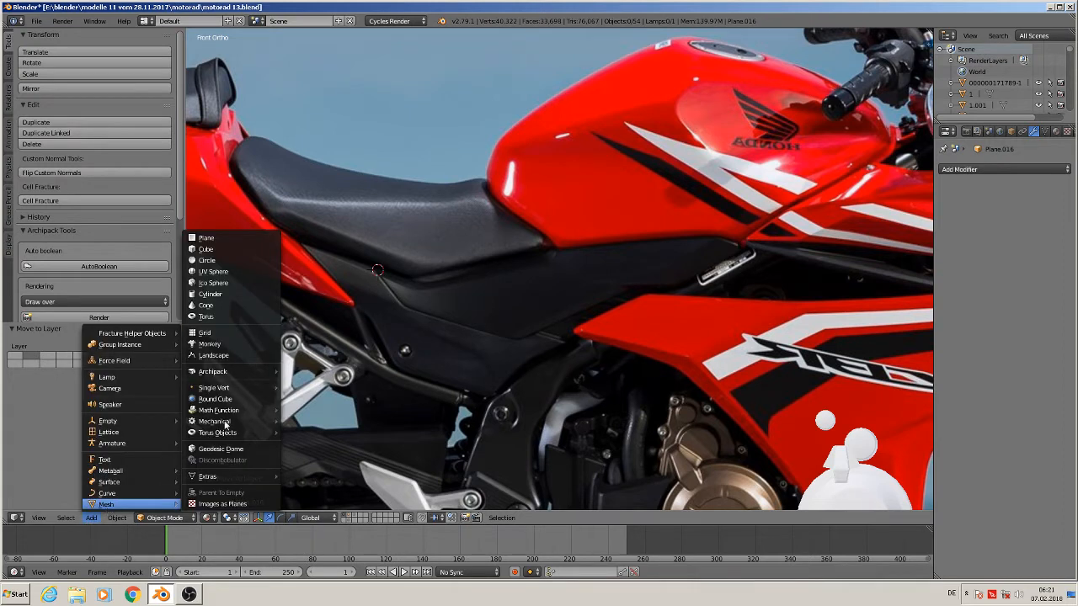
left_click(253, 239)
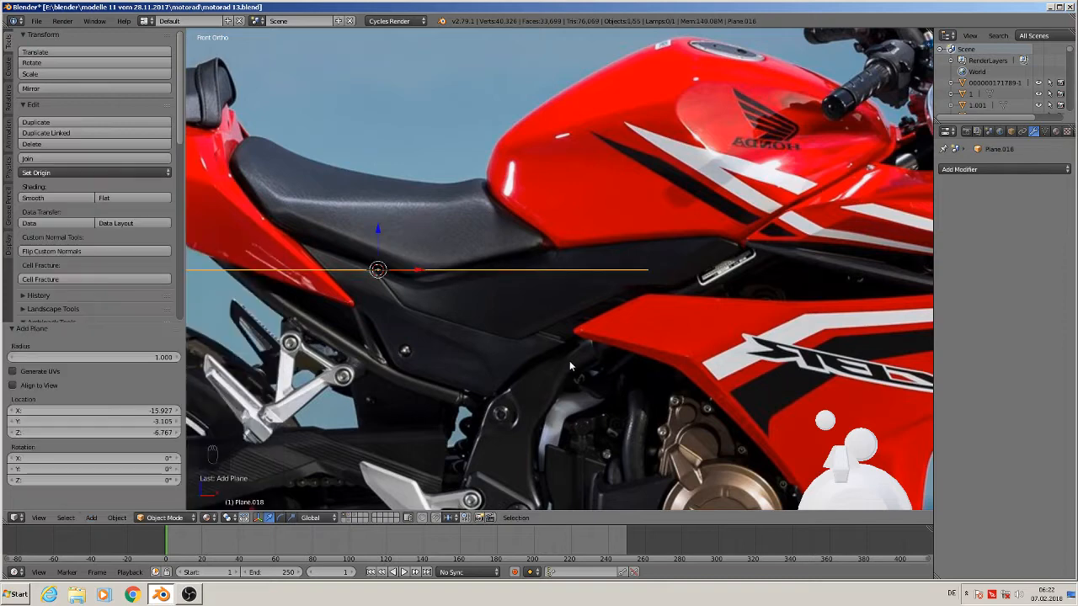
key("r")
key("x")
key("9")
key("0")
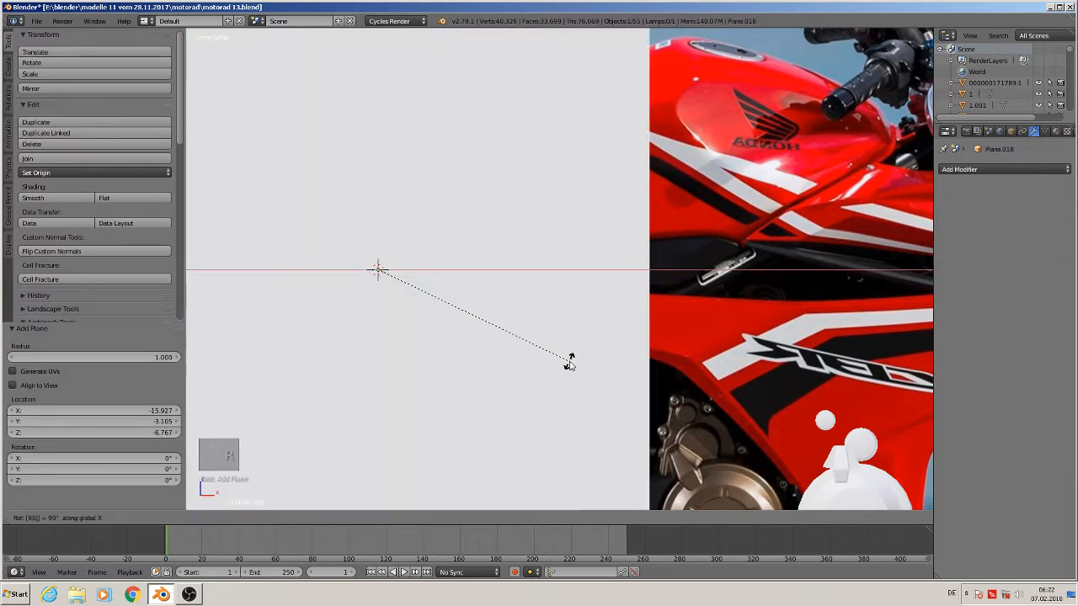
key("Return")
Scale the new plane to about 0.048 and shift it slightly down and forward along the seat's lower edge
key("s")
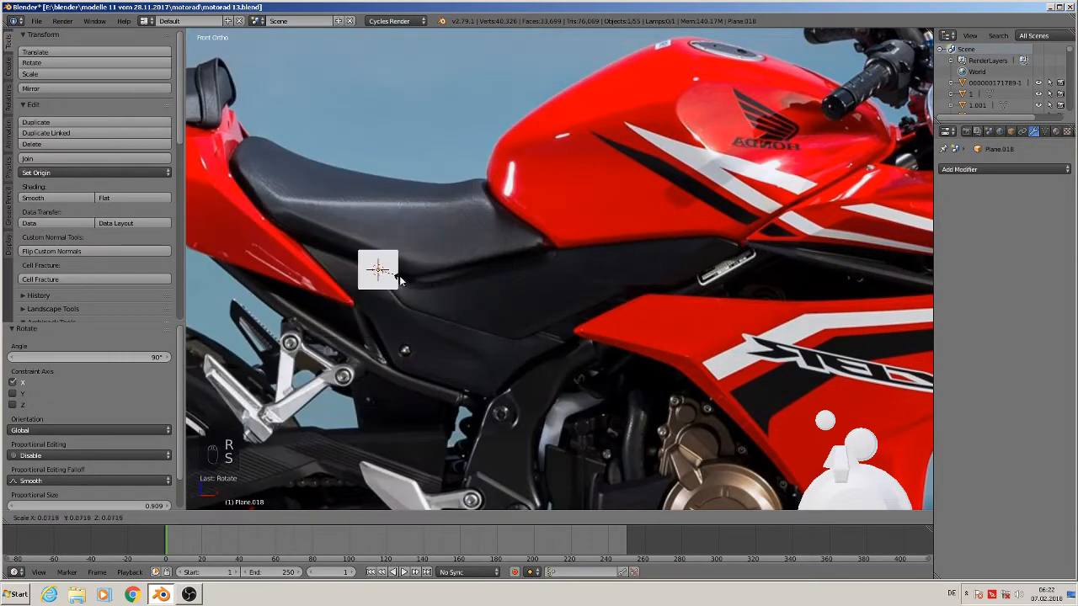
left_click(401, 282)
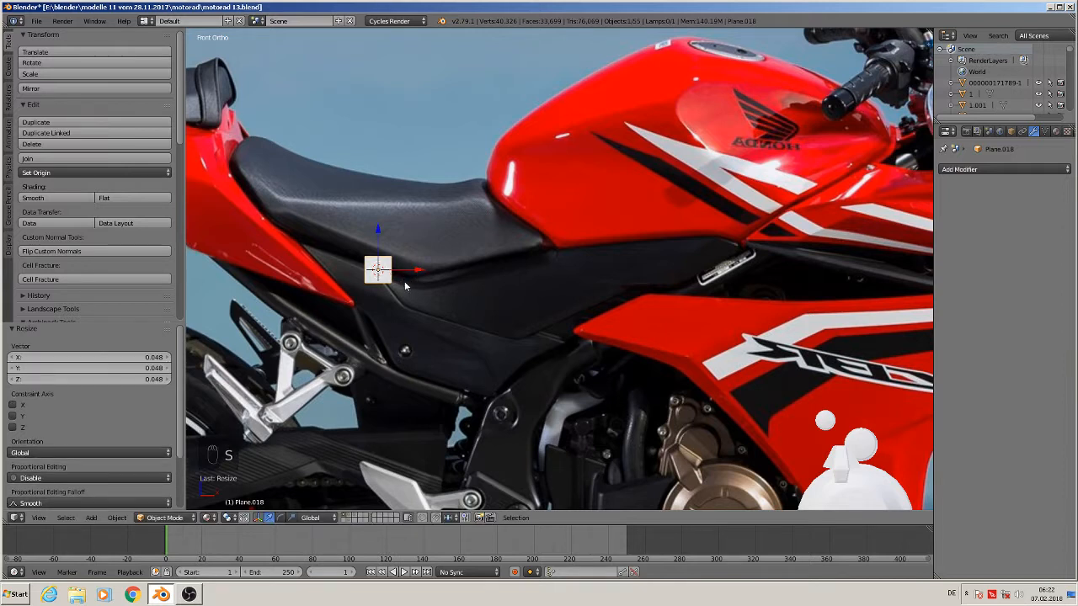
key("g")
left_click(416, 297)
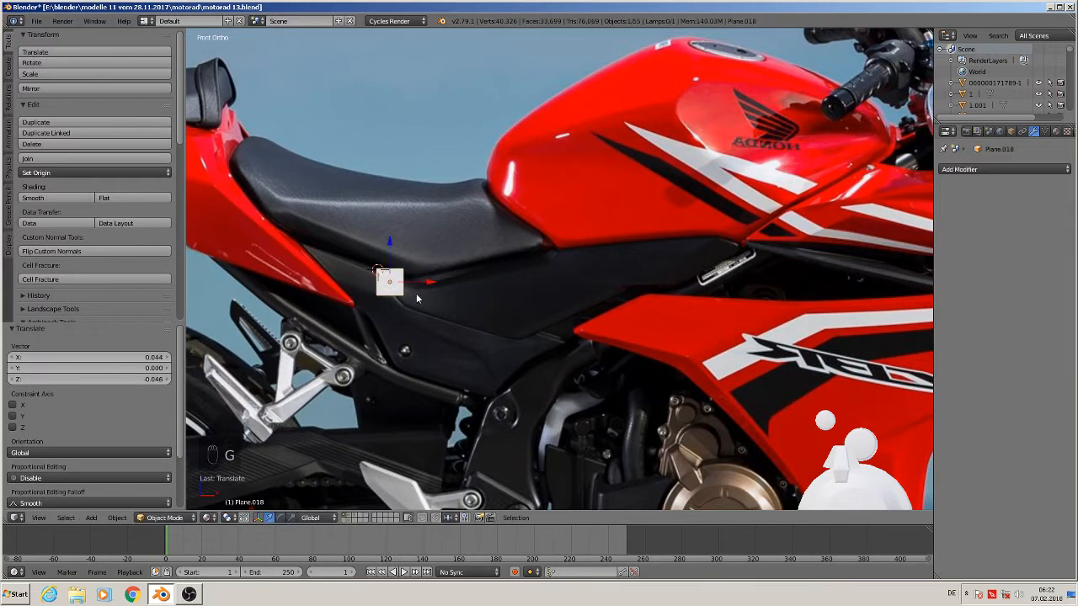
Delete three of the plane's vertices and select the remaining one at the rear upper corner of the side panel
key("Tab")
right_click(408, 271)
right_click(406, 304, "shift")
right_click(370, 304, "shift")
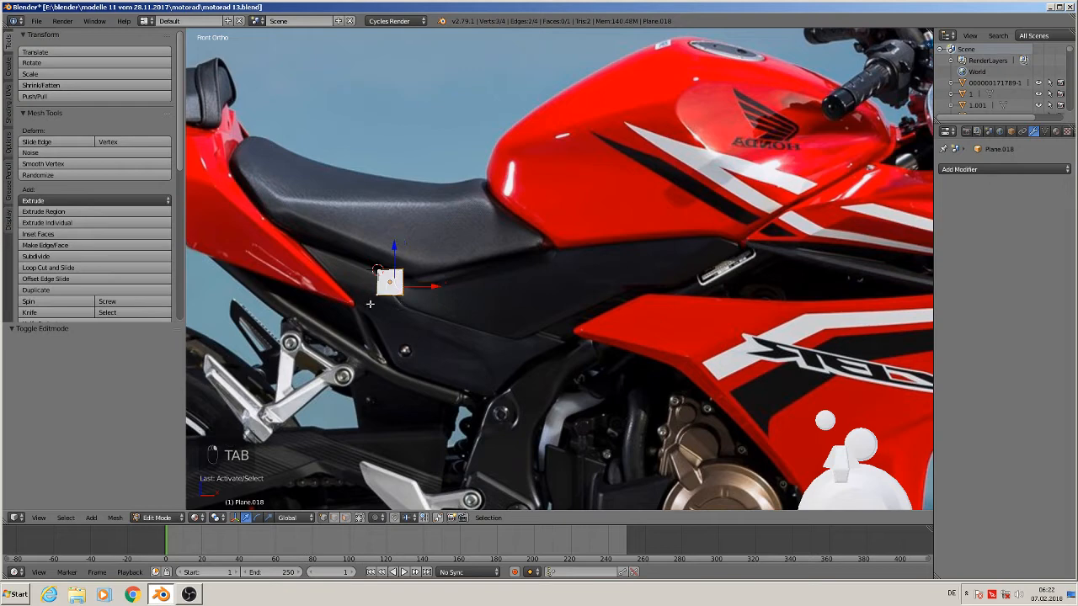
key("x")
left_click(380, 304)
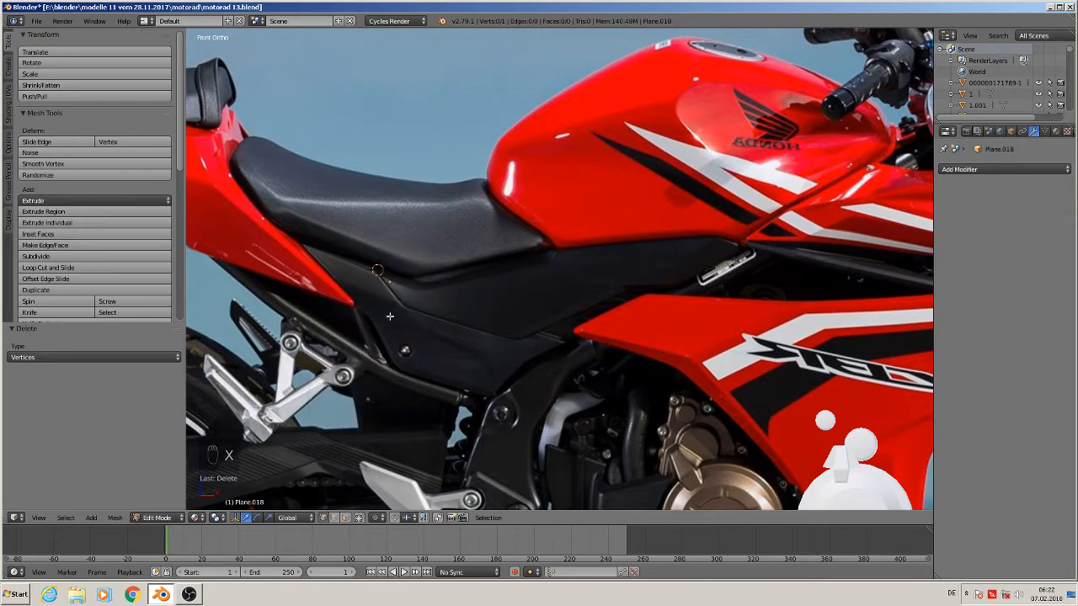
scroll(383, 219, "up", 2)
right_click(379, 243)
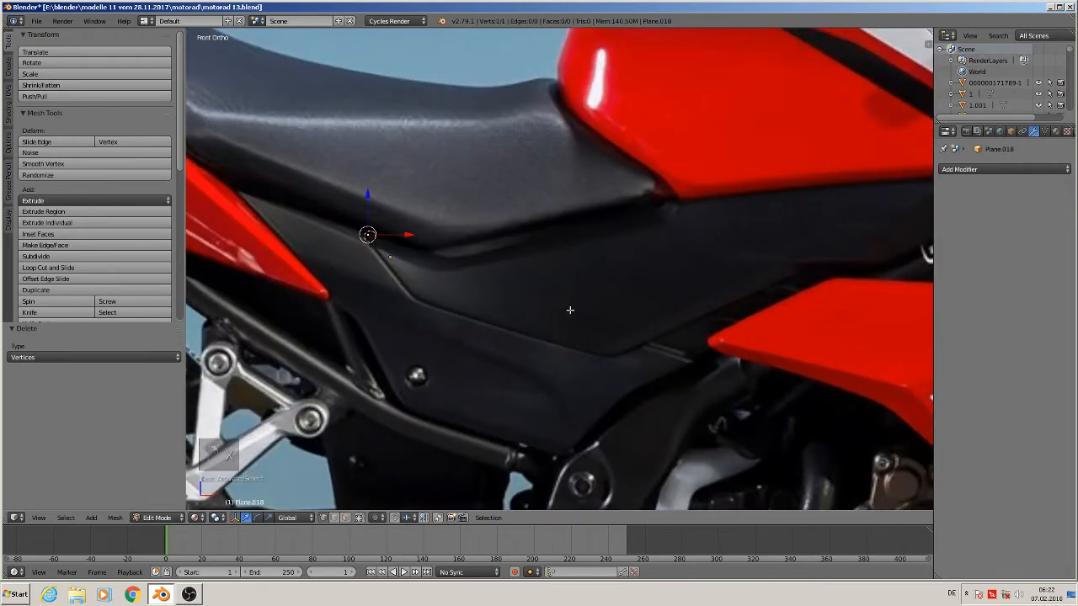
middle_click_drag(578, 309, 438, 364, "shift")
scroll(440, 365, "down", 2)
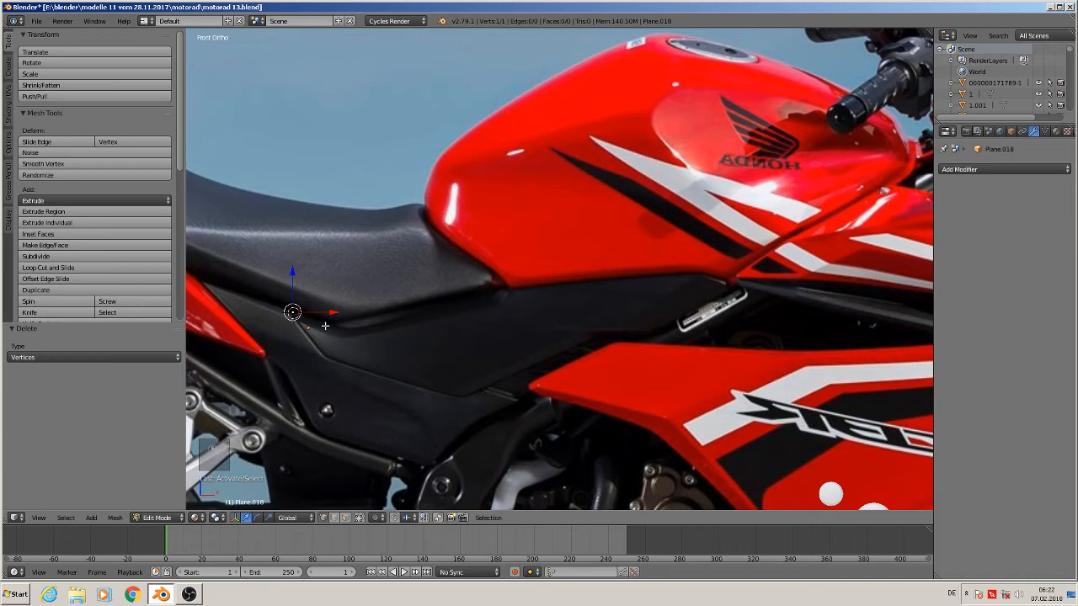
Extrude four vertices from the rear corner along the side panel's upper edge, beneath the seat and tank, to its front tip
key("e")
left_click(365, 339)
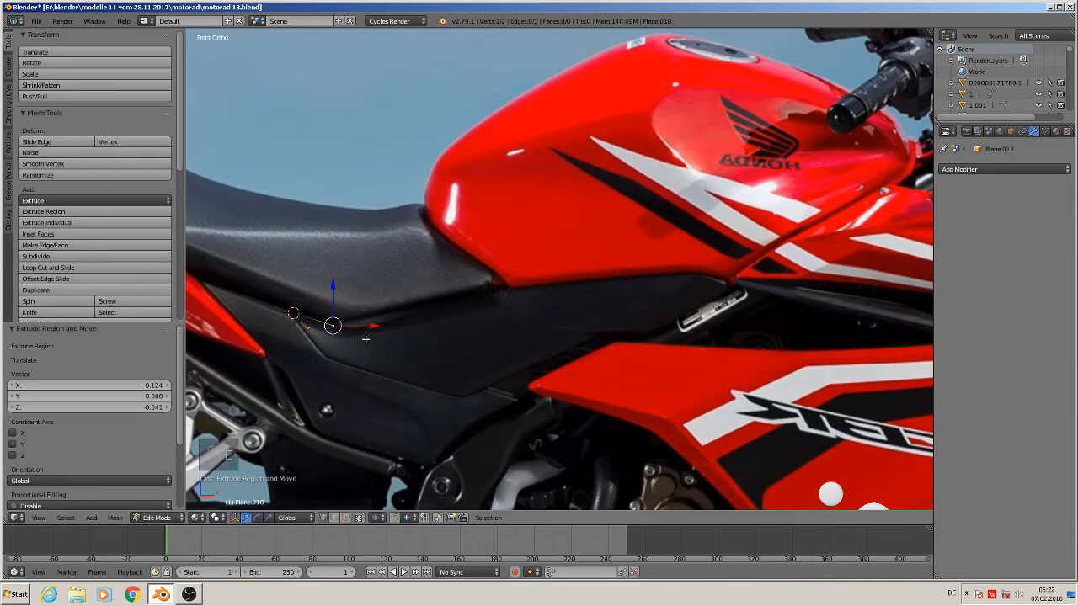
key("e")
left_click(614, 292)
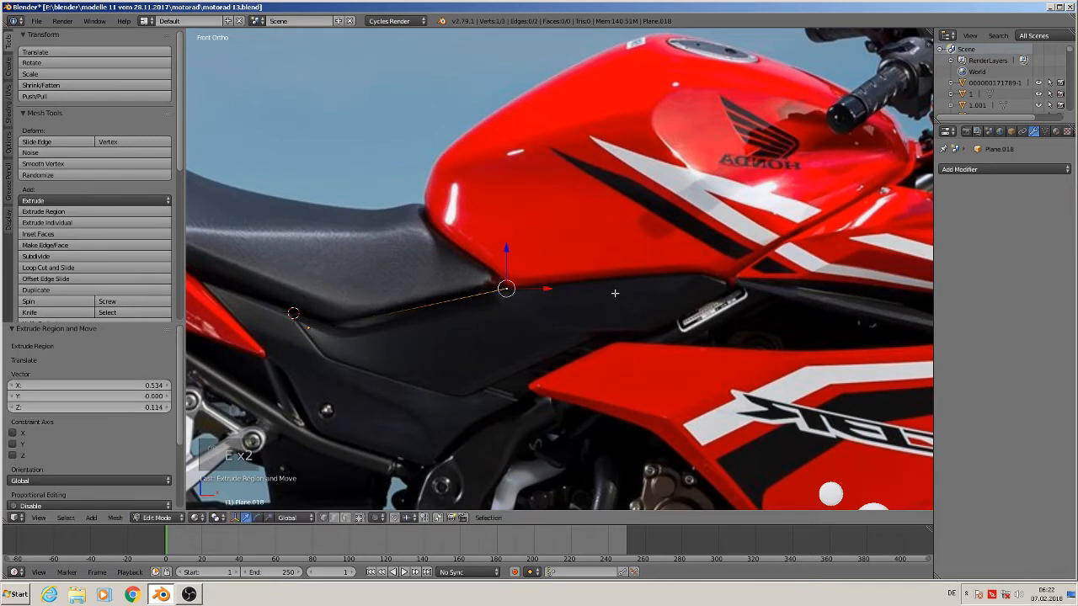
key("e")
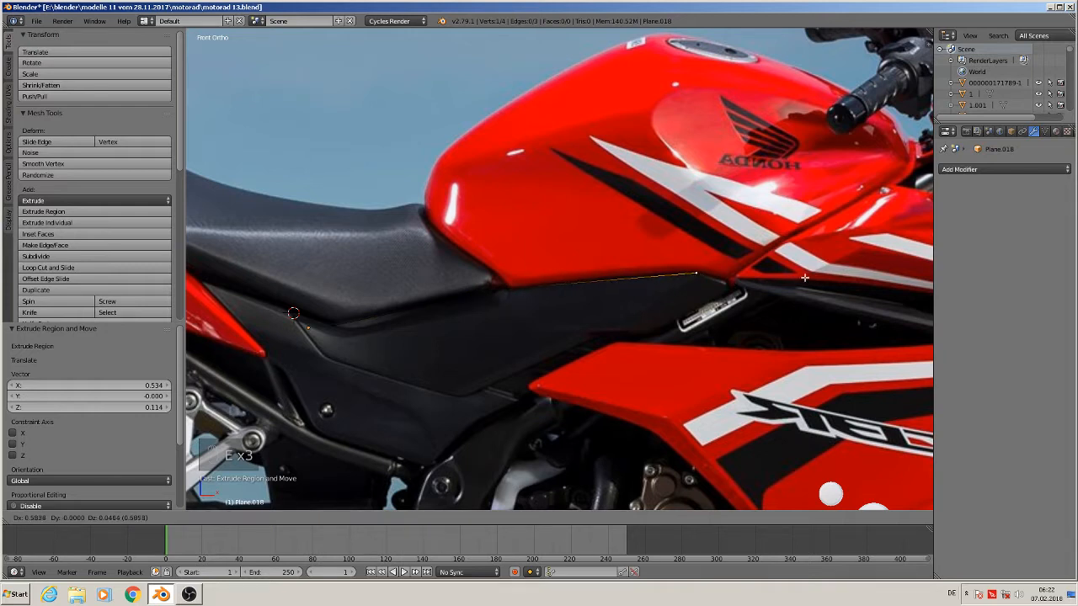
left_click(810, 280)
key("e")
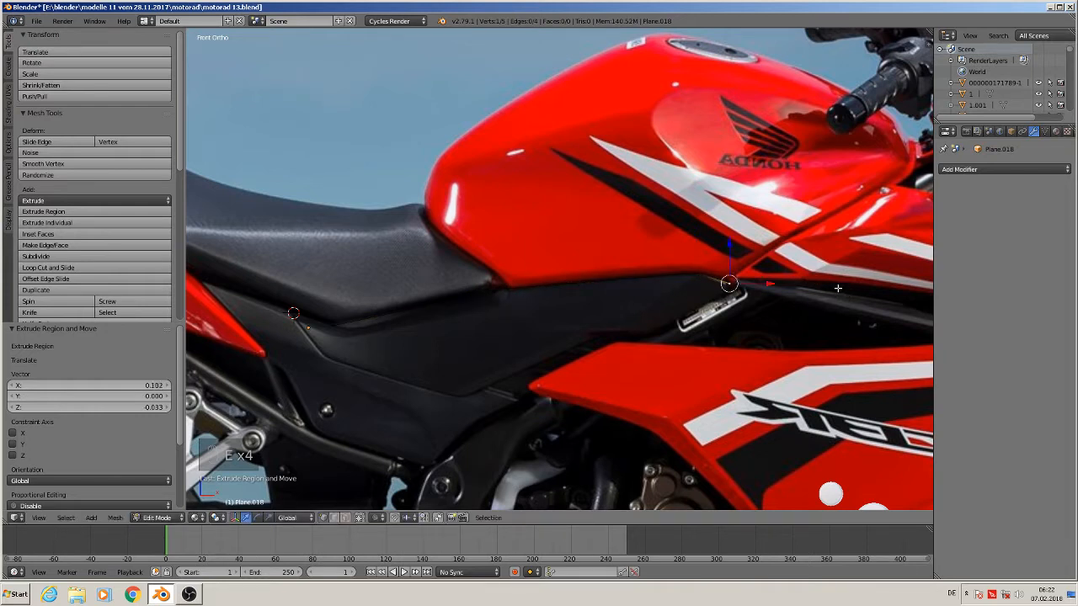
left_click(834, 293)
Extrude four vertices back along the side panel's lower edge, close the outline to the starting vertex and leave Edit Mode
key("e")
left_click(759, 338)
key("e")
left_click(695, 340)
key("e")
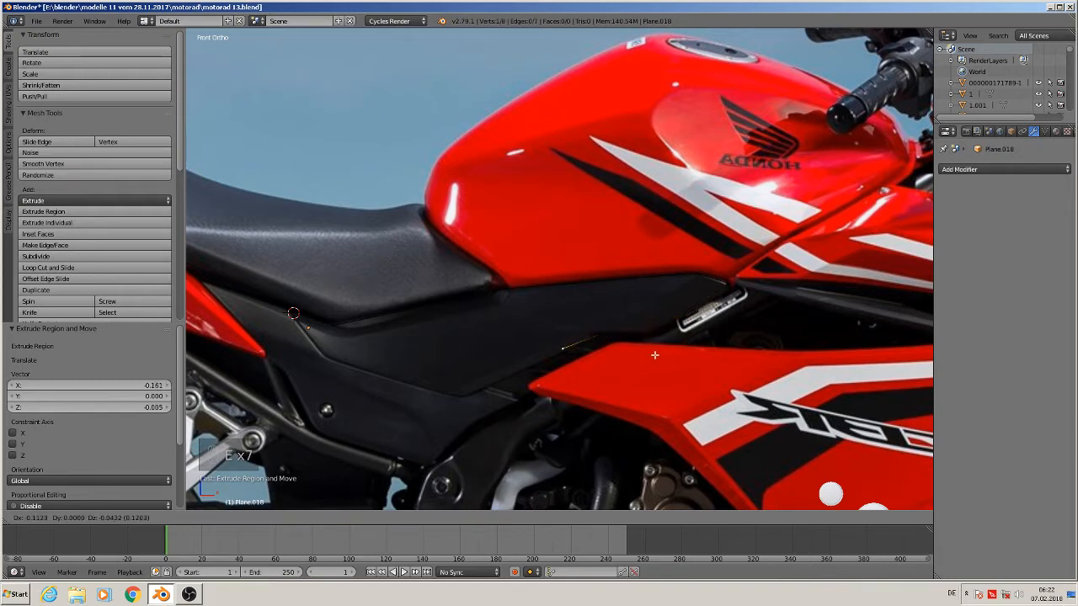
left_click(559, 402)
key("e")
left_click(419, 363)
right_click(292, 314, "shift")
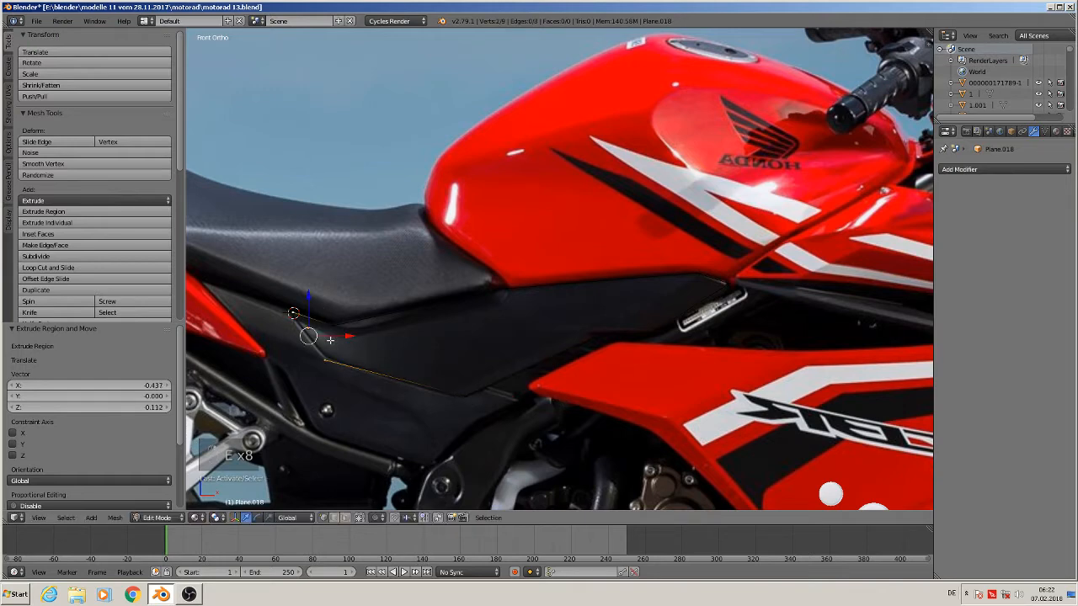
key("f")
key("Tab")
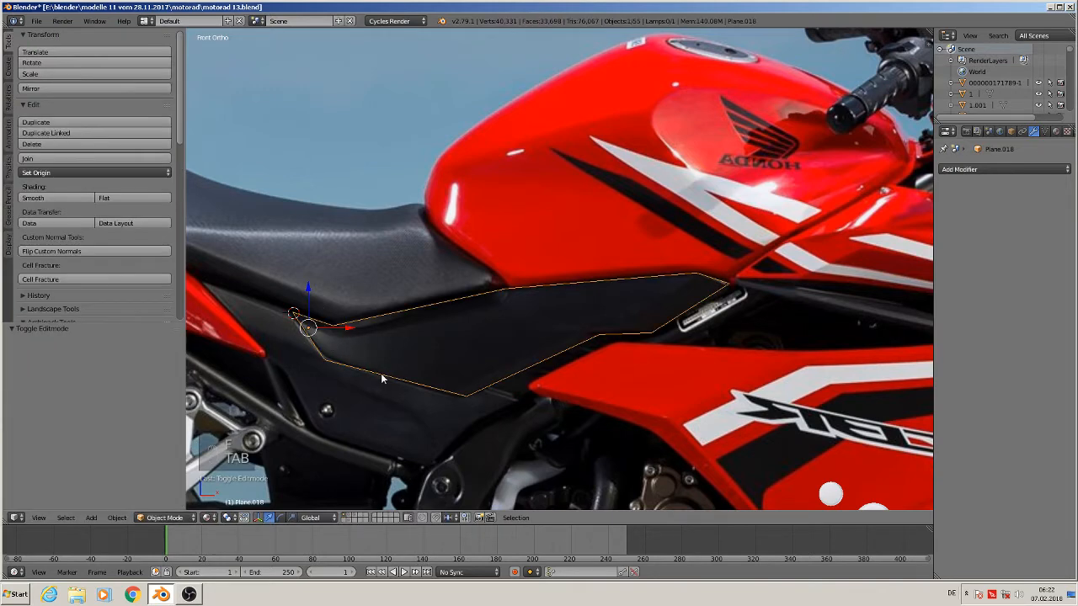
Duplicate the side panel outline and move the copy straight down along Z to the height of the lower black fairing
scroll(429, 404, "down", 7)
middle_click_drag(479, 396, 476, 237, "shift")
scroll(461, 247, "up", 2)
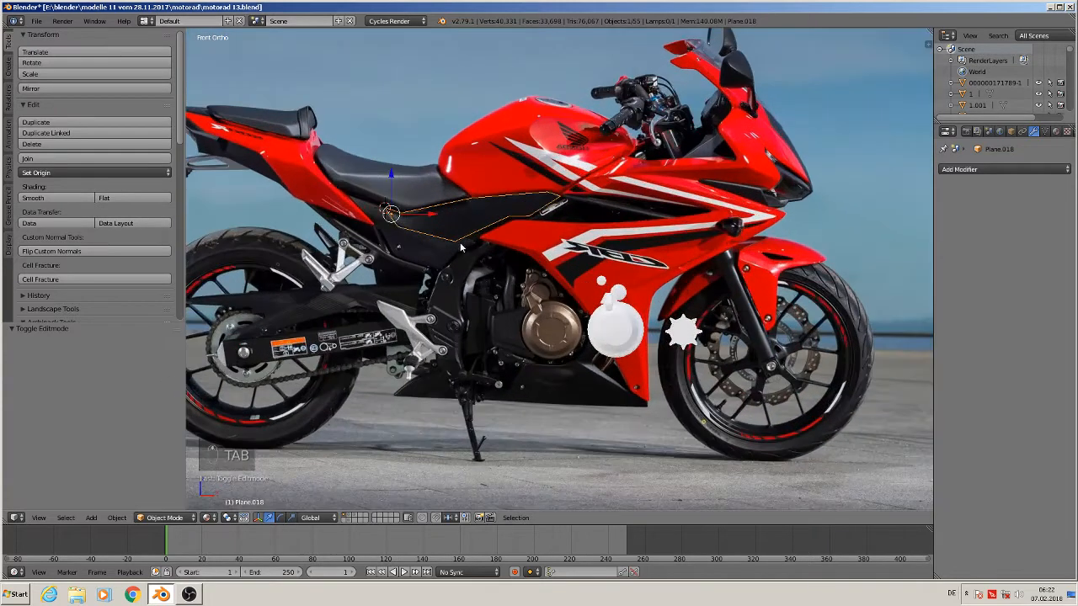
key("shift+d")
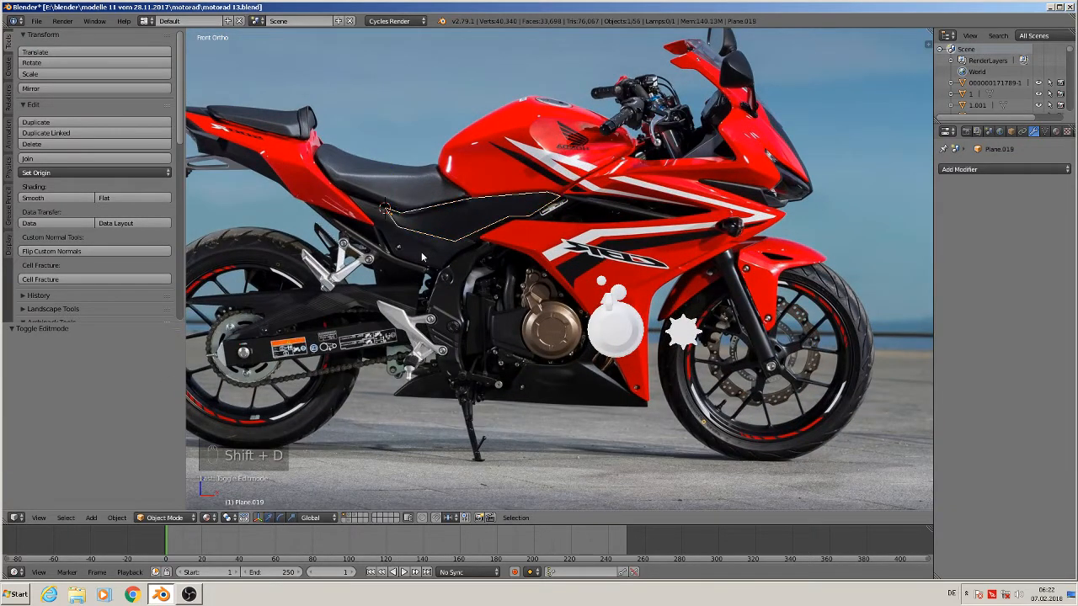
right_click(406, 219)
left_click_drag(392, 173, 392, 329)
right_click(442, 203)
right_click(443, 204)
Move the duplicated outline along Y by about -0.631 to bring it in front of the reference photo
middle_click_drag(493, 204, 381, 274)
left_click_drag(462, 170, 437, 181)
key("shift+d")
key("y")
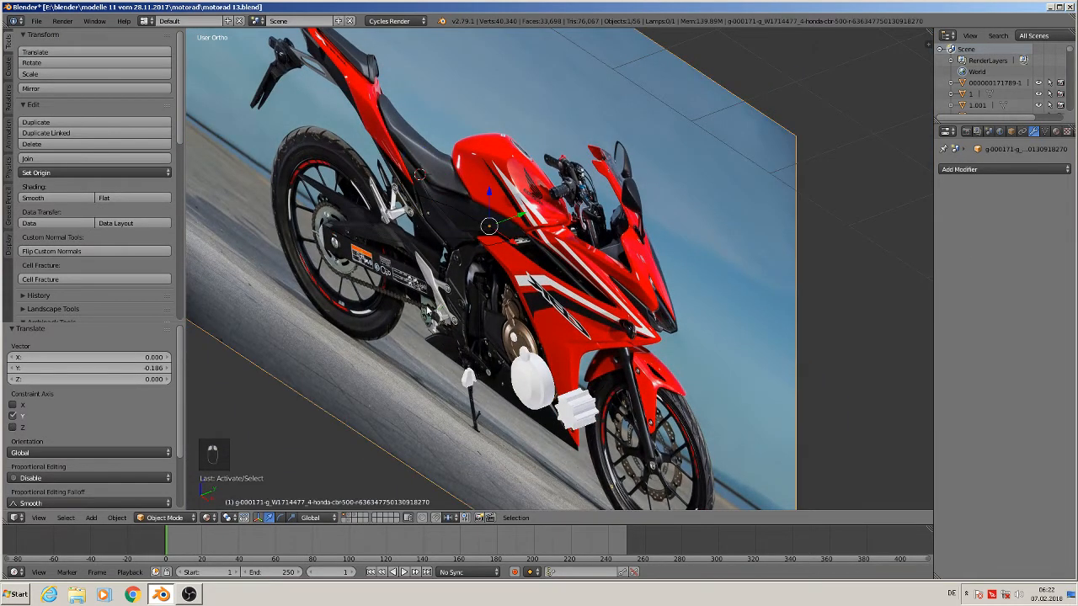
left_click(392, 331)
middle_click_drag(393, 330, 454, 301)
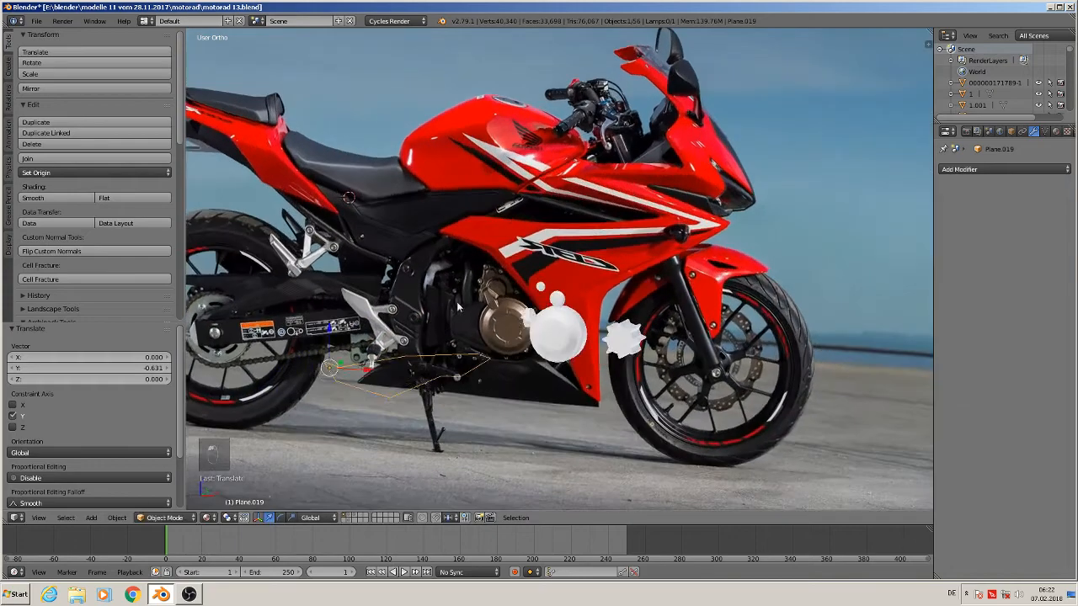
Subdivide the duplicate's long rear lower edge with one cut, working in Edit Mode from the front view
key("KP_1")
scroll(469, 306, "up", 5)
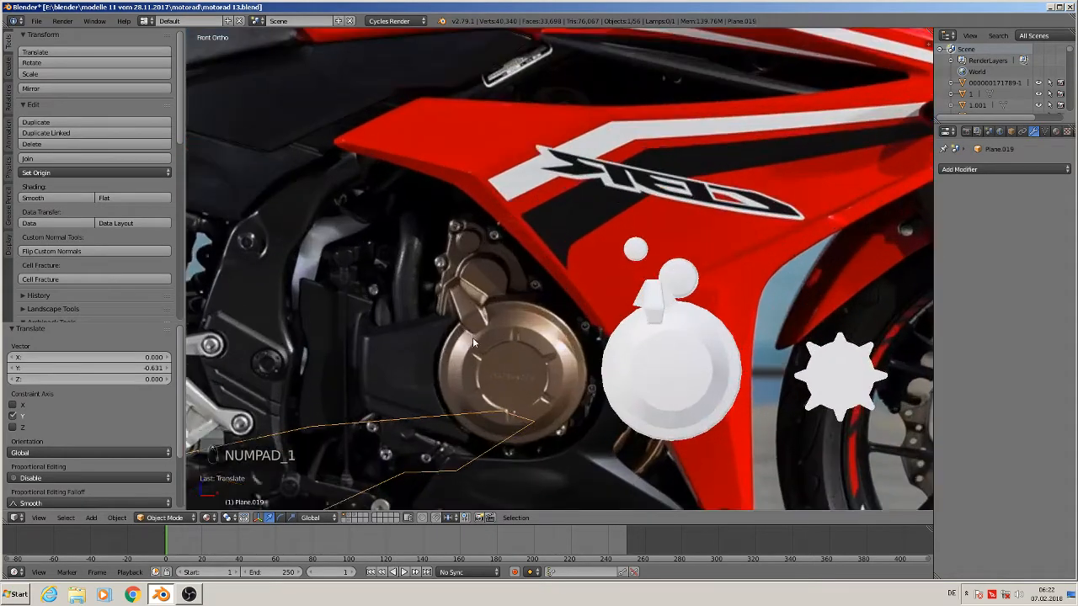
key("Tab")
middle_click_drag(472, 398, 705, 173, "shift")
scroll(368, 297, "up", 1)
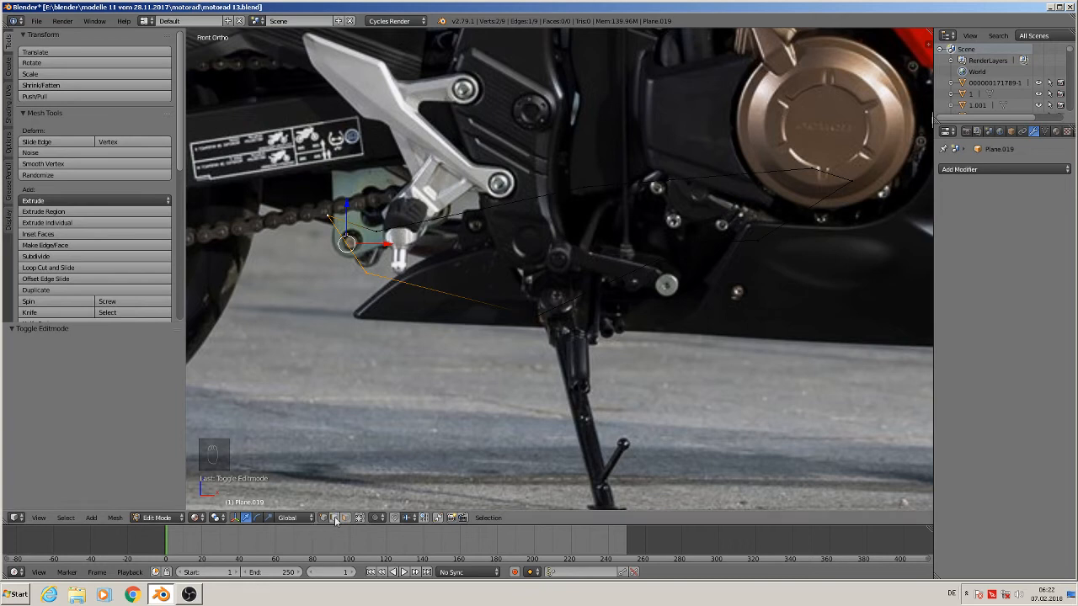
right_click(454, 294)
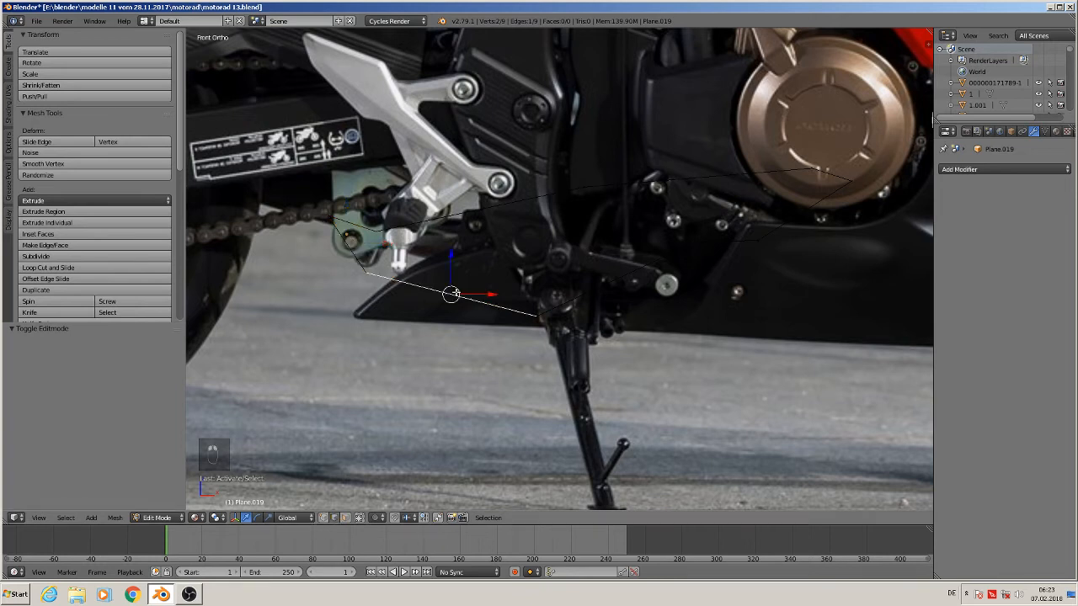
left_click(60, 256)
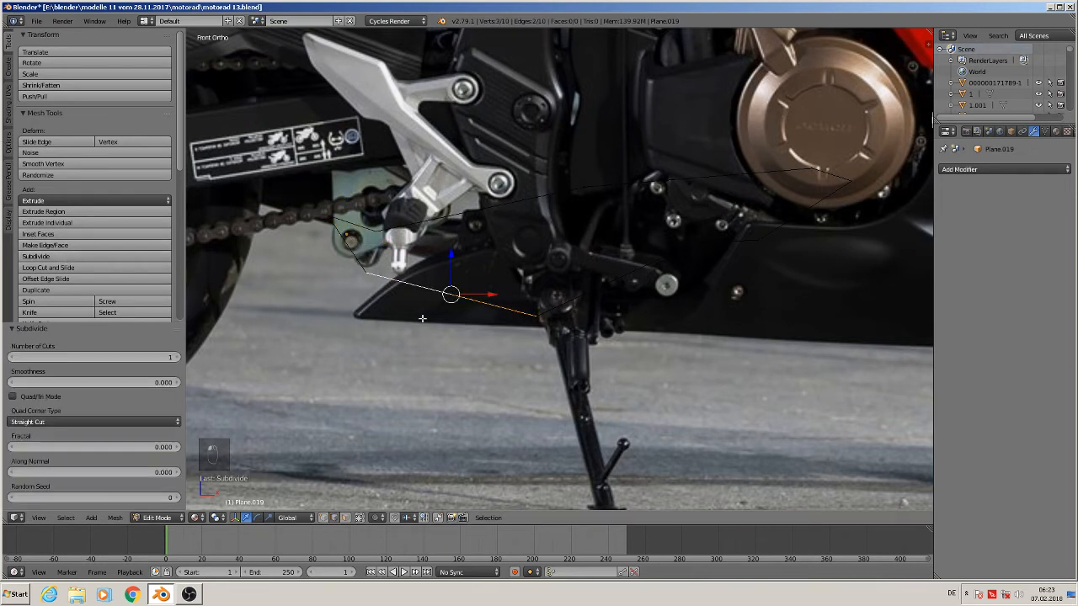
Vertex-slide the new midpoint backward along the lower edge toward the outline's rear end by a factor of about 0.631
left_click(325, 518)
right_click(451, 293)
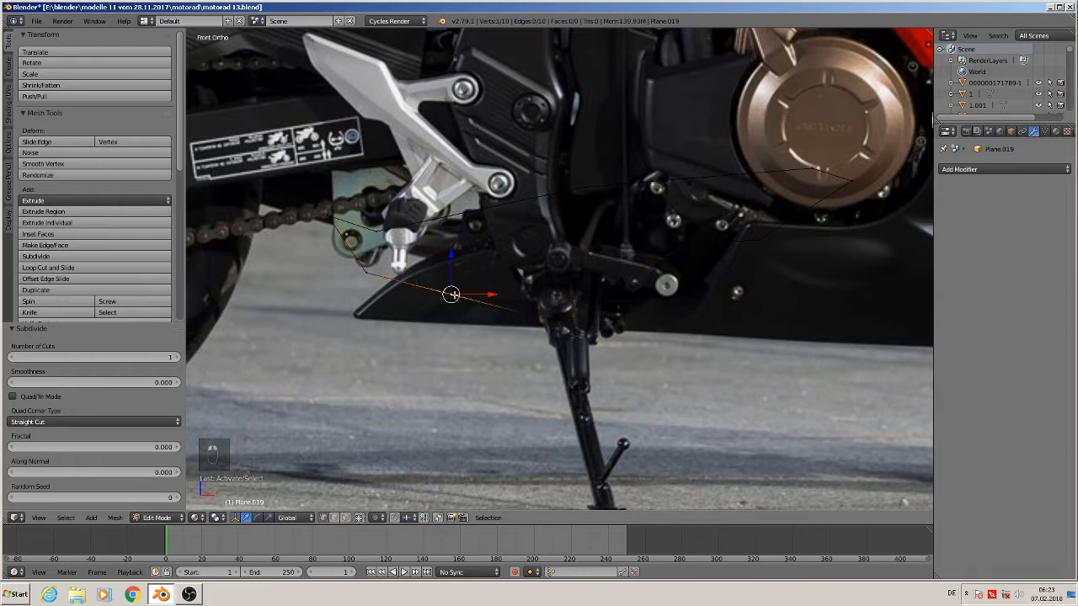
key("space")
left_click(482, 318)
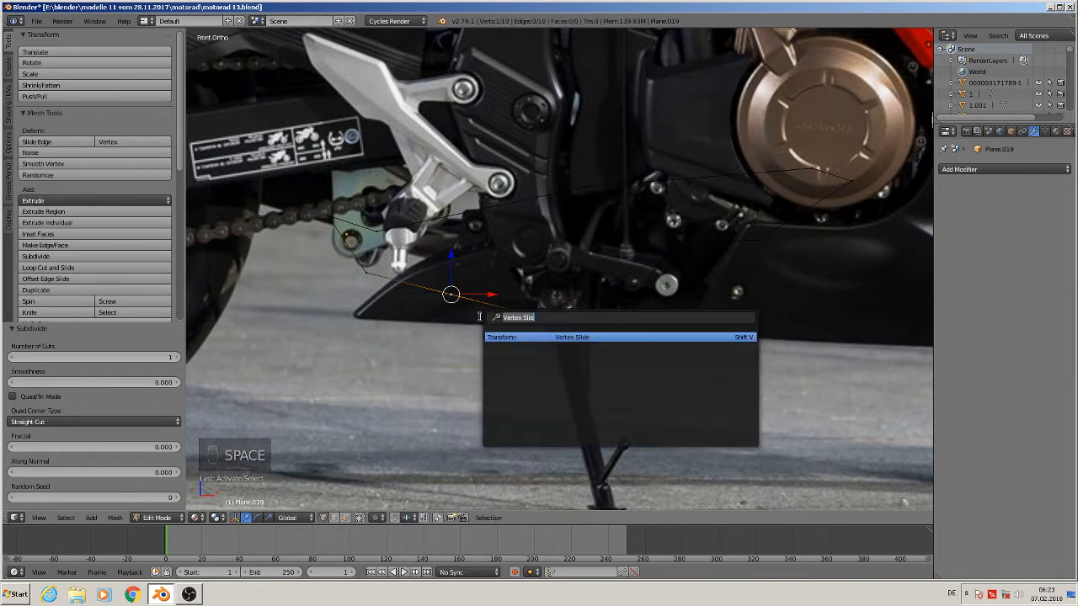
left_click(578, 339)
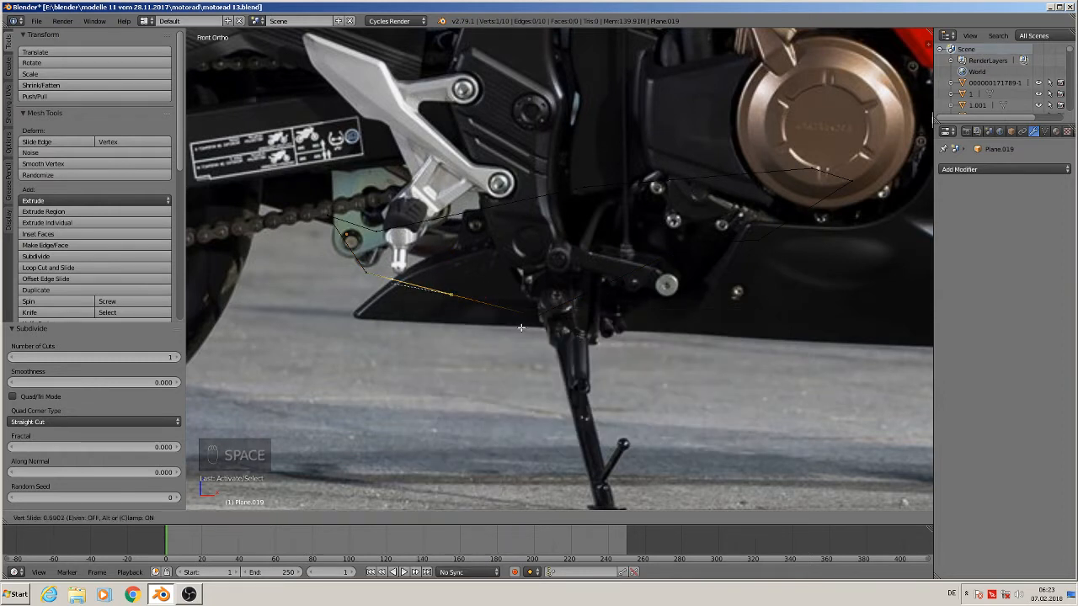
left_click(527, 325)
Fill the outline's small rear end and the large section ahead of it with two four-sided faces
right_click(368, 227)
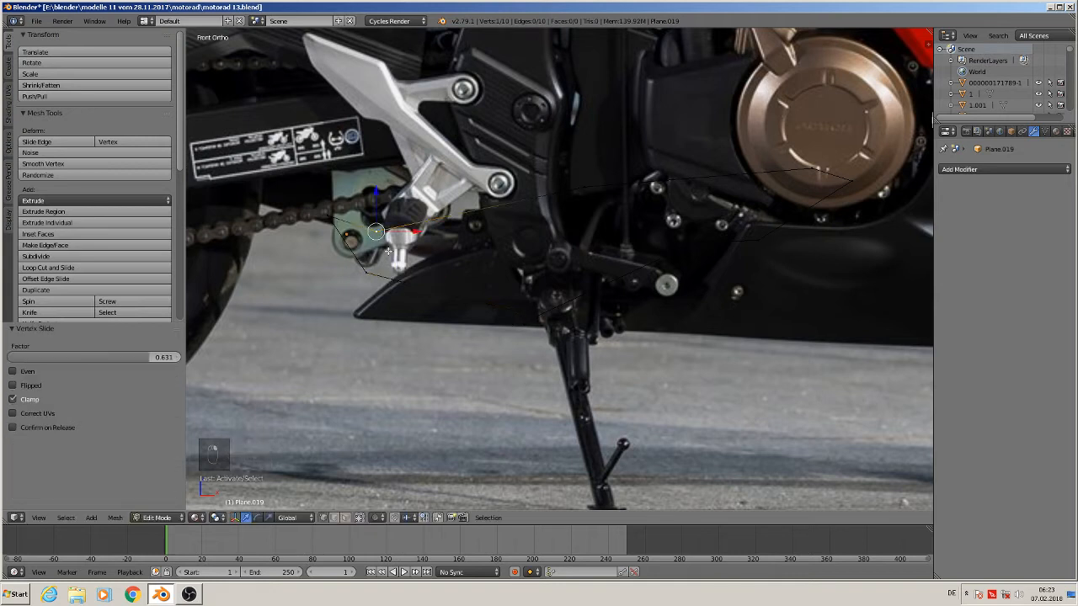
right_click(400, 281, "shift")
right_click(368, 277, "shift")
right_click(328, 216, "shift")
key("f")
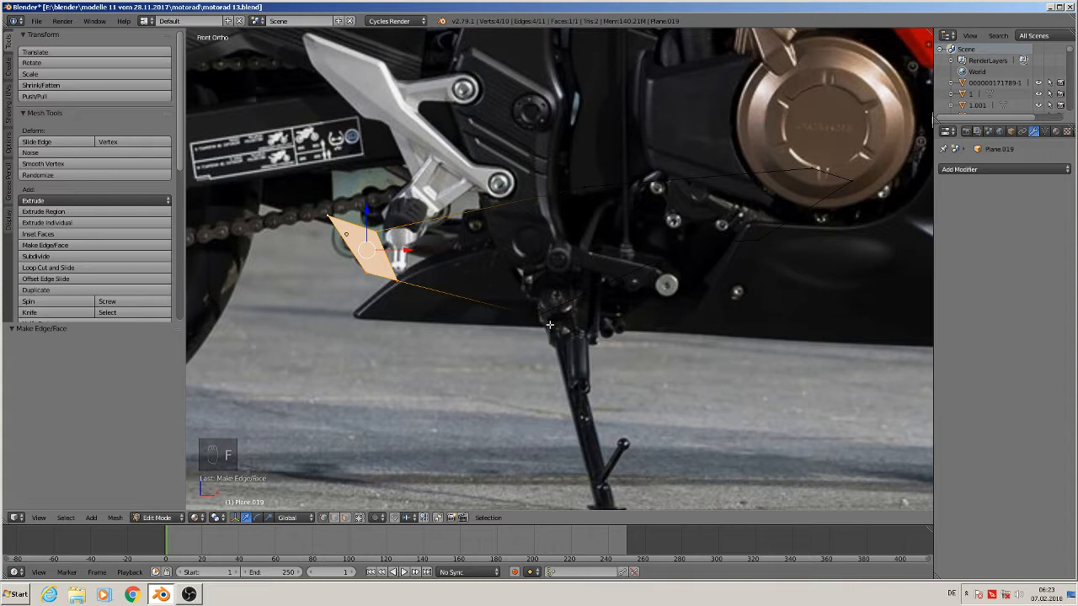
right_click(451, 304)
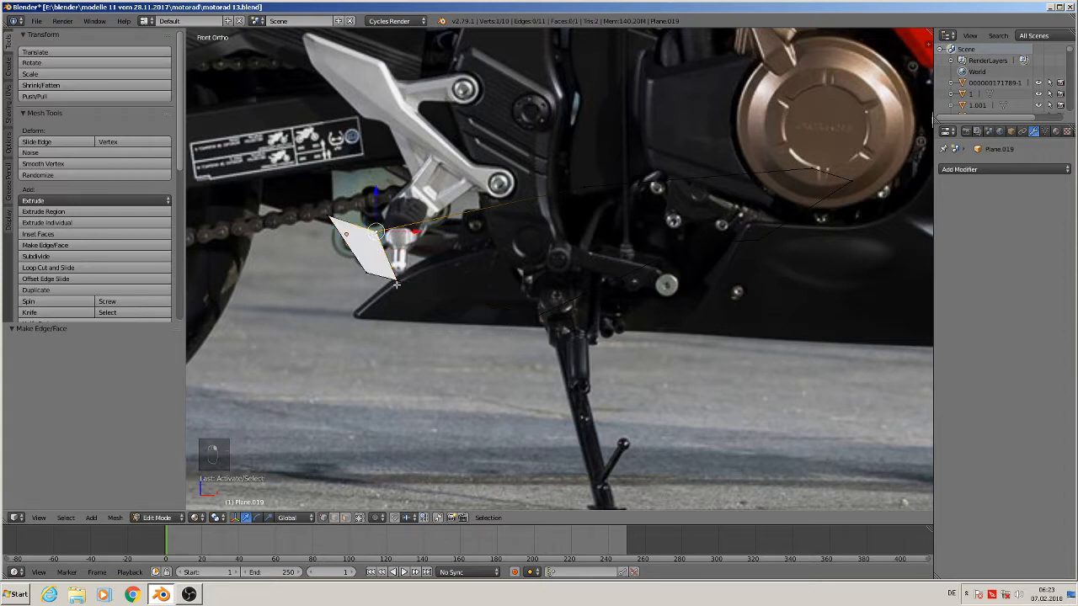
right_click(535, 314, "shift")
right_click(583, 193, "shift")
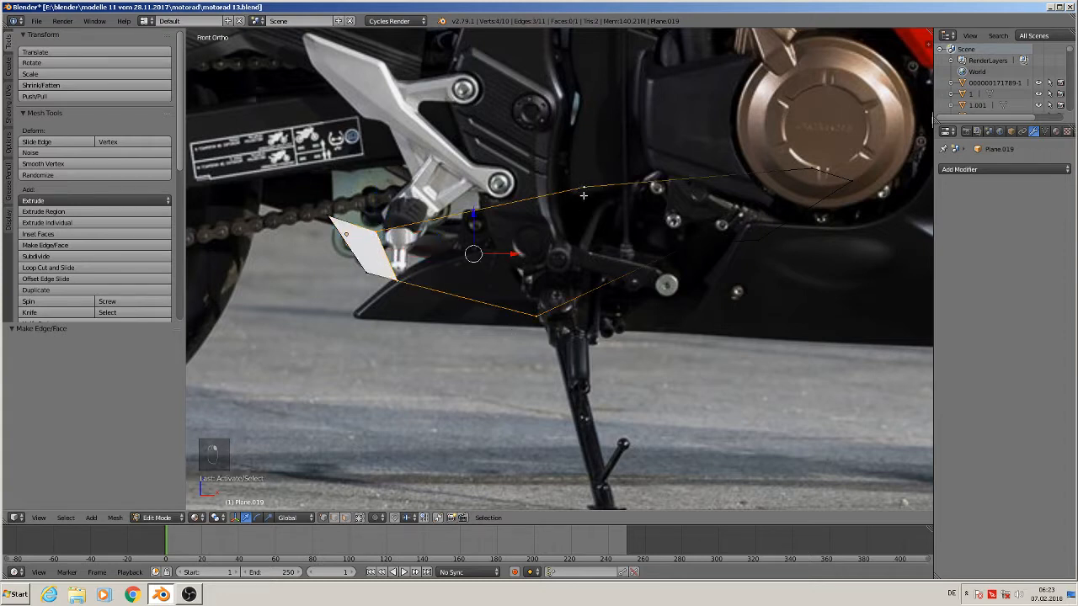
key("f")
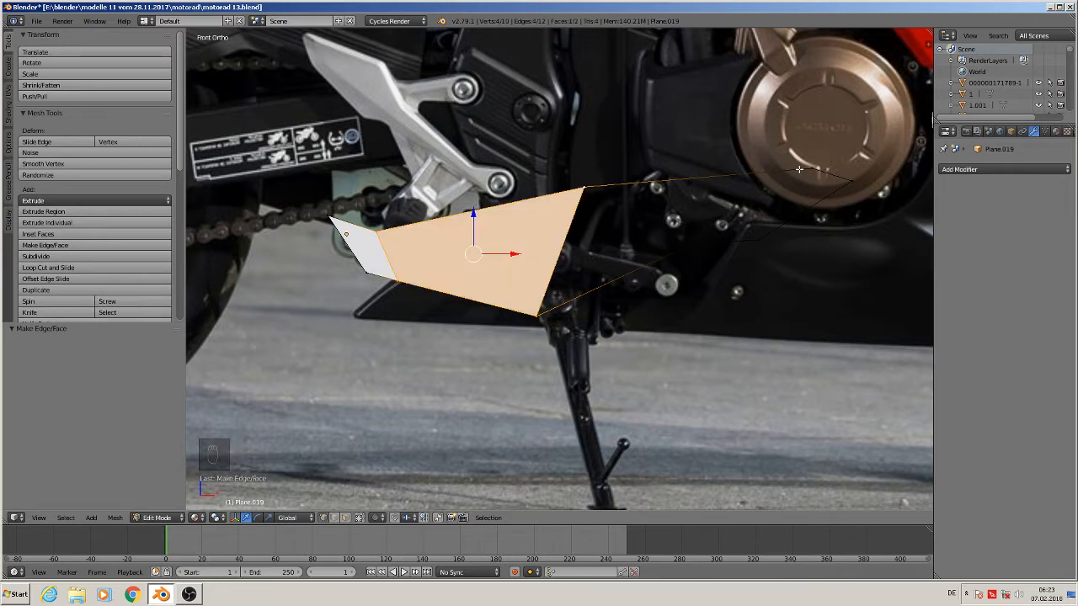
Fill the outline's front tip with a four-sided face and bridge the remaining middle gap with another
left_click(800, 169)
left_click(695, 243, "shift")
left_click(758, 238, "shift")
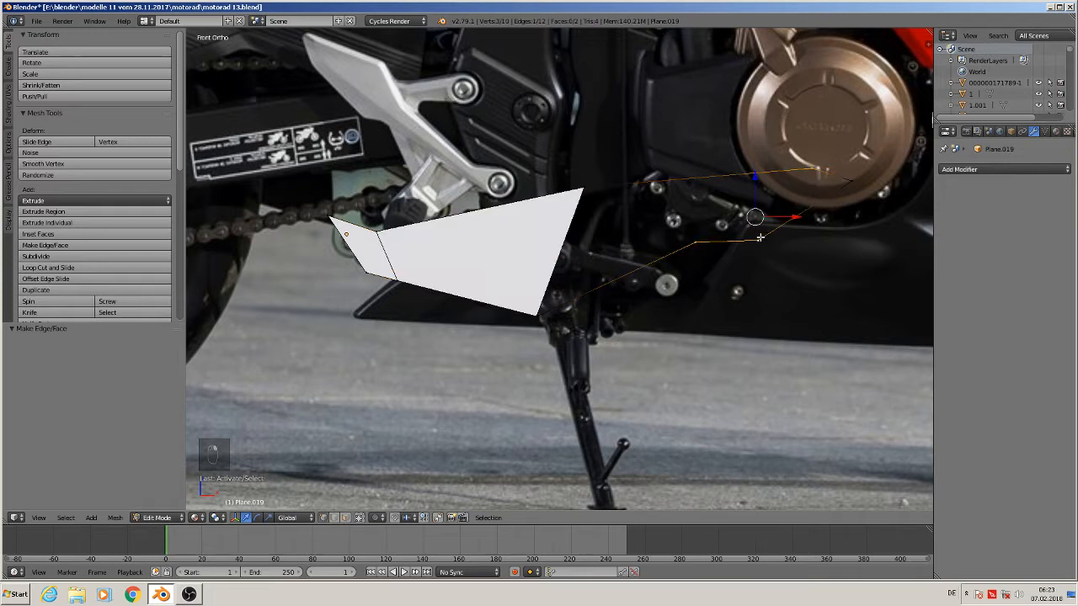
left_click(854, 182, "shift")
key("f")
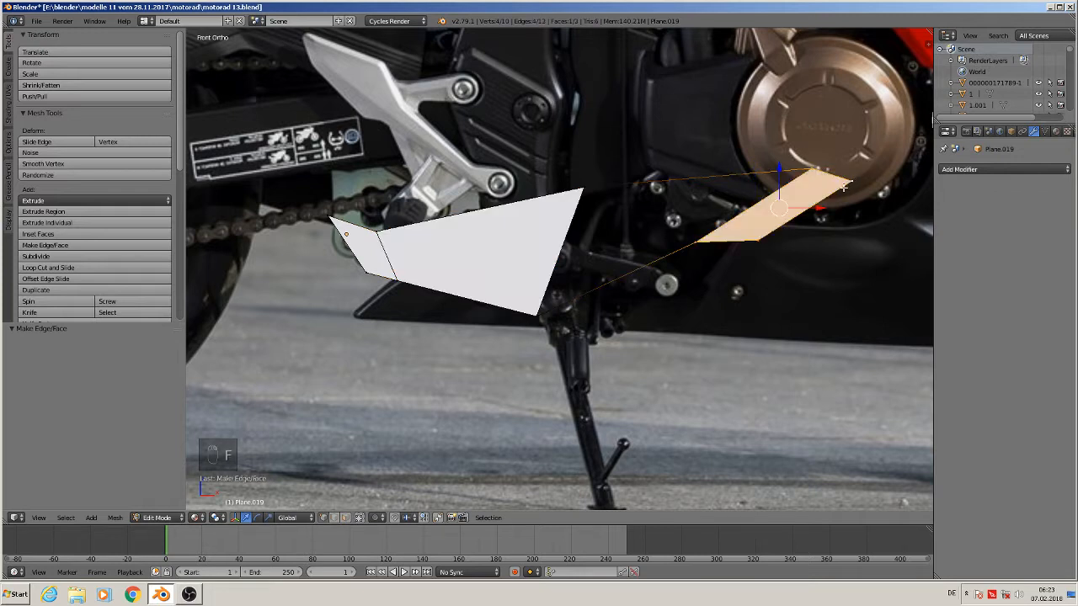
left_click(587, 185)
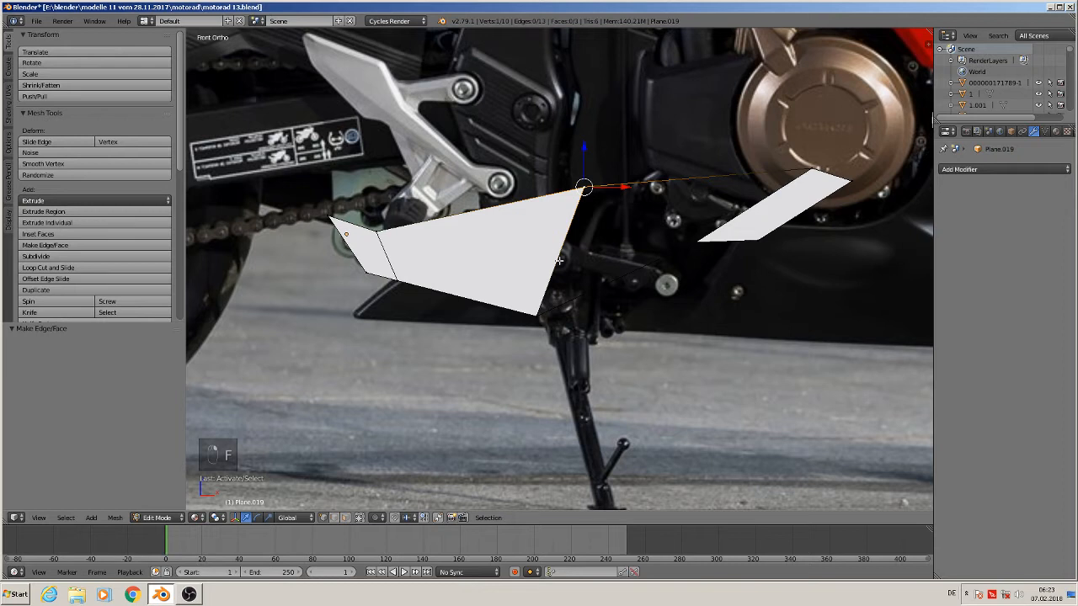
left_click(539, 311, "shift")
left_click(702, 237, "shift")
left_click(811, 163, "shift")
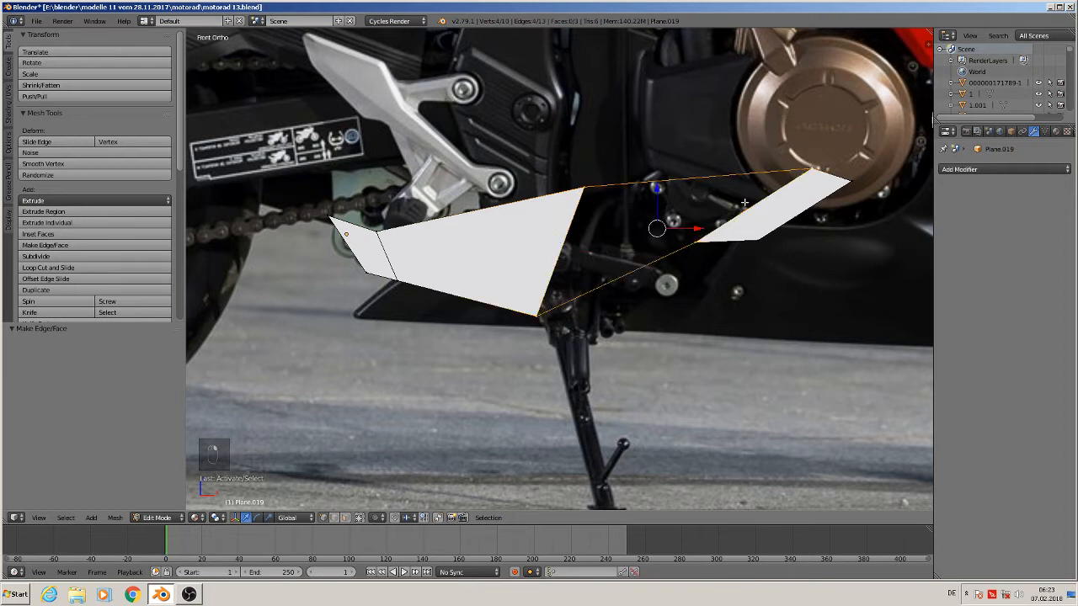
key("f")
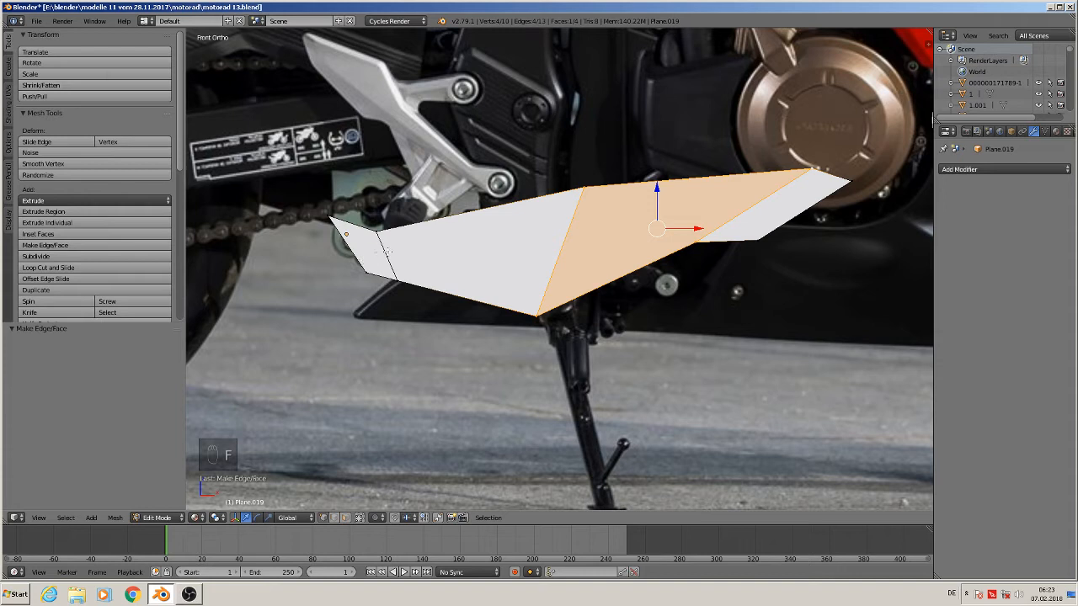
Add two evenly spaced lengthwise loop cuts through the whole panel without sliding them
key("ctrl+r")
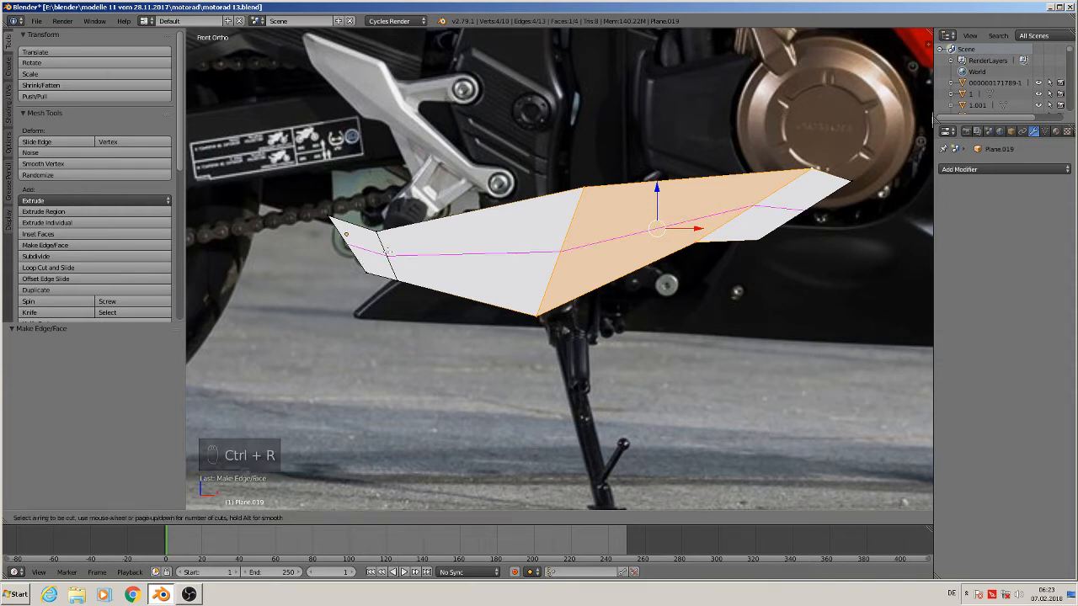
scroll(388, 251, "up", 1)
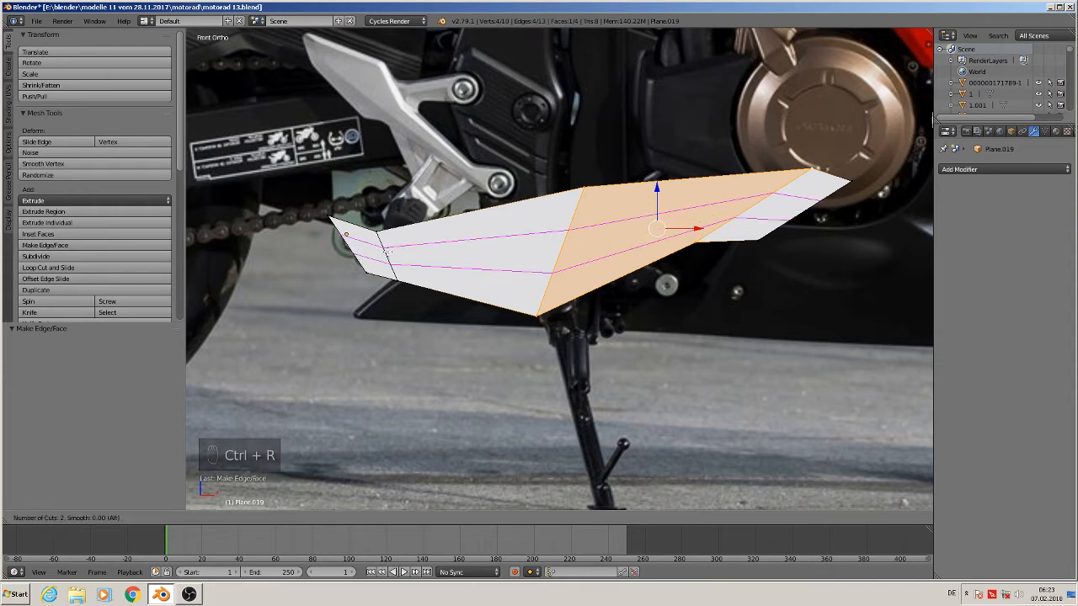
left_click(388, 251)
right_click(388, 251)
Add two evenly spaced crosswise loop cuts to each of the panel's two large middle sections and leave Edit Mode
key("ctrl+r")
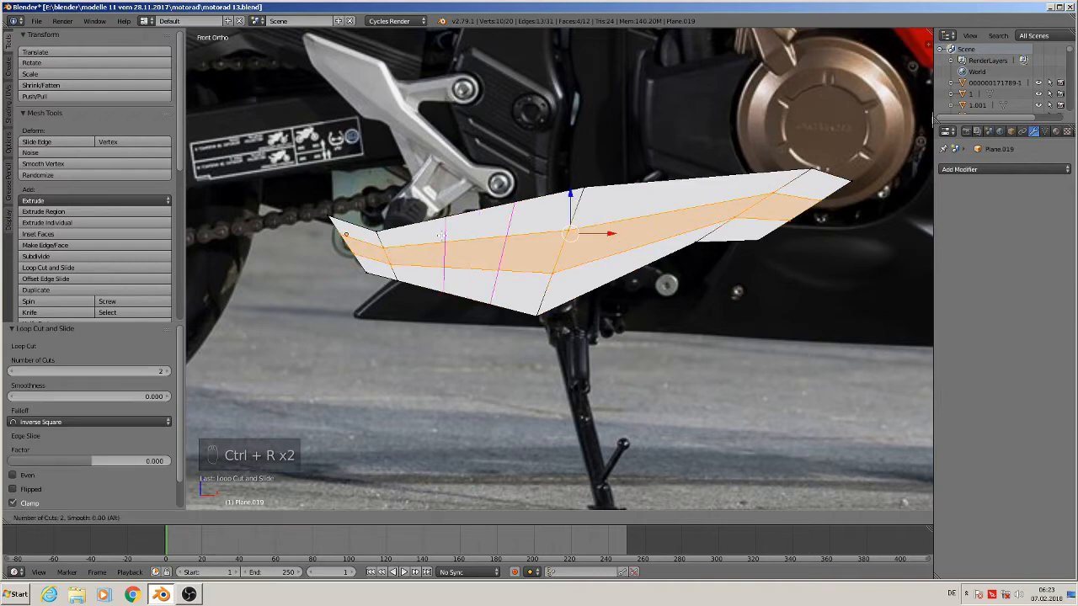
left_click(440, 234)
right_click(440, 234)
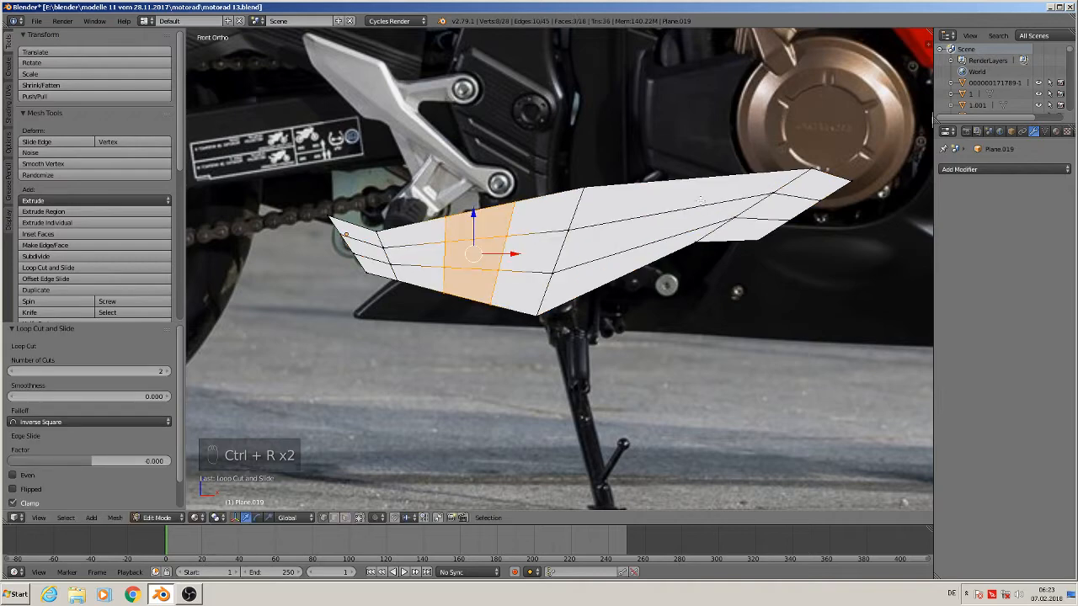
key("ctrl+r")
left_click(670, 200)
right_click(670, 200)
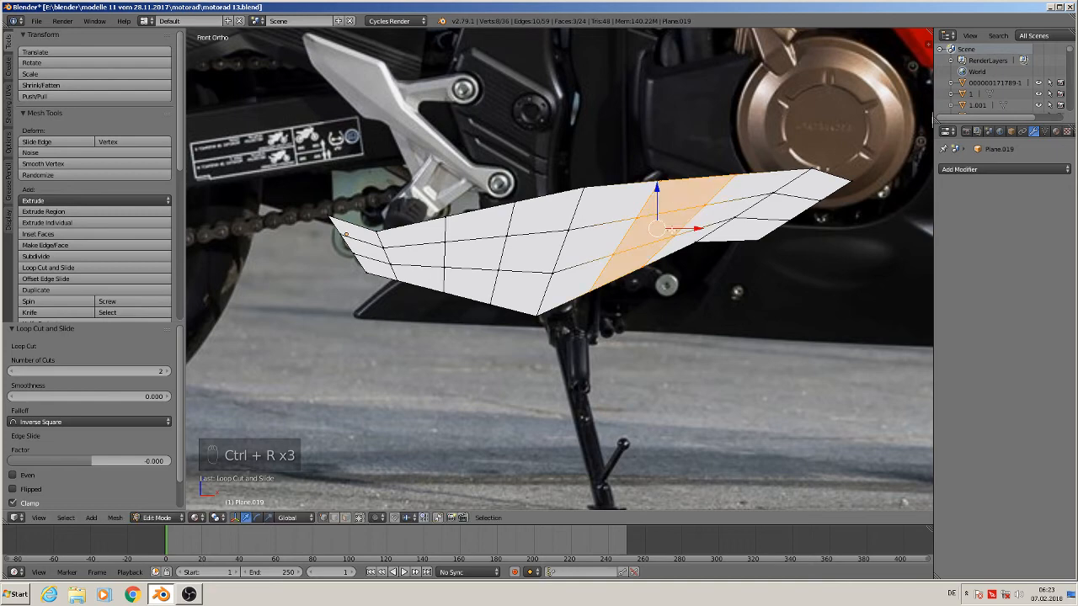
key("Tab")
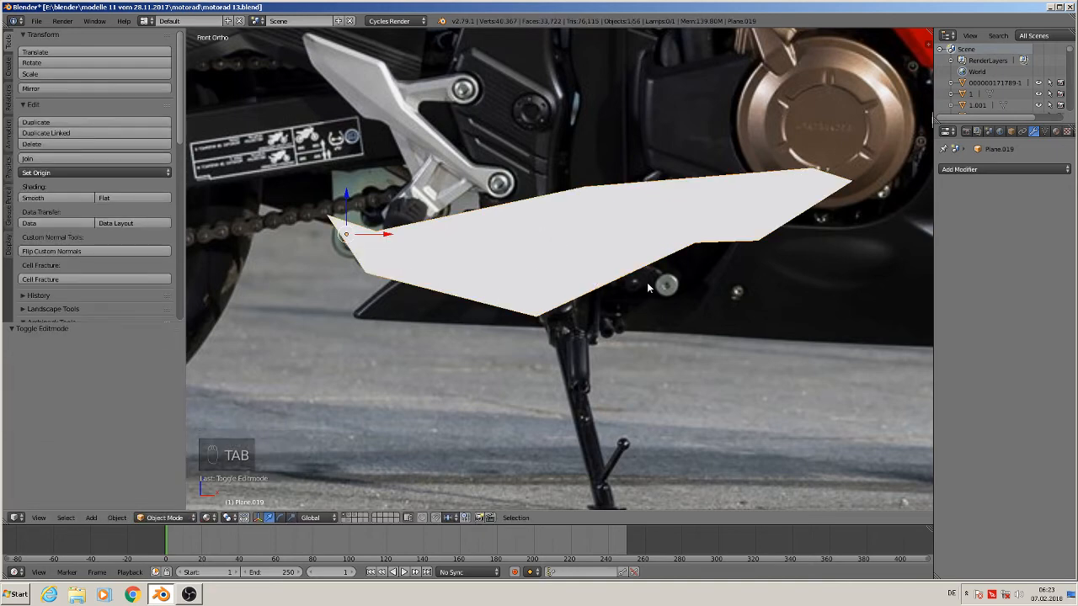
scroll(647, 287, "down", 3)
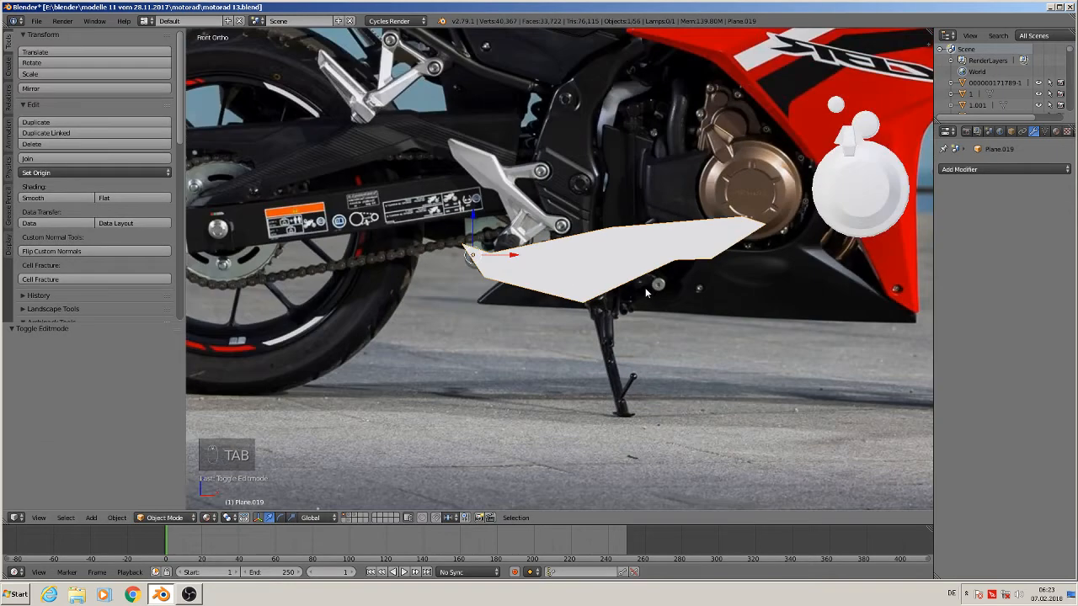
Add a Subdivision Surface modifier to the filled panel with 2 viewport subdivisions
left_click(1004, 170)
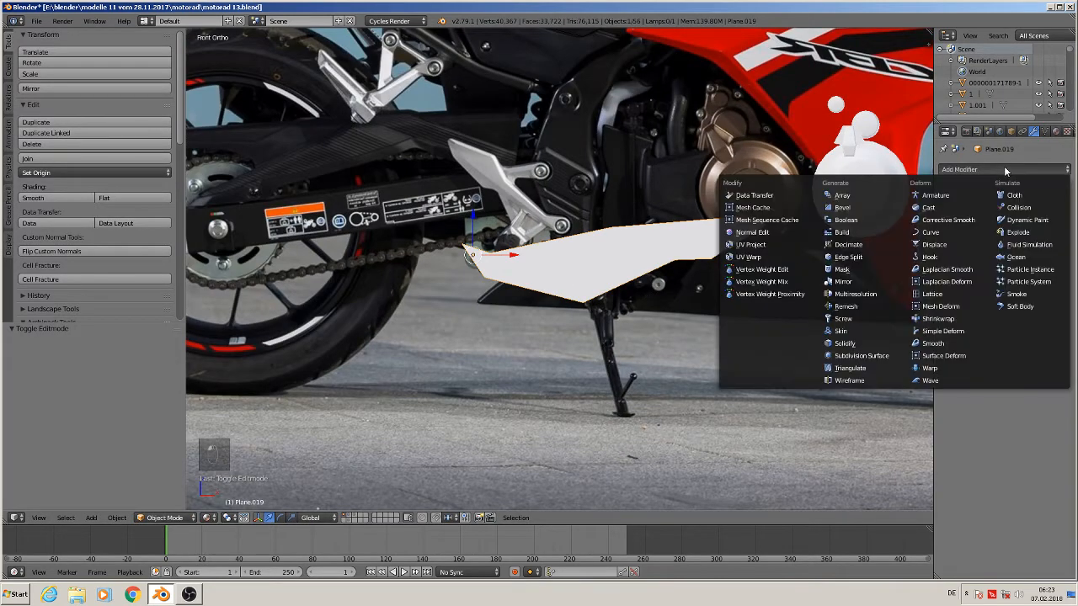
left_click(876, 356)
left_click(995, 268)
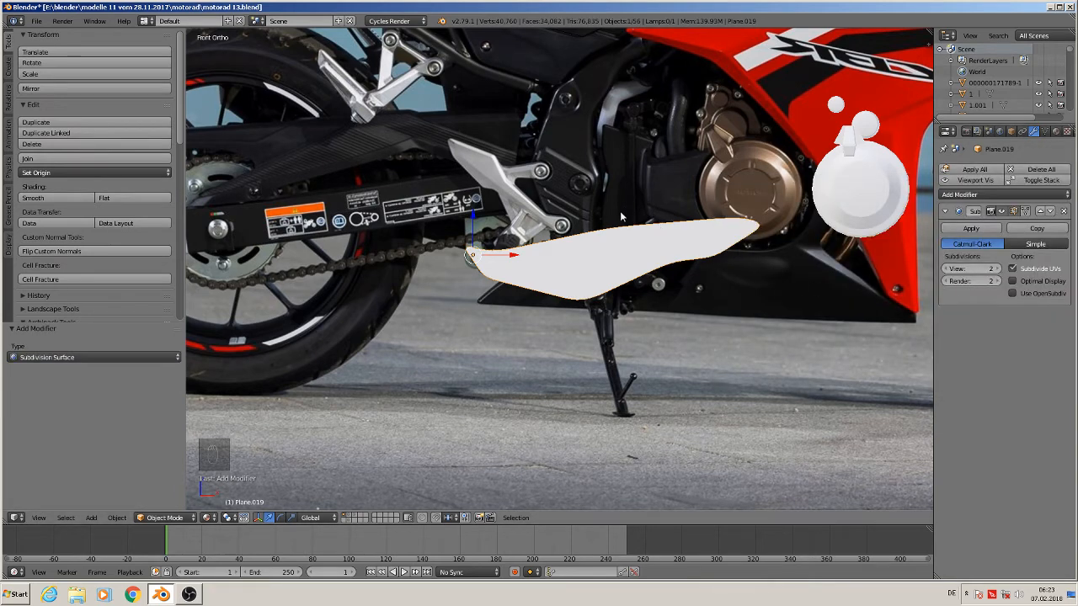
Move the filled panel straight up by about 0.774 along the Z axis, to just beneath the black side panel in the photo
middle_click_drag(620, 213, 616, 289, "shift")
left_click_drag(465, 303, 493, 234)
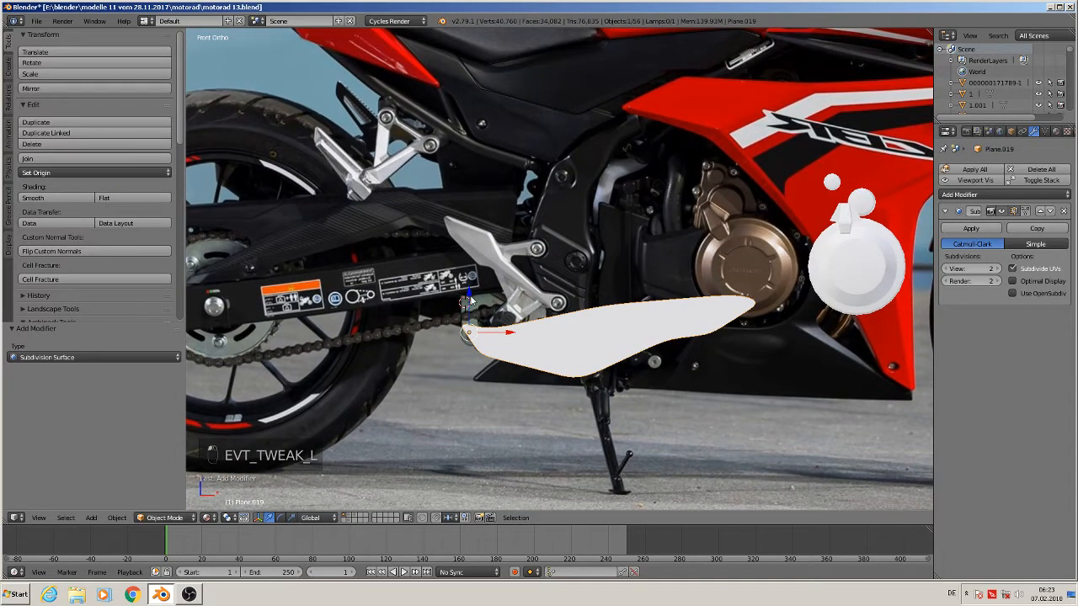
left_click_drag(471, 299, 491, 126)
middle_click_drag(511, 186, 491, 310, "shift")
scroll(495, 295, "up", 2)
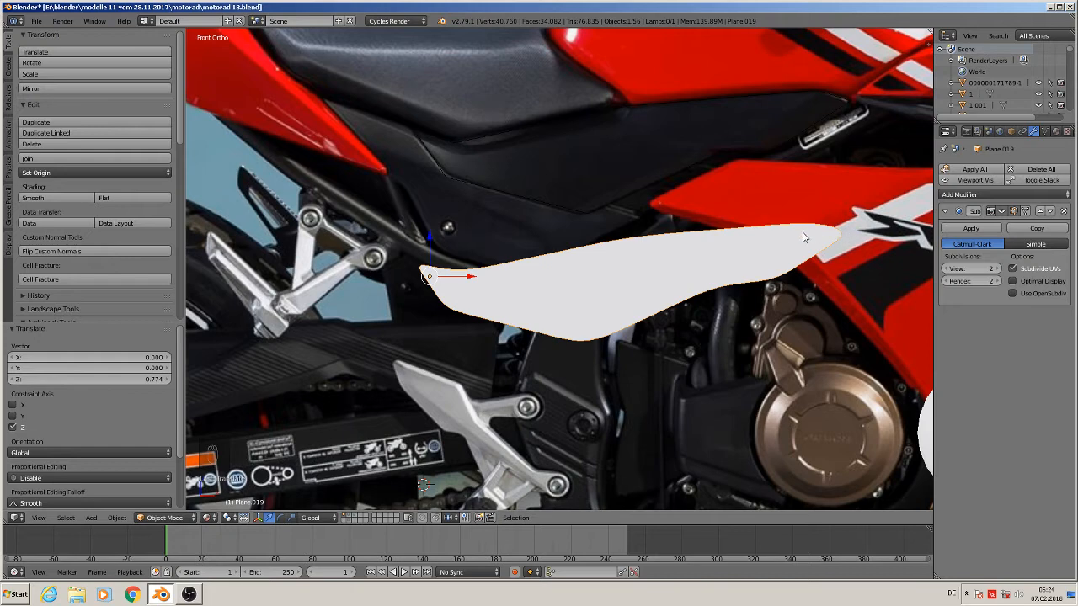
Add a lengthwise loop cut to the panel's upper strip and slide it towards the upper edge with a factor of 0.750
key("Tab")
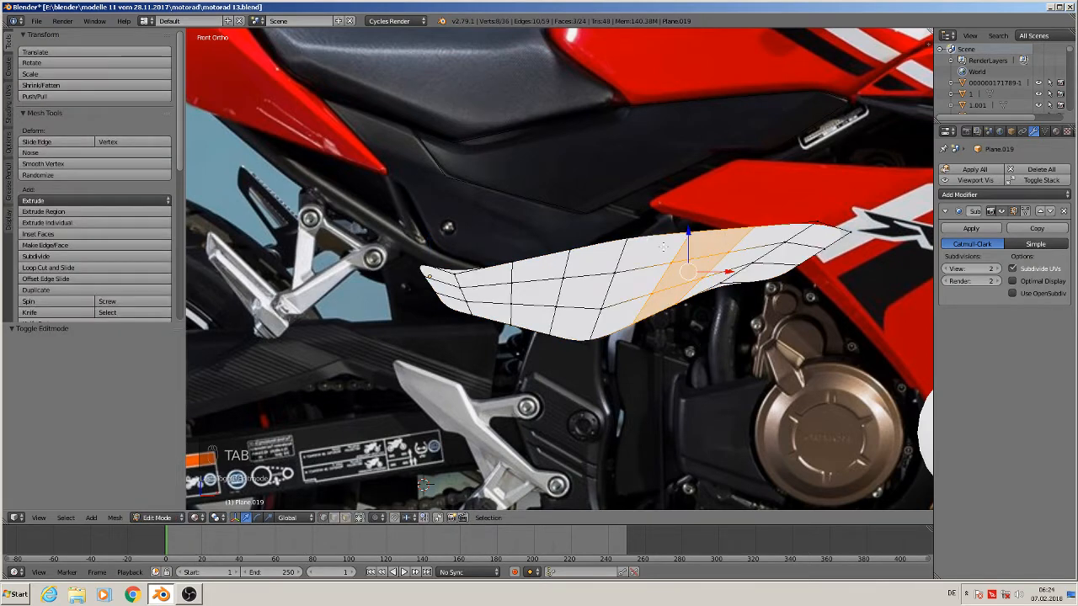
key("ctrl+r")
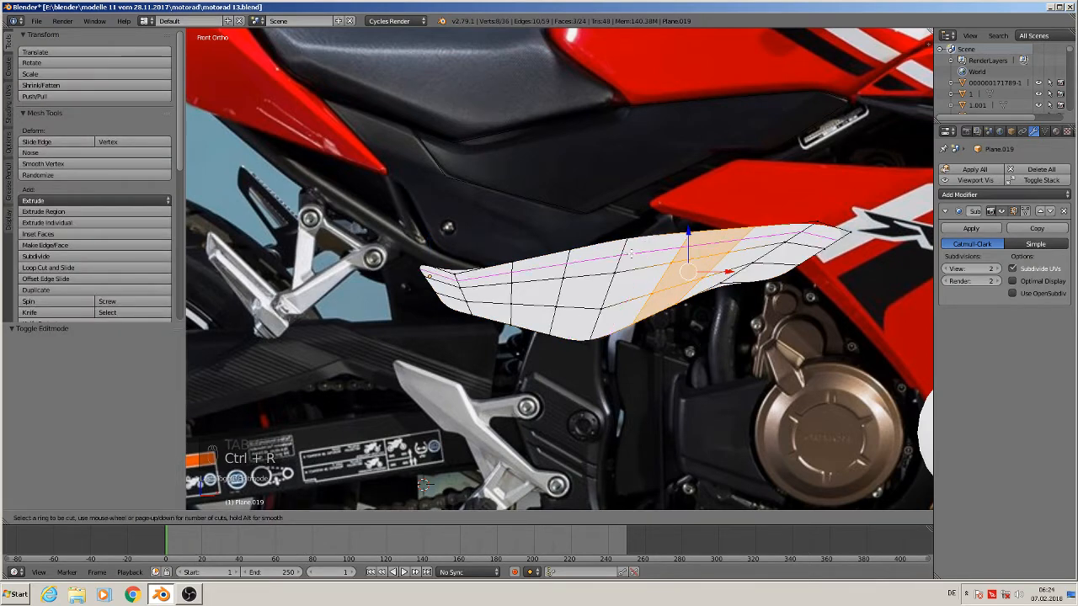
left_click(628, 252)
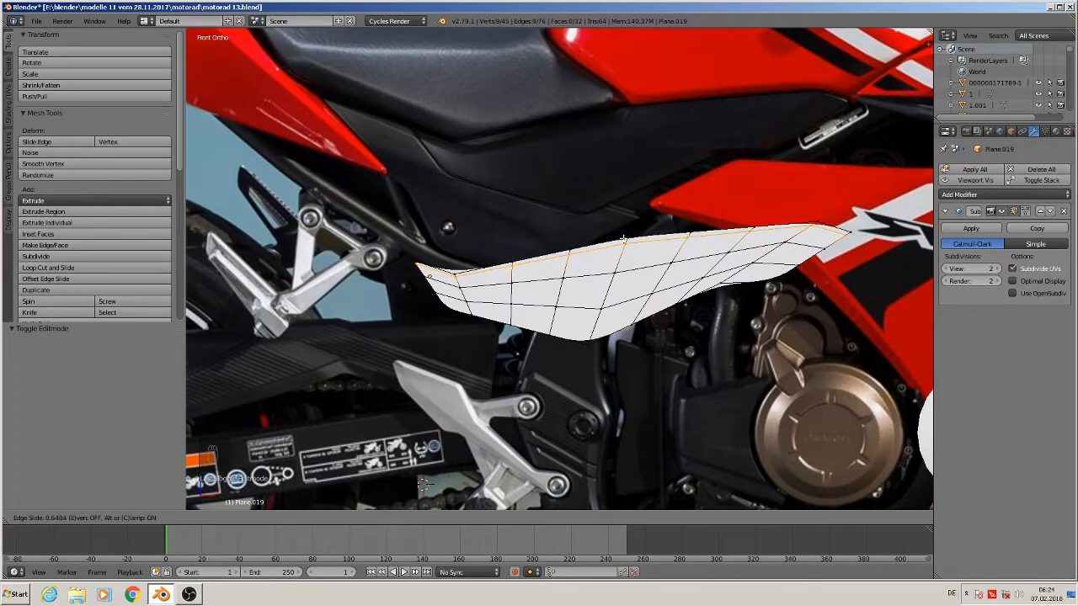
left_click(625, 242)
Add a crosswise loop cut just ahead of the rear end's bend, slide it tight against the bend, and leave Edit Mode
scroll(446, 282, "up", 3)
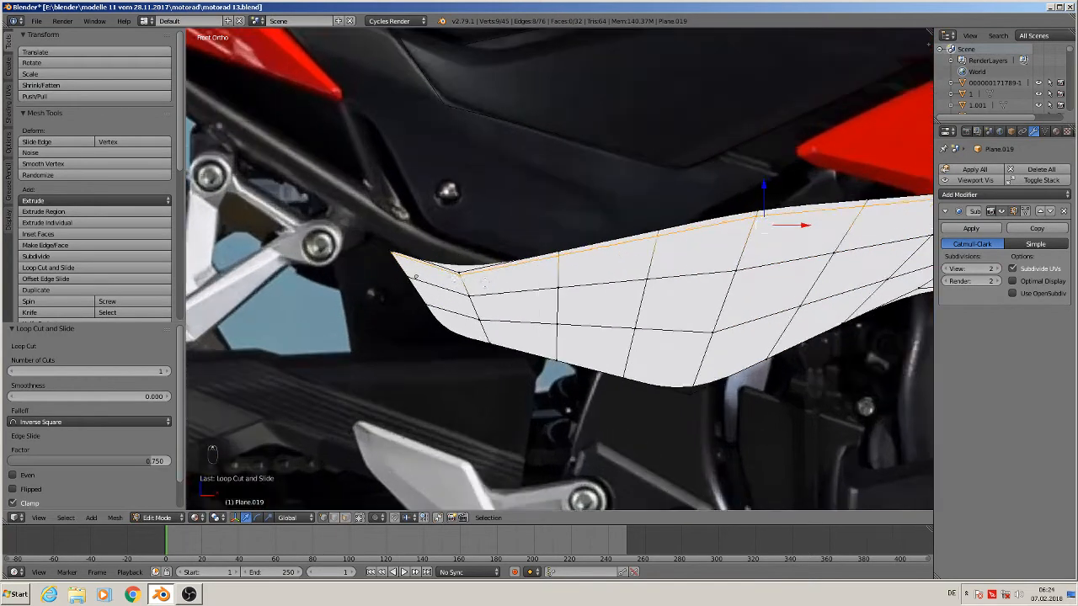
key("ctrl+r")
left_click(475, 272)
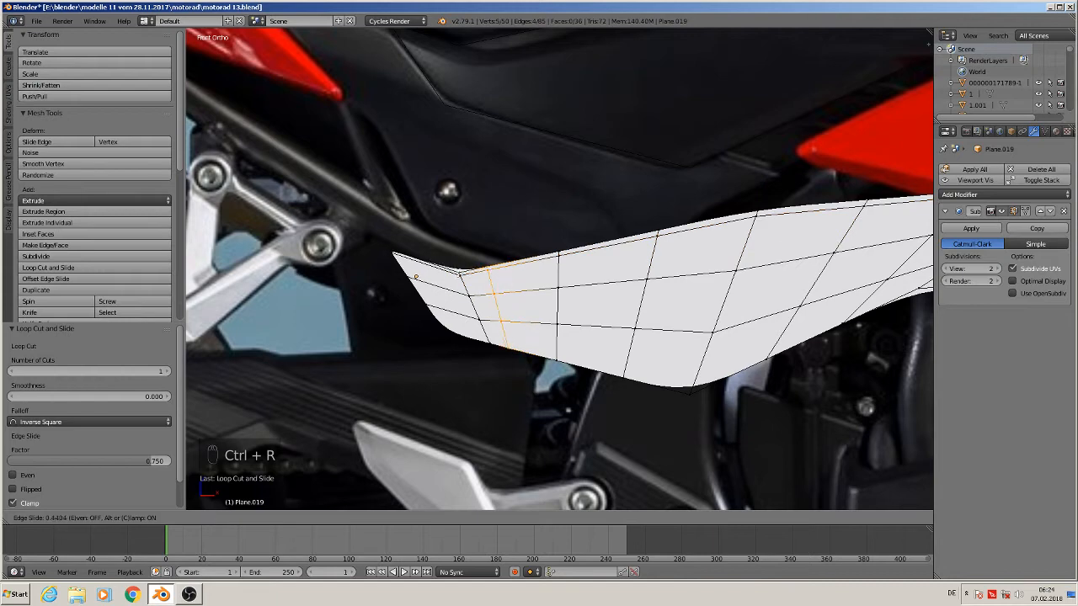
left_click(436, 276)
key("Tab")
scroll(511, 323, "down", 2)
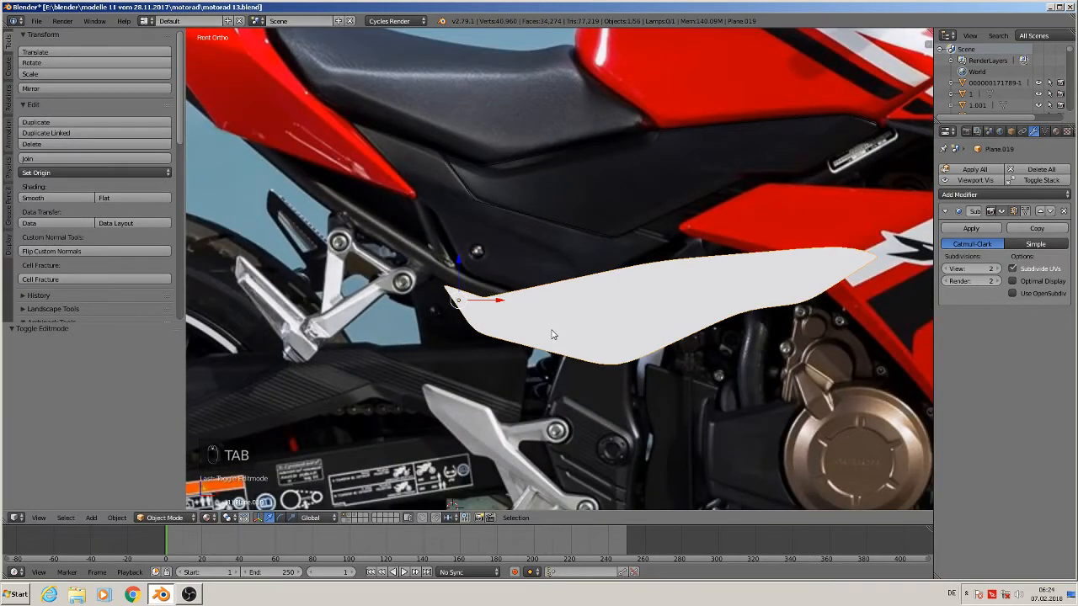
middle_click_drag(553, 334, 466, 353, "shift")
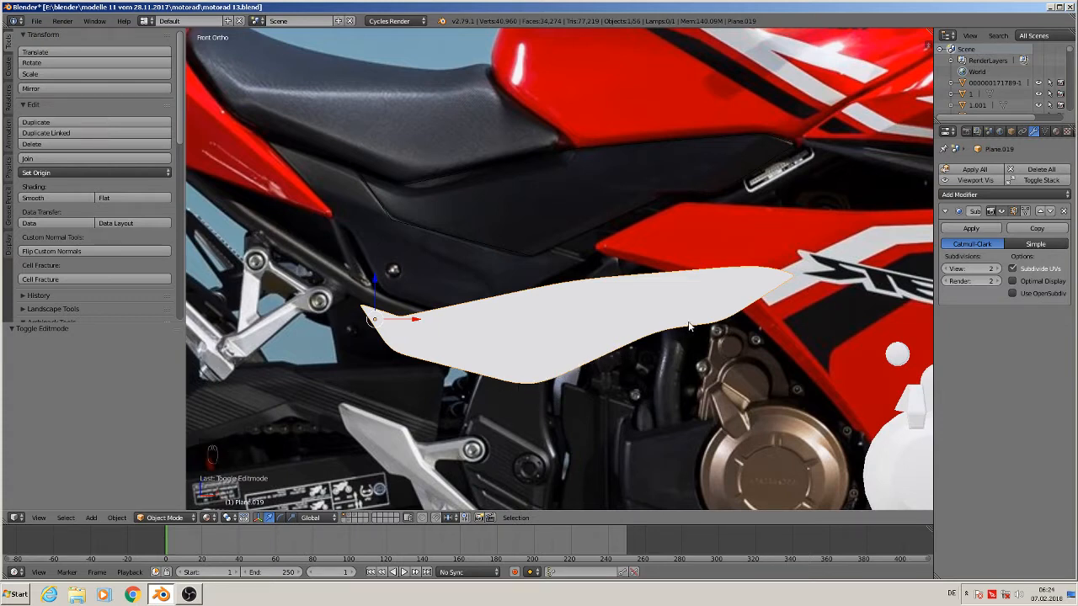
Add a crosswise loop cut close behind the edge where the panel's front tip section begins, sharpening the lower bend there
key("Tab")
scroll(697, 325, "up", 1)
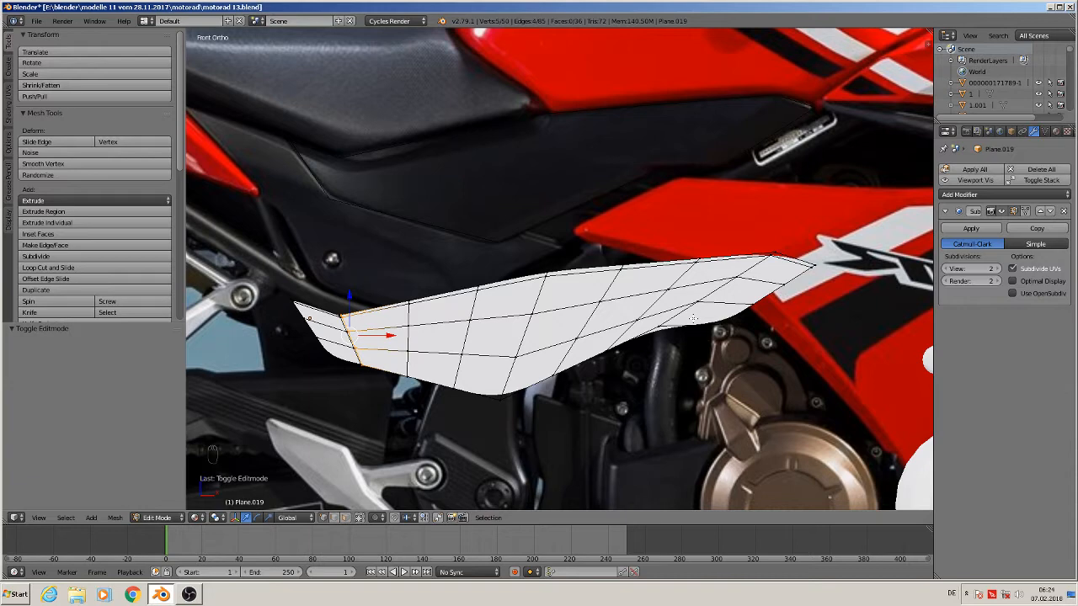
key("ctrl+r")
left_click(667, 318)
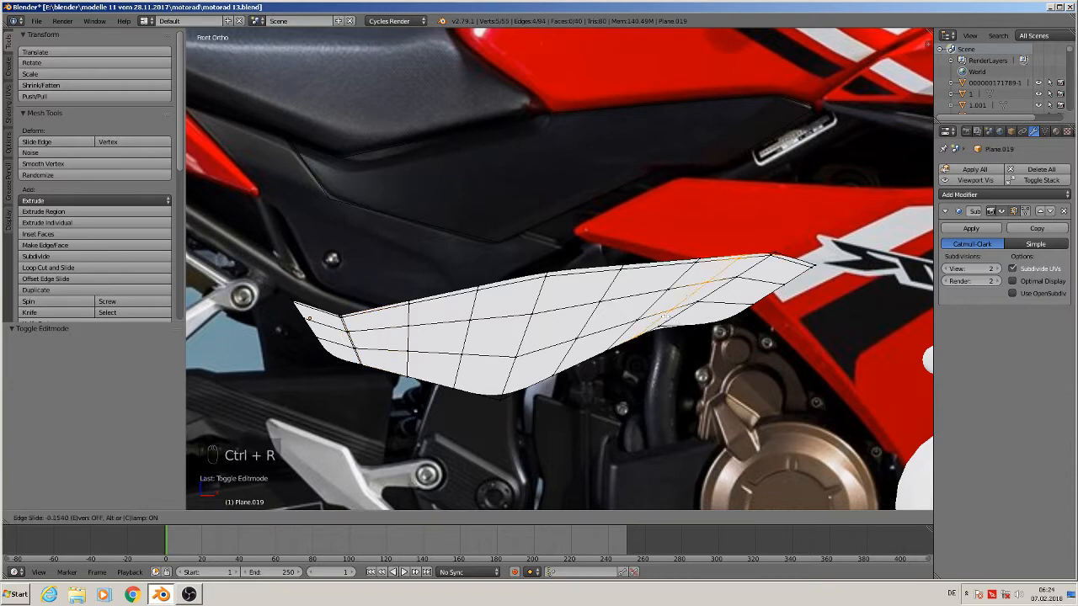
left_click(682, 313)
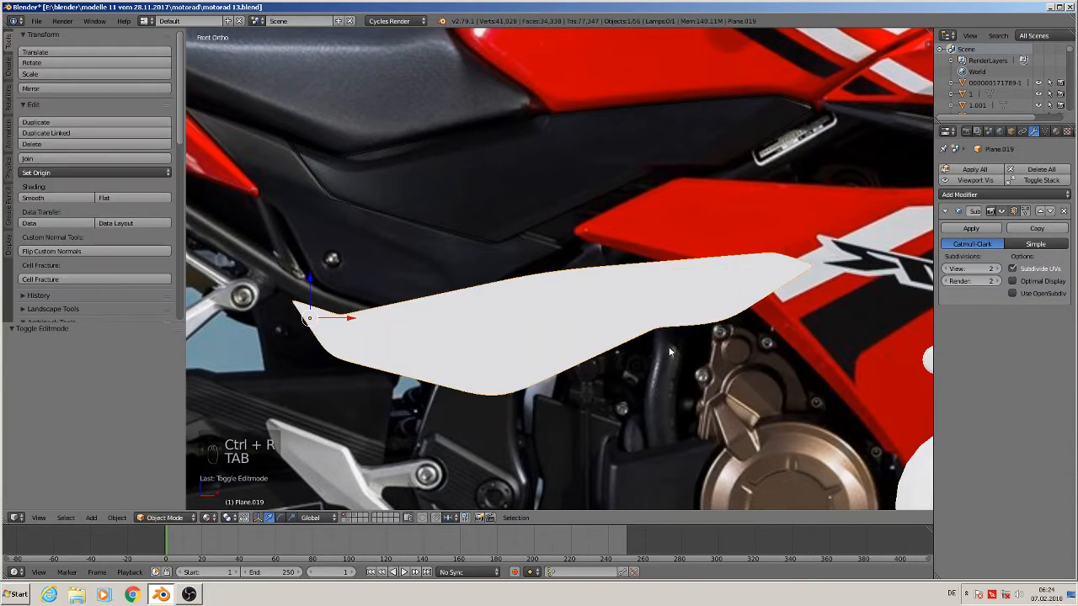
key("Tab")
scroll(663, 328, "down", 3)
scroll(666, 328, "up", 1)
Add a crosswise loop cut in the front tip section, slide it towards the outer end with a factor of 0.724, and leave Edit Mode
key("Tab")
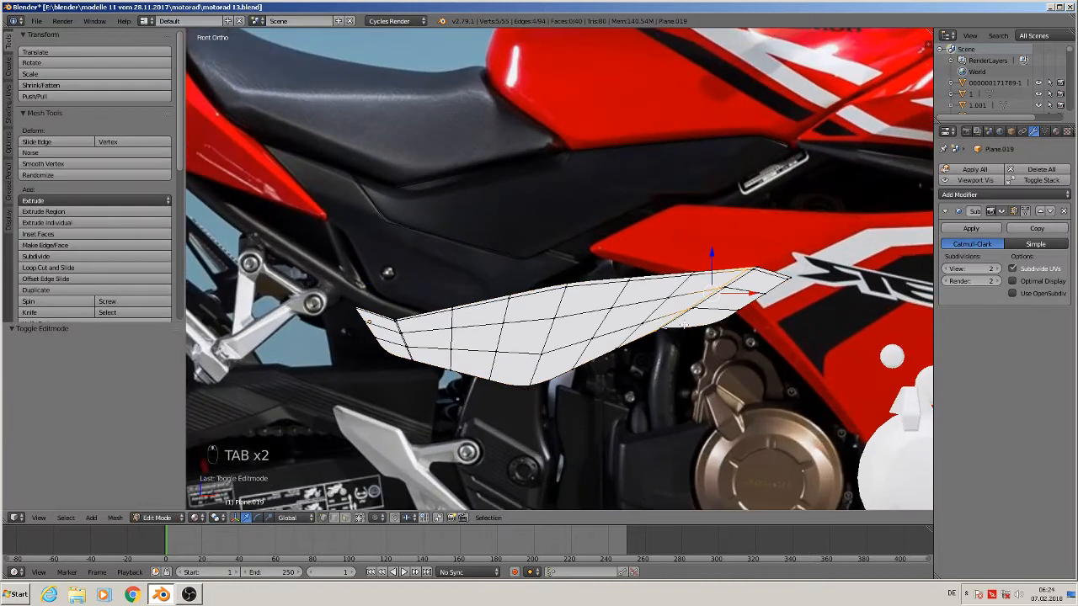
scroll(691, 328, "up", 2)
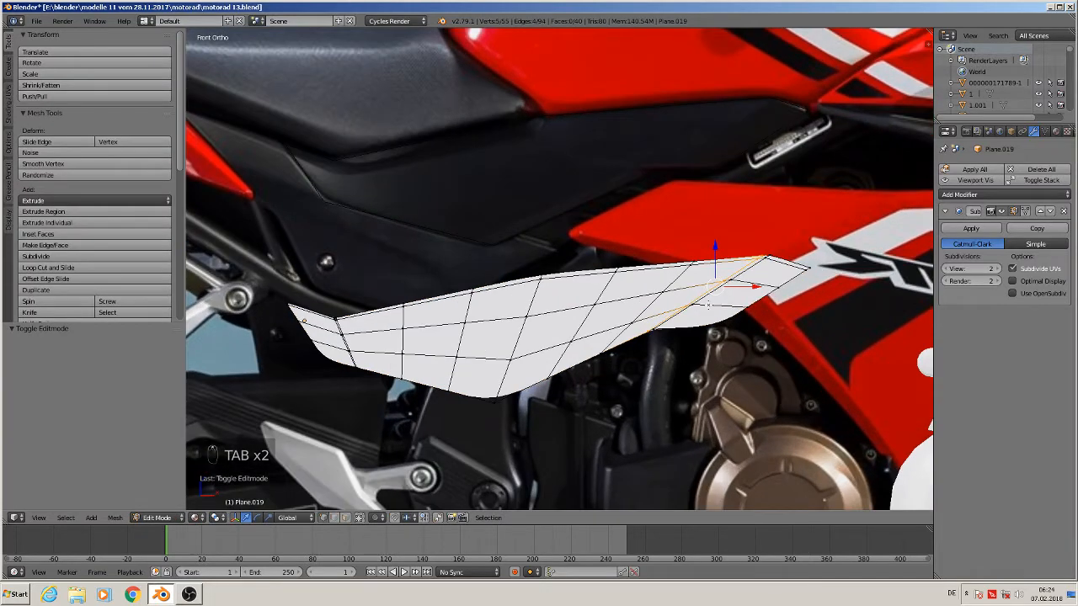
key("ctrl+r")
left_click(712, 307)
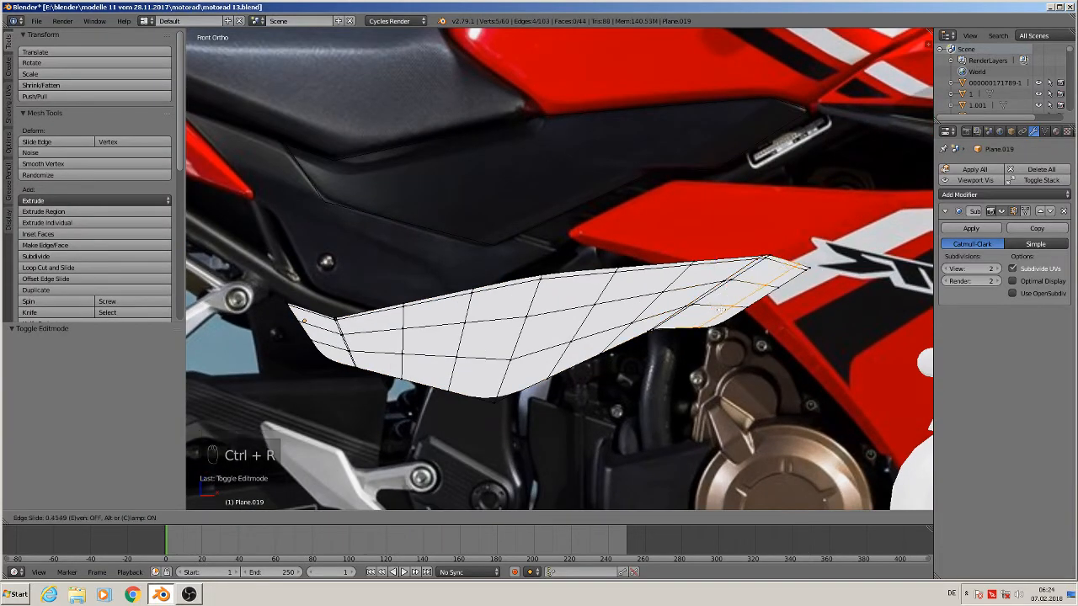
left_click(693, 329)
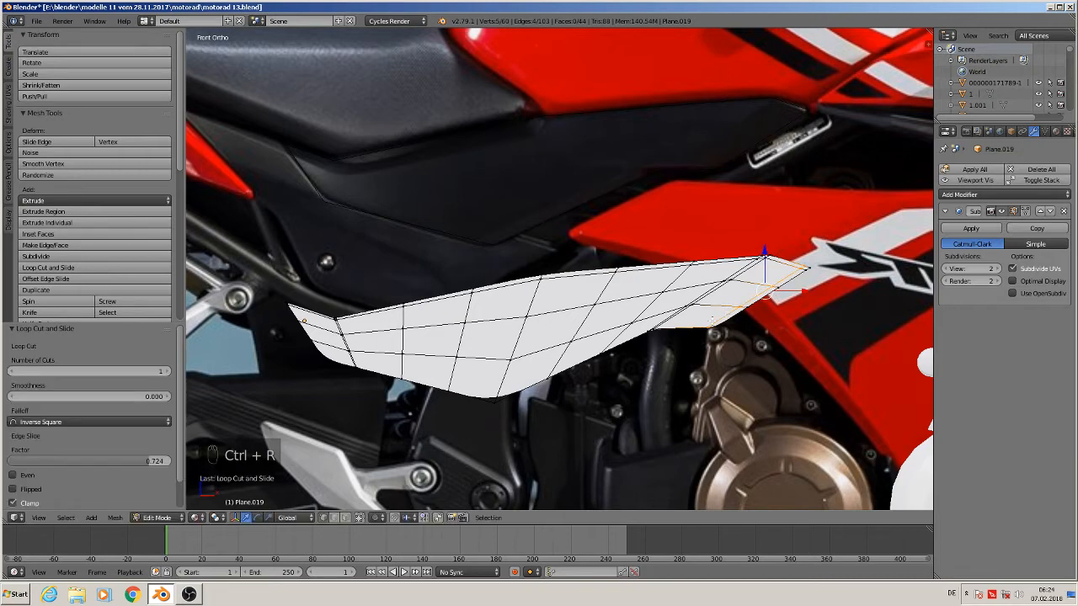
key("Tab")
scroll(746, 398, "down", 3)
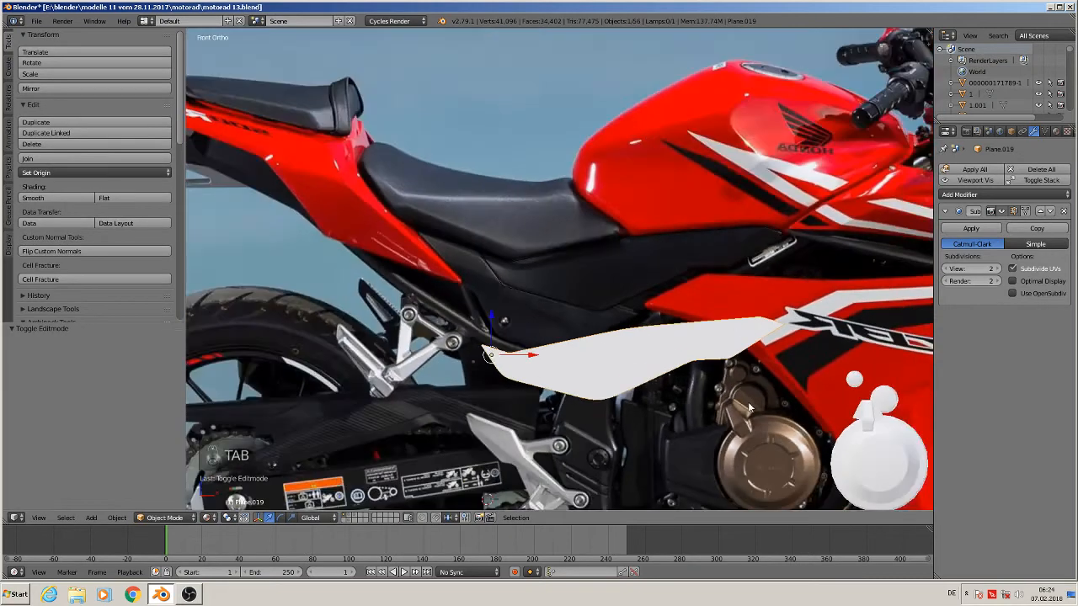
Add a crosswise loop cut just ahead of the panel's lowest corner, slid towards the corner with a factor of 0.675, and leave Edit Mode
scroll(748, 409, "up", 1)
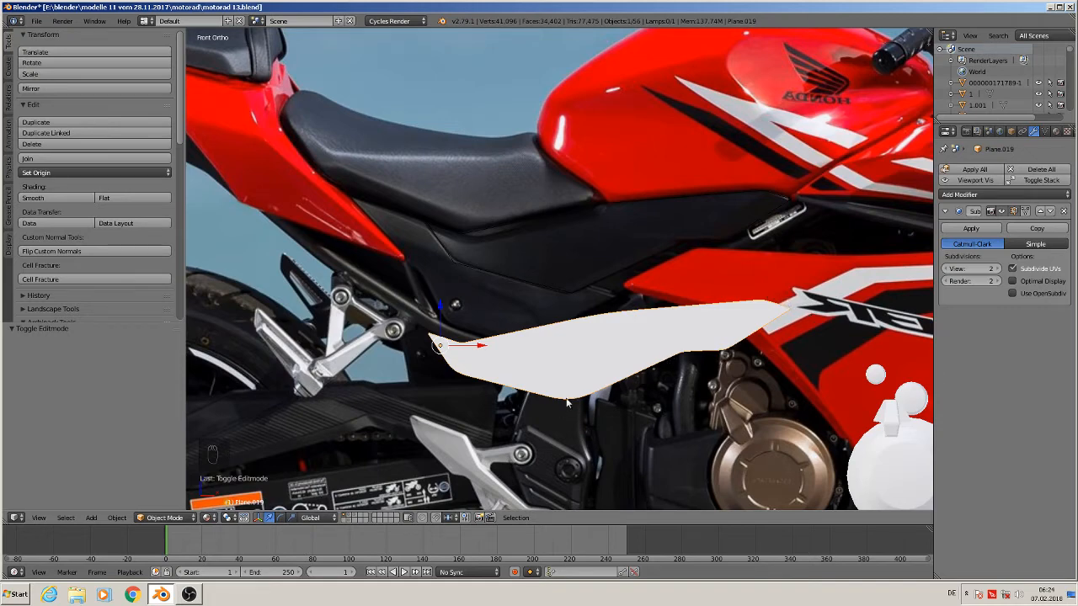
scroll(572, 401, "up", 2)
key("Tab")
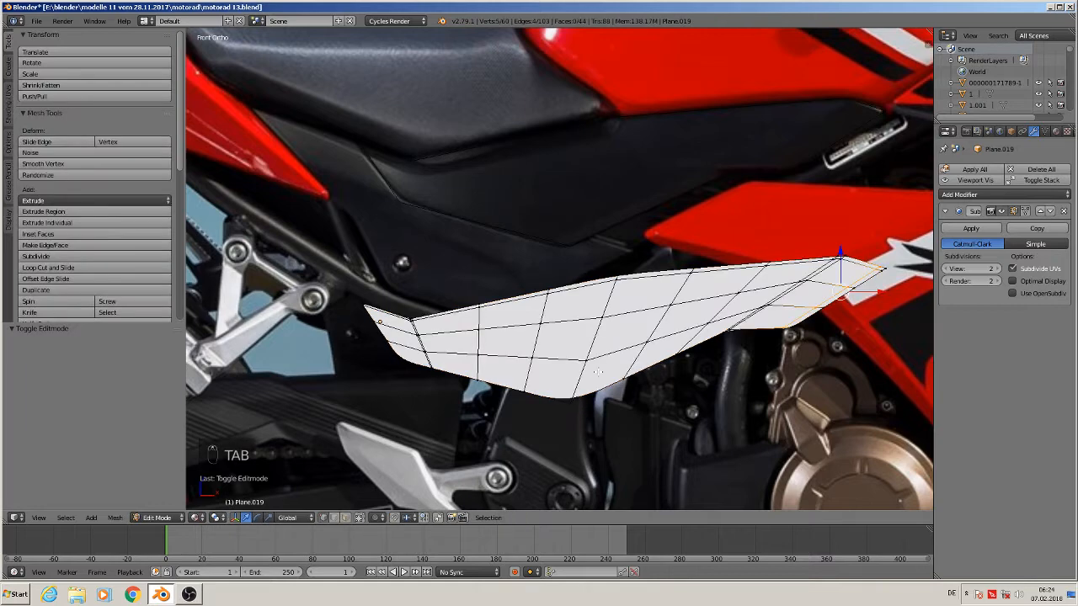
key("ctrl+r")
left_click(597, 371)
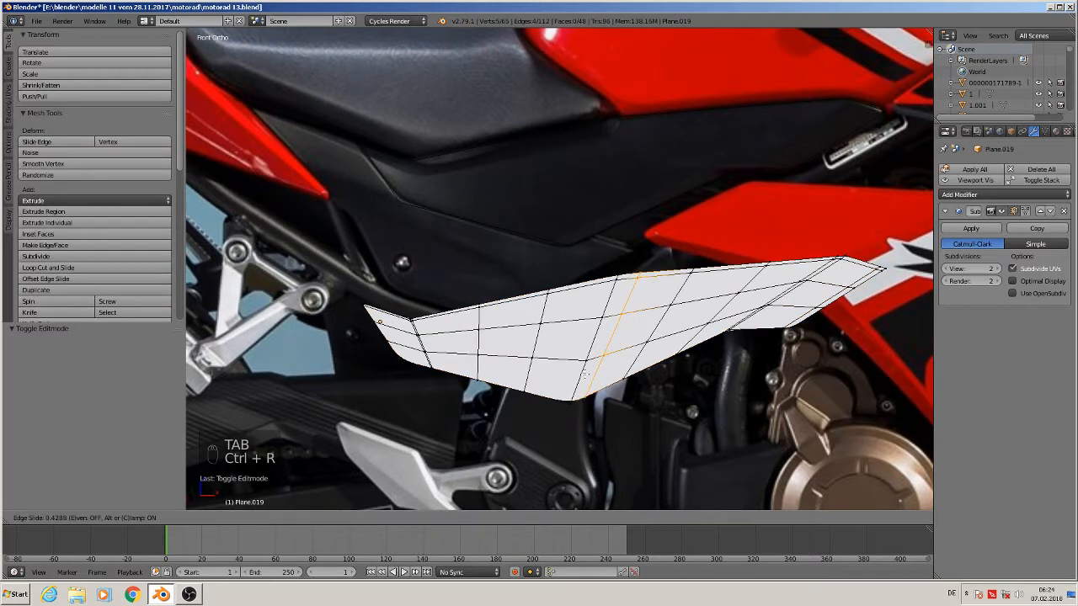
left_click(580, 386)
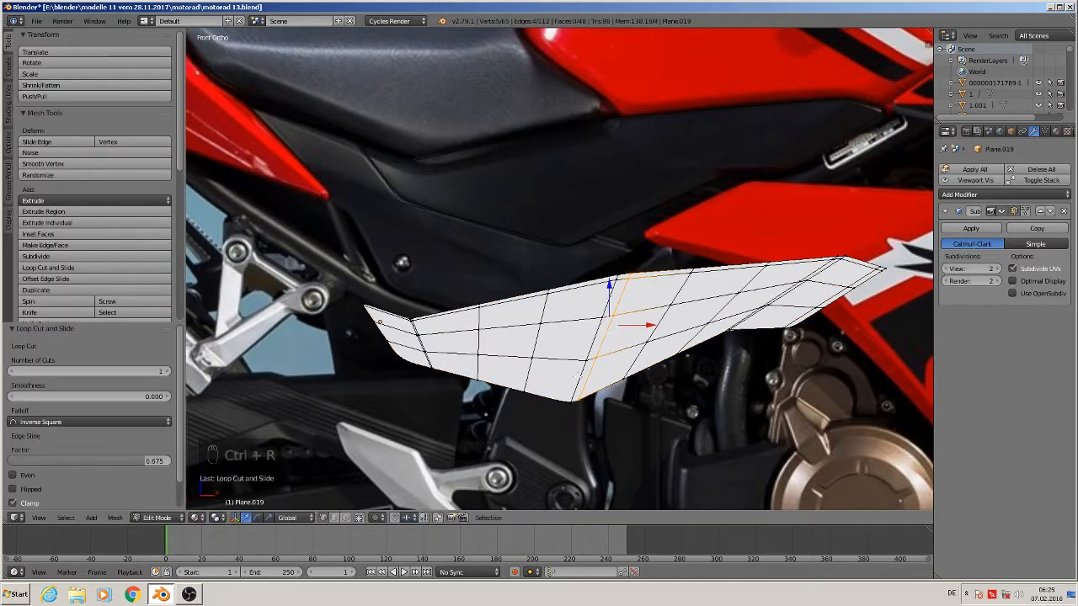
key("Tab")
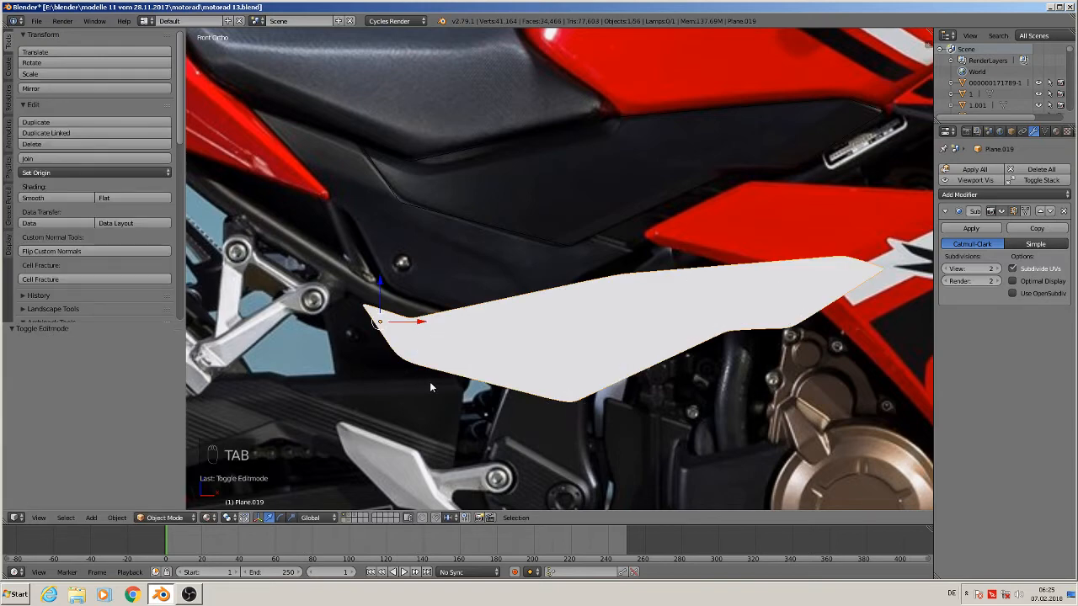
Move the finished panel away from the photo to the other modelled parts, scale it by about 2.244, and reposition it clear of its neighbours
scroll(451, 396, "down", 3)
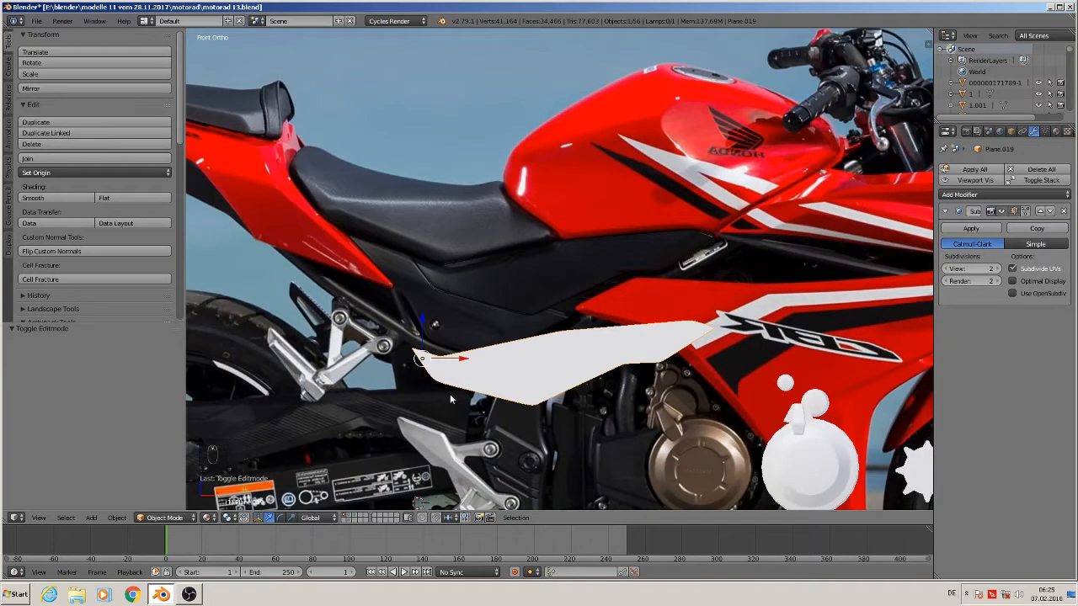
scroll(449, 394, "down", 5)
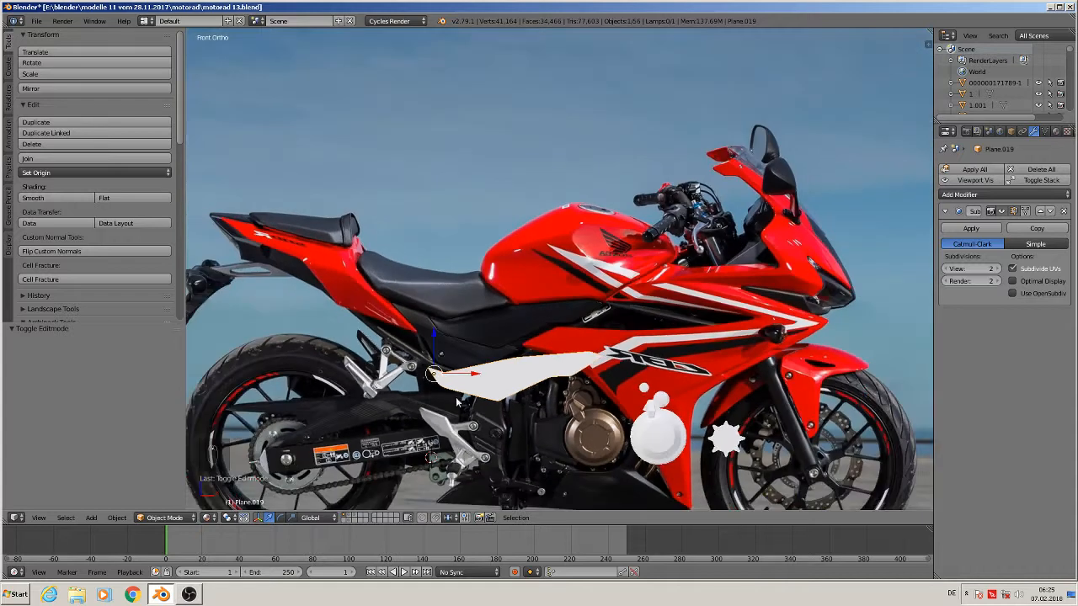
scroll(385, 218, "down", 5)
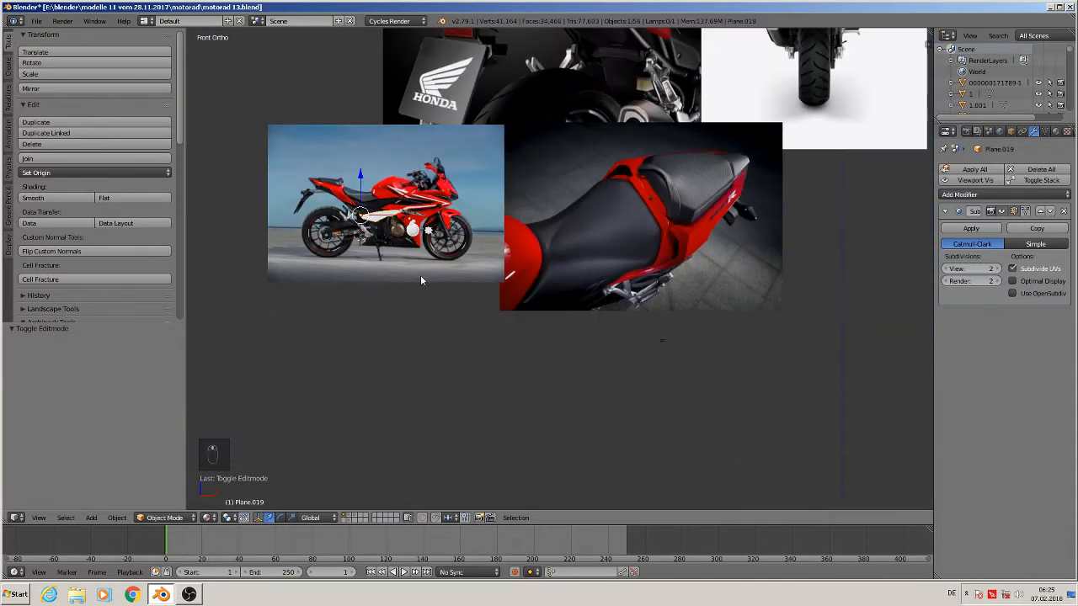
key("g")
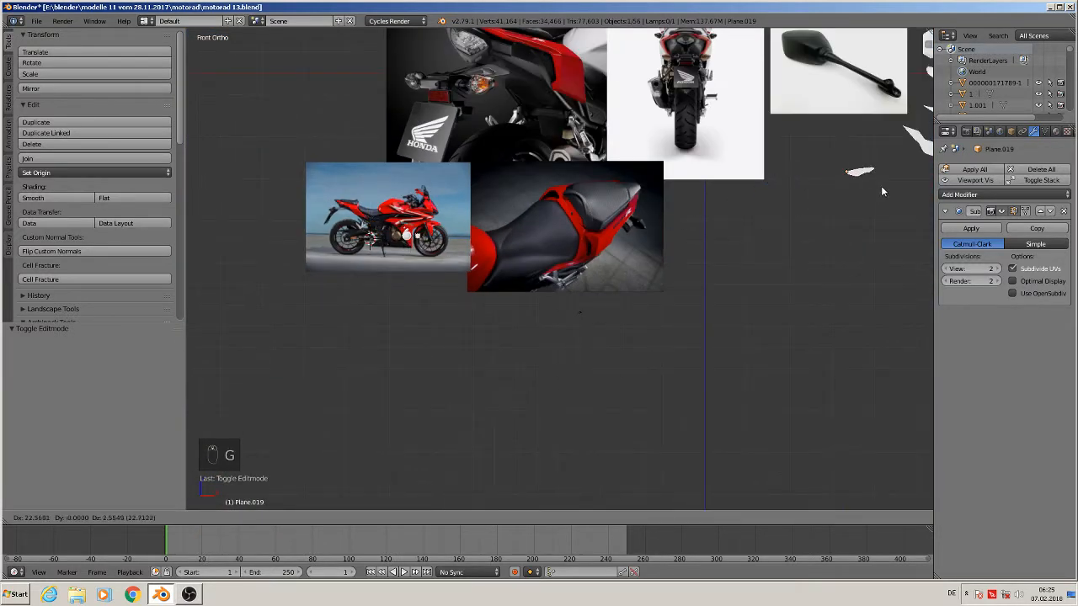
left_click(899, 166)
key("s")
left_click(197, 210)
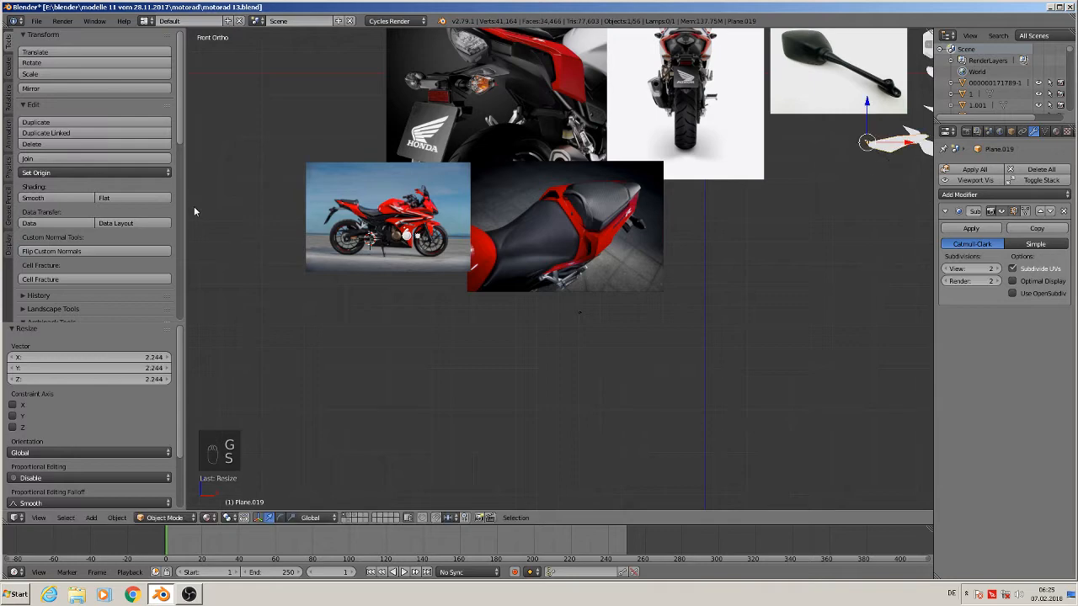
key("g")
left_click(338, 219)
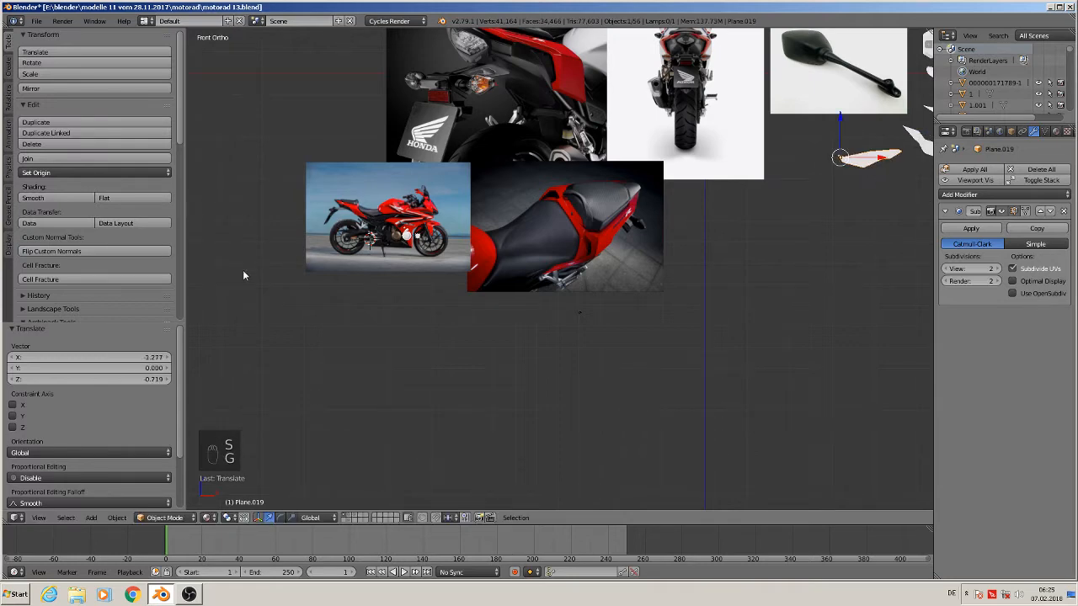
Move the traced side panel outline on the motorcycle photo to the second layer and save the file
scroll(471, 214, "up", 4)
scroll(432, 288, "up", 6)
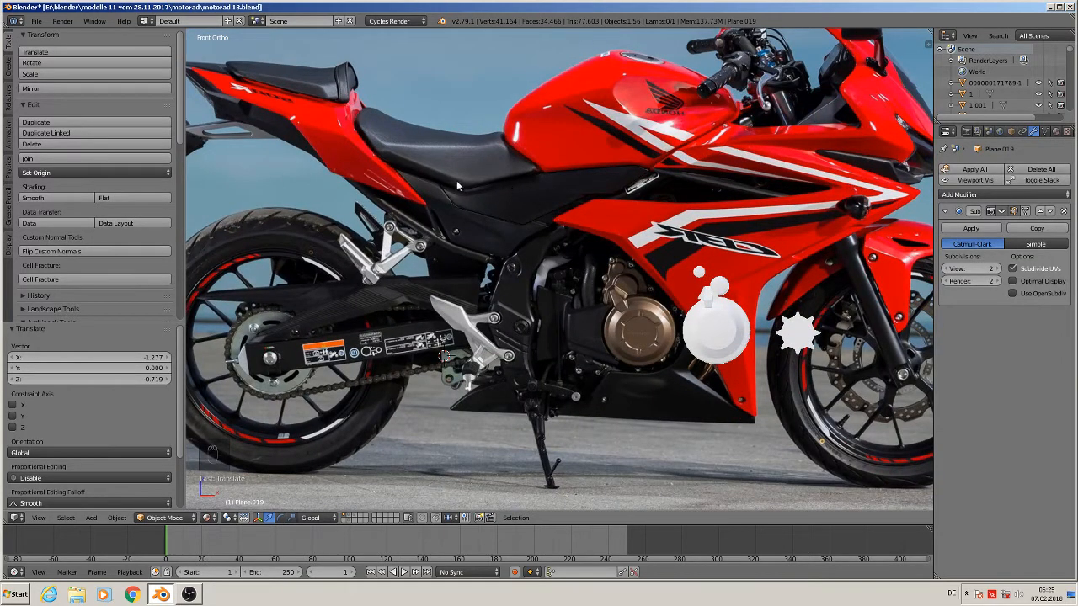
right_click(512, 223)
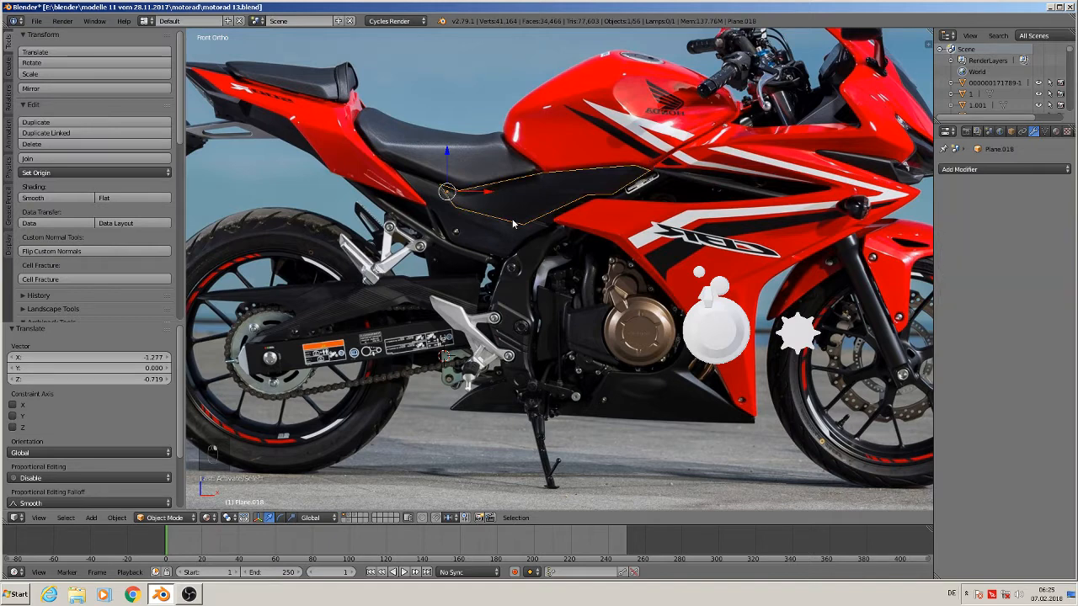
key("m")
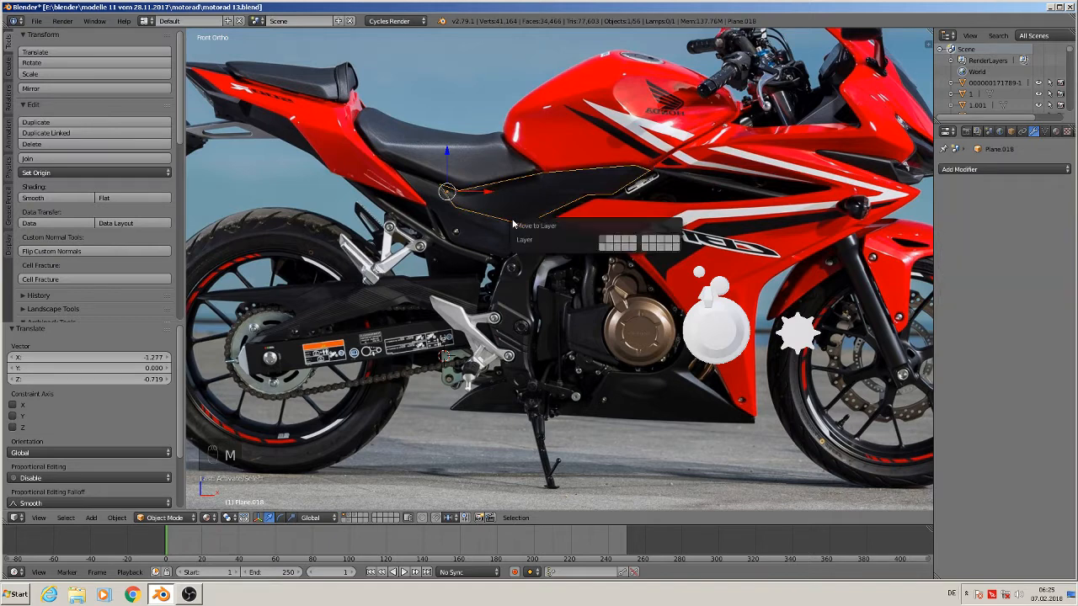
left_click(612, 242)
left_click(37, 21)
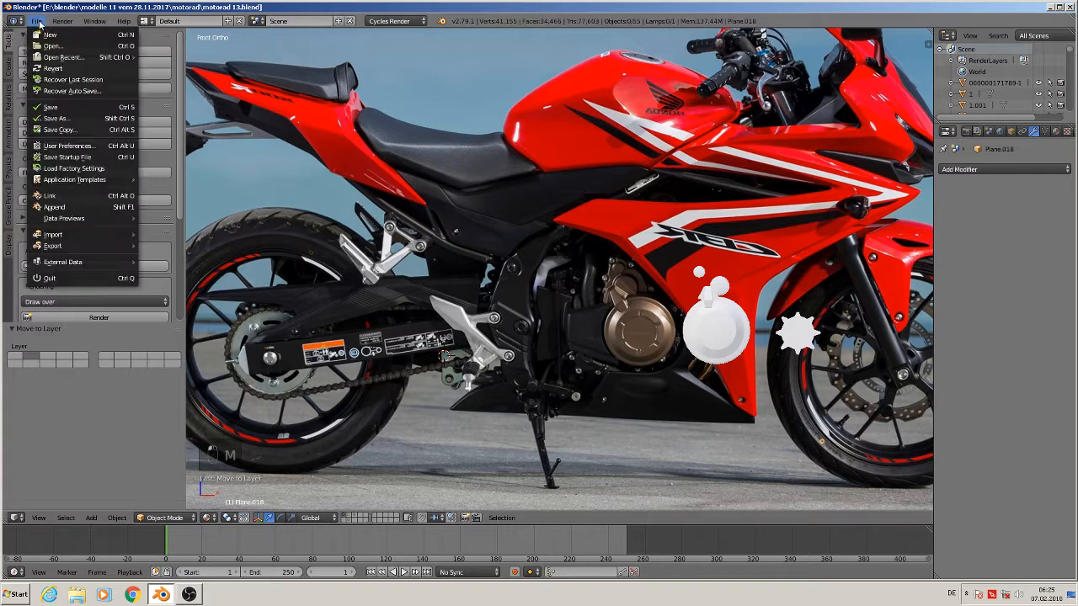
left_click(88, 107)
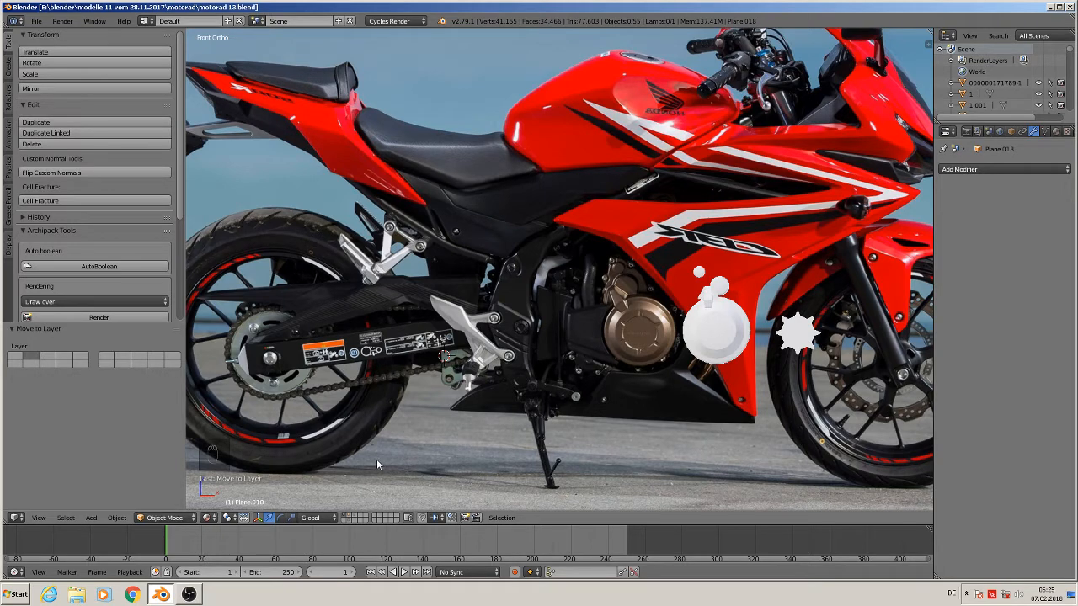
Add a mesh circle with 64 vertices at the hub of the motorcycle's rear wheel
scroll(324, 445, "up", 1)
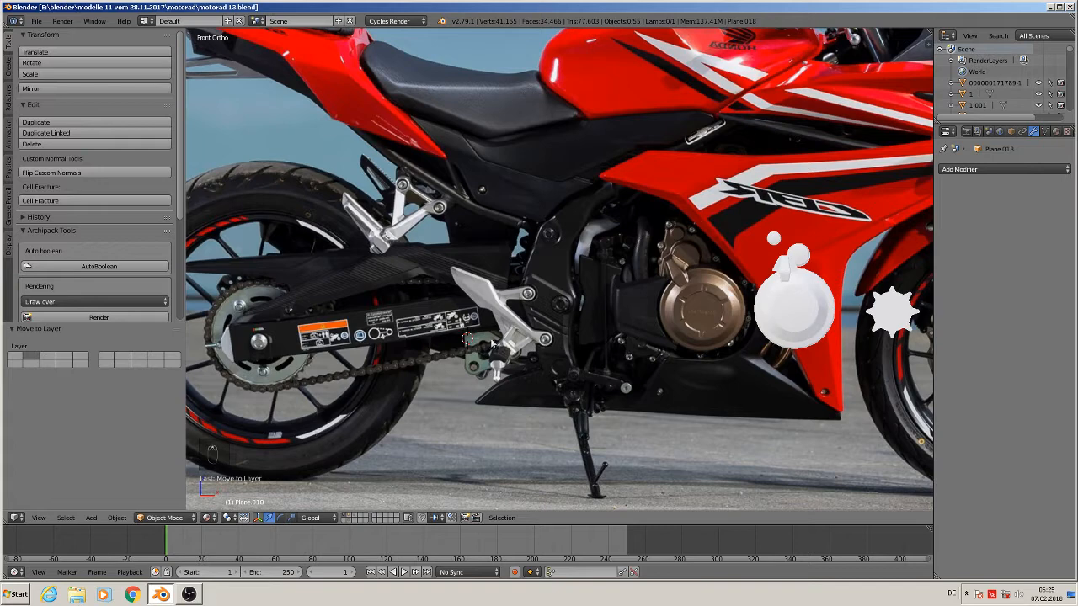
middle_click_drag(544, 342, 791, 227, "shift")
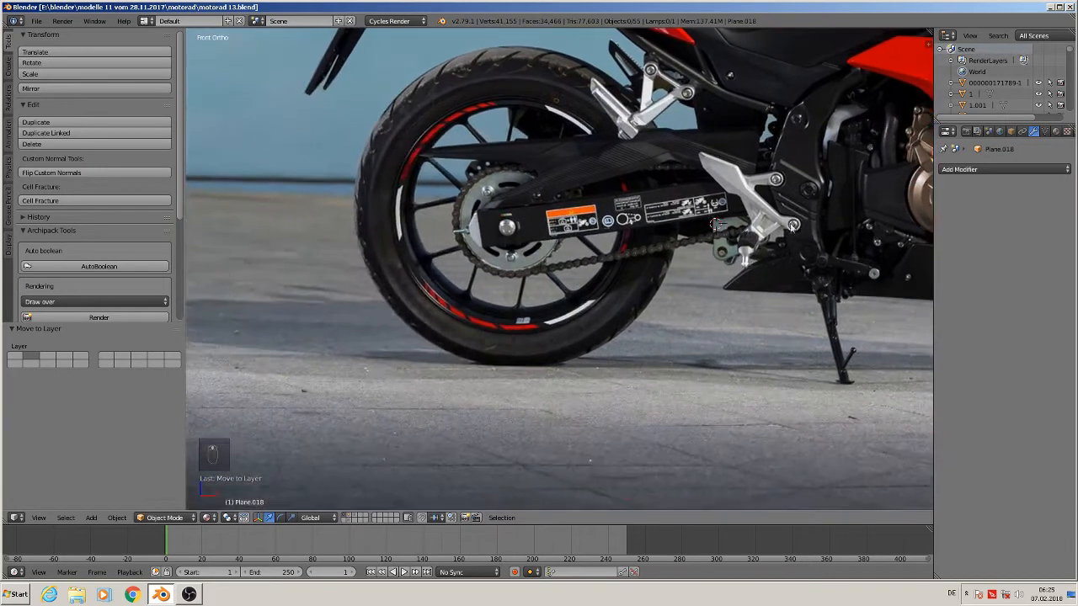
middle_click_drag(541, 279, 570, 321, "shift")
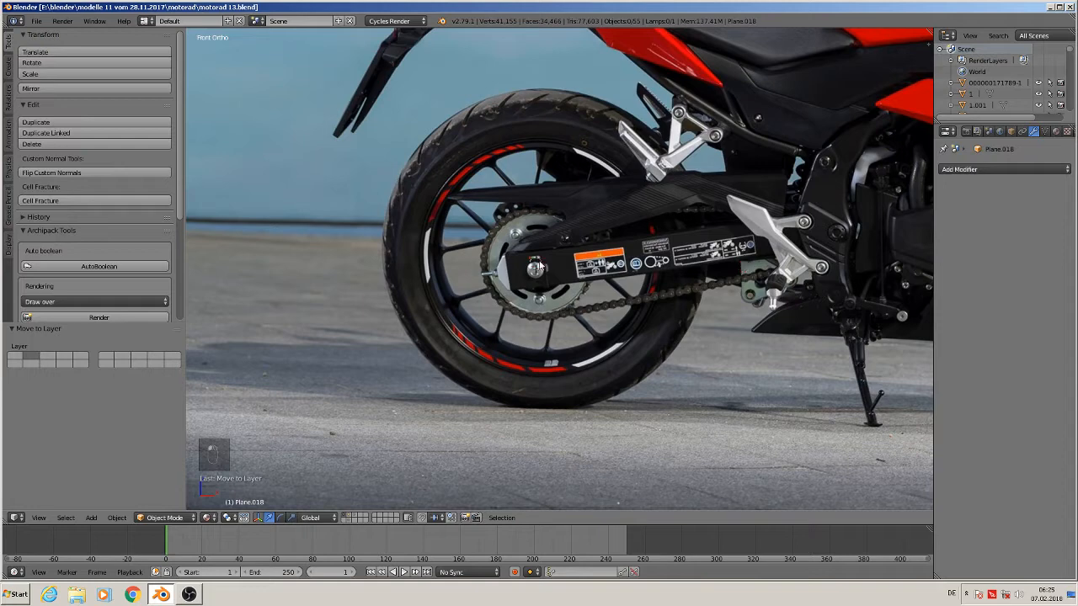
left_click(85, 519)
mouse_move(104, 506)
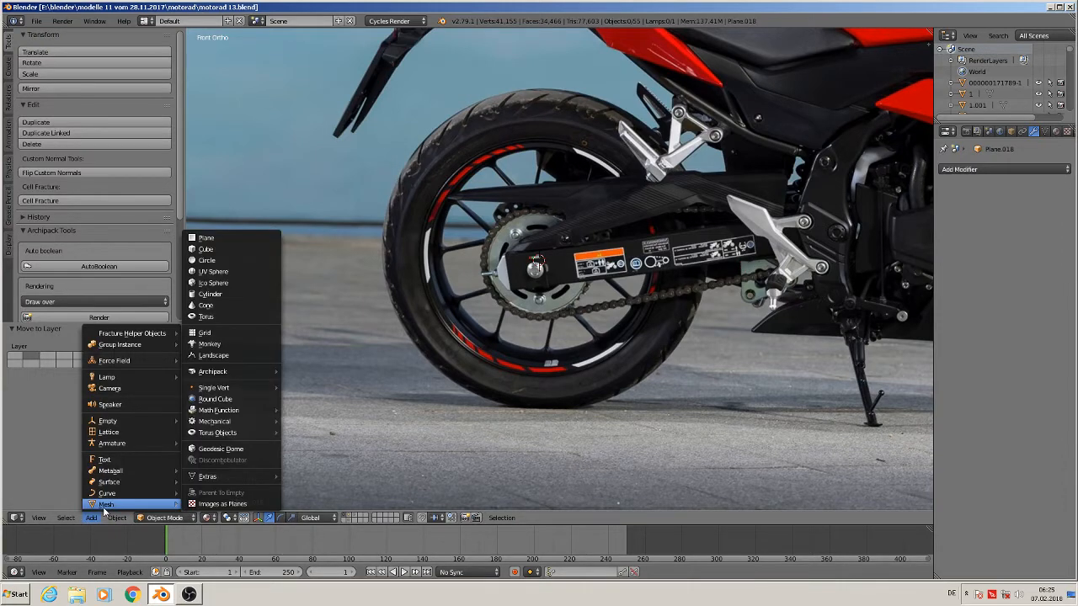
left_click(94, 521)
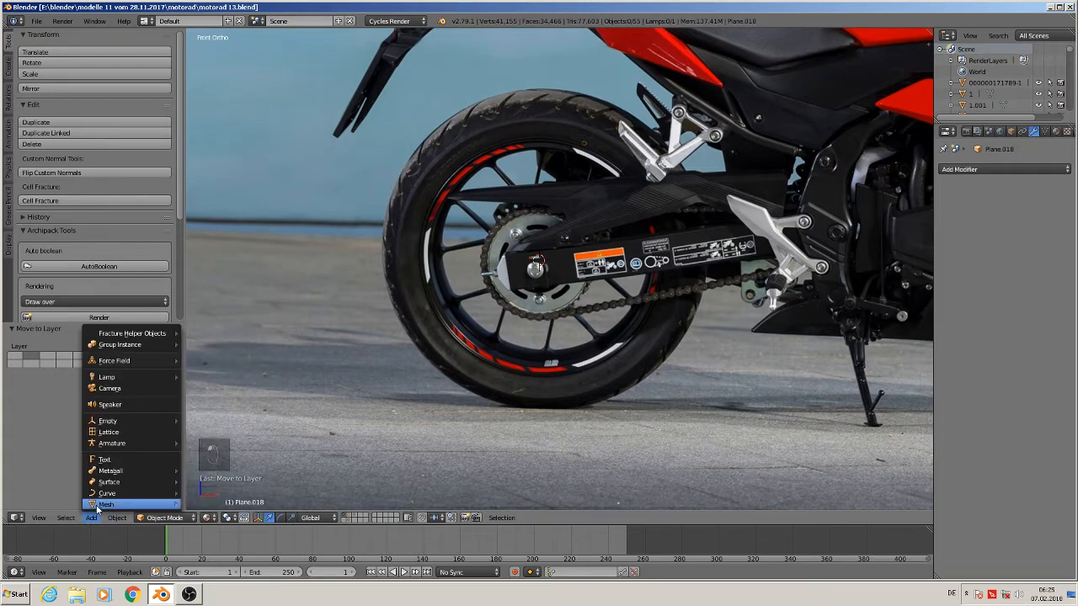
mouse_move(99, 506)
left_click(233, 263)
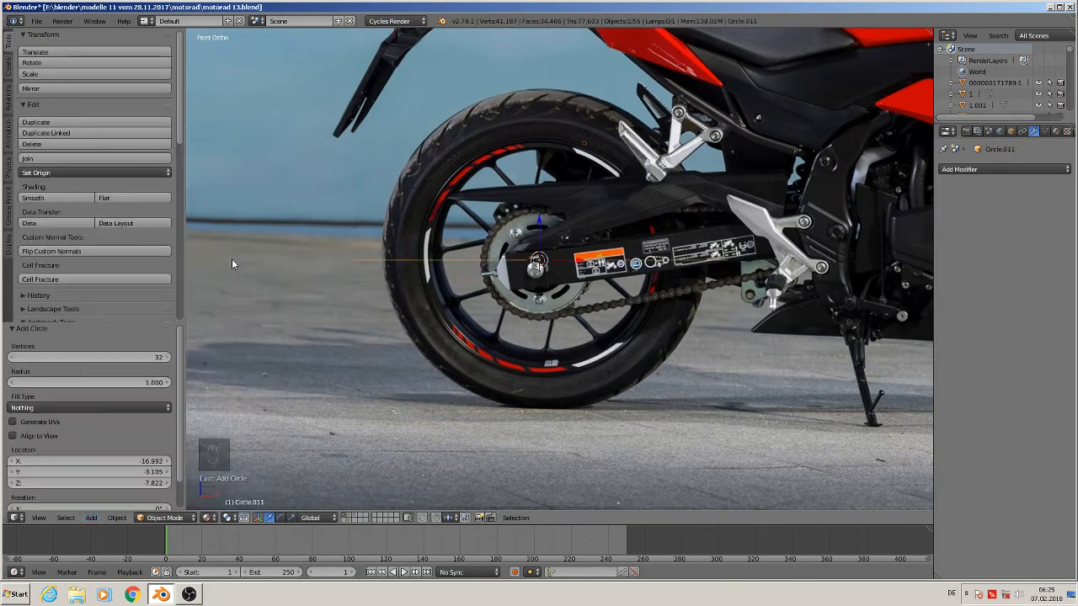
left_click(114, 358)
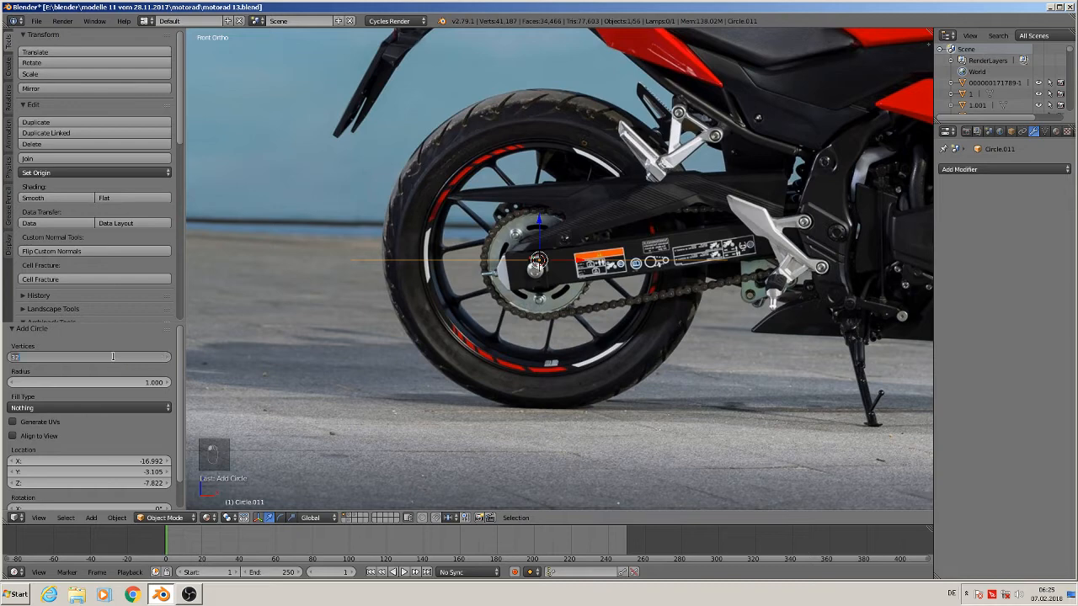
type("64")
key("Return")
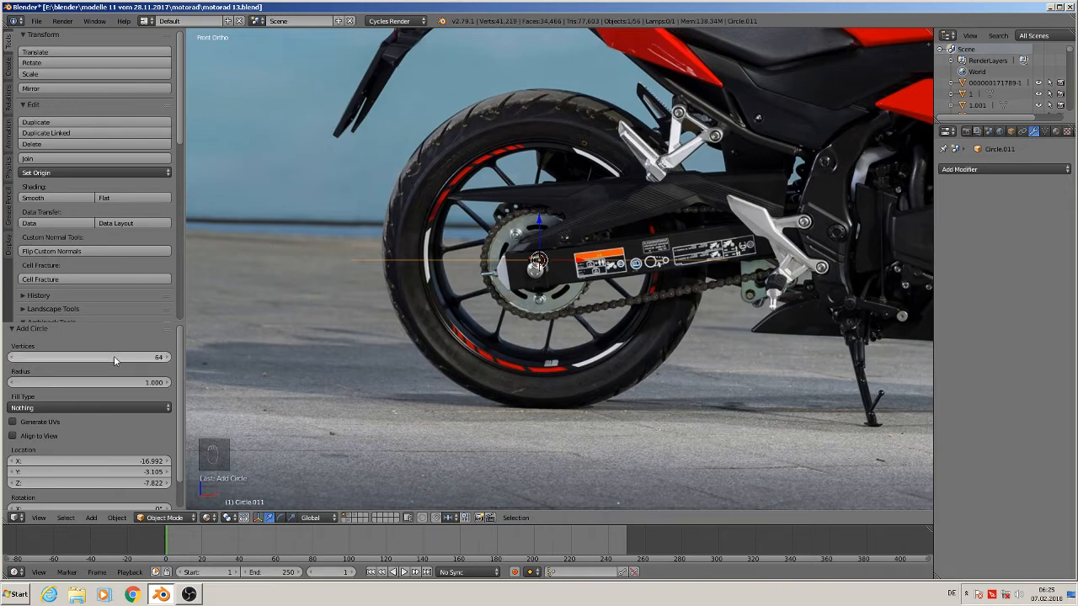
Rotate the new mesh circle 90° about the X axis so it faces the rear wheel
type("r")
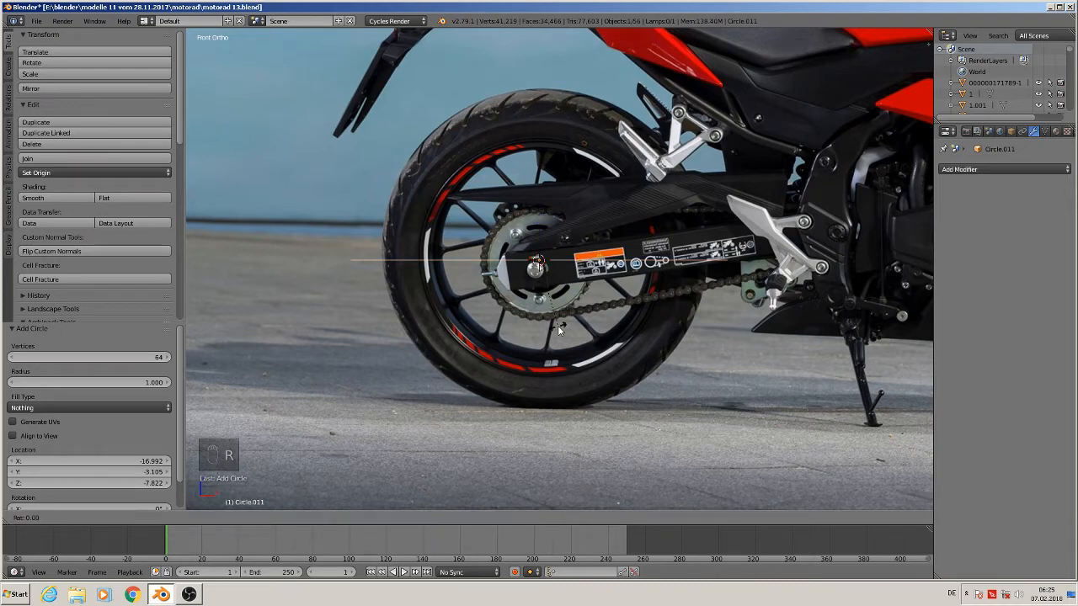
type("x90")
key("Return")
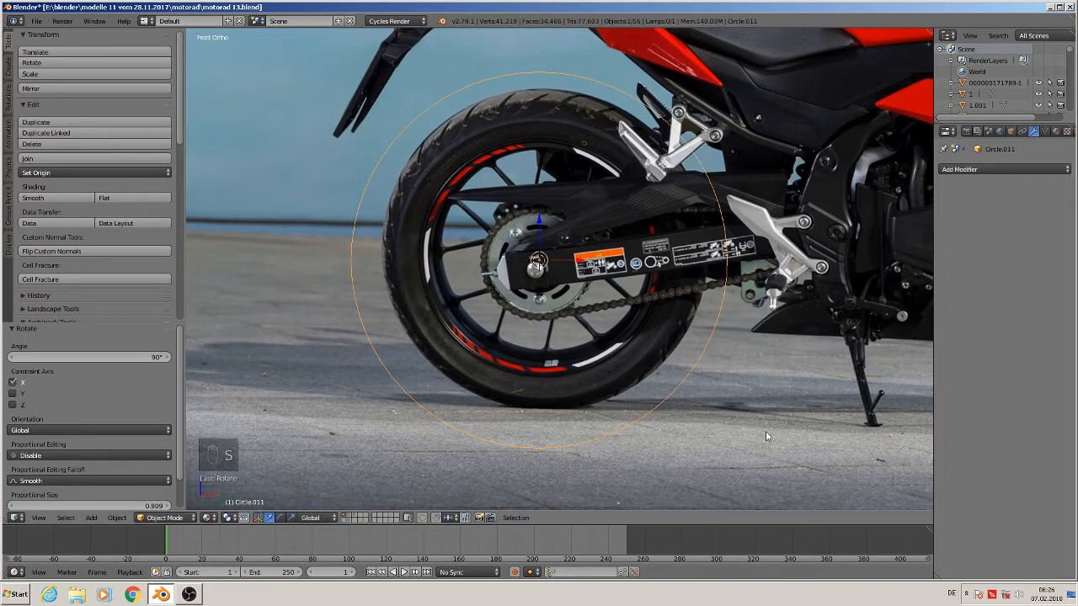
Scale the mesh circle by about 0.739 and raise it about 0.057 along Z to fit the rear tyre
key("s")
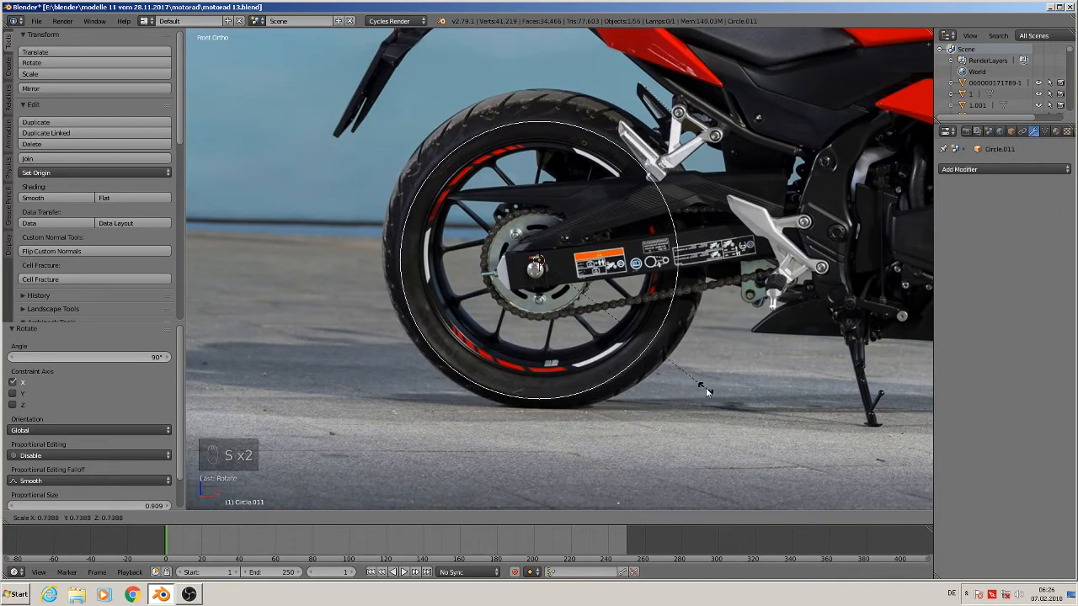
left_click(706, 388)
key("g")
key("z")
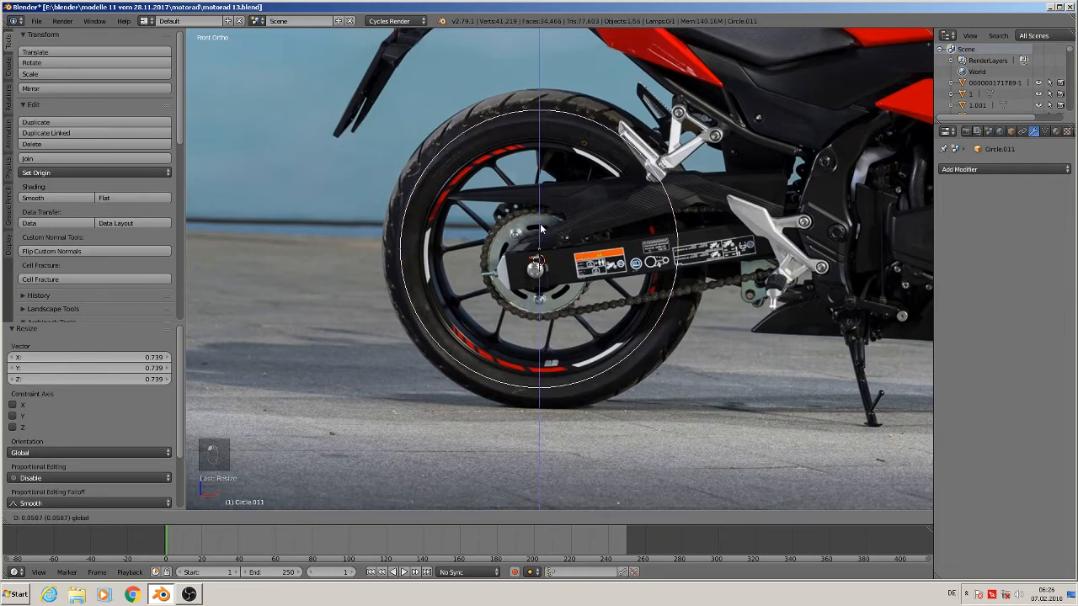
left_click(541, 230)
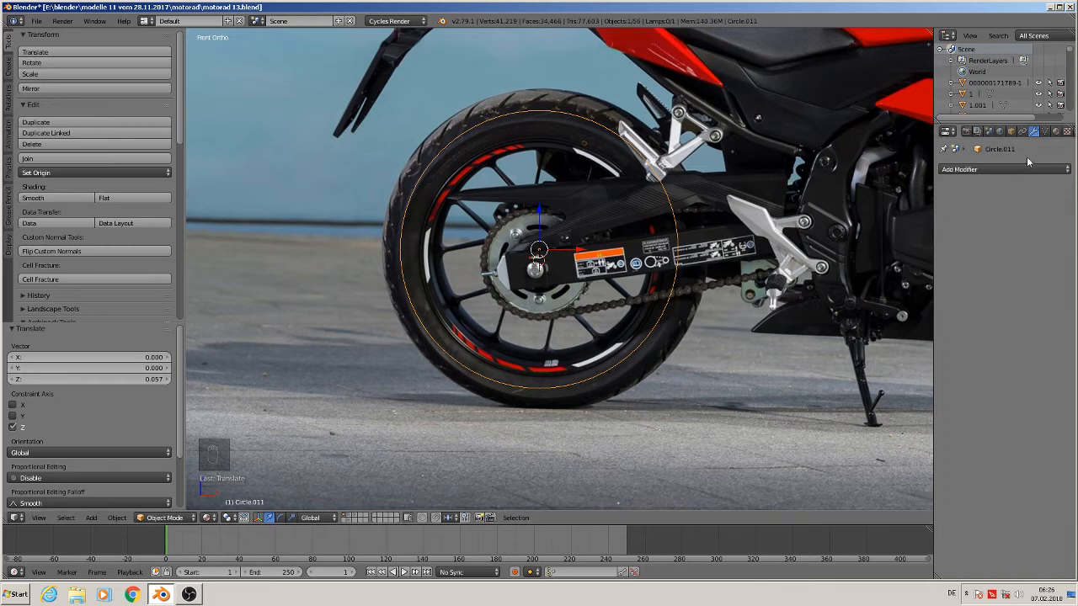
Delete the mesh circle from the rear wheel
key("Tab")
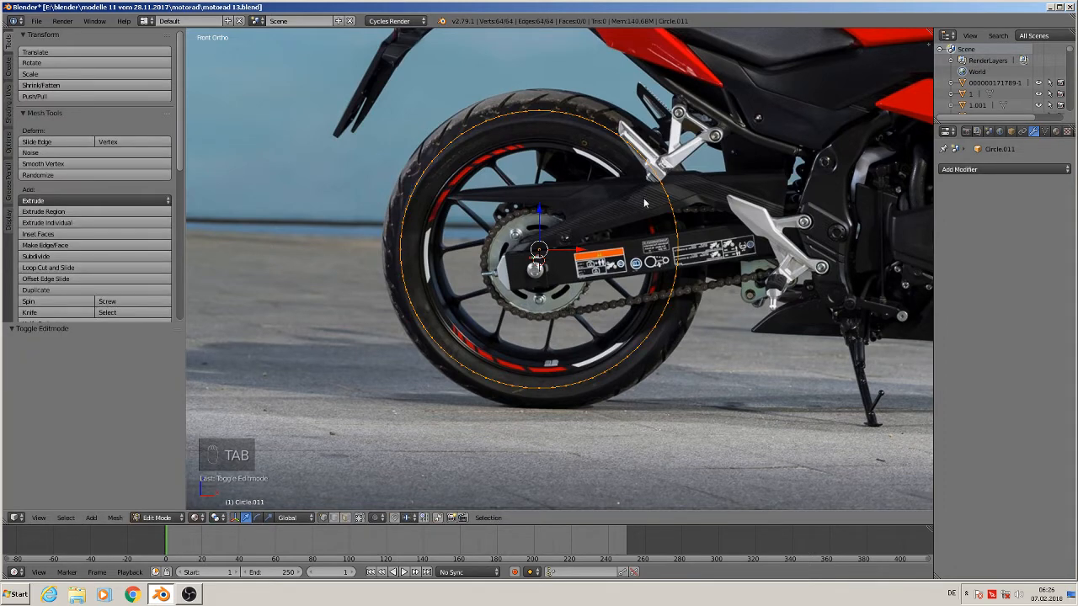
key("Tab")
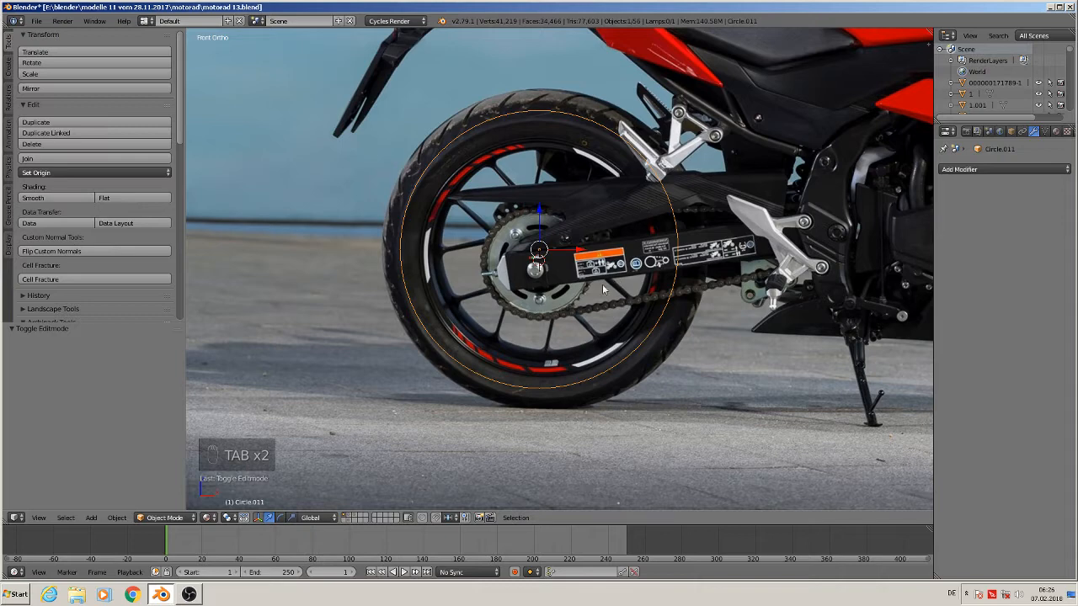
key("x")
key("x")
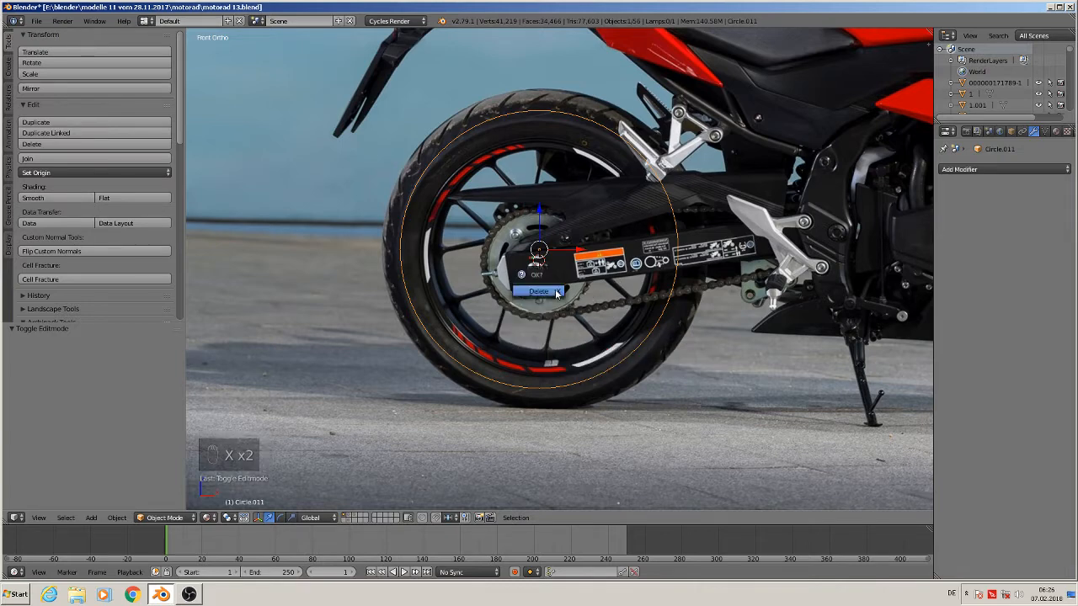
left_click(556, 293)
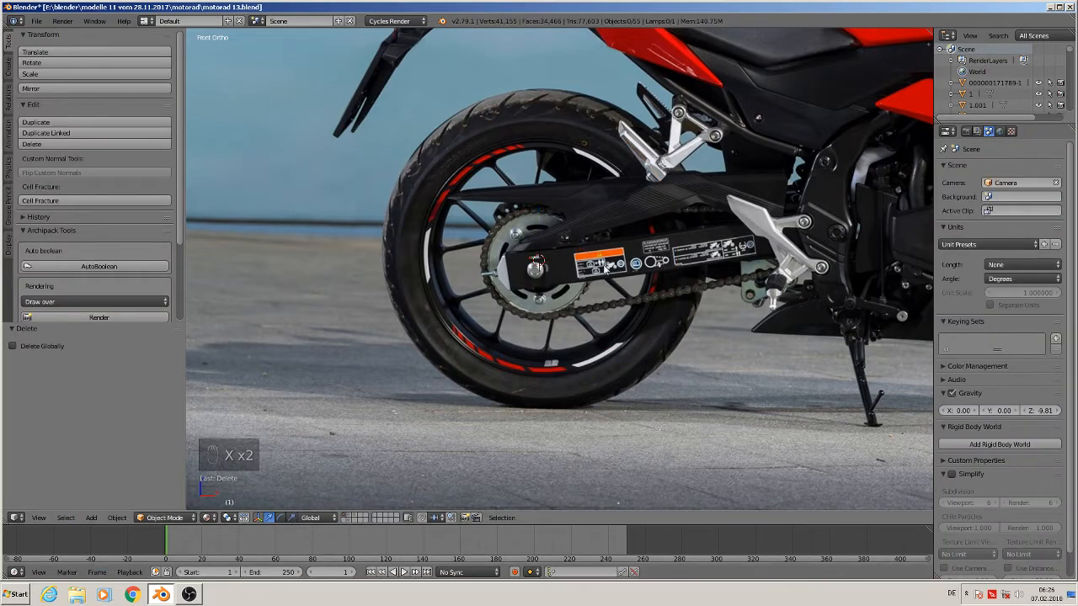
Add a Bezier circle curve at the rear wheel hub
left_click(91, 517)
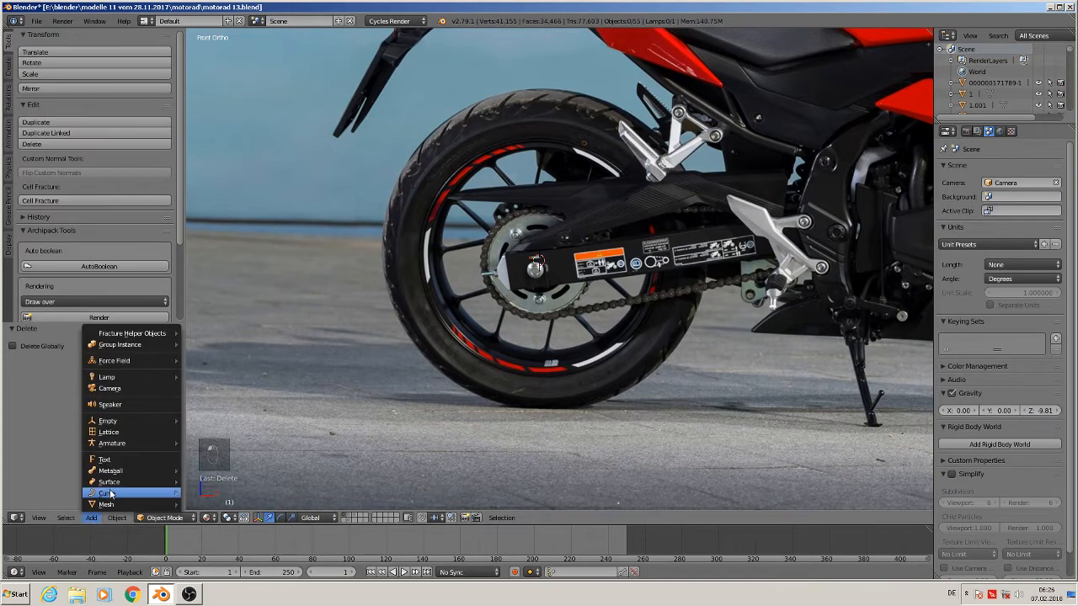
mouse_move(110, 495)
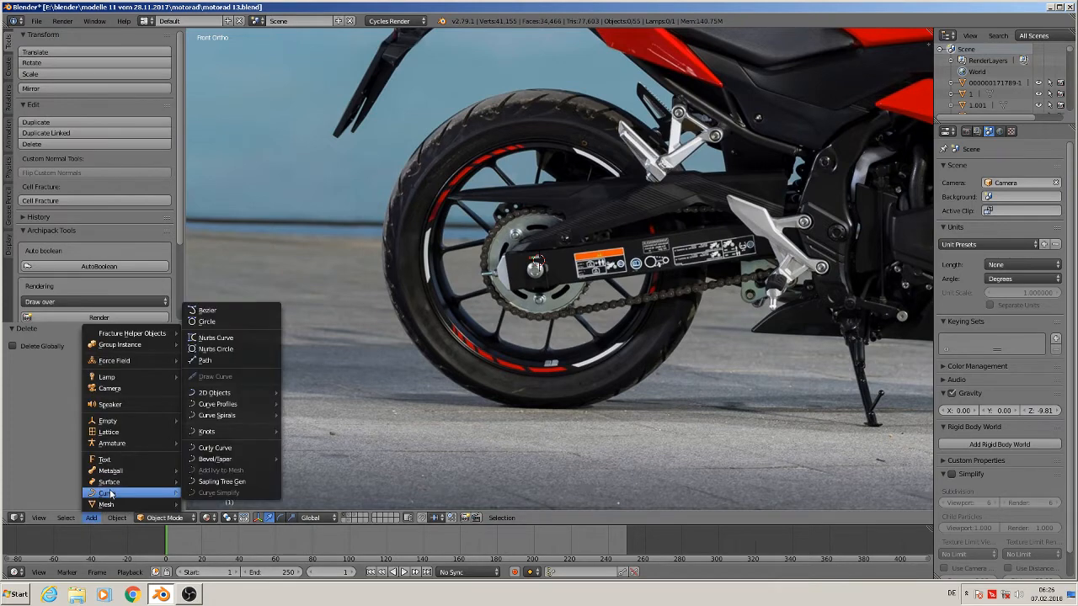
left_click(218, 322)
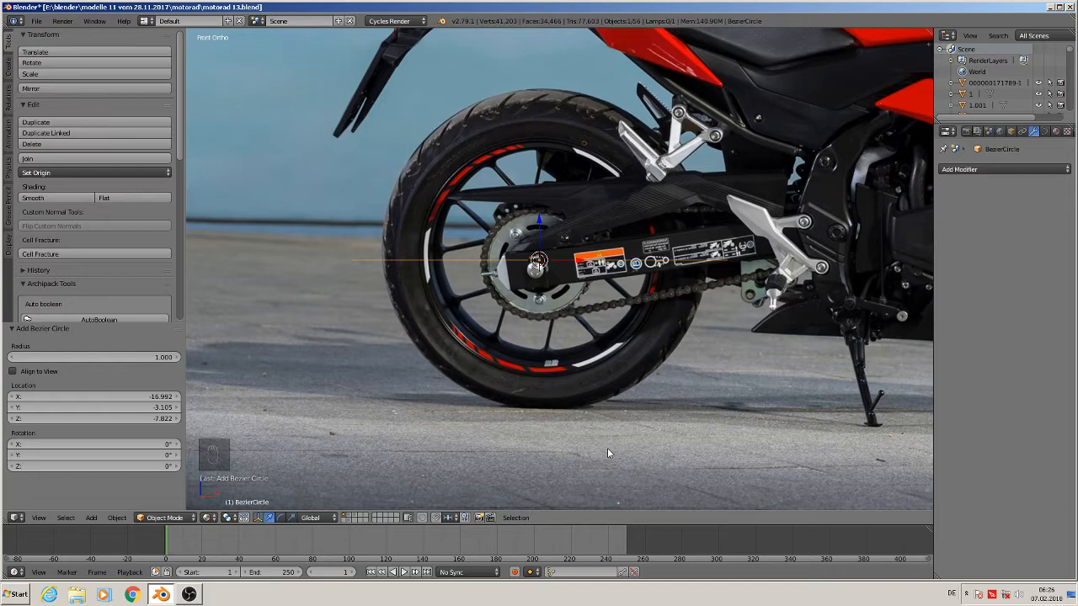
Rotate the Bezier circle 90° about the X axis and scale it by about 0.732 to follow the middle of the tyre
key("r")
key("x")
key("9")
key("0")
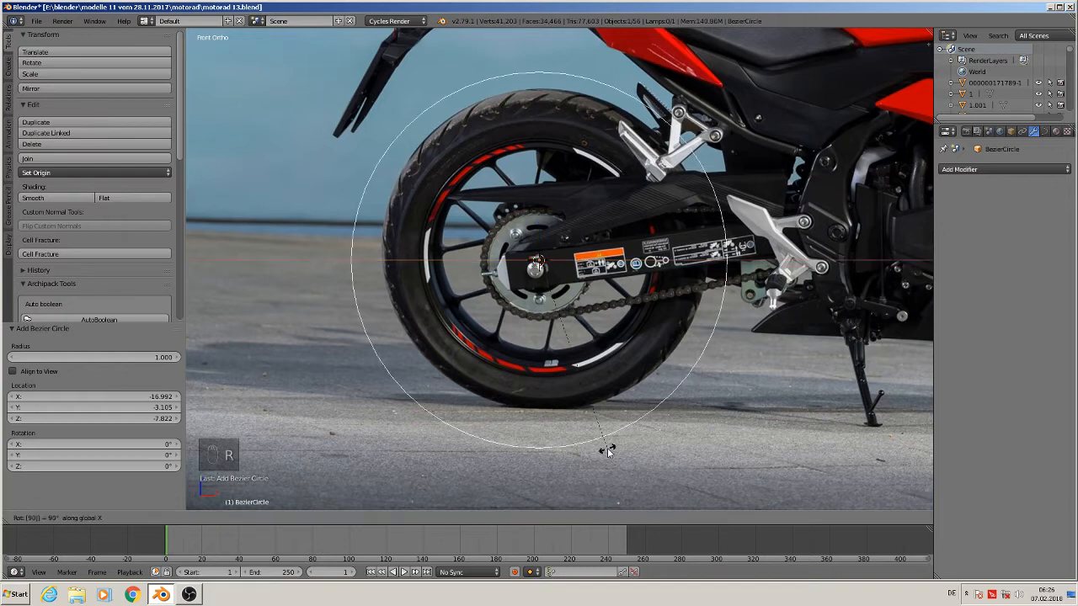
left_click(608, 452)
key("s")
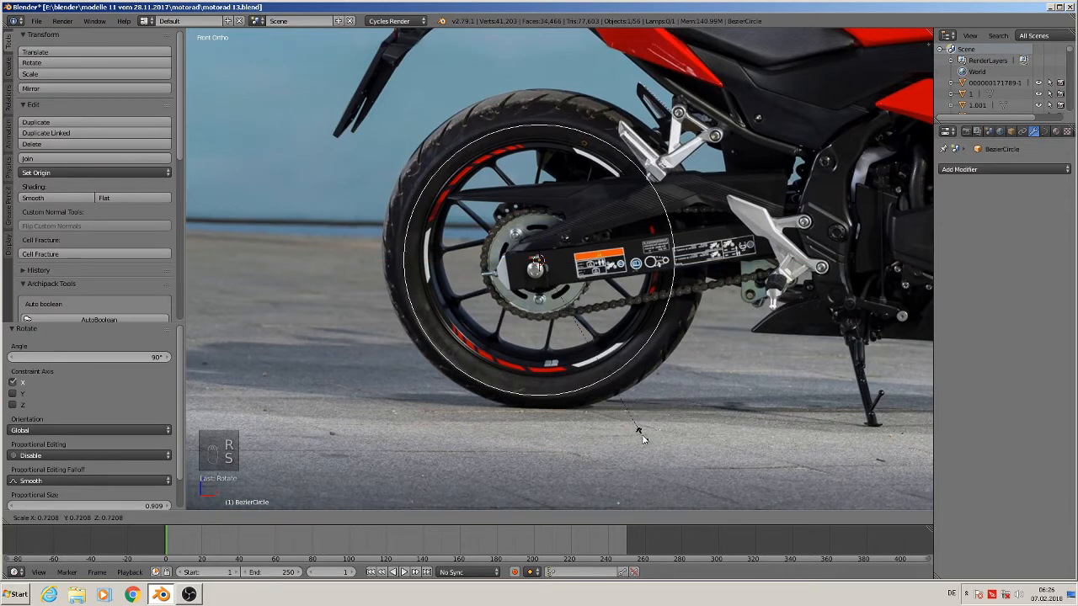
left_click(643, 437)
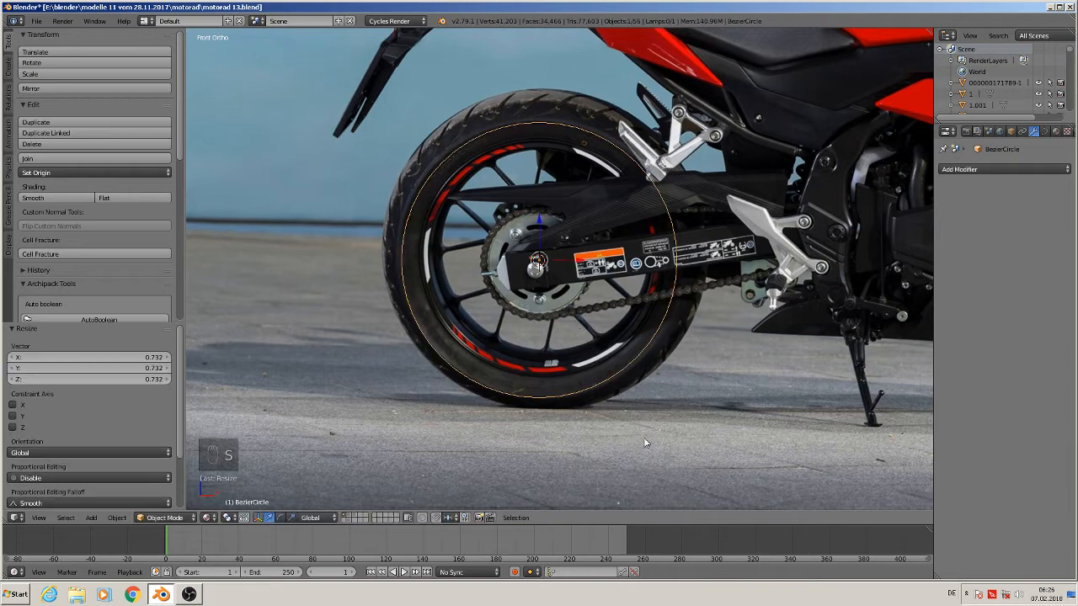
Set the Bezier circle's fill to Full and its bevel depth to 0.193 to give the tyre its thickness
left_click(1045, 131)
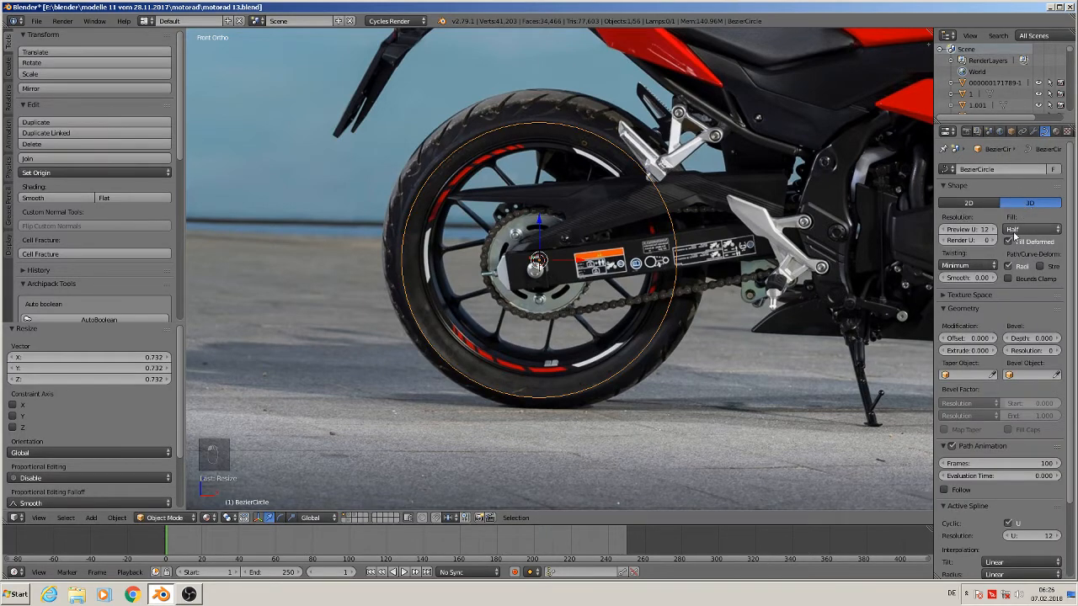
left_click(1017, 230)
left_click(1016, 217)
left_click_drag(1036, 339, 1070, 339)
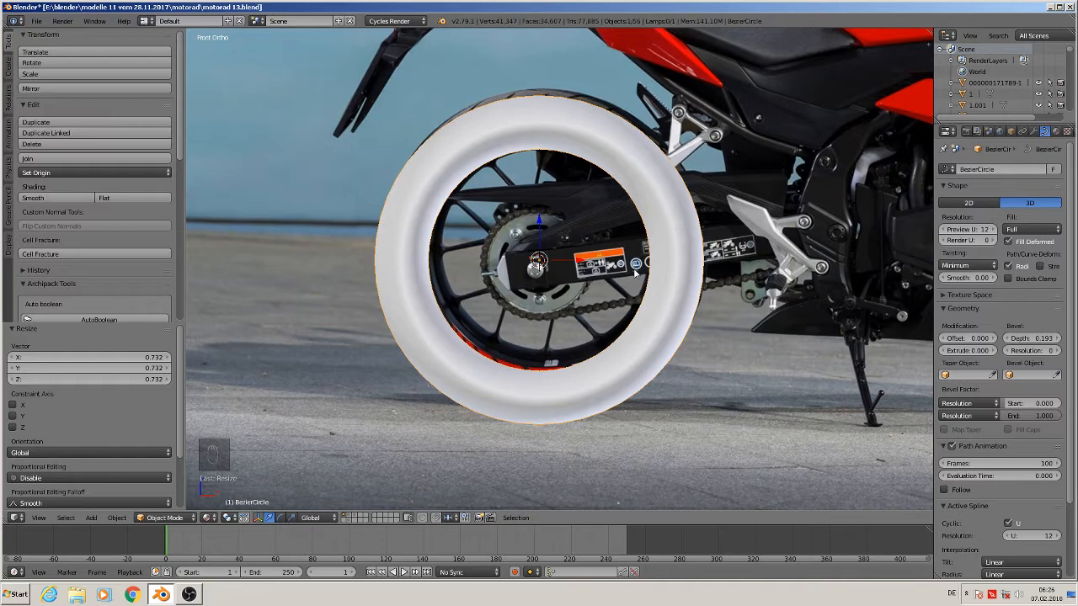
Align the tyre ring with the photographed rear wheel by moving it about 0.042 along Z and 0.015 along X
key("g")
key("z")
left_click(546, 214)
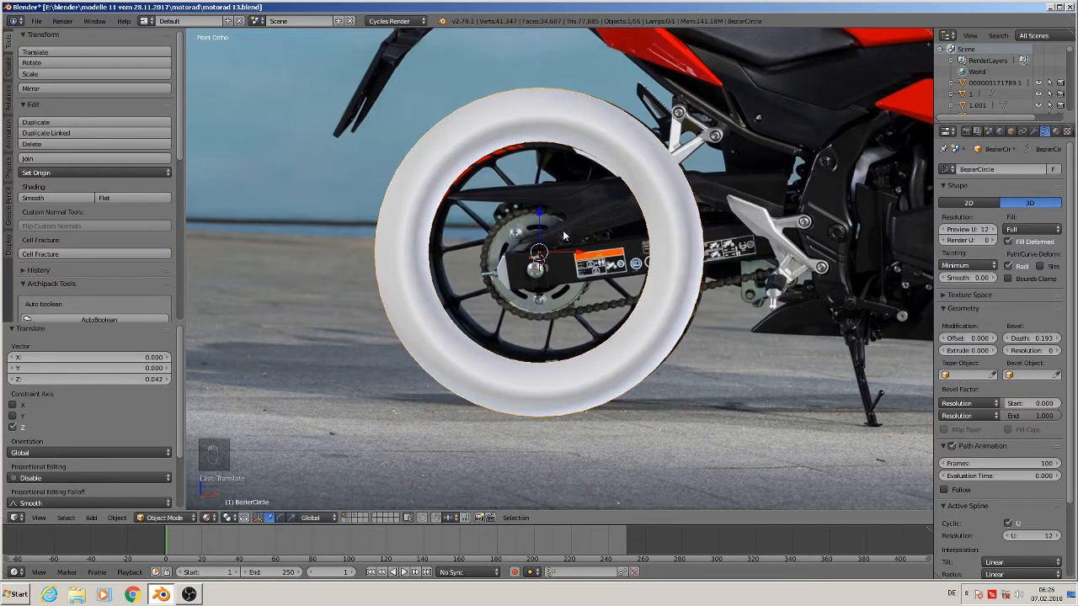
key("g")
key("x")
left_click(577, 253)
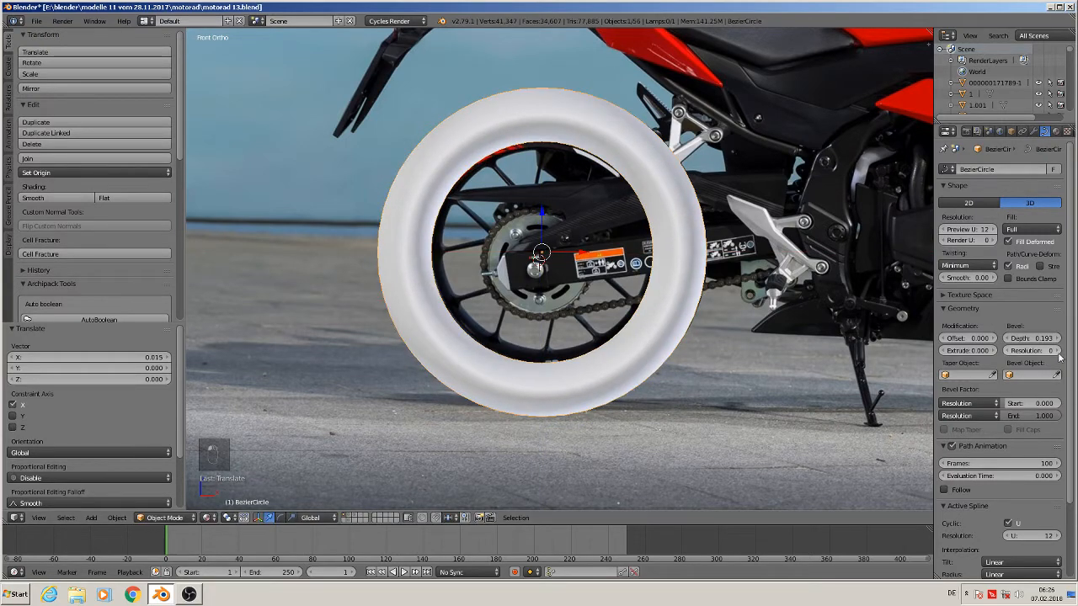
Set the tyre ring's bevel resolution to 3 and move the ring about -1.156 along Y, in front of the photo
left_click(1060, 352)
left_click(1059, 353)
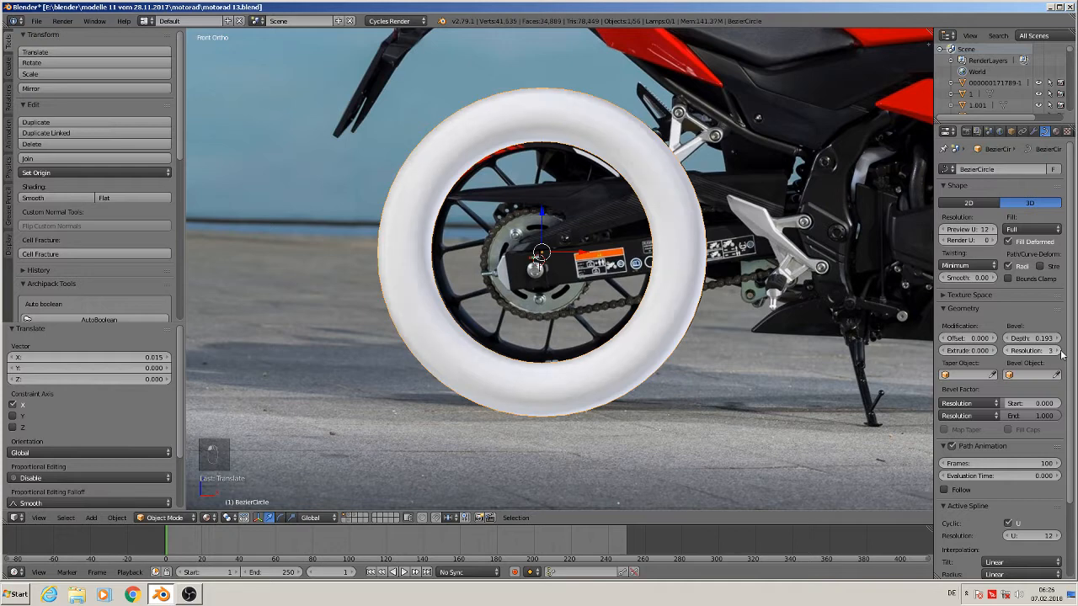
middle_click_drag(726, 387, 573, 313)
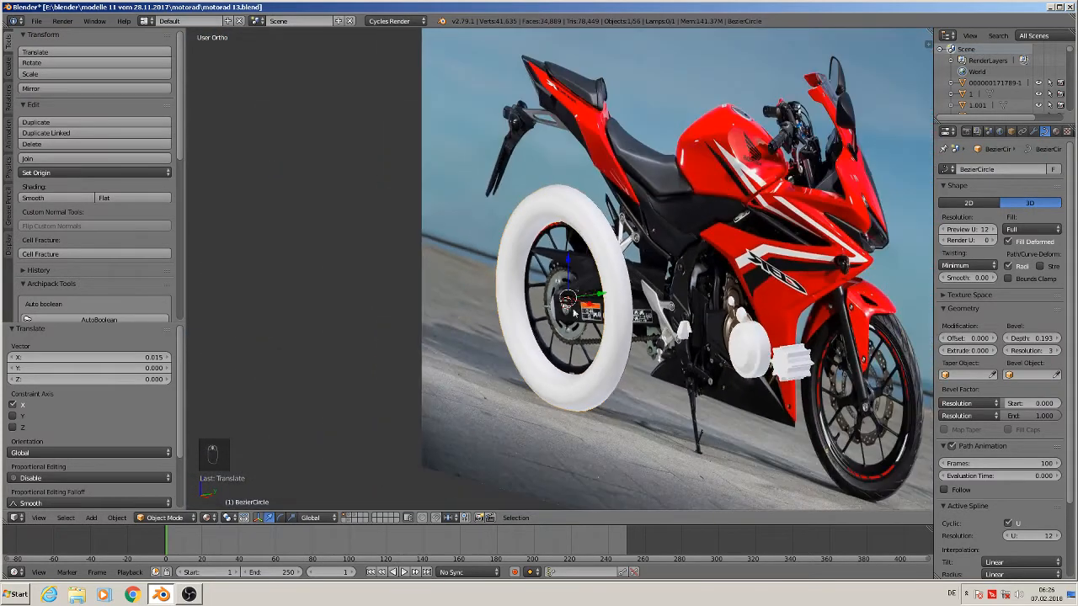
key("g")
key("y")
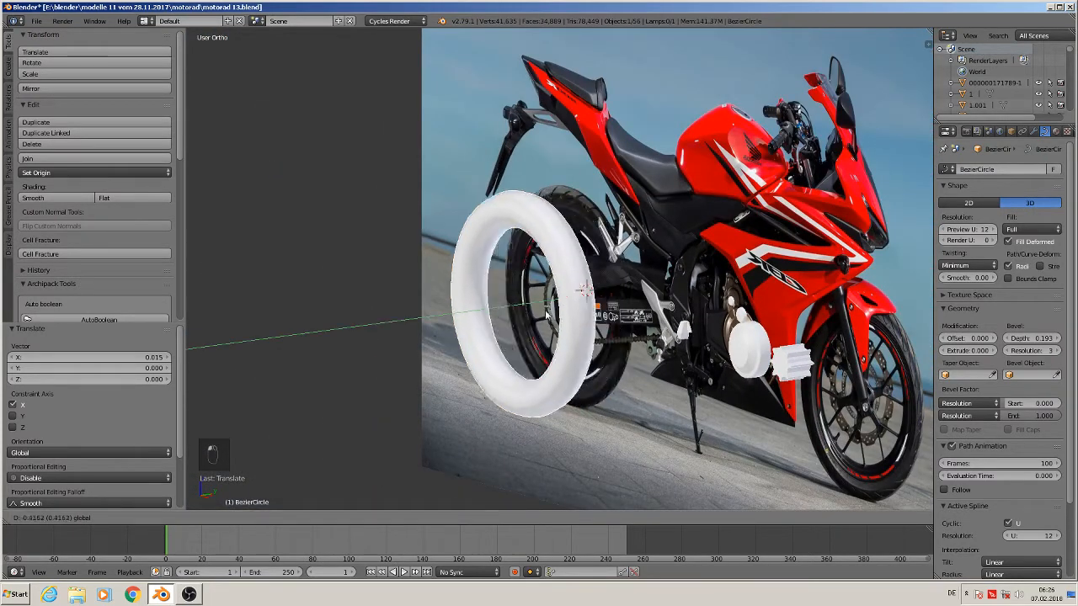
left_click(480, 335)
Set the tyre ring's bevel resolution to 6 and turn off its Path Animation
middle_click_drag(479, 335, 426, 355)
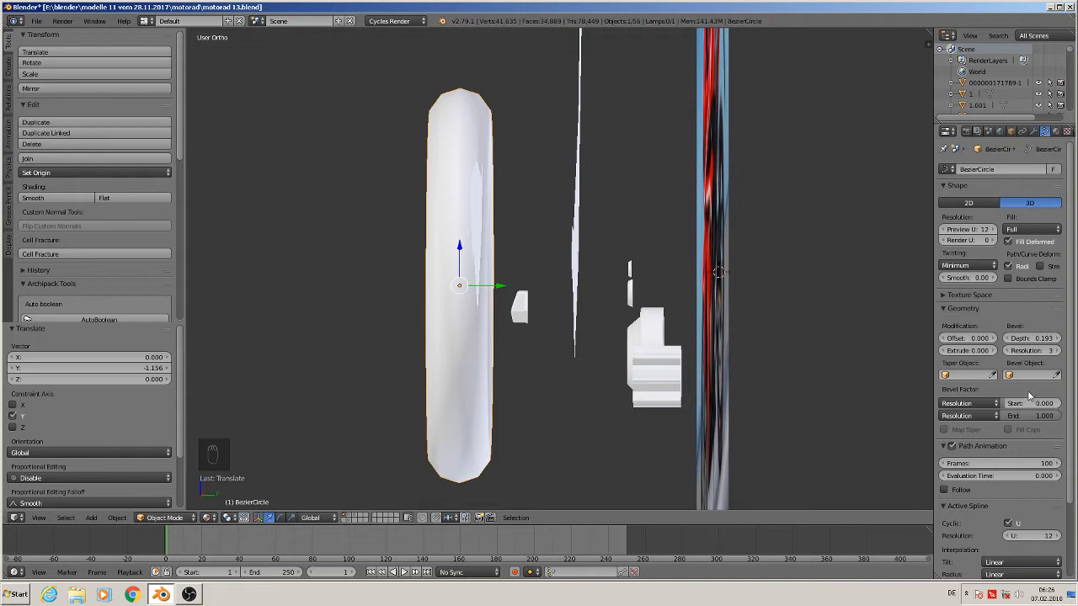
left_click(1056, 351)
left_click(1057, 350)
left_click(1056, 350)
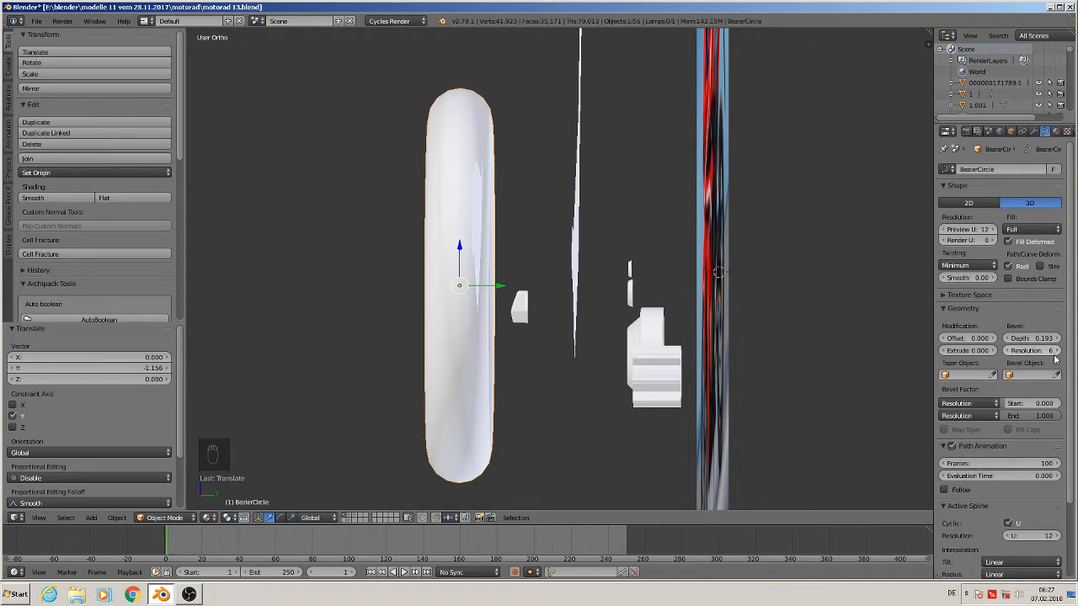
left_click(954, 446)
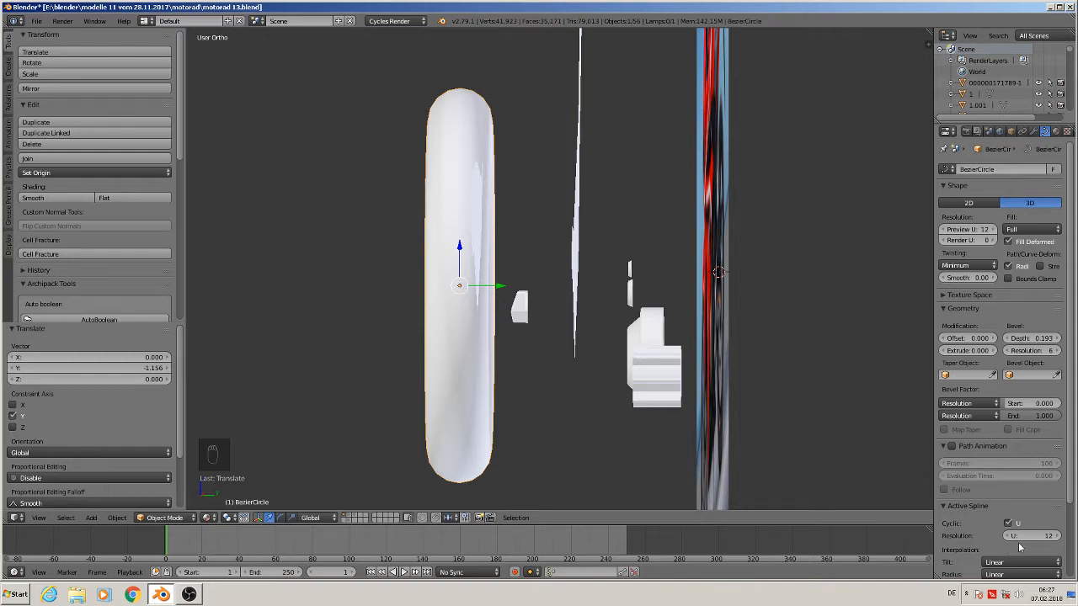
Duplicate the tyre ring and move the copy about -1.925 along Z, below the original
middle_click_drag(329, 258, 610, 302)
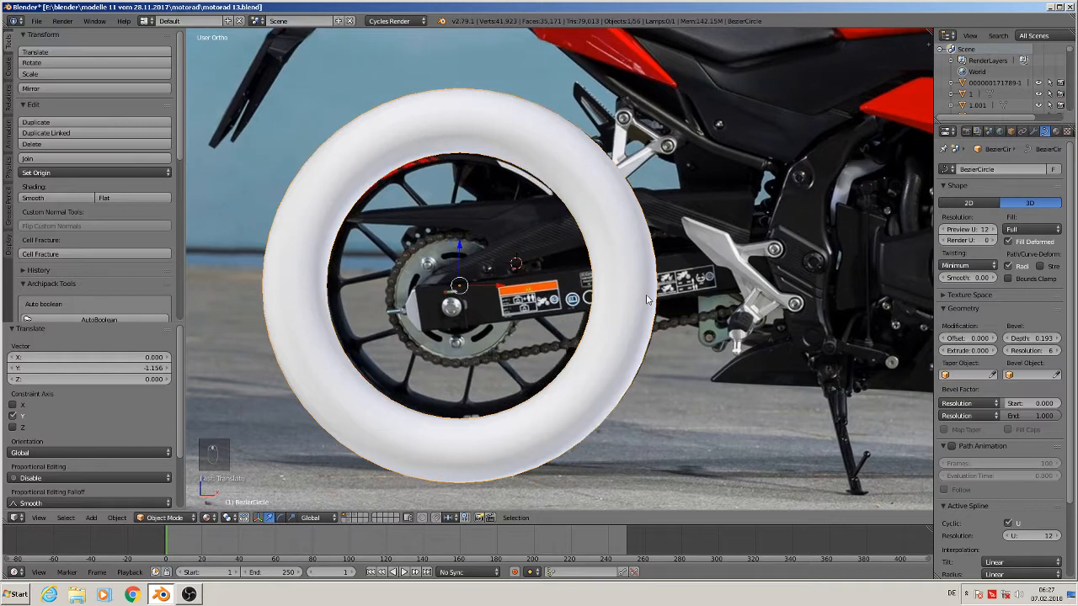
key("Tab")
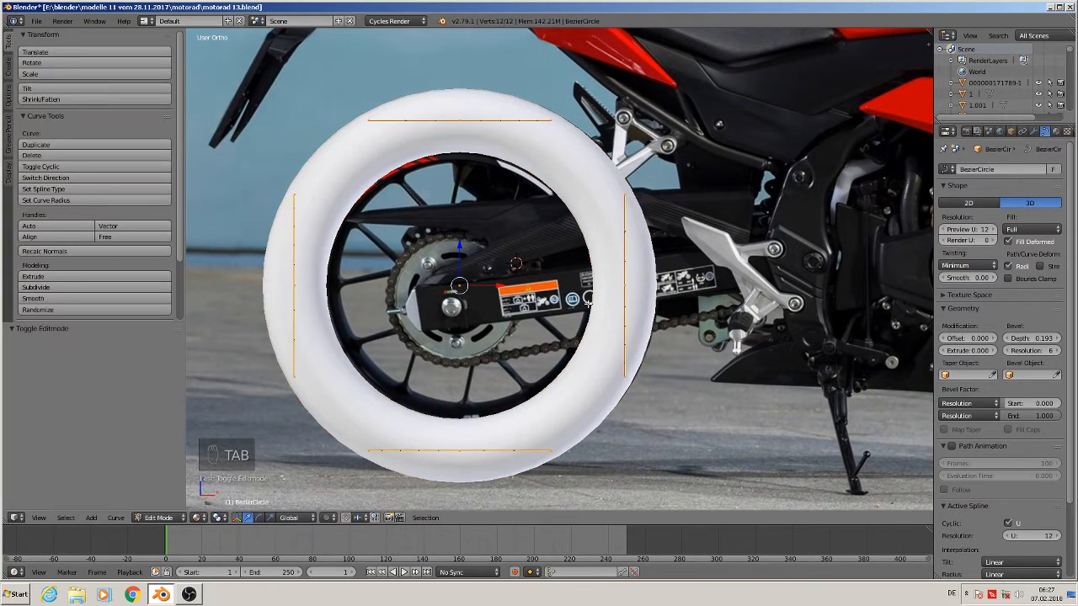
key("Tab")
middle_click_drag(587, 305, 592, 309)
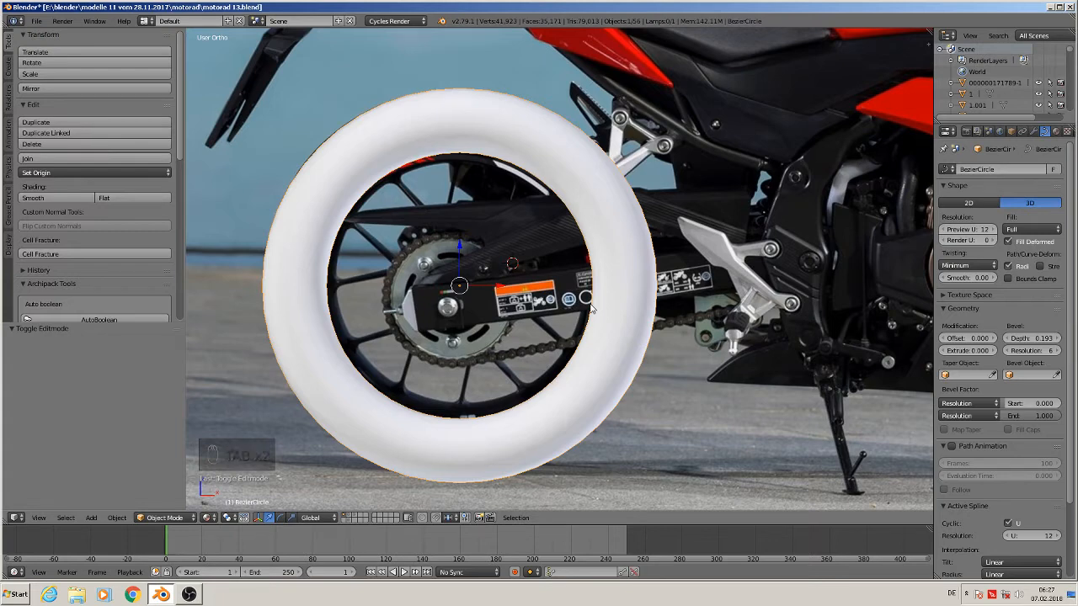
scroll(587, 305, "down", 5)
key("shift+d")
left_click(564, 321)
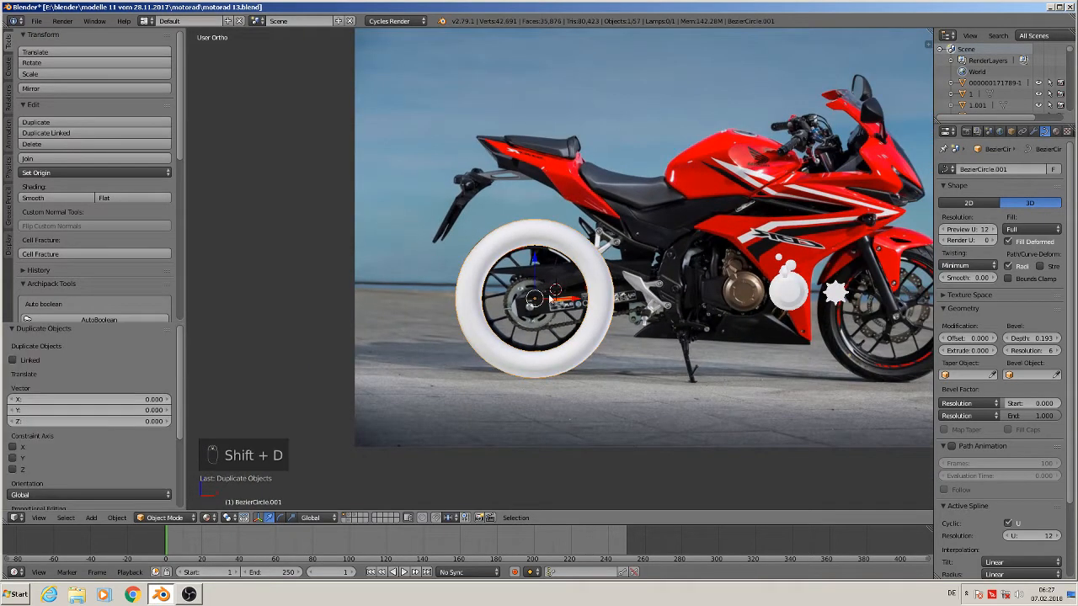
left_click_drag(534, 262, 534, 435)
middle_click_drag(604, 404, 681, 238, "shift")
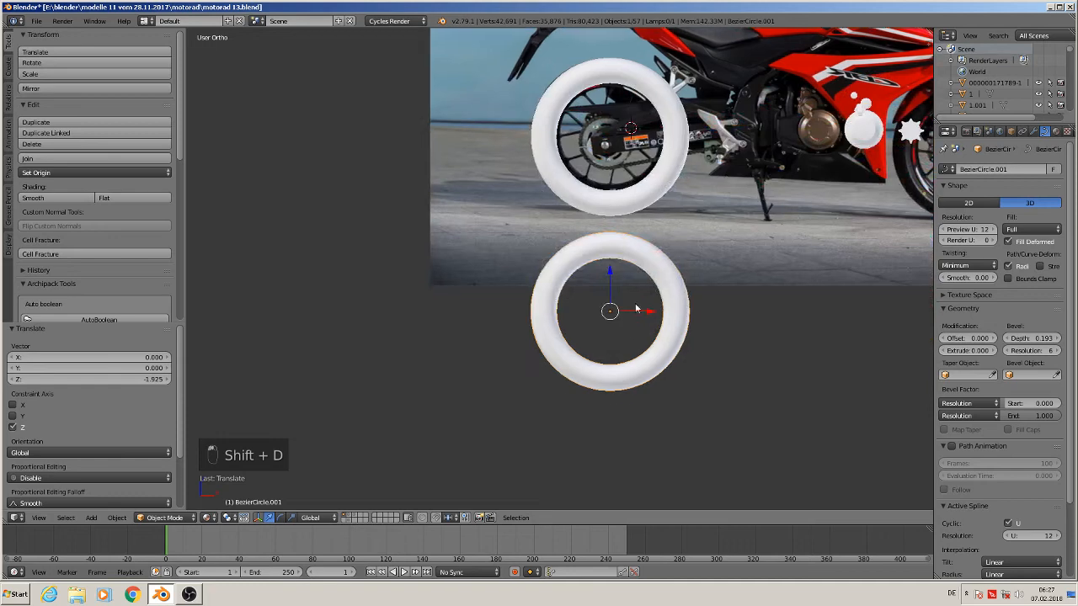
Convert the lower ring copy from a curve to a mesh and inspect its mesh structure
key("alt+c")
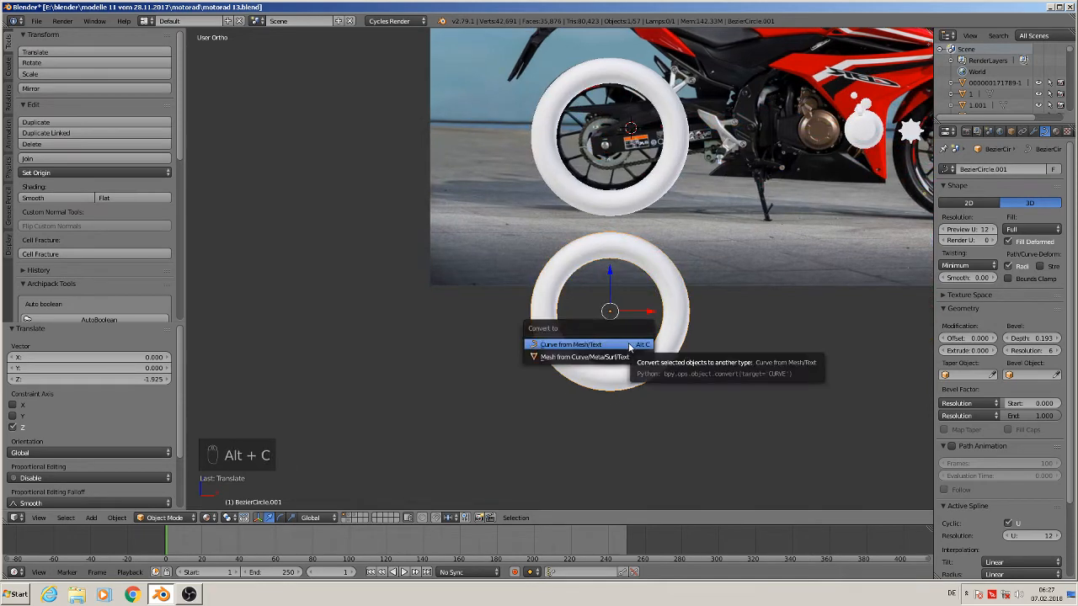
left_click(622, 359)
key("Tab")
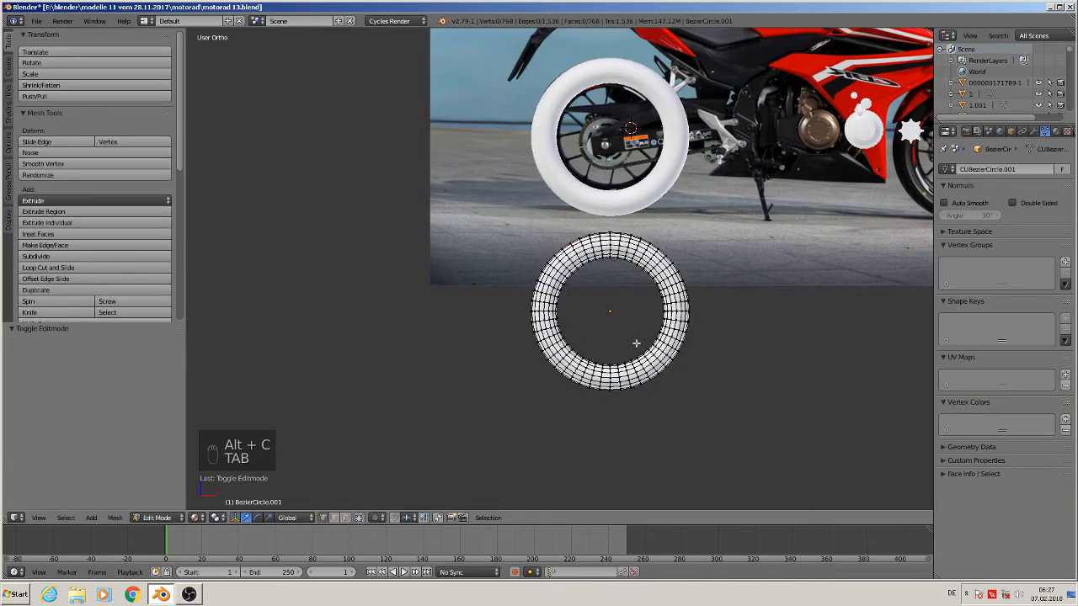
scroll(637, 342, "up", 2)
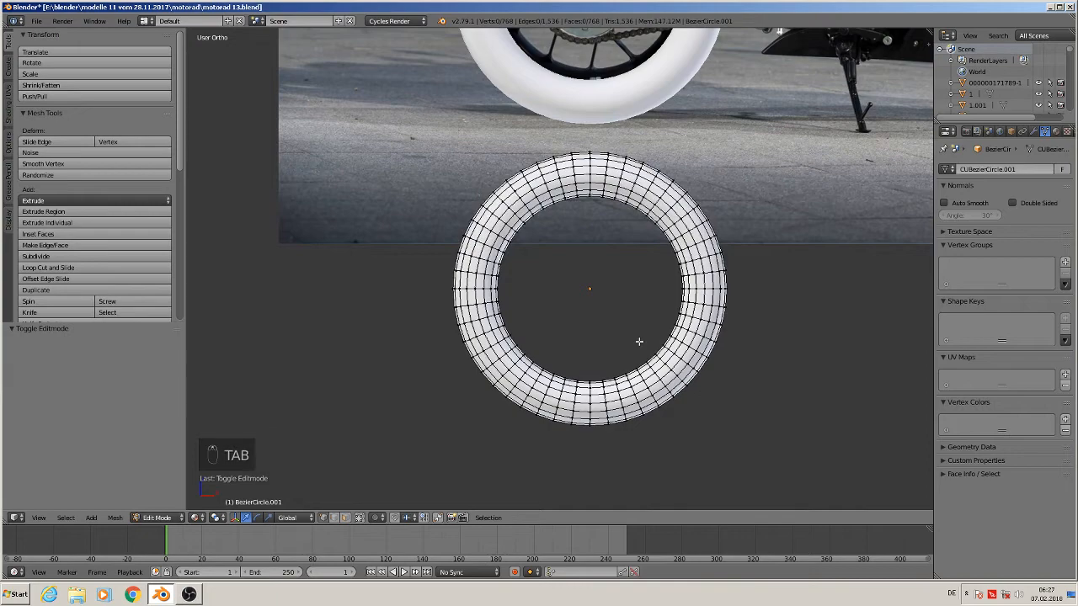
mouse_move(639, 341)
middle_mouse_down()
mouse_move(597, 354)
mouse_move(590, 339)
mouse_move(649, 341)
middle_mouse_up()
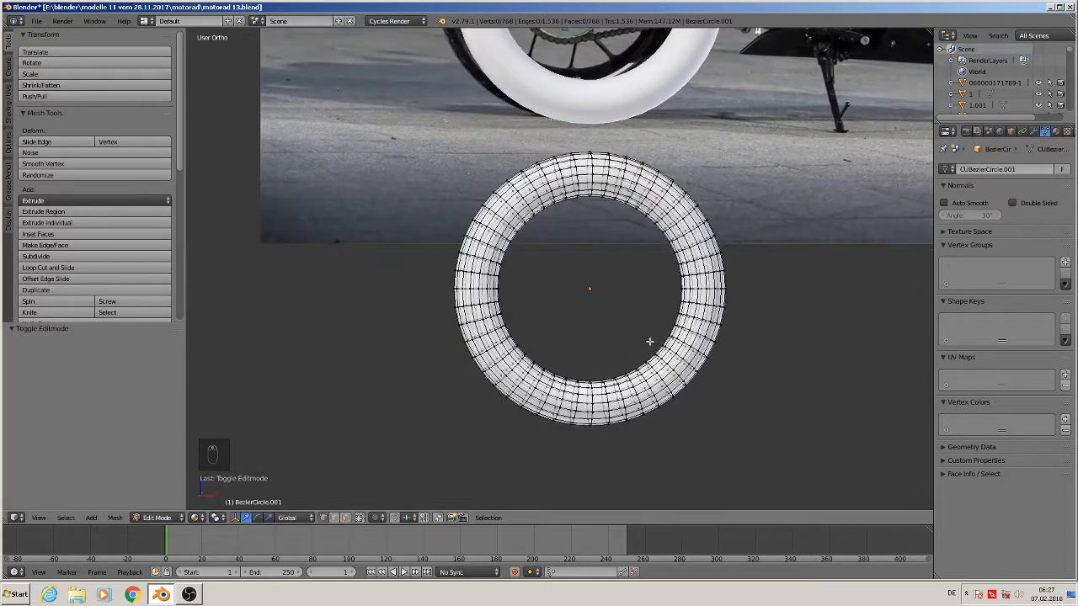
scroll(649, 341, "down", 4)
key("Tab")
Move the original curve ring in front of the rear wheel to another layer
right_click(674, 188)
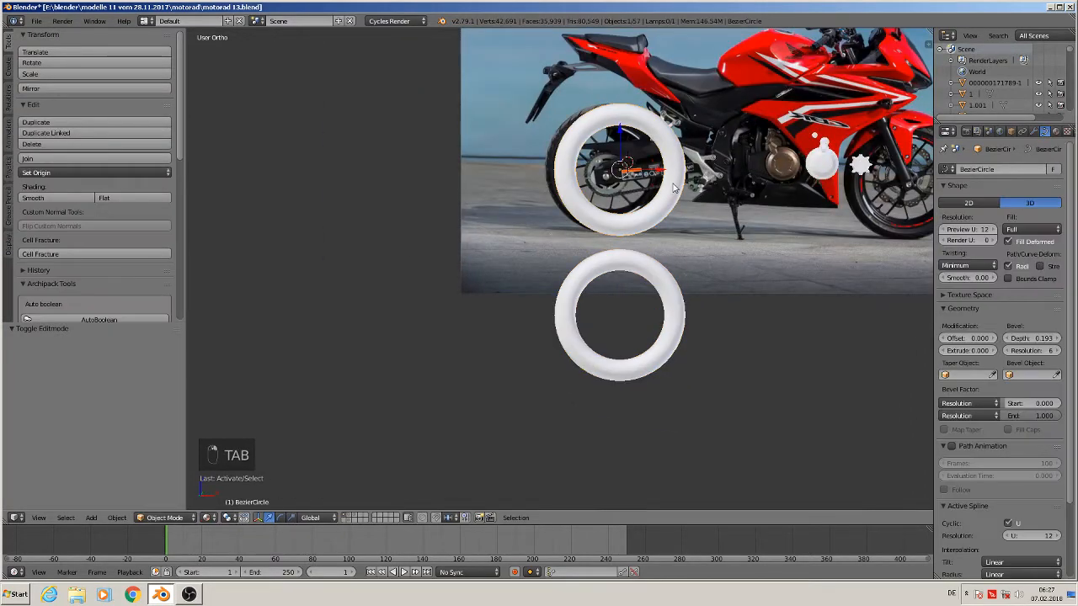
key("m")
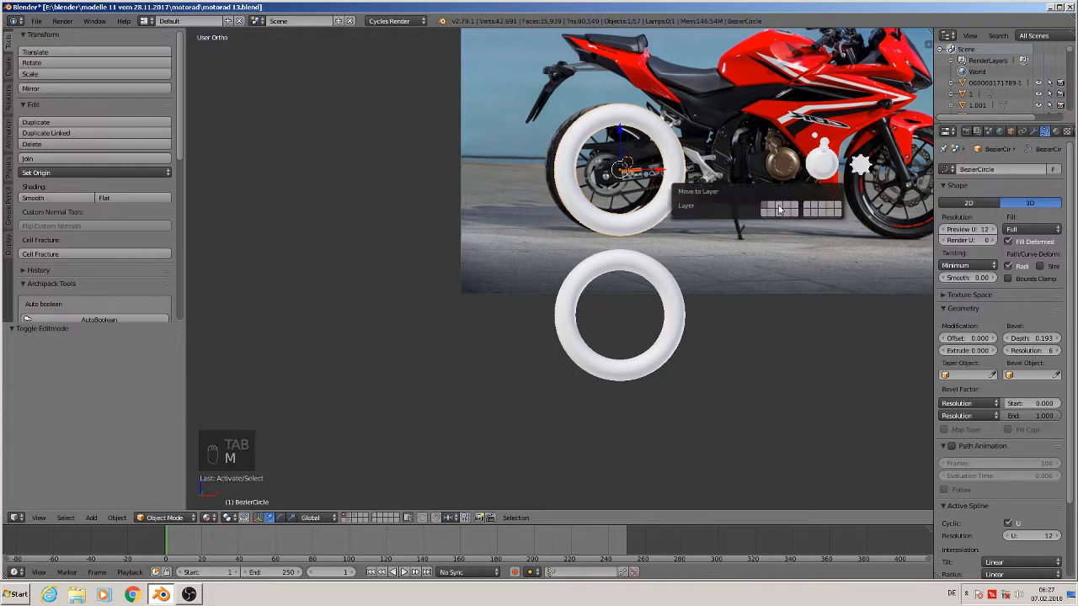
left_click(782, 210)
scroll(675, 432, "up", 1)
scroll(676, 428, "up", 3)
middle_click_drag(640, 263, 673, 538, "shift")
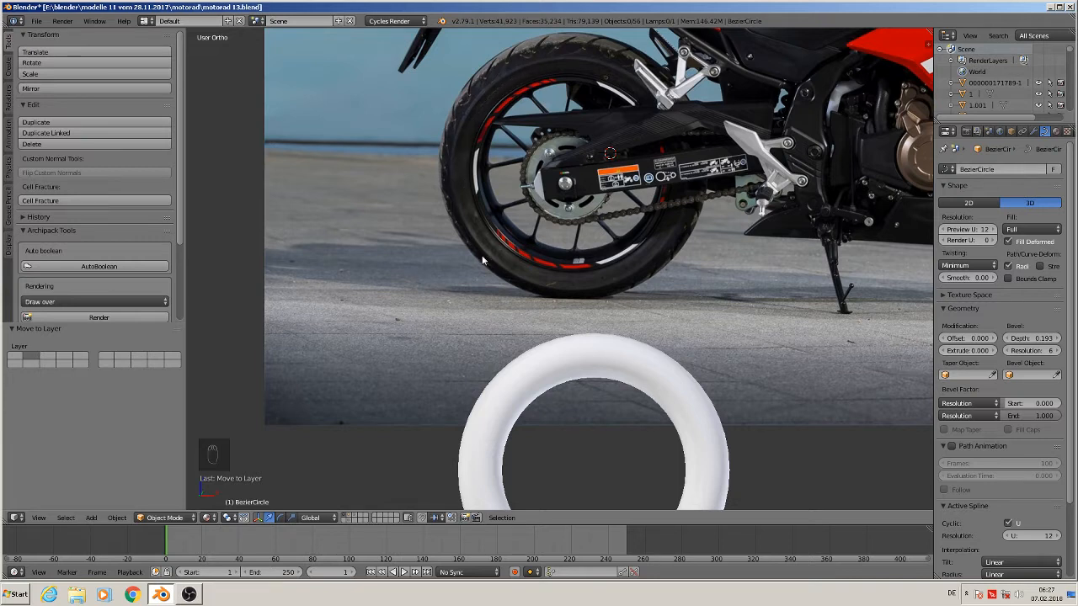
Move the mesh ring copy about 0.215 up along Z, just beneath the photographed rear wheel
right_click(607, 362)
left_click_drag(593, 435, 508, 339)
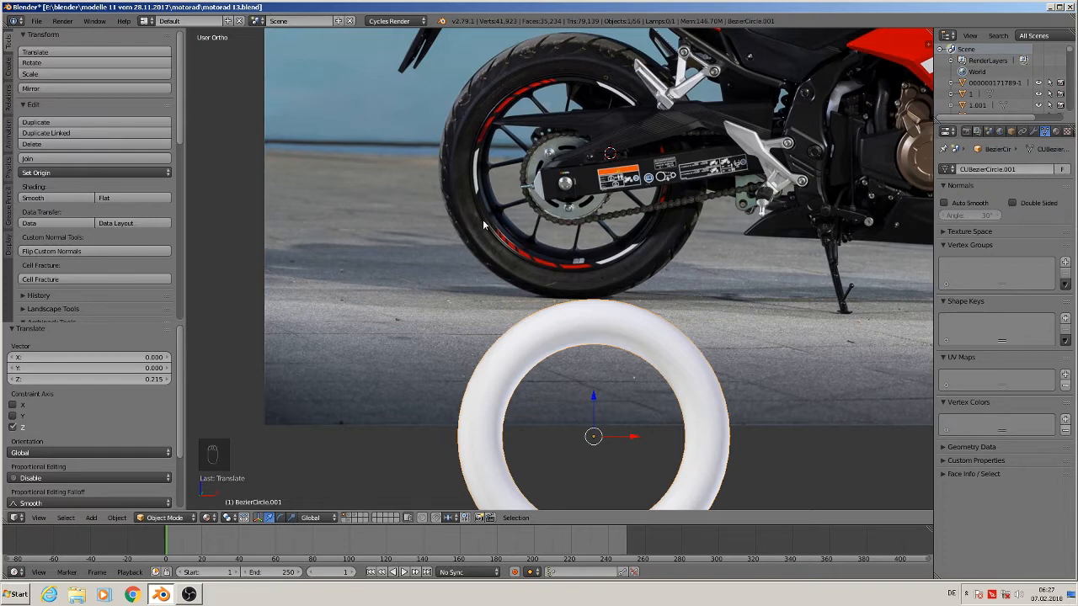
middle_click_drag(625, 466, 564, 314, "shift")
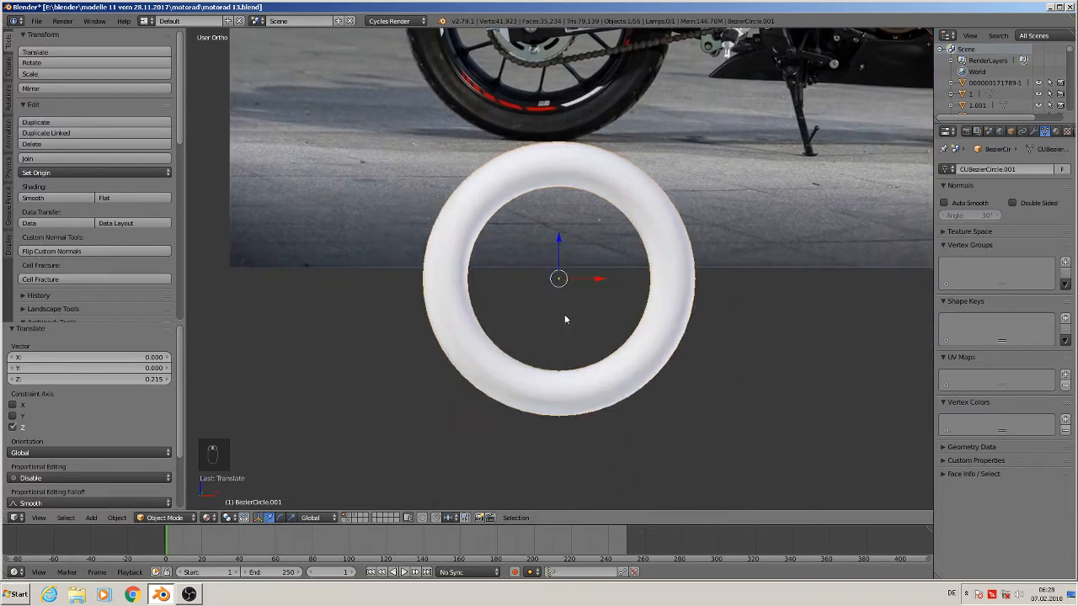
Select the mesh ring's innermost edge loop, grow the selection three times, and delete those vertices
scroll(545, 297, "up", 2)
key("Tab")
scroll(506, 290, "up", 2)
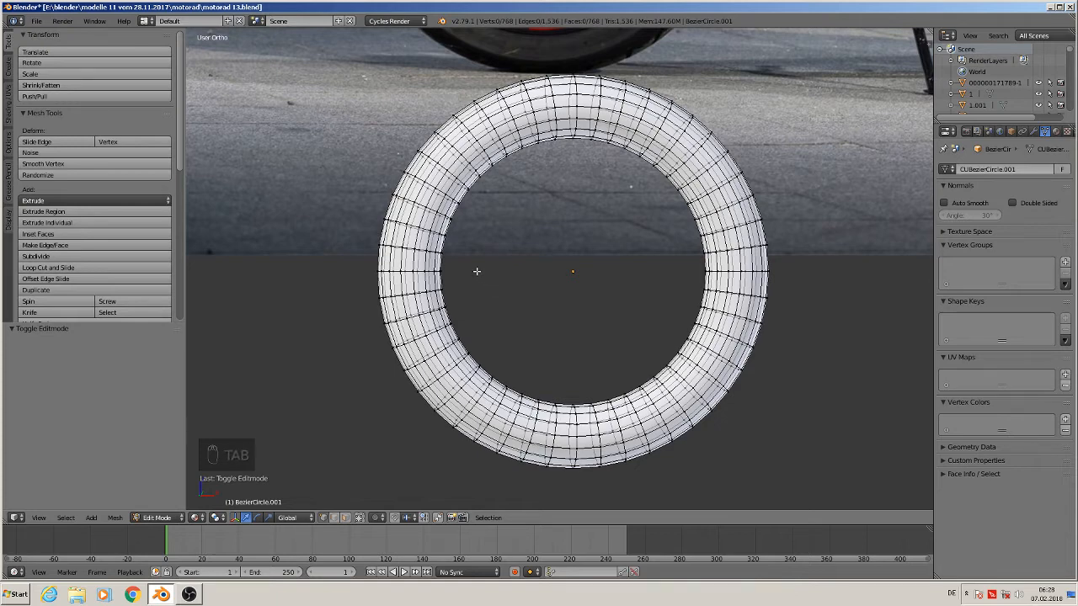
right_click(457, 205, "alt")
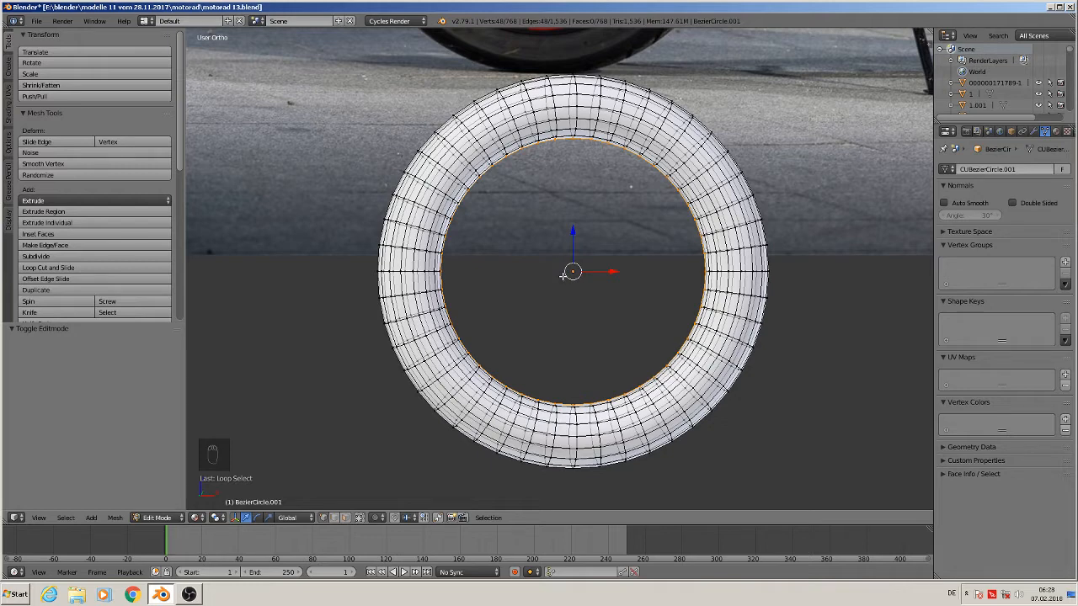
key("ctrl+KP_Add")
key("ctrl+KP_Add")
key("ctrl+KP_Add")
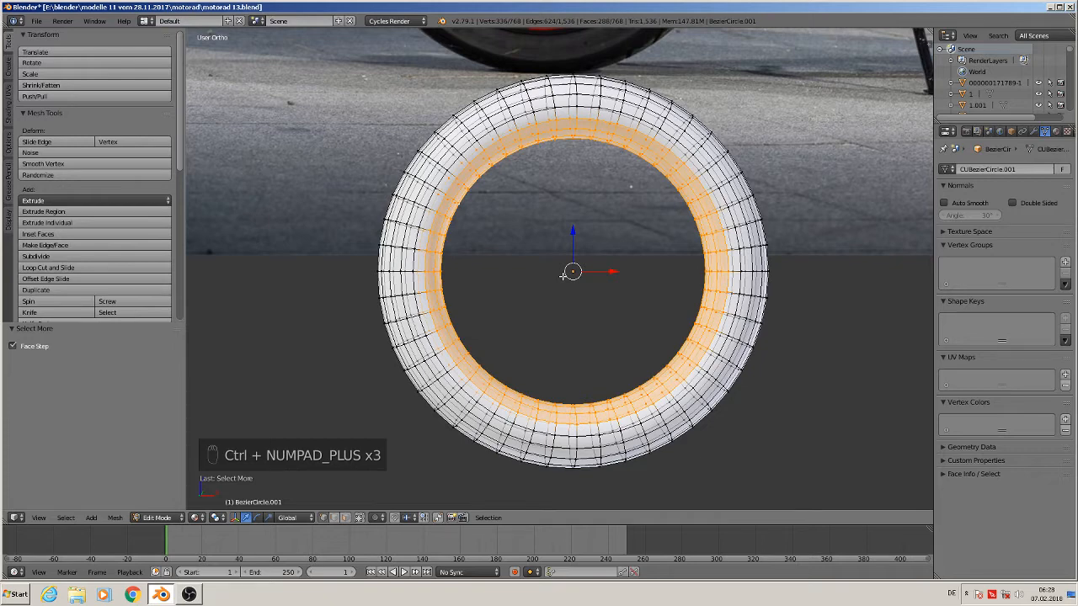
key("x")
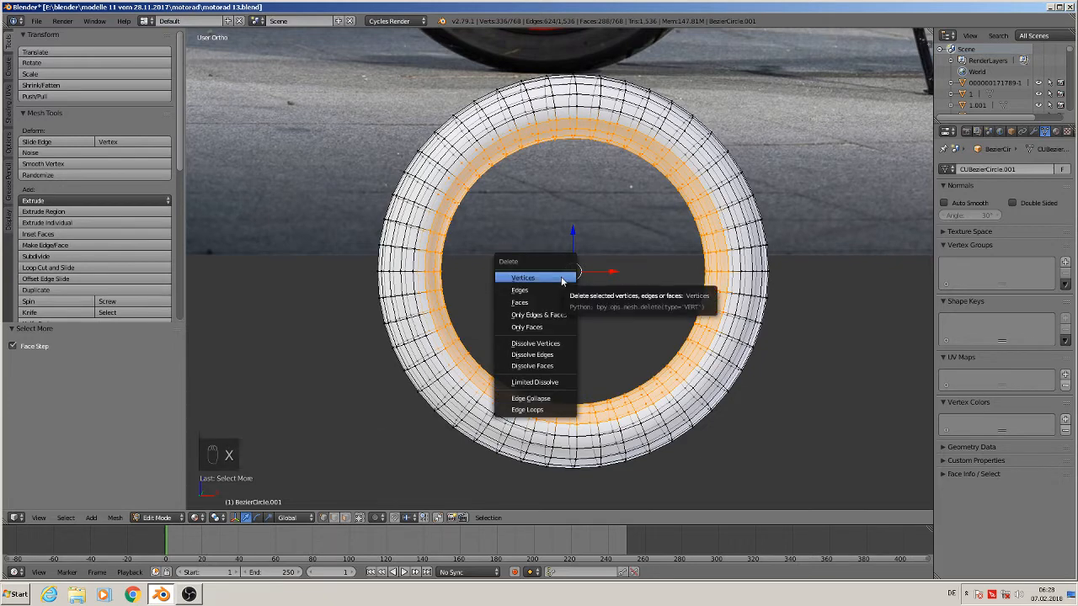
left_click(563, 278)
scroll(607, 228, "down", 3)
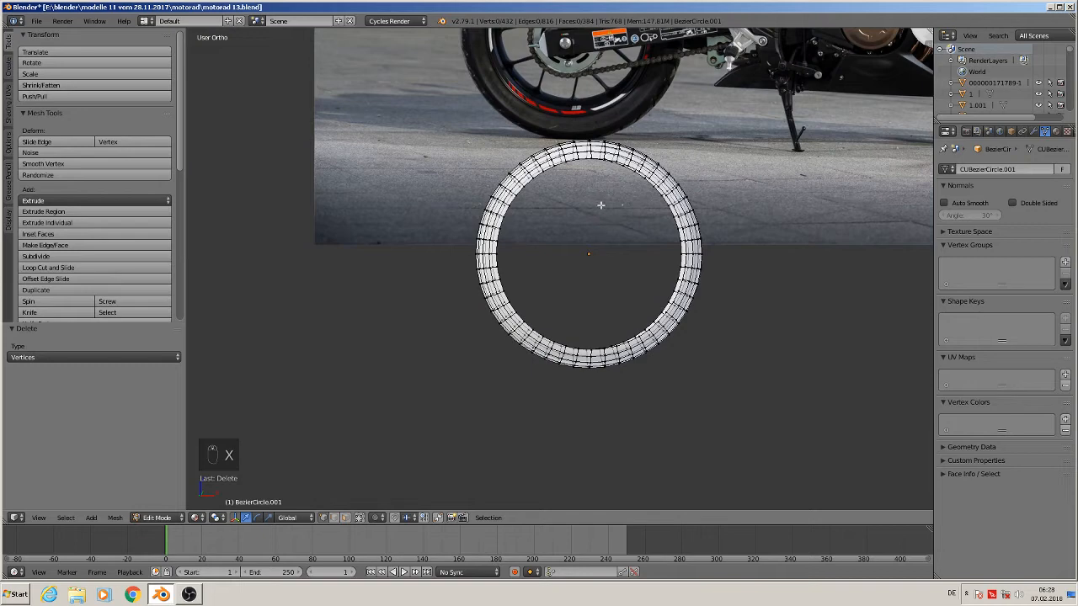
middle_click_drag(603, 216, 587, 332, "shift")
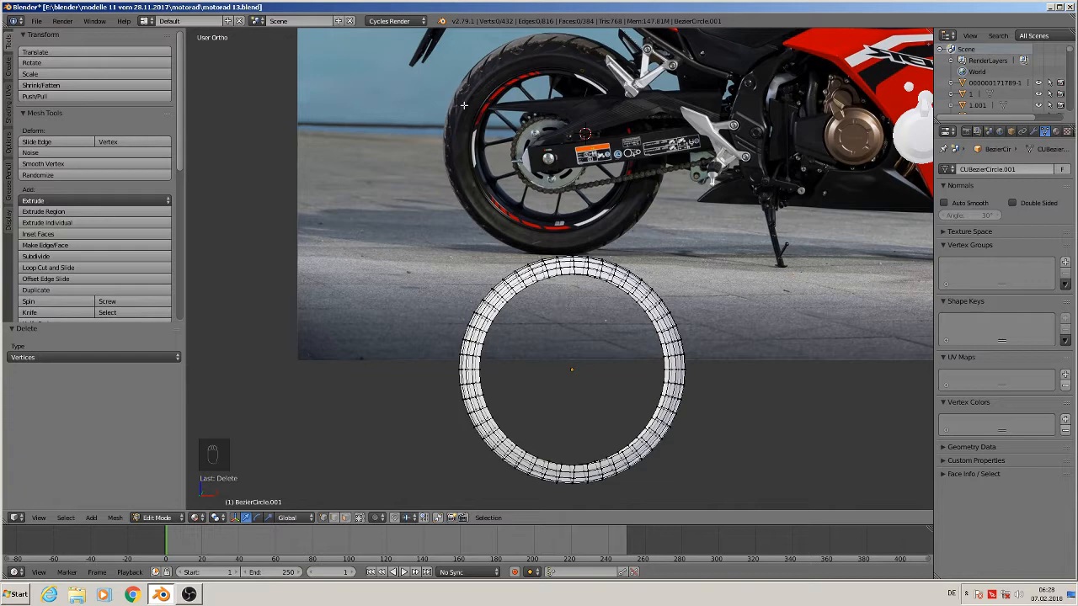
scroll(544, 397, "up", 3)
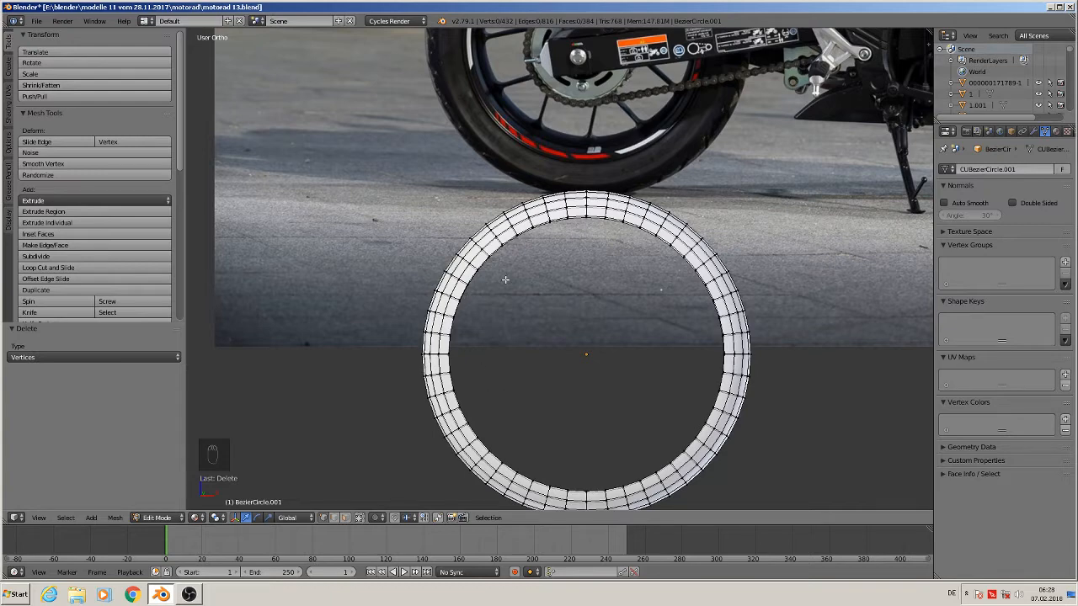
scroll(505, 278, "up", 2)
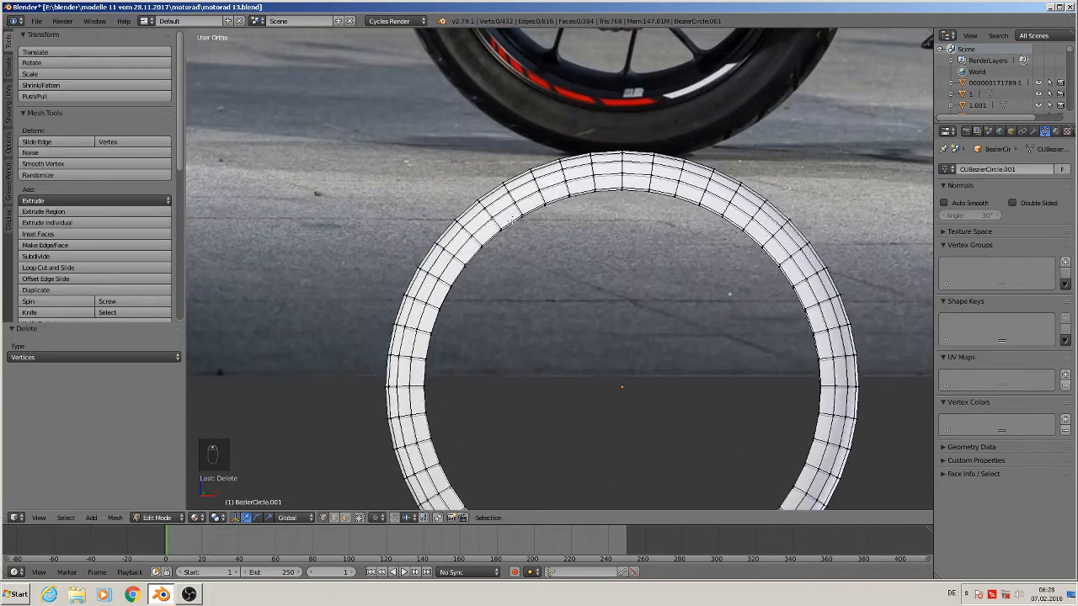
right_click(519, 219)
middle_click_drag(526, 248, 556, 241)
right_click(512, 221)
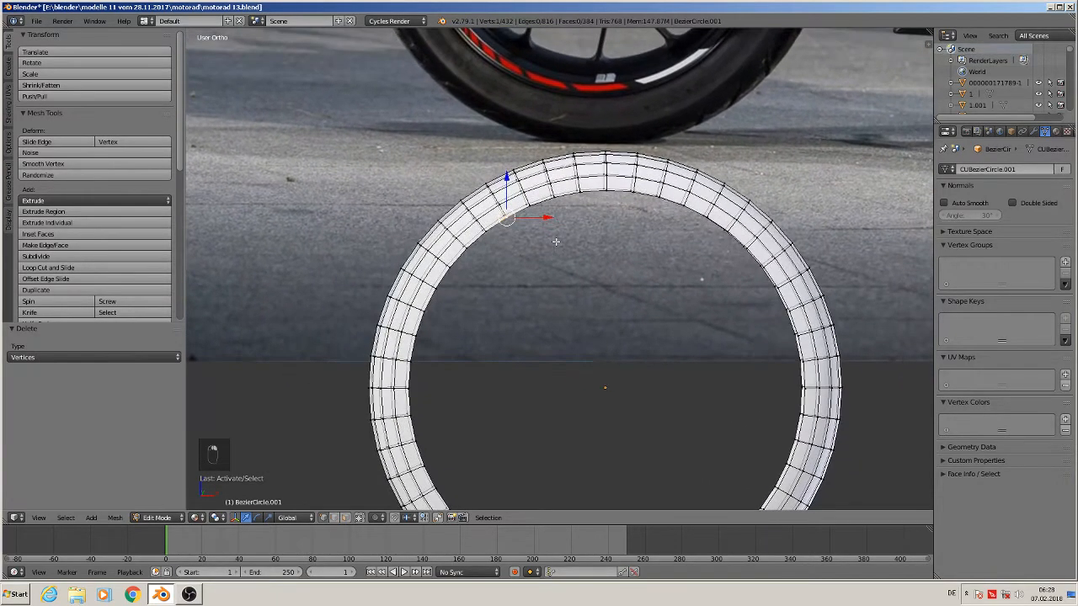
Select both inner boundary loops of the ring with Circle Select and extrude them inward, scaled to about 0.774
key("KP_1")
scroll(602, 252, "down", 2)
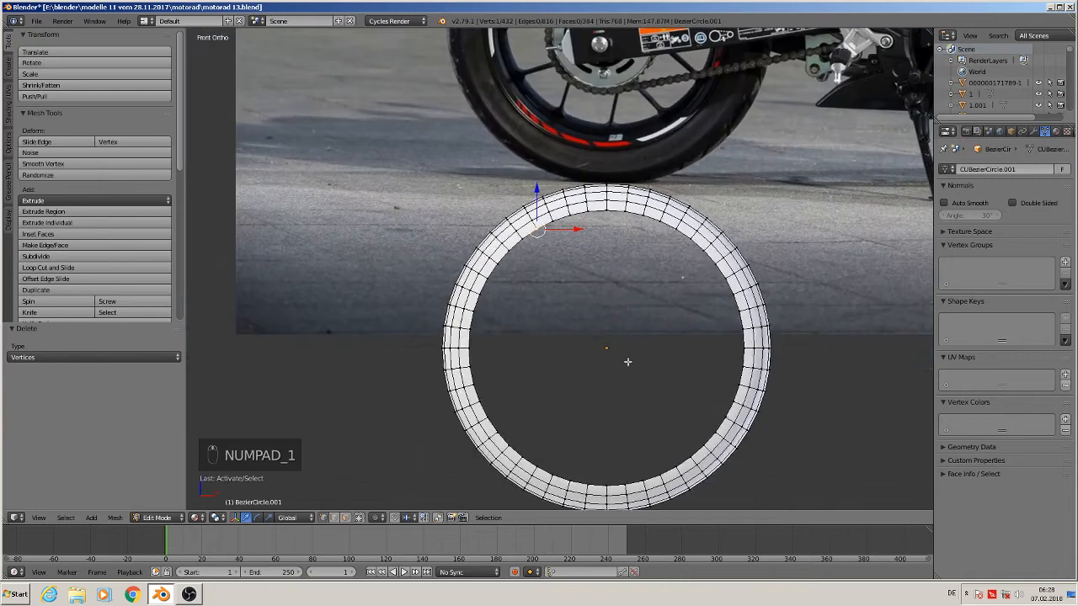
middle_click_drag(630, 361, 569, 267, "shift")
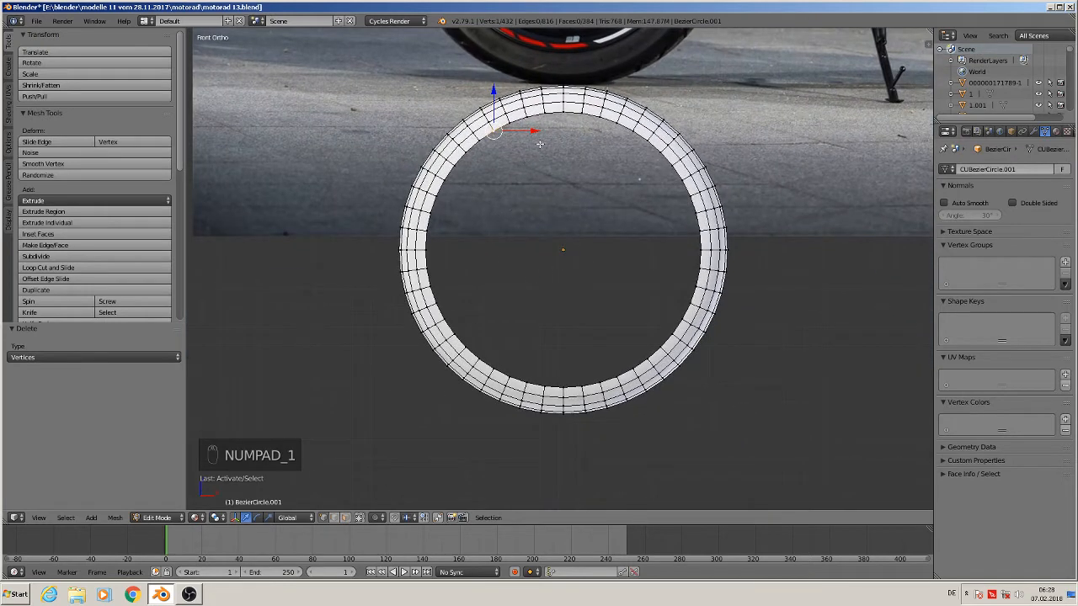
key("c")
scroll(571, 239, "down", 6)
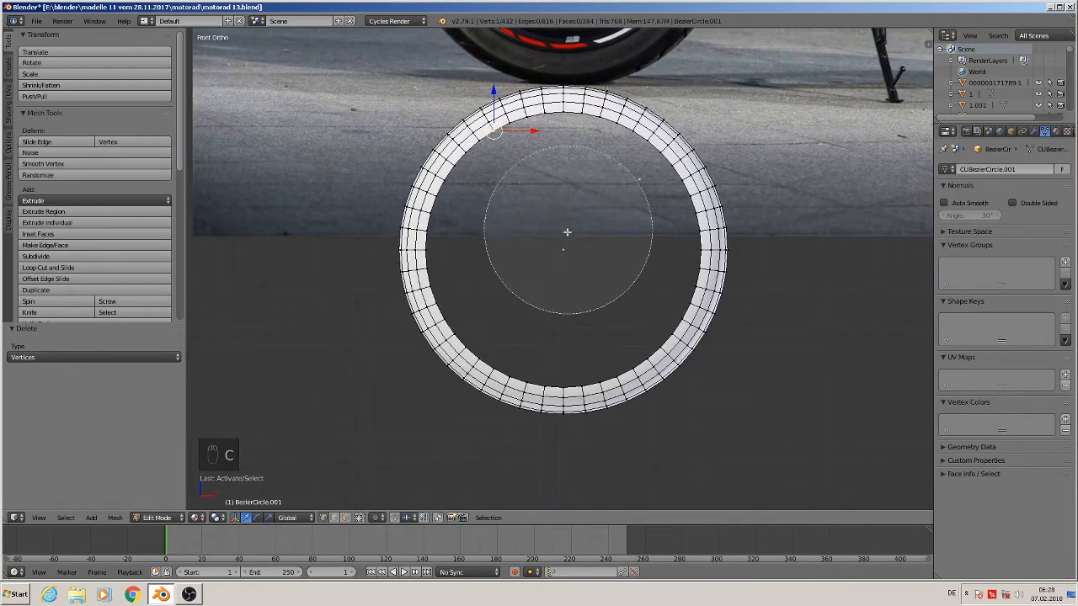
scroll(568, 232, "down", 5)
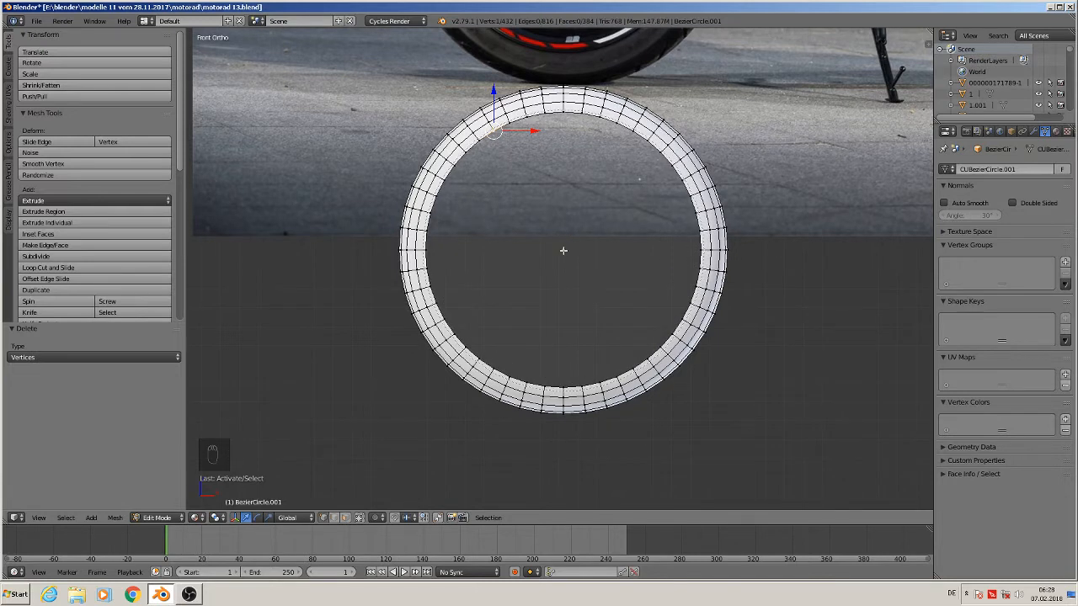
left_click(564, 250)
right_click(564, 249)
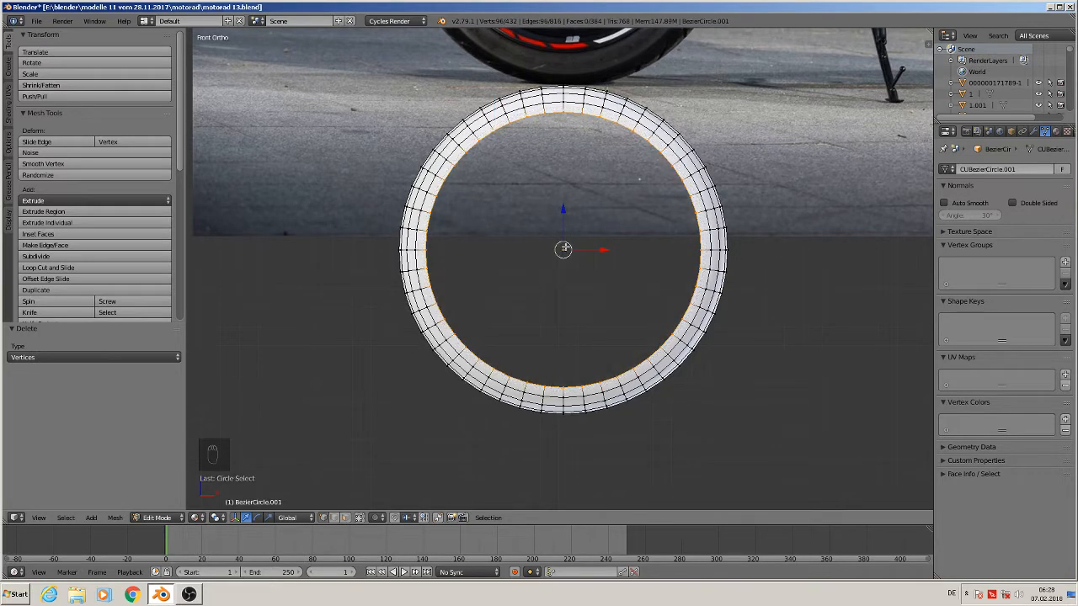
key("e")
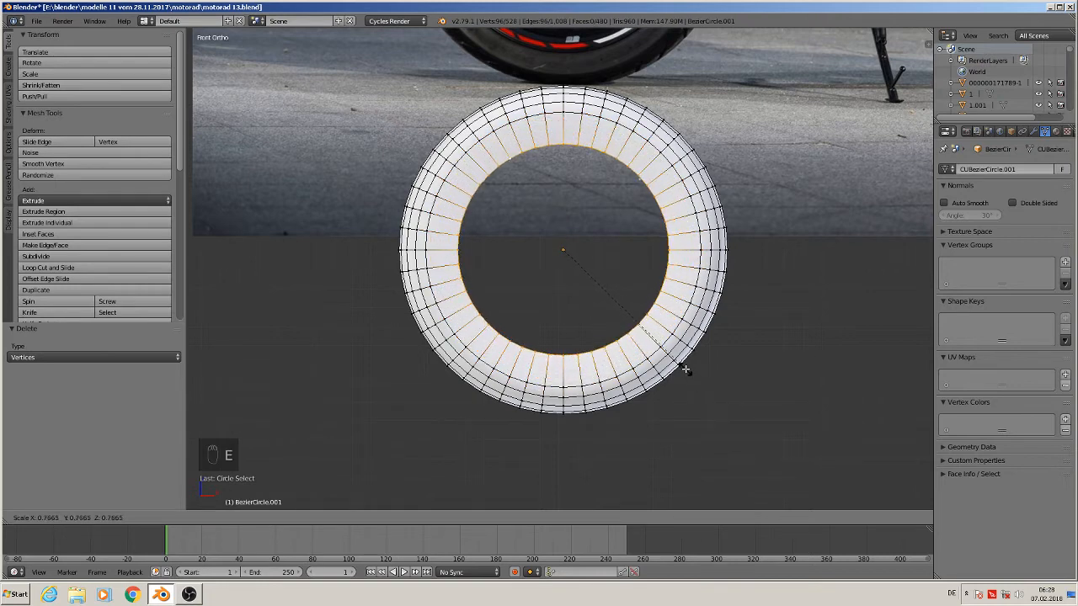
left_click(687, 371)
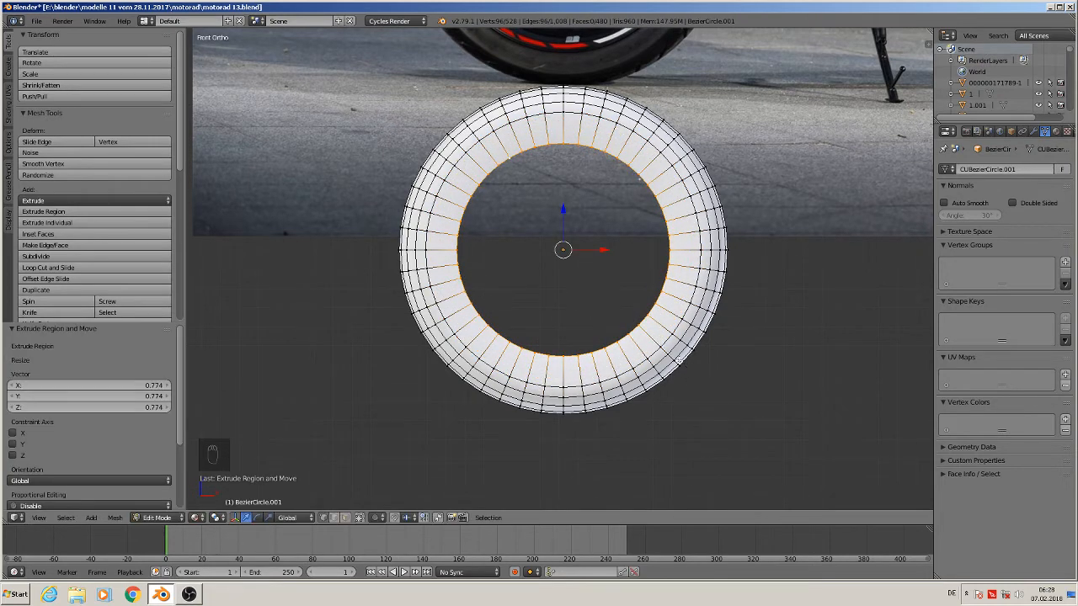
Add a single centred loop cut around one of the newly extruded side walls of the tyre ring
middle_click_drag(687, 371, 439, 263)
key("Tab")
key("Tab")
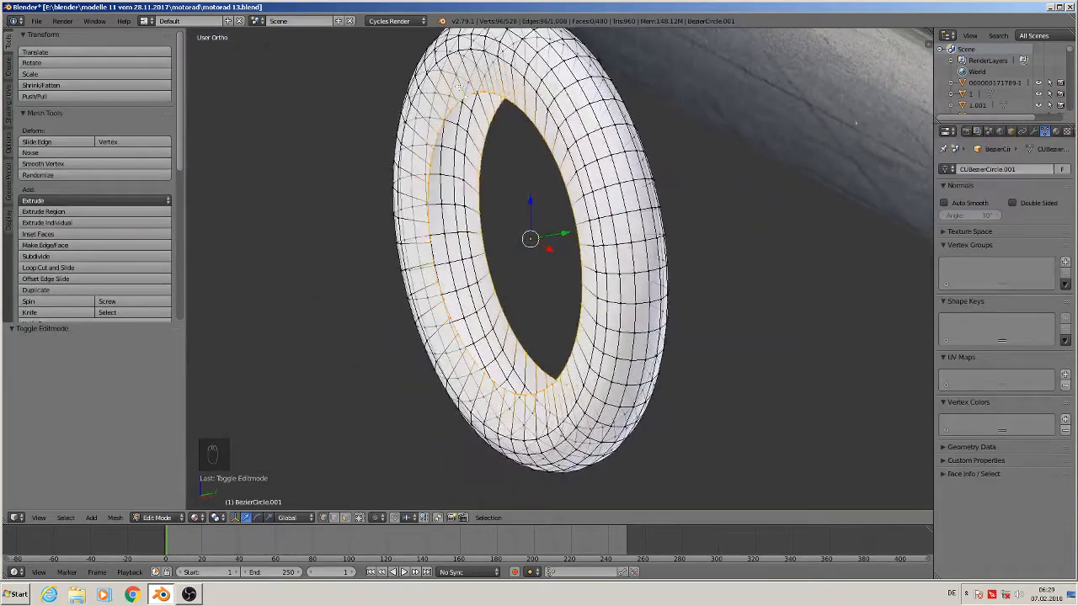
key("ctrl+r")
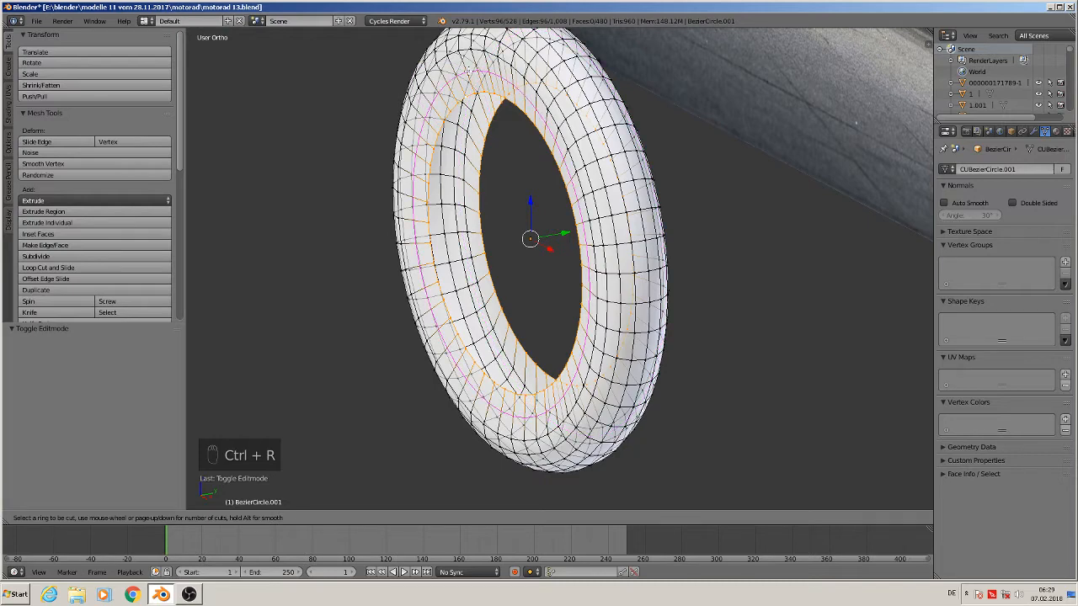
left_click(466, 69)
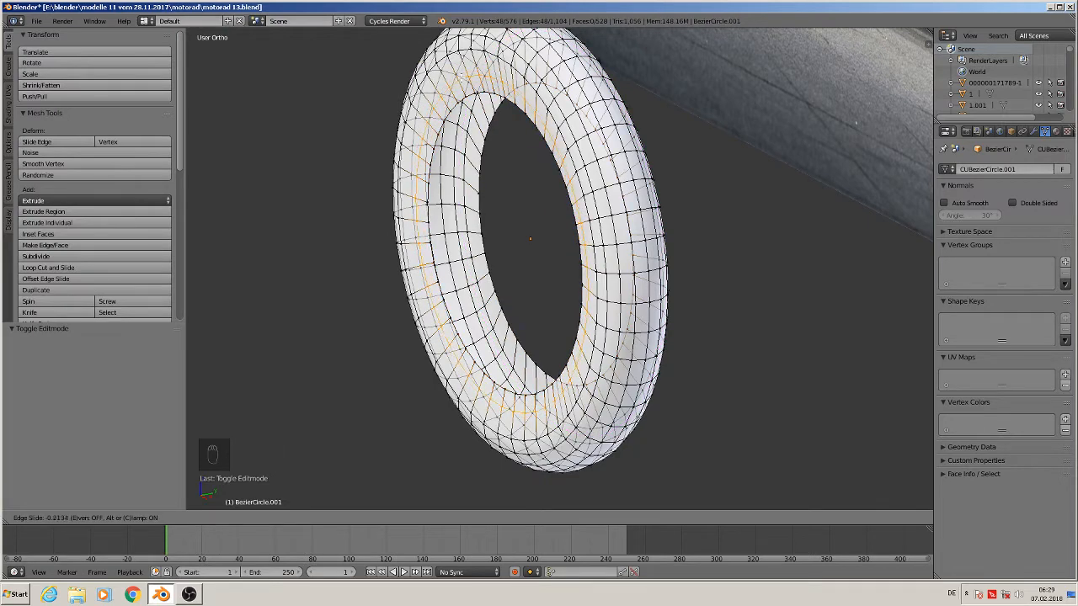
right_click(462, 76)
middle_click_drag(502, 245, 507, 257)
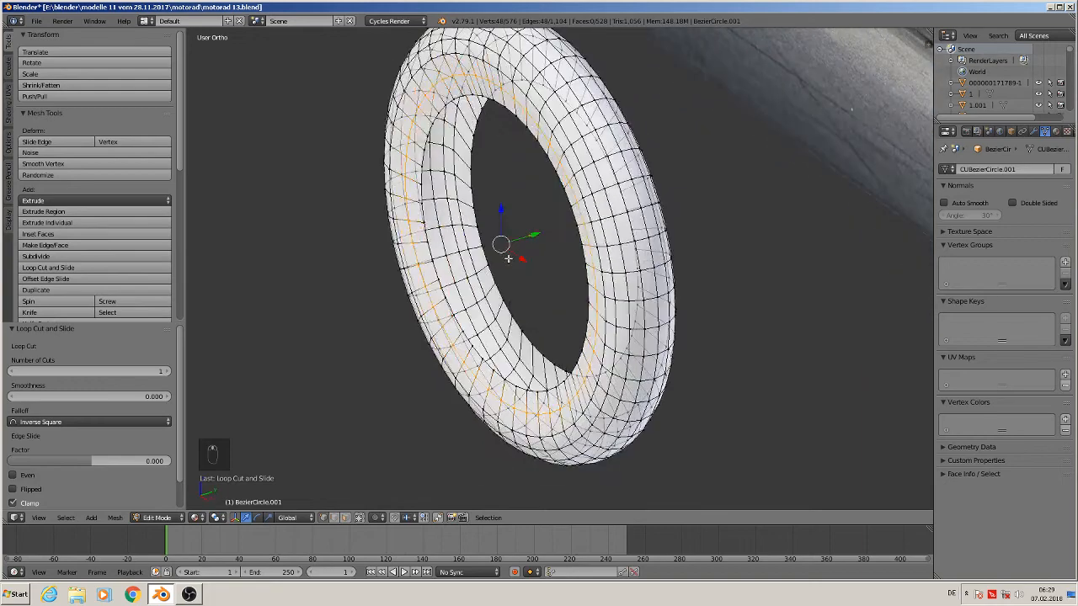
scroll(553, 308, "up", 3)
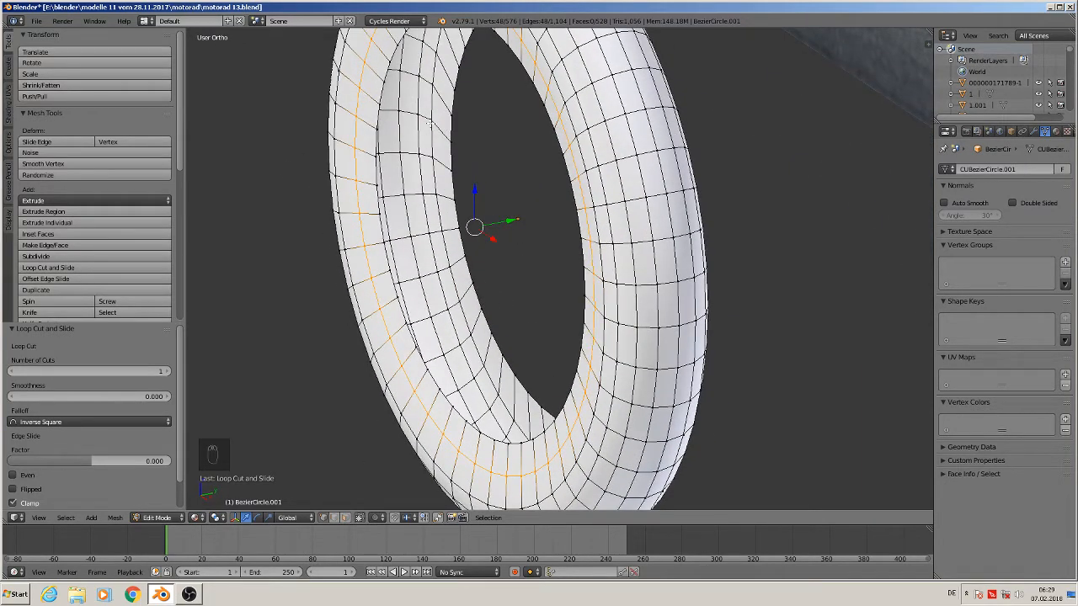
Move the side wall's new edge loop 0.008 along Y and bevel it with 2 segments at an offset of about 0.073
middle_click_drag(461, 322, 481, 383)
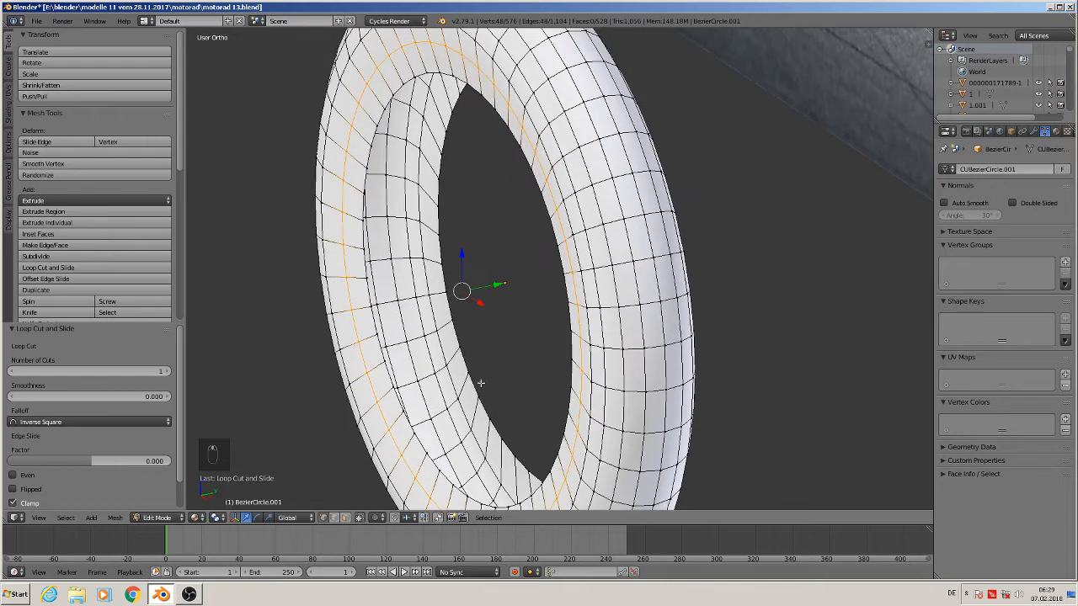
key("g")
key("y")
left_click(504, 283)
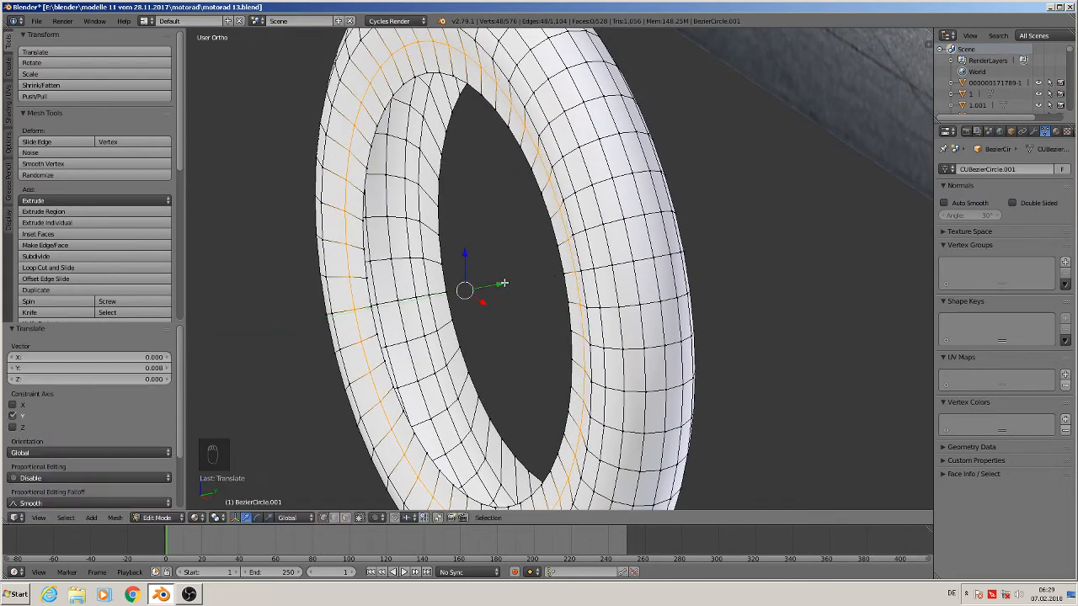
key("ctrl+b")
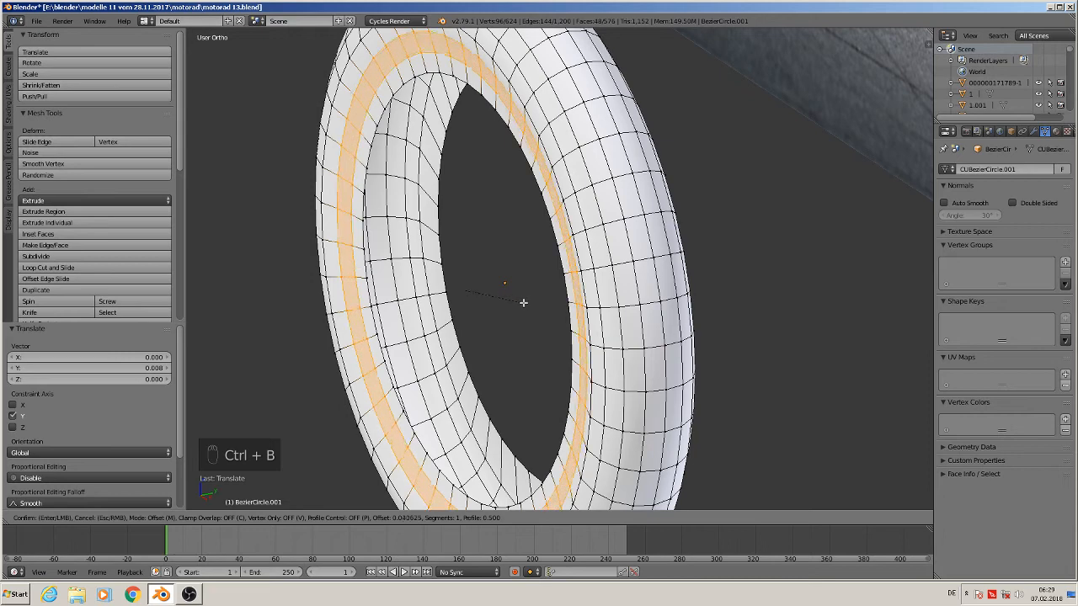
left_click(531, 312)
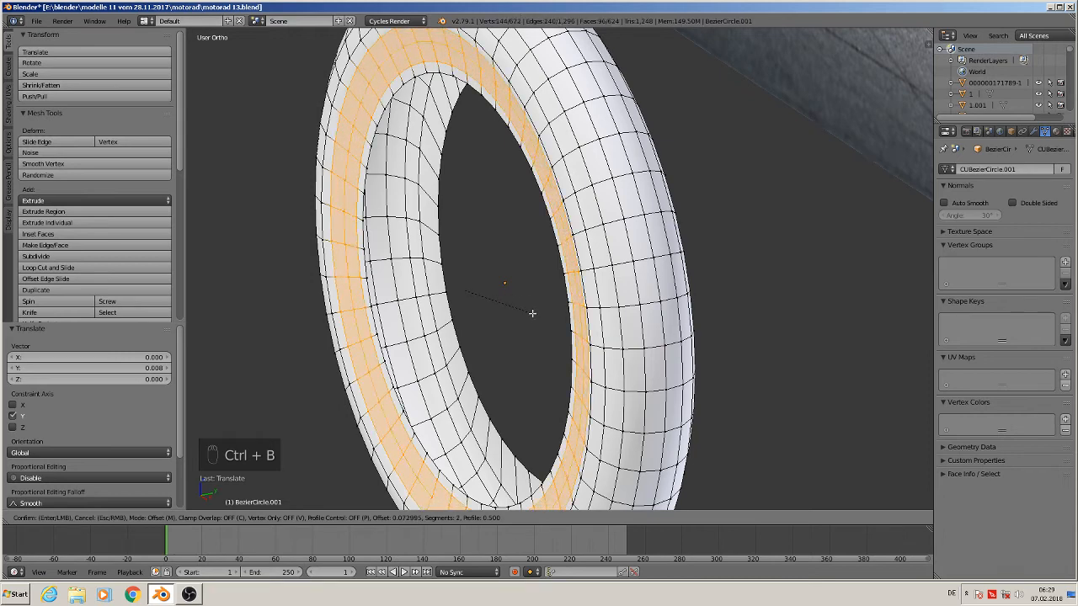
key("Tab")
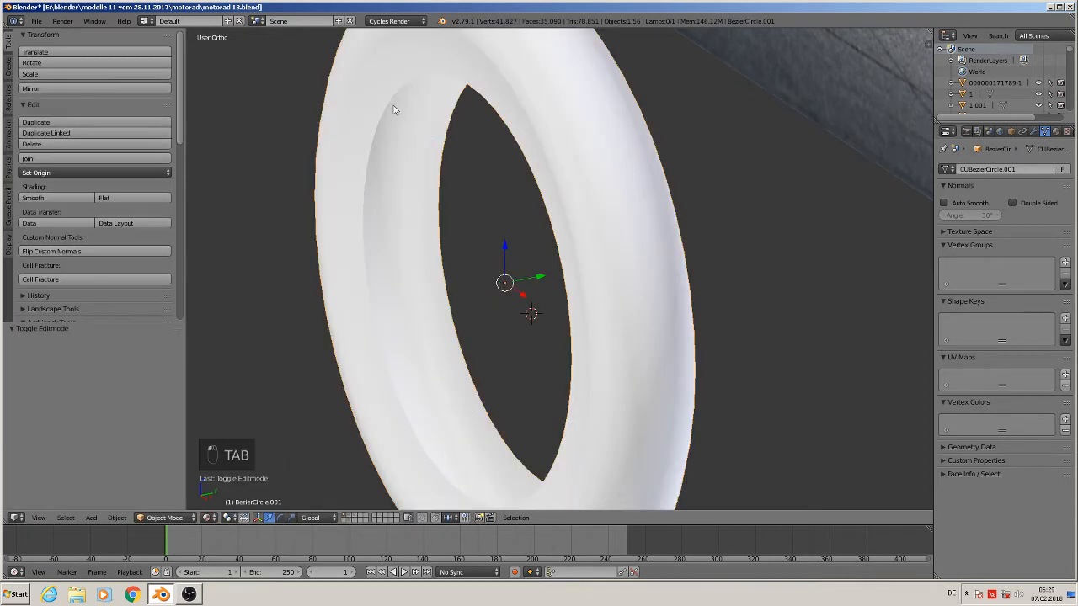
Add a centred loop cut around the opposite side wall of the tyre and move it -0.014 along Y
middle_click_drag(405, 154, 638, 75)
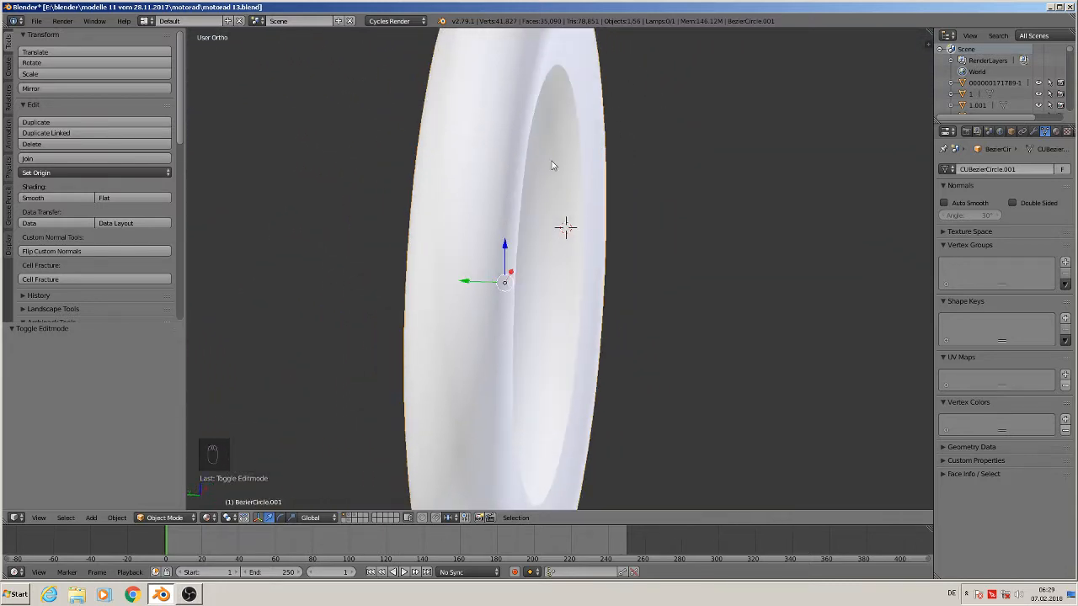
middle_click_drag(553, 165, 602, 158)
key("Tab")
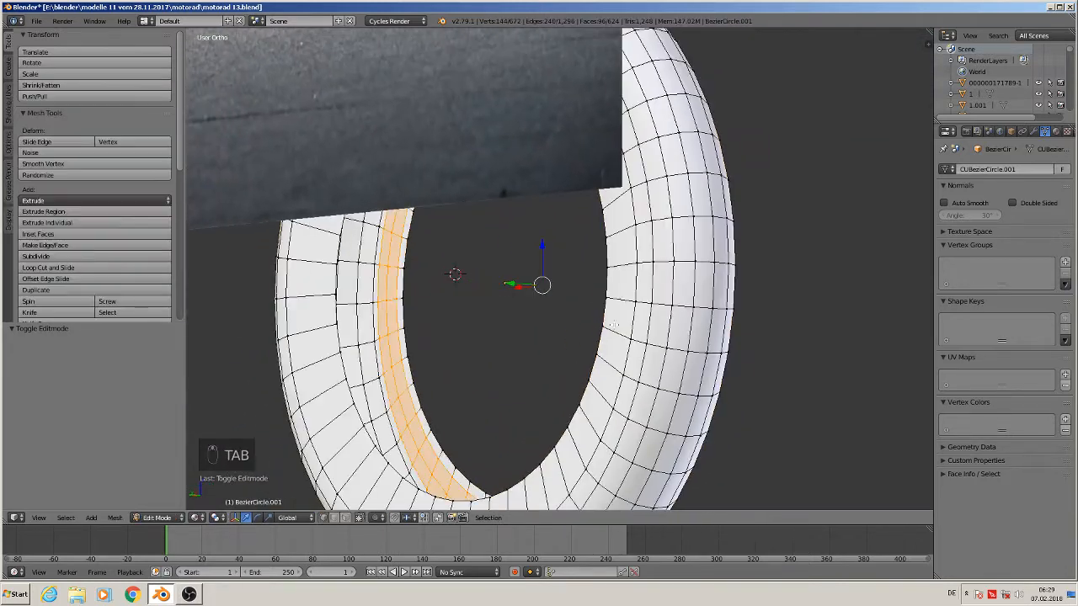
middle_click_drag(615, 325, 650, 314)
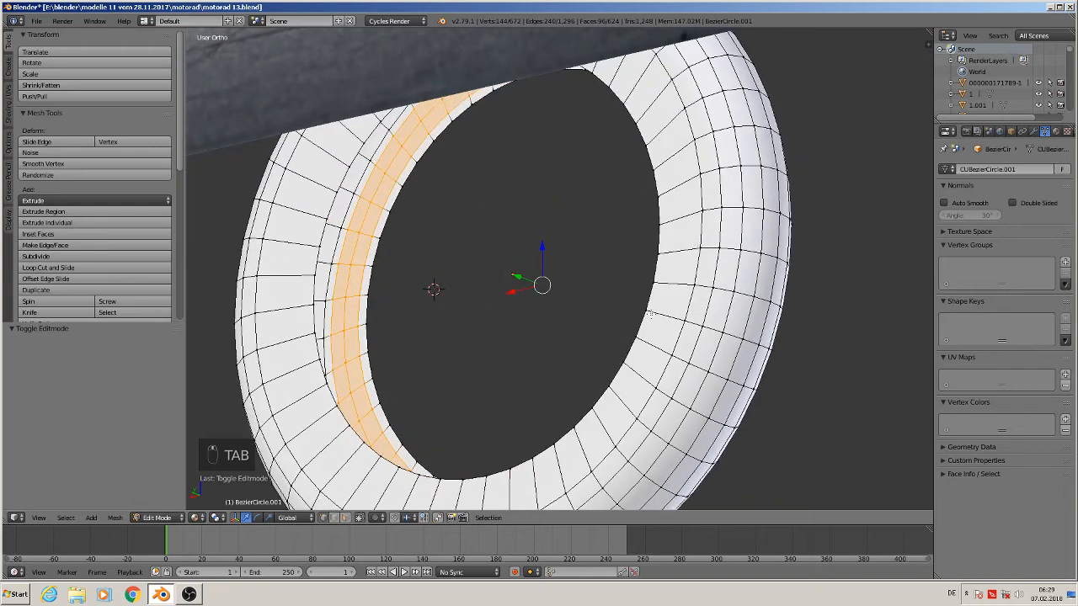
key("ctrl+r")
left_click(680, 239)
right_click(680, 238)
middle_click_drag(680, 239, 513, 294)
left_click_drag(448, 259, 454, 260)
middle_click_drag(454, 261, 454, 266)
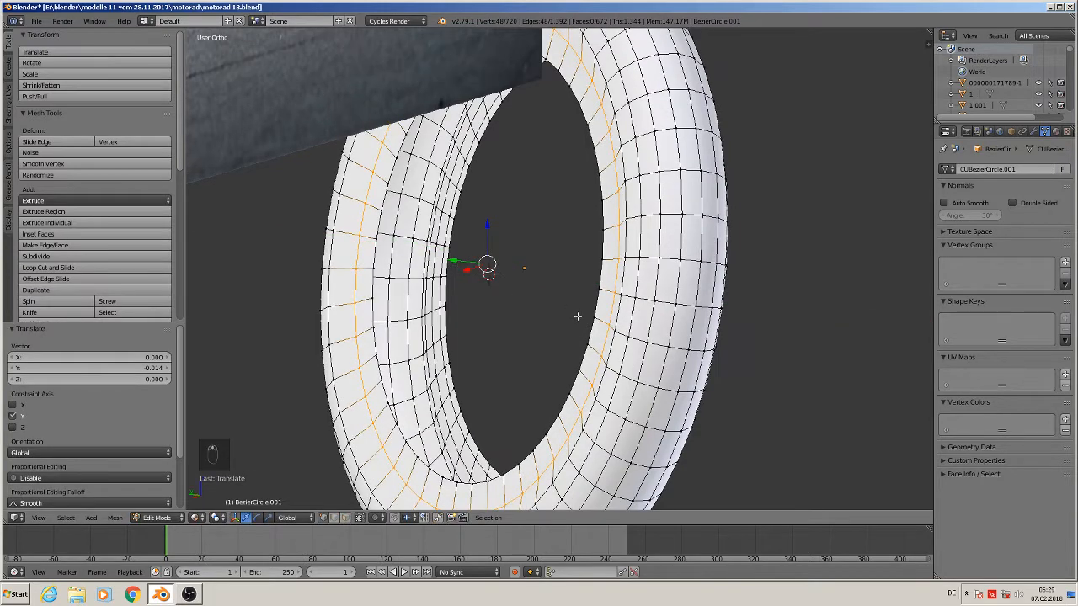
Bevel the opposite side wall's edge loop with 2 segments at an offset of about 0.075
key("ctrl+b")
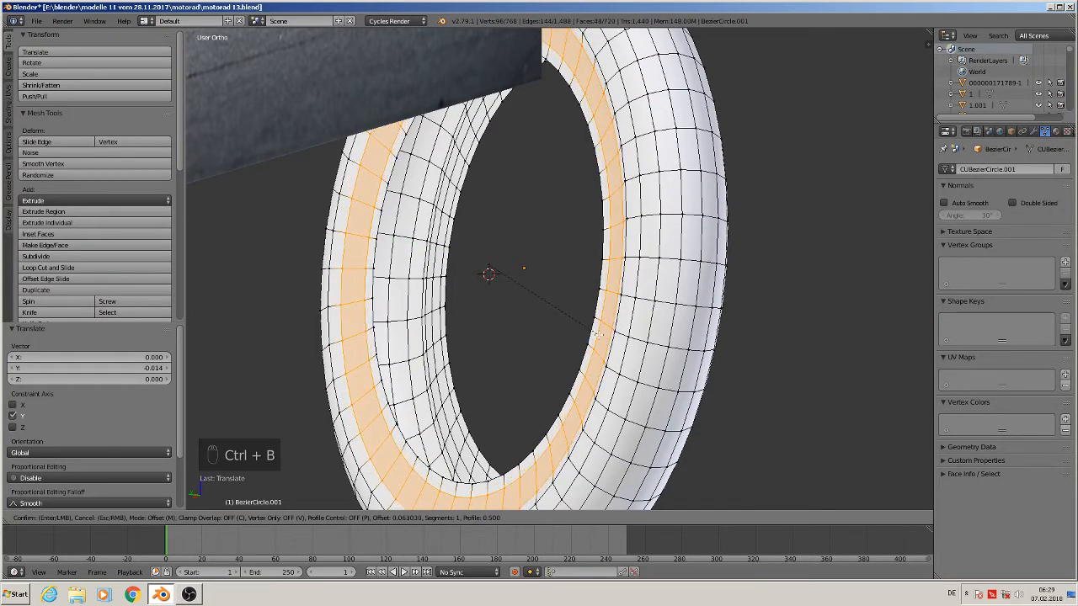
scroll(599, 334, "up", 1)
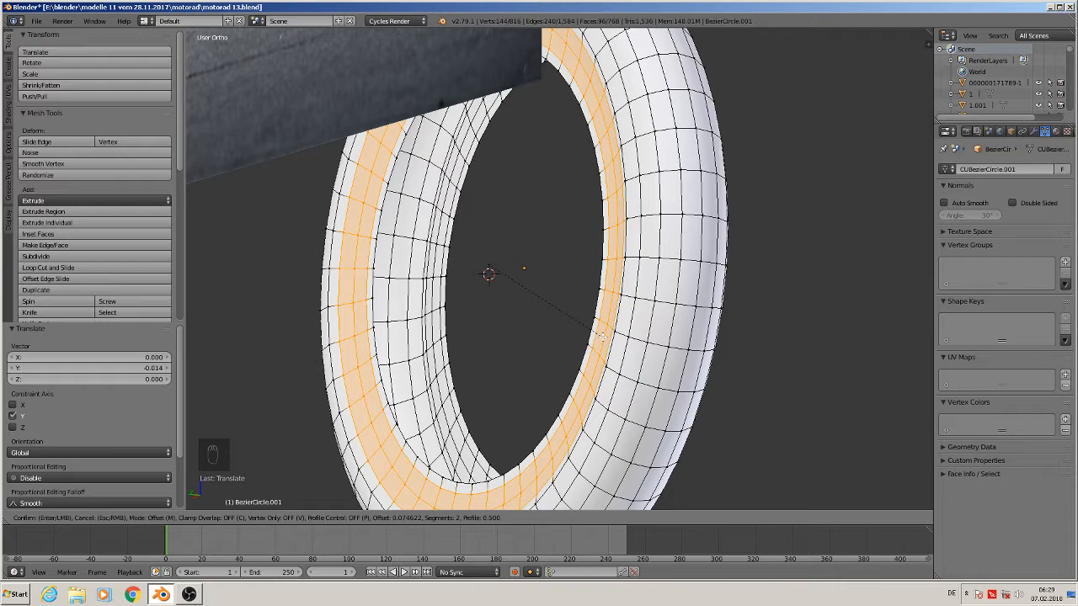
left_click(601, 335)
key("Tab")
Widen the whole tyre ring by scaling it along Y to about 1.417
middle_click_drag(601, 337, 525, 349)
scroll(437, 337, "down", 3)
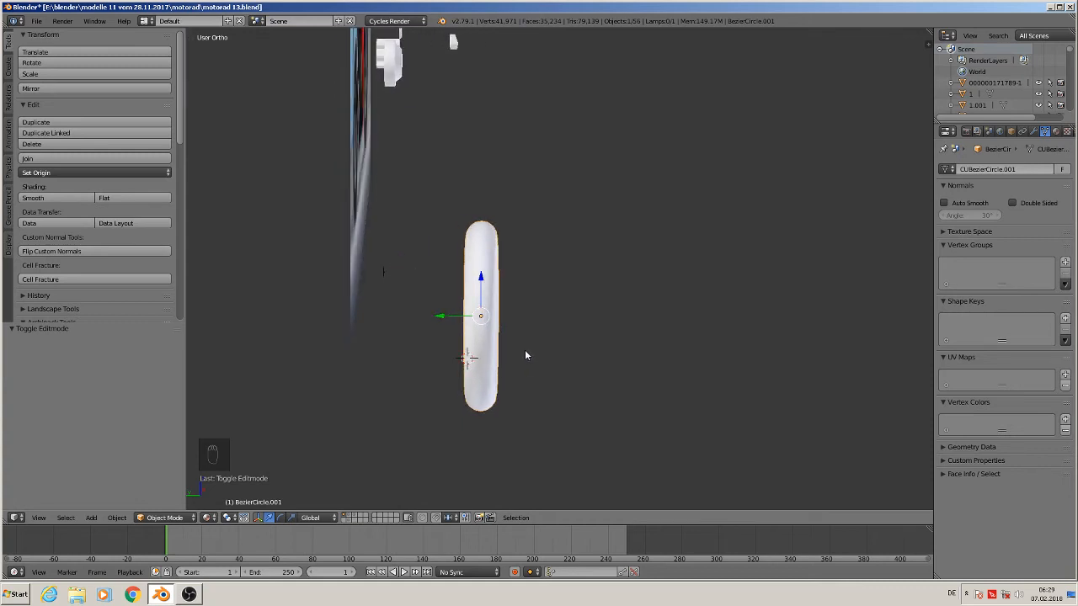
scroll(515, 327, "up", 2)
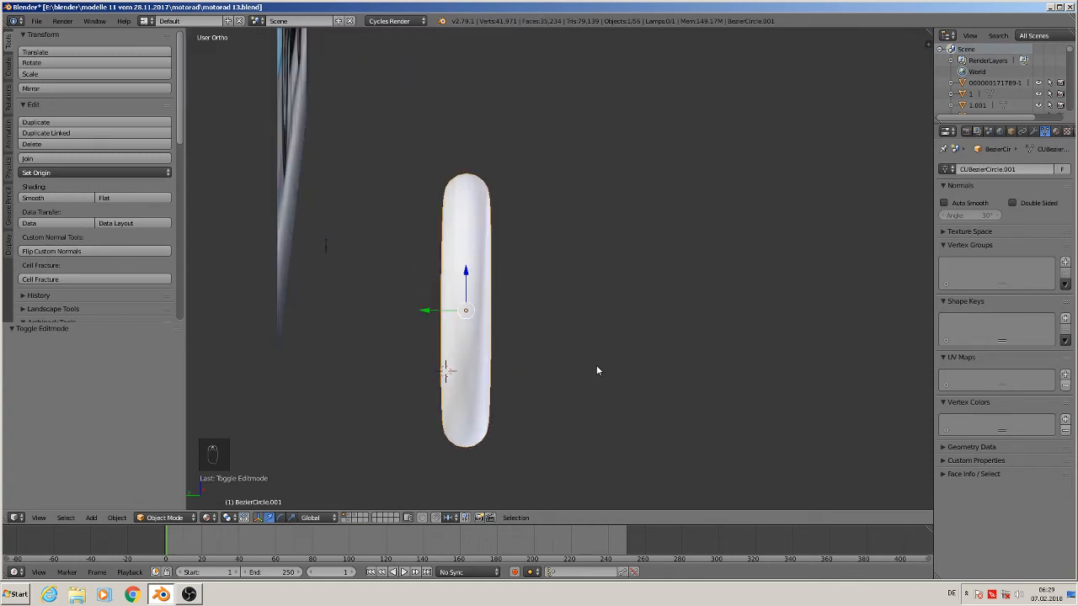
key("s")
key("y")
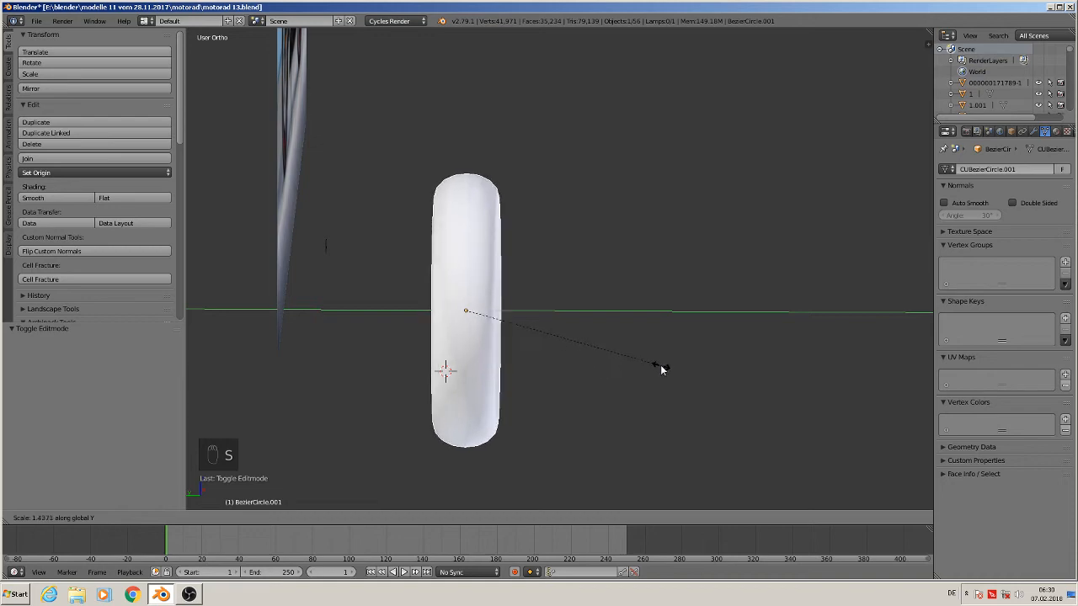
left_click(658, 366)
Duplicate the tyre ring about 2.685 along X in front view and move the copy to layer 2
middle_click_drag(659, 365, 528, 377)
scroll(531, 354, "down", 3)
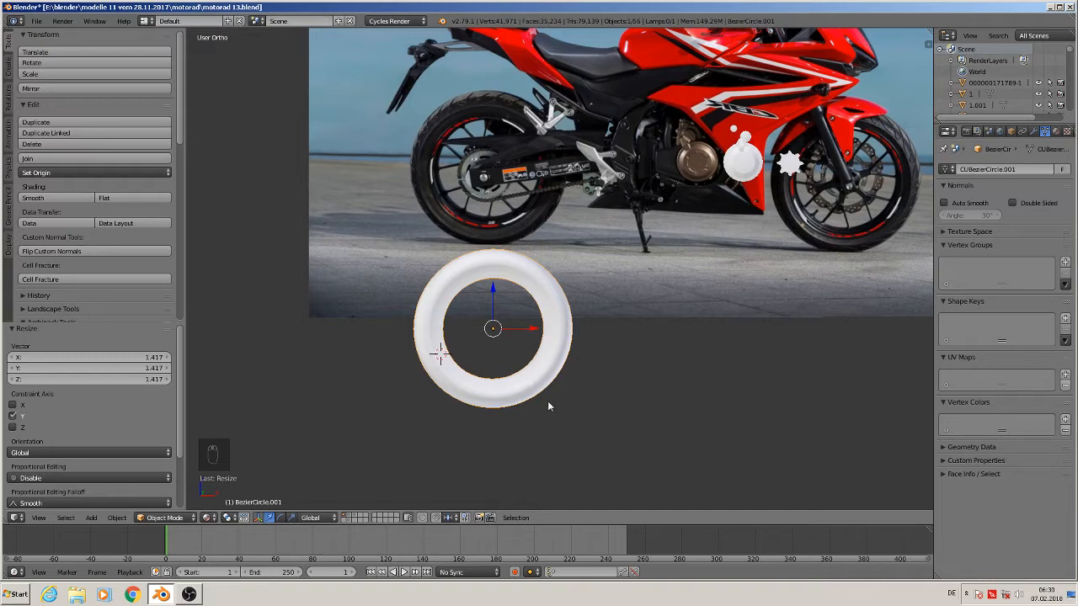
key("KP_1")
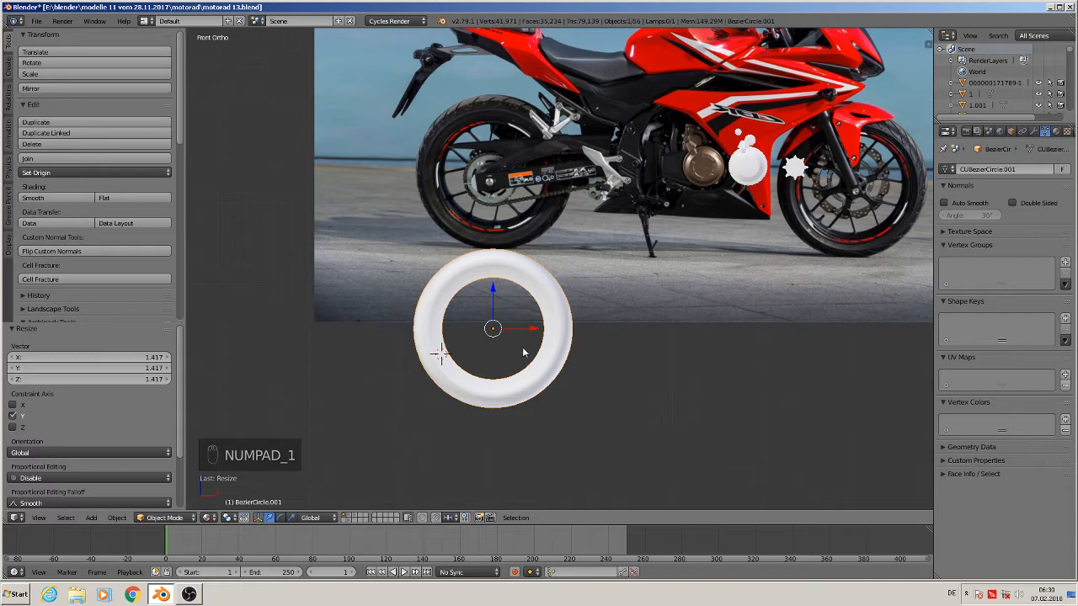
scroll(523, 392, "down", 3)
middle_click_drag(523, 393, 331, 375, "shift")
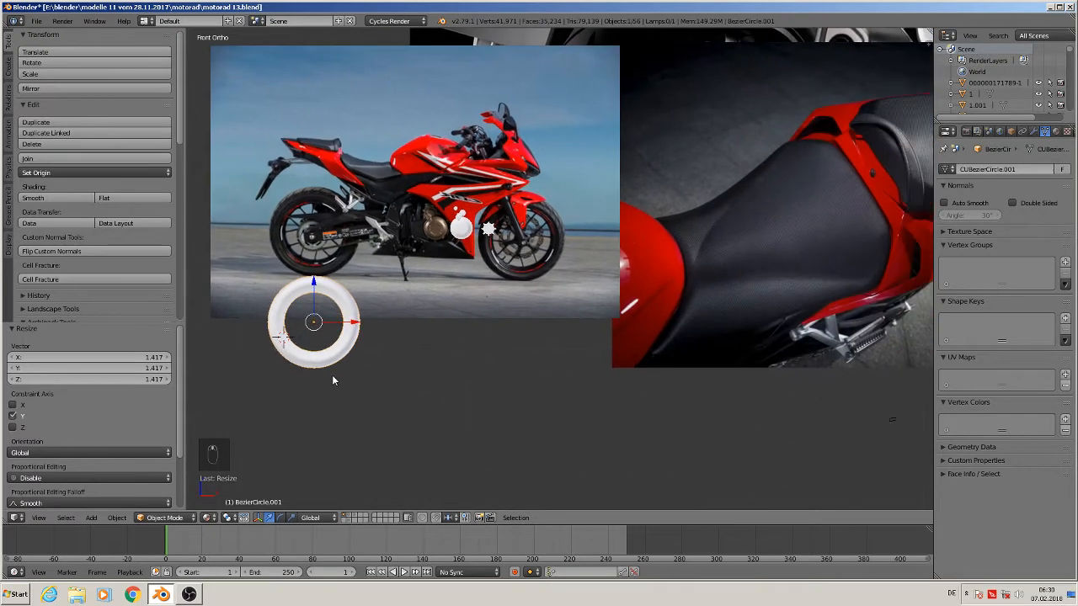
key("shift+d")
key("x")
left_click(497, 343)
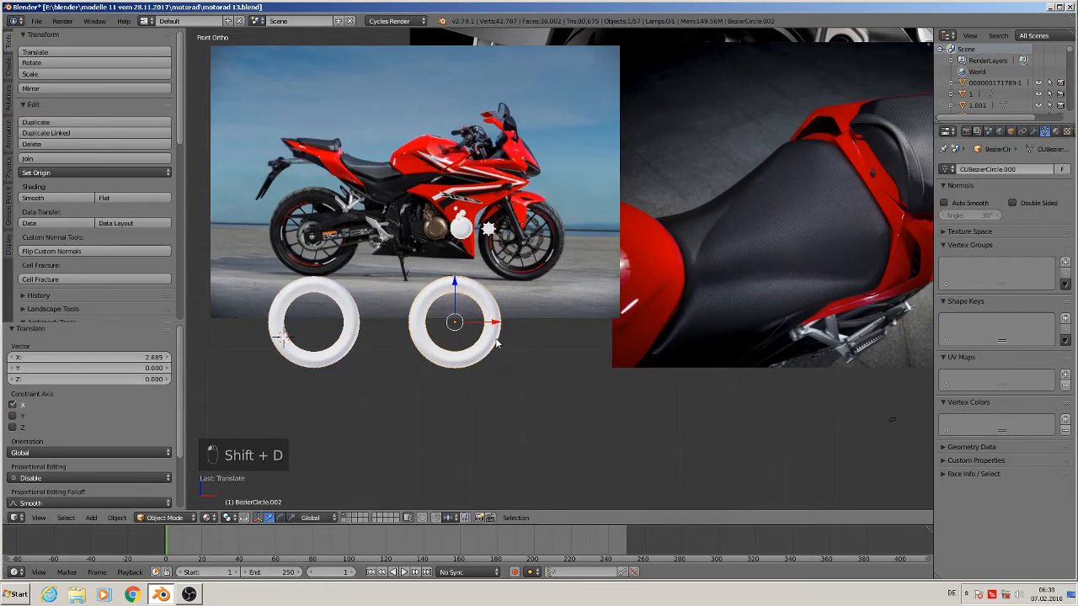
key("m")
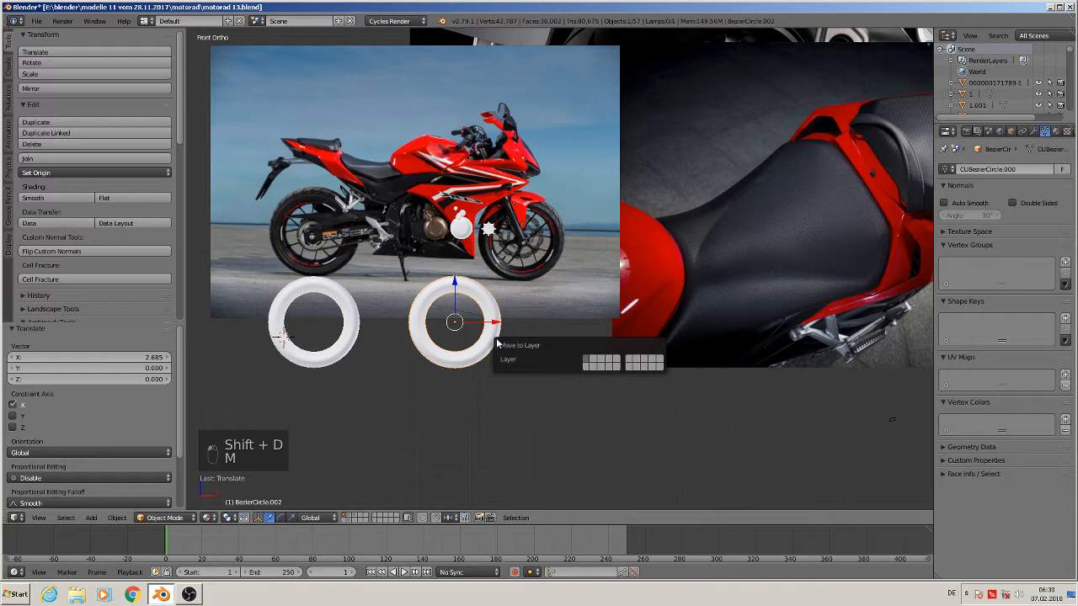
left_click(595, 361)
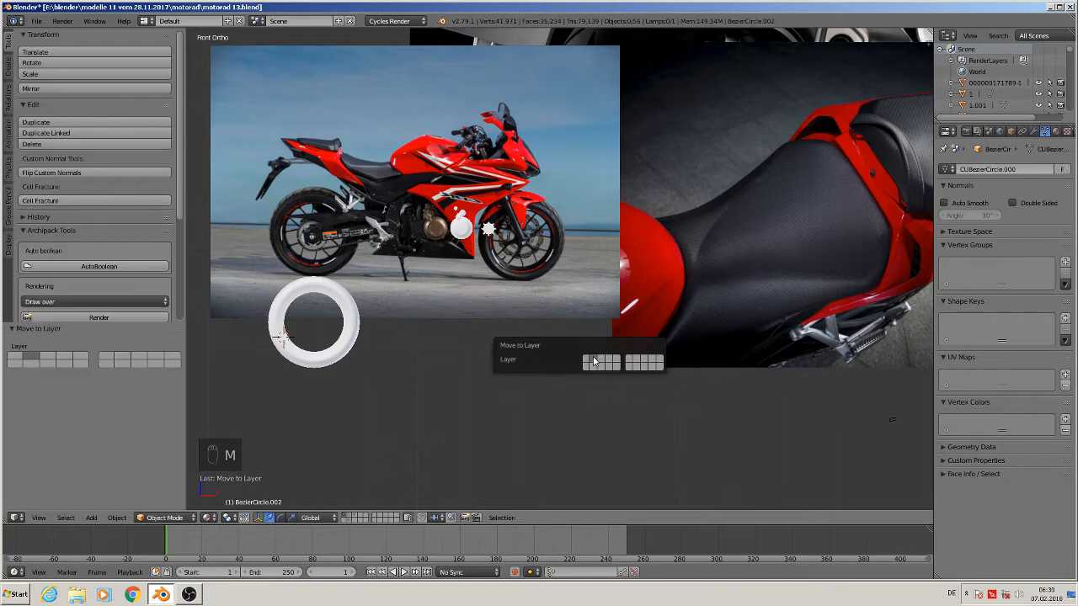
Select the original tyre ring beneath the photographed rear wheel
right_click(330, 347)
middle_click_drag(330, 332, 561, 309, "shift")
scroll(561, 309, "up", 5)
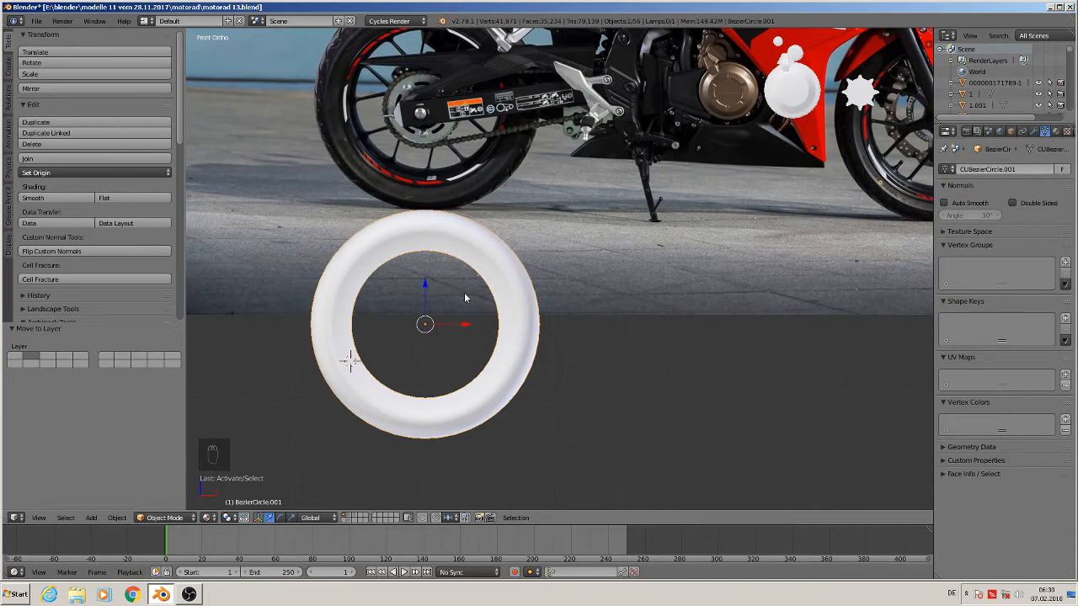
Separate a duplicate of the tire's inner edge loop into its own object and move it about 1.3 units along X
scroll(466, 297, "up", 2)
key("Tab")
right_click(470, 251, "alt")
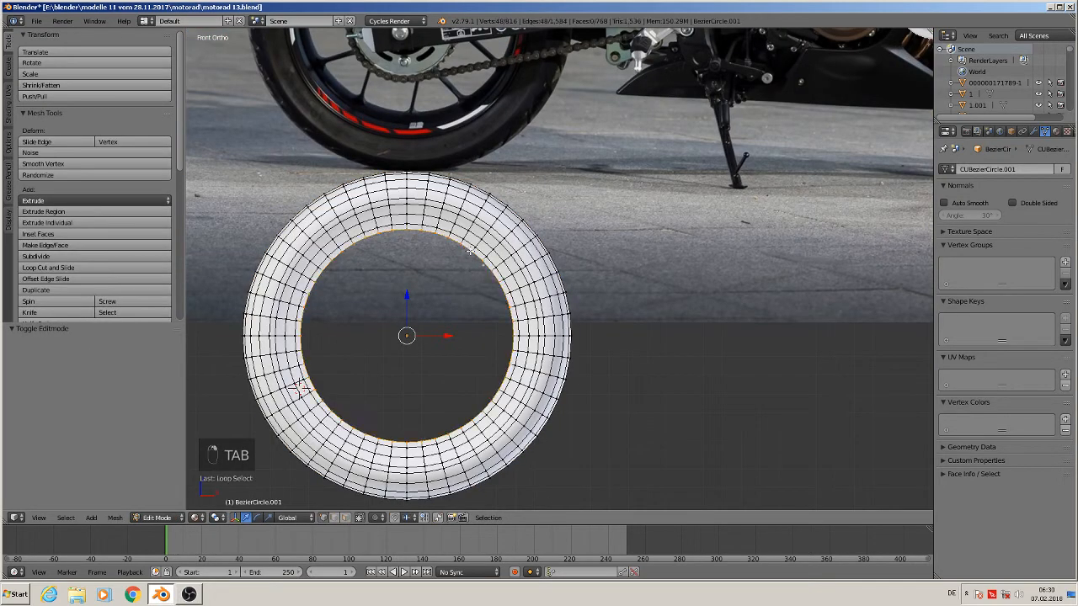
key("shift+d")
right_click(481, 346)
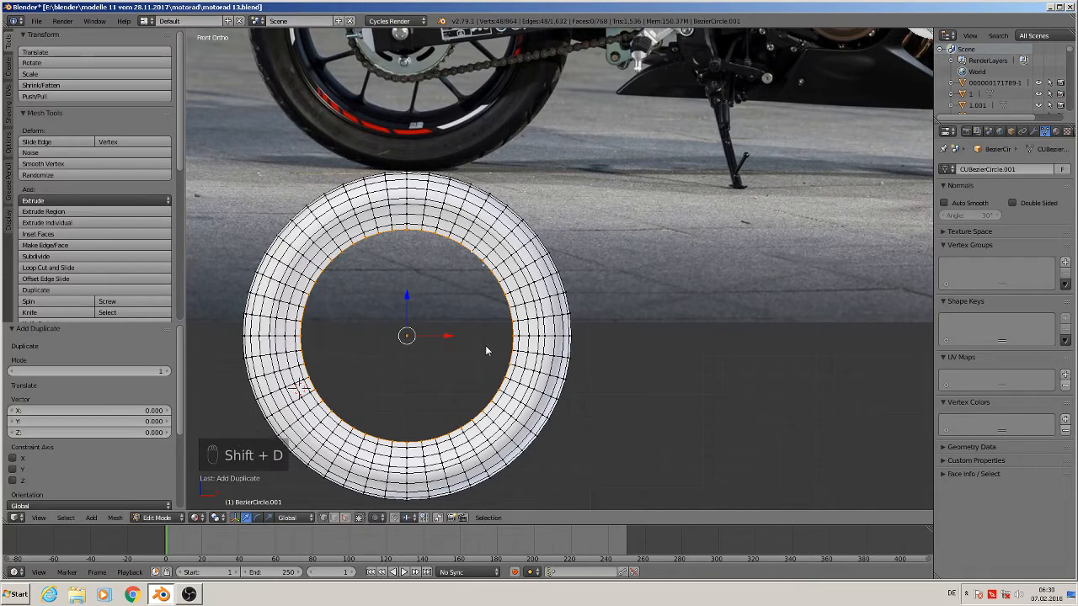
key("p")
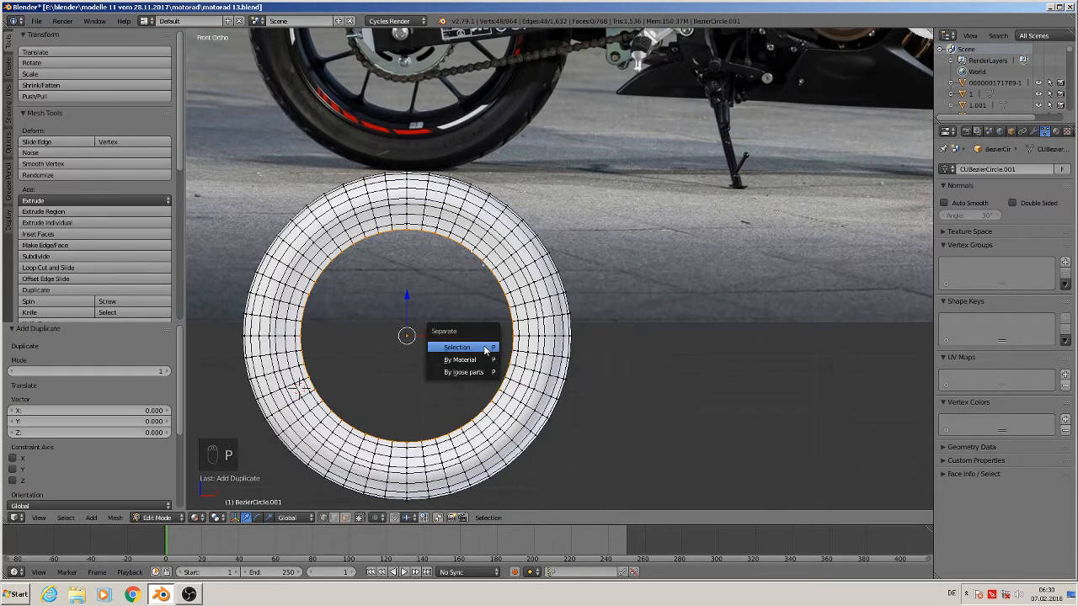
left_click(485, 349)
key("Tab")
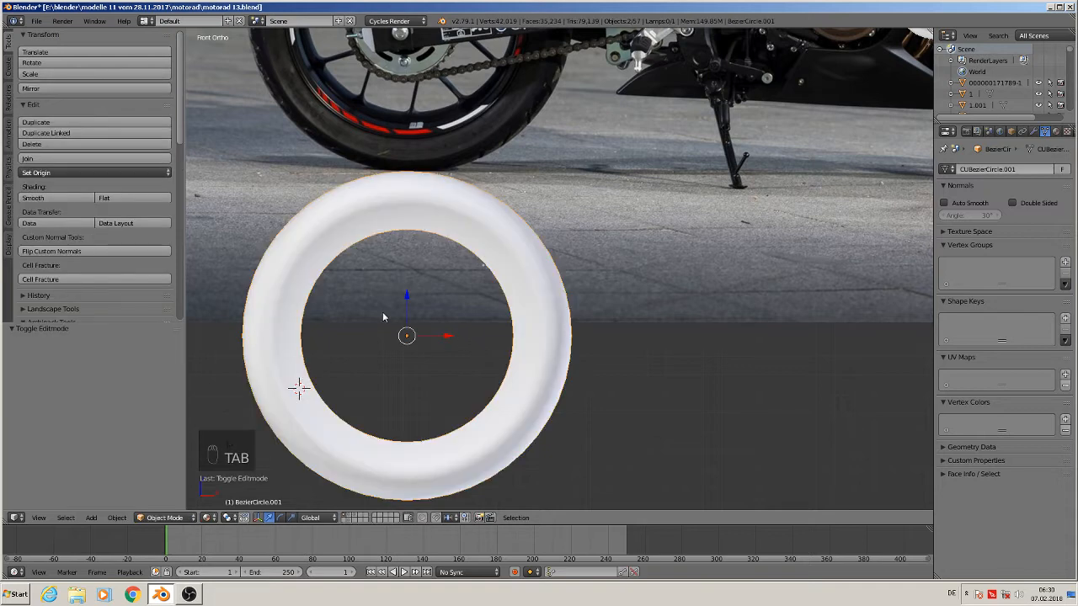
right_click(308, 303)
left_click_drag(443, 339, 684, 354)
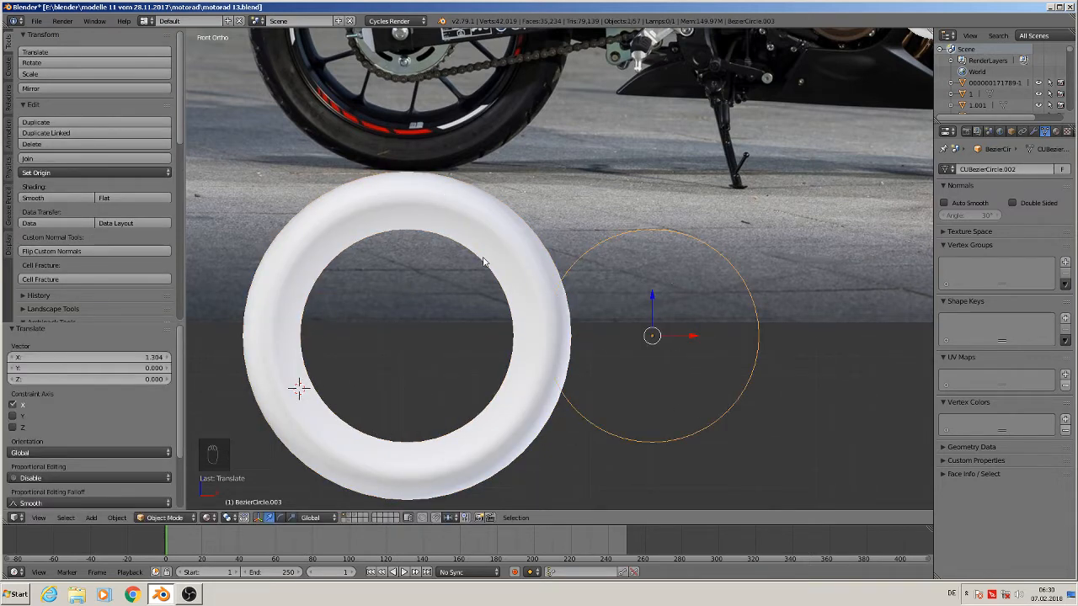
Move the tire to just below the white parts near the mirror photo, enlarge it about 2.7 times, and deselect it
scroll(530, 388, "down", 6)
right_click(530, 385)
scroll(559, 429, "down", 6)
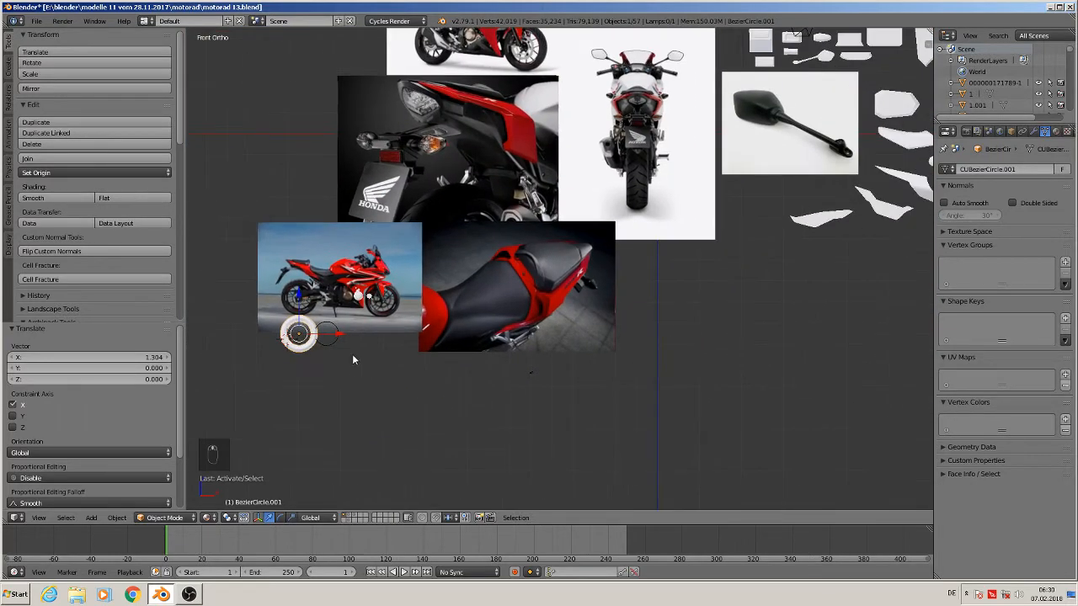
key("g")
left_click(925, 292)
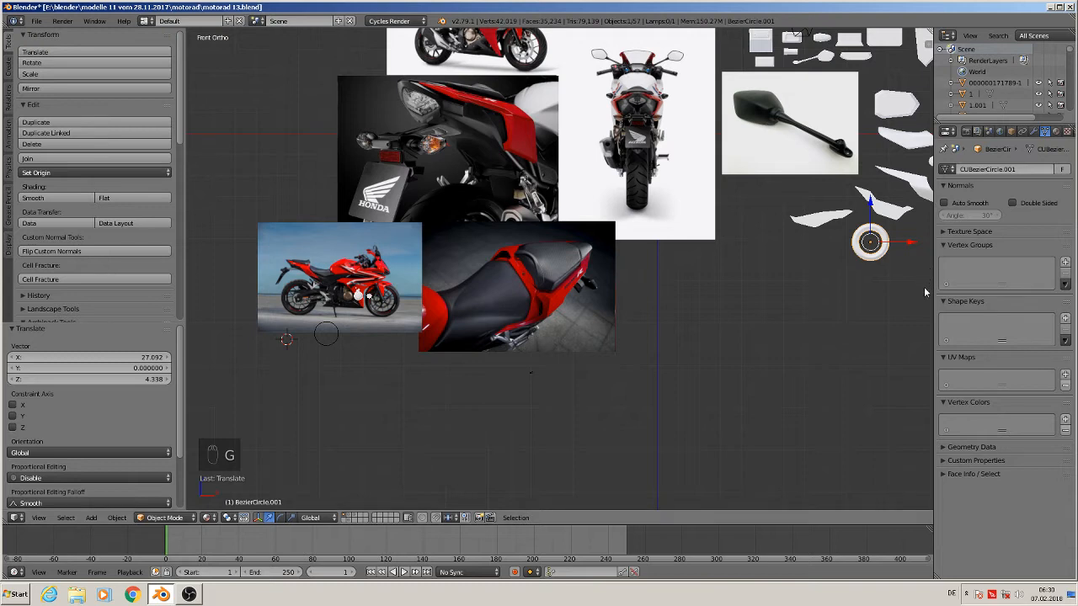
key("s")
left_click(736, 396)
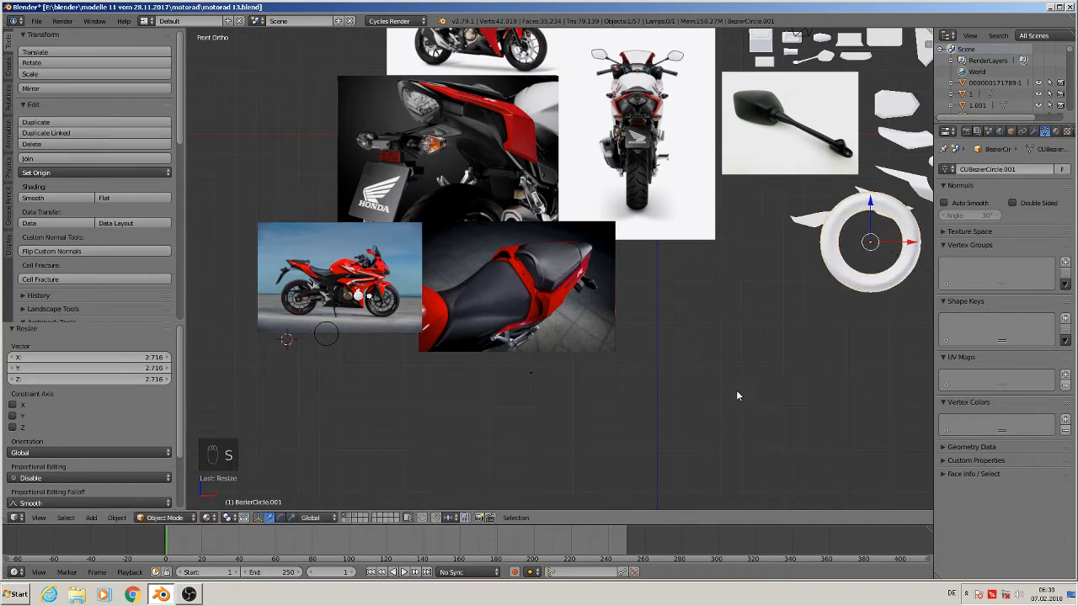
key("g")
left_click(720, 433)
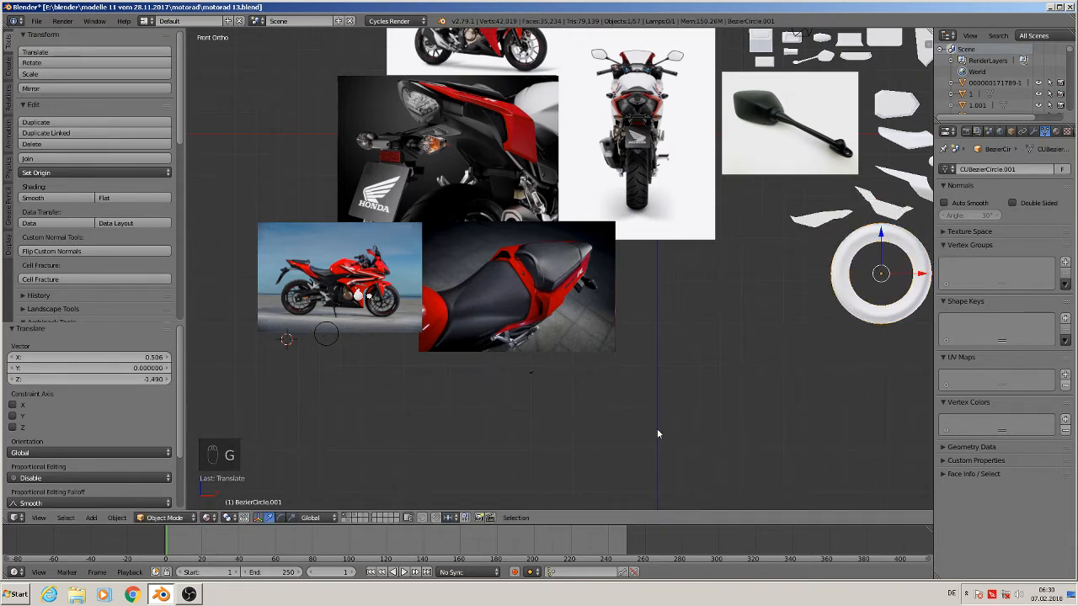
key("a")
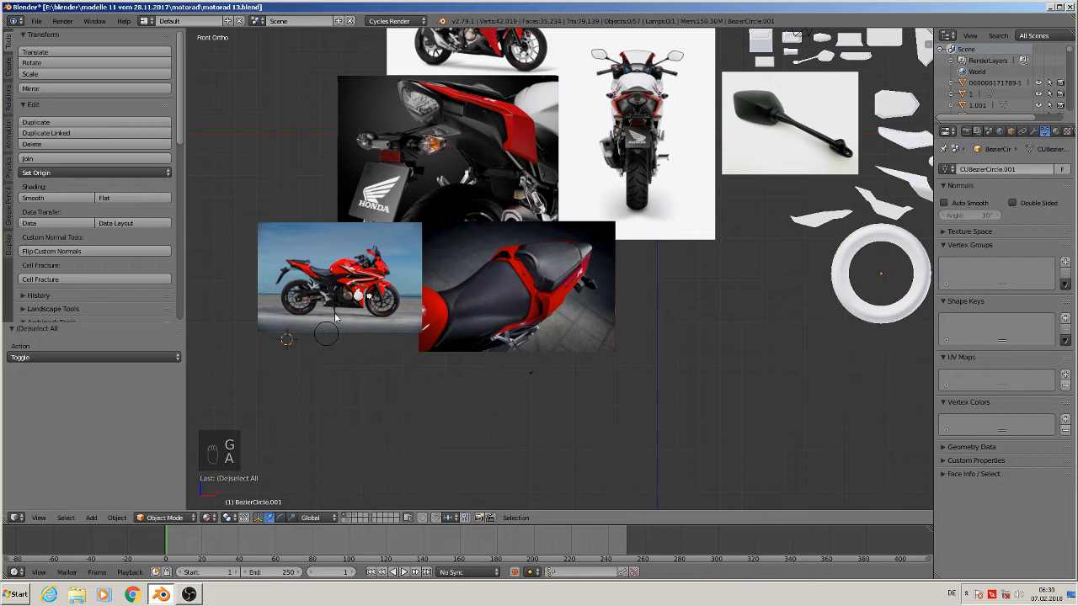
Save the project as a new file named motorad 14.blend
left_click(36, 22)
left_click(56, 117)
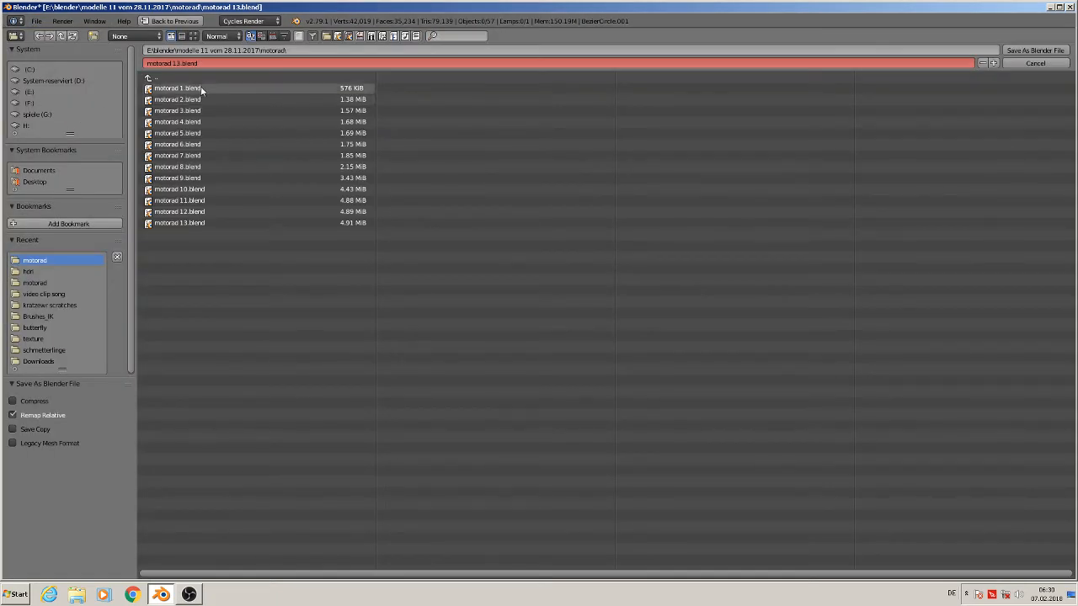
left_click(181, 62)
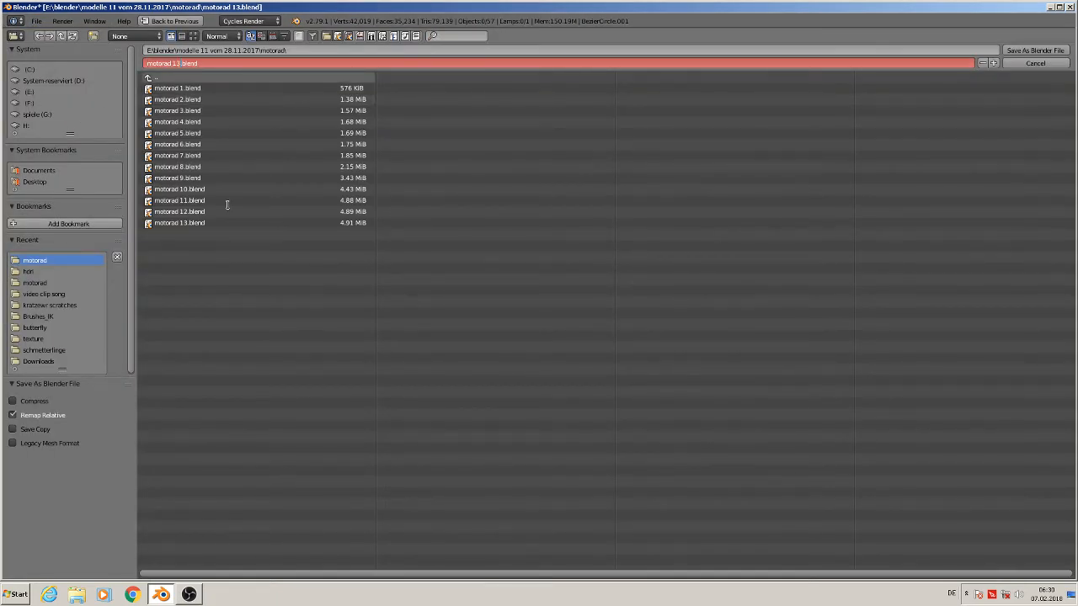
left_click(1037, 51)
Move the separated circle directly below the rear wheel in the photo, about -1.34 along X and 0.40 along Z
scroll(358, 350, "up", 5)
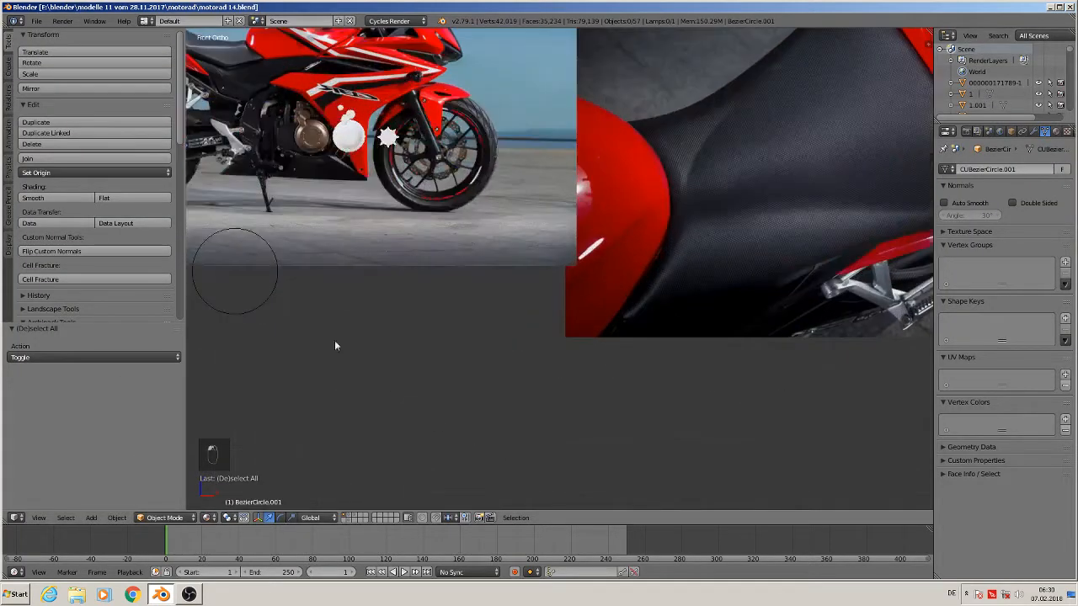
middle_click_drag(339, 319, 718, 472, "shift")
scroll(556, 330, "up", 2)
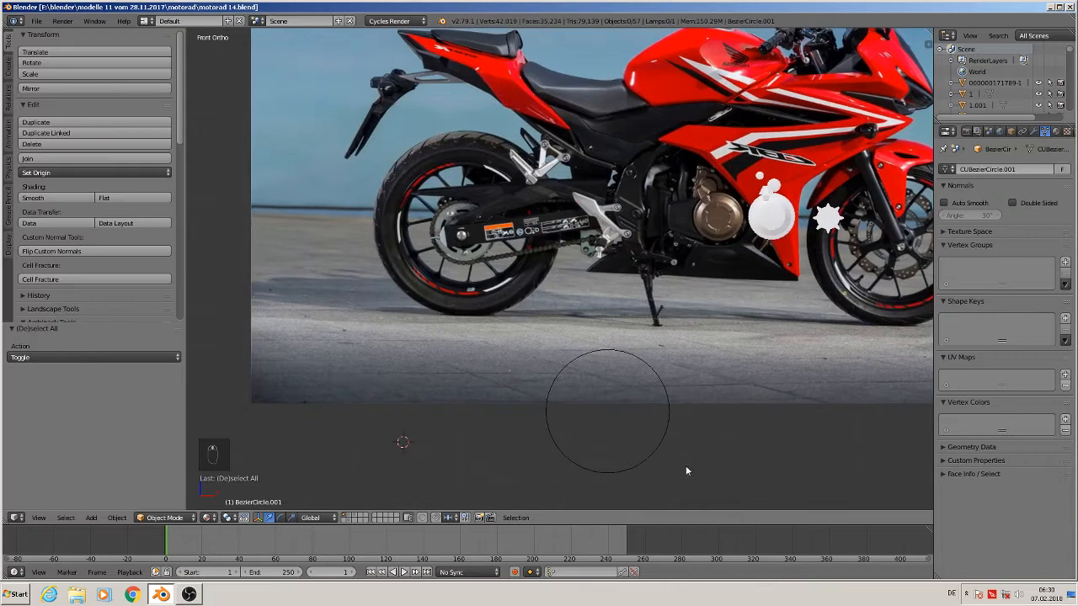
scroll(657, 454, "up", 2)
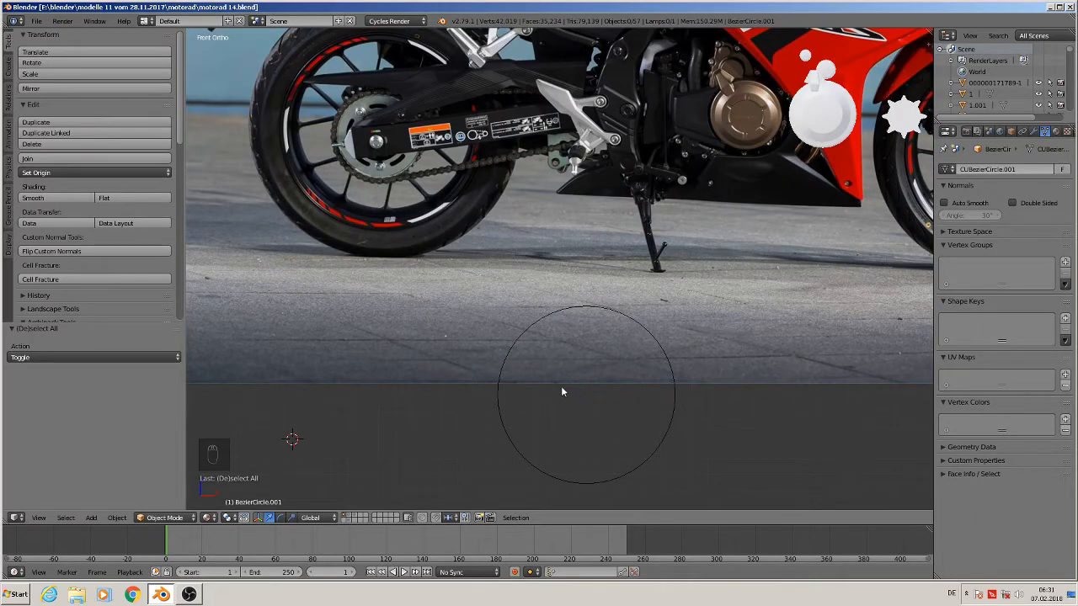
right_click(555, 320)
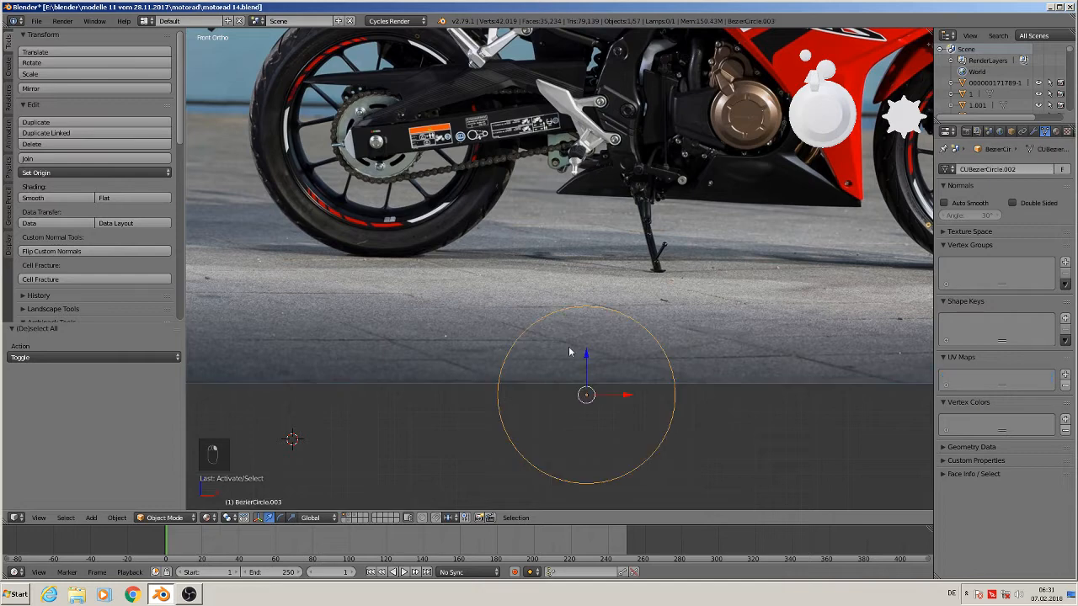
key("g")
left_click(360, 286)
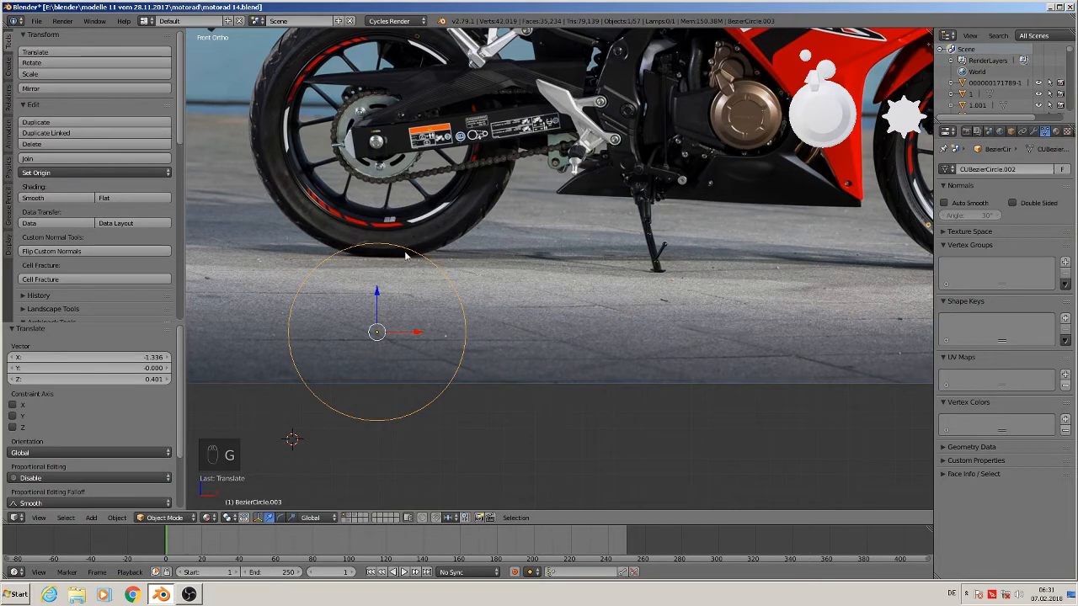
Extrude the circle's whole edge loop inward at a scale of about 0.95 to form a flat ring
scroll(406, 256, "up", 3)
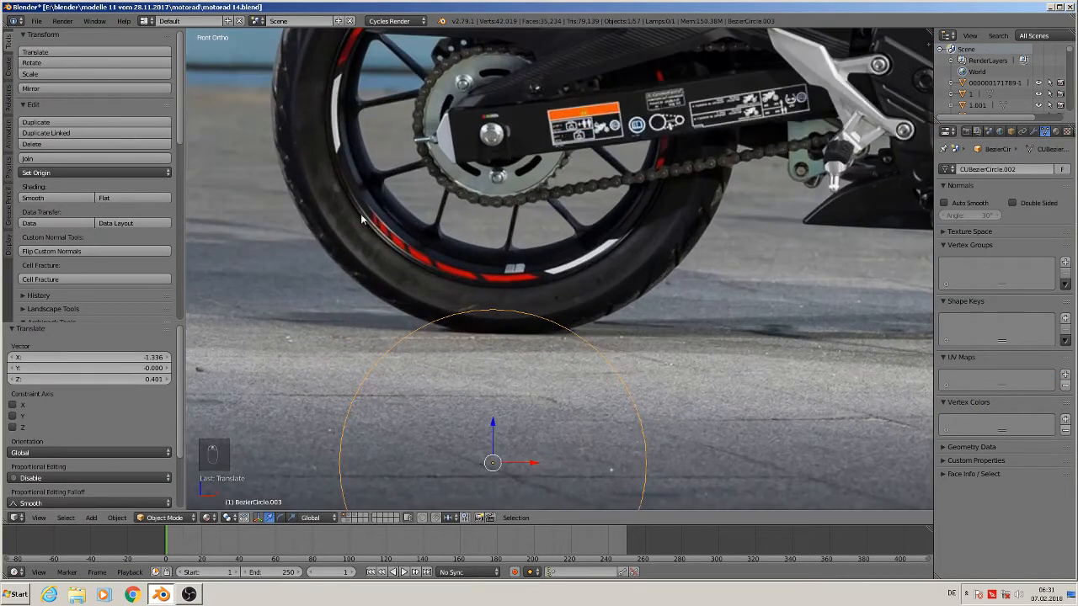
middle_click_drag(546, 366, 519, 248, "shift")
scroll(533, 304, "down", 1)
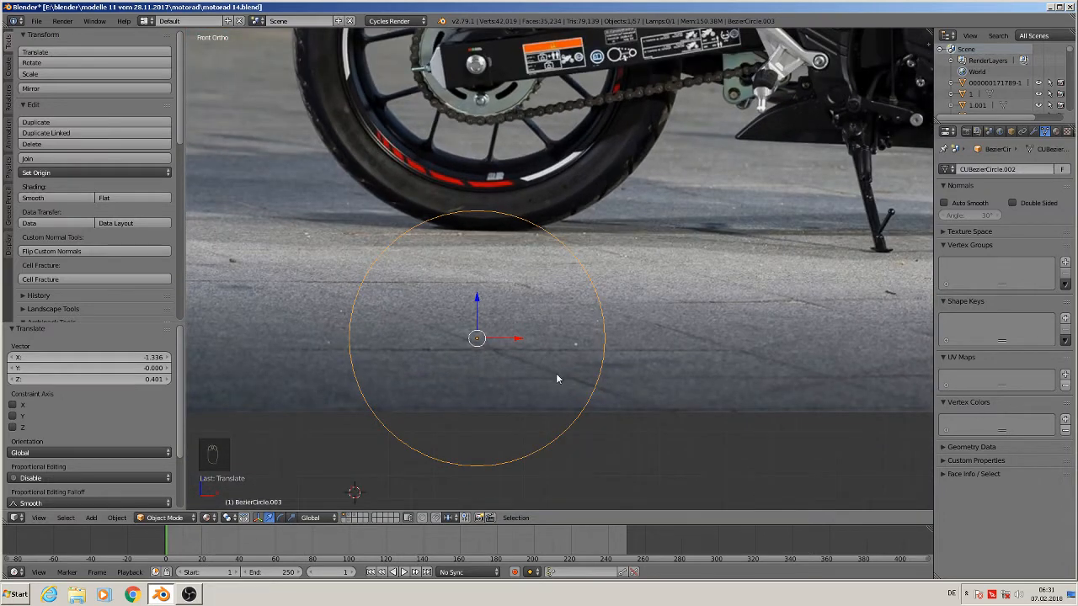
key("Tab")
key("a")
key("a")
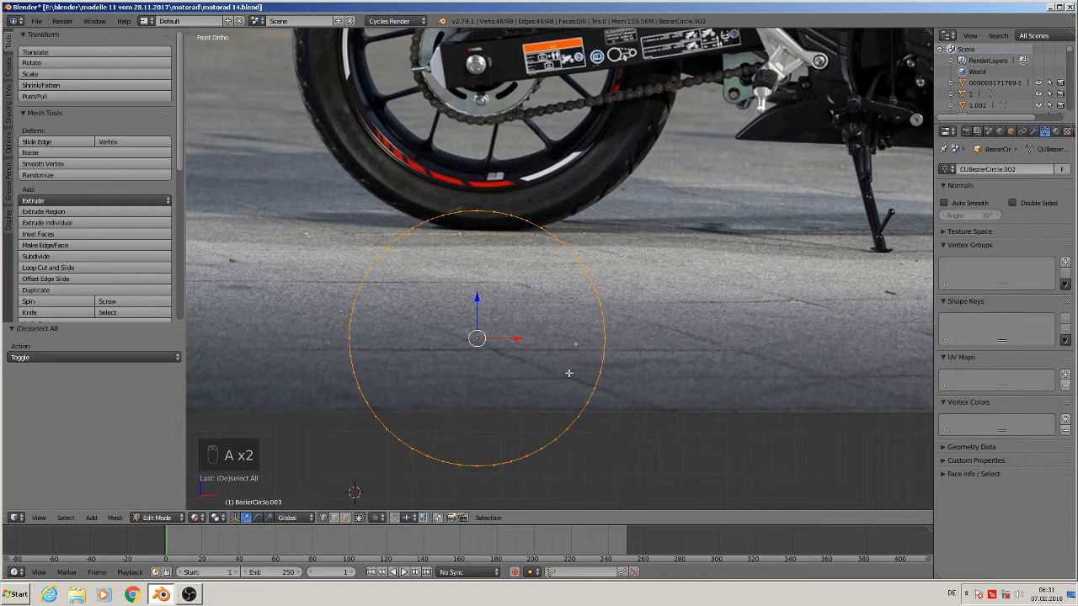
key("e")
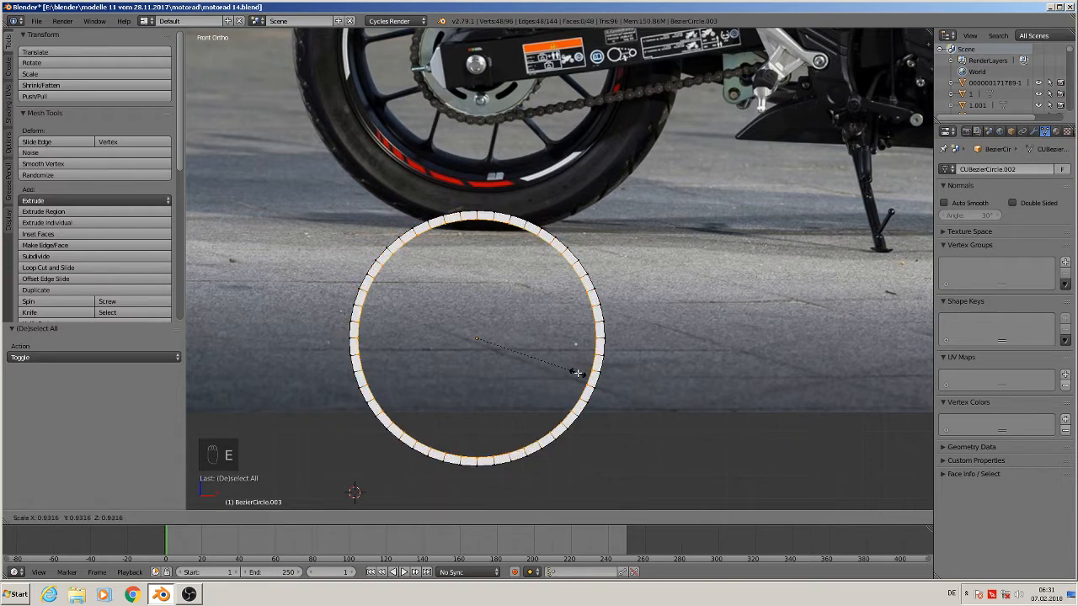
left_click(573, 373)
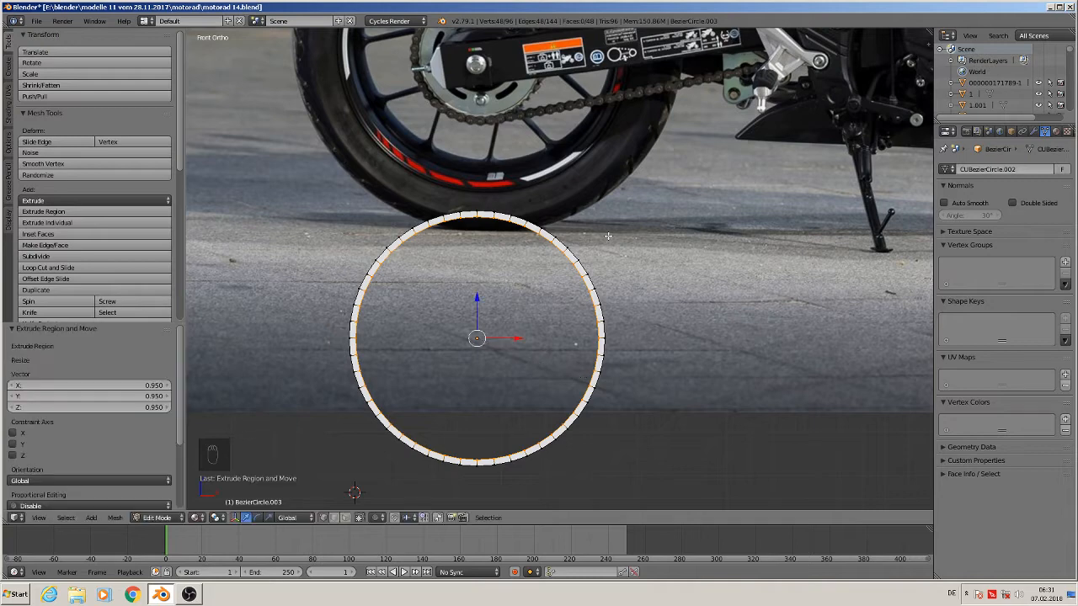
Extrude the ring's outer edge loop about 0.026 along the Y axis
middle_click_drag(608, 237, 546, 288)
left_click(546, 254, "alt")
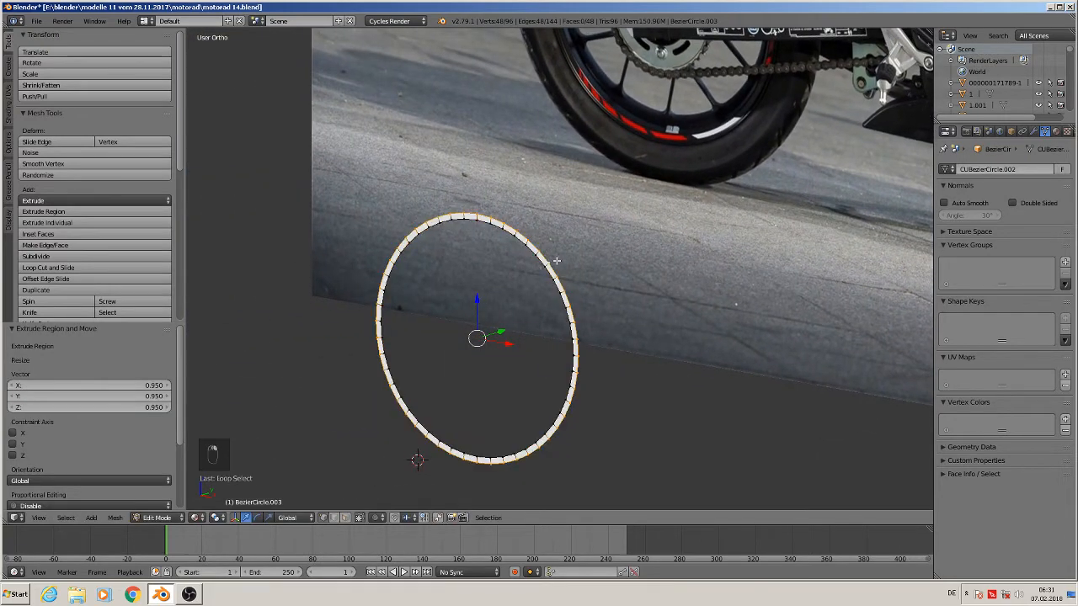
key("e")
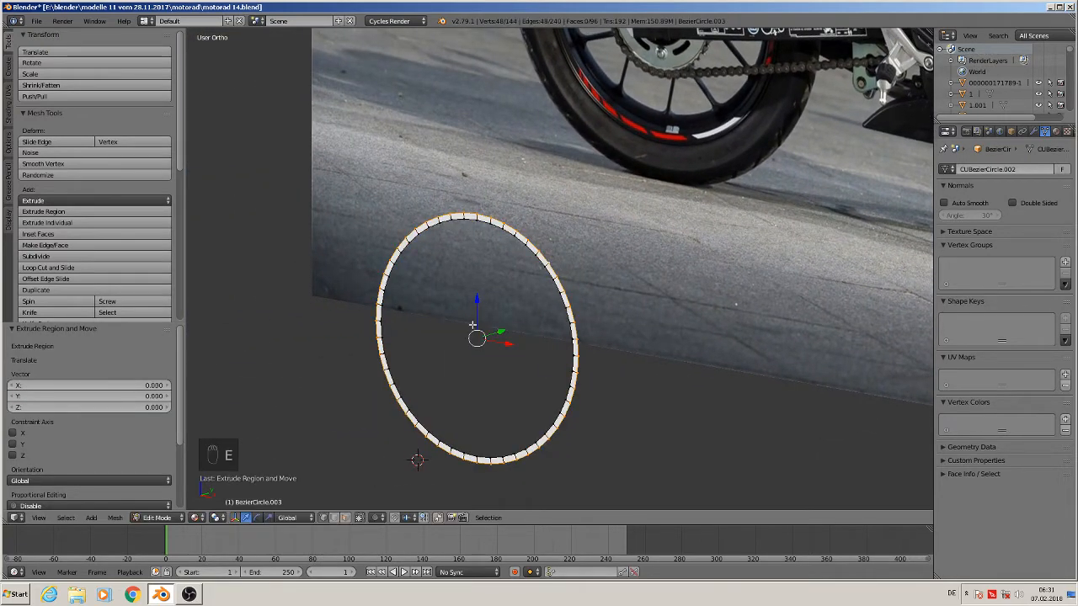
key("g")
key("y")
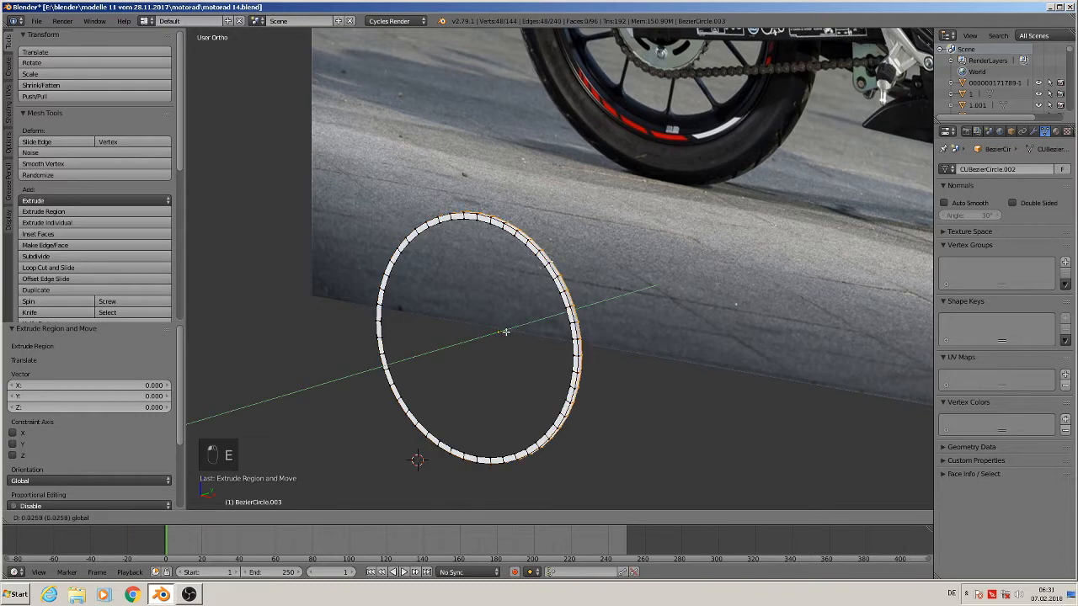
left_click(505, 332)
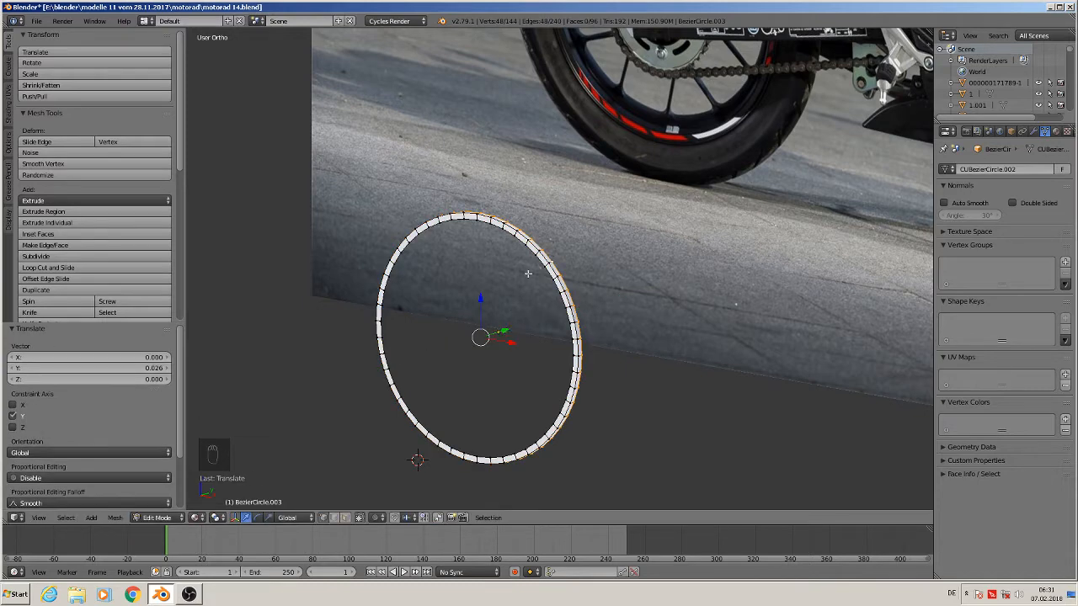
Extrude the ring's inner edge loop about 0.037 along the Y axis
middle_click_drag(528, 273, 598, 268)
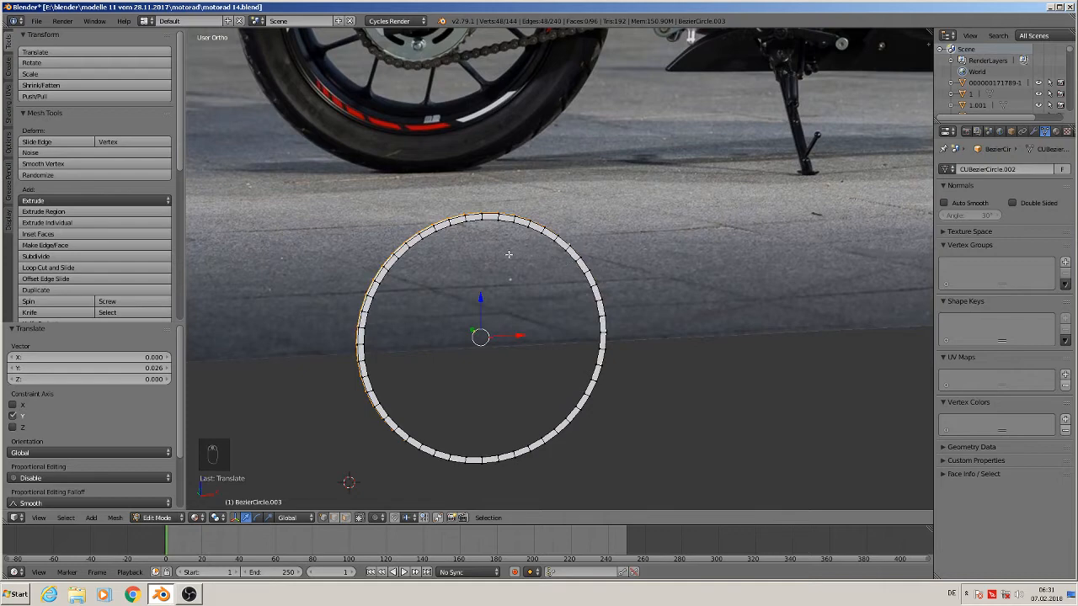
middle_click_drag(455, 262, 489, 264)
right_click(447, 239)
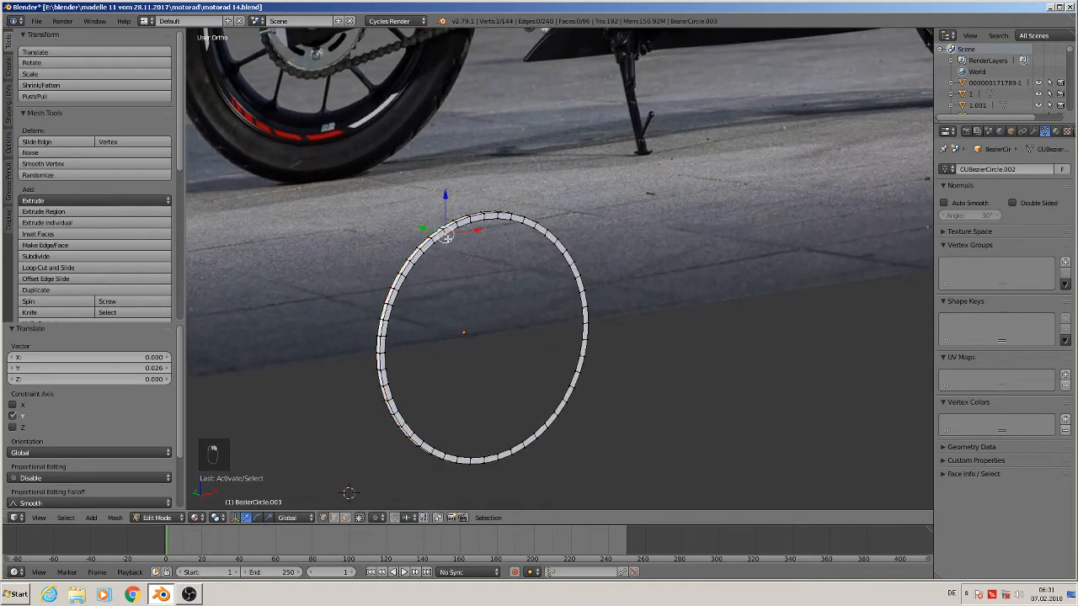
right_click(447, 238, "alt")
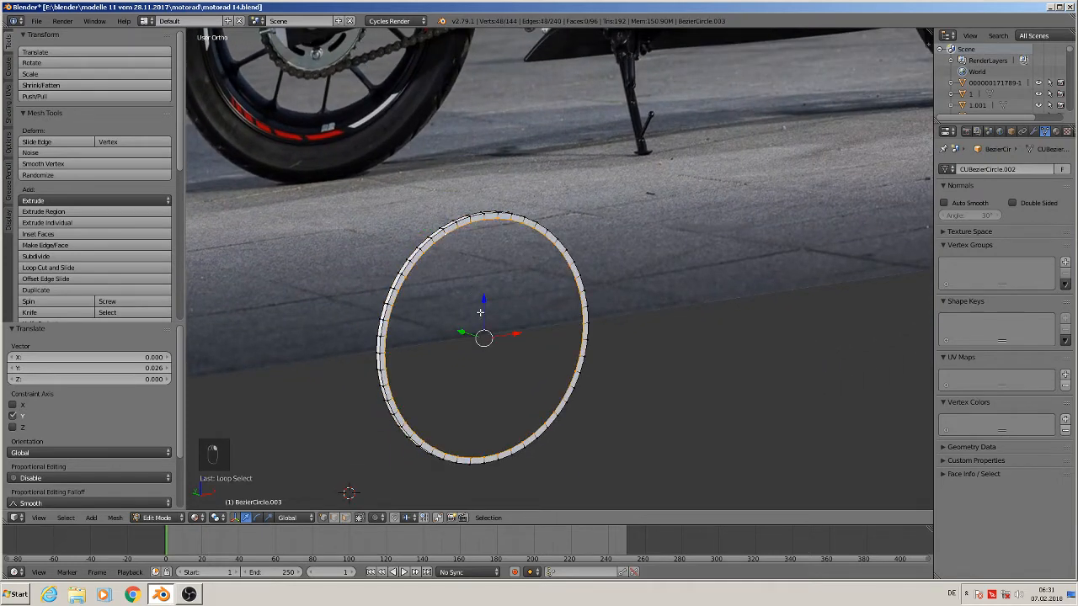
key("e")
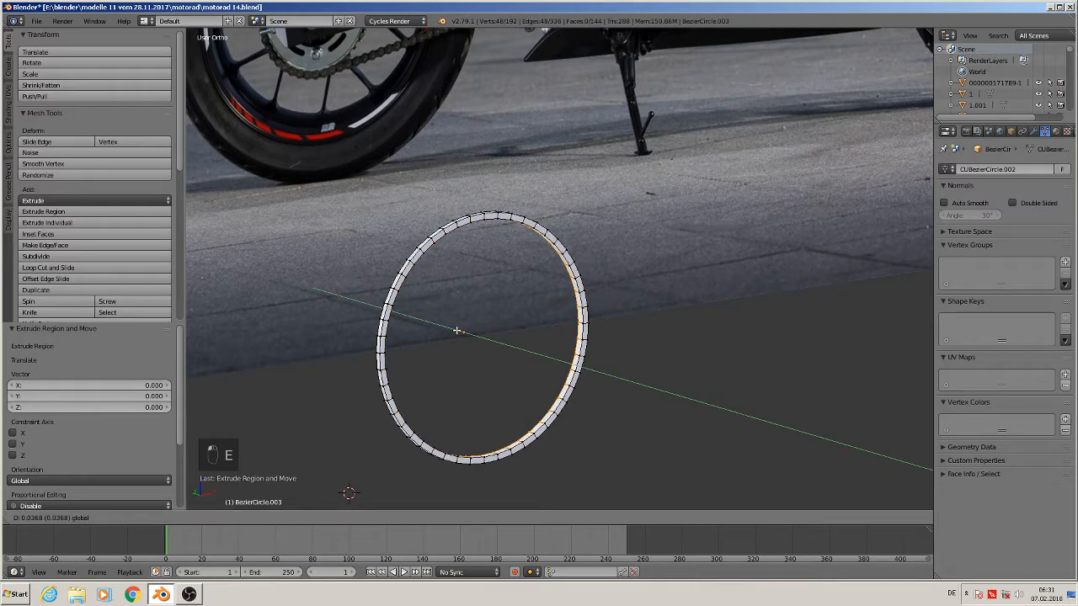
left_click(457, 331)
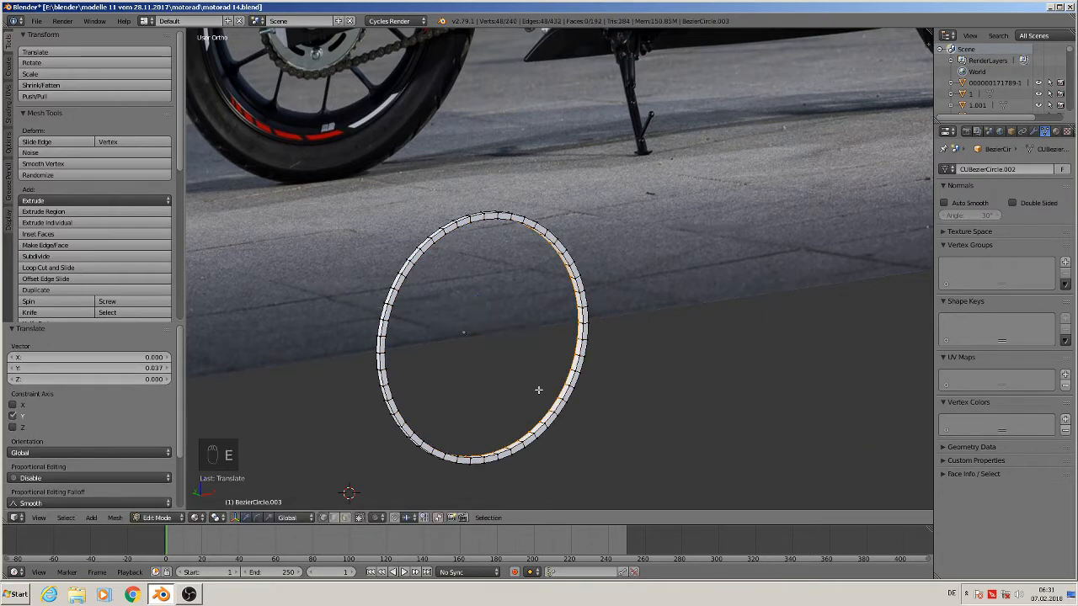
Extrude the rear inner edge loop inward at a scale of about 0.906 and shift it about 0.026 along Y
key("s")
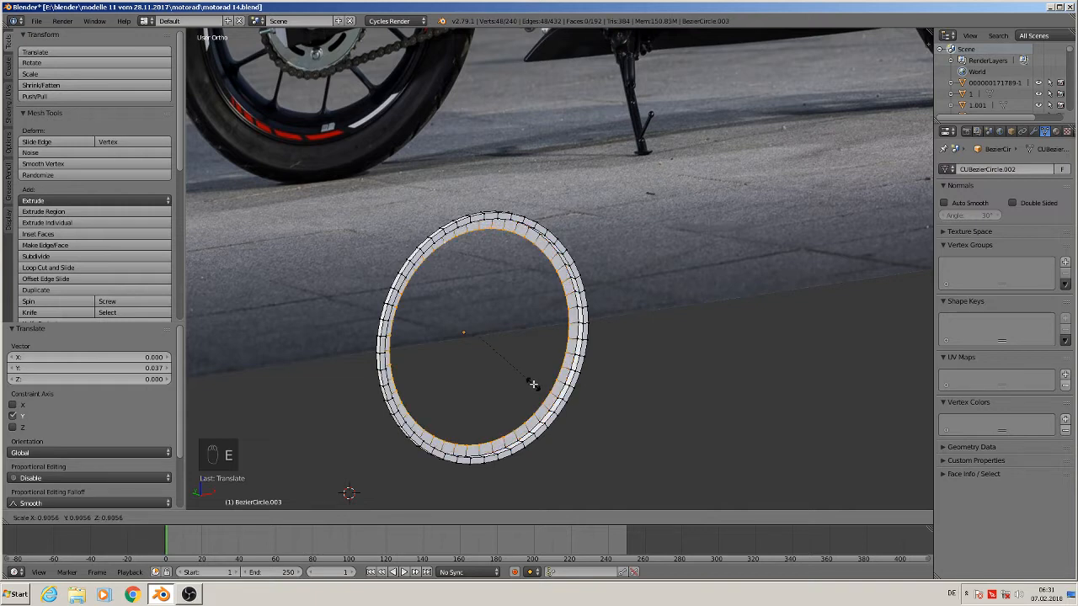
left_click(533, 384)
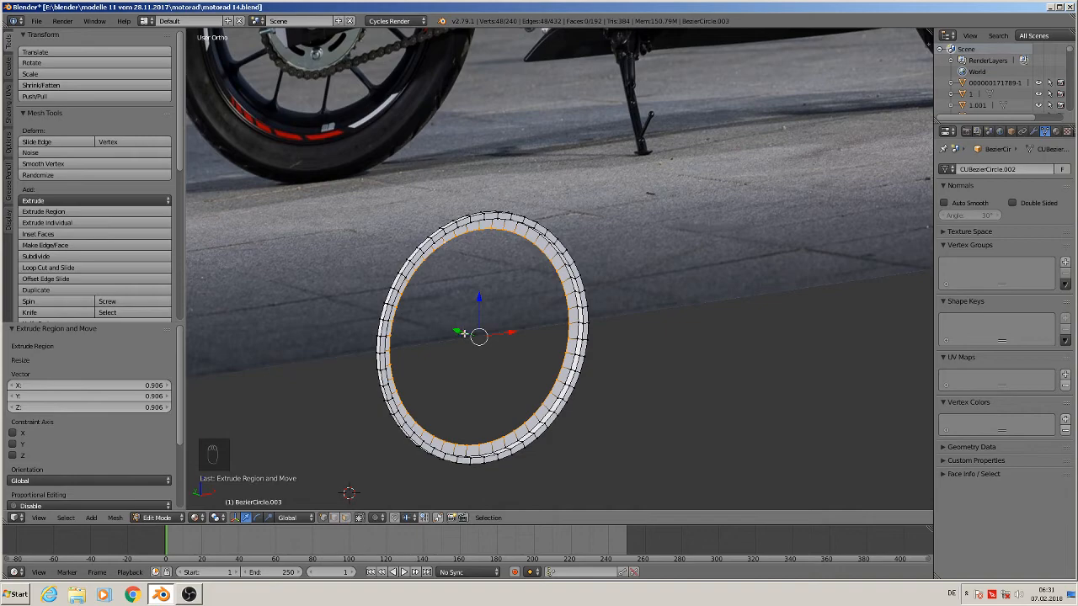
left_click_drag(455, 328, 451, 329)
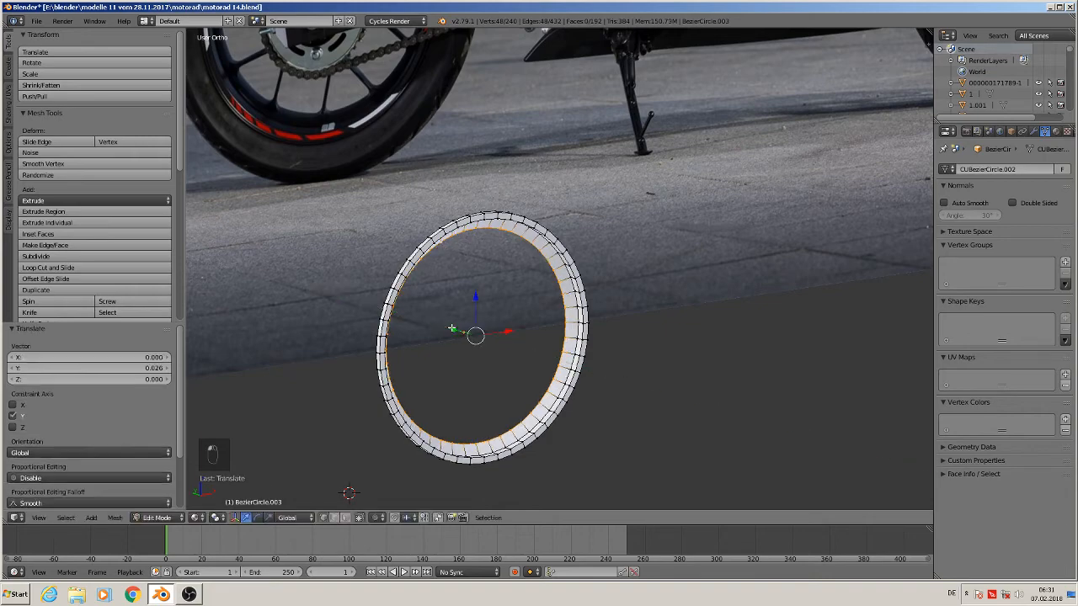
middle_click_drag(464, 339, 382, 306)
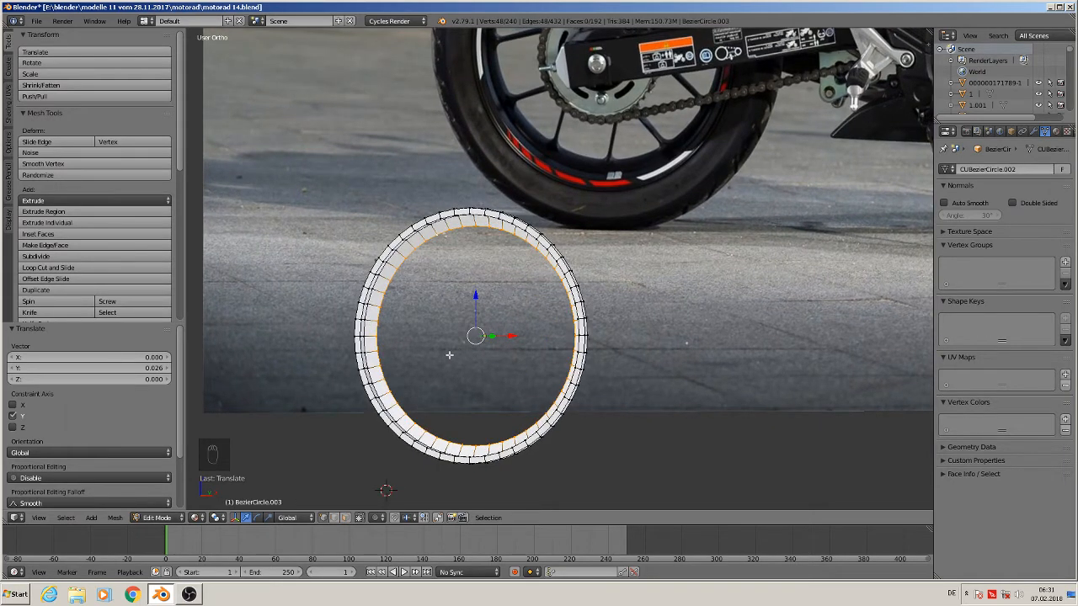
Extrude the rear inner edge loop about 0.085 along the Y axis
middle_click_drag(438, 361, 396, 366)
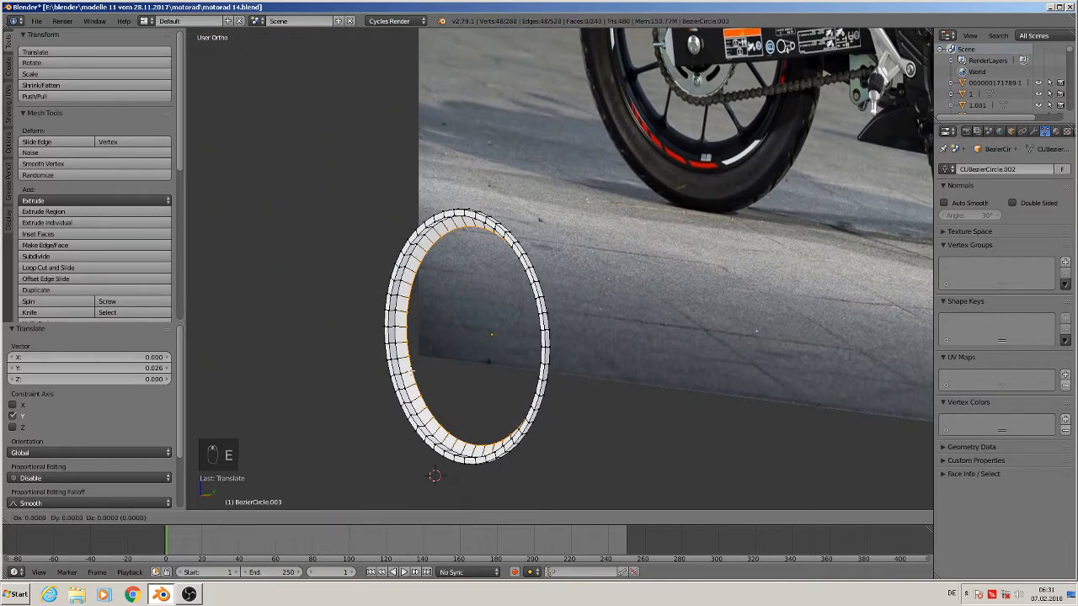
key("e")
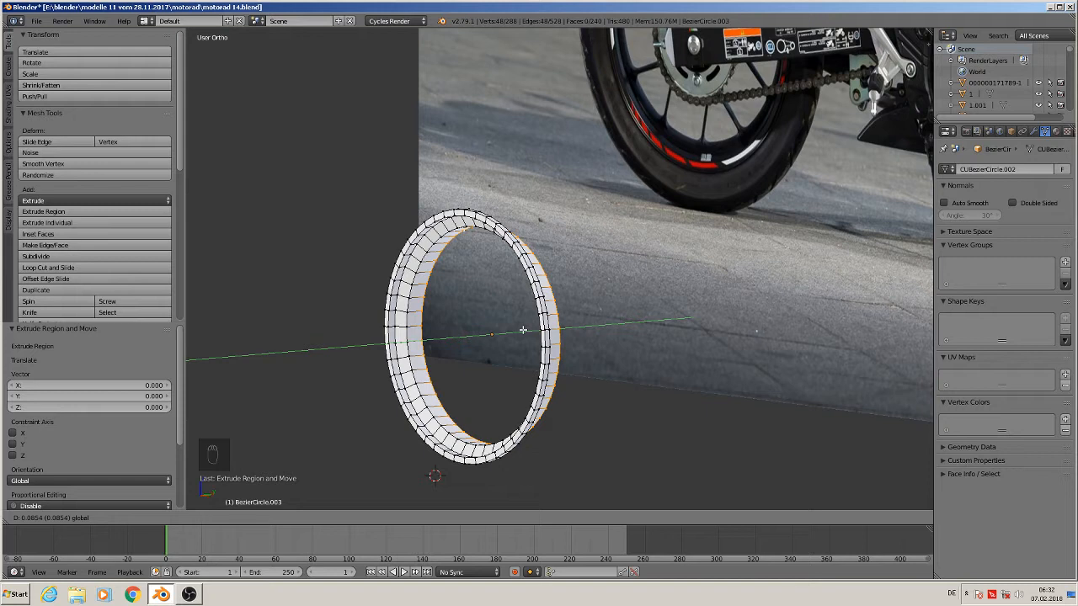
left_click(522, 330)
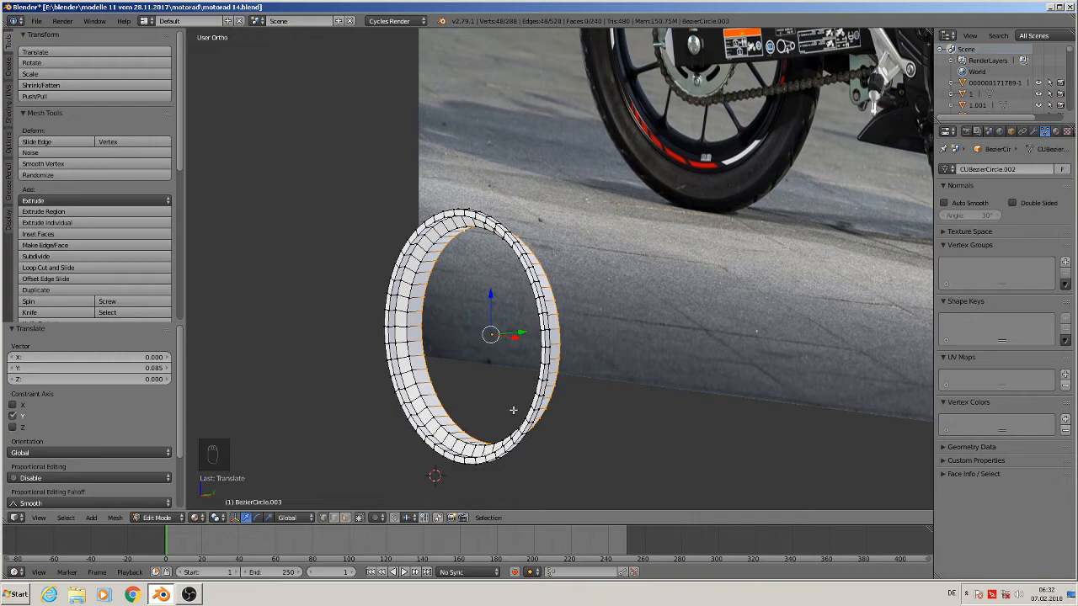
Add a centred edge loop around the rim's flat front ring and move it about -0.006 along the Y axis
scroll(474, 332, "up", 5)
middle_click_drag(484, 215, 747, 328, "shift")
scroll(708, 293, "up", 3)
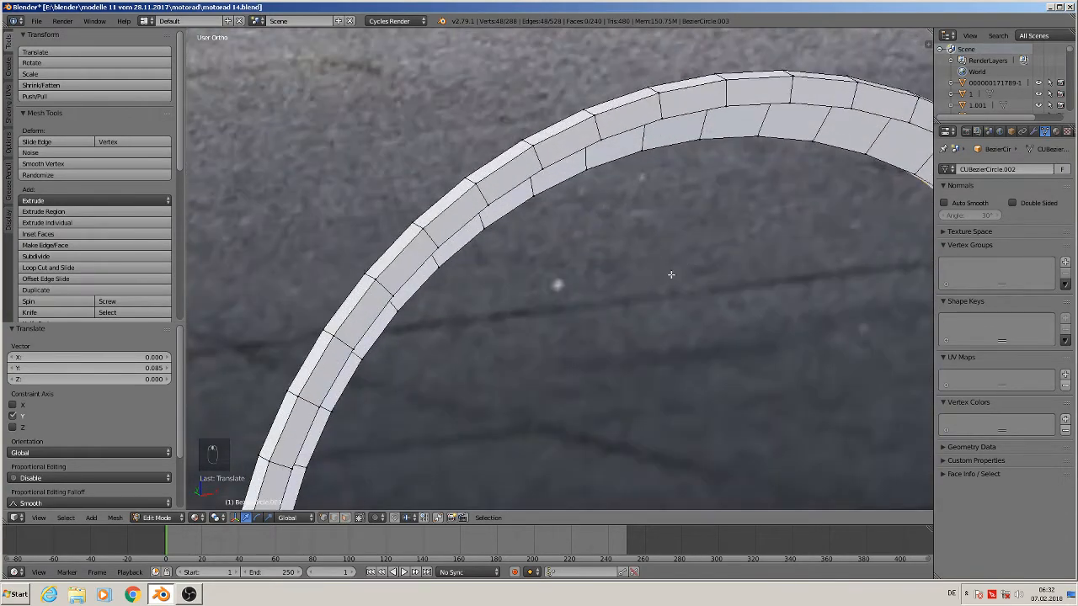
scroll(612, 268, "down", 1)
middle_click_drag(571, 252, 591, 160)
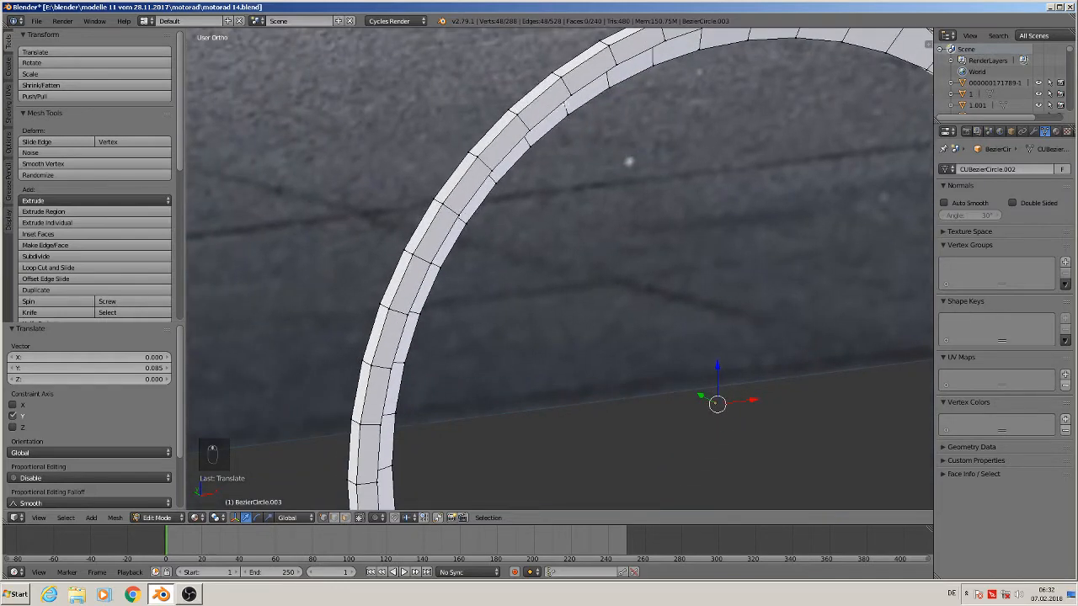
key("ctrl+r")
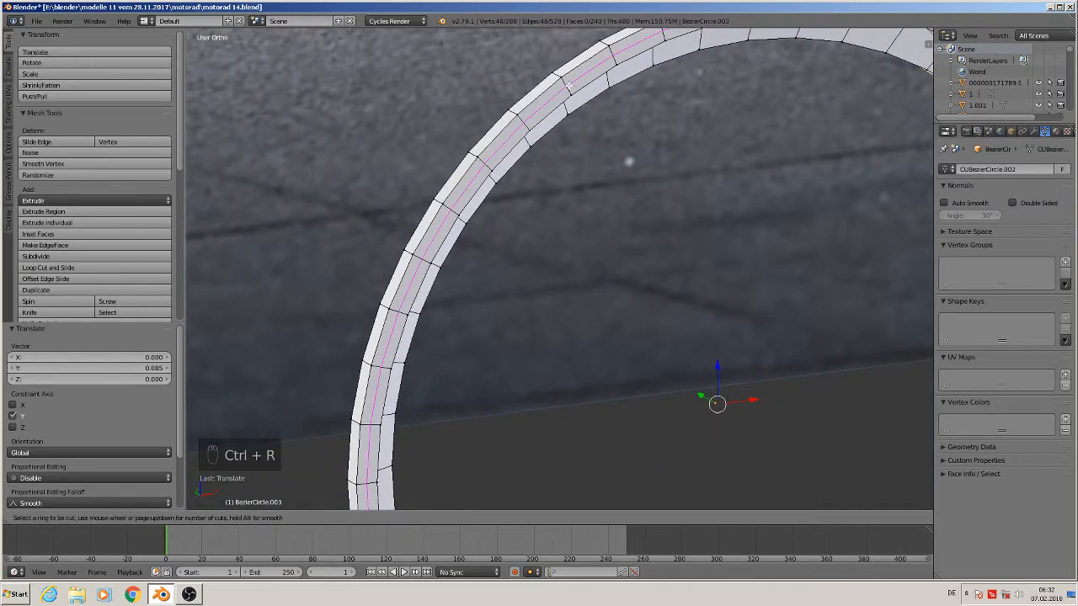
left_click(569, 86)
right_click(570, 85)
scroll(598, 261, "down", 3)
middle_click_drag(598, 261, 448, 184)
key("g")
key("y")
left_click(571, 160)
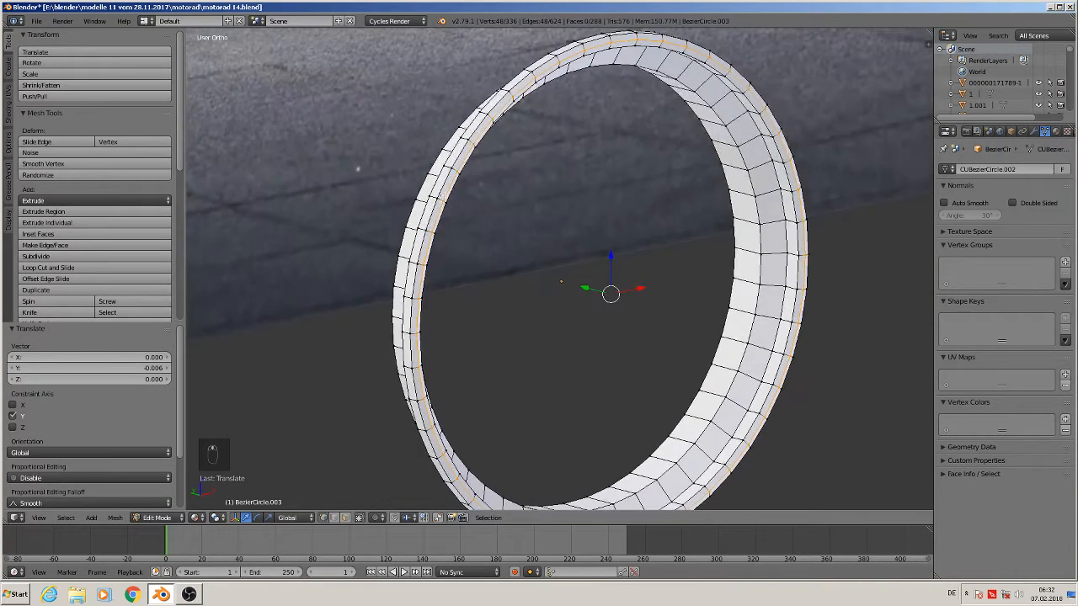
Bevel the front ring's outer edge loop by about 0.009 with 2 segments
scroll(448, 183, "up", 3)
right_click(470, 128, "alt")
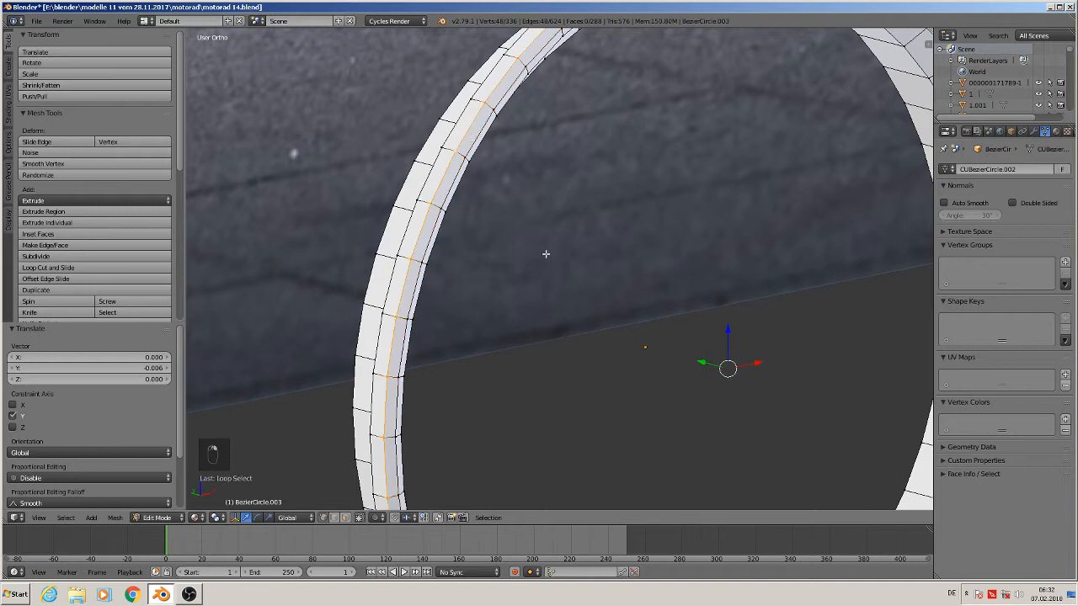
key("ctrl+b")
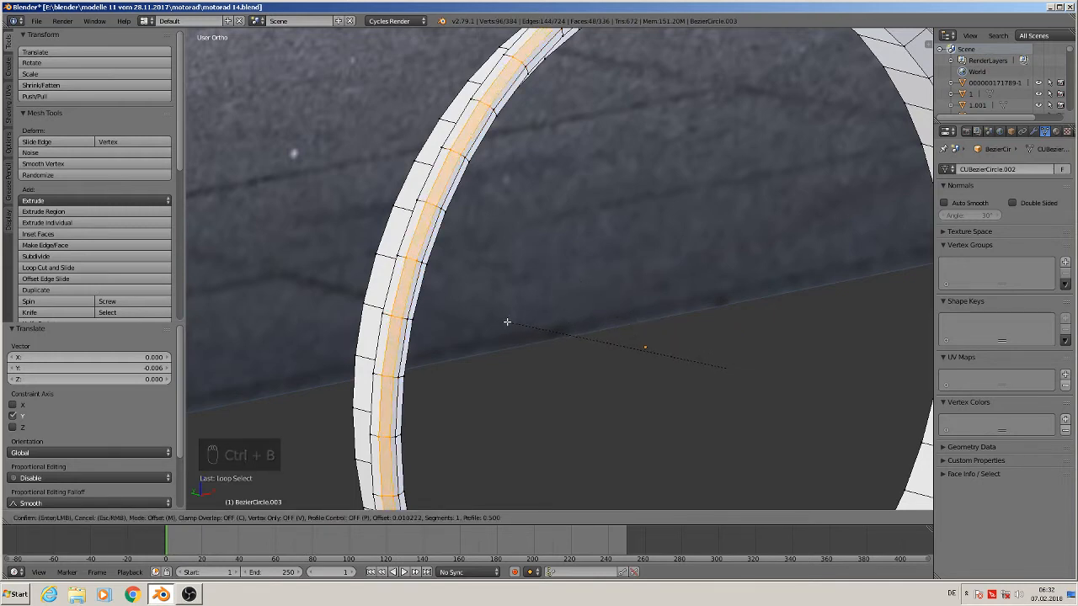
left_click(508, 321)
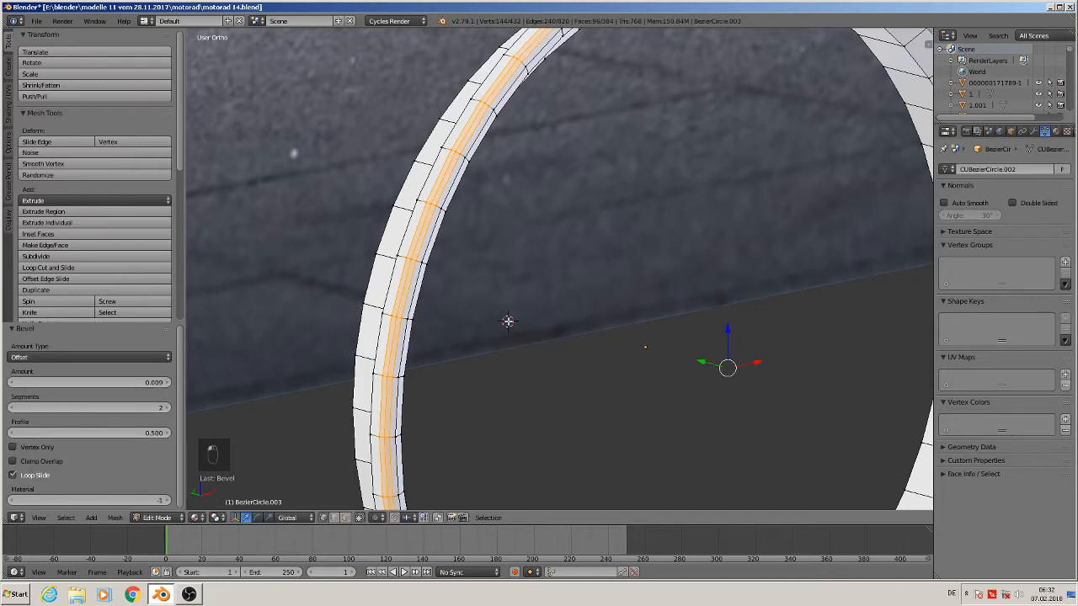
Bevel the front ring's inner edge loop with an offset of about 0.019 and 2 segments, then clear the selection
scroll(471, 312, "up", 5)
middle_click_drag(417, 294, 391, 271)
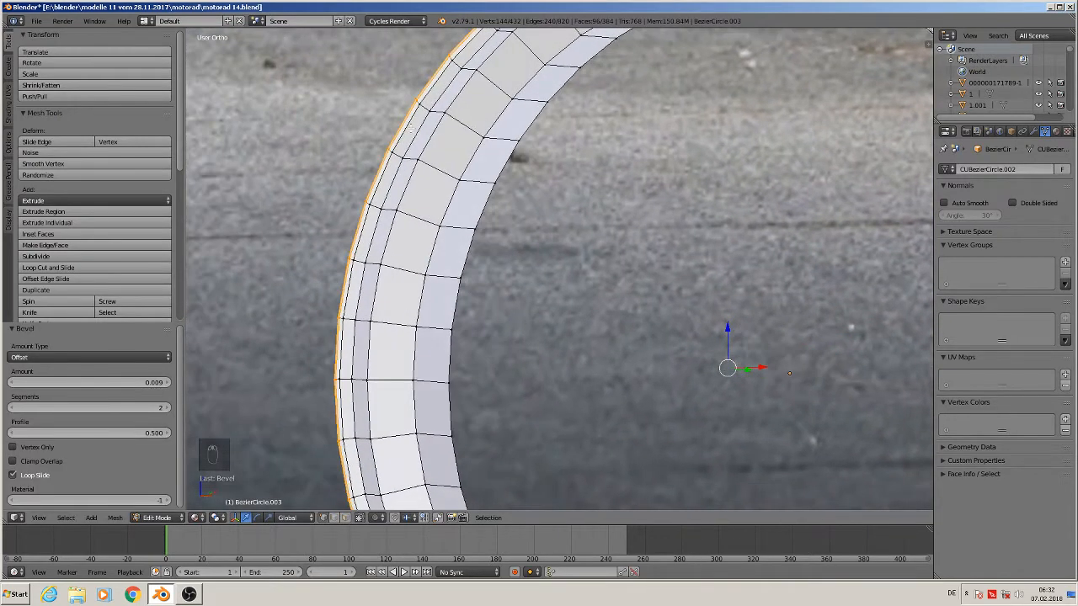
right_click(414, 138, "alt")
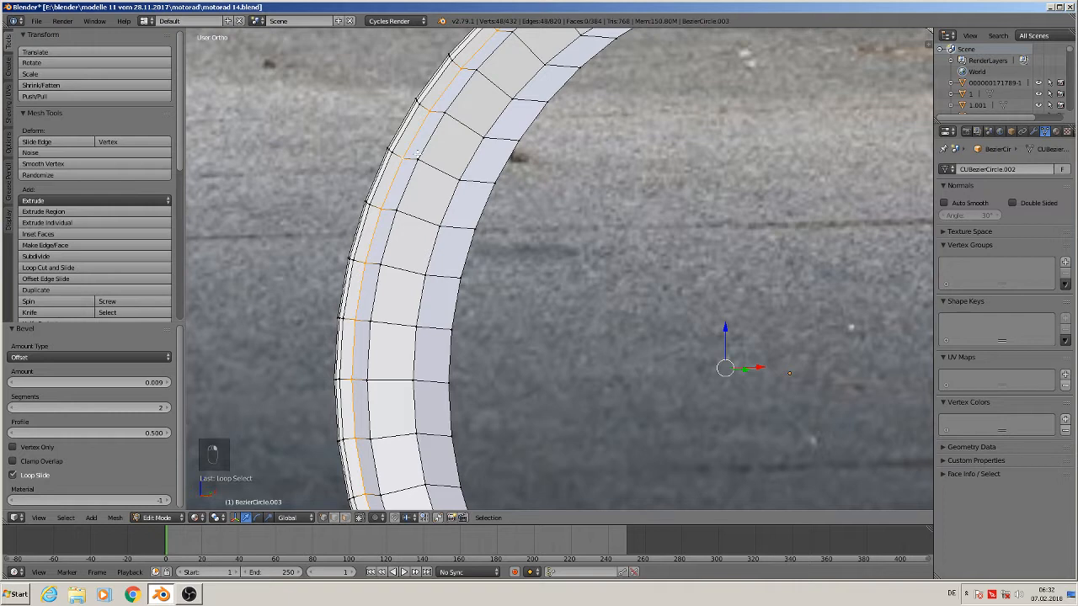
key("ctrl+b")
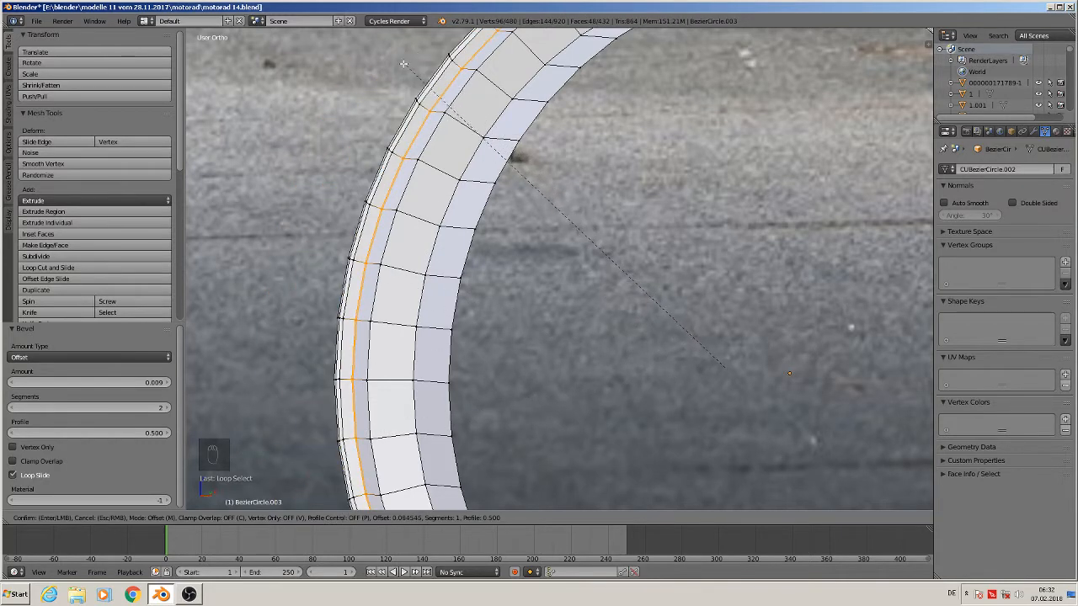
right_click(423, 81)
middle_click_drag(566, 175, 470, 221)
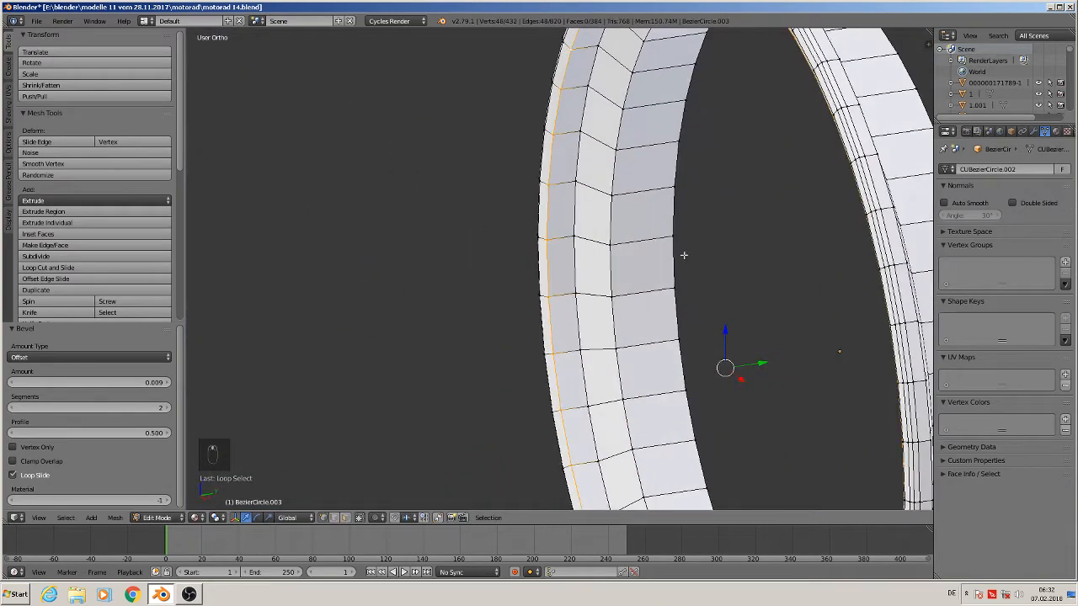
middle_click_drag(685, 256, 173, 244, "shift")
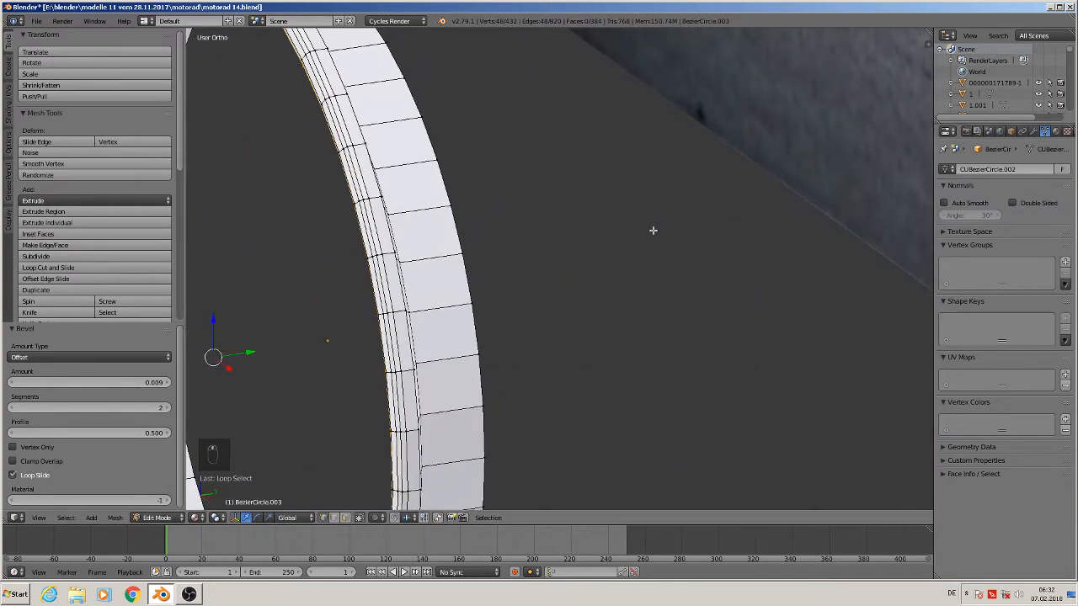
middle_click_drag(447, 307, 520, 271)
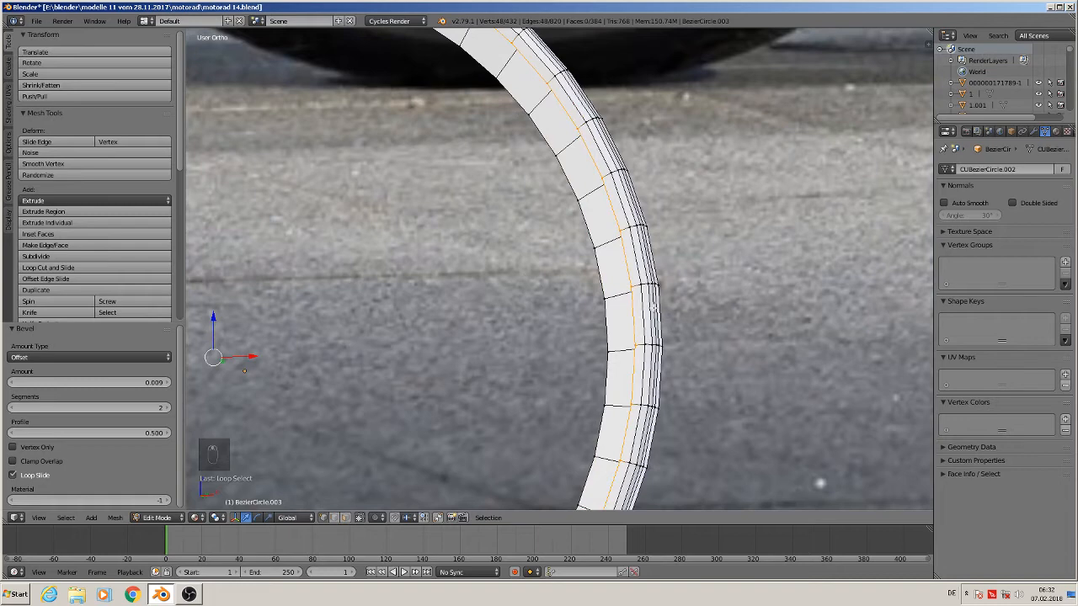
middle_click_drag(633, 283, 663, 283)
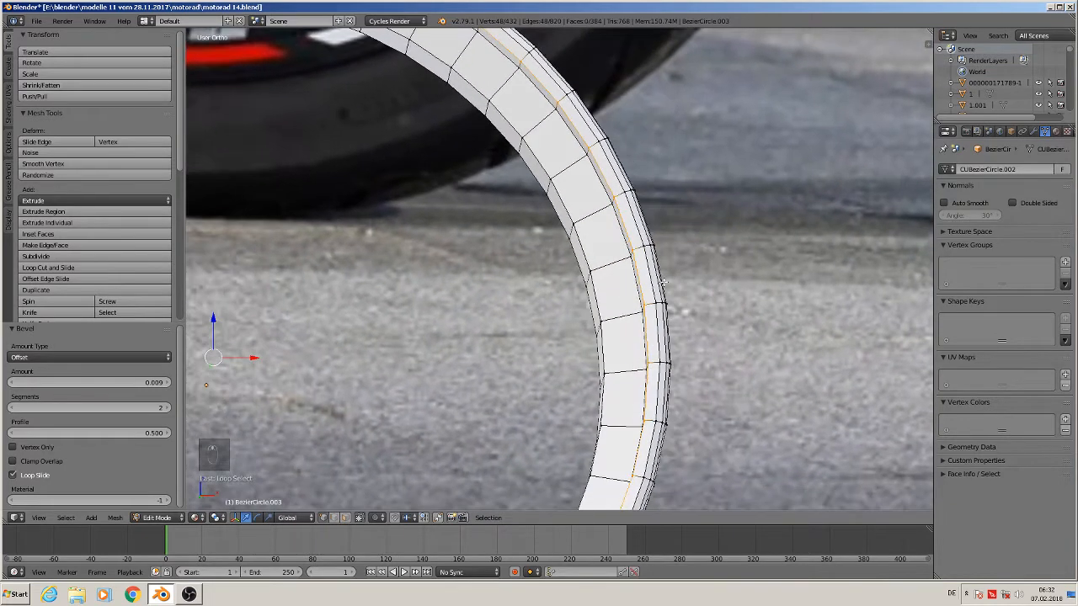
key("ctrl+b")
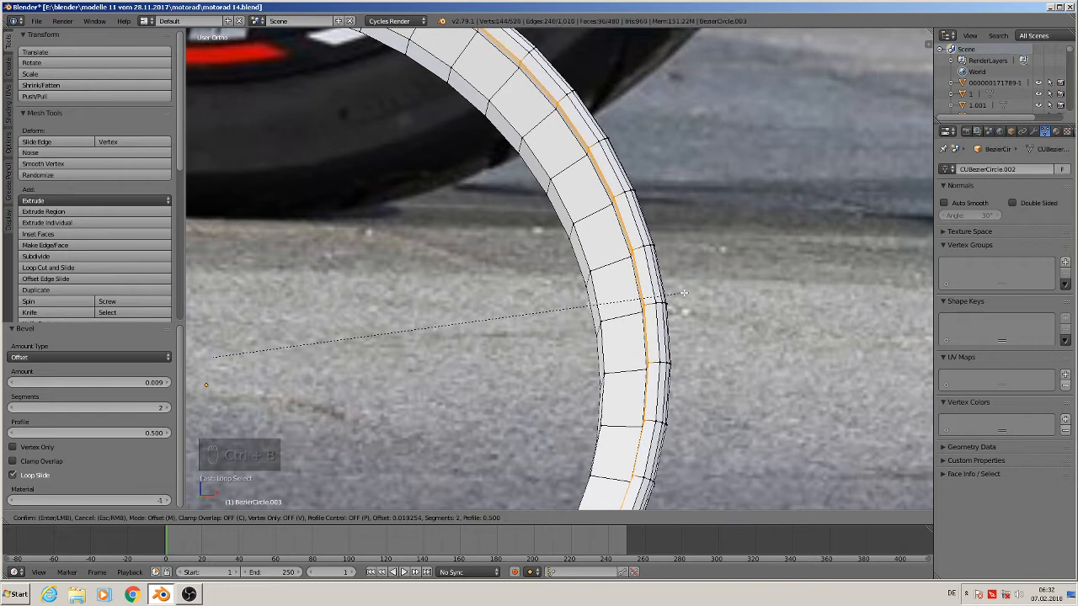
left_click(683, 293)
key("a")
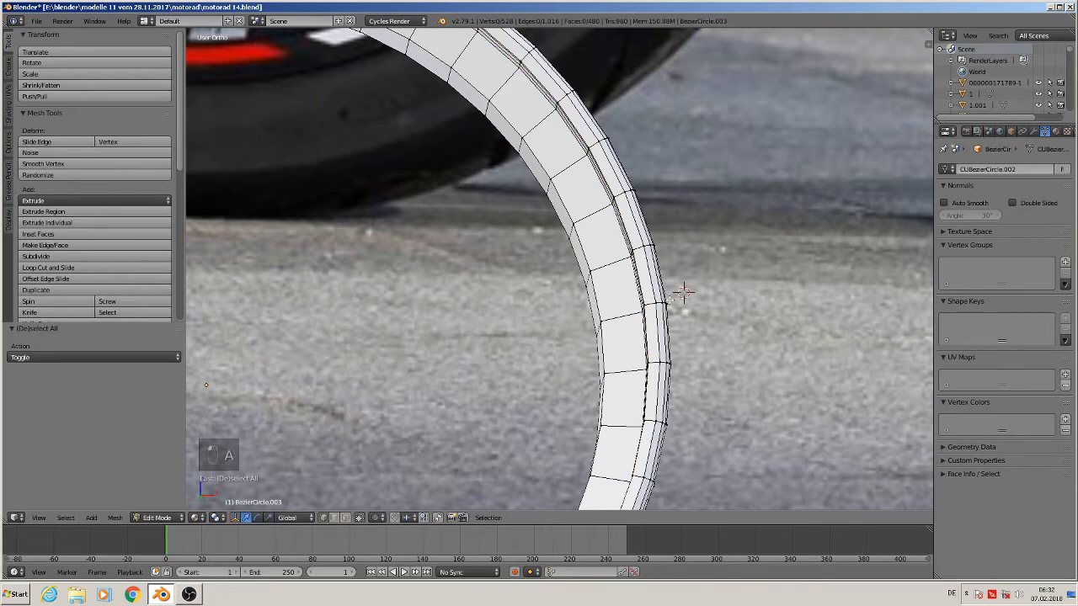
scroll(674, 301, "down", 5)
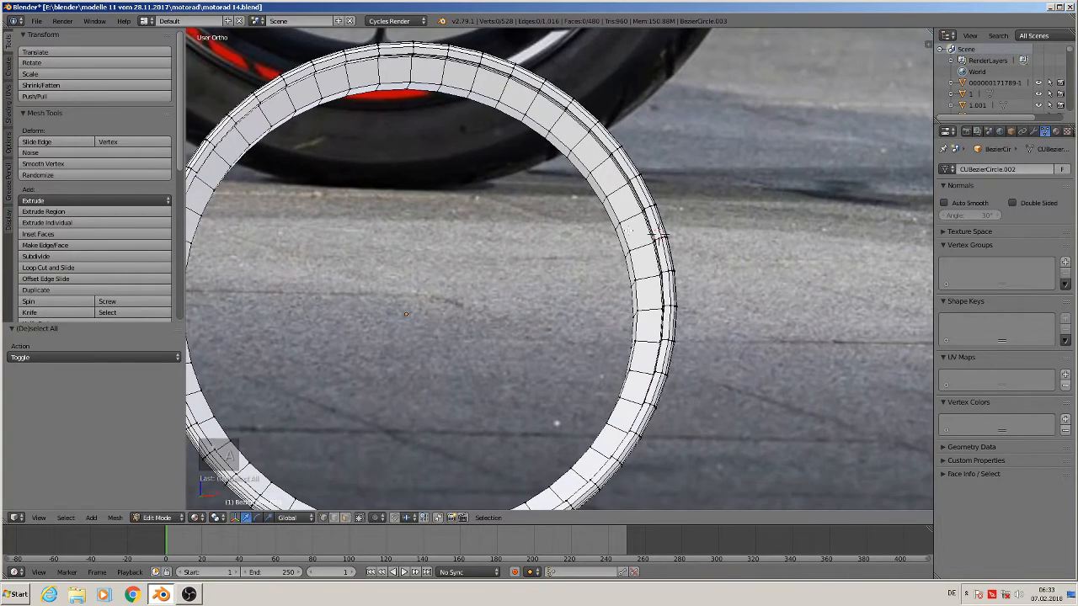
right_click(629, 241, "alt")
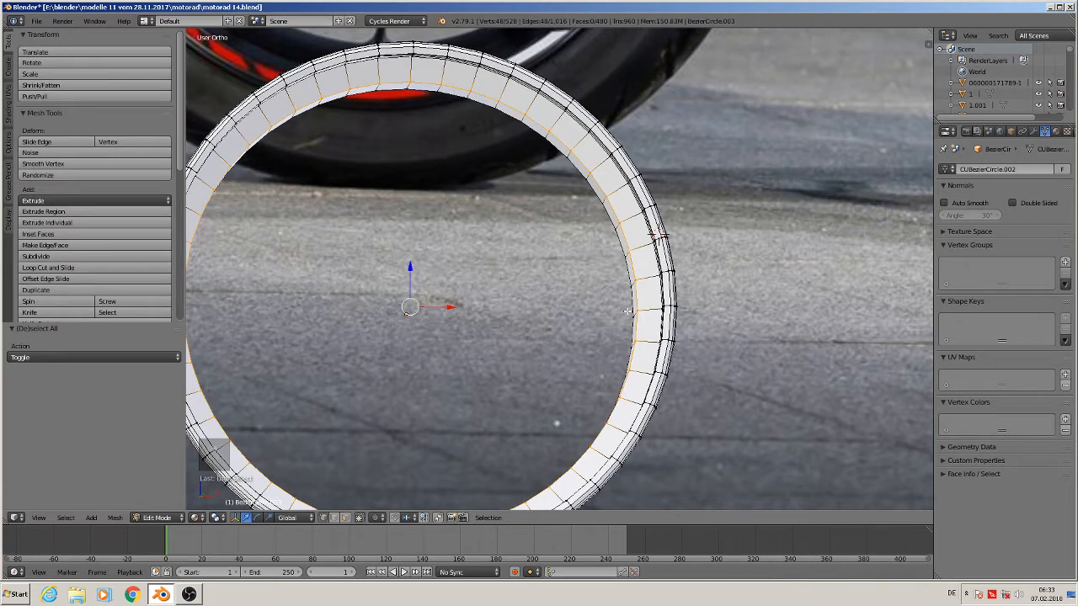
key("ctrl+b")
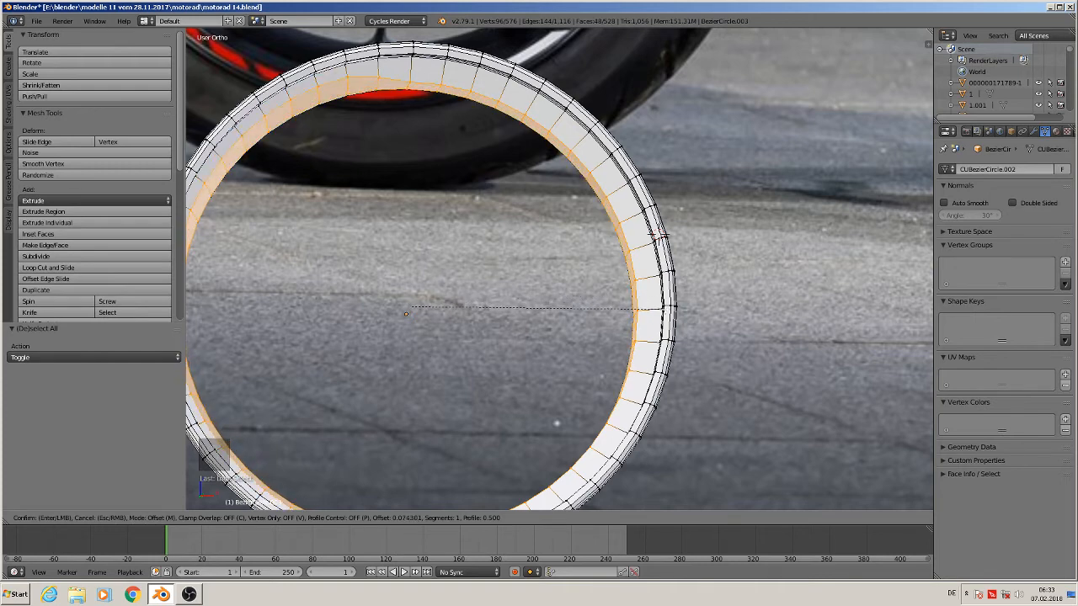
key("Escape")
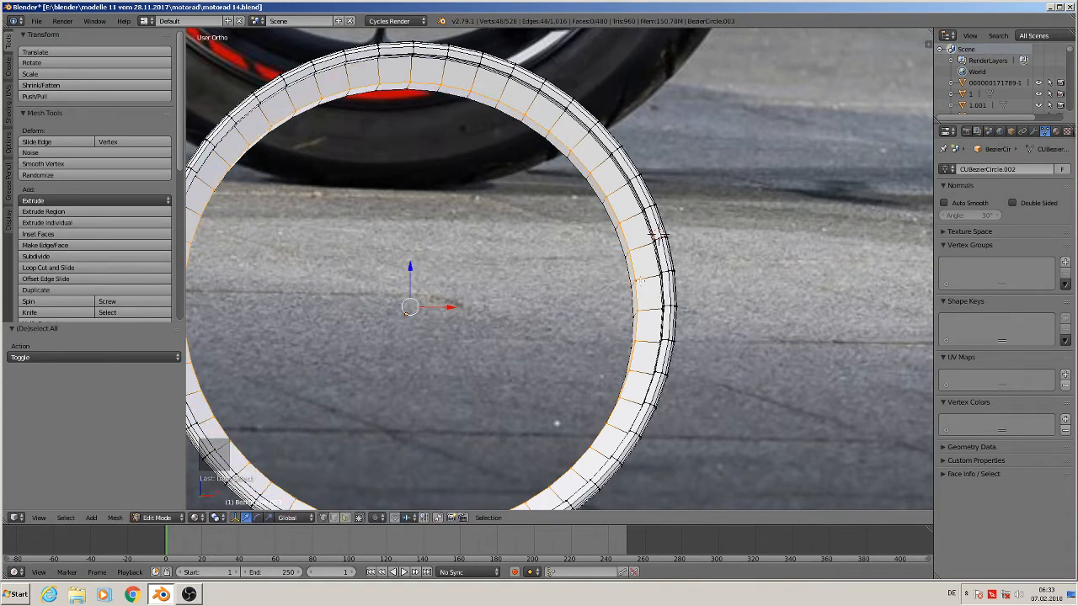
Undo the bevel on the front ring's inner edge loop
key("ctrl+z")
key("ctrl+z")
key("ctrl+z")
key("ctrl+z")
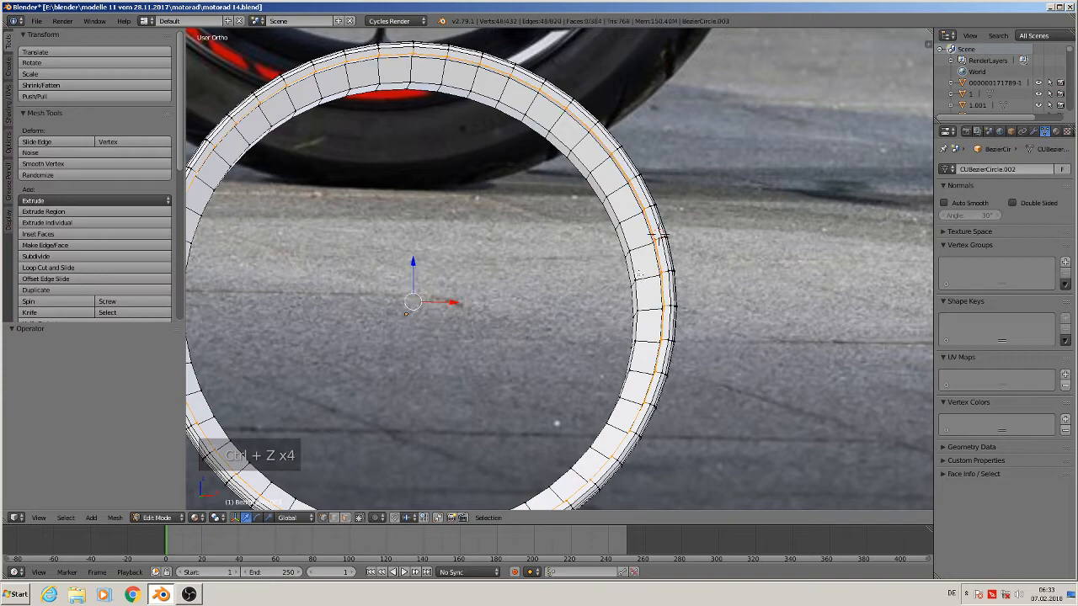
Duplicate the whole rim mesh and place the copy about 0.524 along the Y axis
middle_click_drag(639, 272, 595, 284)
middle_click_drag(558, 322, 751, 133, "shift")
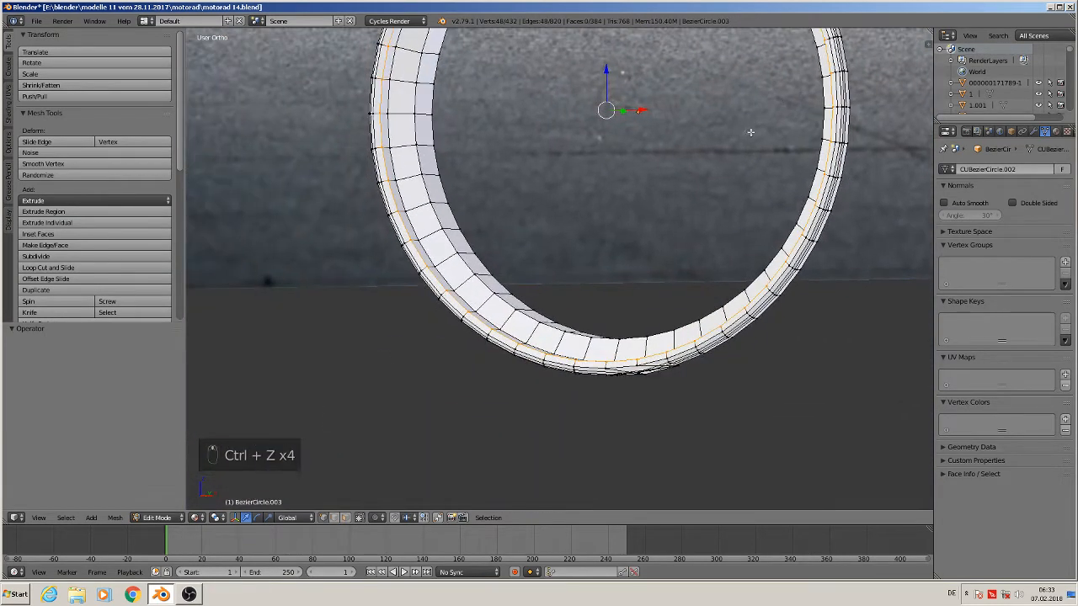
middle_click_drag(643, 212, 493, 319)
scroll(494, 318, "down", 3)
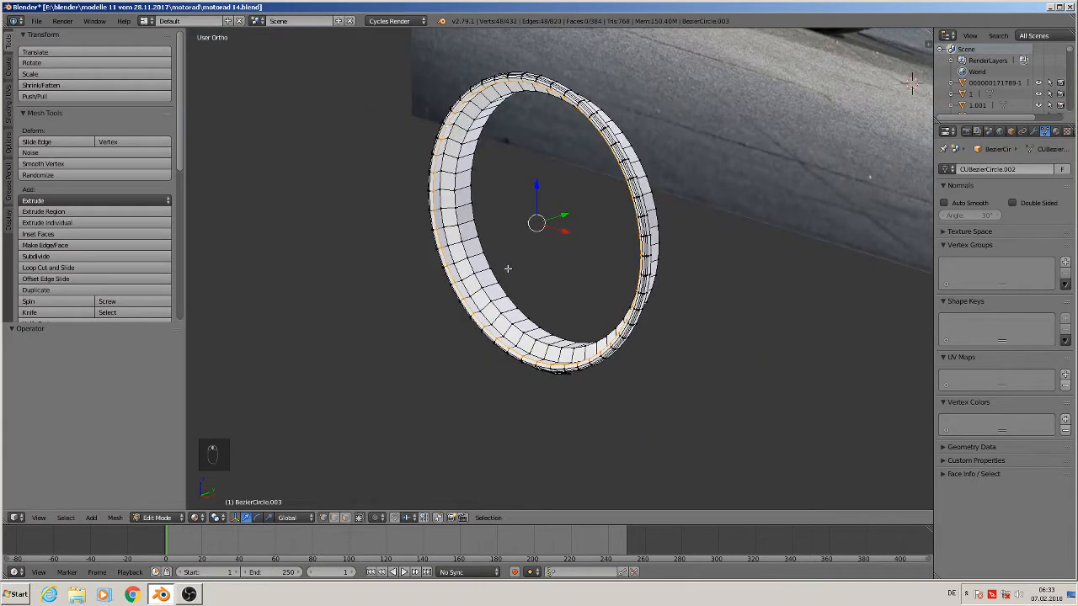
key("a")
key("a")
key("a")
middle_click_drag(507, 267, 431, 313, "shift")
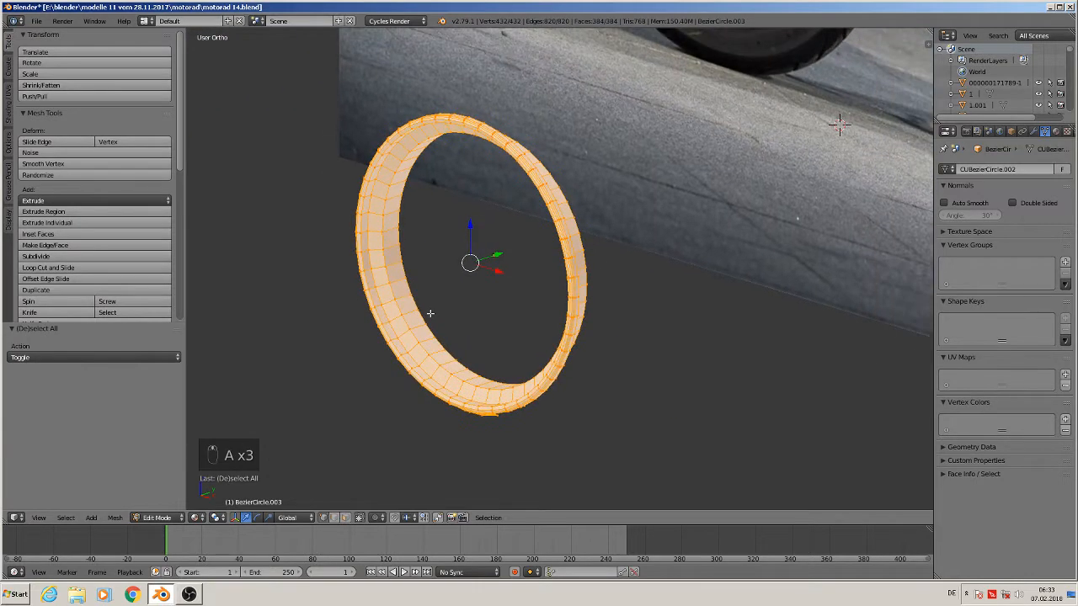
key("shift+d")
key("y")
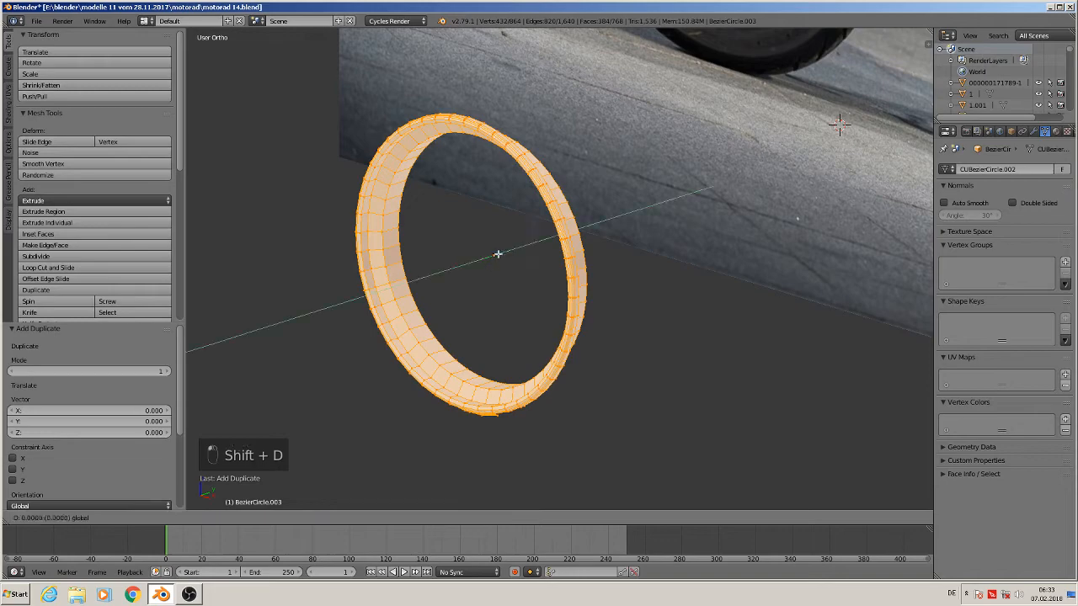
left_click(678, 347)
Rotate the duplicated rim half 180° about the Z axis and move it about -0.270 along Y towards the original
type("rz")
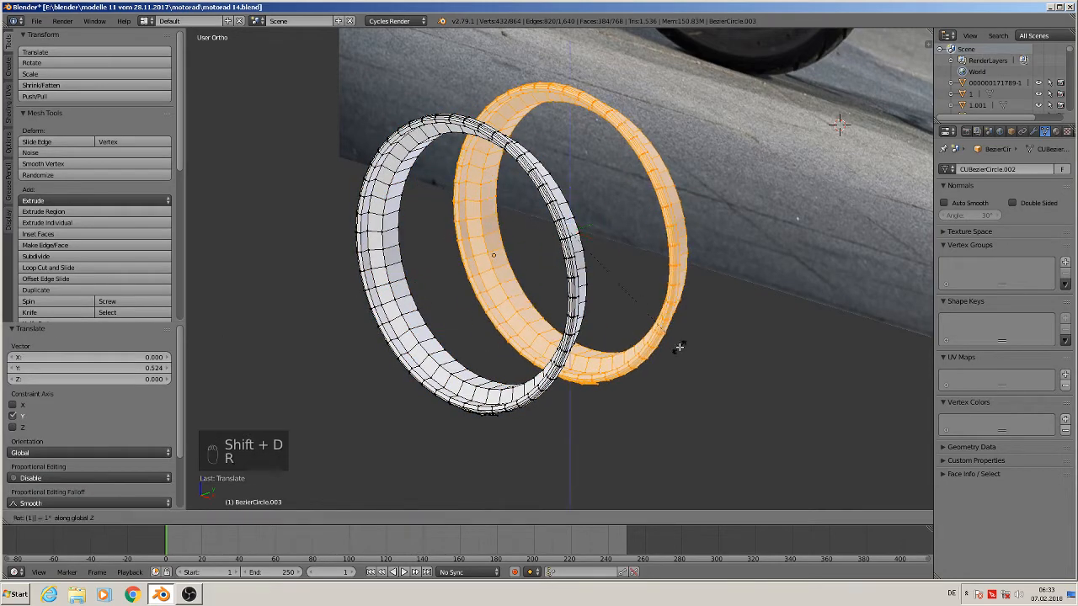
type("180")
left_click(679, 347)
middle_click_drag(714, 327, 605, 258)
key("g")
key("y")
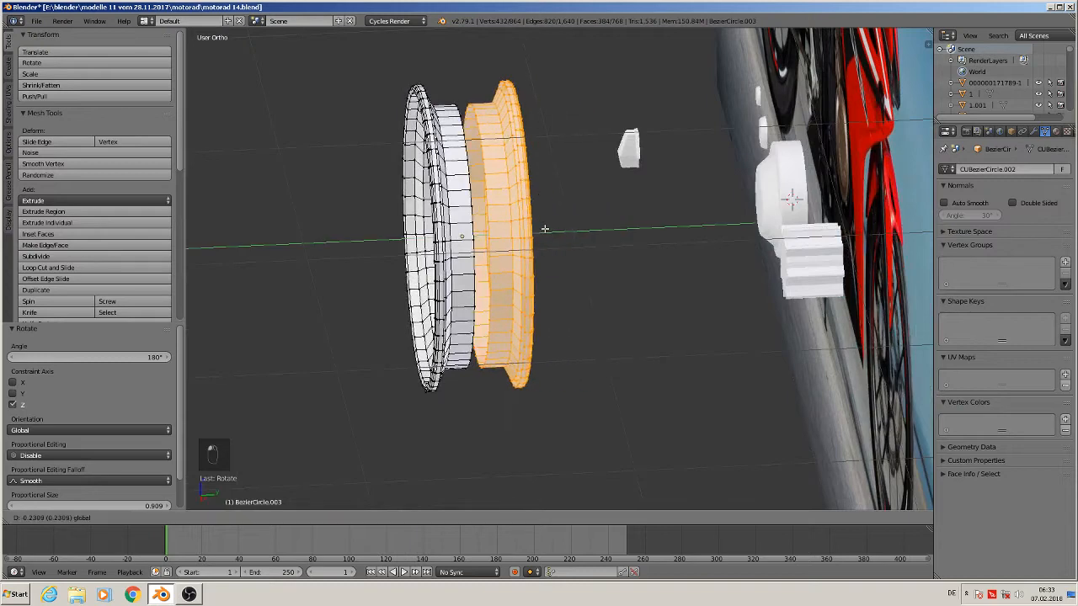
left_click(534, 228)
Join the two rim halves with Bridge Edge Loops between their facing inner edge loops
scroll(529, 216, "up", 2)
scroll(529, 216, "up", 2)
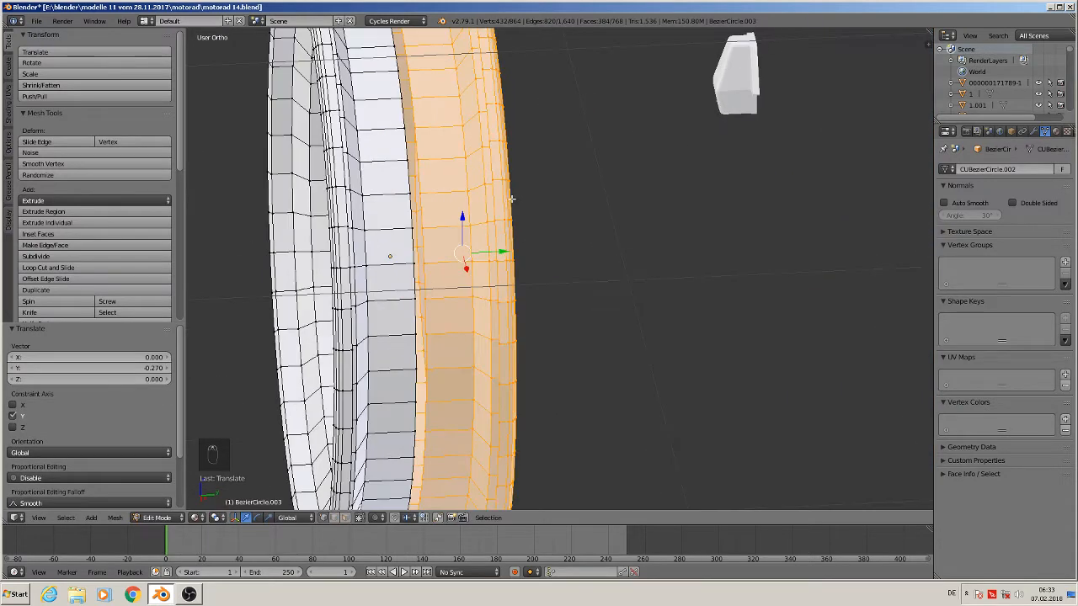
middle_click_drag(511, 200, 600, 166, "shift")
right_click(587, 138, "alt")
right_click(594, 159, "alt+shift")
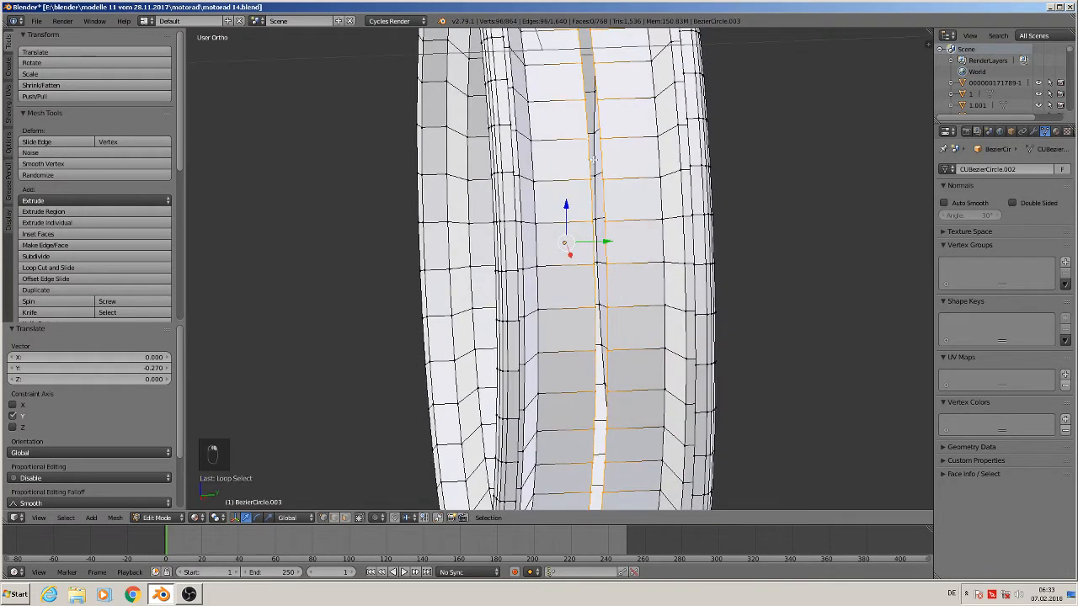
key("space")
type("Vertex Slid")
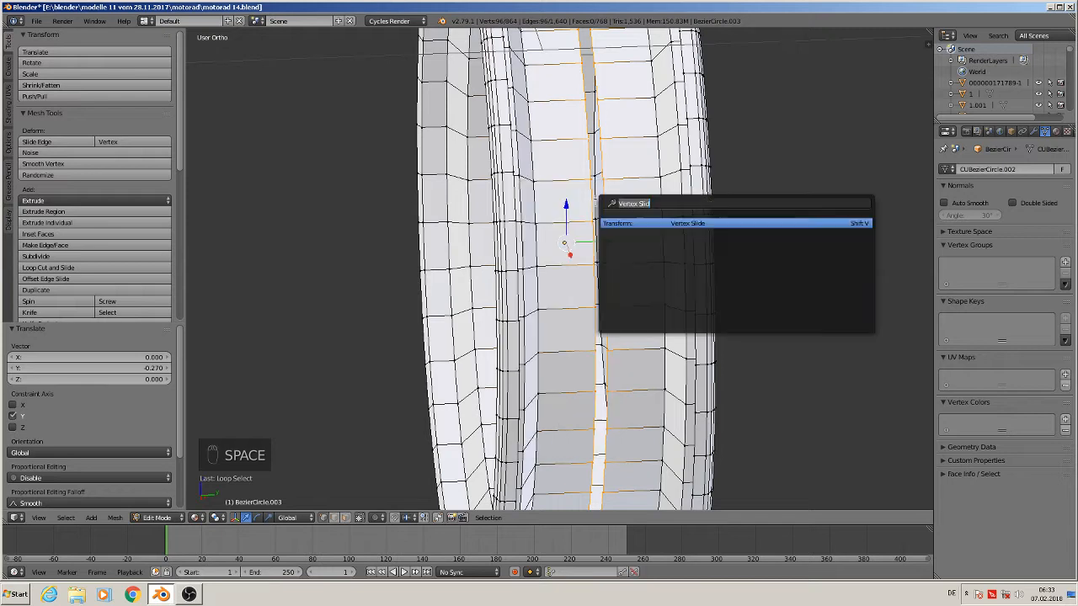
type("br")
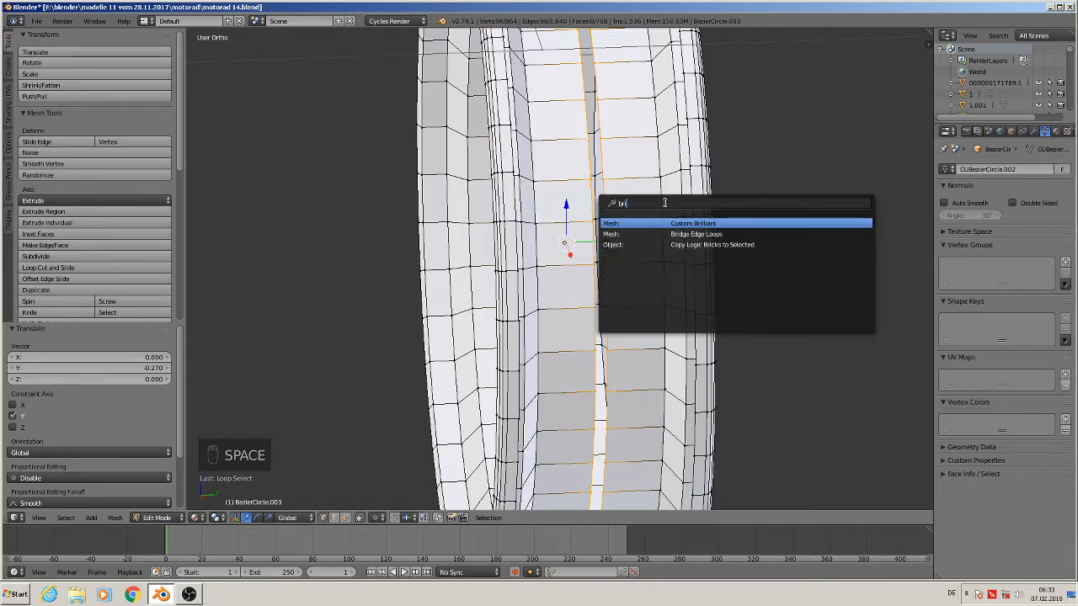
key("Return")
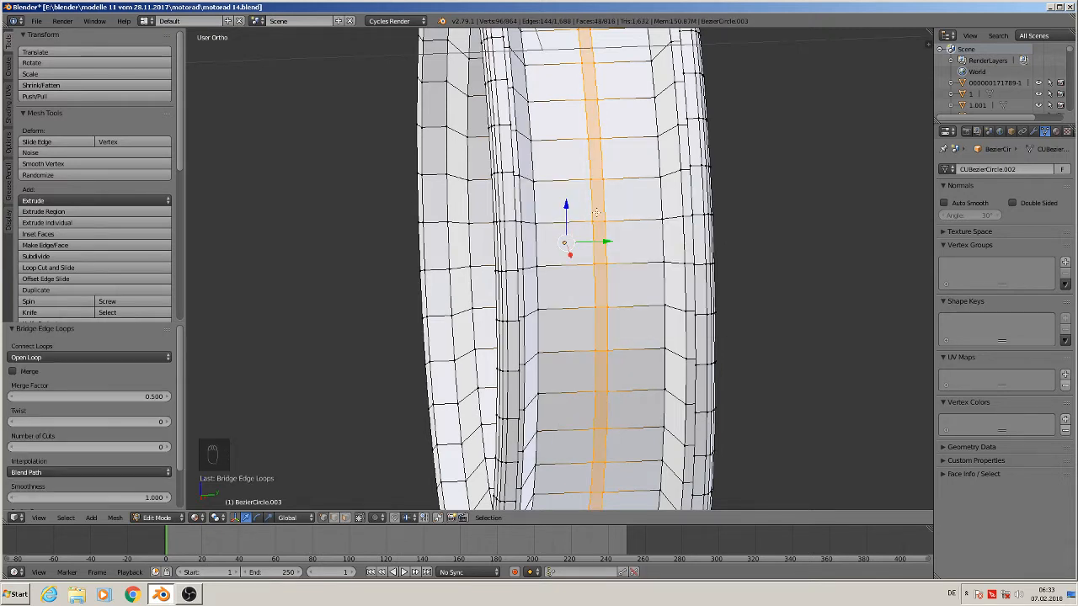
Remove one of the two edge loops bordering the narrow bridge band by dissolving its vertices or edges, using Dissolve Edges
right_click(589, 160, "alt")
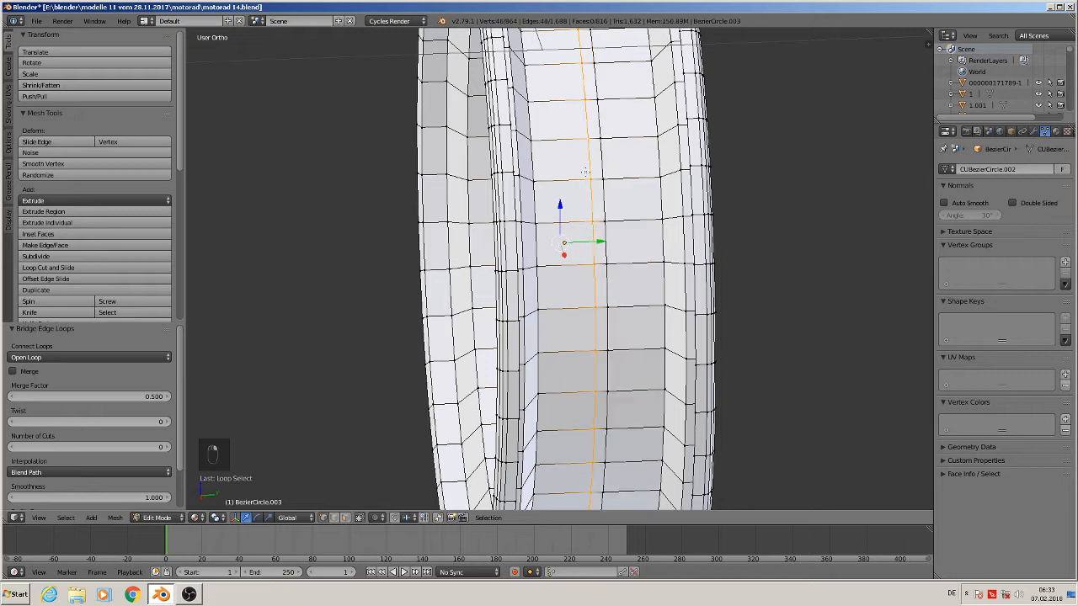
key("x")
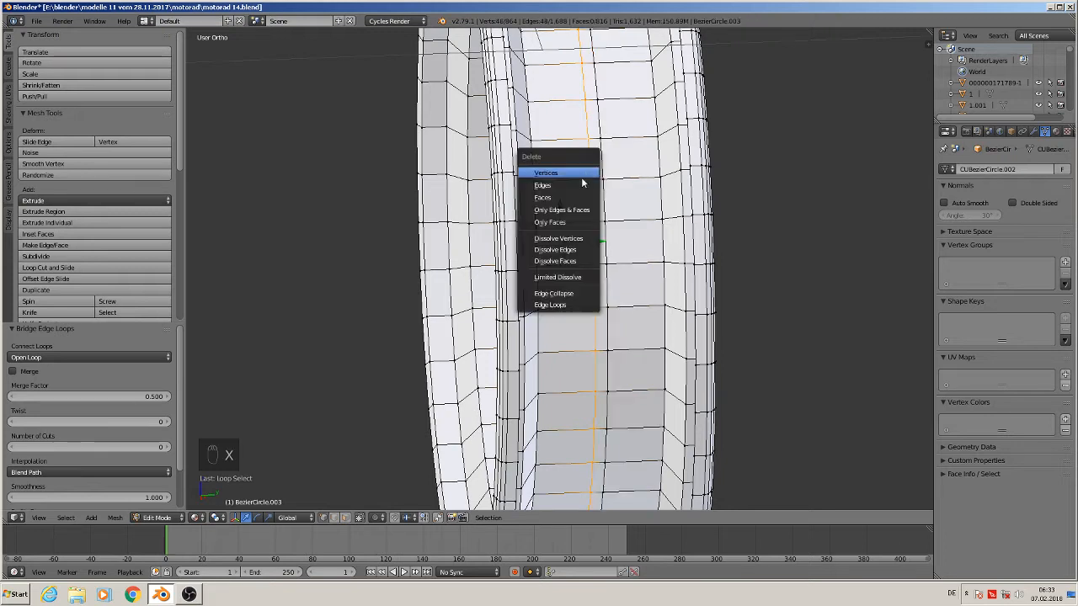
left_click(575, 243)
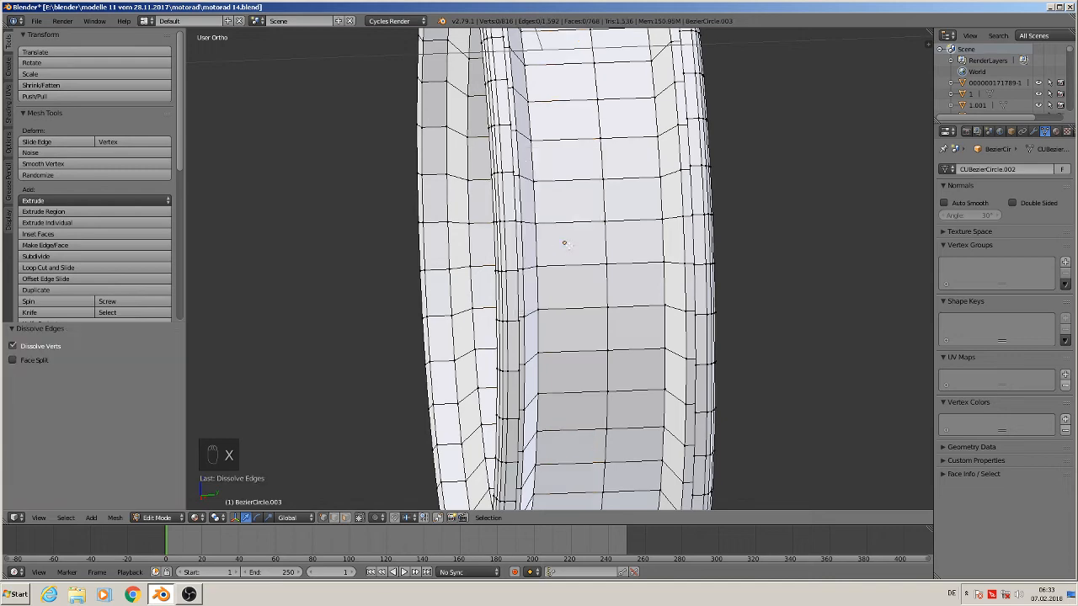
Centre the remaining middle edge loop of the rim by moving it about -0.009 along Y in the right view
right_click(605, 202, "alt")
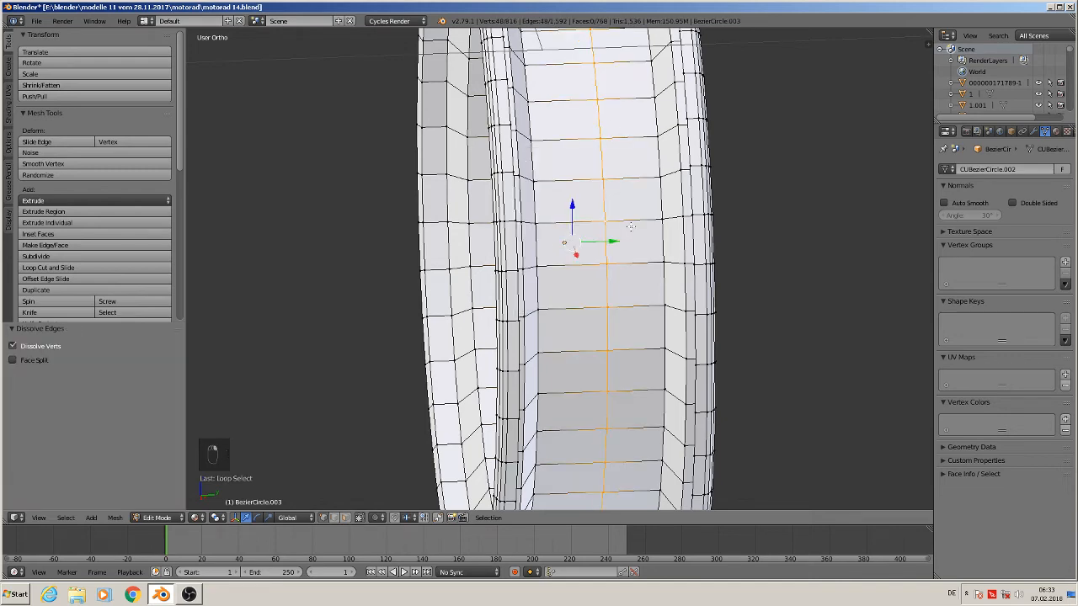
key("KP_1")
key("KP_3")
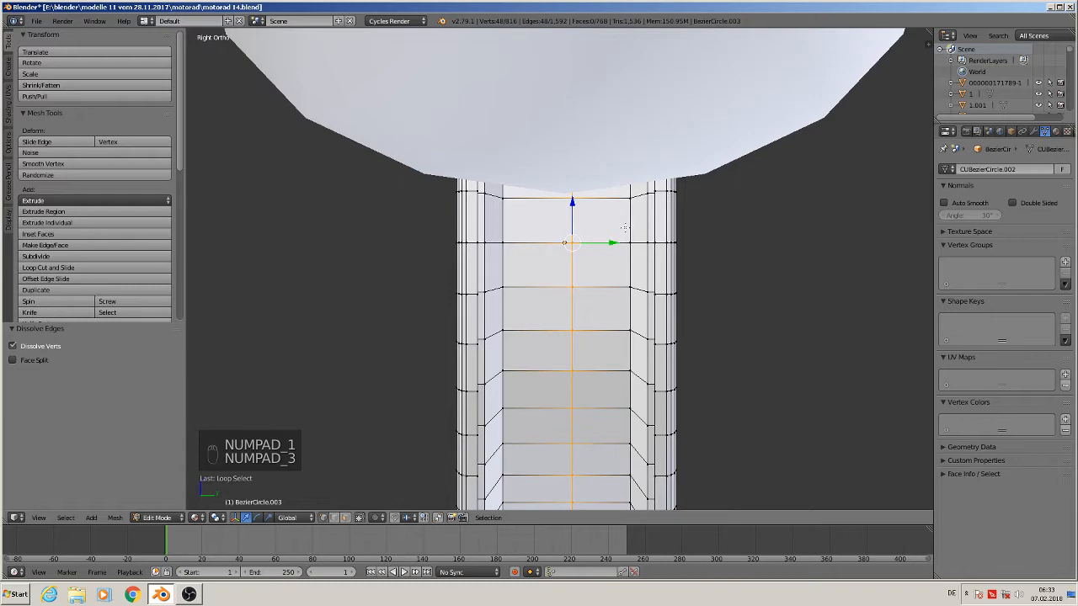
left_click_drag(610, 244, 608, 246)
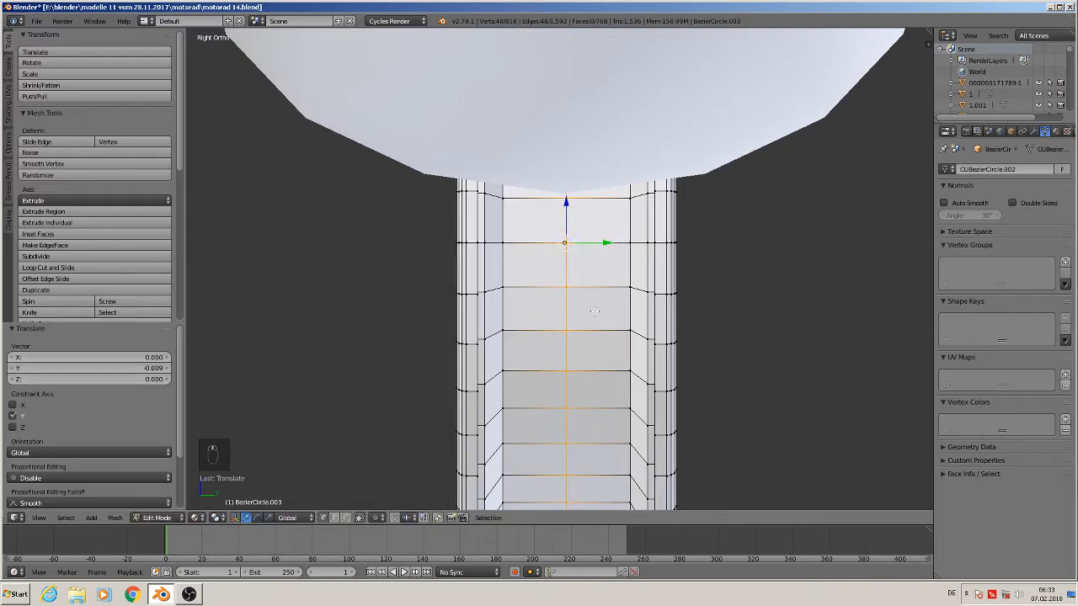
Scale the rim's middle edge loop by about 0.961 towards the wheel centre
middle_click_drag(595, 312, 589, 493)
scroll(673, 316, "down", 4)
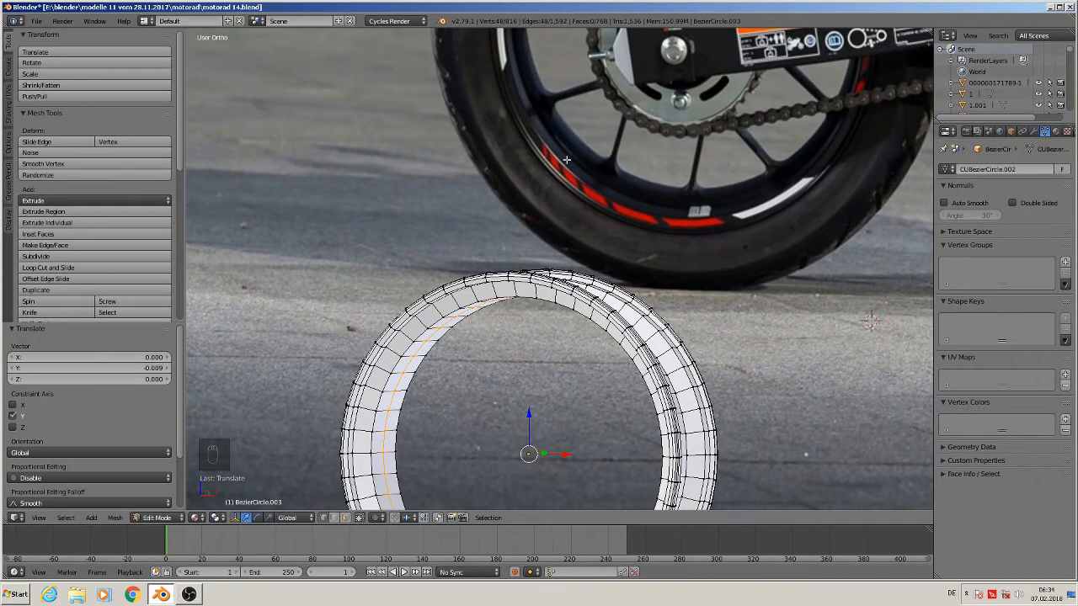
middle_click_drag(532, 361, 548, 256, "shift")
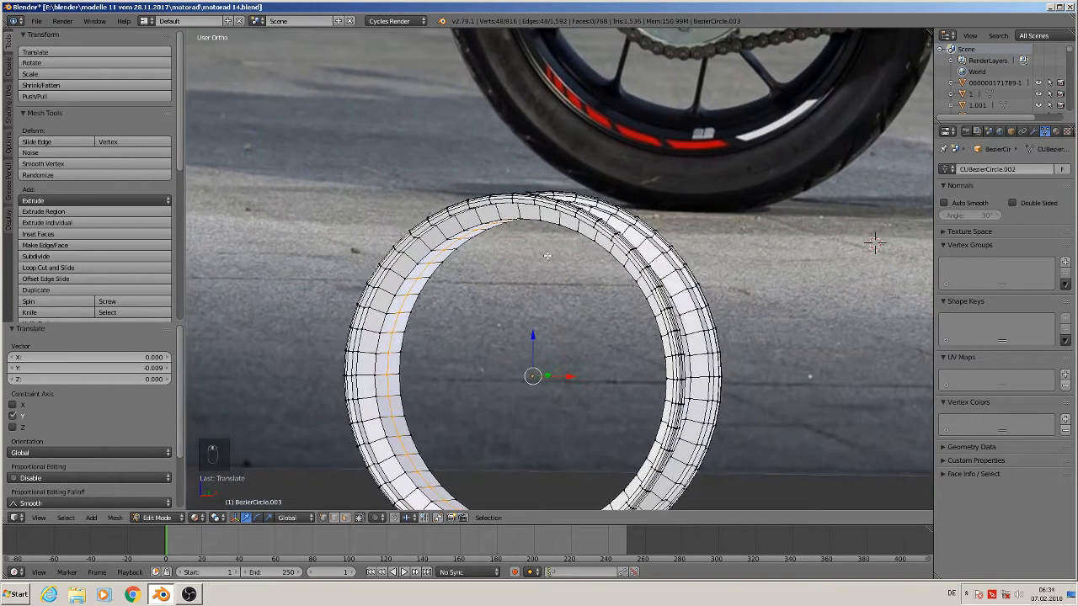
middle_click_drag(575, 401, 590, 407)
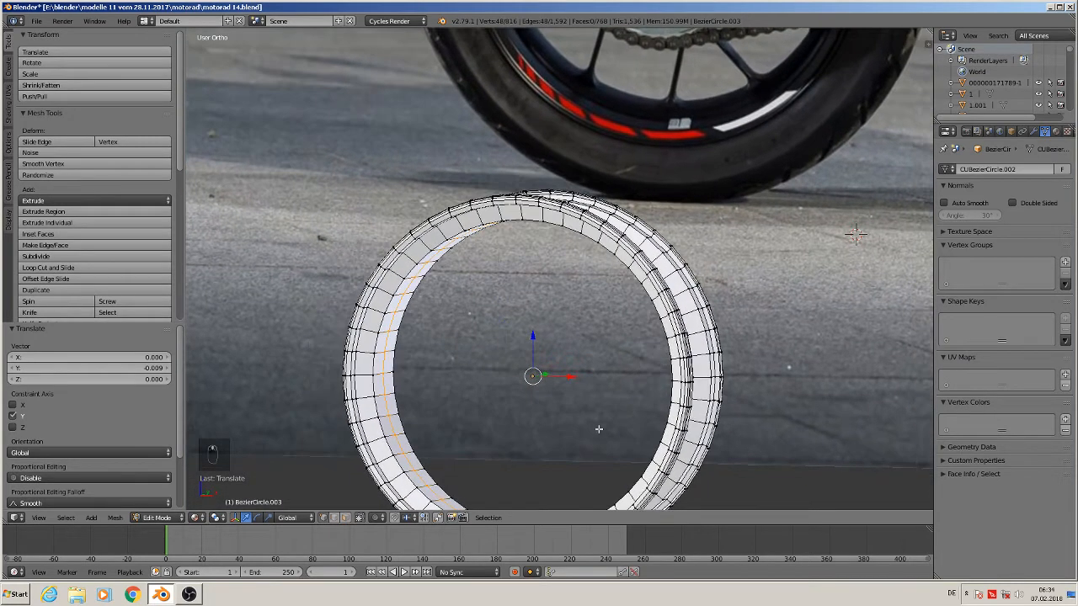
key("s")
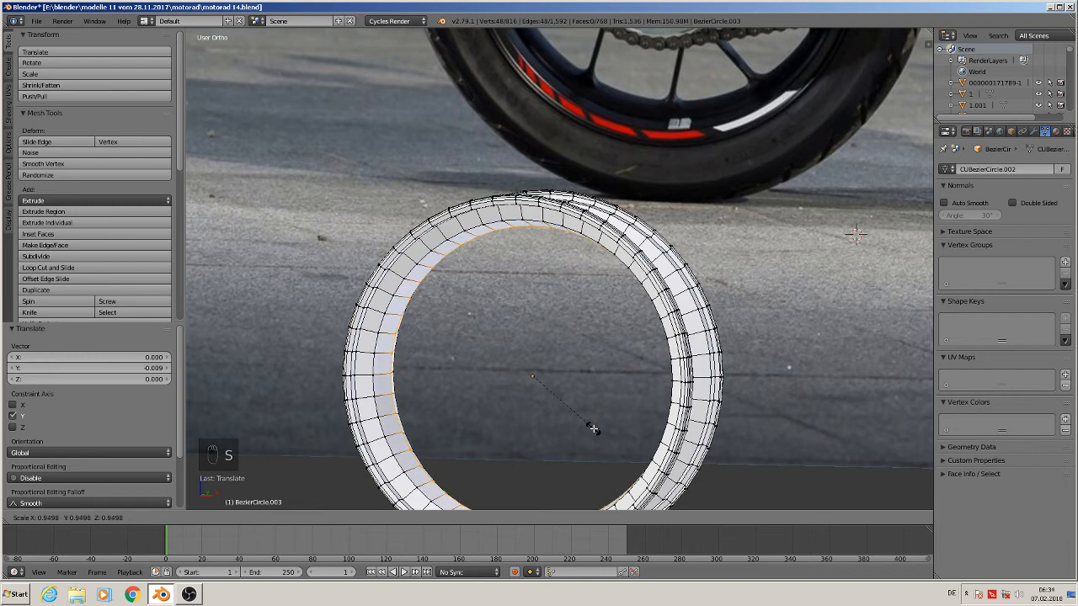
left_click(595, 428)
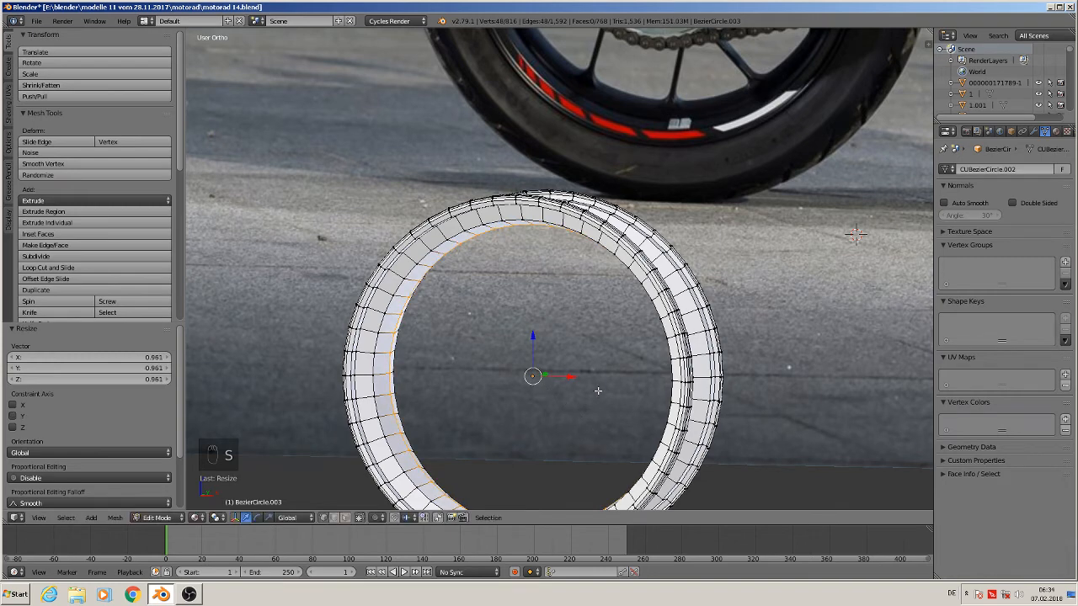
Try beveling the rim's middle edge loop with a single segment and check the shape in Object Mode
middle_click_drag(598, 391, 521, 305)
scroll(466, 359, "up", 3)
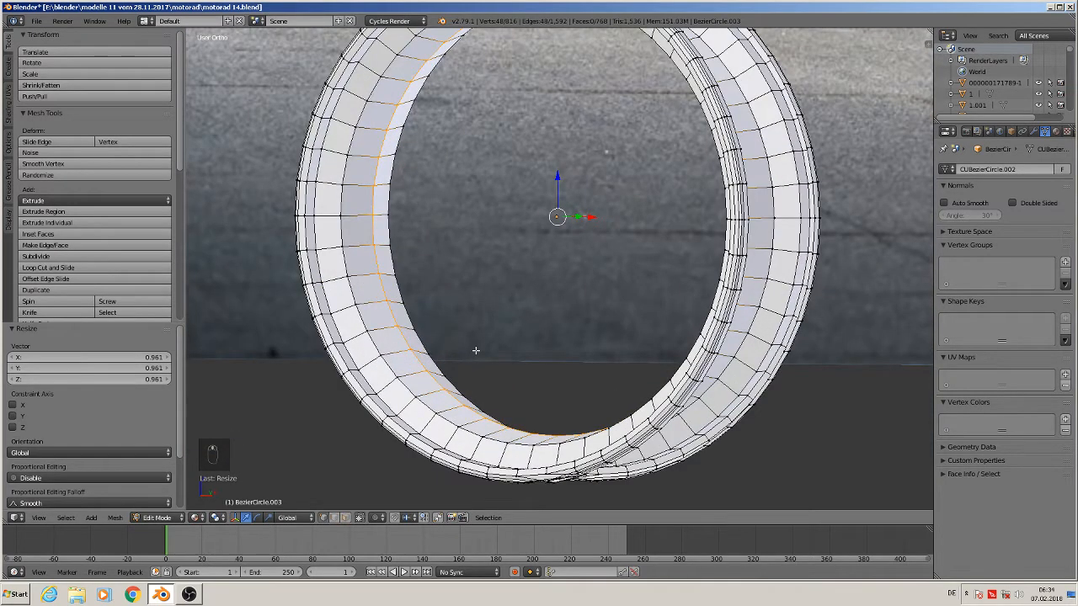
key("ctrl+b")
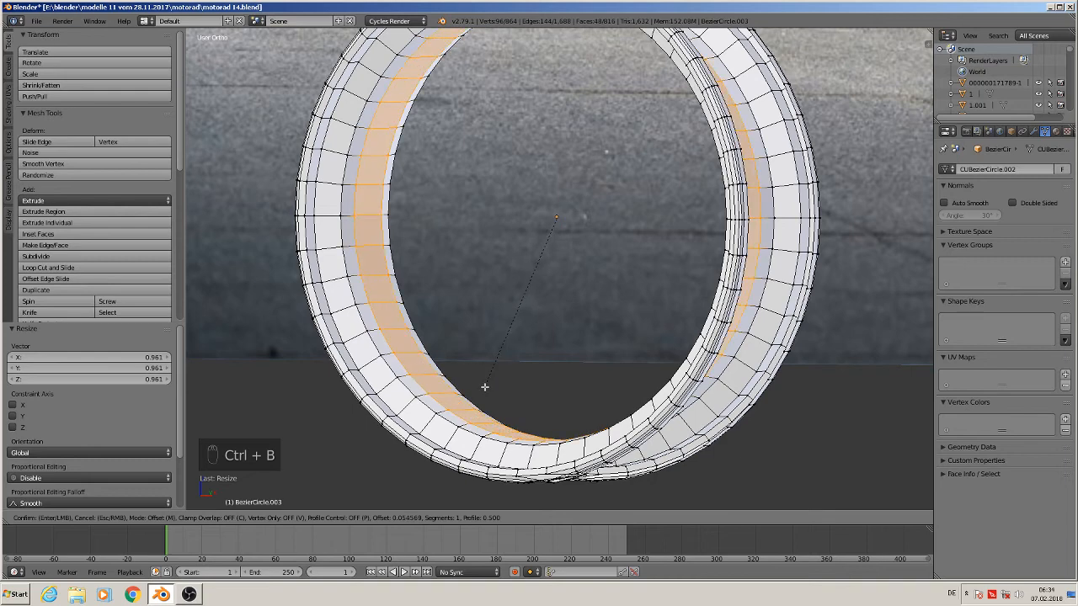
left_click(485, 388)
key("Tab")
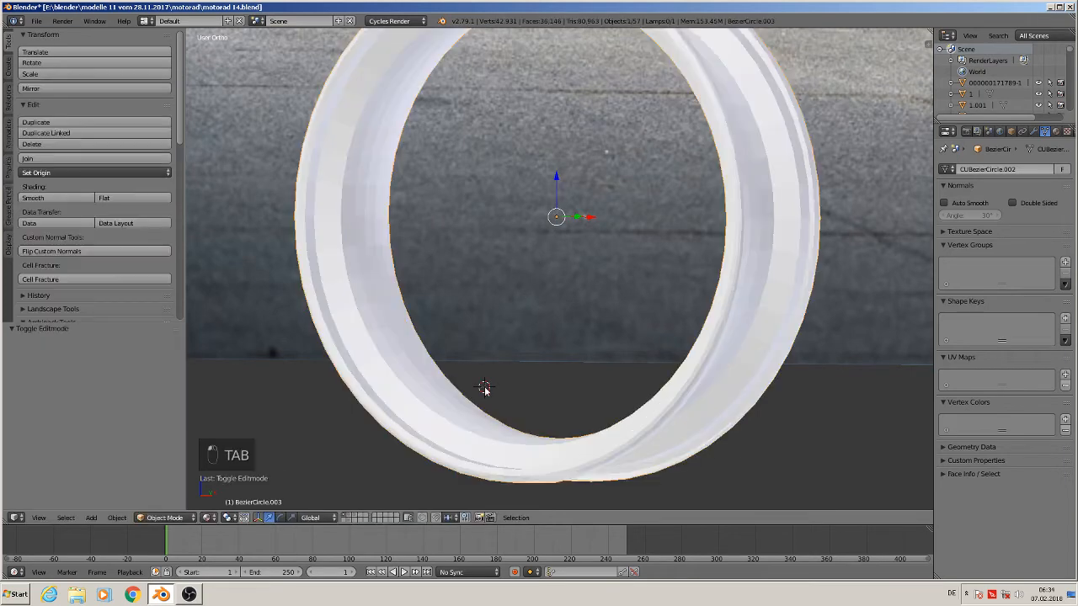
middle_click_drag(484, 387, 501, 413)
Return to Edit Mode and undo the single-segment bevel on the middle edge loop
key("Tab")
key("ctrl+z")
key("ctrl+z")
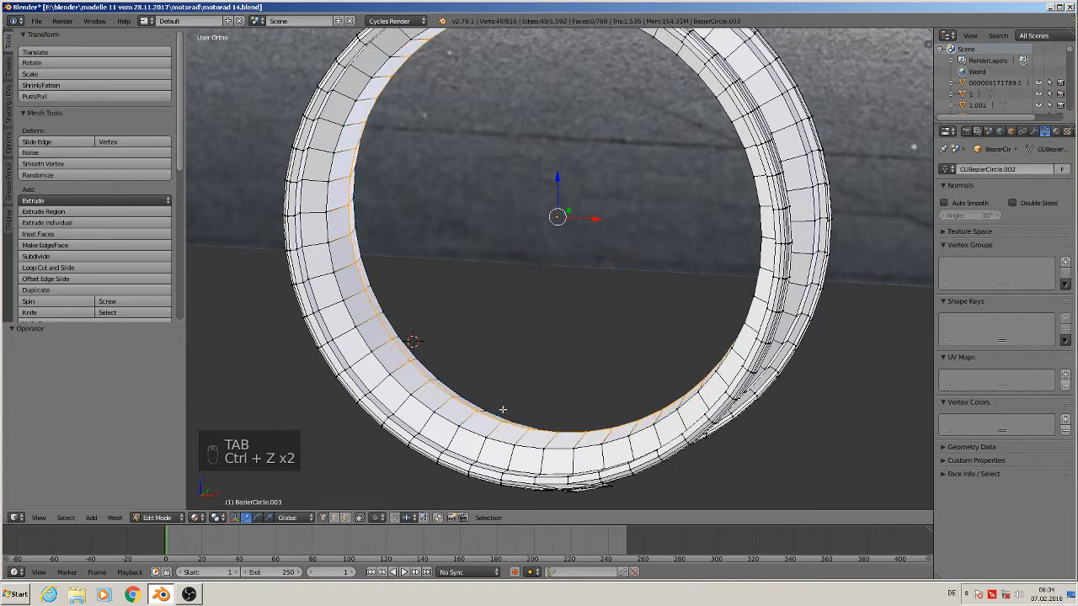
Scale the middle edge loop by a further 0.966 and bevel it by about 0.070 with 3 segments
key("s")
left_click(575, 459)
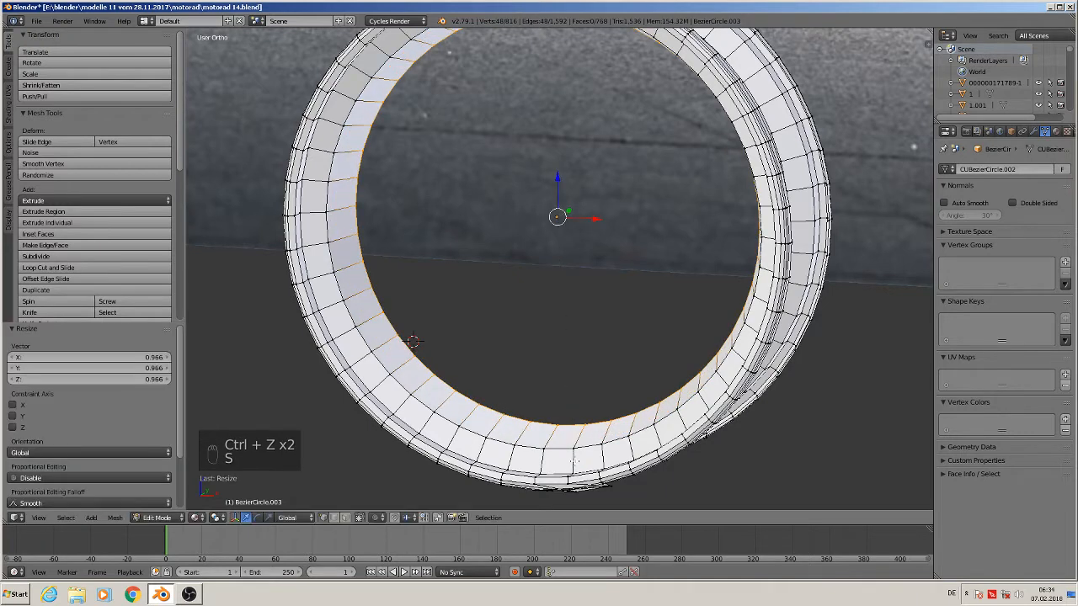
key("ctrl+b")
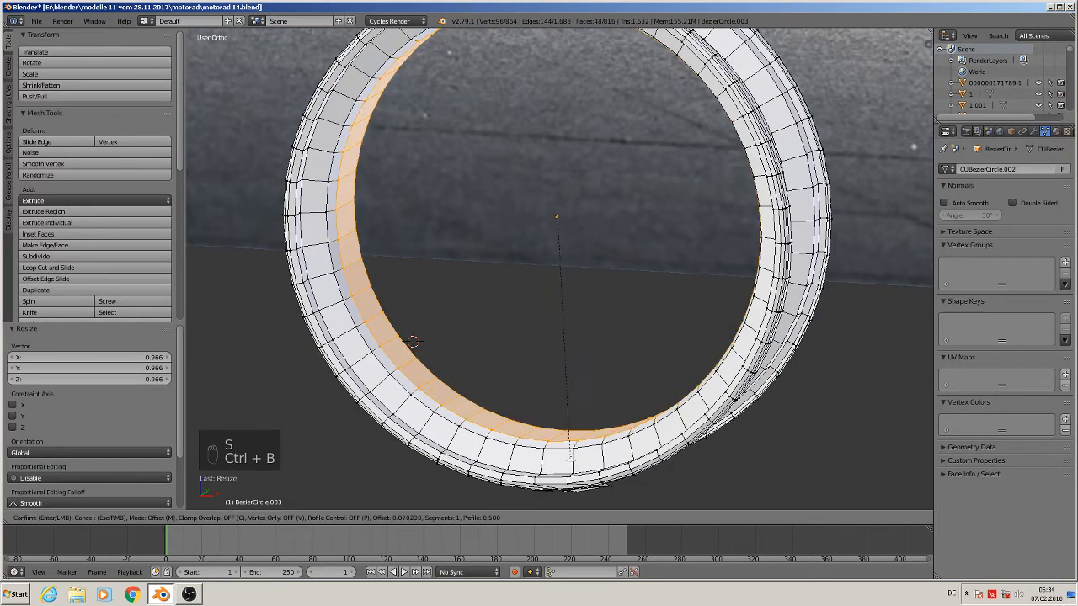
left_click(571, 458)
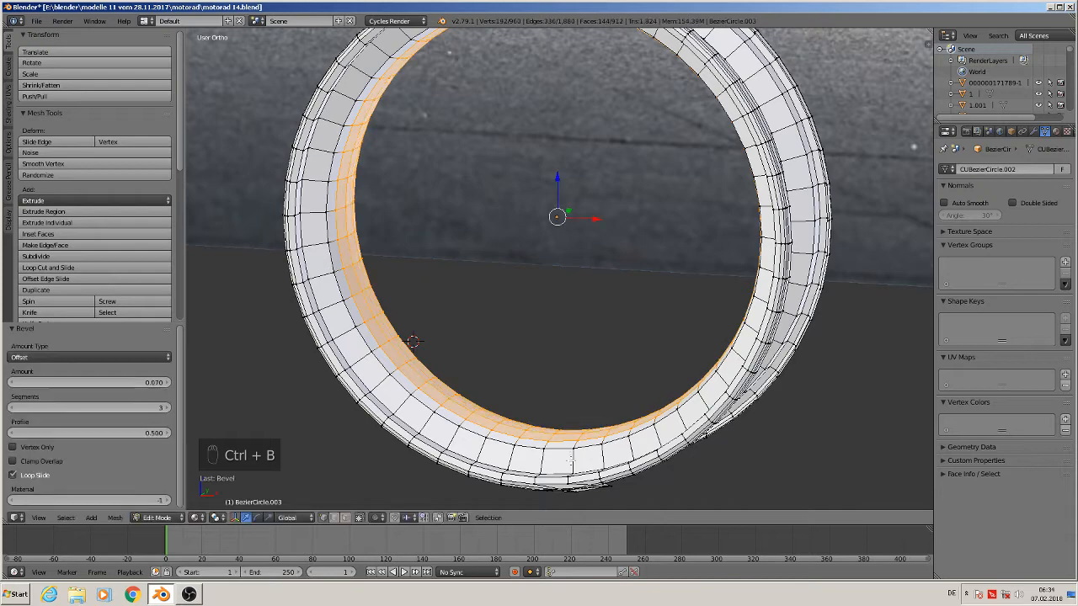
Switch the rim to Object Mode and apply smooth shading to it
key("Tab")
mouse_move(589, 460)
middle_mouse_down()
mouse_move(595, 446)
mouse_move(633, 455)
mouse_move(670, 442)
mouse_move(586, 452)
middle_mouse_up()
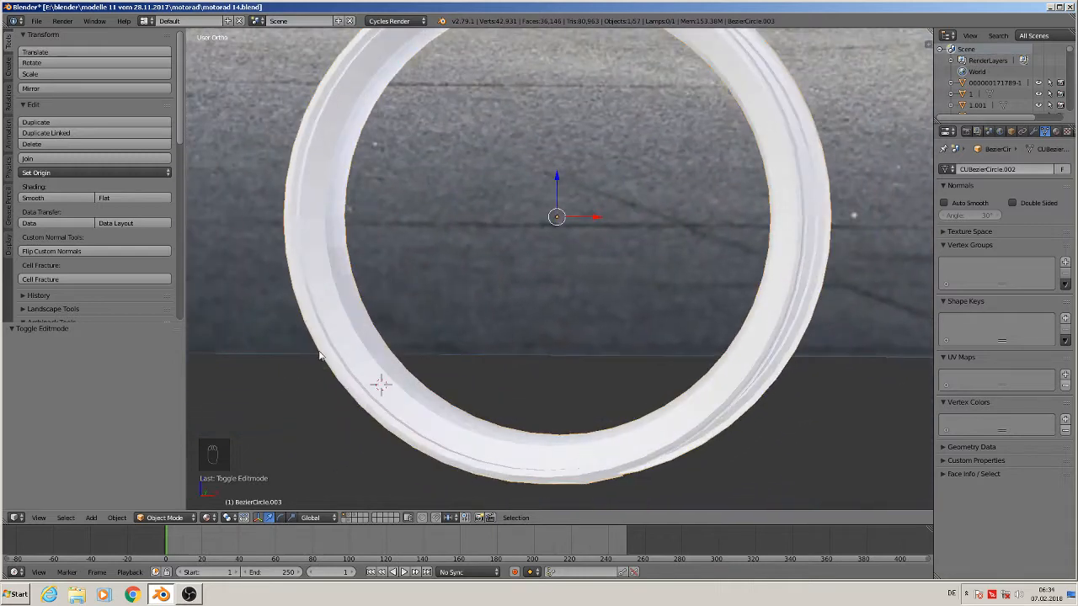
left_click(50, 197)
scroll(337, 278, "down", 3)
scroll(429, 295, "up", 1)
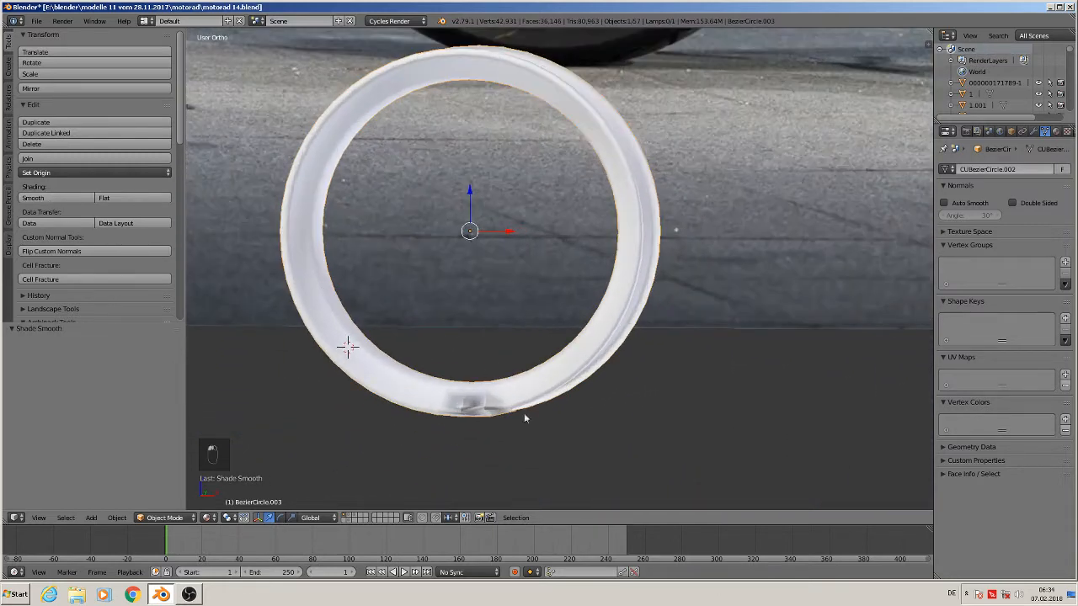
Recalculate the normals of the entire rim mesh in Edit Mode
key("Tab")
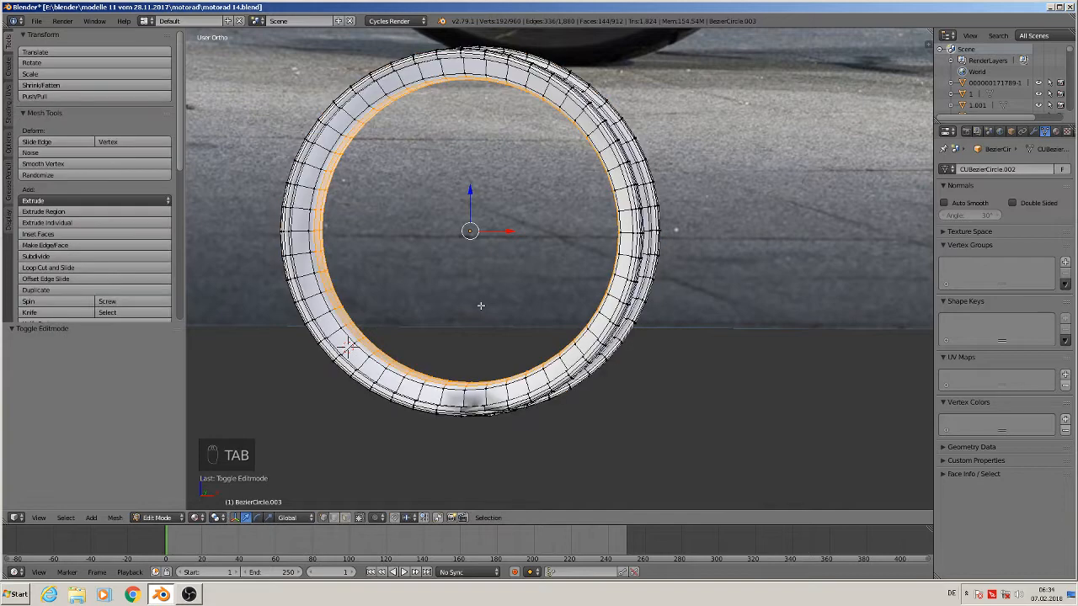
key("a")
key("a")
key("a")
key("a")
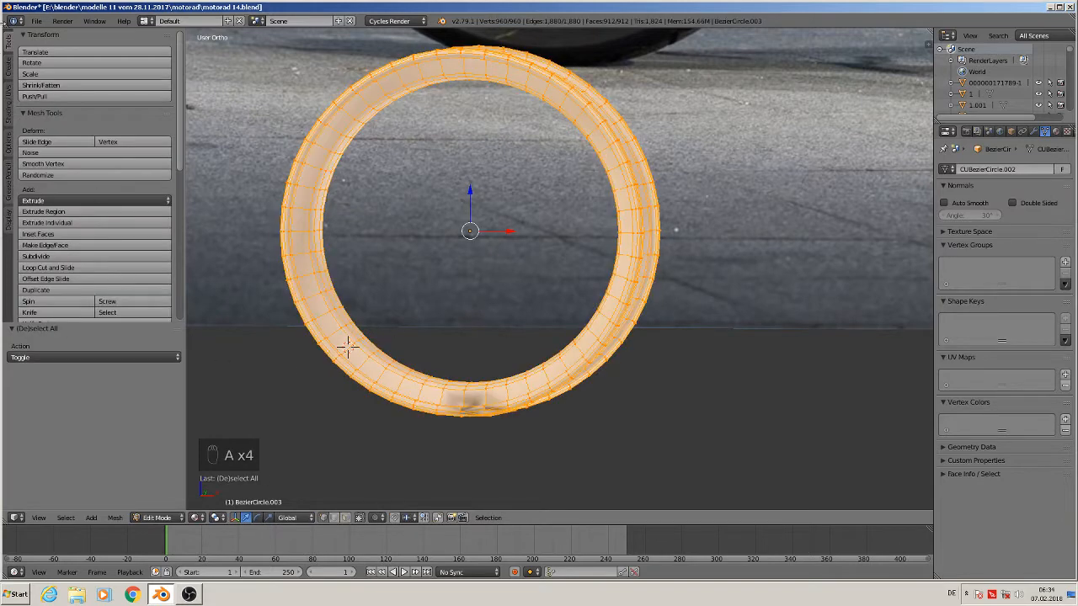
left_click(9, 106)
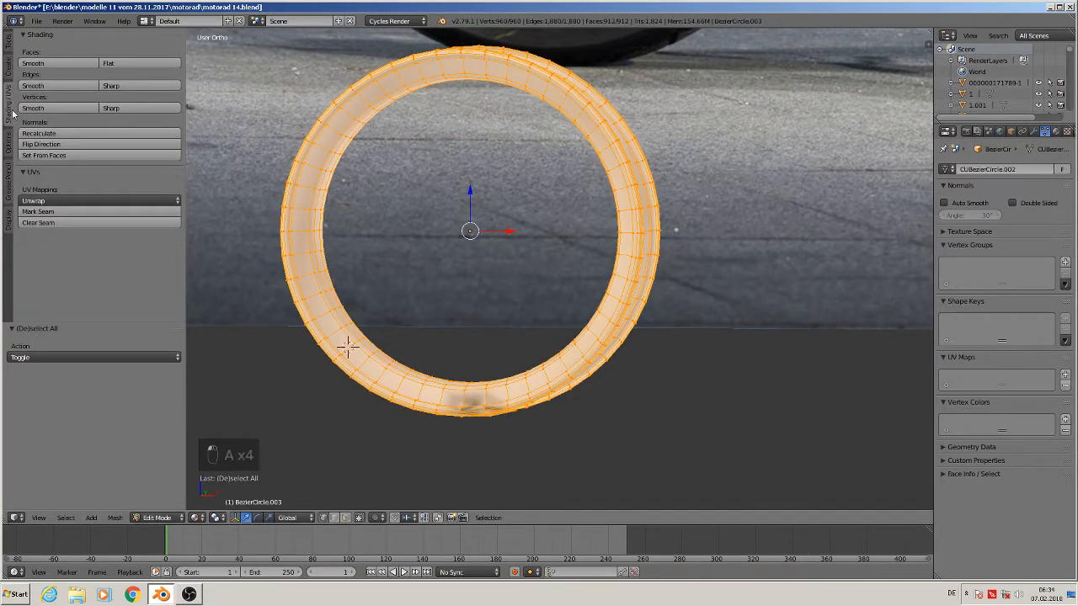
left_click(73, 134)
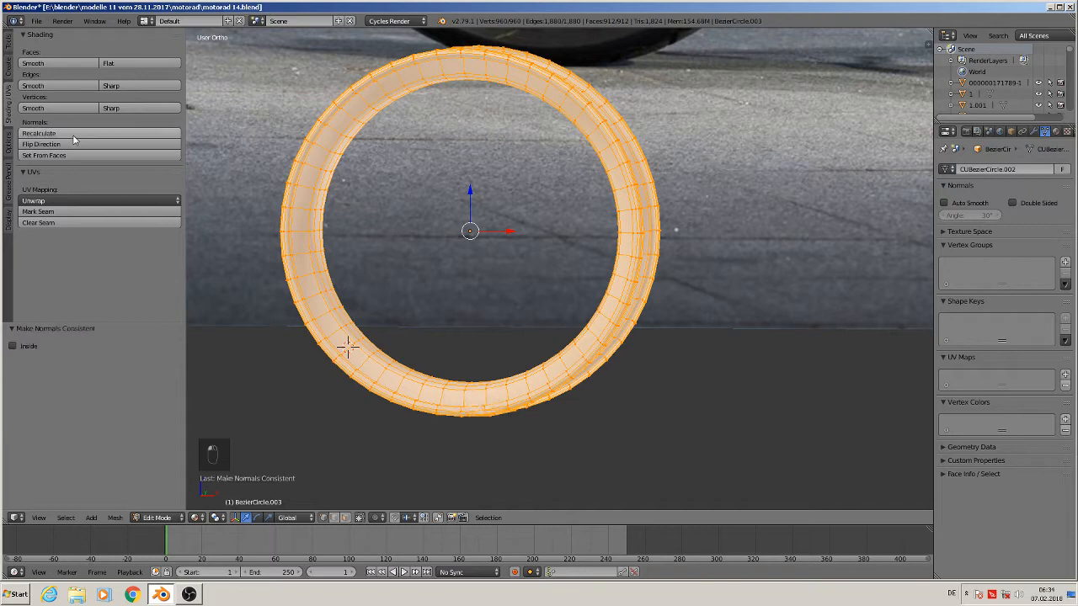
Examine the distorted faces and the stray vertex at the bottom of the rim up close
key("Tab")
middle_click_drag(561, 345, 593, 364)
scroll(589, 374, "up", 3)
key("Tab")
scroll(573, 375, "up", 6)
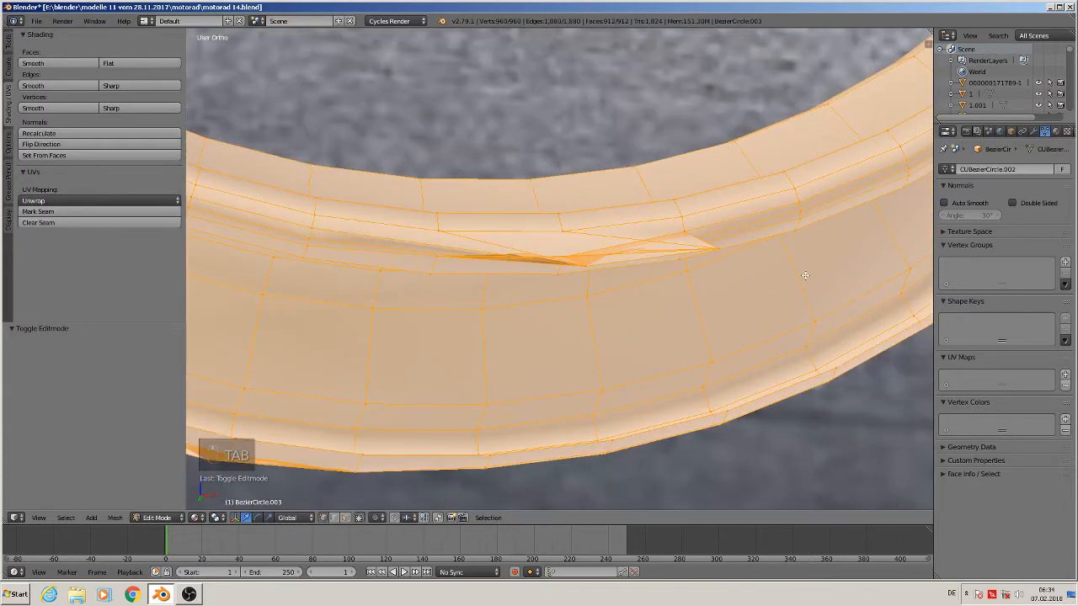
middle_click_drag(806, 275, 693, 257)
right_click(646, 163)
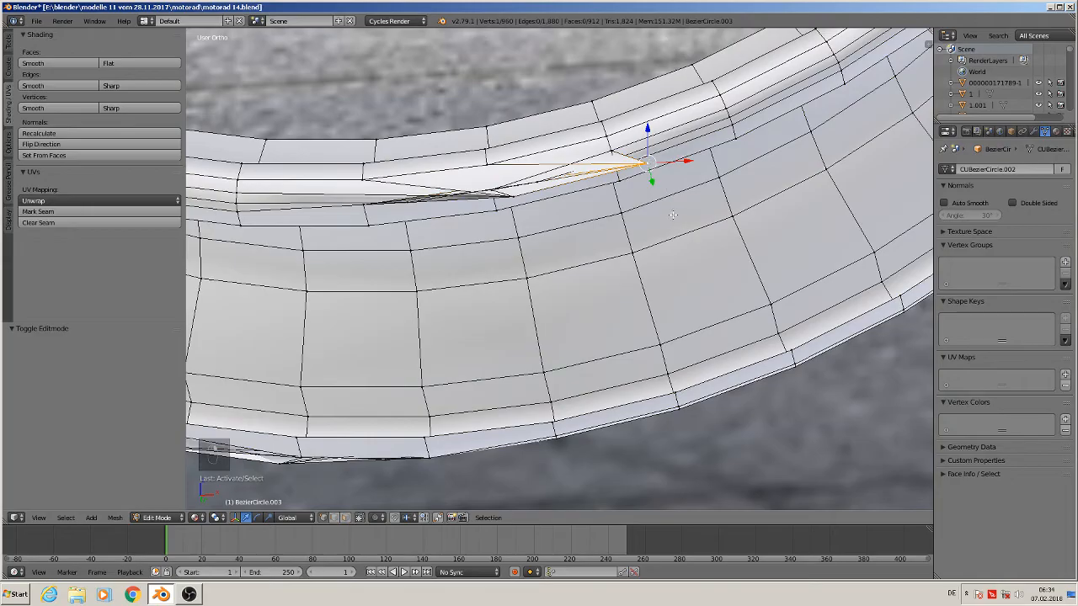
middle_click_drag(673, 215, 614, 365)
scroll(636, 350, "down", 5)
middle_click_drag(630, 329, 565, 433)
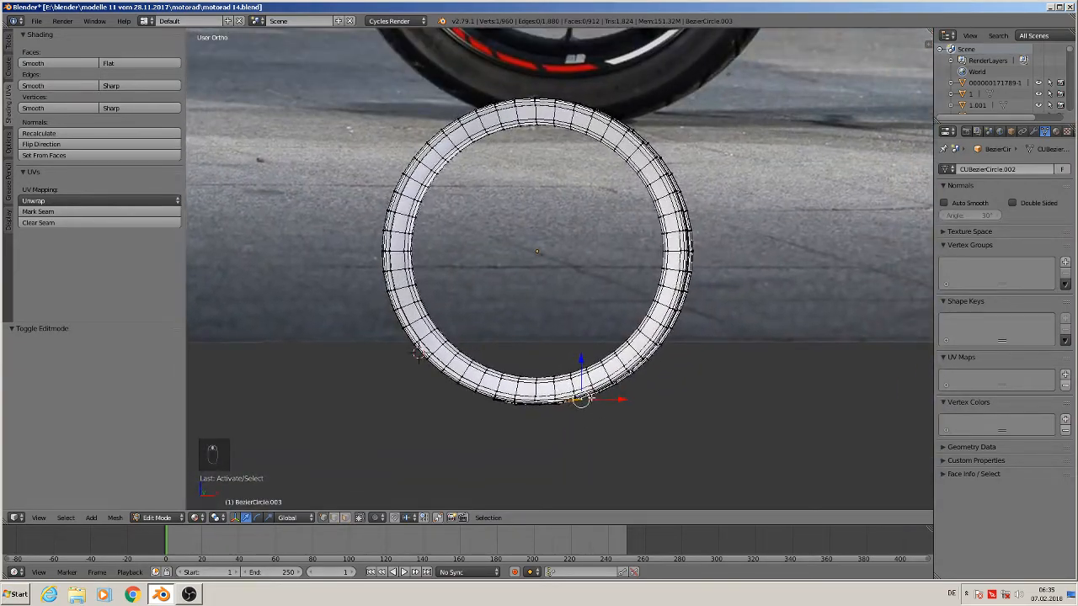
Box-select the lower half of the rim in the front view and delete its vertices, keeping the horizontal centre row
key("KP_1")
key("a")
key("a")
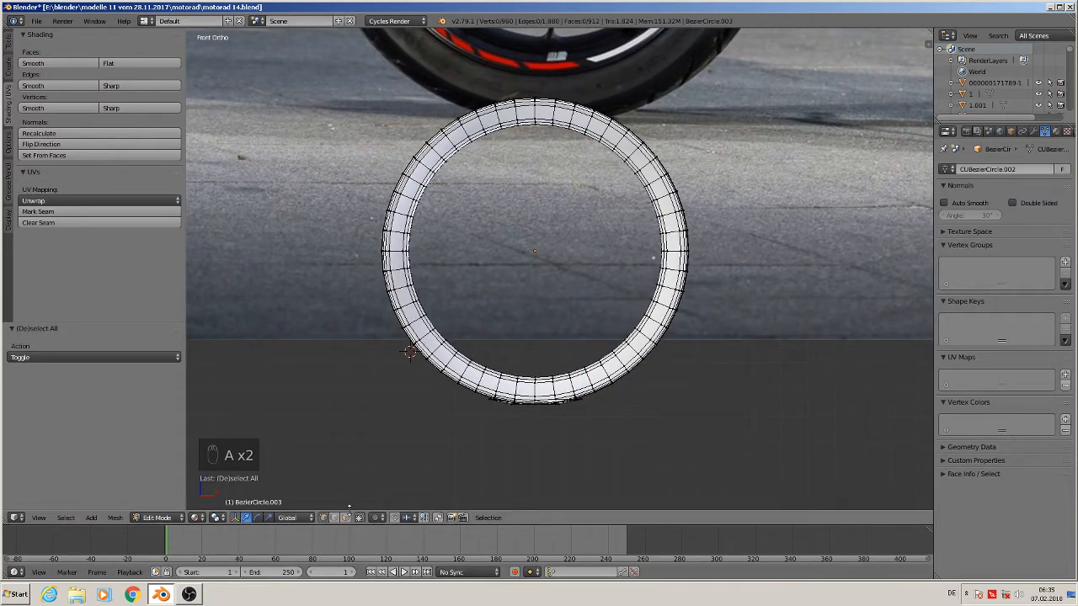
key("b")
left_click_drag(758, 431, 295, 260)
key("x")
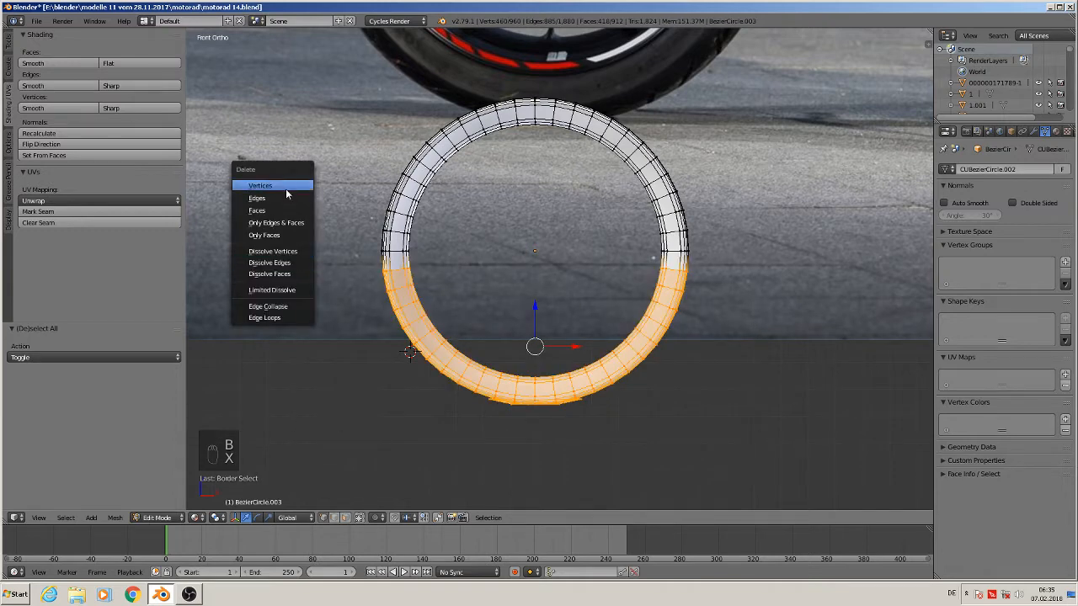
left_click(286, 187)
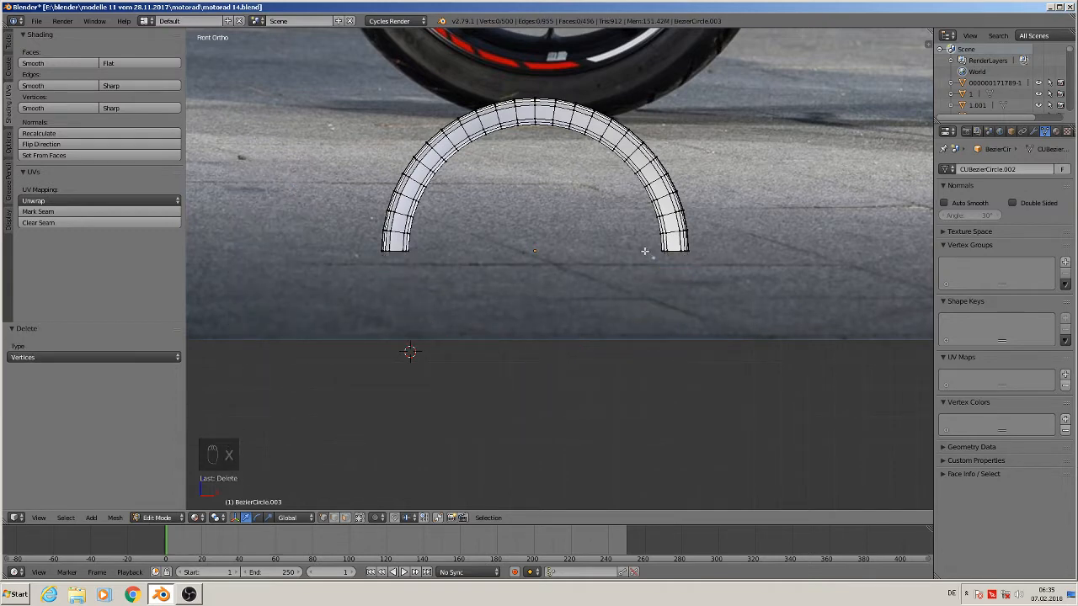
Duplicate the remaining upper half of the rim and move the copy about -0.566 along Z
key("a")
key("shift+d")
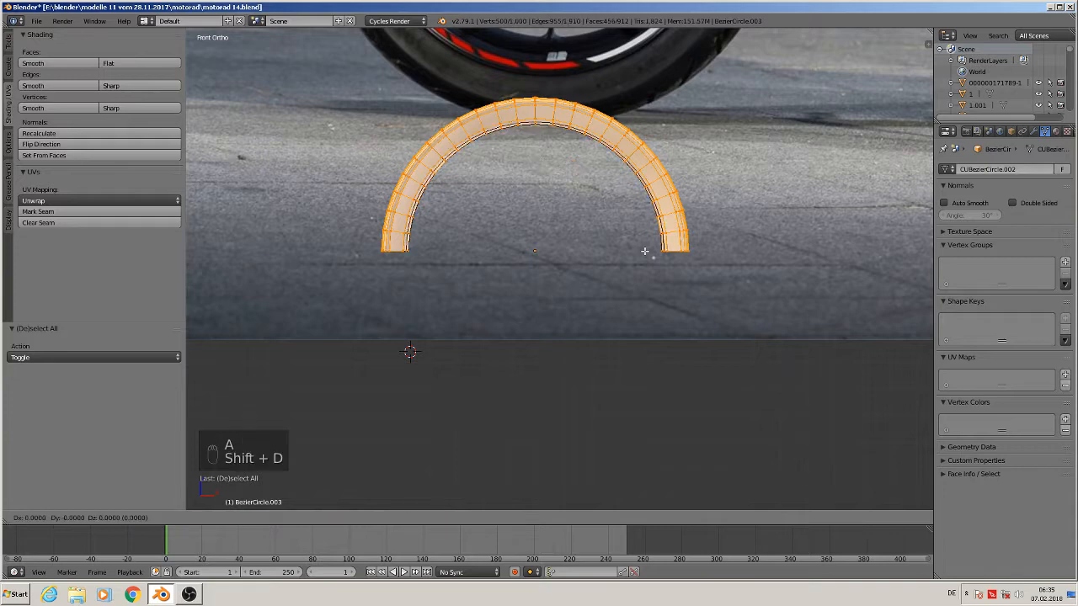
right_click(645, 251)
key("g")
key("z")
left_click(835, 346)
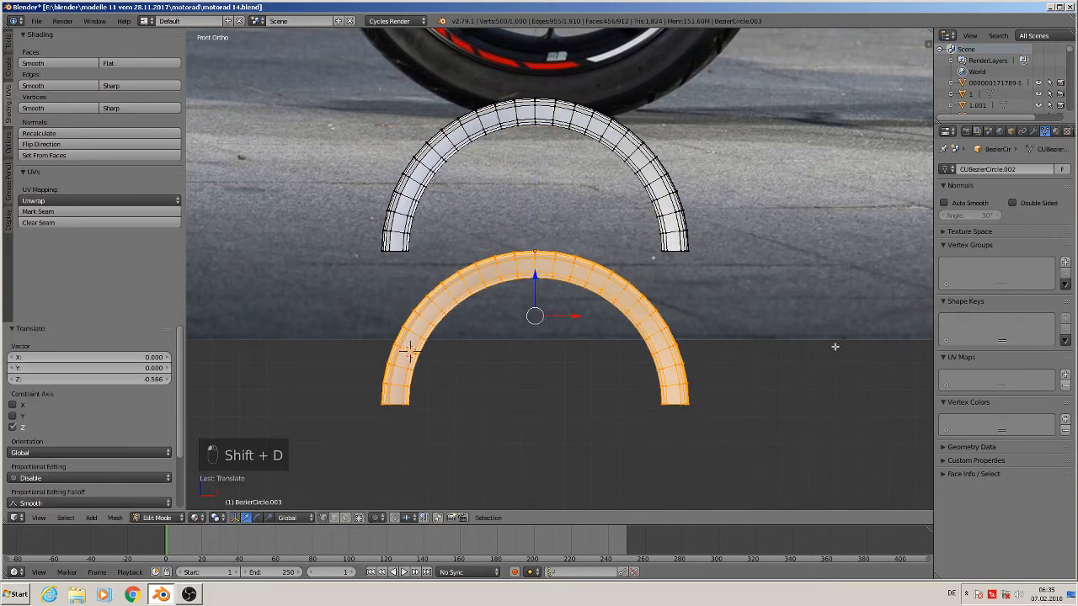
Rotate the duplicated rim half 180° about the X axis and move it about -0.093 along Z to meet the upper half
type("rx180")
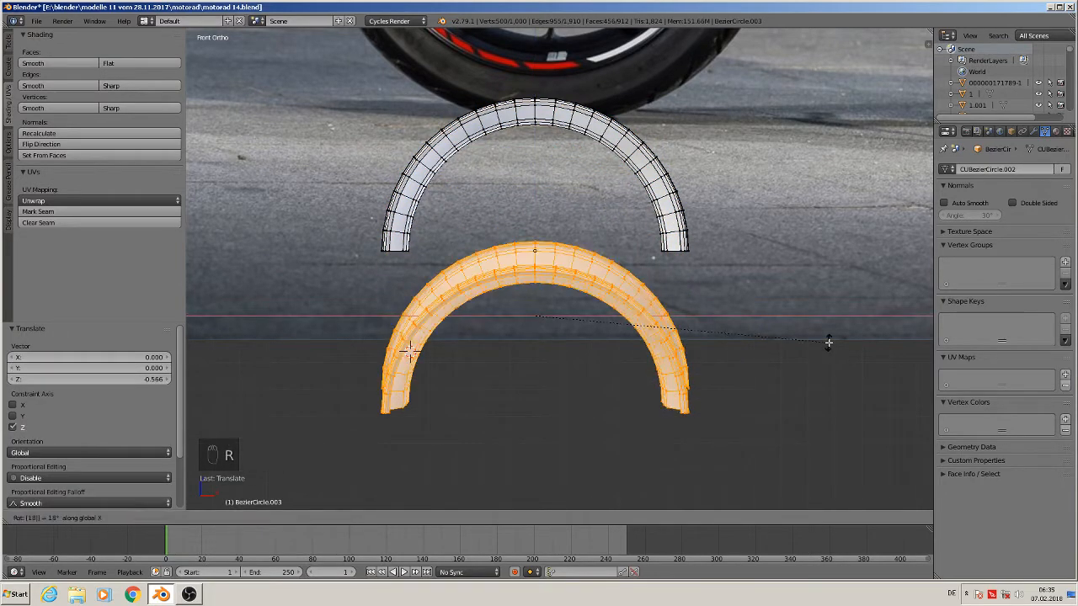
left_click(829, 341)
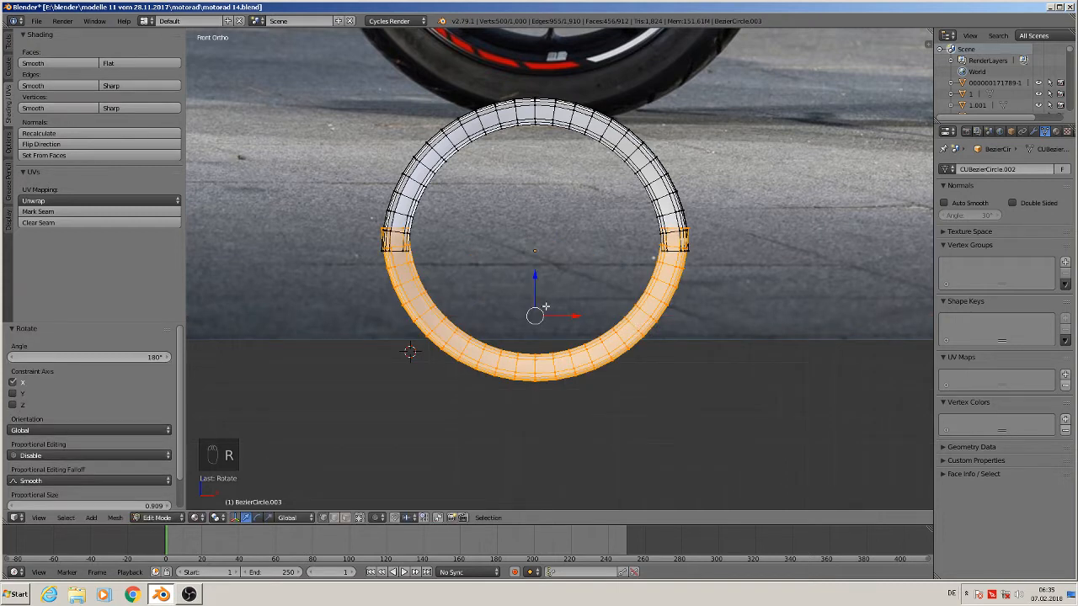
key("g")
key("z")
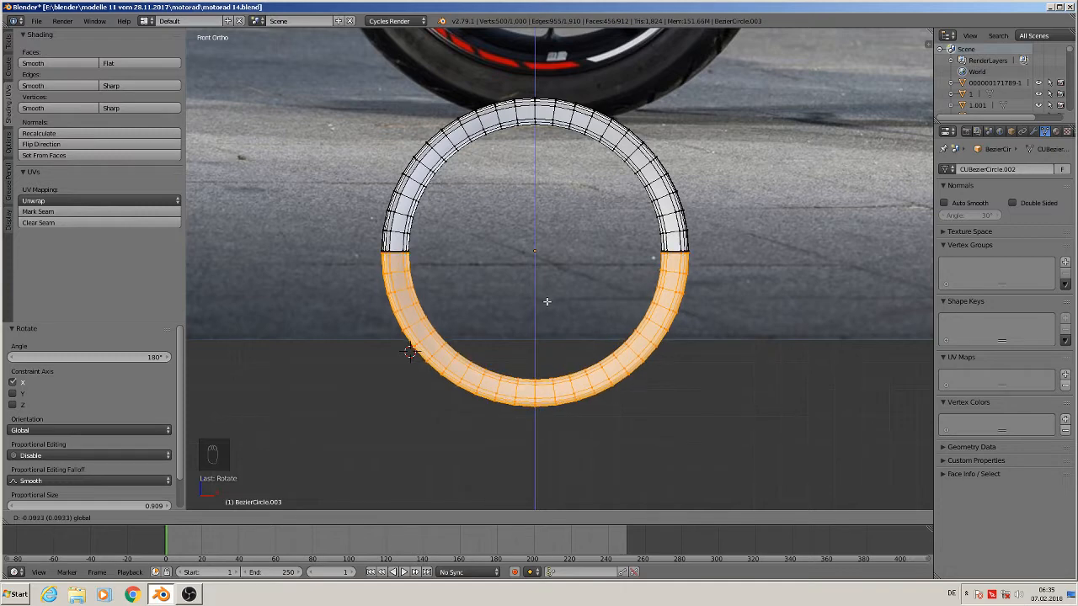
left_click(546, 300)
Bridge the open edge loops of the upper and lower rim halves at the right-hand seam
scroll(692, 274, "up", 8)
right_click(603, 210, "alt")
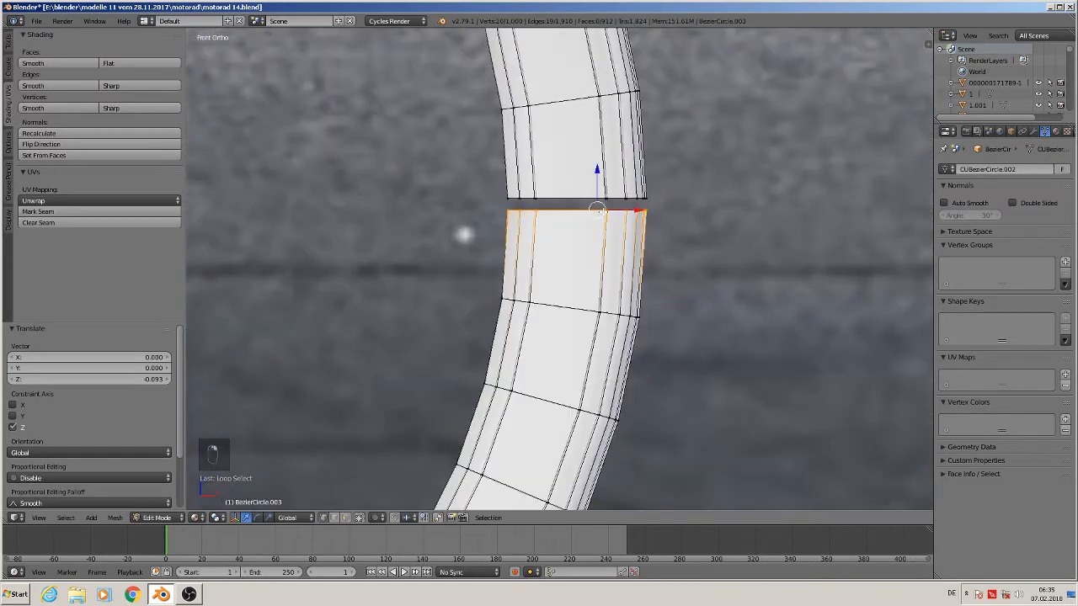
right_click(587, 196, "alt+shift")
key("space")
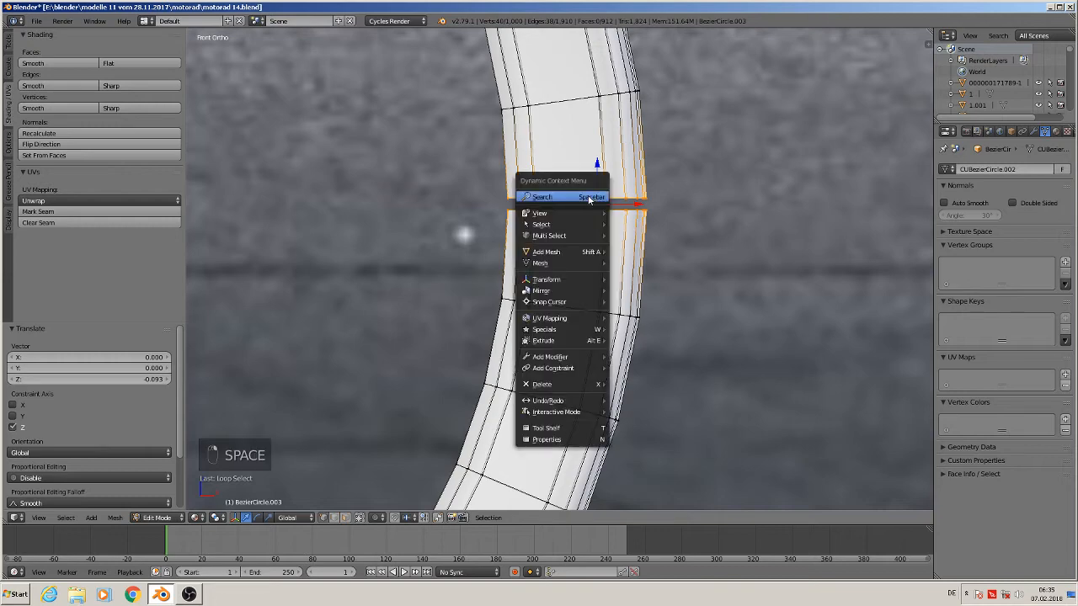
left_click(607, 218)
Bridge the open edge loops of the two rim halves at the left-hand seam
middle_click_drag(411, 269, 707, 84, "shift")
scroll(606, 212, "down", 5)
middle_click_drag(466, 194, 643, 256, "shift")
scroll(642, 256, "up", 5)
right_click(556, 193, "alt")
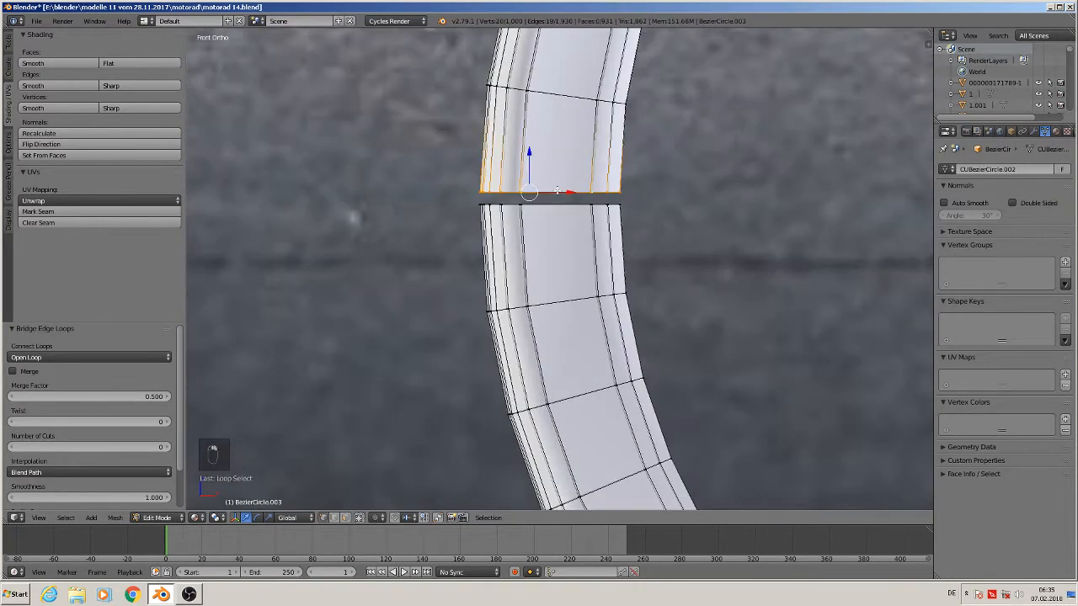
right_click(550, 206, "alt+shift")
key("space")
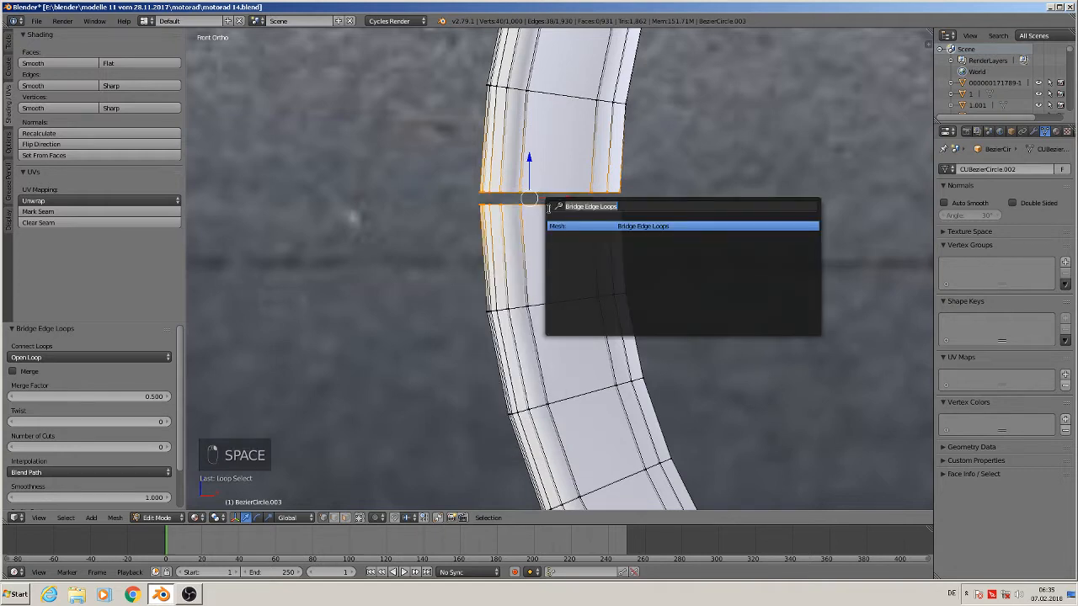
left_click(586, 228)
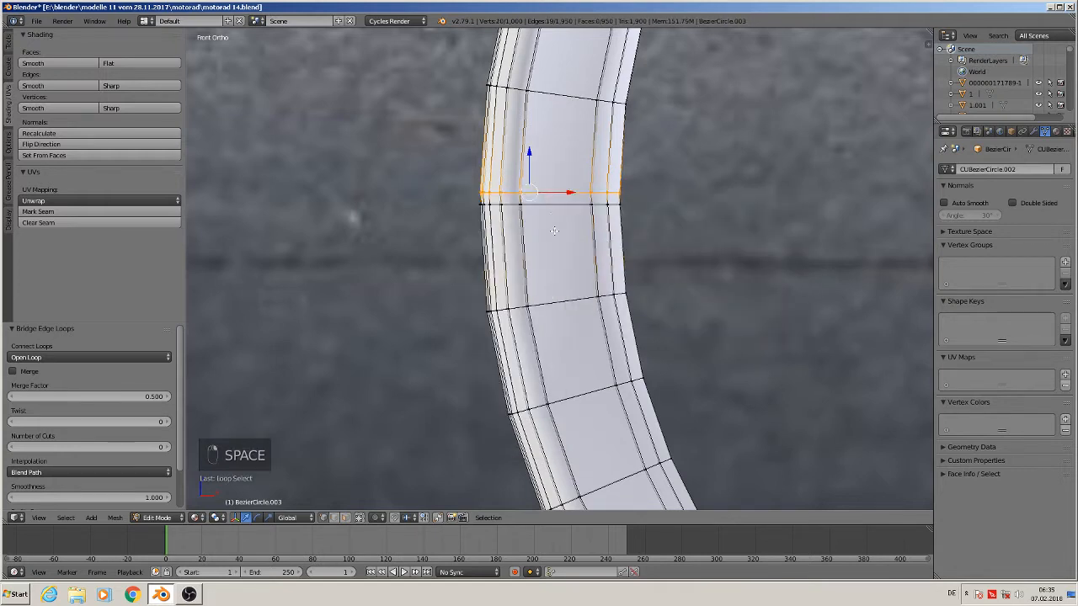
Dissolve one of the two closely spaced edge loops at each seam, first on the left and then on the right side of the rim
key("x")
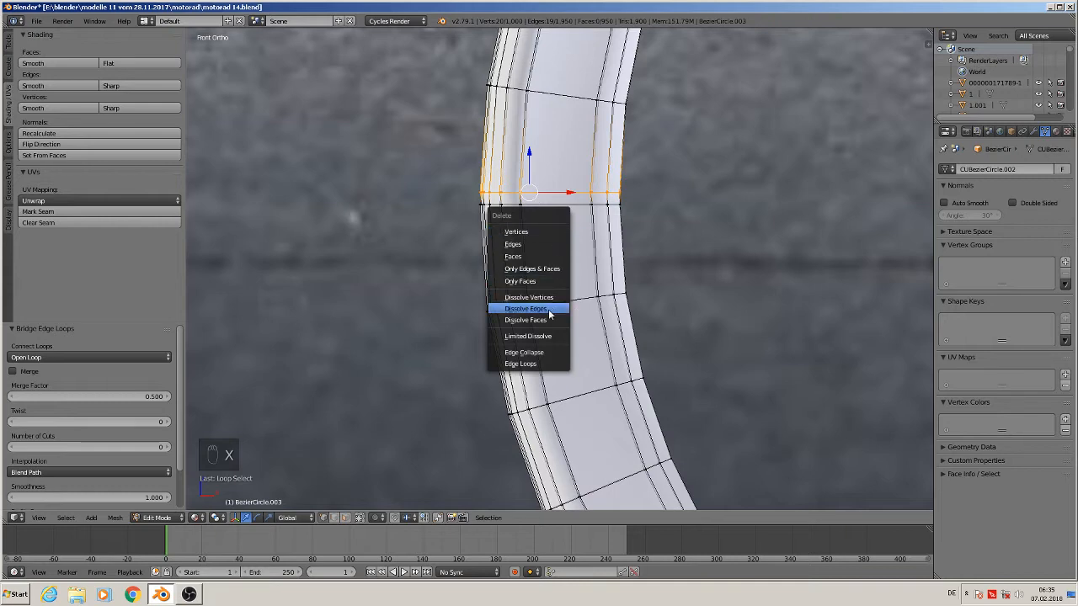
left_click(548, 314)
scroll(701, 320, "down", 7)
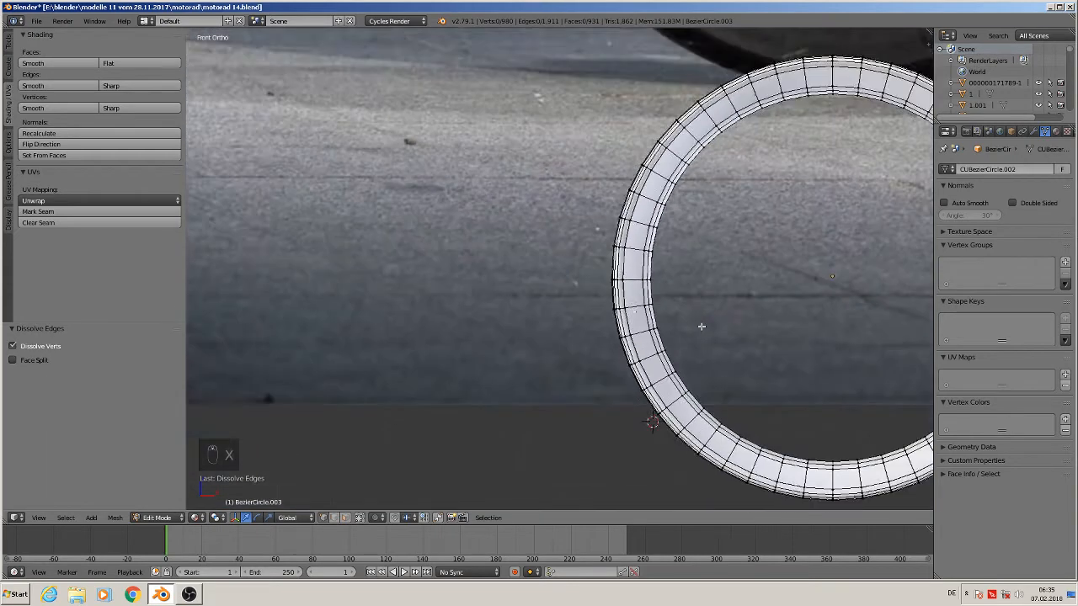
middle_click_drag(702, 327, 235, 273, "shift")
scroll(401, 270, "up", 5)
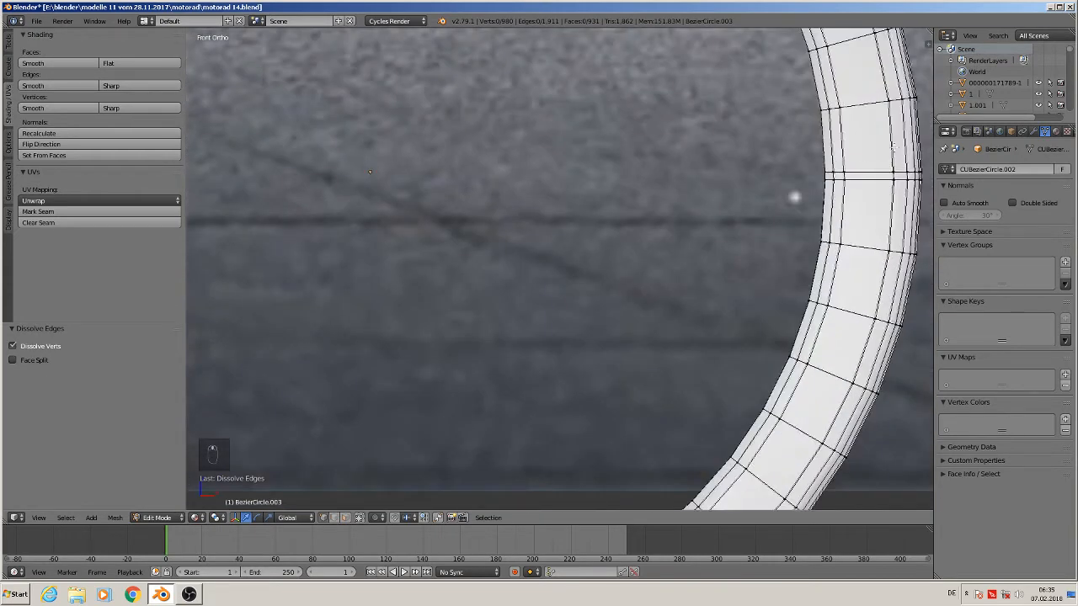
right_click(865, 181, "alt")
key("x")
left_click(865, 181)
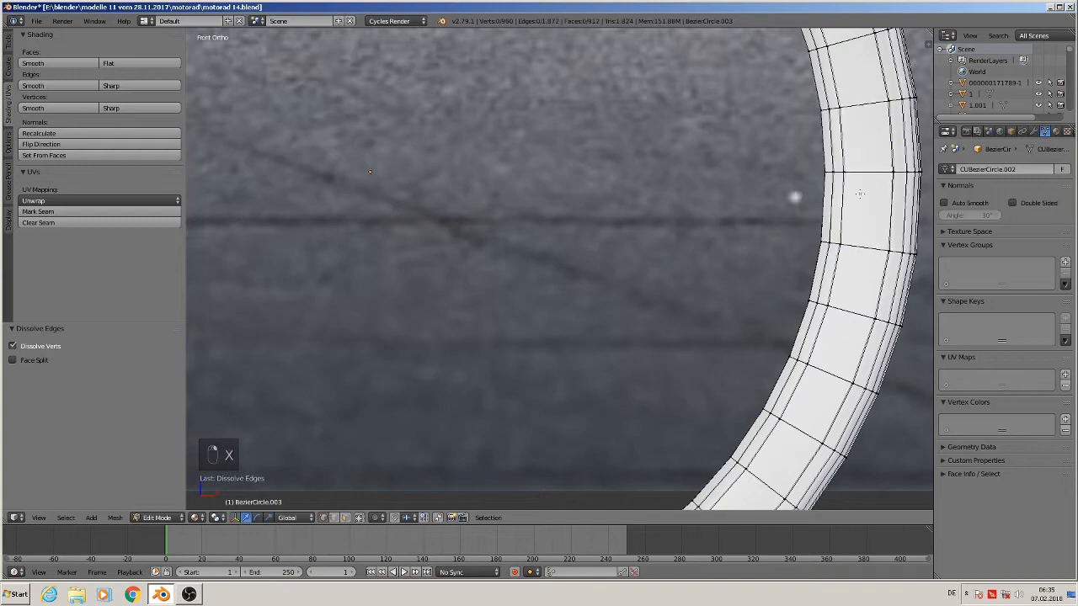
scroll(698, 268, "down", 5)
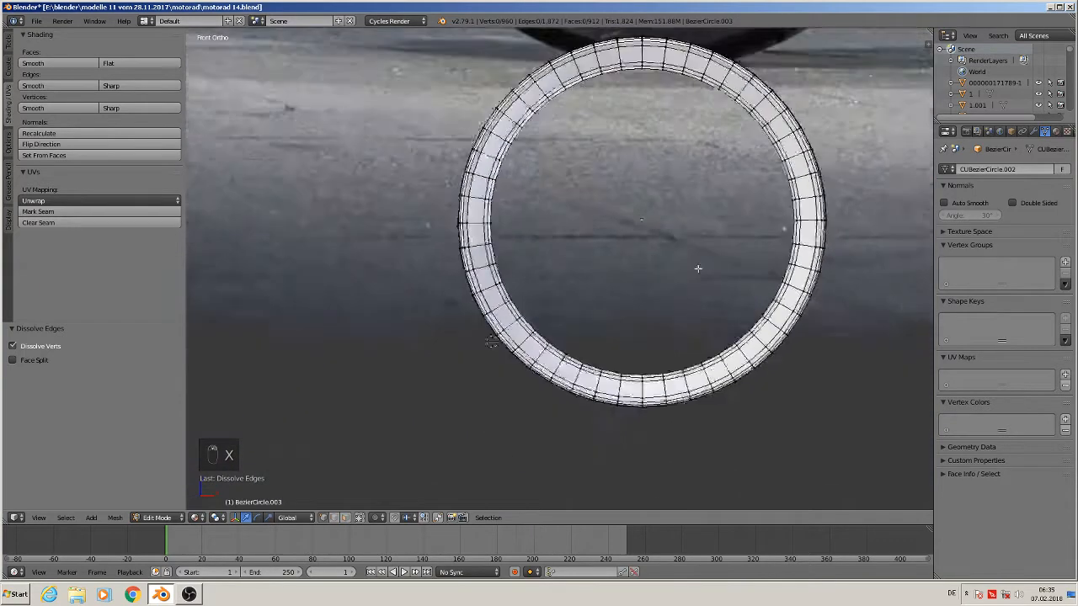
Return to Object Mode and check the closed rim from an oblique angle
key("Tab")
scroll(694, 269, "down", 3)
middle_click_drag(690, 272, 657, 351)
scroll(642, 350, "up", 1)
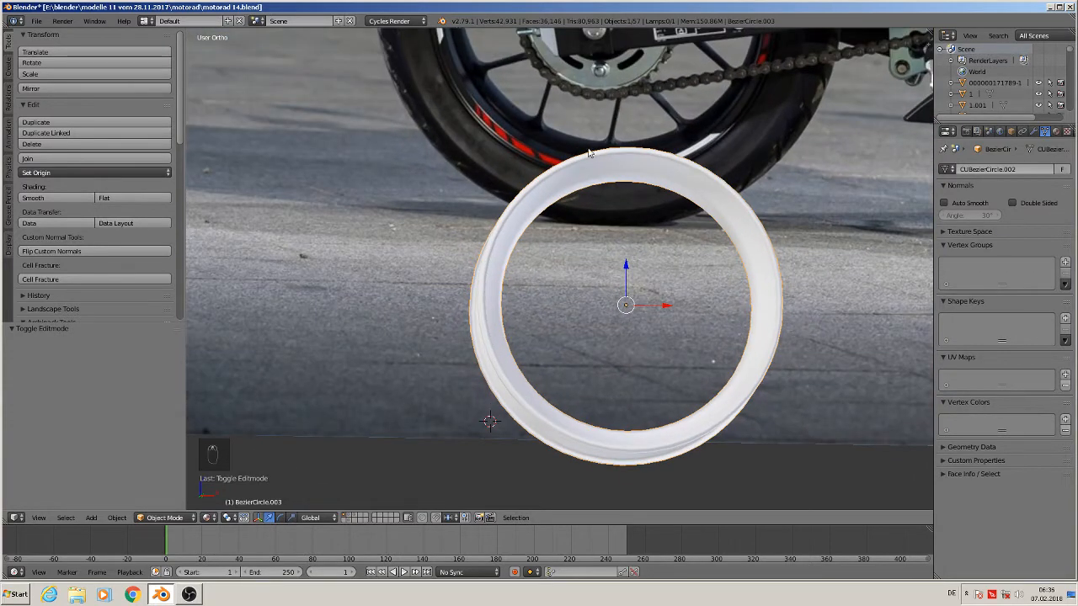
Duplicate the rim in the front view, shift the copy about 2.1 along X, and move it to the second layer
key("KP_1")
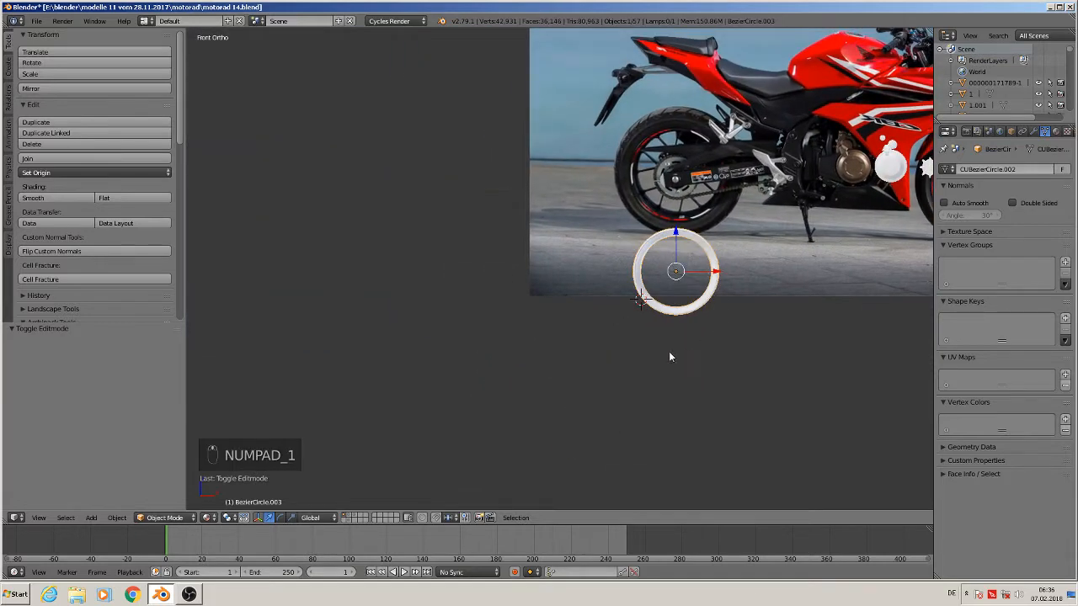
middle_click_drag(669, 357, 516, 364, "shift")
key("shift+d")
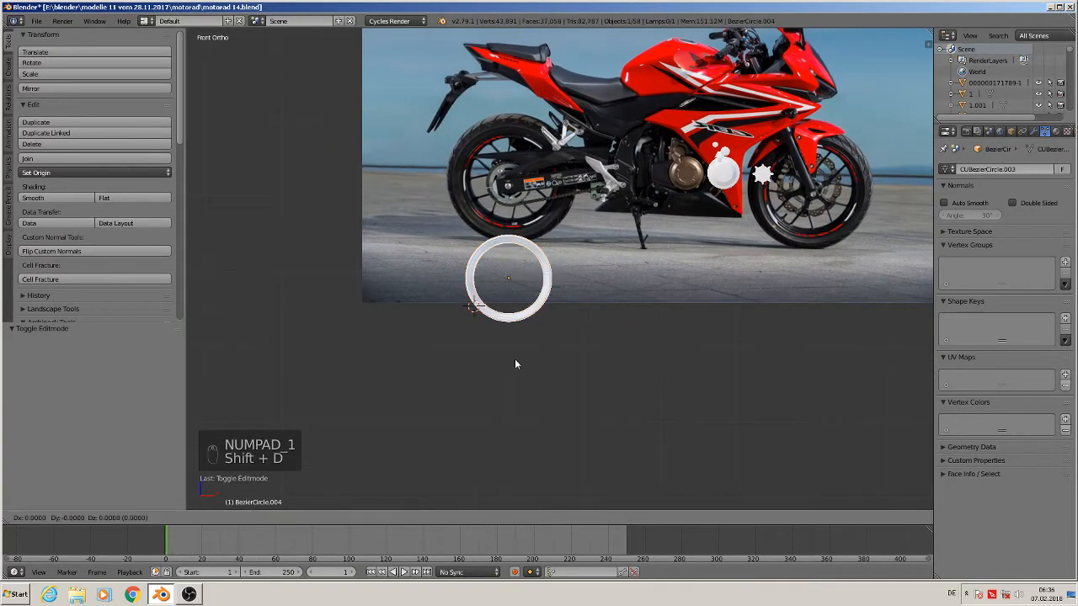
left_click(703, 278)
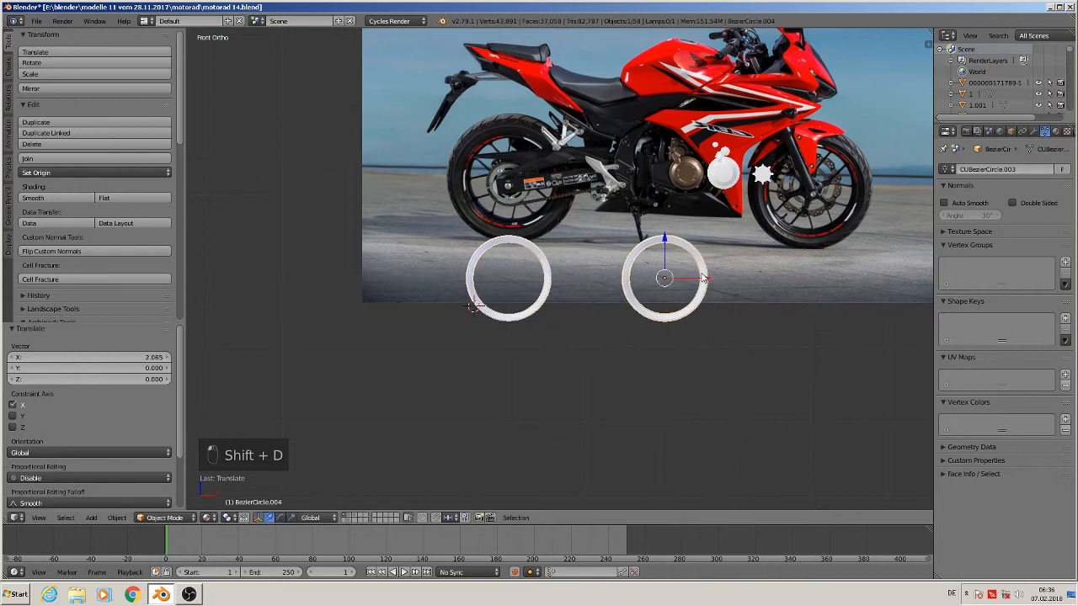
key("m")
left_click(794, 295)
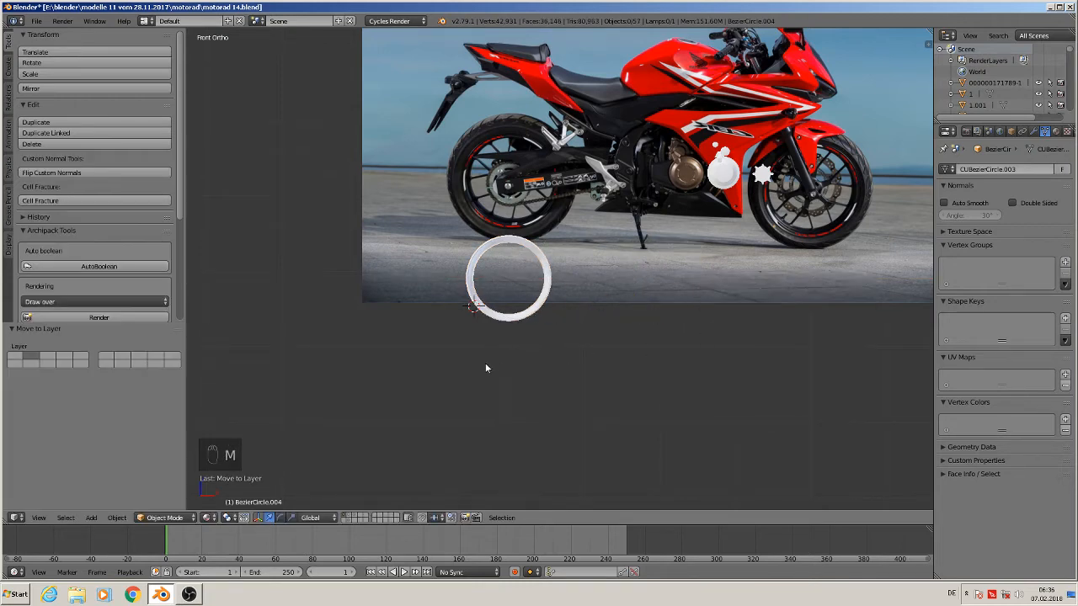
Move the original rim into the centre of the modelled tyre and scale it up by about 2.779
scroll(488, 366, "down", 4)
right_click(508, 327)
right_click(507, 327)
scroll(510, 330, "down", 4)
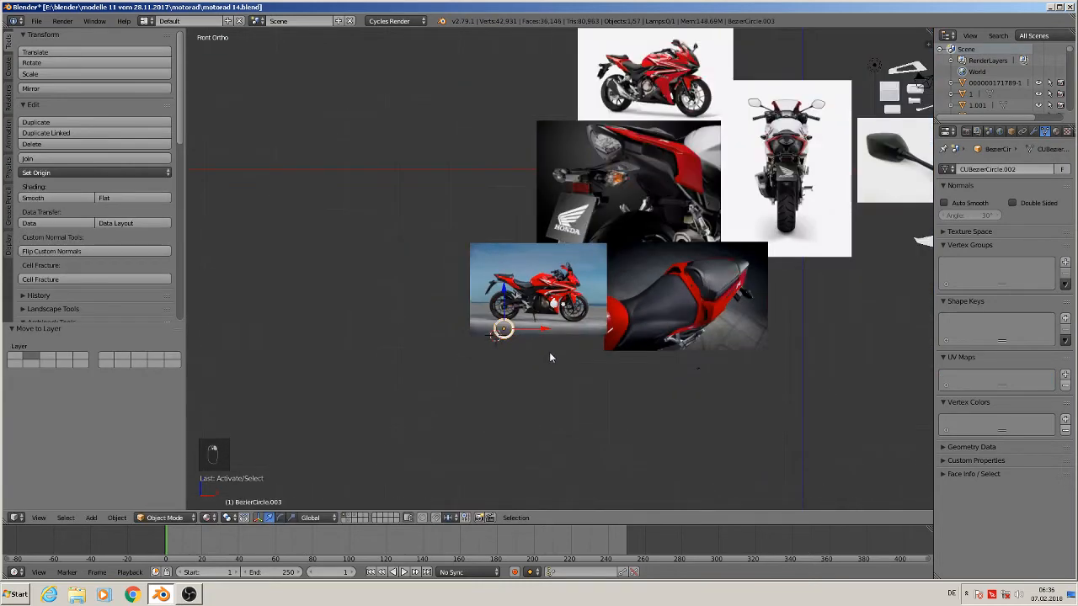
middle_click_drag(590, 385, 411, 387, "shift")
key("g")
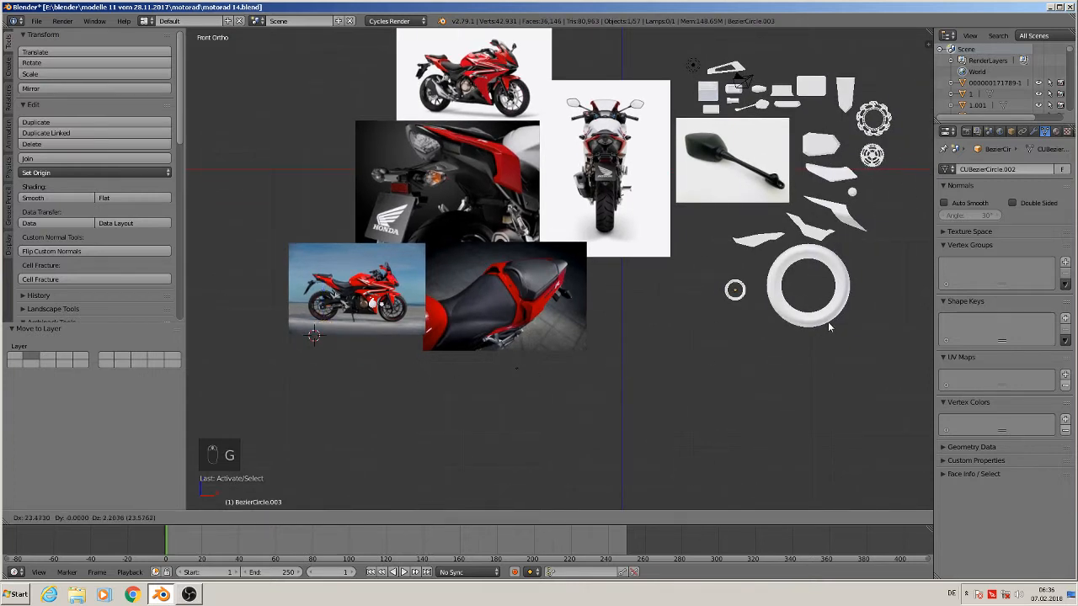
left_click(897, 319)
key("s")
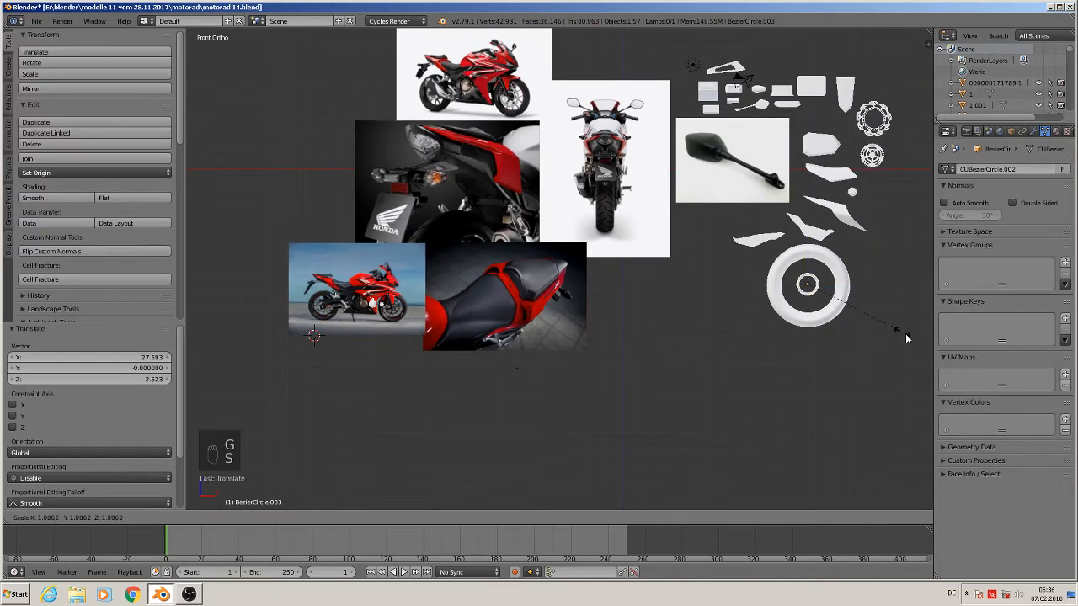
left_click(296, 413)
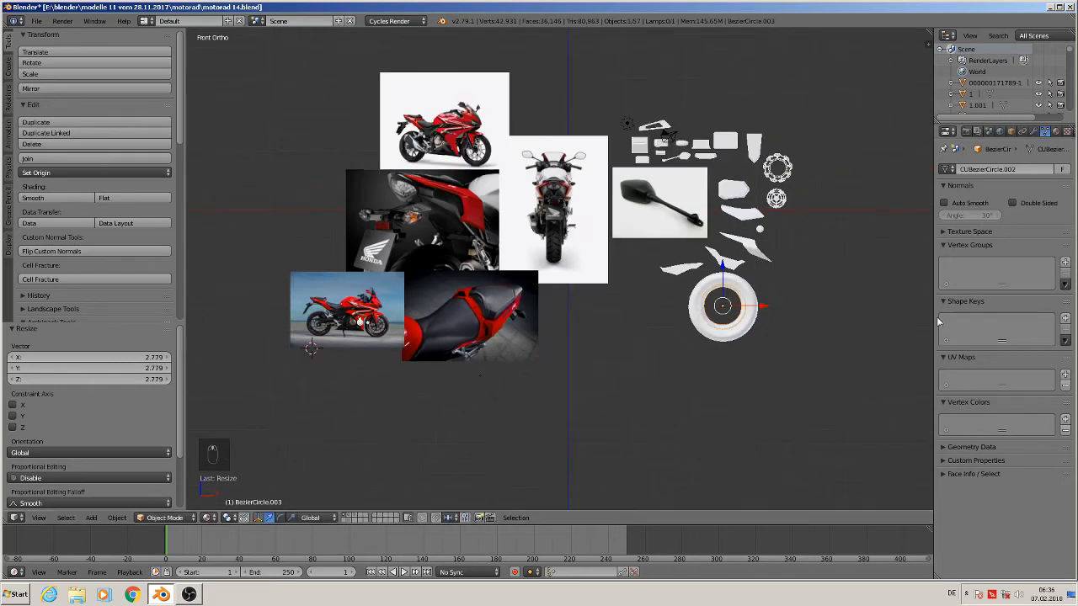
Shift the rim about -0.072 along Z to align it inside the tyre, checking the fit at an angle
scroll(744, 318, "up", 4)
middle_click_drag(744, 313, 688, 326)
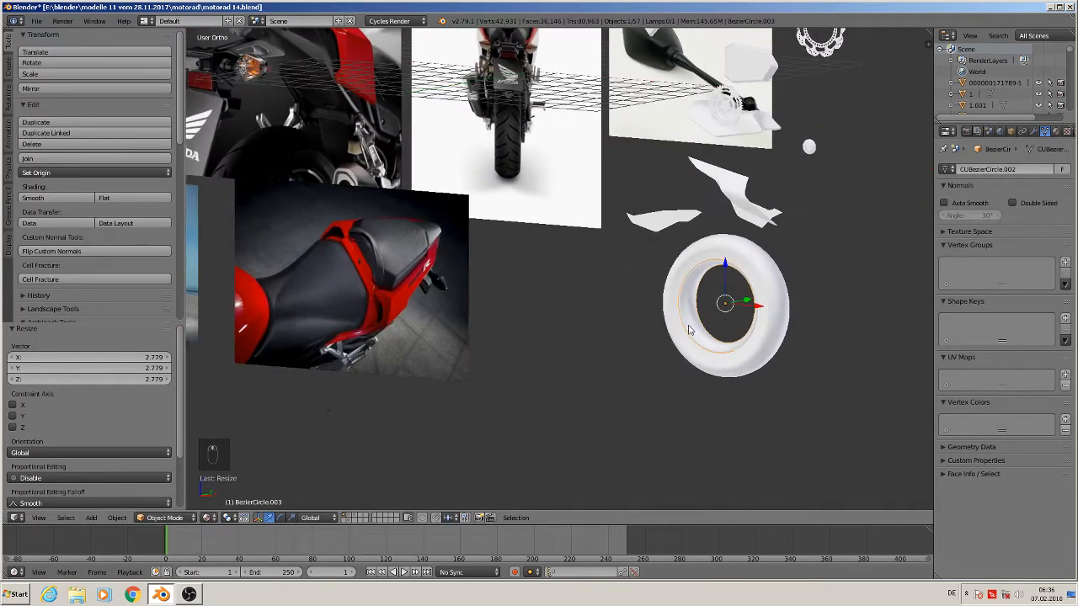
scroll(689, 325, "up", 4)
key("g")
key("z")
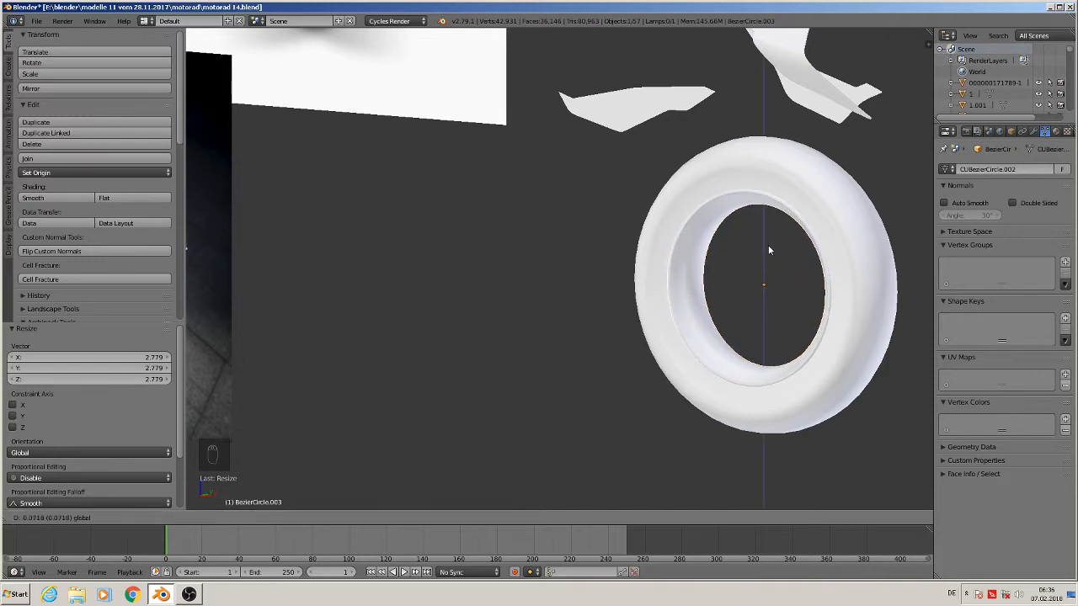
left_click(768, 246)
mouse_move(796, 289)
middle_mouse_down()
mouse_move(837, 290)
mouse_move(780, 273)
mouse_move(712, 283)
mouse_move(780, 258)
mouse_move(777, 293)
middle_mouse_up()
scroll(588, 301, "down", 1)
Save the motorcycle scene file after returning to the side-view reference photo
middle_click_drag(587, 302, 194, 423, "shift")
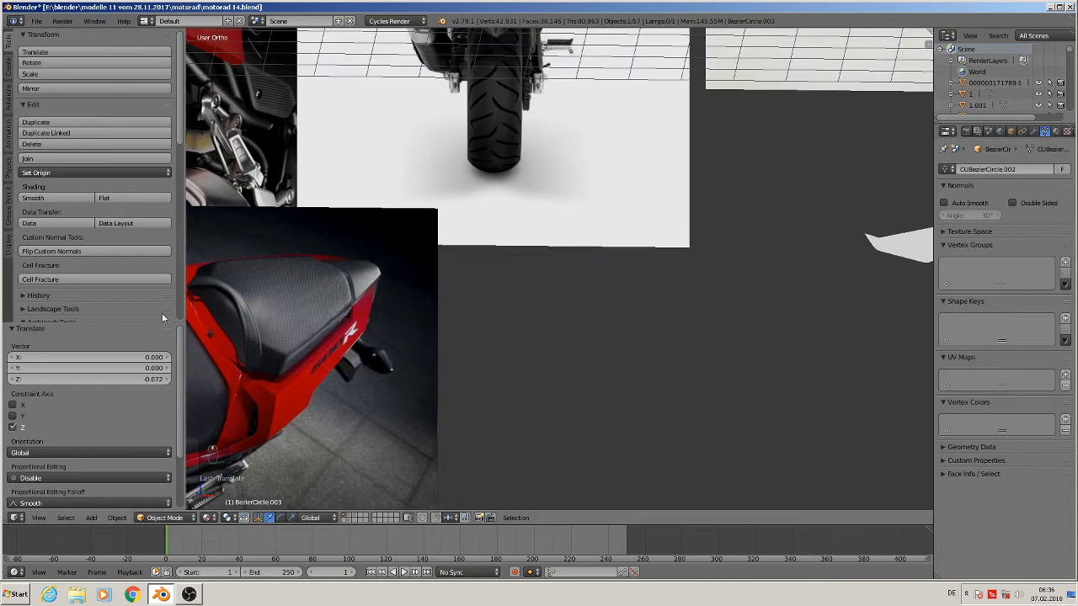
middle_click_drag(336, 302, 672, 256, "shift")
scroll(661, 266, "down", 4)
middle_click_drag(528, 324, 644, 325, "shift")
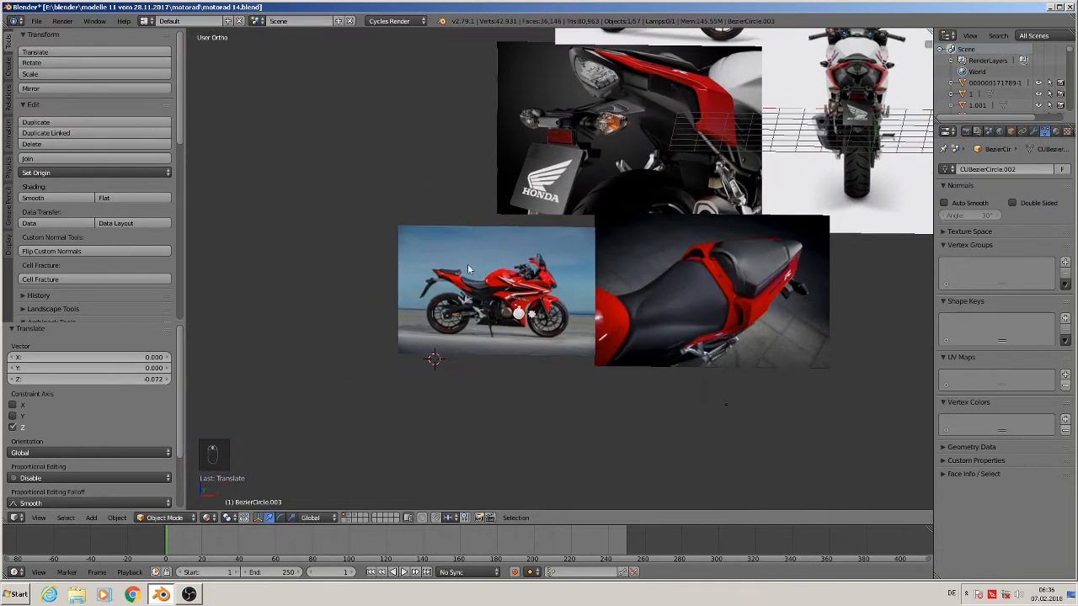
scroll(468, 264, "up", 1)
left_click(36, 25)
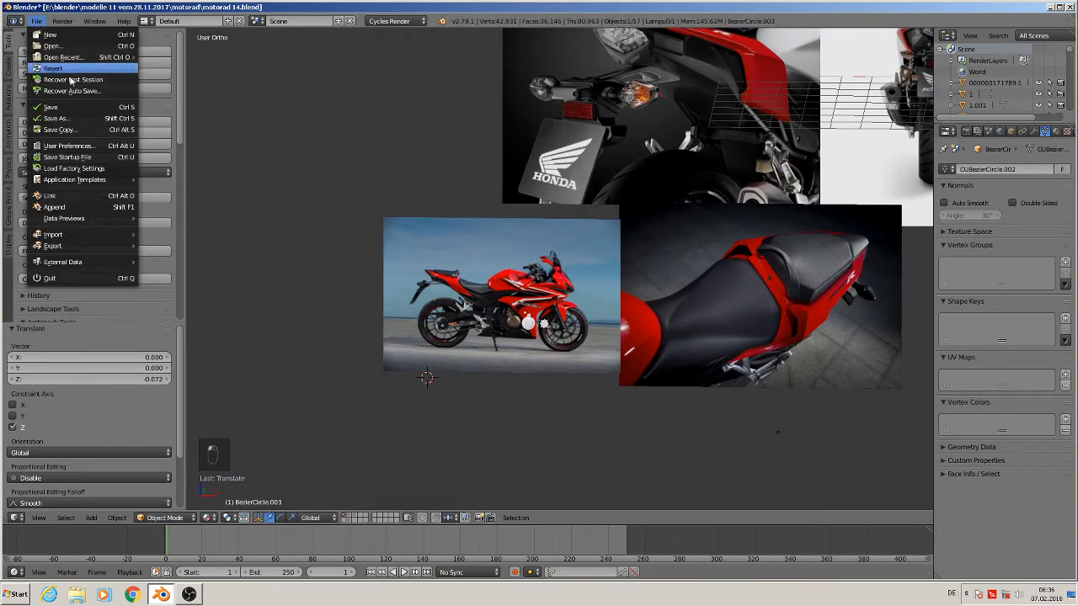
left_click(36, 24)
Examine the rear and front wheels' spokes, hubs and brake discs in the side-view reference photo, finishing in the front view
scroll(410, 367, "up", 10)
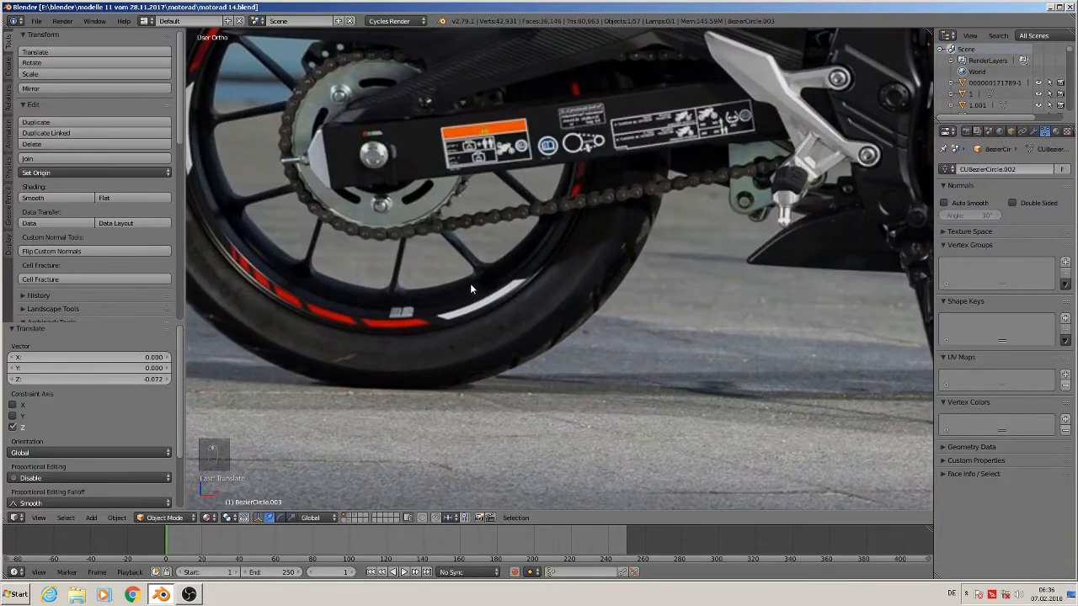
scroll(471, 287, "up", 3)
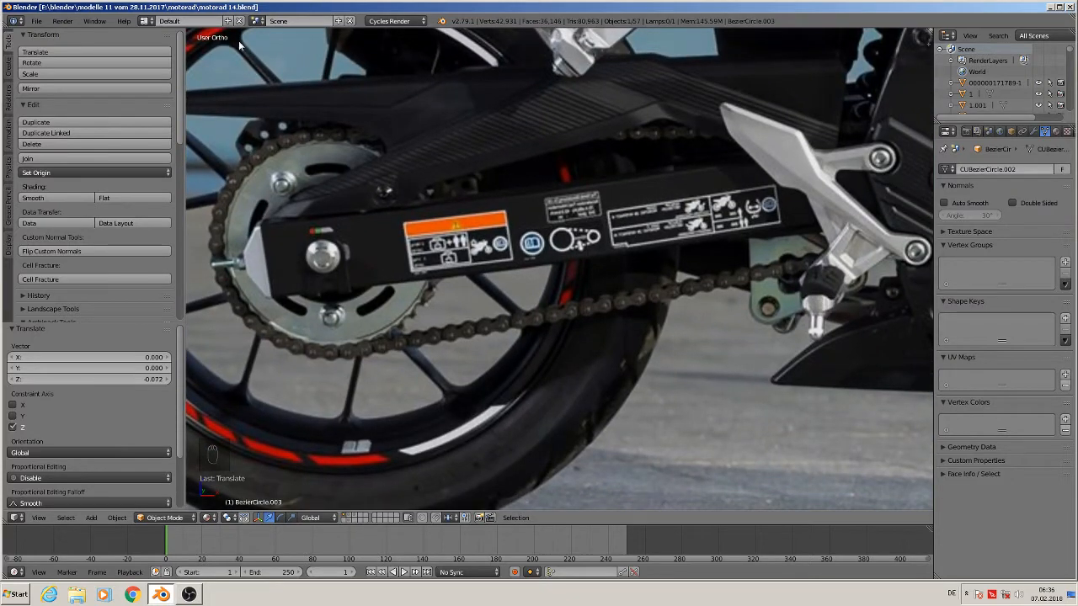
scroll(377, 332, "down", 5)
right_click_drag(382, 418, 531, 362)
scroll(530, 362, "down", 4)
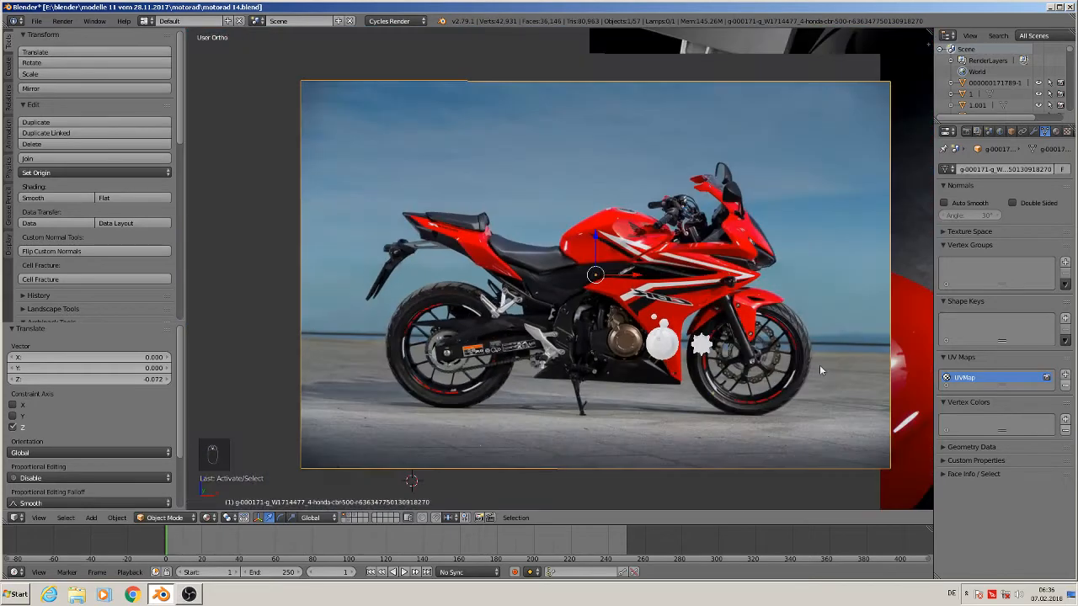
scroll(819, 365, "up", 8)
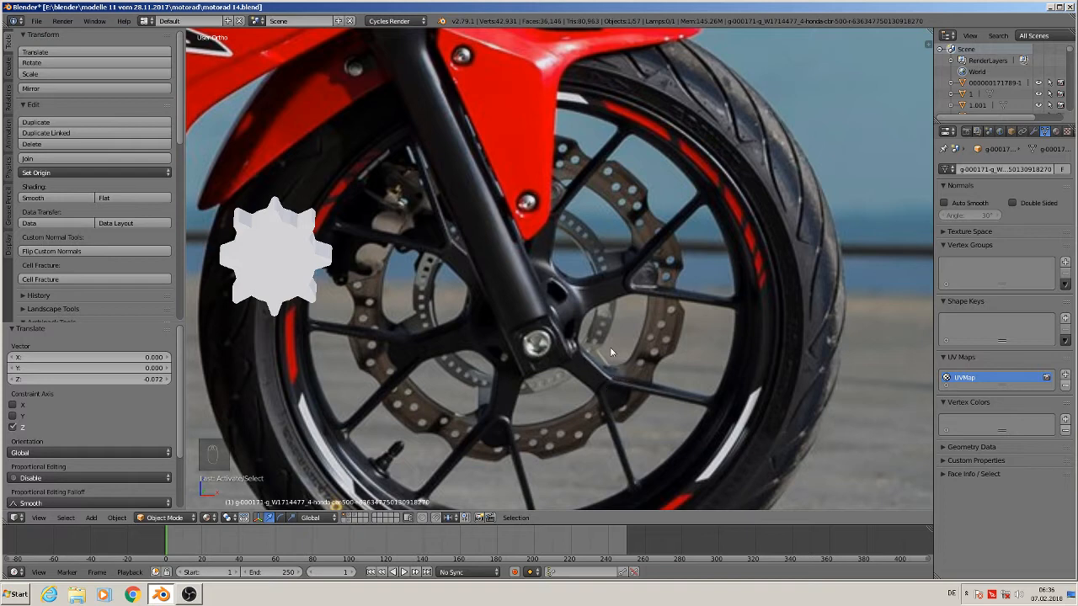
middle_click_drag(610, 347, 557, 244, "shift")
scroll(446, 196, "up", 2)
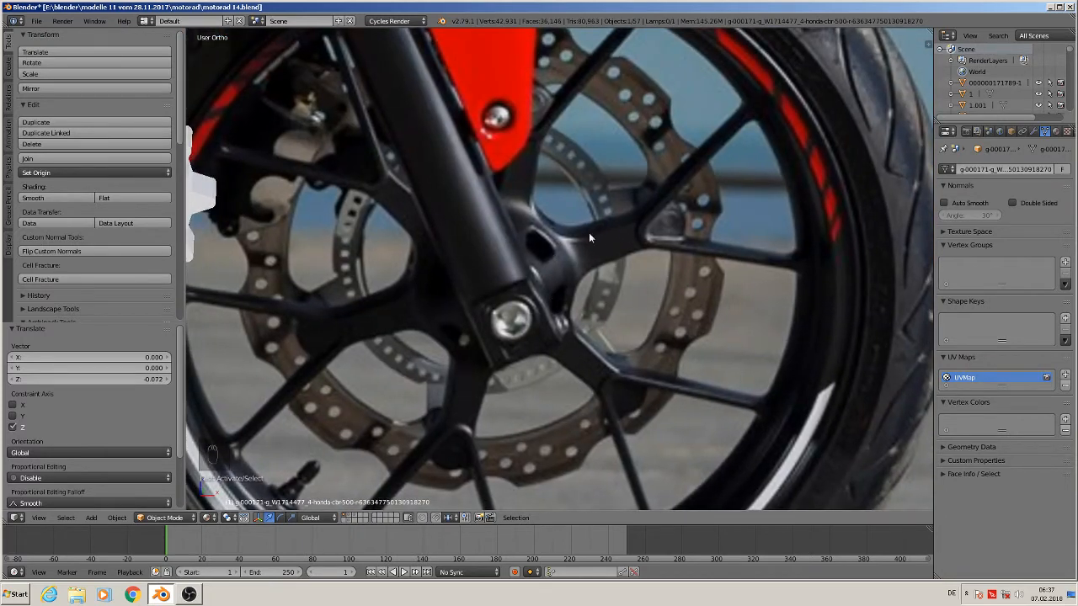
scroll(624, 379, "down", 3)
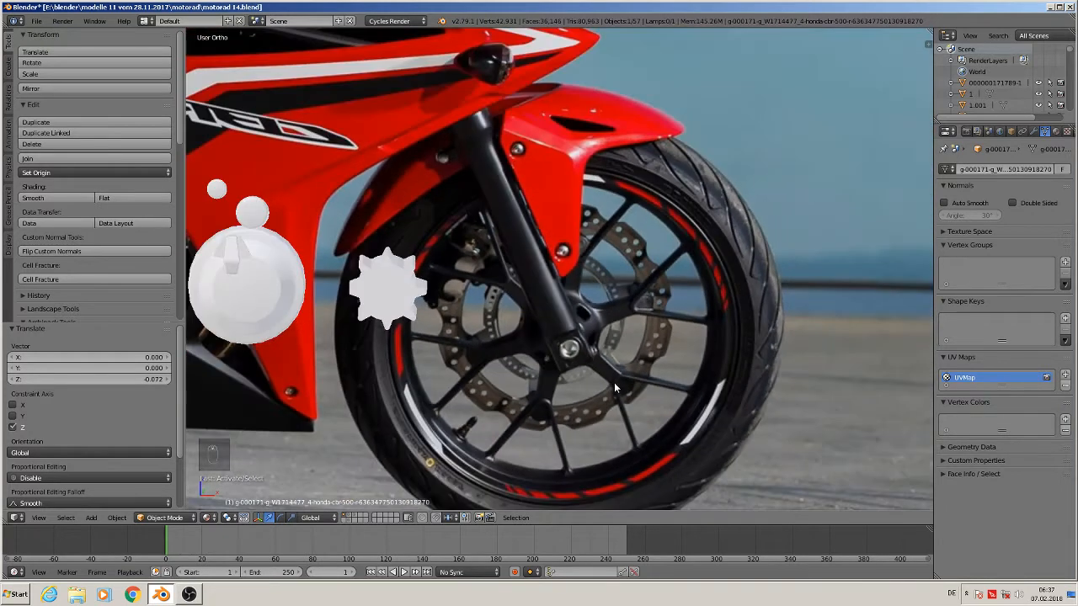
middle_click_drag(603, 359, 601, 227, "shift")
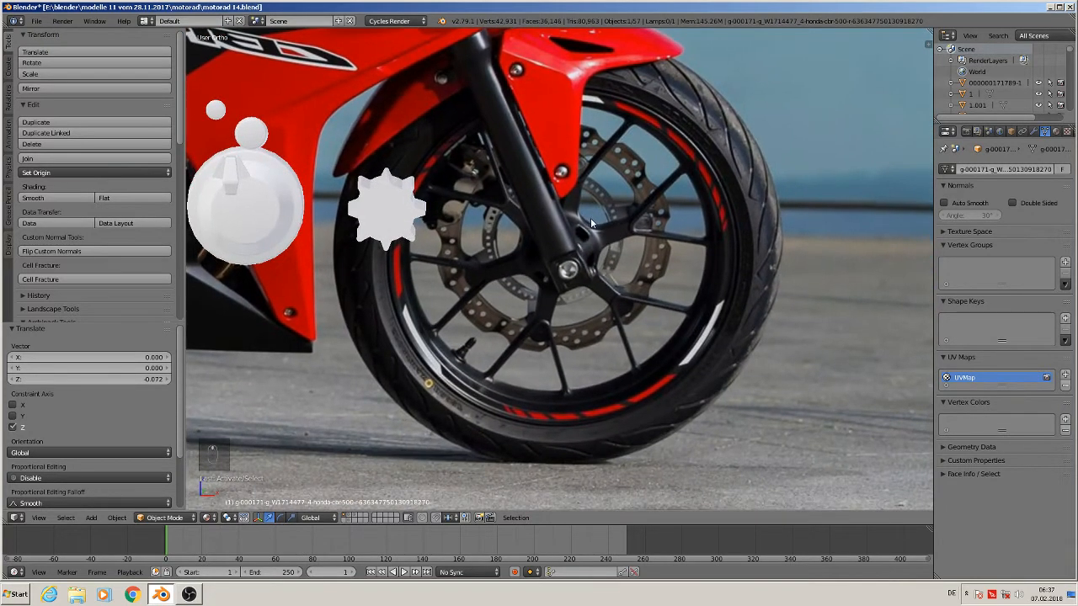
key("KP_3")
key("KP_1")
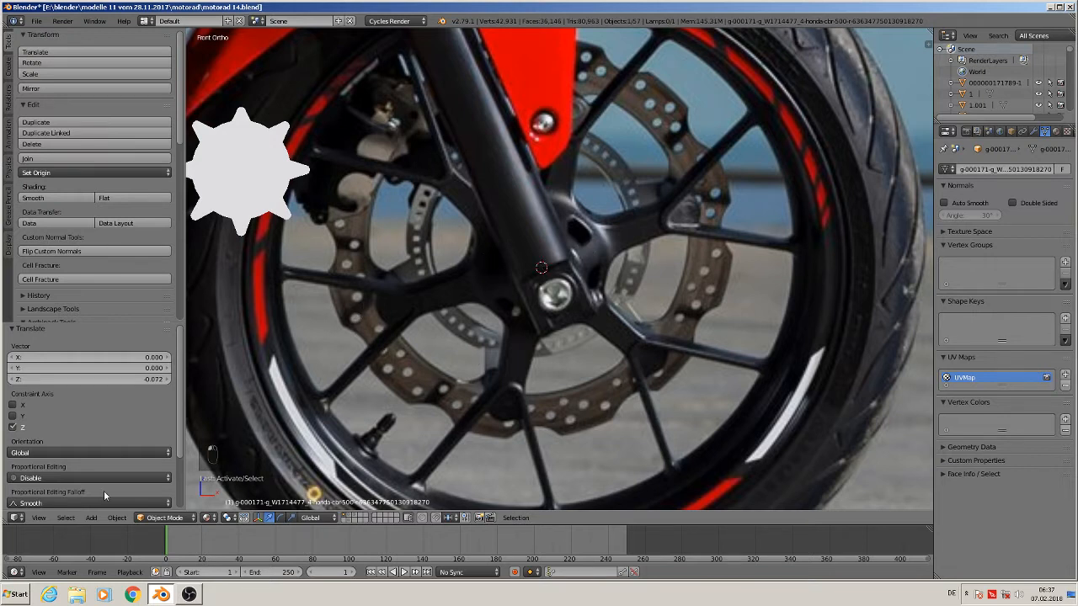
Add a 24-vertex cylinder at the front wheel's hub and rotate it 90° about the X axis
left_click(92, 518)
mouse_move(108, 505)
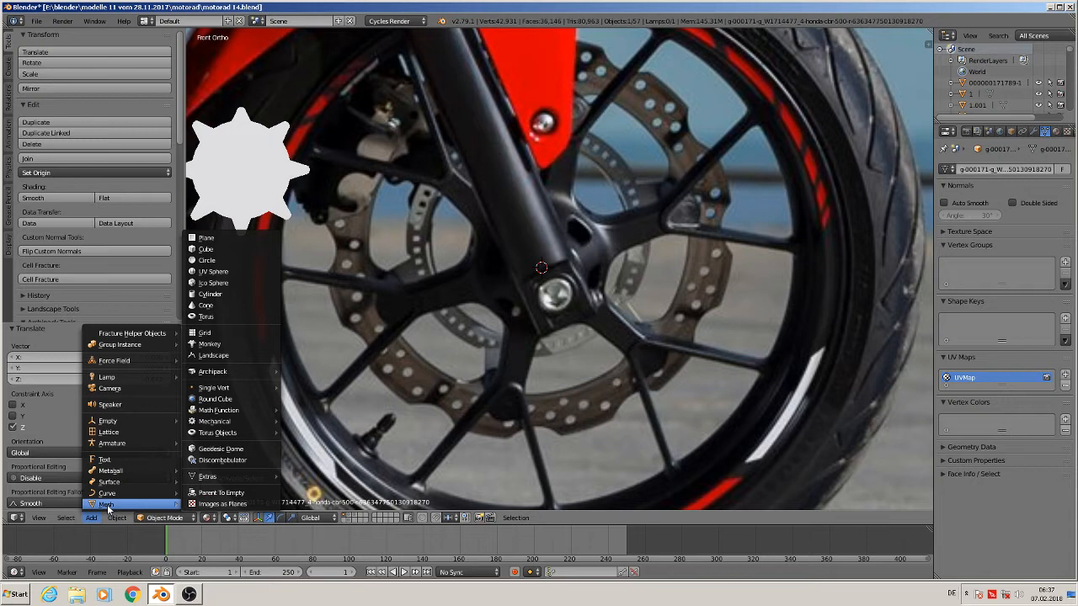
left_click(210, 294)
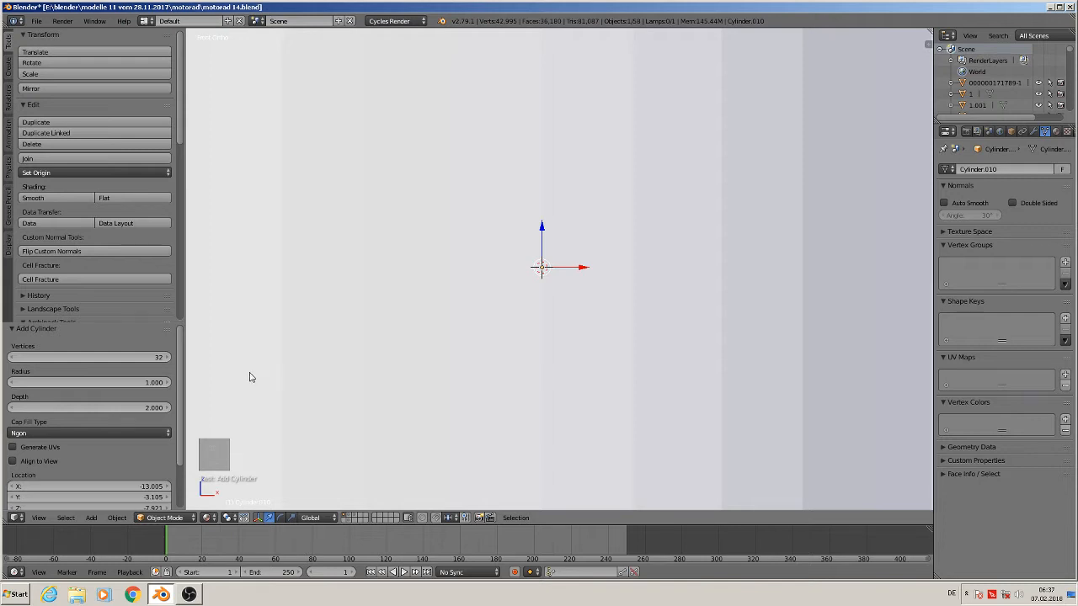
left_click(136, 356)
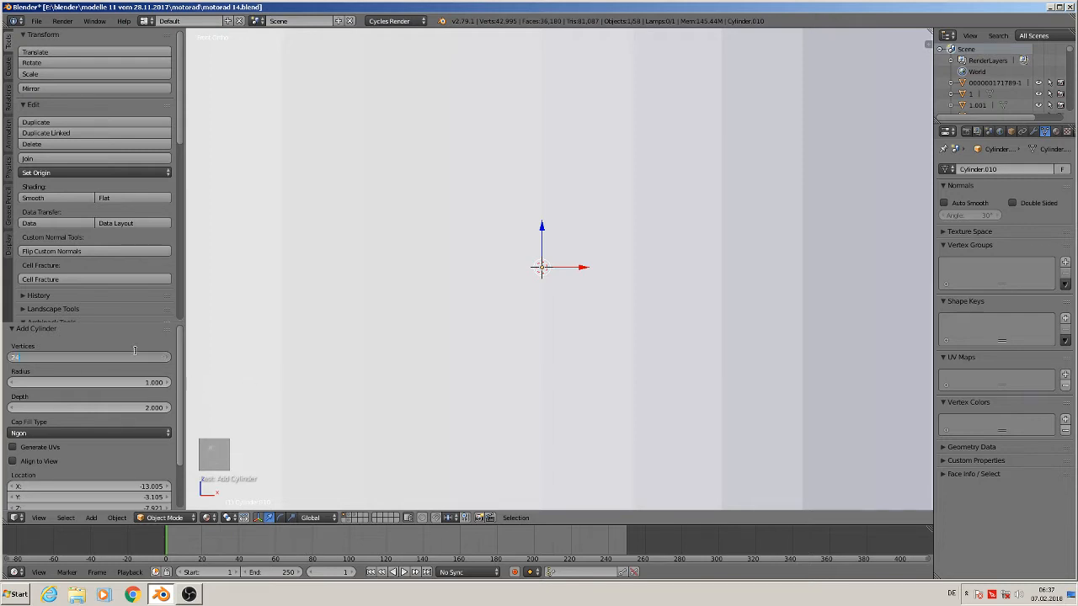
type("24")
key("Return")
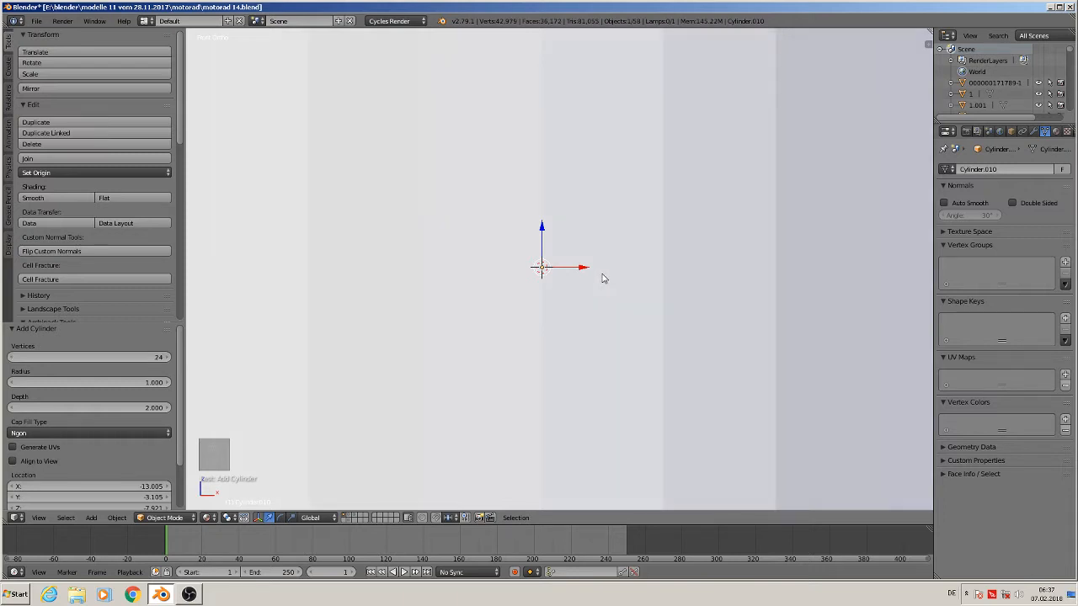
type("rx90")
key("Return")
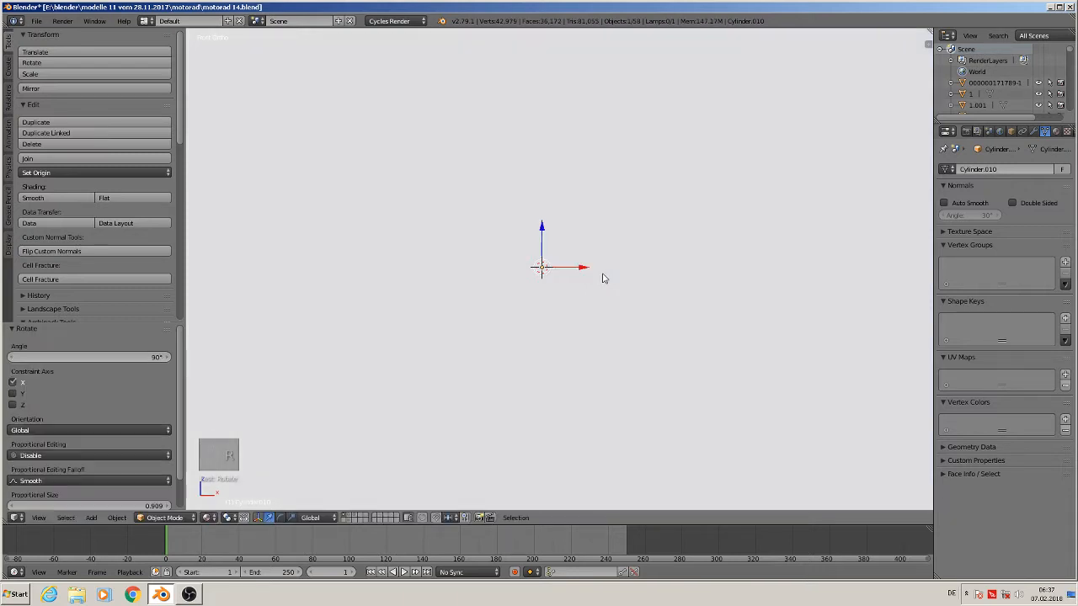
Scale the cylinder uniformly to about 0.149 so that it covers the wheel hub in the reference photo
key("s")
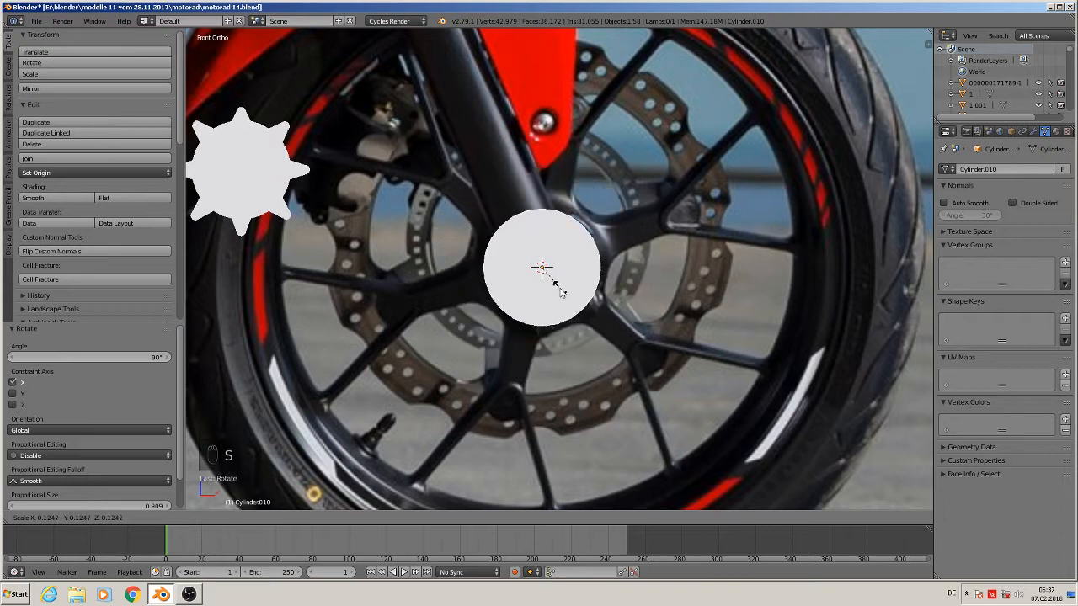
left_click(567, 287)
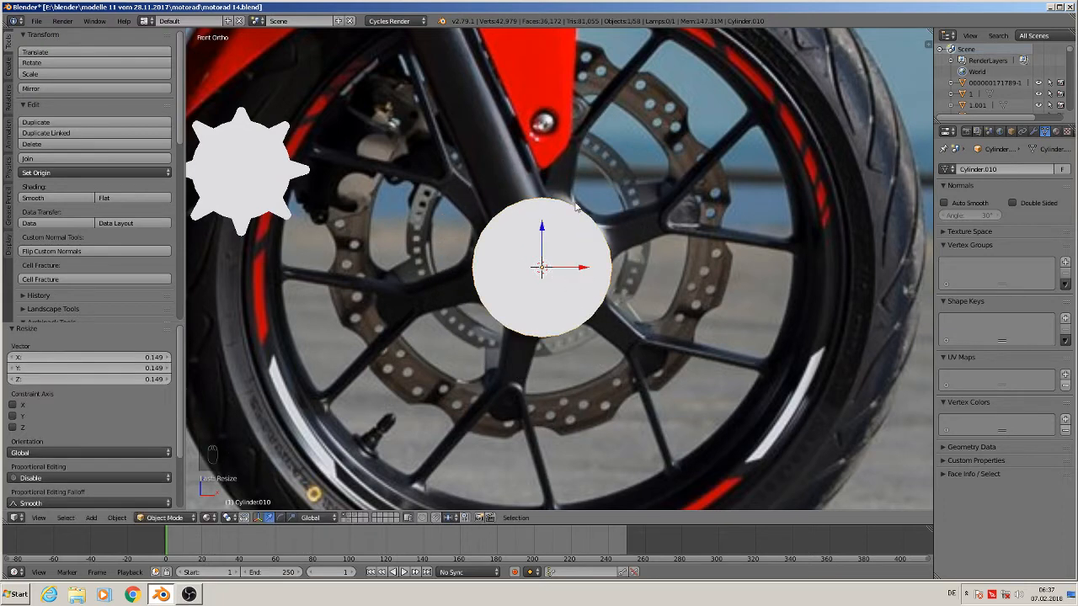
key("Tab")
middle_click_drag(584, 243, 522, 286)
key("Tab")
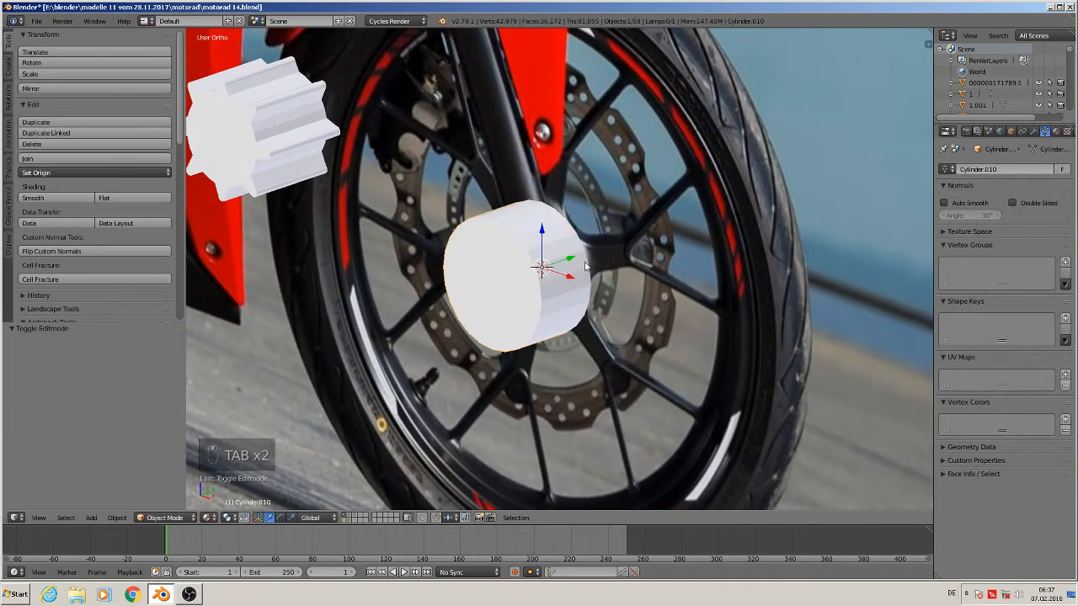
Move the hub cylinder about -0.655 along Y, in front of the photo, and flatten it along Y by about 0.382
left_click_drag(570, 256, 349, 322)
middle_click_drag(488, 295, 600, 240, "shift")
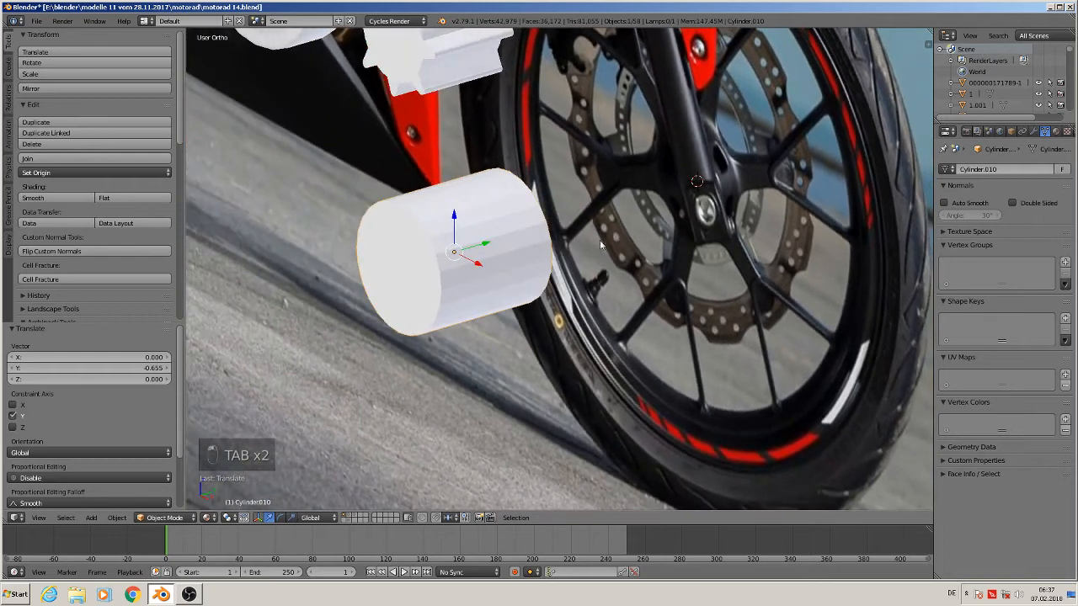
key("s")
key("y")
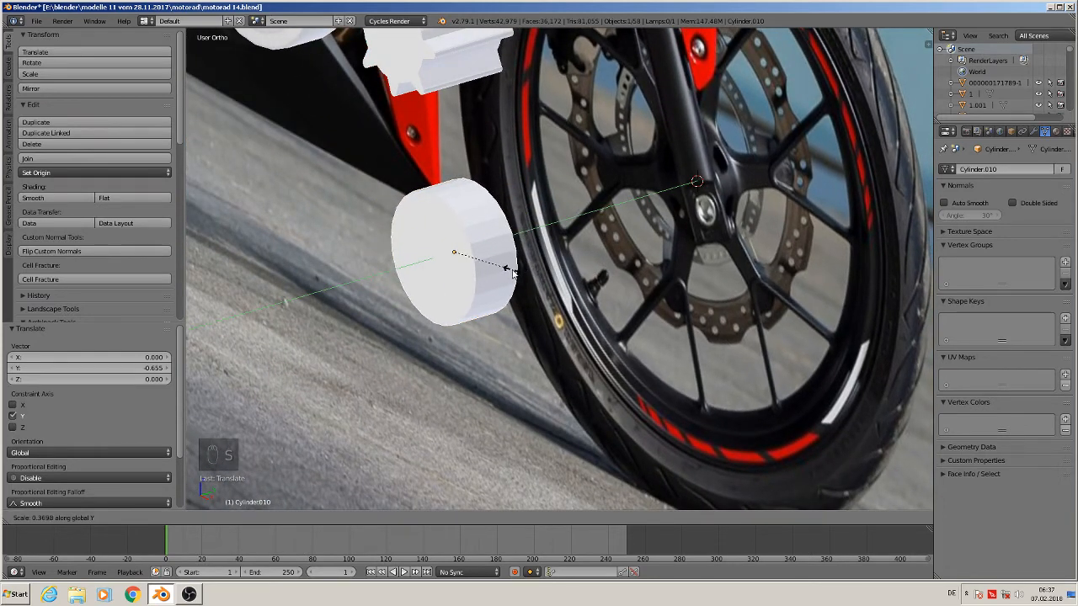
left_click(515, 272)
scroll(517, 276, "up", 2)
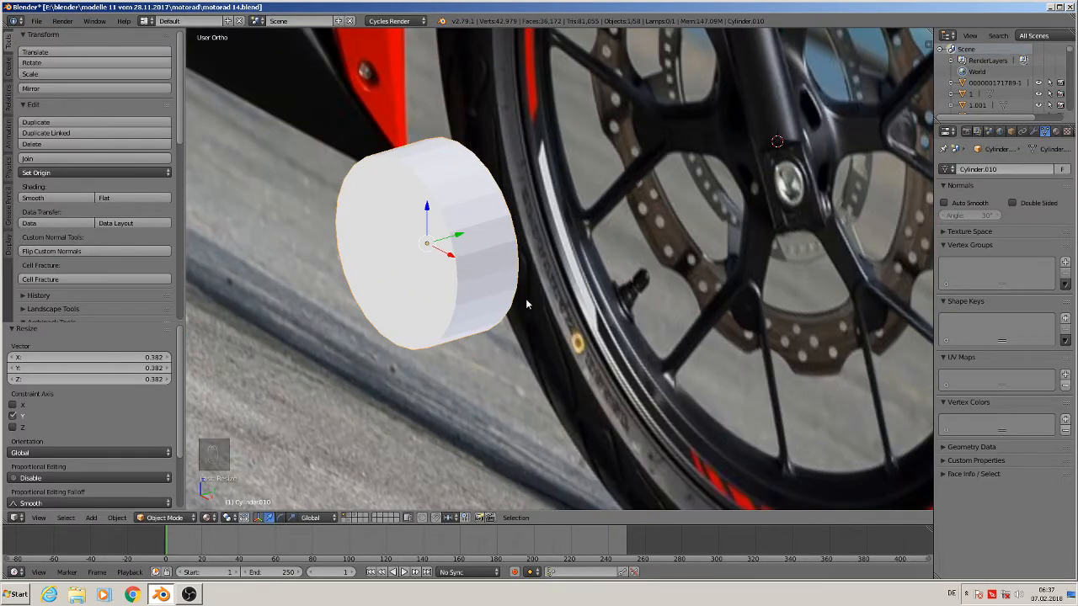
middle_click_drag(525, 298, 456, 294)
Cut two edge loops around the cylinder's side and spread them apart along Y by a factor of about 2.666
key("KP_1")
key("Tab")
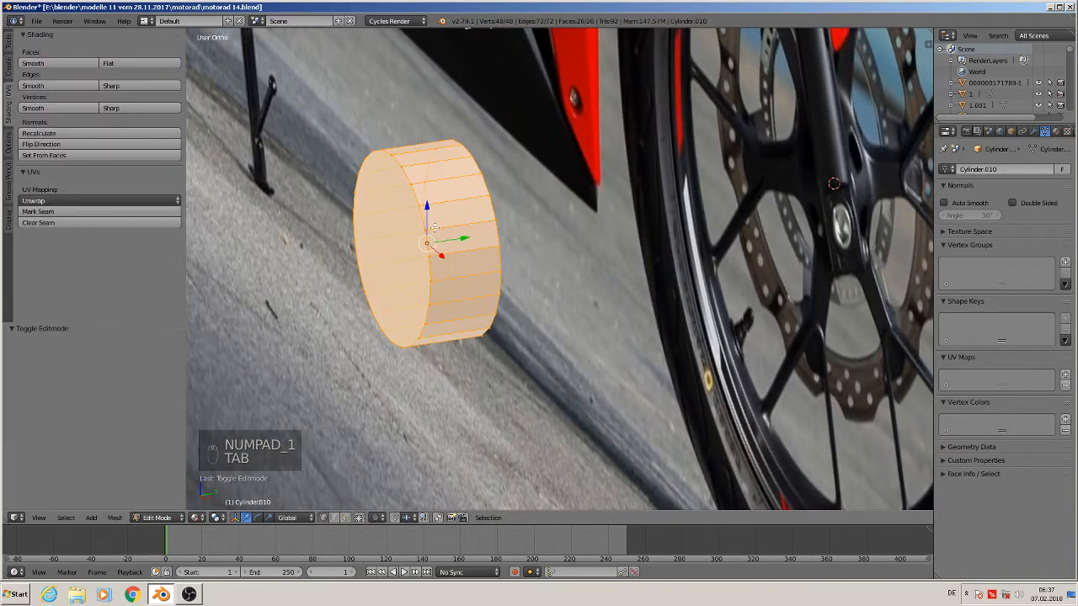
key("ctrl+r")
scroll(433, 228, "up", 1)
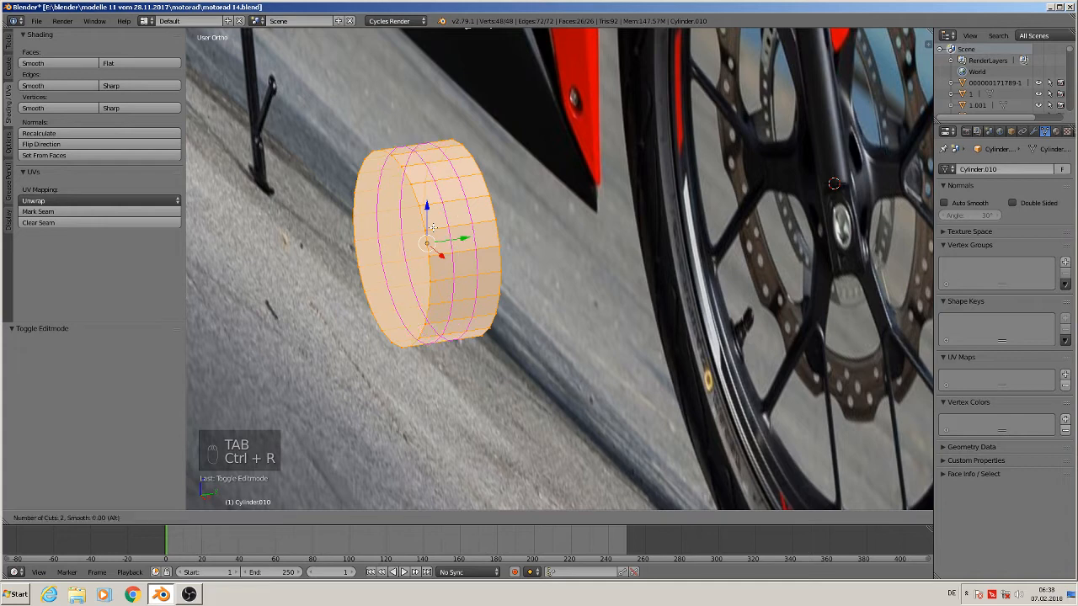
left_click(431, 232)
key("s")
middle_click(577, 254)
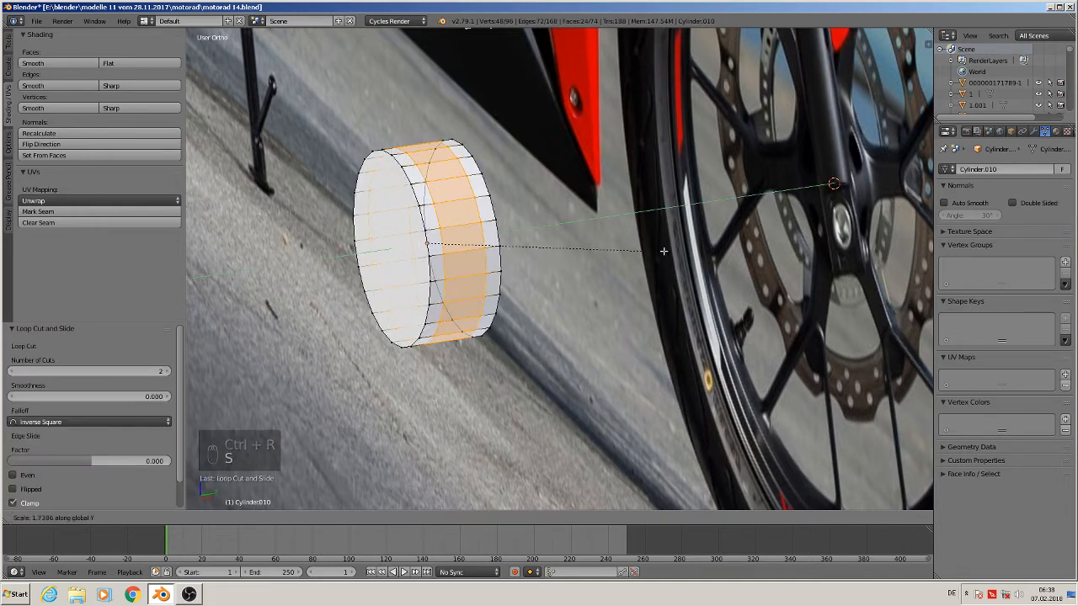
left_click(783, 262)
middle_click_drag(581, 307, 655, 292)
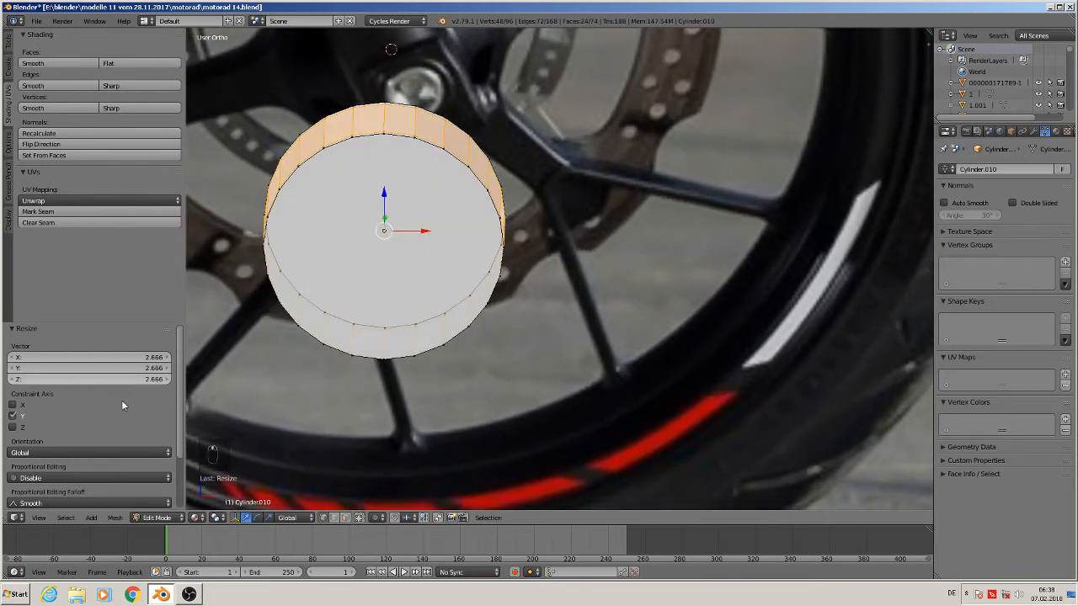
middle_click_drag(342, 412, 305, 416)
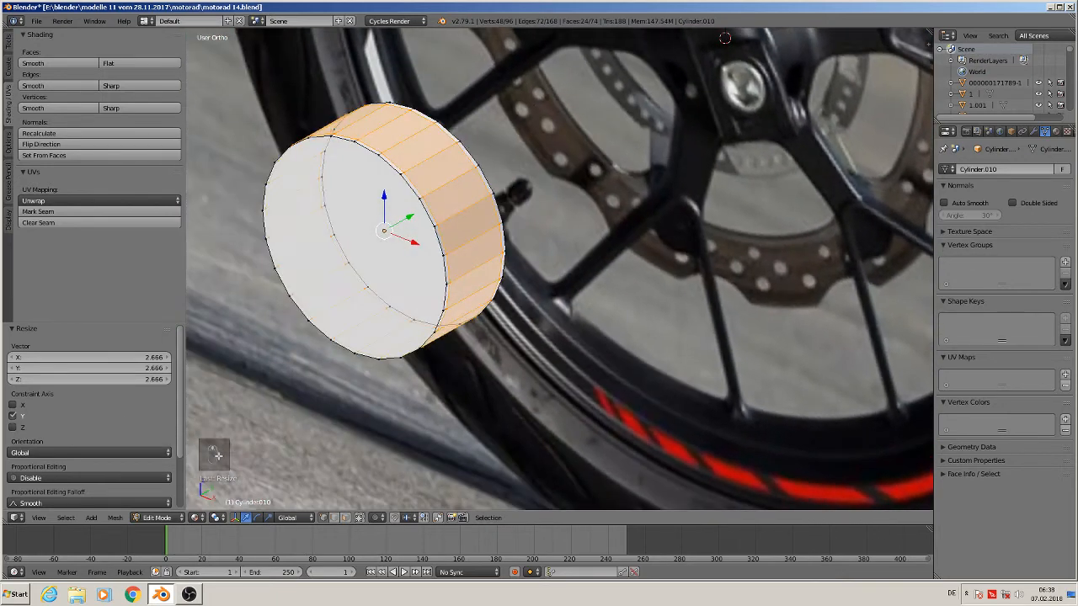
Try a checker deselect on the wide side band's vertices and undo it
left_click(66, 518)
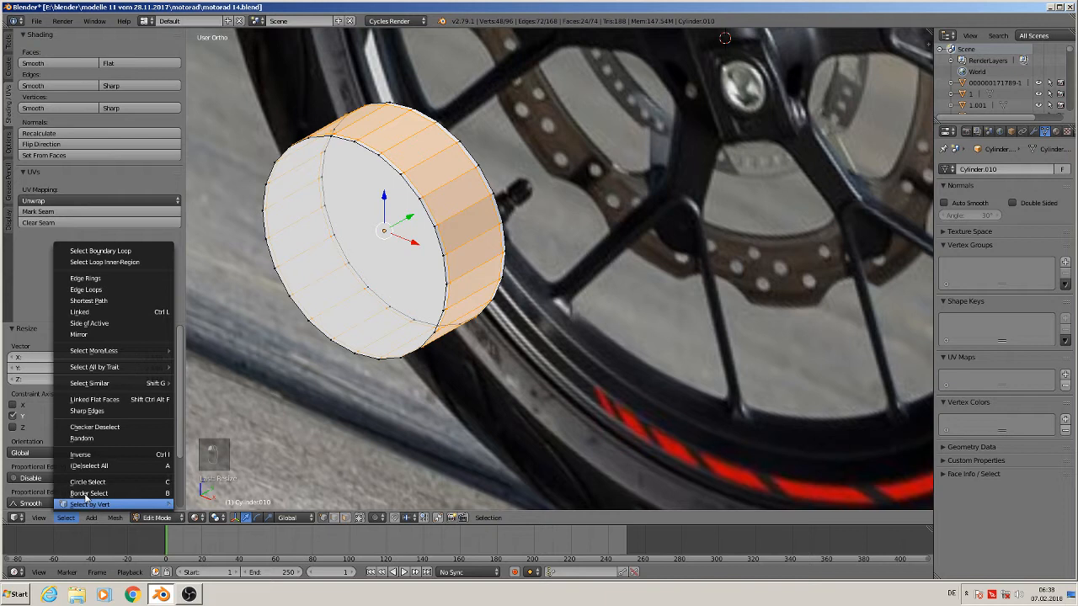
left_click(112, 429)
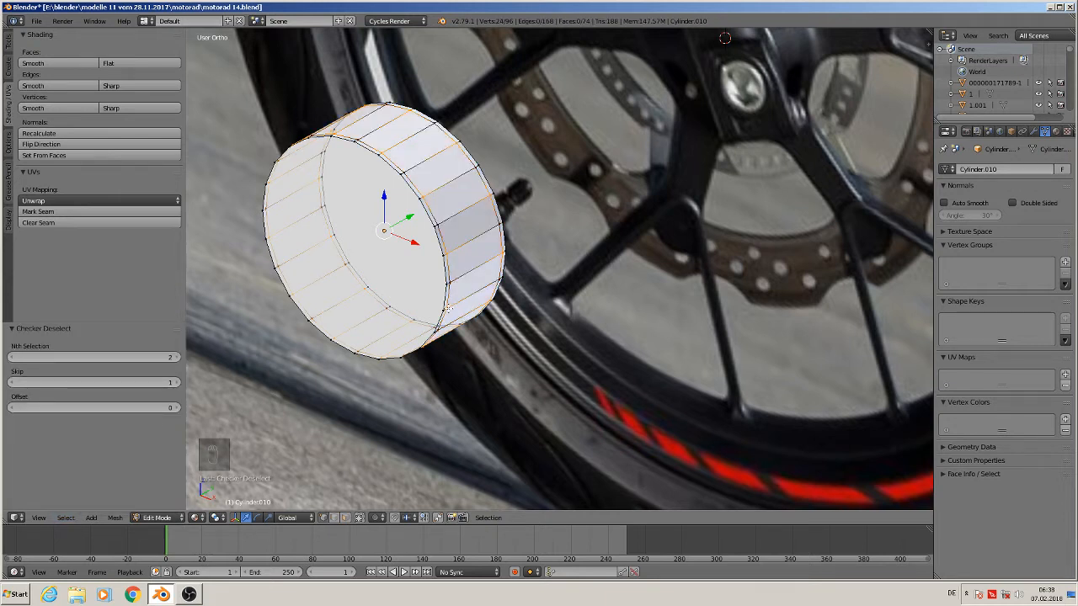
key("ctrl+z")
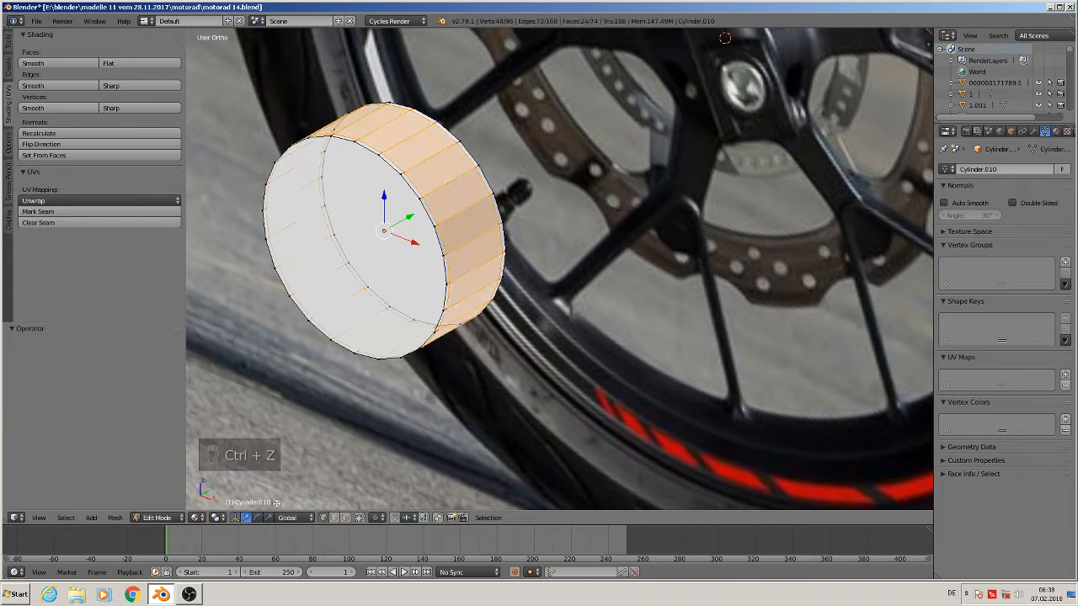
Set the pivot to Median Point and select the wide side band as a face loop in face selection mode
left_click(218, 518)
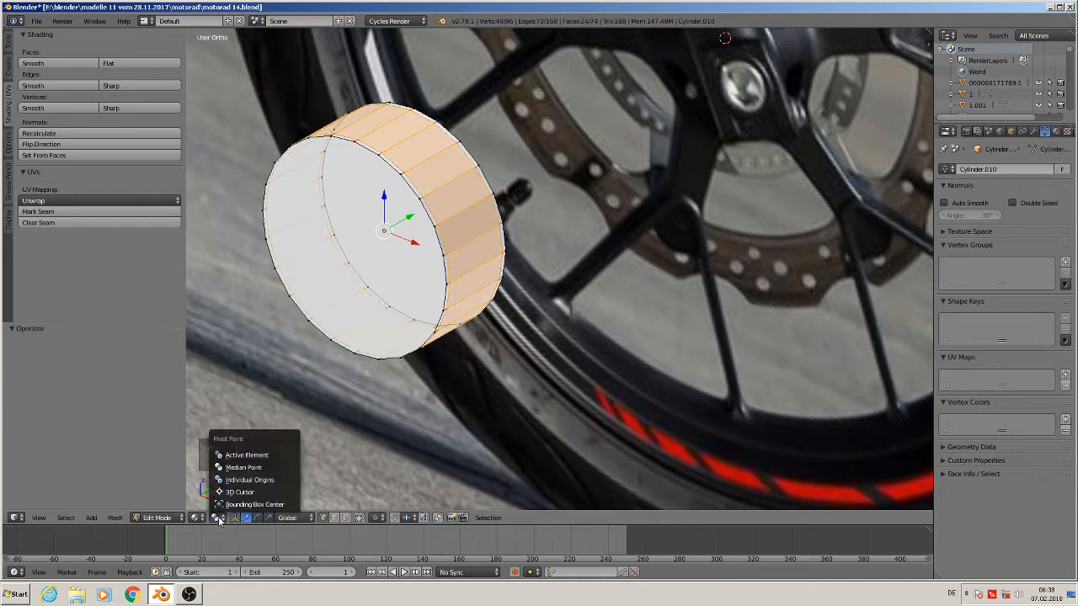
left_click(244, 467)
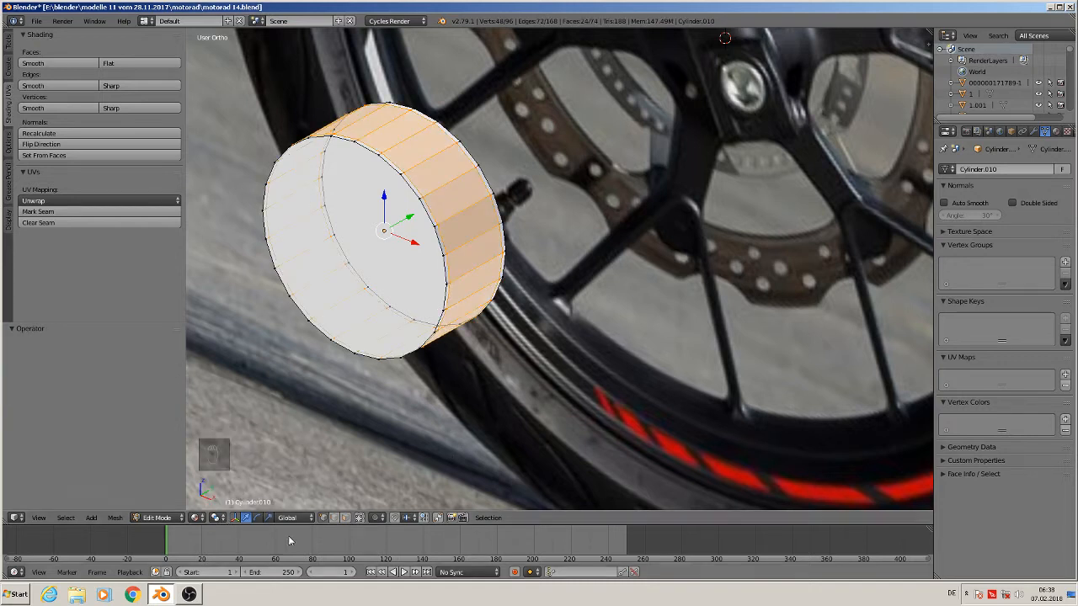
key("3")
left_click(431, 213)
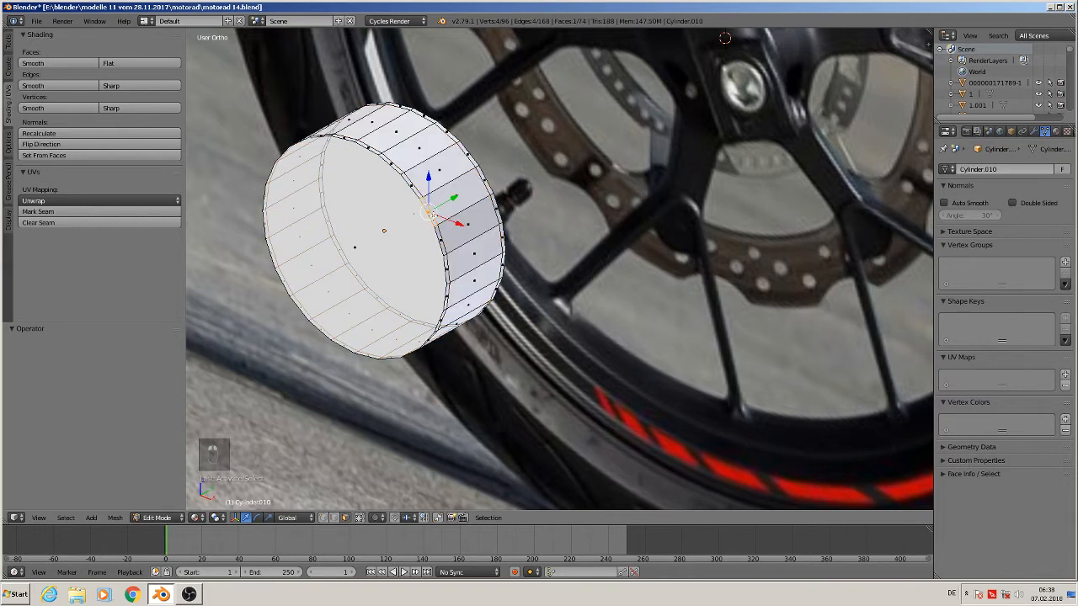
right_click(468, 213, "alt")
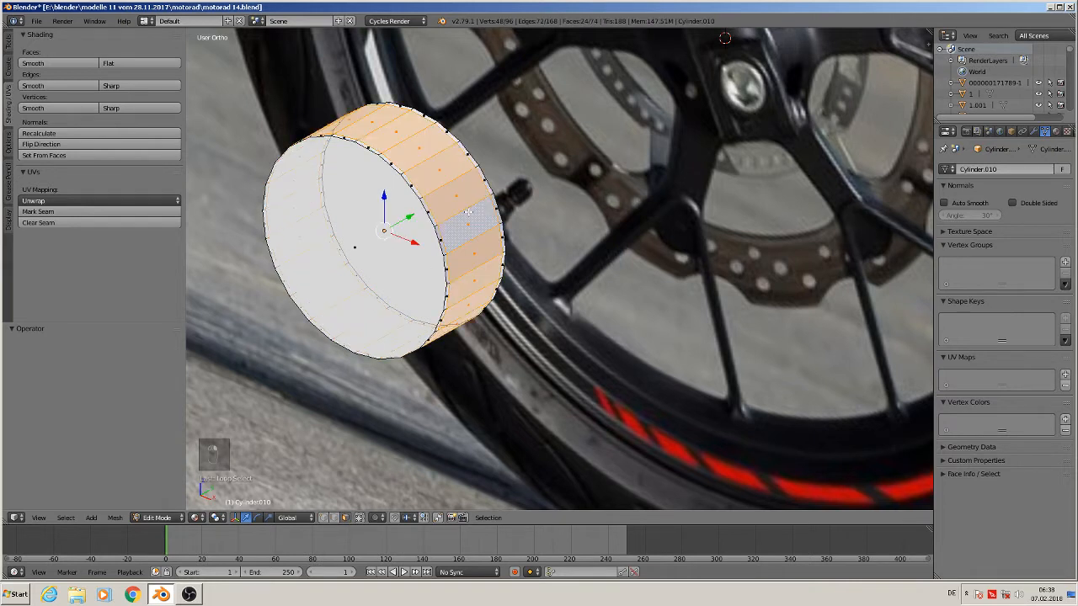
Apply Checker Deselect to the side band's faces with Nth Selection 3 and Skip 2
left_click(67, 518)
left_click(109, 427)
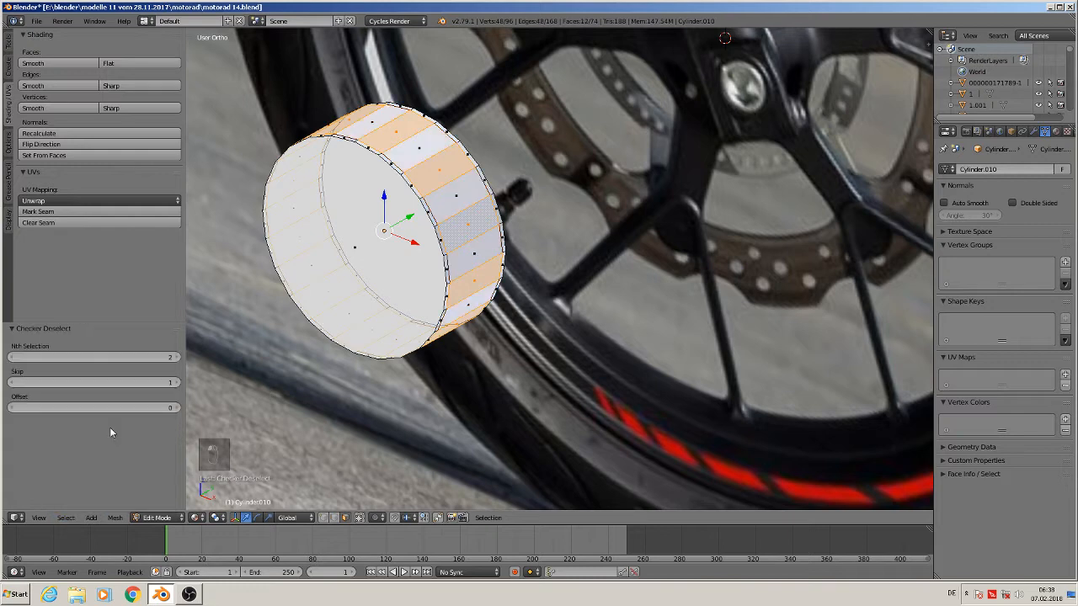
middle_click_drag(367, 354, 375, 354)
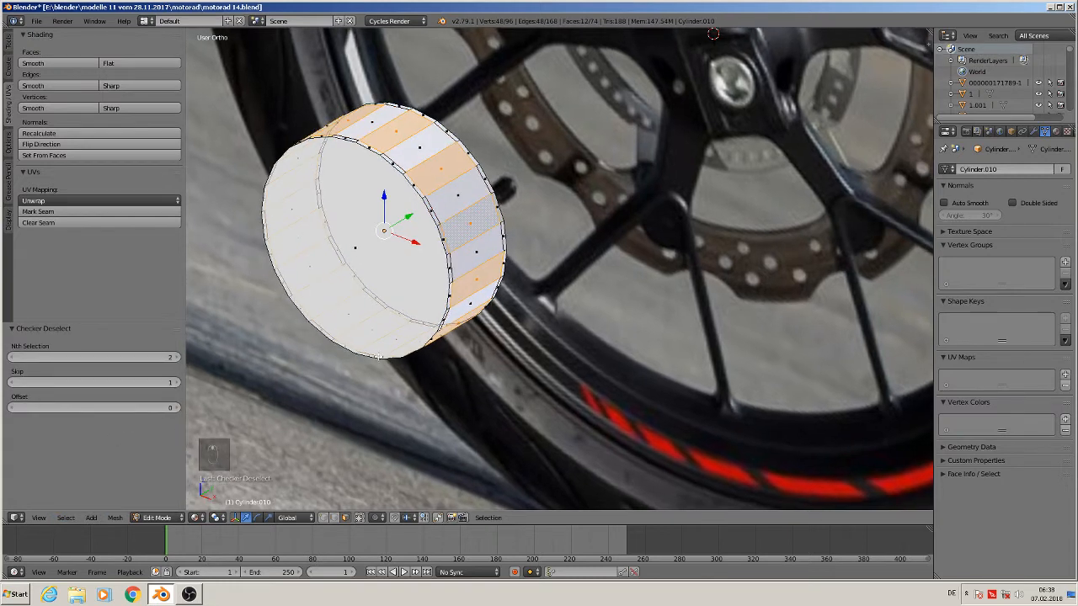
left_click(175, 357)
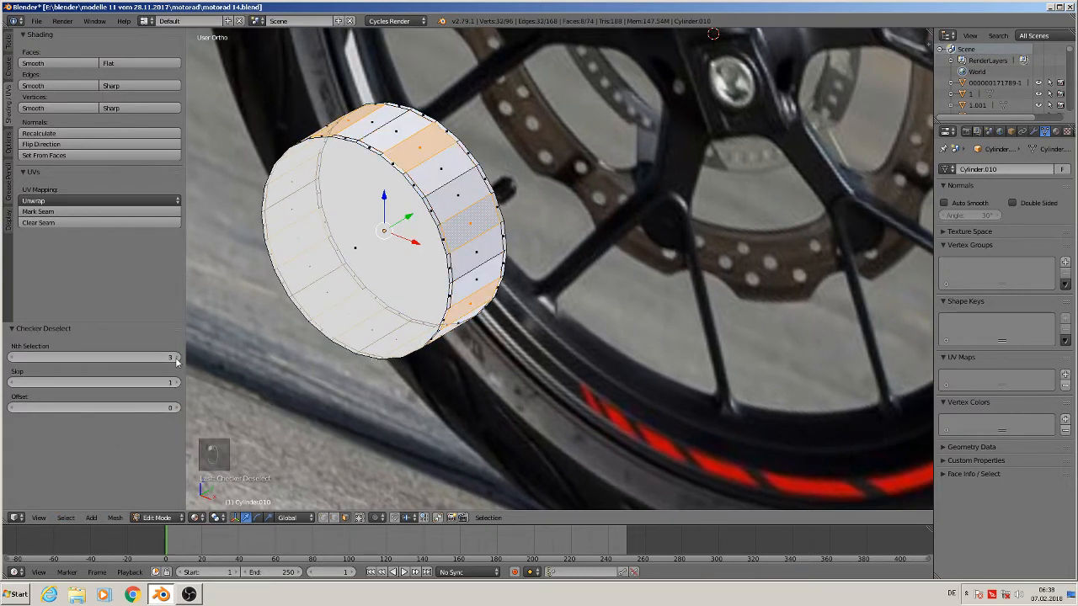
middle_click_drag(263, 373, 261, 330)
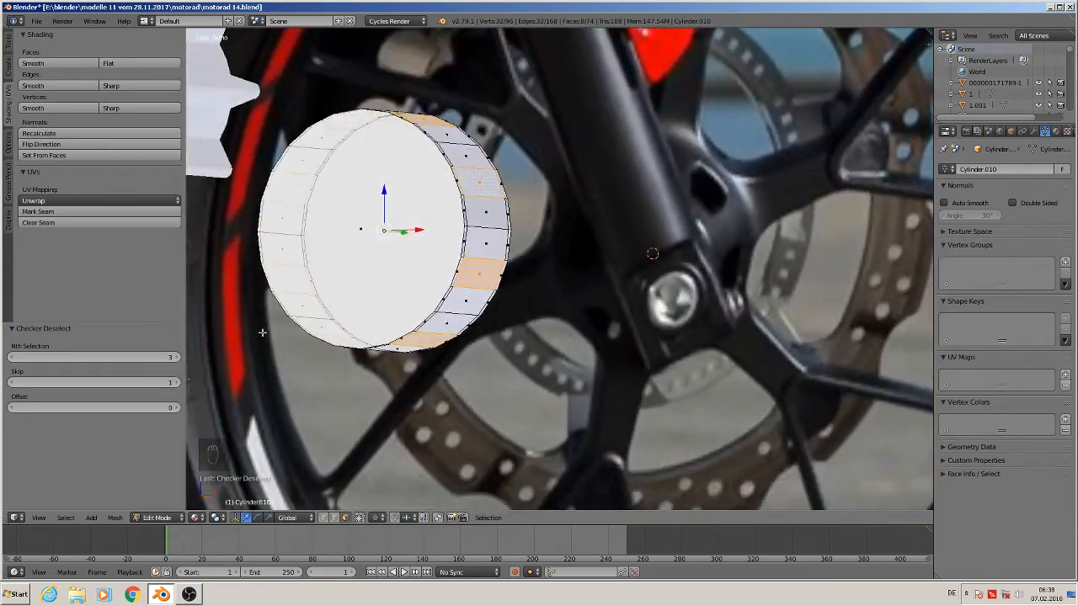
left_click(176, 383)
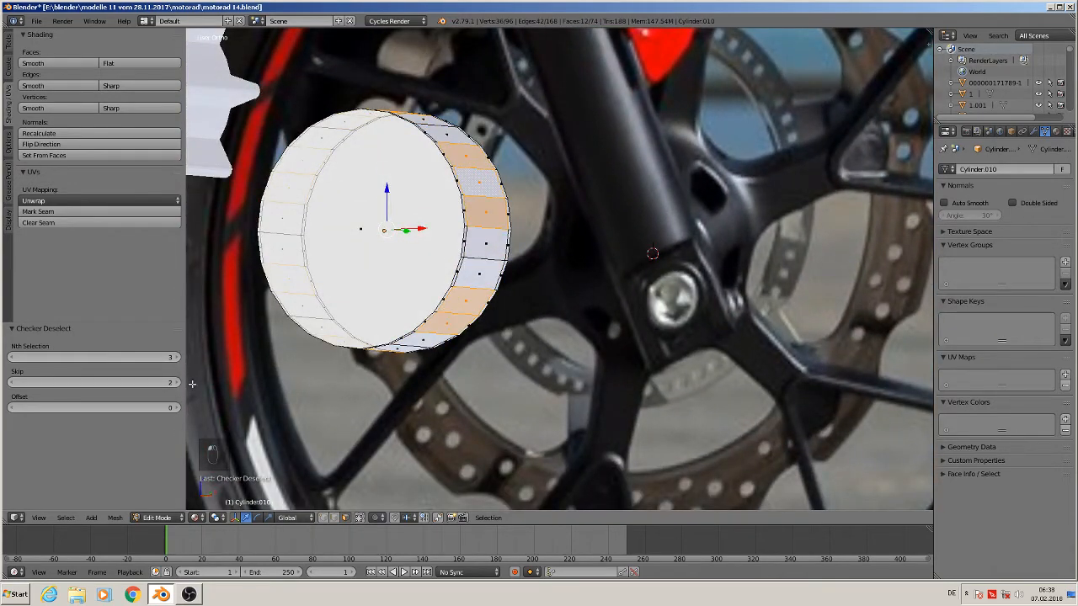
middle_click_drag(251, 376, 319, 376)
Try Nth Selection values of 4 and 5 and a Skip of 3, then restore Nth Selection 3 and Skip 2
left_click(176, 359)
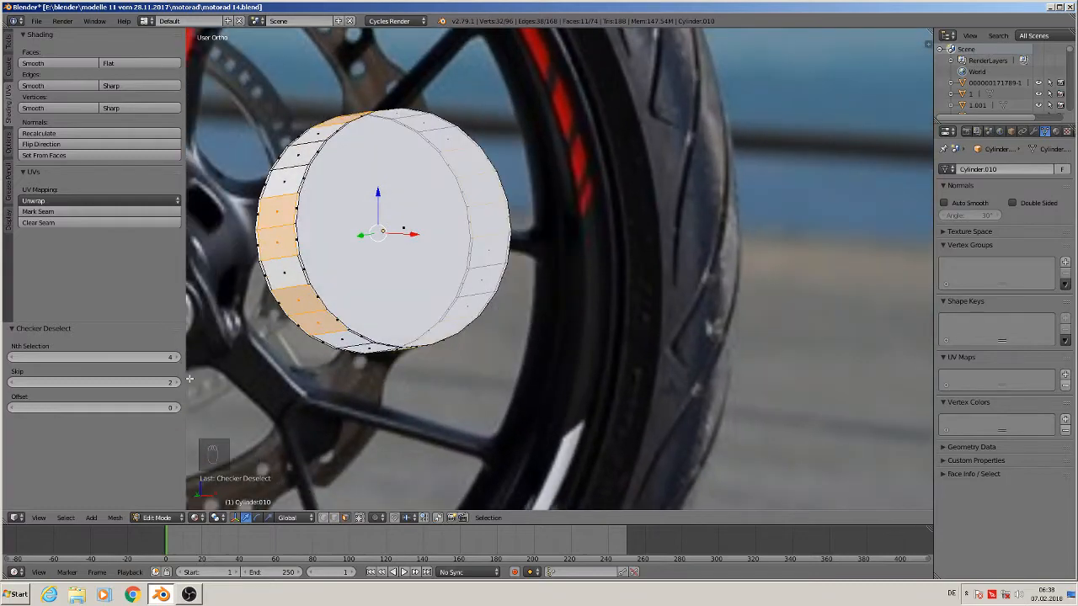
left_click(178, 357)
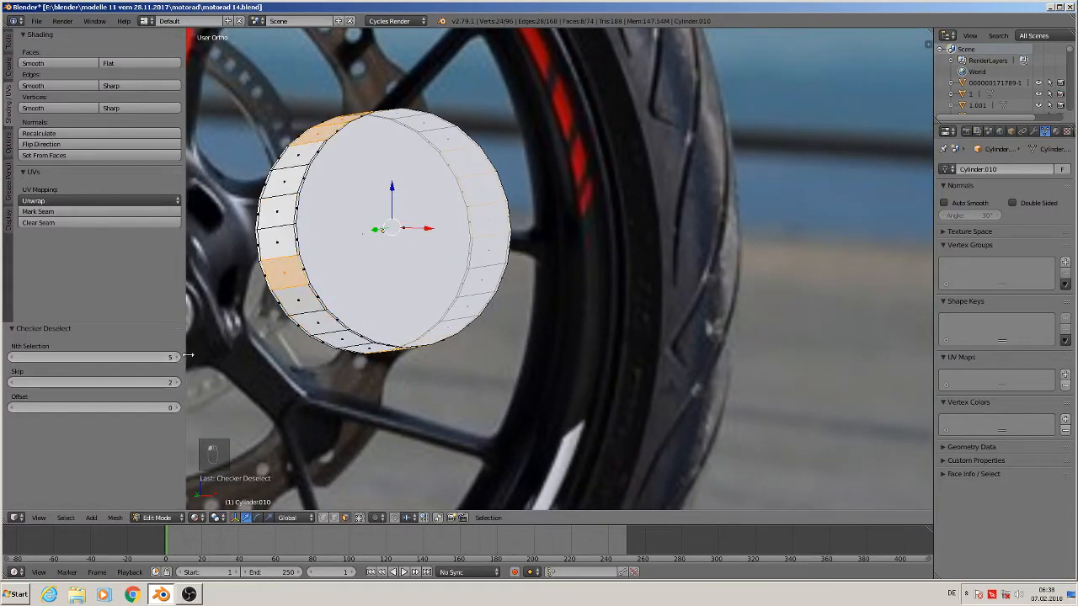
middle_click_drag(207, 354, 144, 373)
left_click(11, 357)
left_click(11, 357)
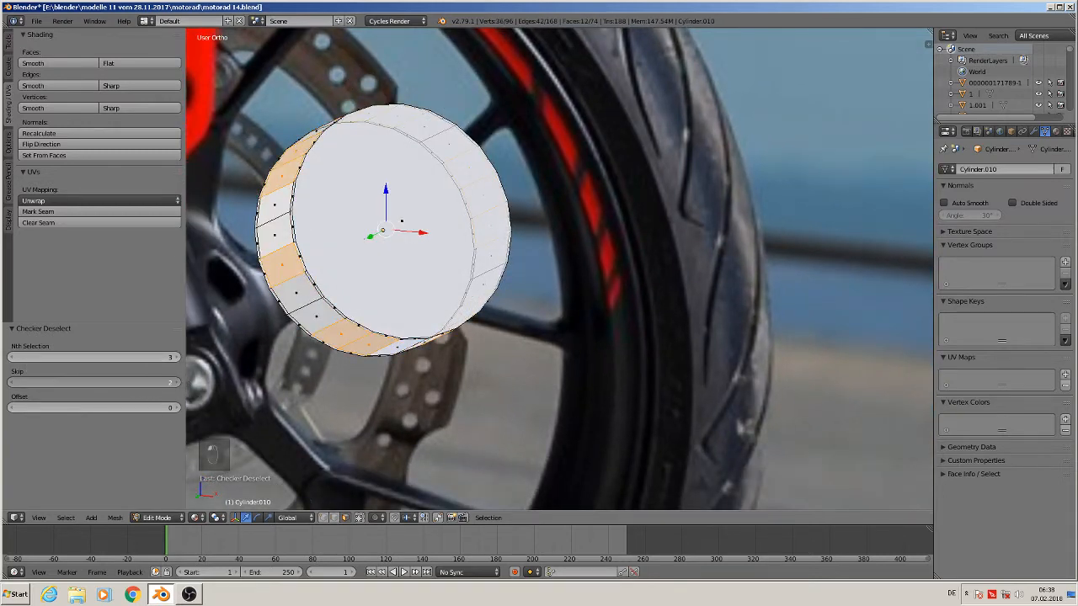
left_click(175, 383)
middle_click_drag(300, 389, 246, 406)
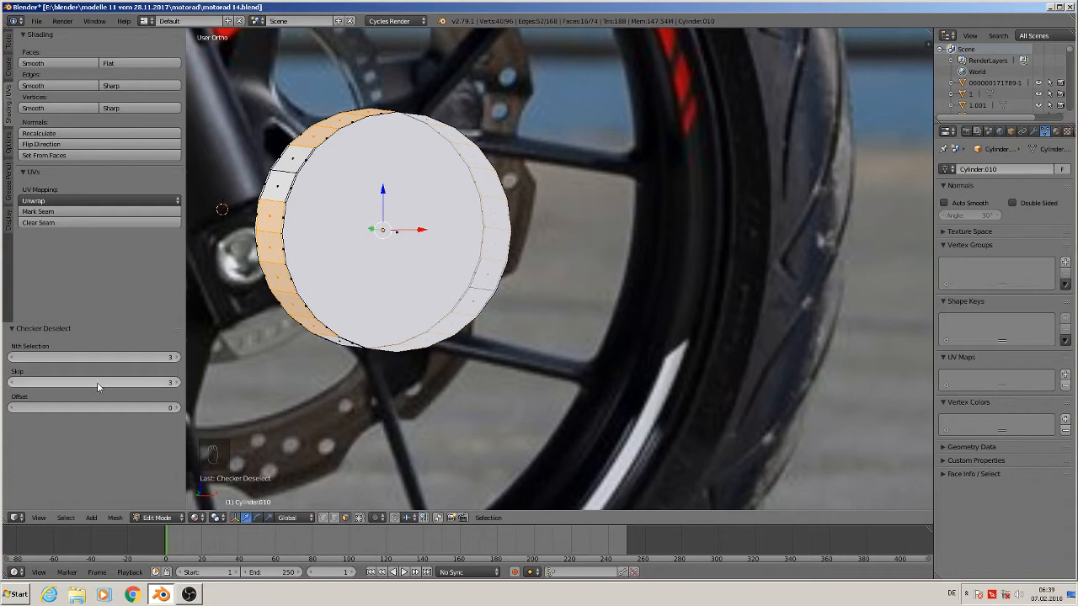
left_click(13, 383)
Correct individual faces in the side band's selection so that selected pairs alternate evenly around the cylinder
middle_click_drag(235, 405, 211, 329)
middle_click_drag(356, 350, 241, 421)
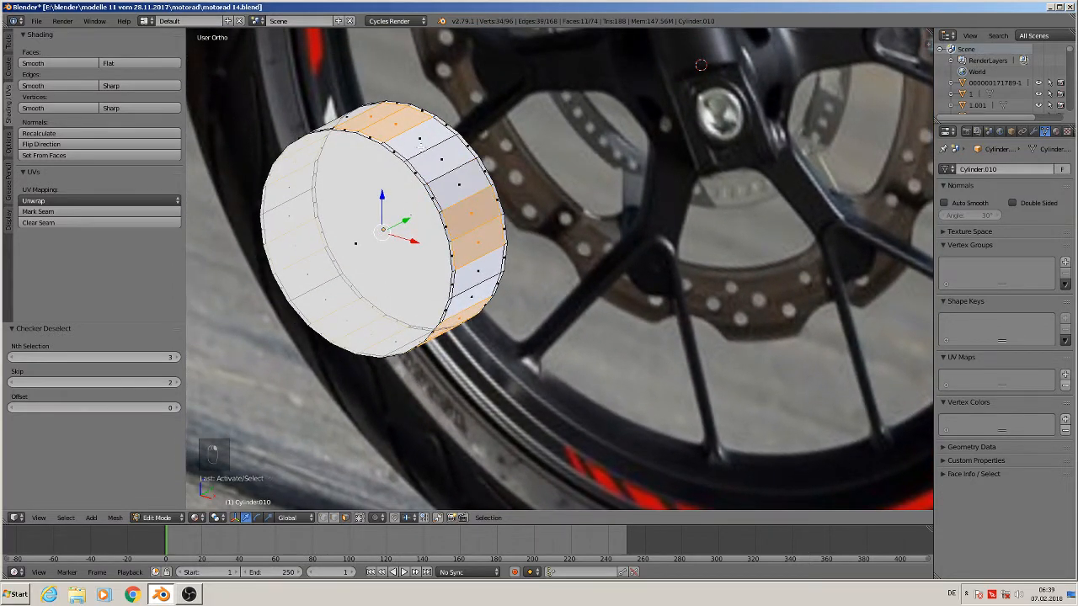
middle_click_drag(430, 165, 376, 139)
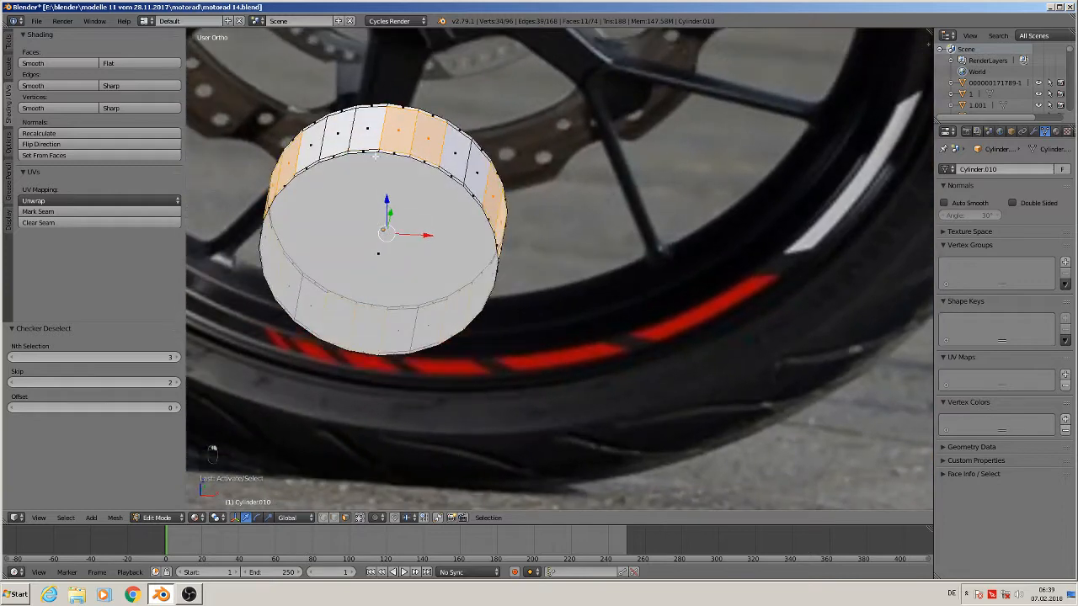
middle_click_drag(342, 228, 304, 197)
right_click(293, 206, "shift")
middle_click_drag(338, 276, 338, 237, "shift")
right_click(329, 201, "shift")
scroll(338, 237, "down", 4)
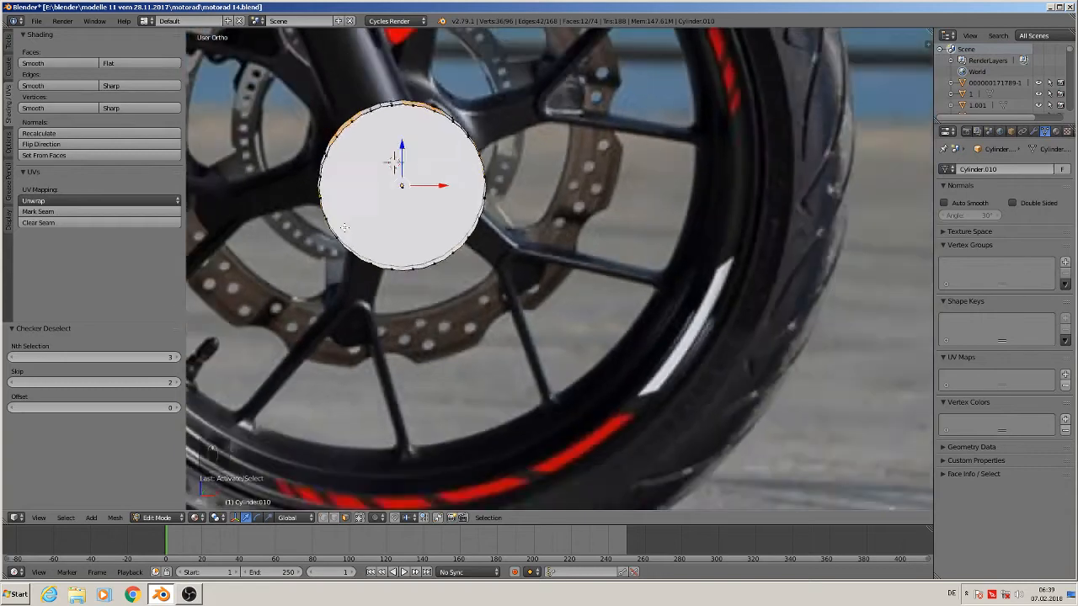
left_click(8, 44)
left_click(75, 223)
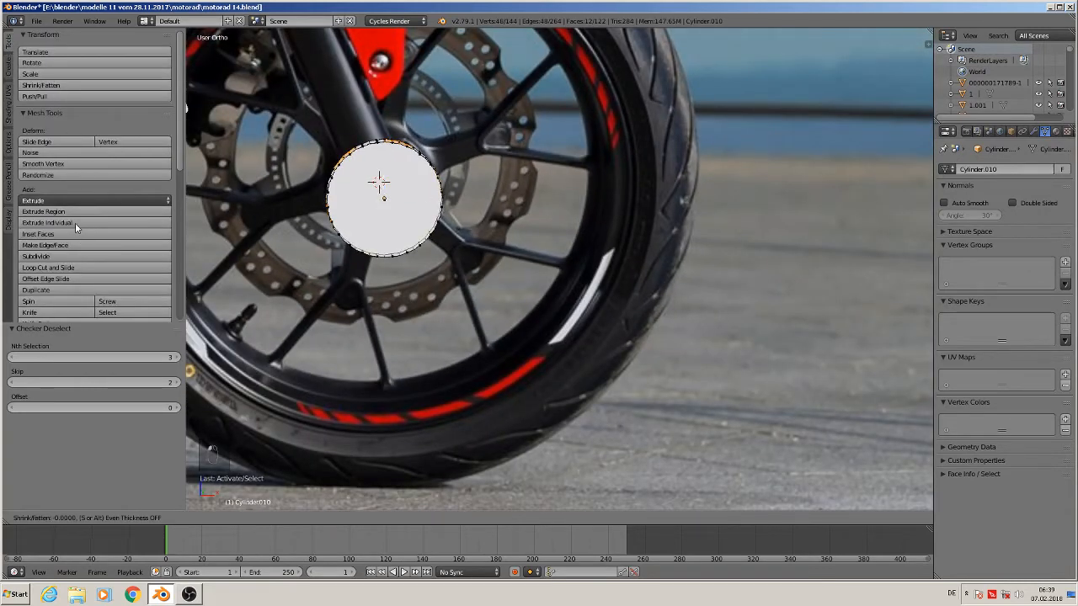
right_click(135, 282)
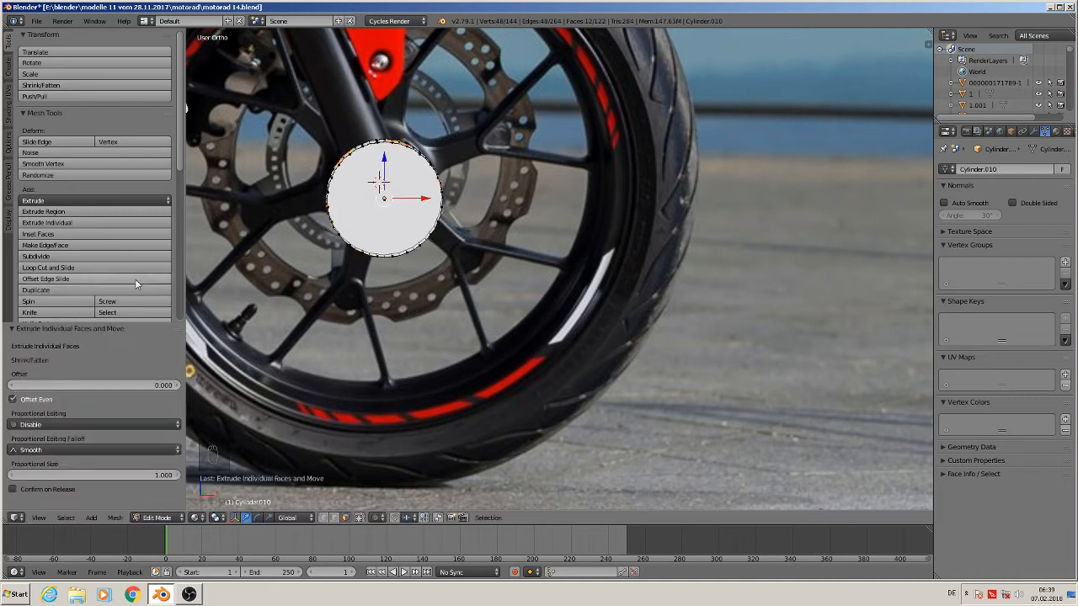
key("ctrl+z")
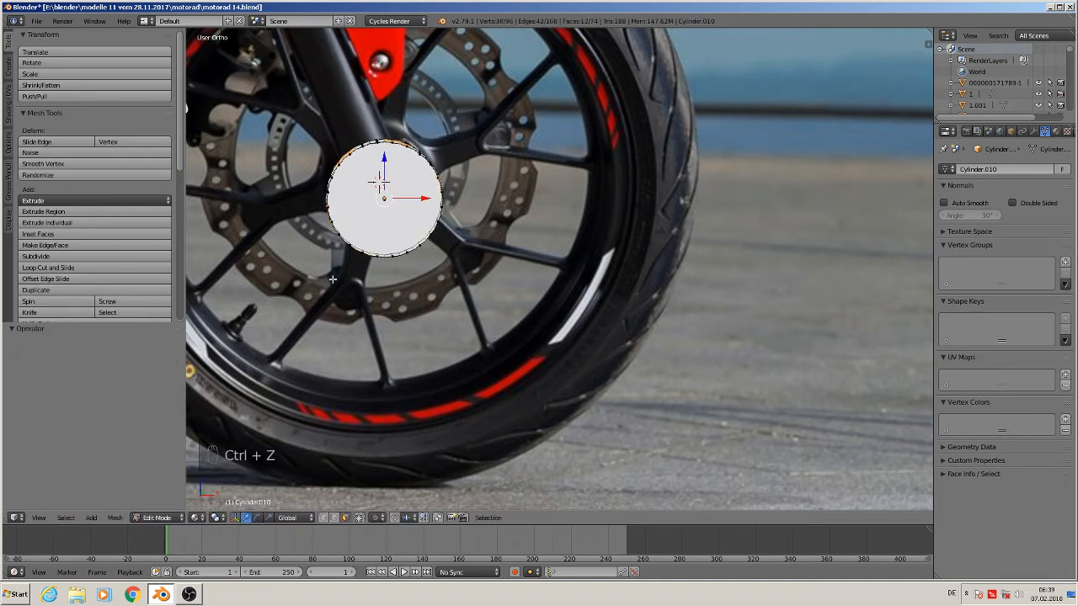
Extrude the selected side face pairs outward with a scale of about 1.479, then narrow their ends to about 0.518 along Y
key("e")
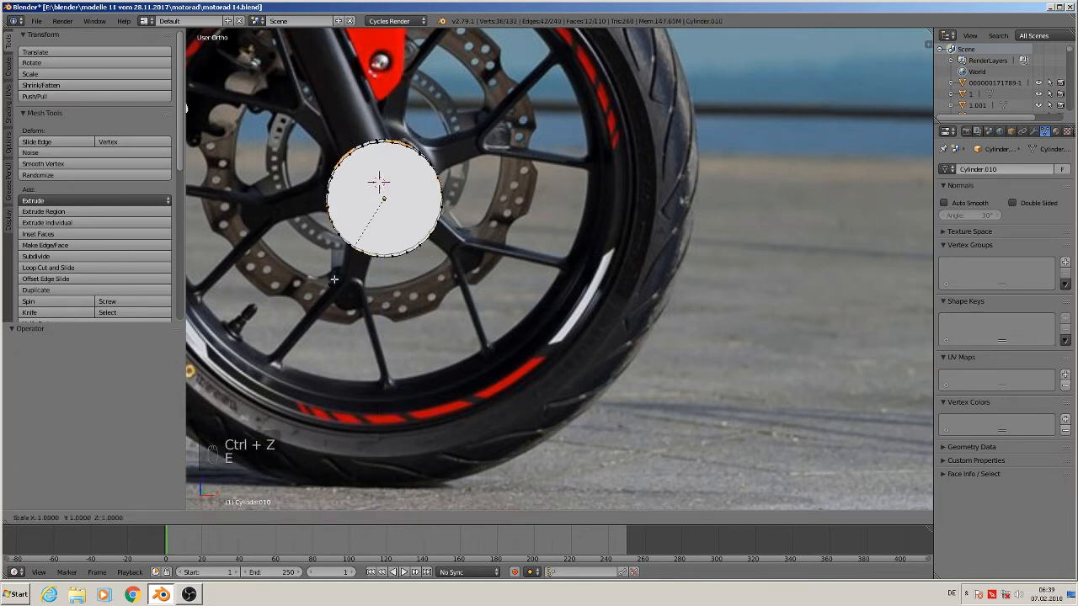
left_click(372, 339)
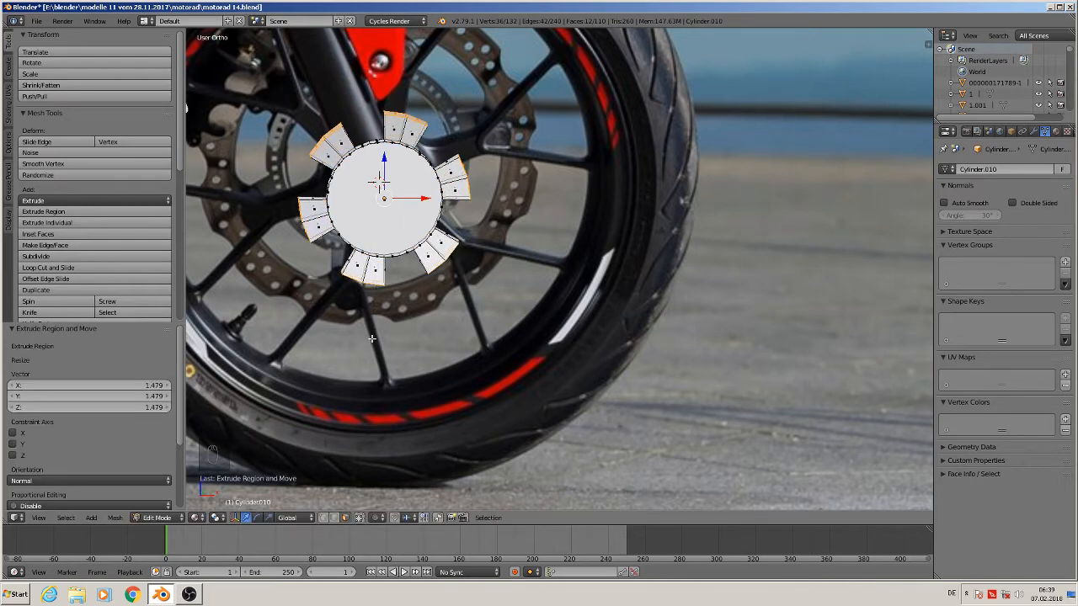
middle_click_drag(594, 208, 748, 342, "shift")
key("s")
key("y")
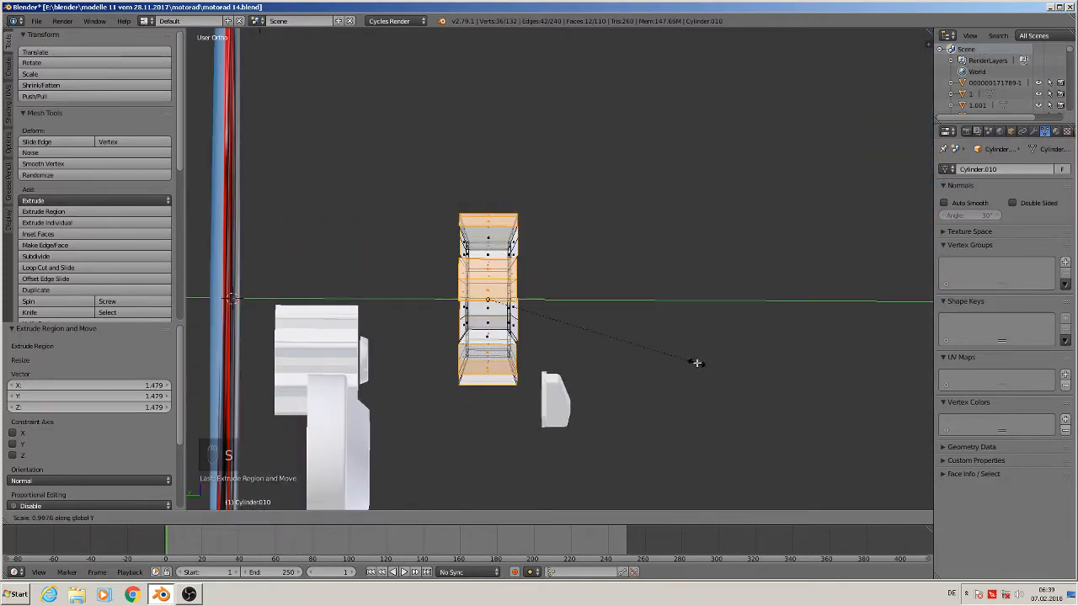
left_click(597, 332)
middle_click_drag(597, 332, 474, 287)
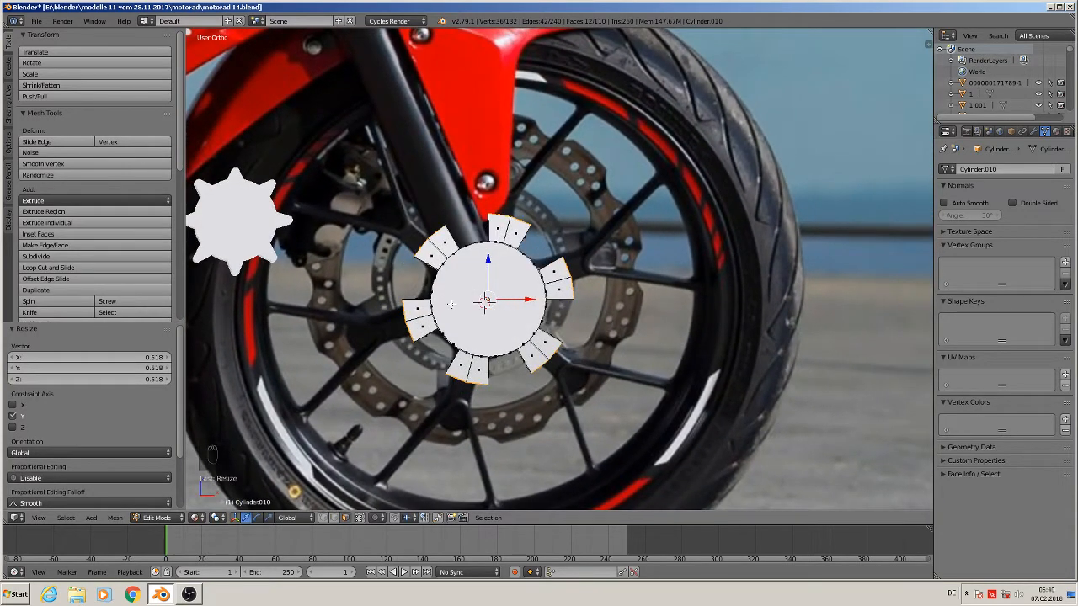
middle_click_drag(588, 261, 575, 267)
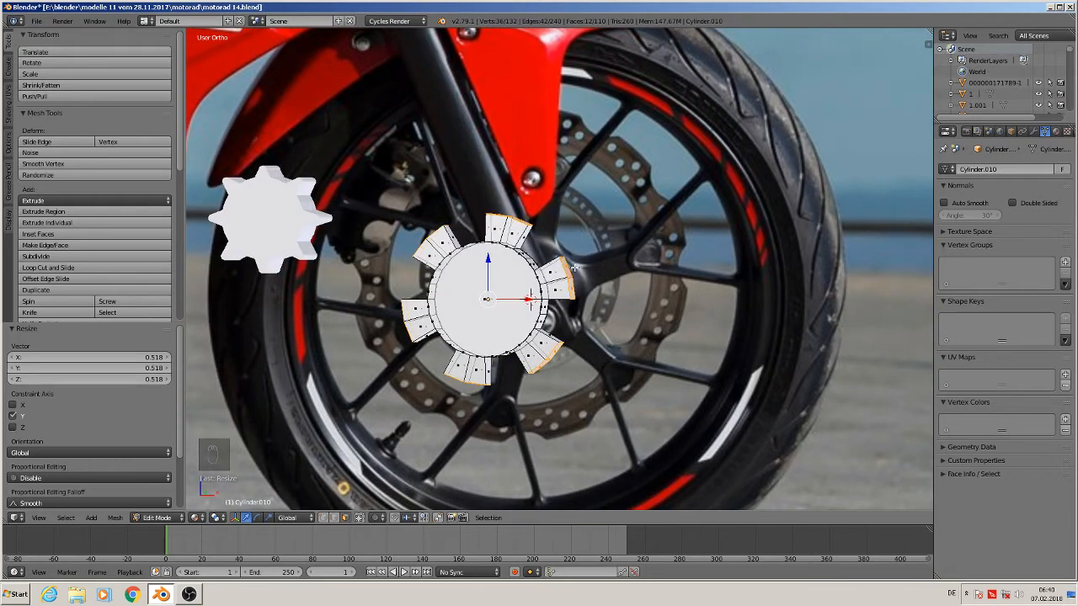
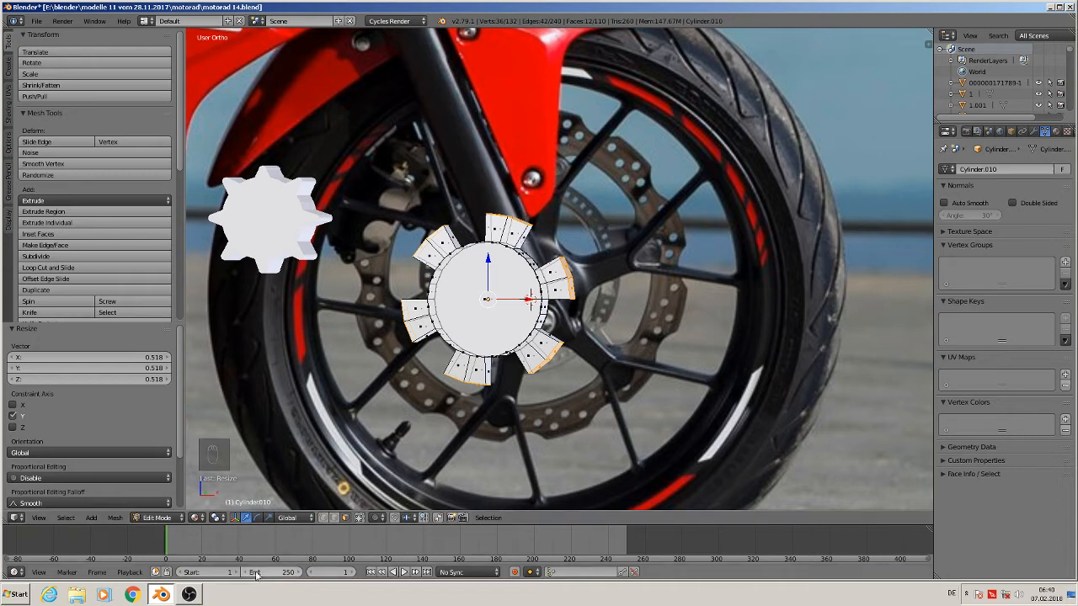
Set the pivot to Individual Origins and scale the outer ends of the six stubs to about 0.518
left_click(218, 517)
left_click(251, 479)
scroll(547, 430, "up", 2)
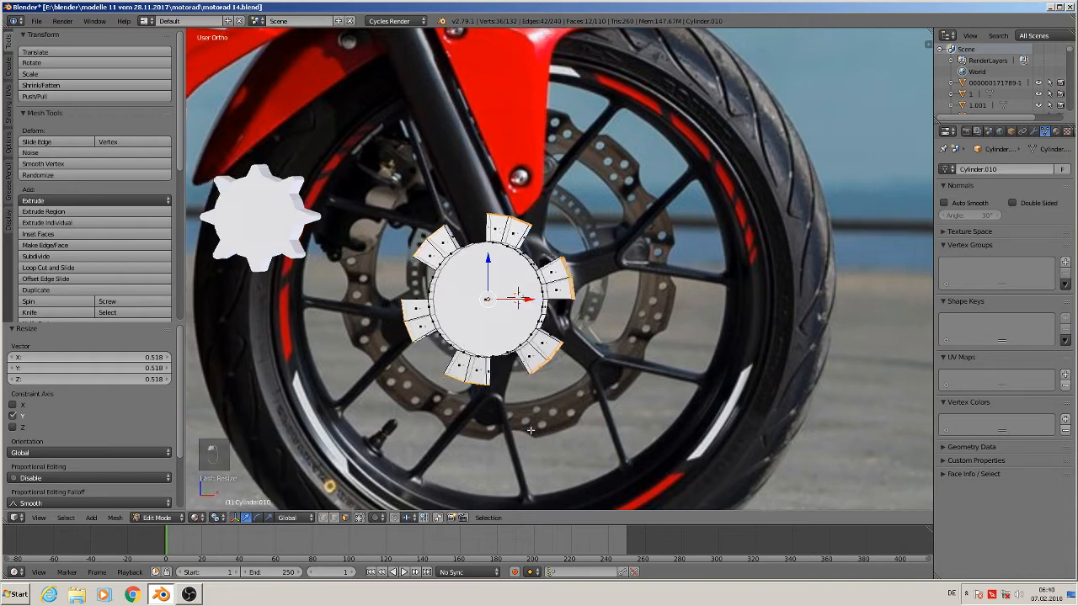
key("s")
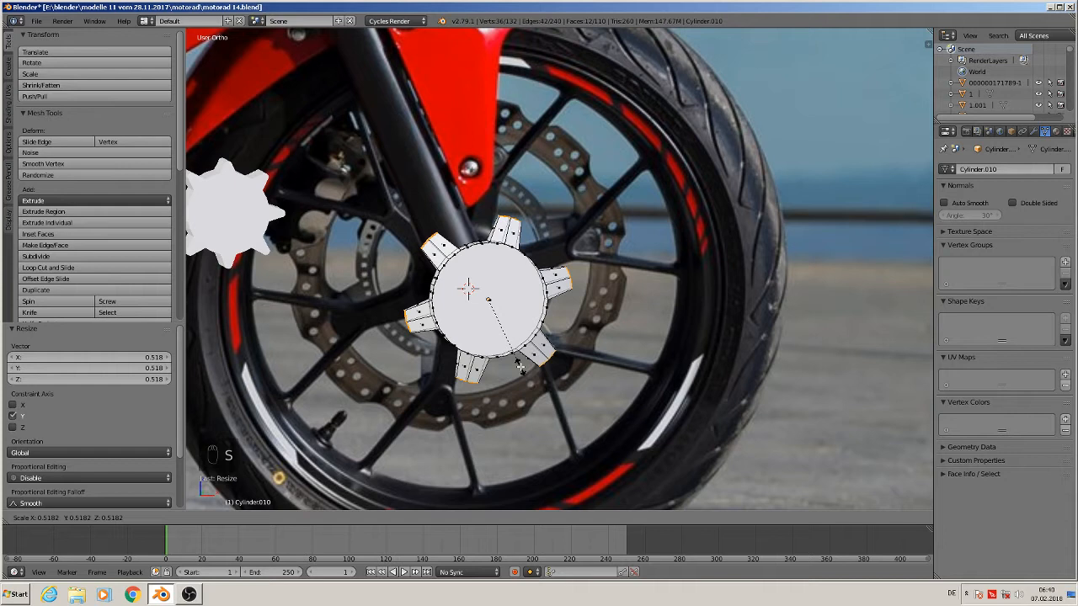
left_click(521, 367)
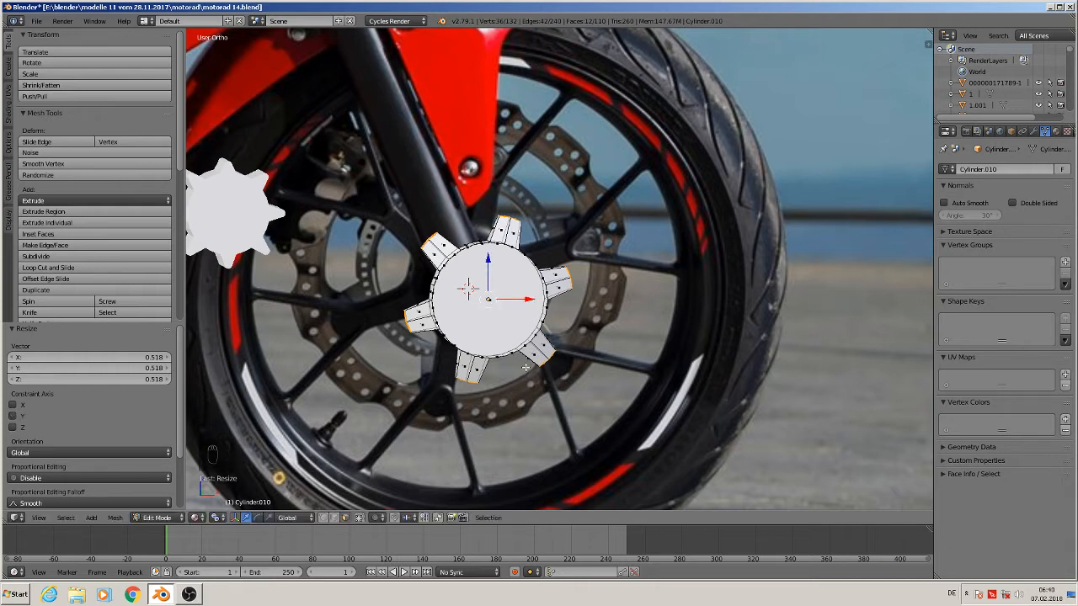
Scale the stub end faces up around their individual origins to about 1.651
key("s")
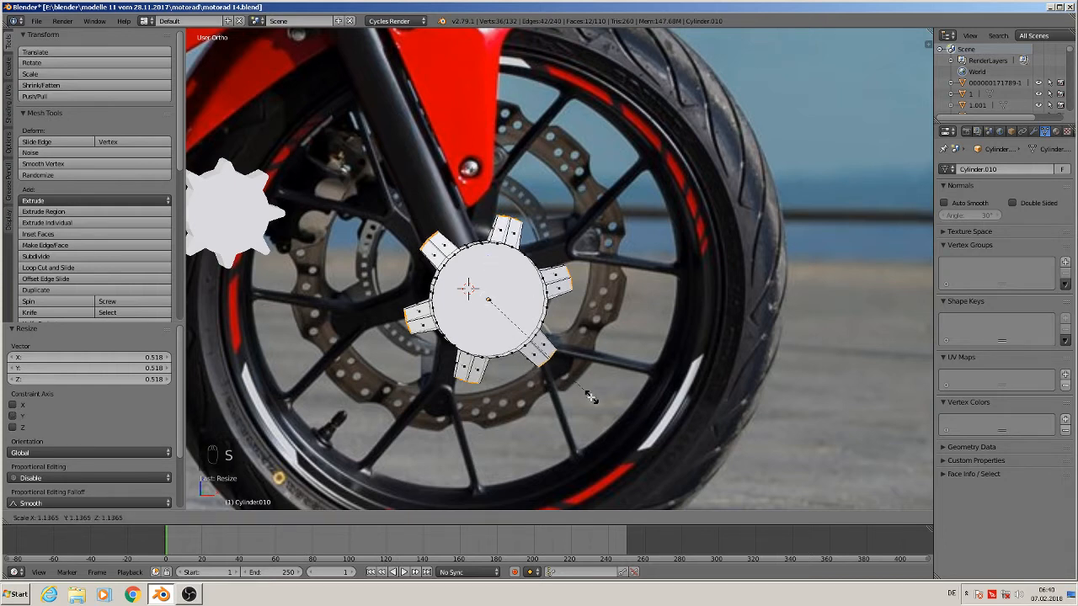
right_click(574, 387)
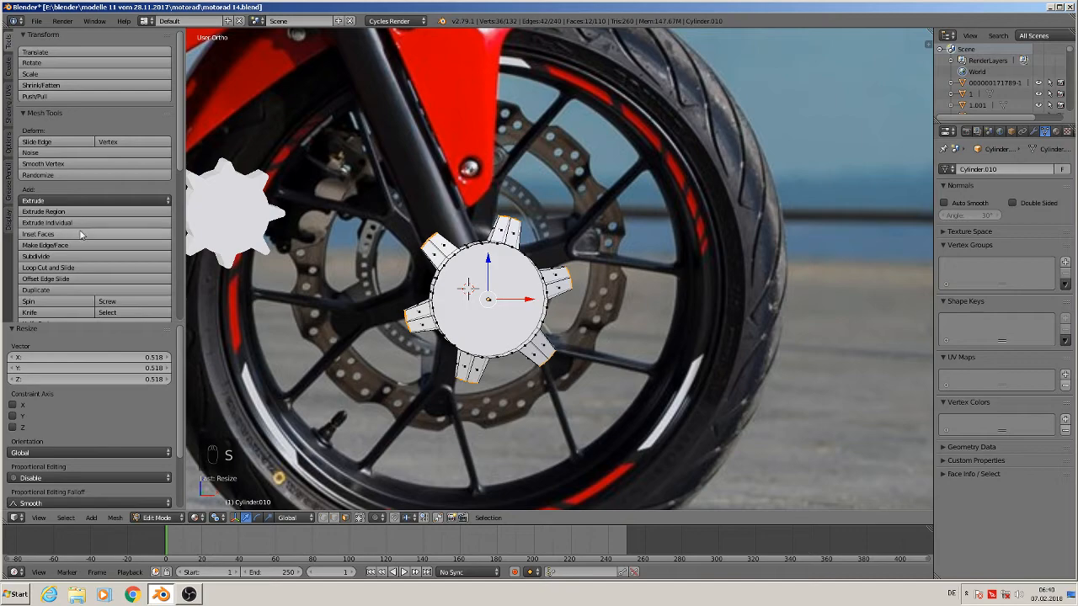
middle_click_drag(555, 308, 656, 231)
mouse_move(491, 348)
middle_mouse_down()
mouse_move(438, 352)
mouse_move(493, 349)
middle_mouse_up()
key("s")
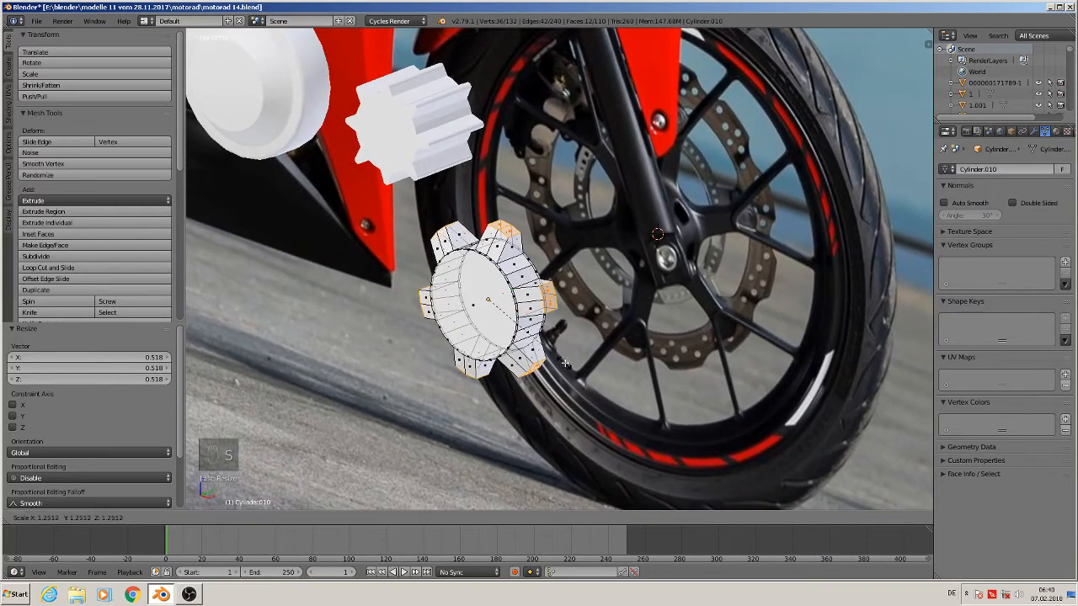
left_click(603, 365)
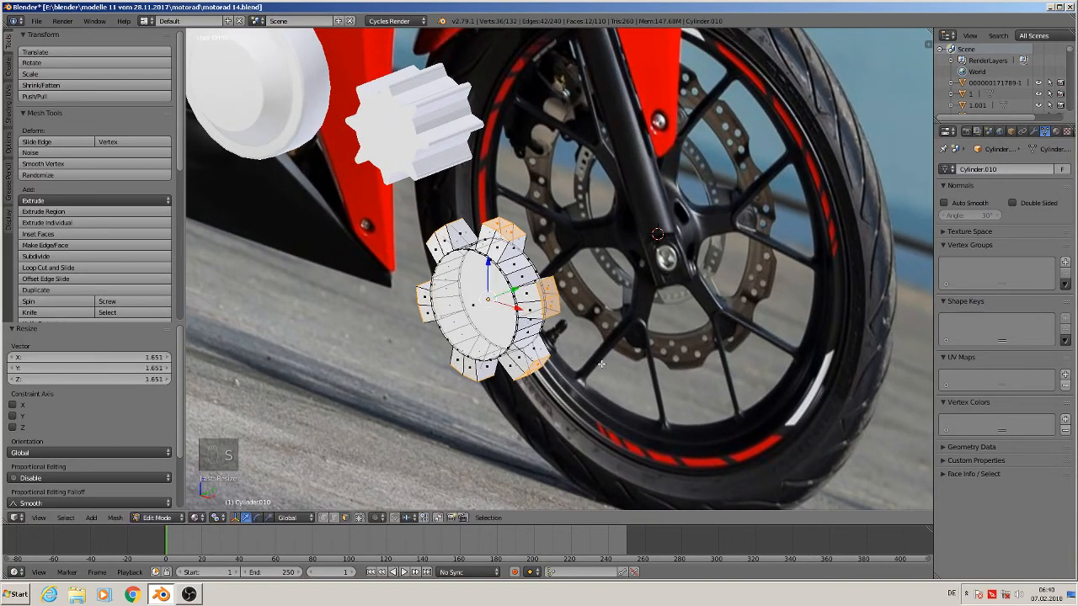
left_click(73, 224)
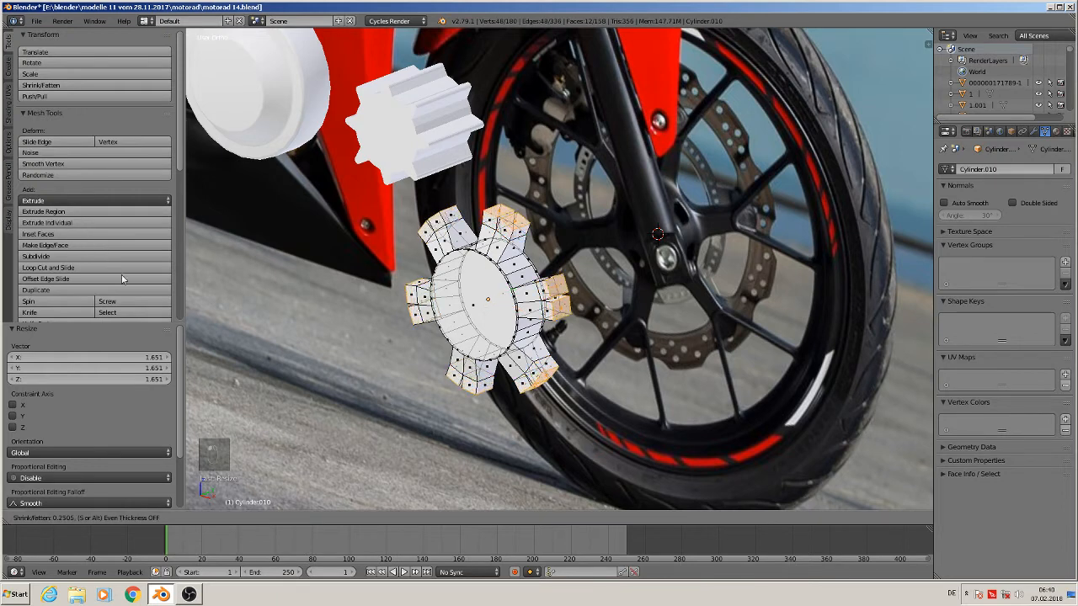
right_click(152, 309)
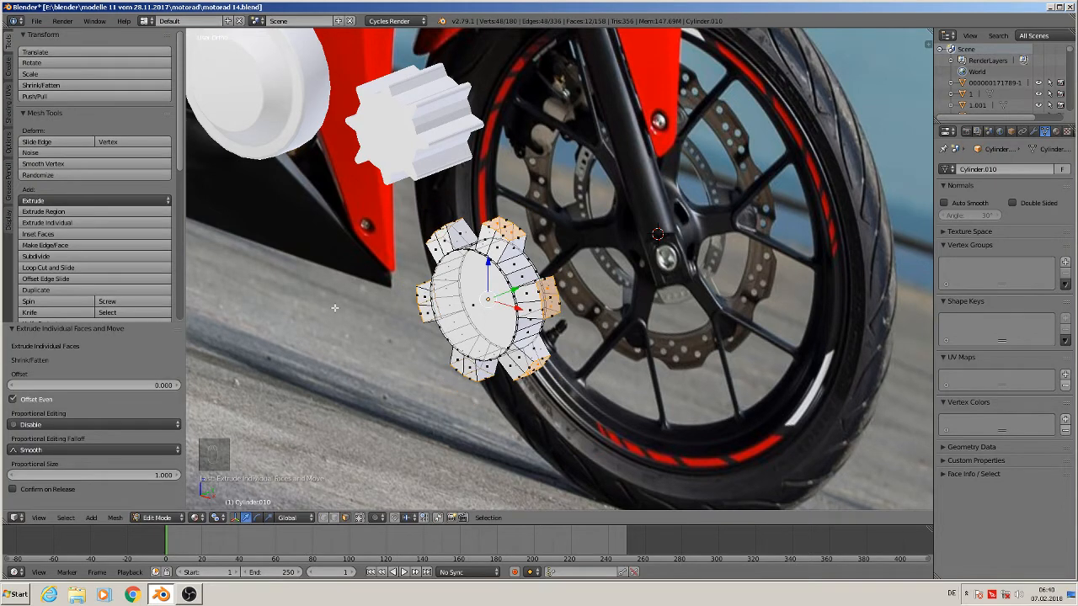
key("ctrl+z")
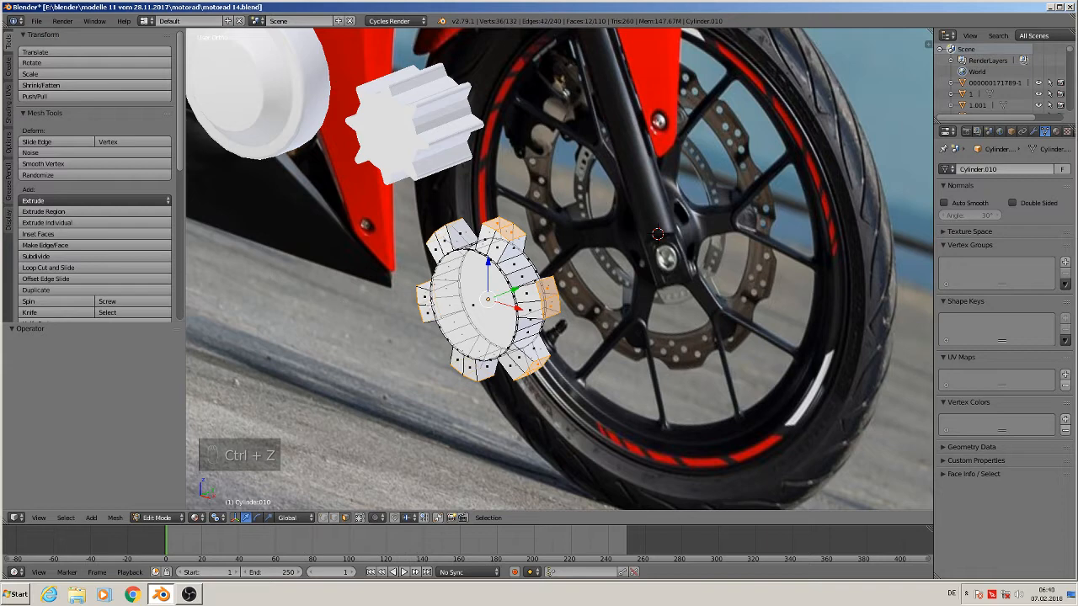
From a near-front view, scale the stub end faces to about 0.782 so the stubs have roughly parallel sides
middle_click_drag(428, 305, 503, 271)
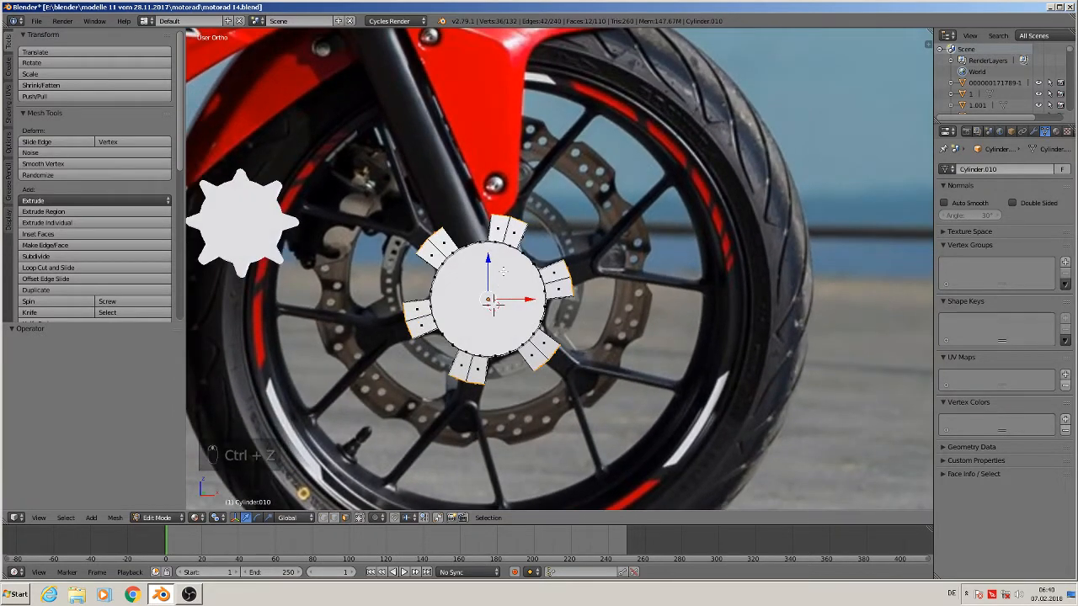
key("s")
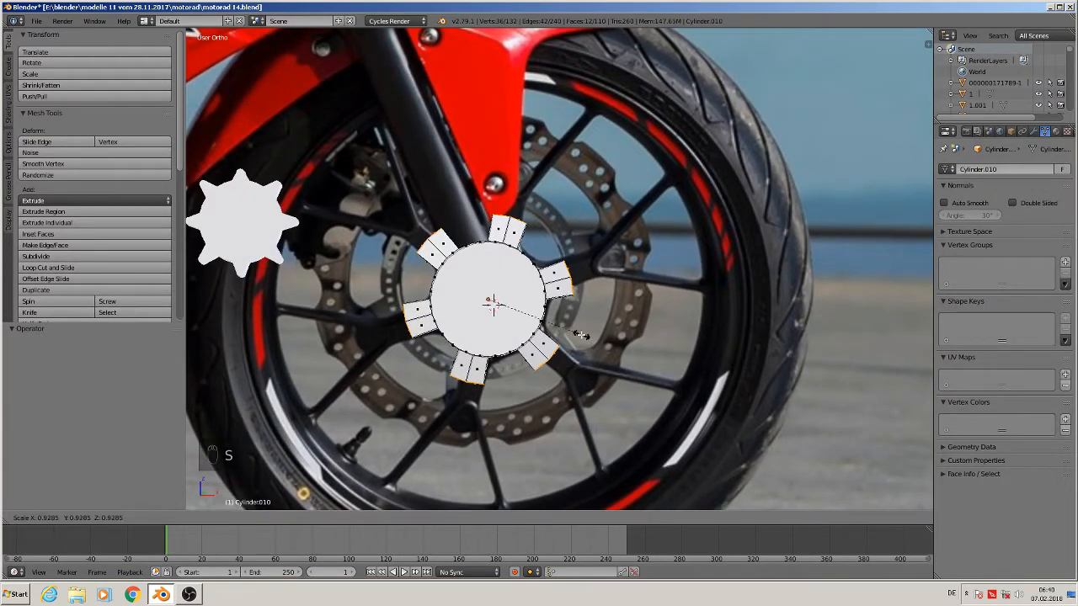
left_click(571, 312)
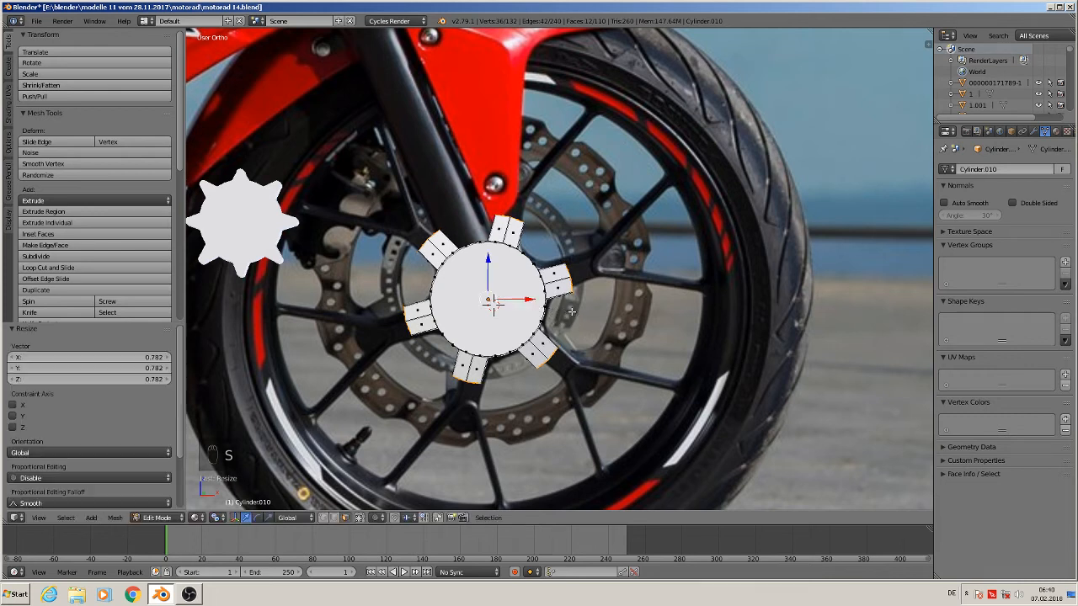
Set the transform orientation to Normal and lengthen the upper stub by moving its two end faces outward along their normal
right_click(510, 217)
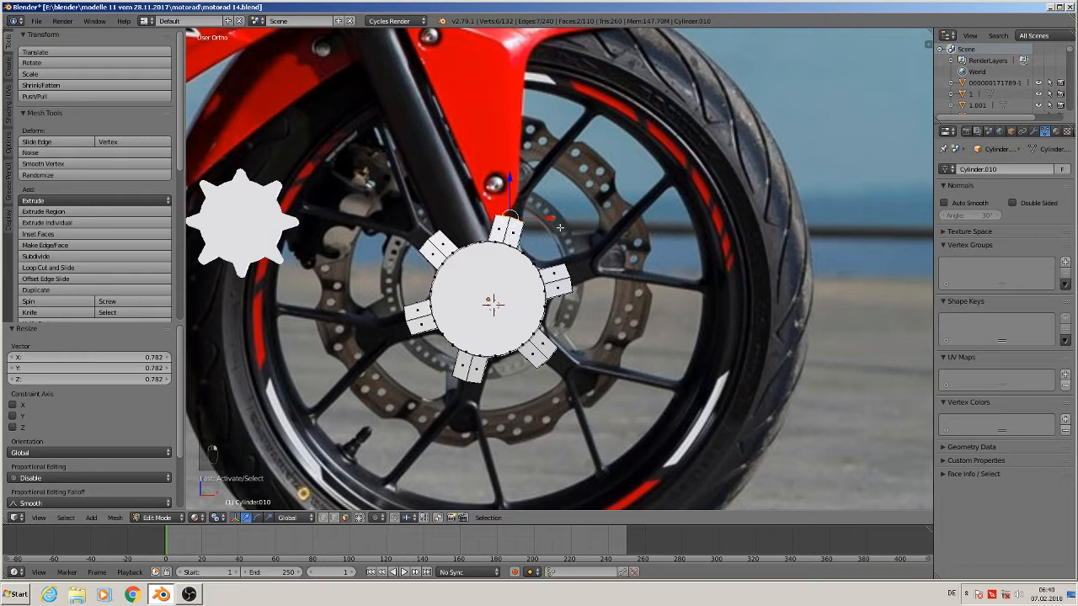
key("KP_1")
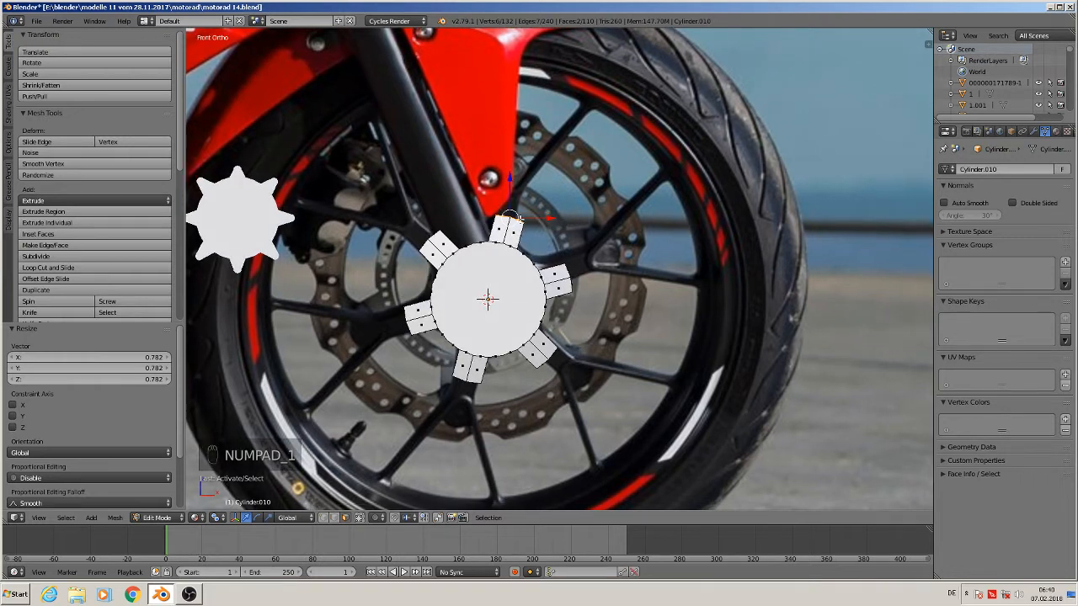
left_click(300, 518)
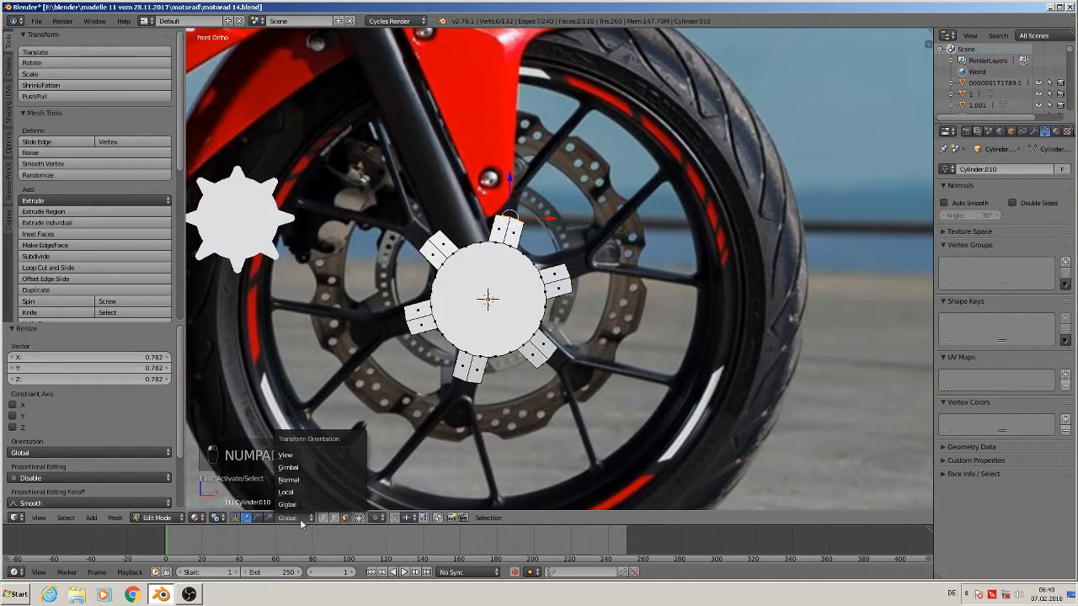
left_click(320, 480)
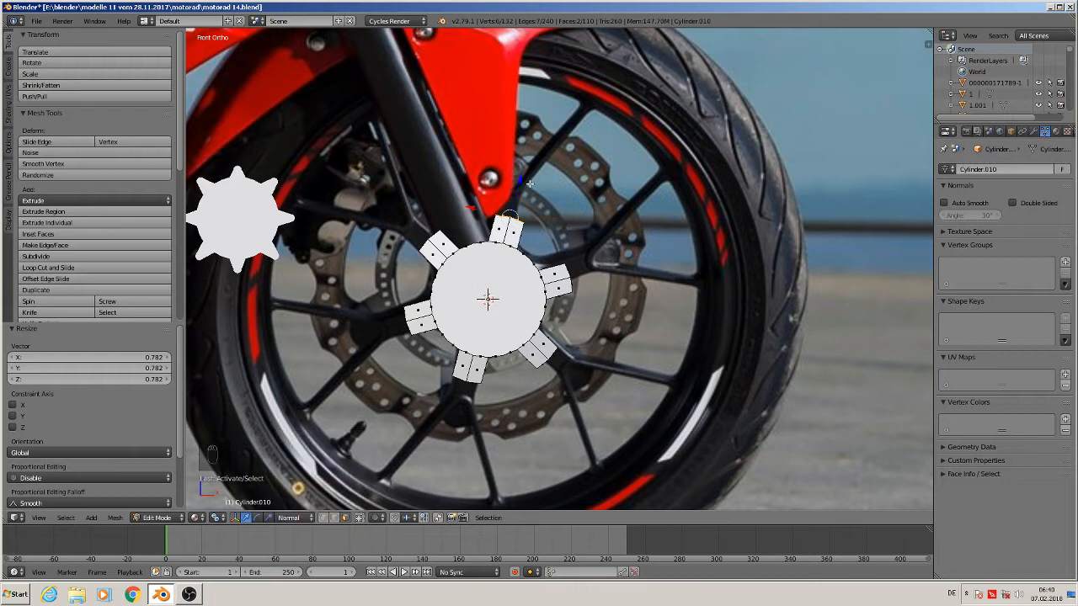
left_click_drag(529, 184, 524, 167)
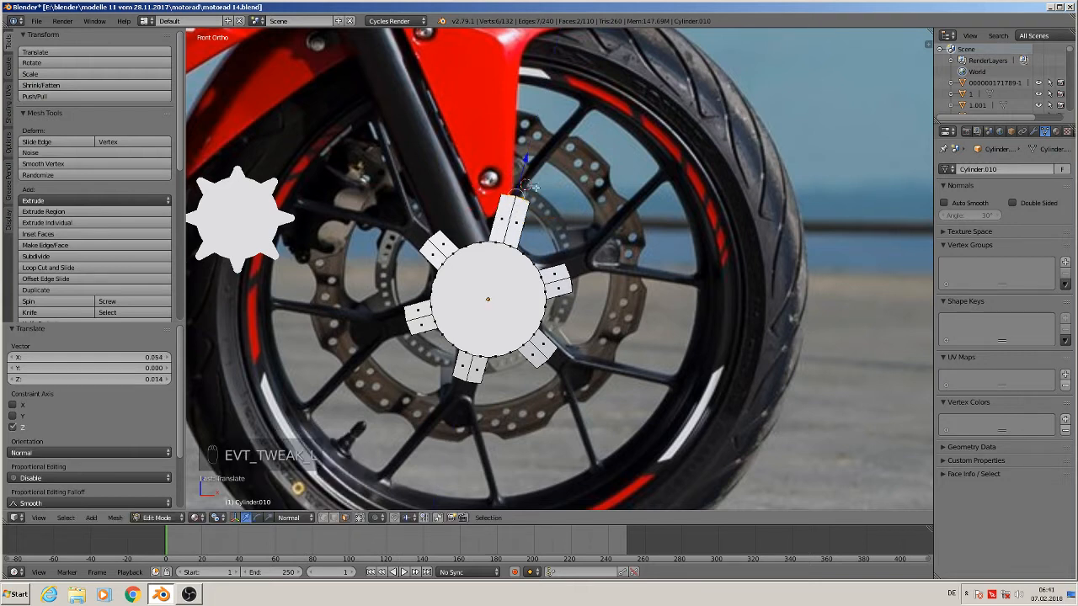
Lengthen the right and lower-right stubs by moving each one's two end faces outward along their normal
right_click(575, 266)
right_click(574, 288, "shift")
left_click_drag(603, 270, 625, 264)
right_click(551, 353)
right_click(543, 367, "shift")
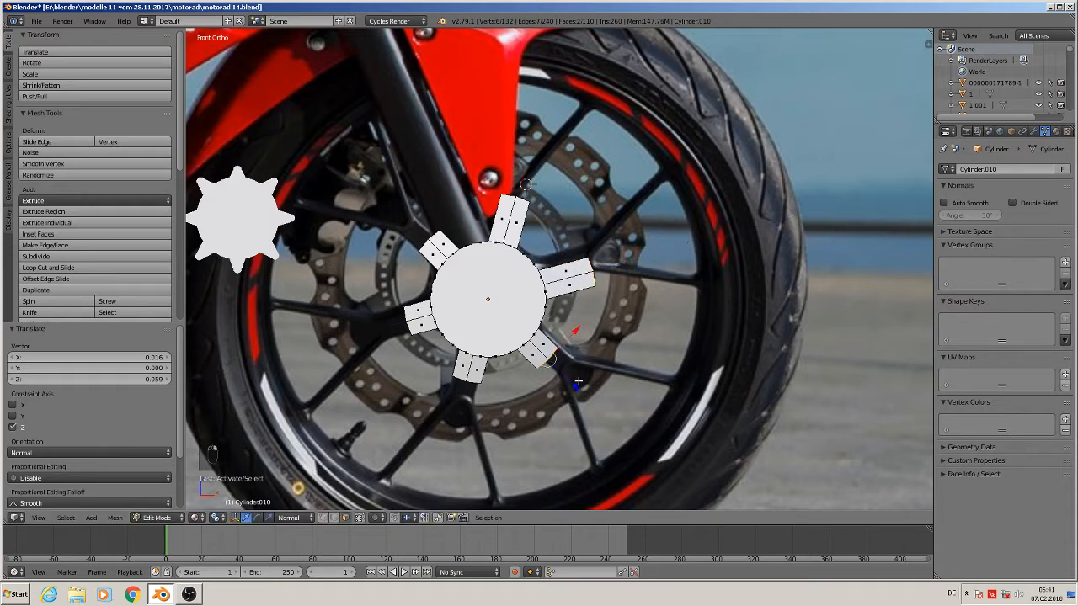
key("e")
left_click(572, 394)
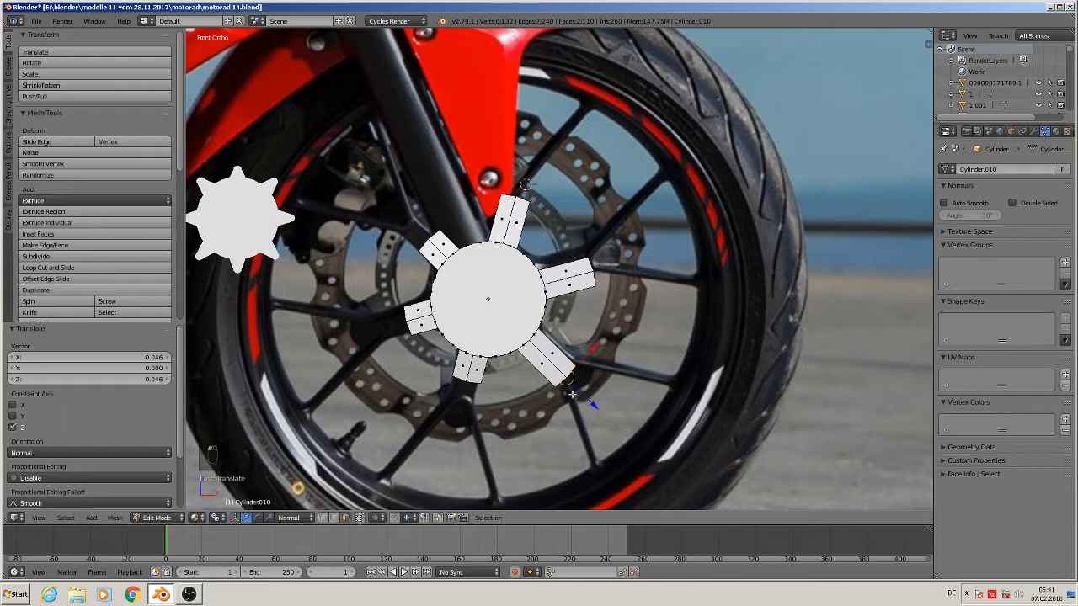
Lengthen the bottom and left stubs by moving each one's two end faces outward along their normal to match the others
right_click(476, 384)
right_click(467, 381, "shift")
key("e")
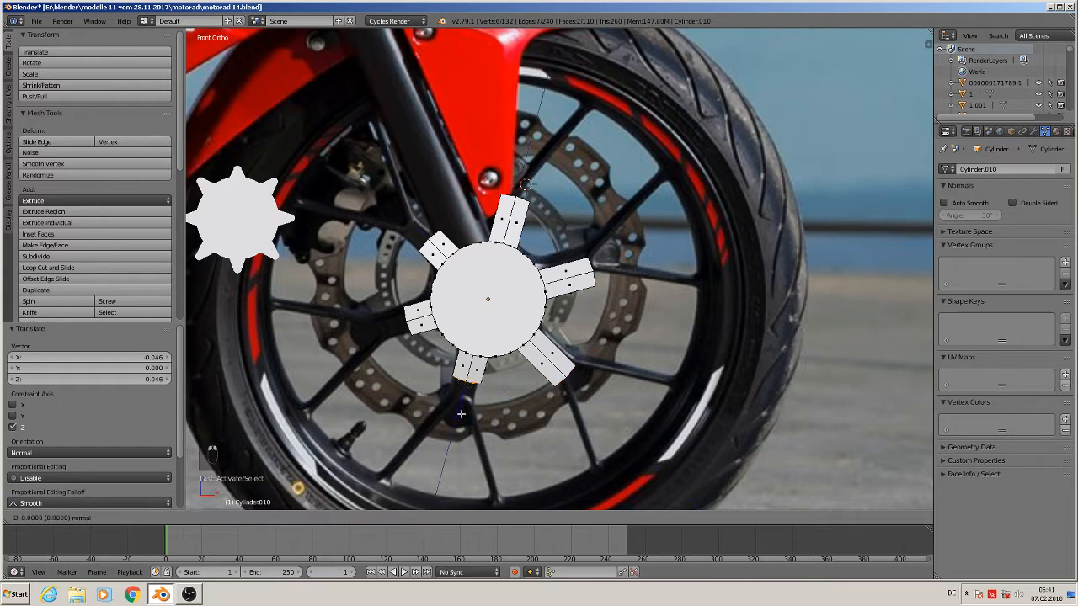
left_click(457, 432)
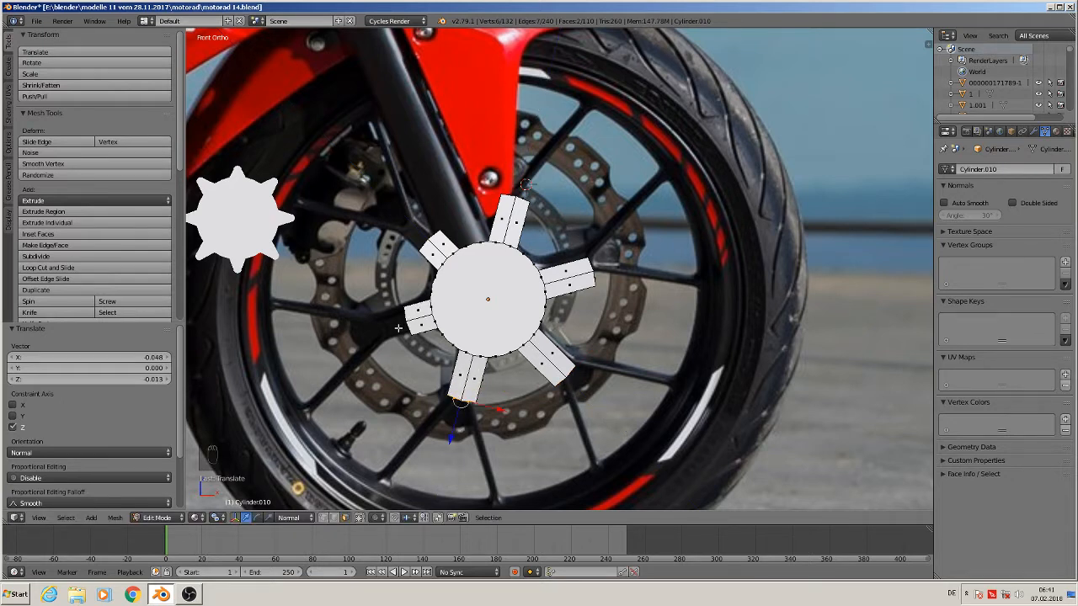
right_click(406, 329)
right_click(411, 319, "shift")
key("e")
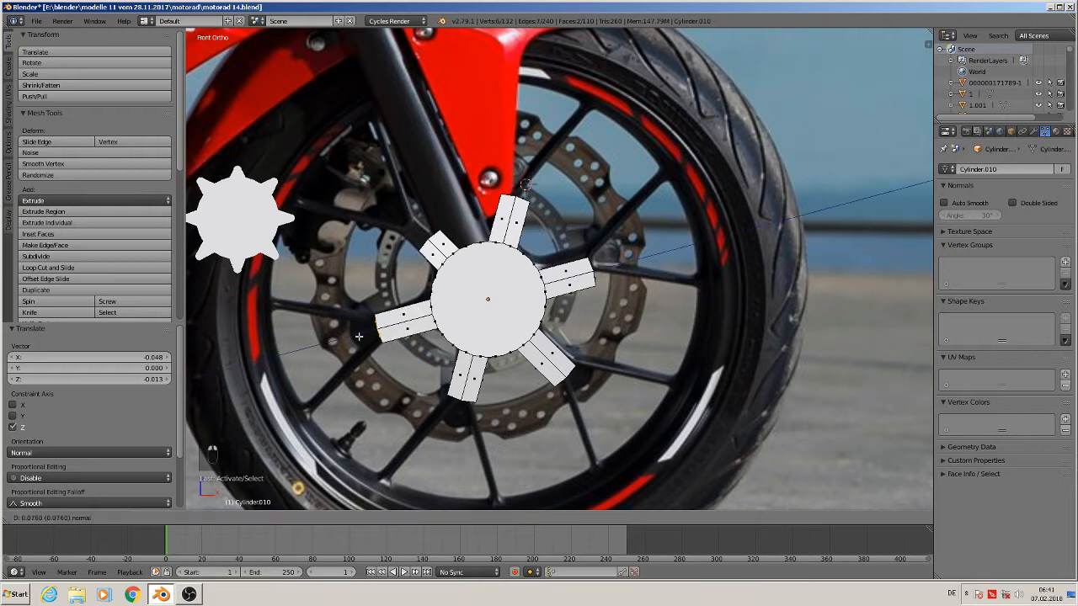
left_click(357, 336)
Lengthen the upper-left stub by moving its two end faces outward along their normal
right_click(417, 246)
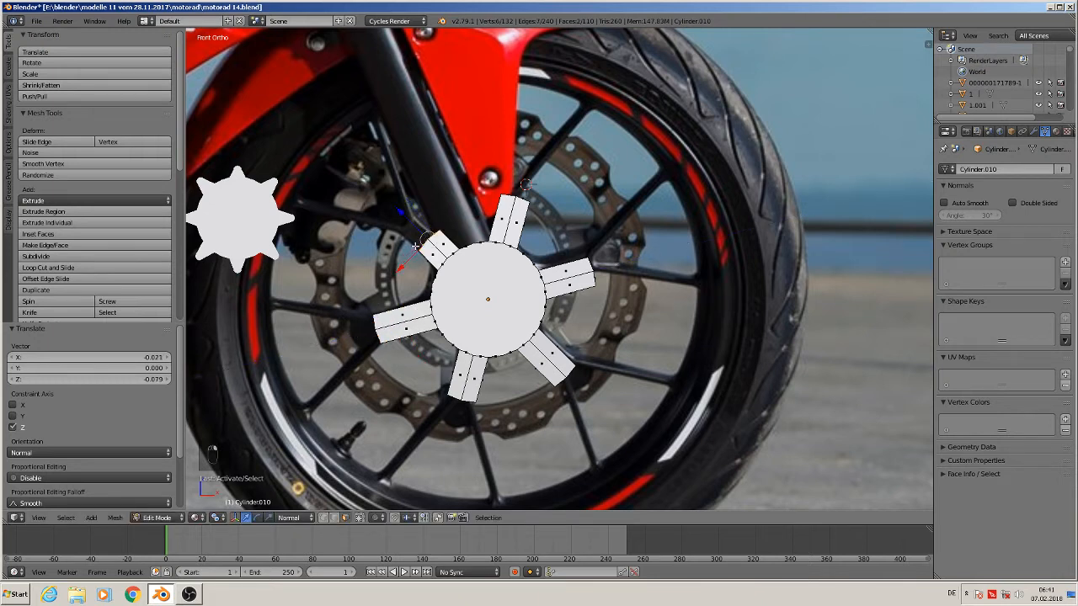
key("e")
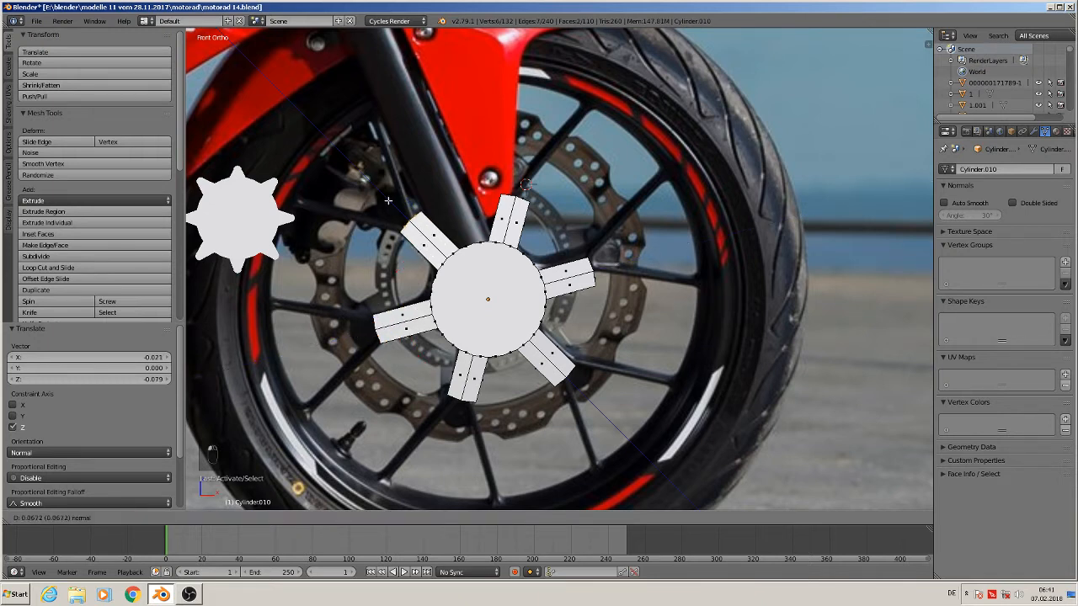
left_click(406, 219)
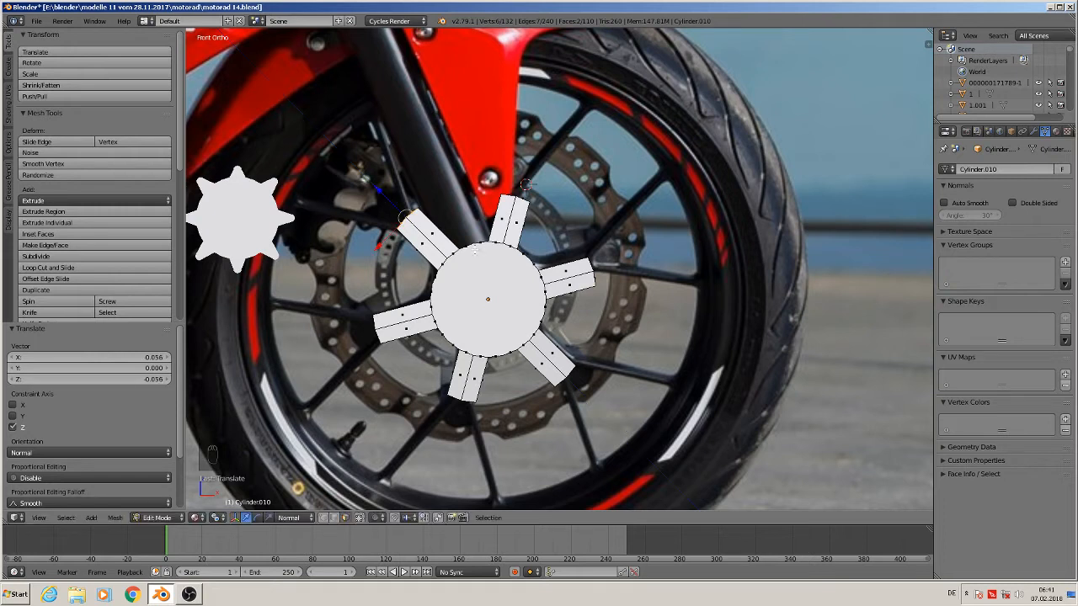
Move the left stub's two end faces inward by about 0.013 to match the length of the other stubs
right_click(596, 265)
right_click(380, 333)
key("g")
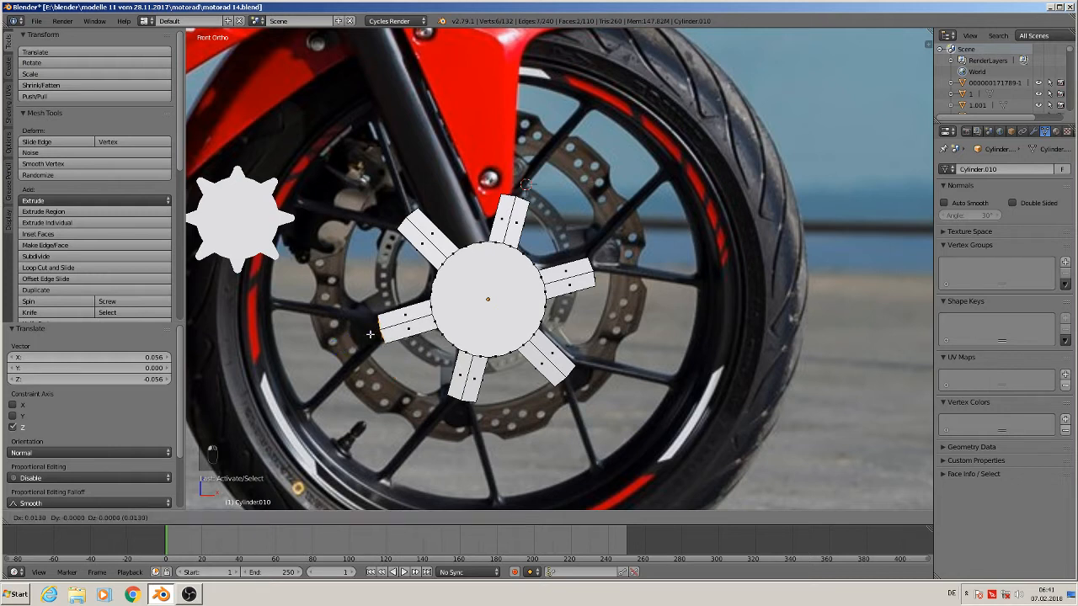
left_click(371, 335)
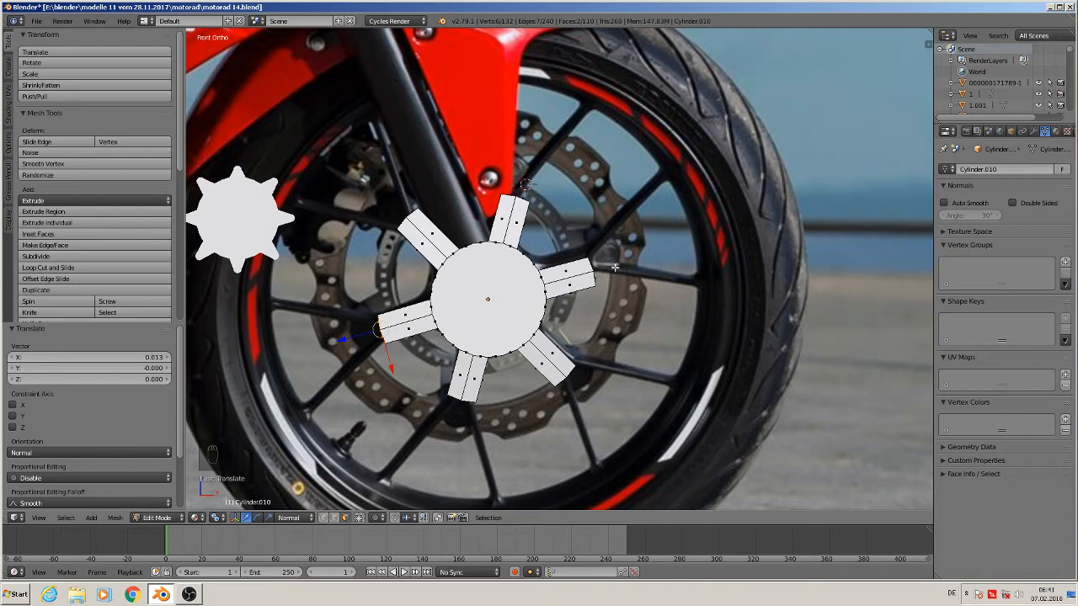
Try a centred lengthwise loop cut on the upper half of the right stub and undo it
key("Tab")
scroll(599, 280, "up", 3)
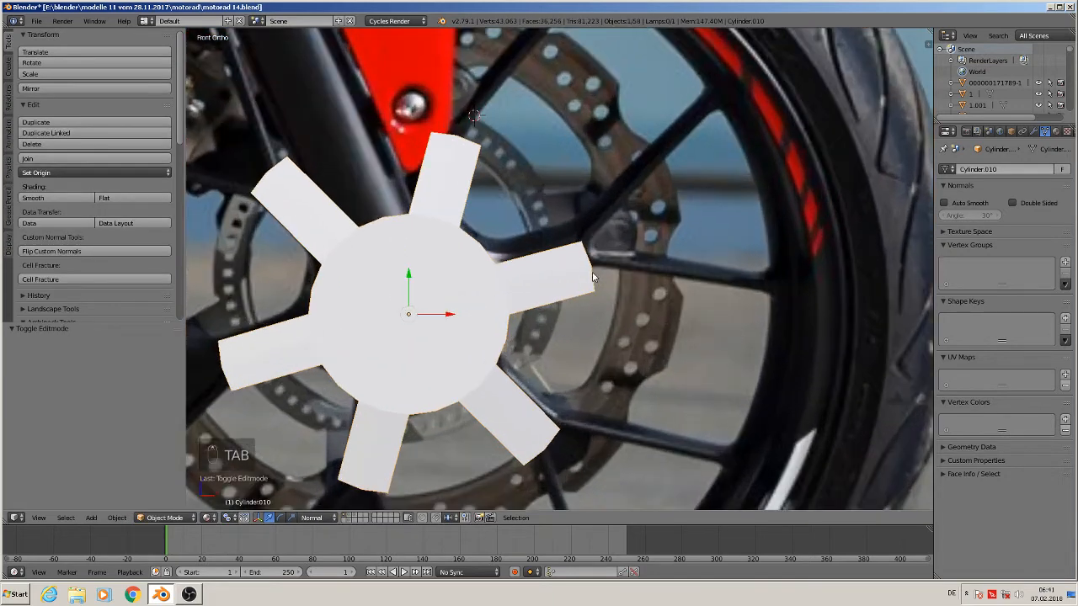
middle_click_drag(587, 257, 559, 284)
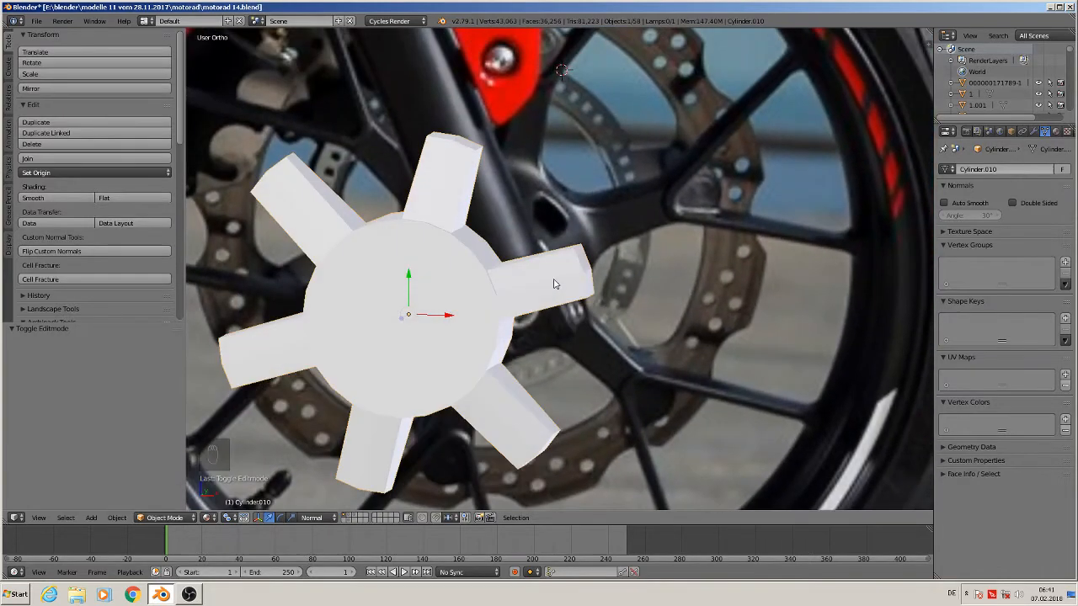
key("Tab")
scroll(559, 284, "up", 3)
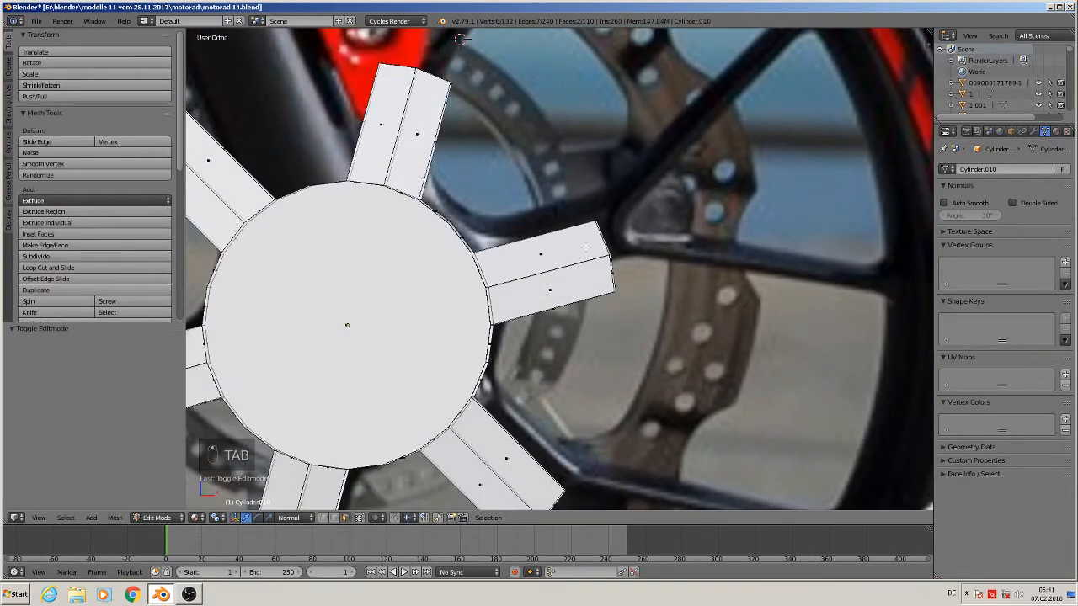
key("ctrl+r")
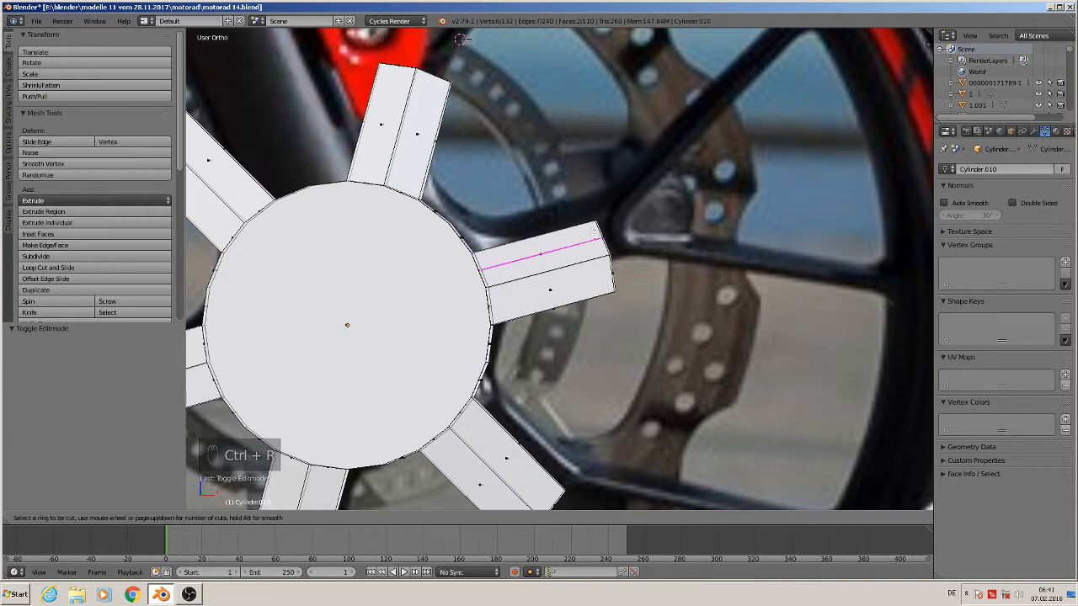
left_click(595, 233)
right_click(595, 230)
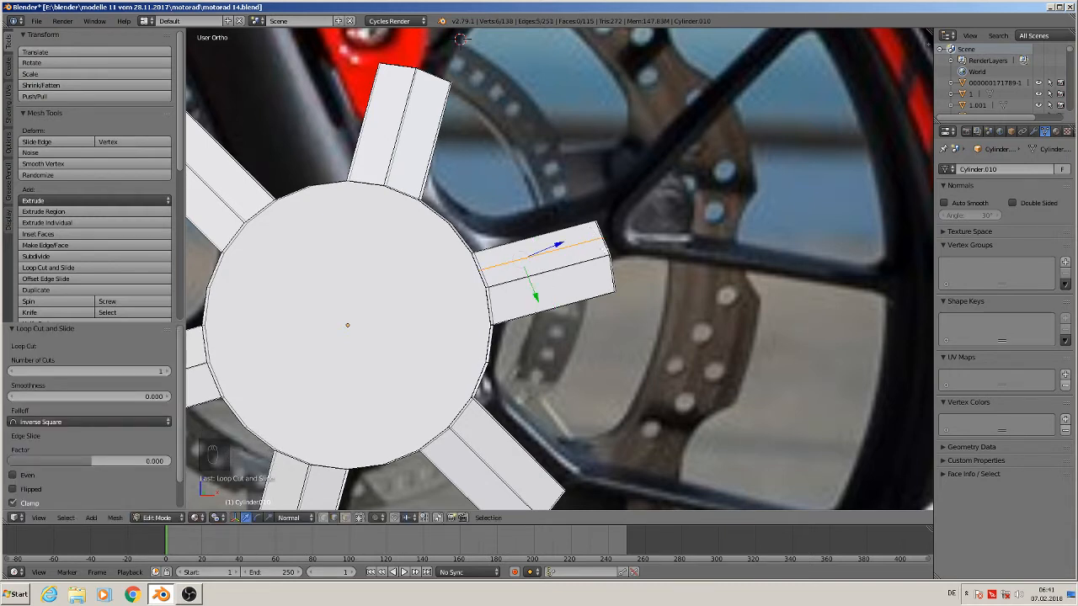
key("ctrl+r")
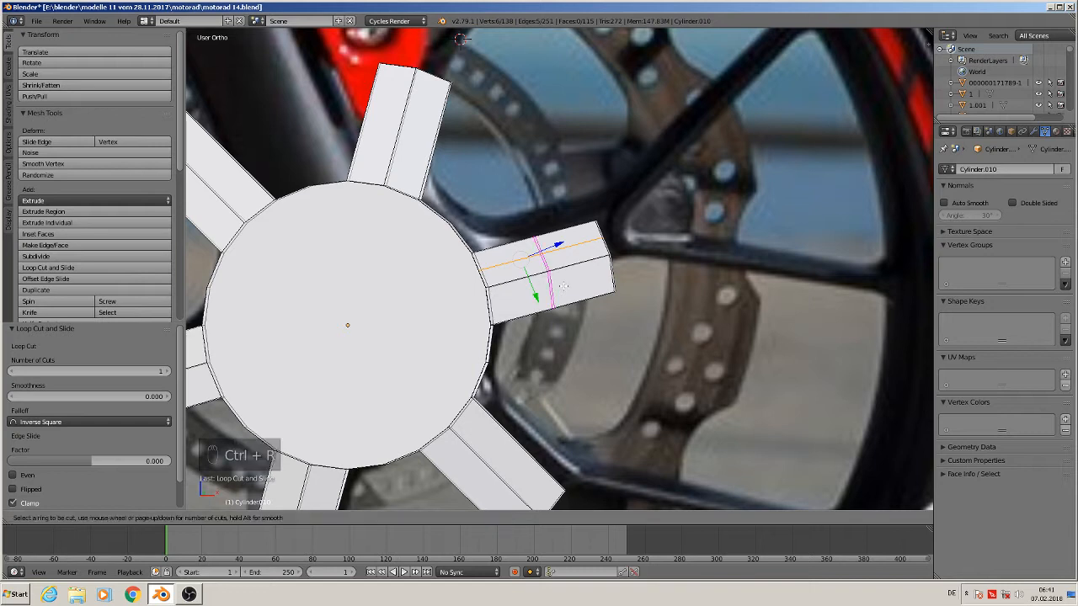
right_click(577, 266)
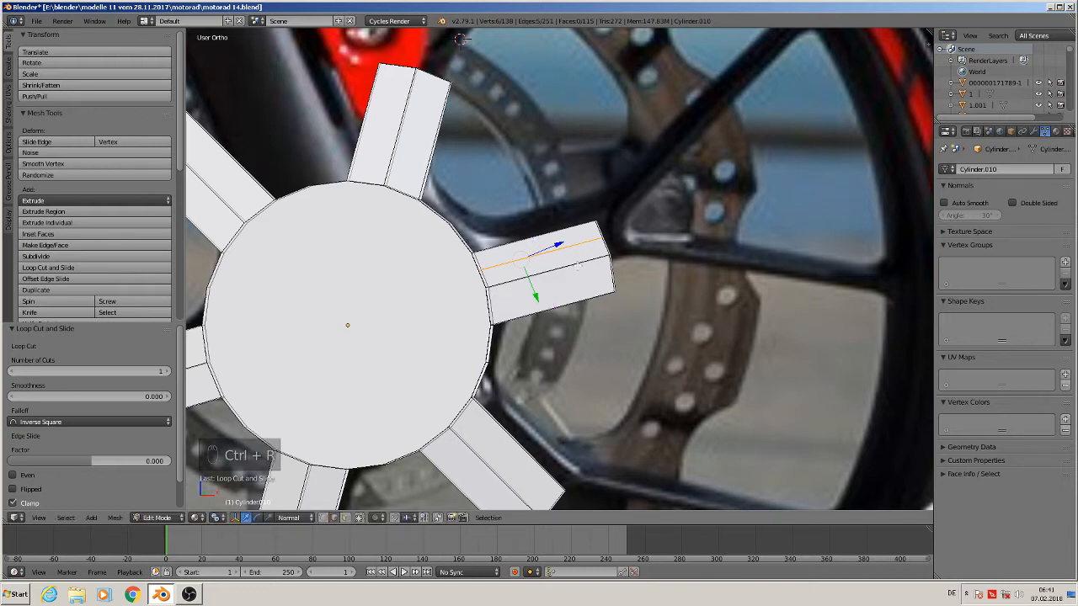
key("ctrl+z")
key("ctrl+z")
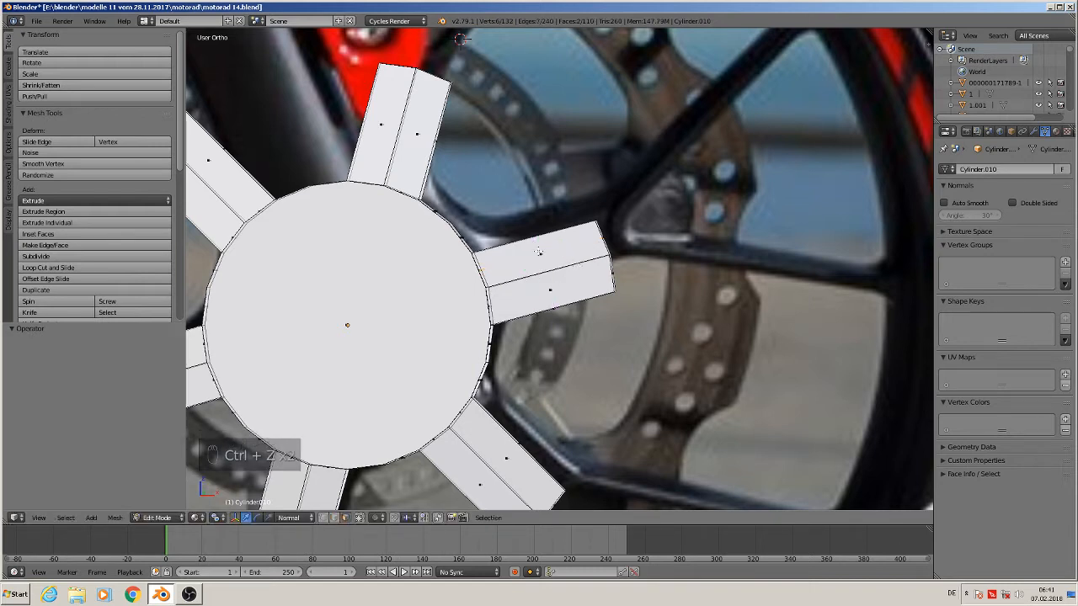
Add two lengthwise loop cuts to the right stub, slid toward its side edges by factors of about 0.255 and -0.334
key("ctrl+r")
left_click(592, 237)
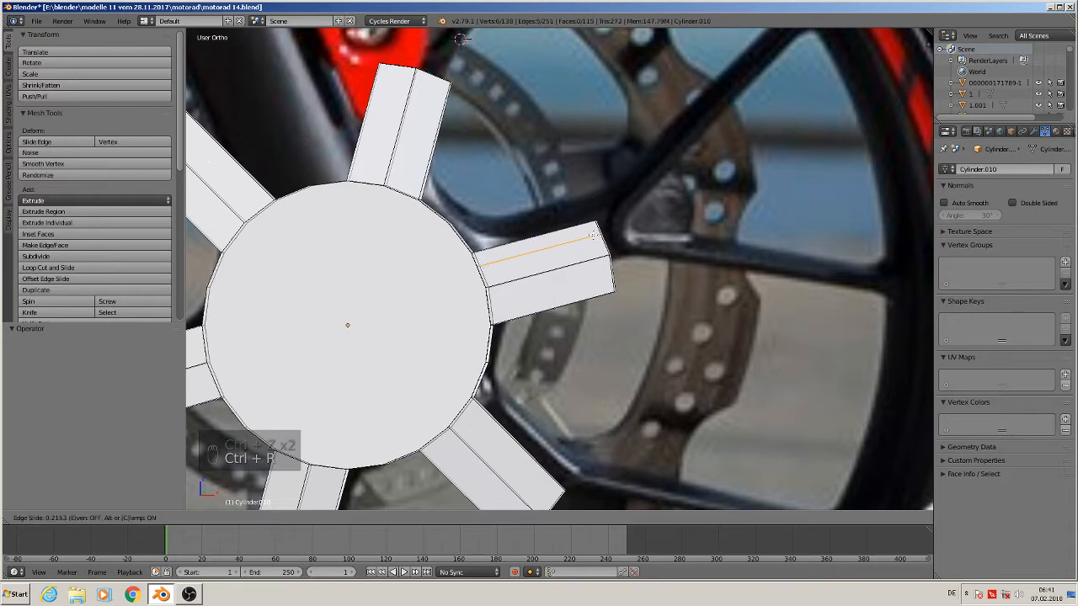
left_click(599, 287)
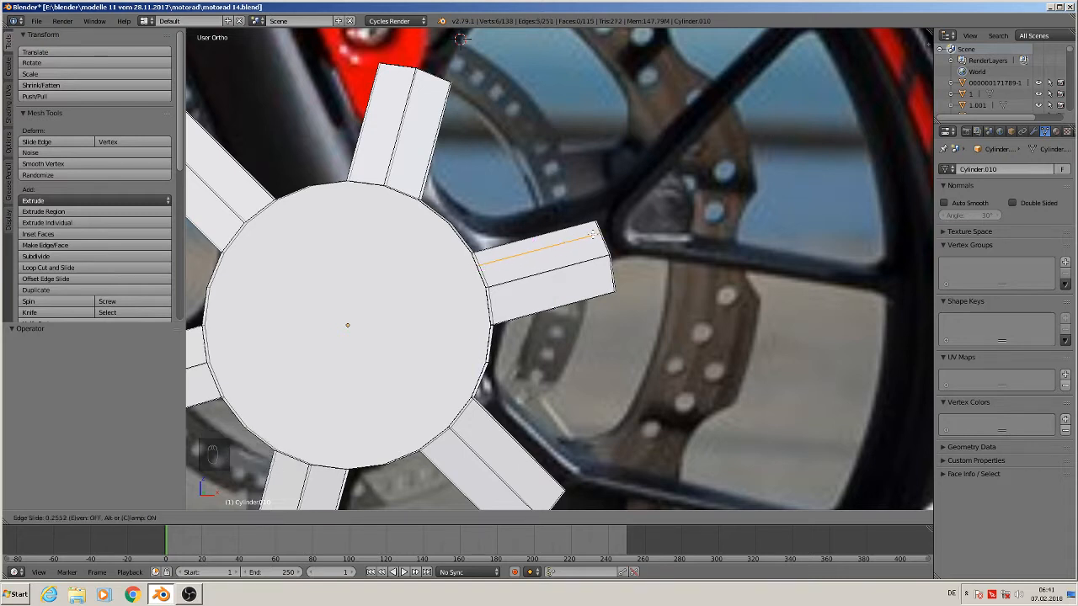
key("ctrl+r")
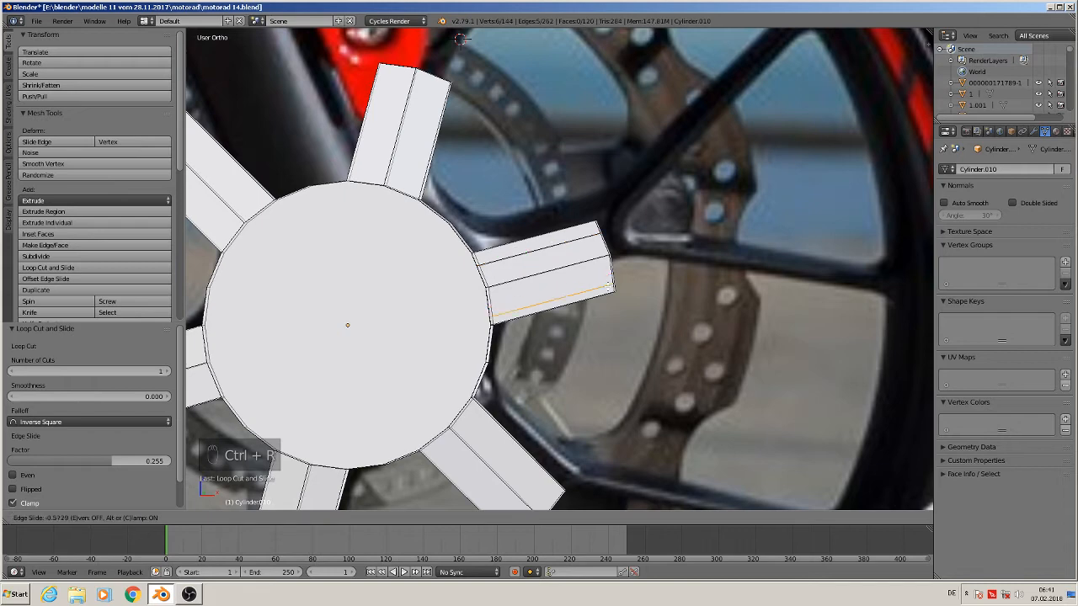
left_click(600, 281)
left_click(608, 282)
Add two lengthwise loop cuts to the lower-right stub, slid toward its side edges by factors of about 0.287 and -0.128
middle_click_drag(625, 357, 669, 137, "shift")
key("ctrl+r")
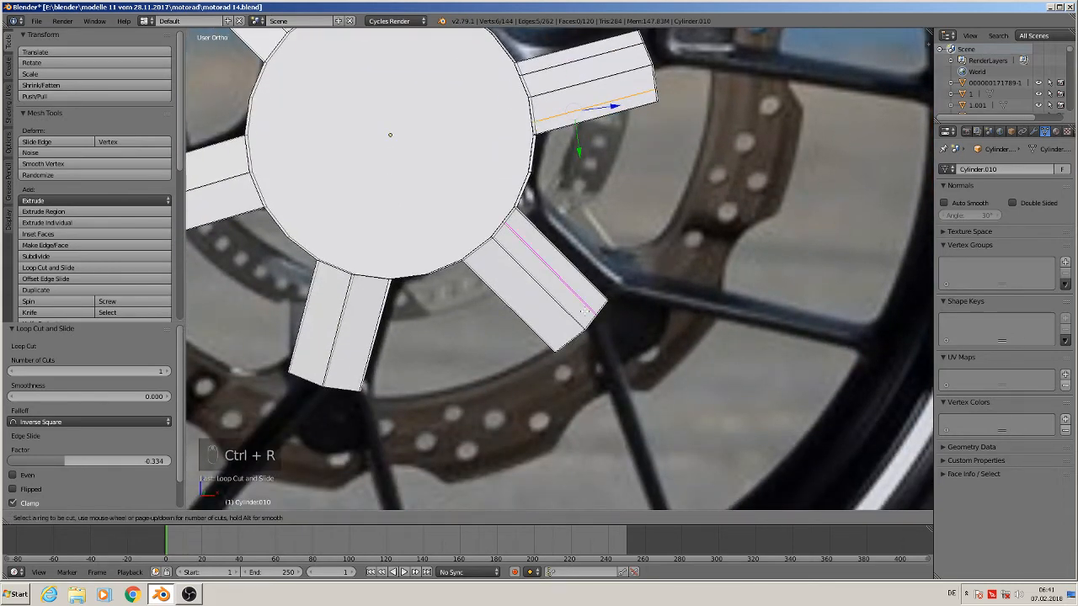
left_click(587, 310)
left_click(588, 309)
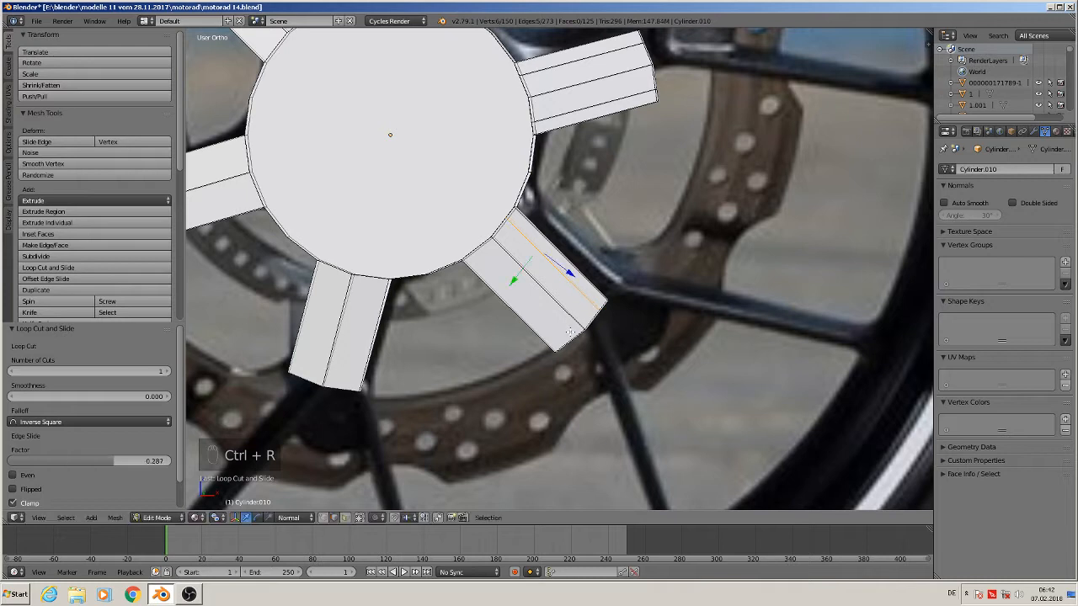
key("ctrl+r")
left_click(567, 333)
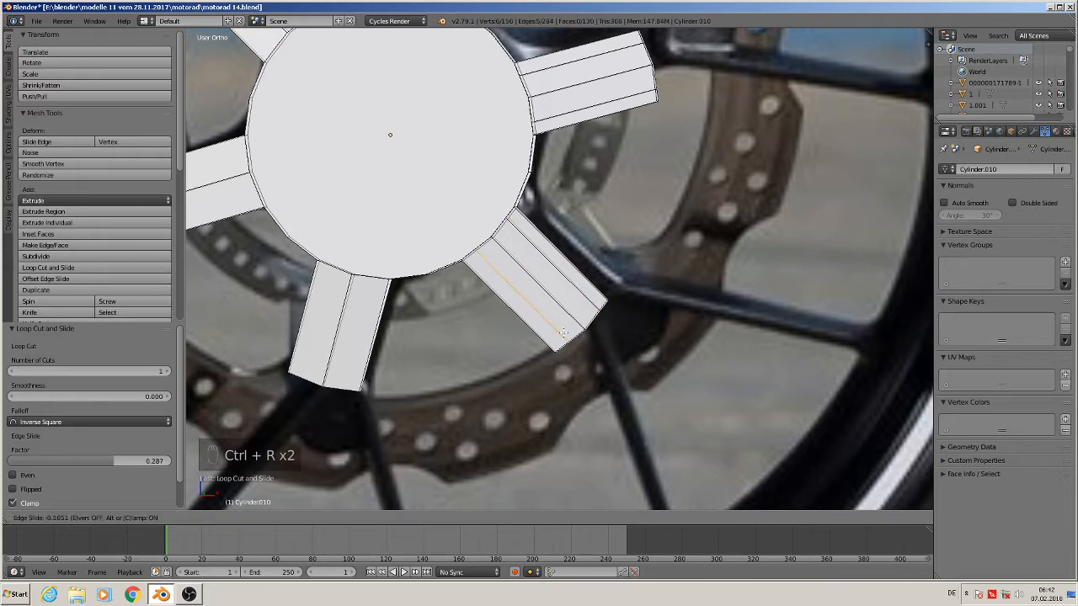
left_click(563, 333)
Add two lengthwise loop cuts to the bottom stub, slid toward its side edges by factors of about 0.242 and -0.112
middle_click_drag(358, 318, 496, 217, "shift")
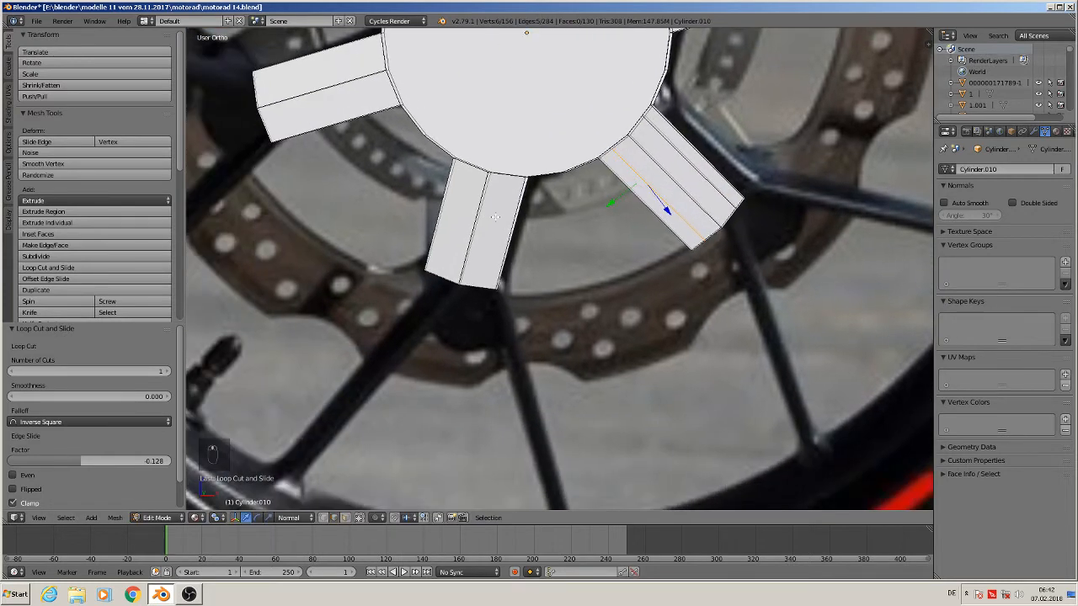
key("ctrl+r")
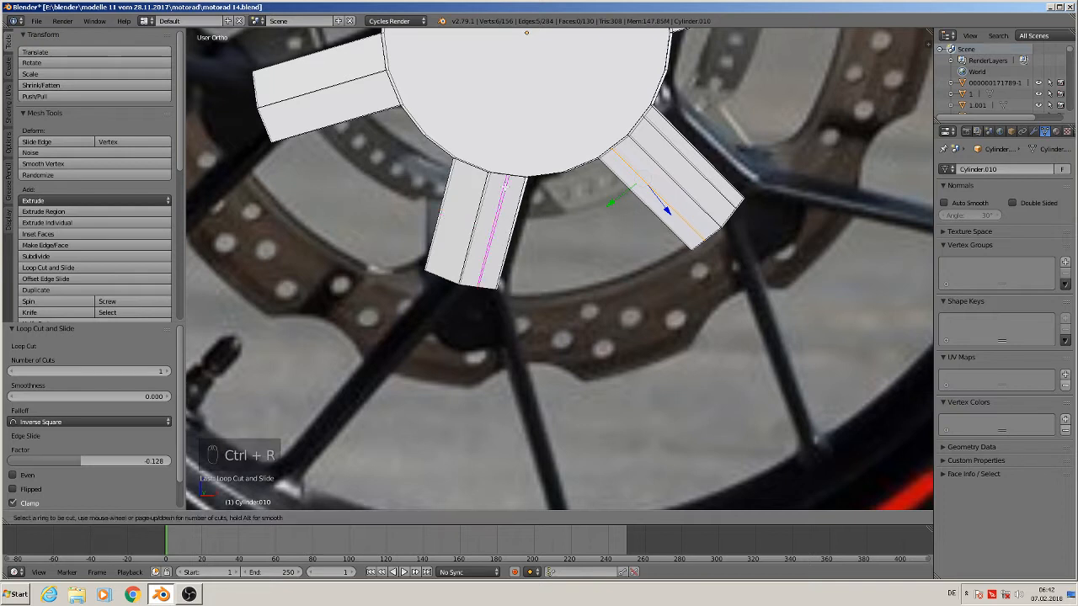
left_click(504, 192)
left_click(509, 187)
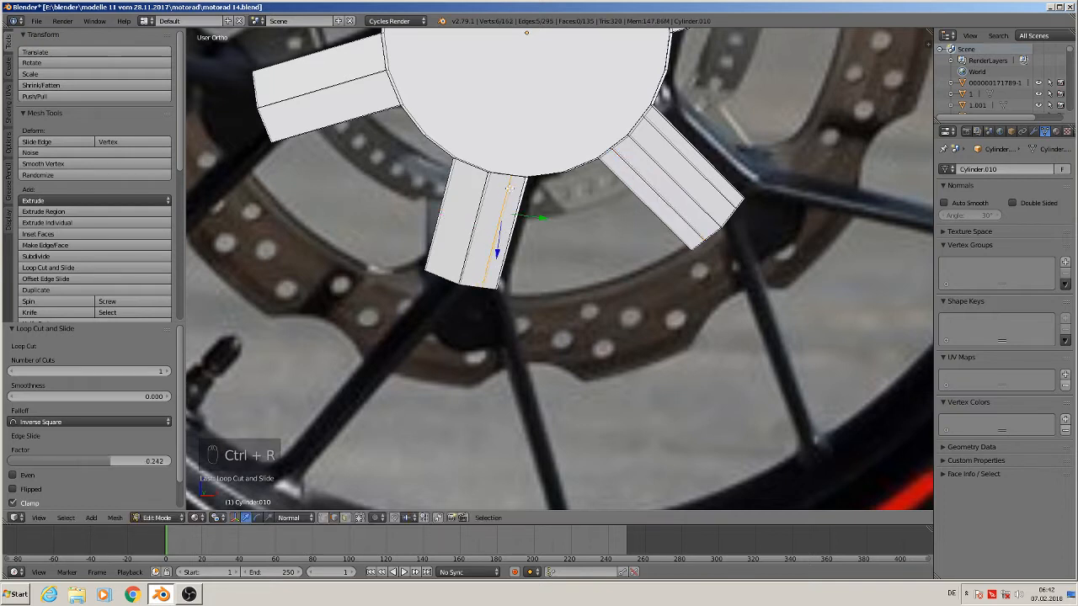
key("ctrl+r")
left_click(465, 170)
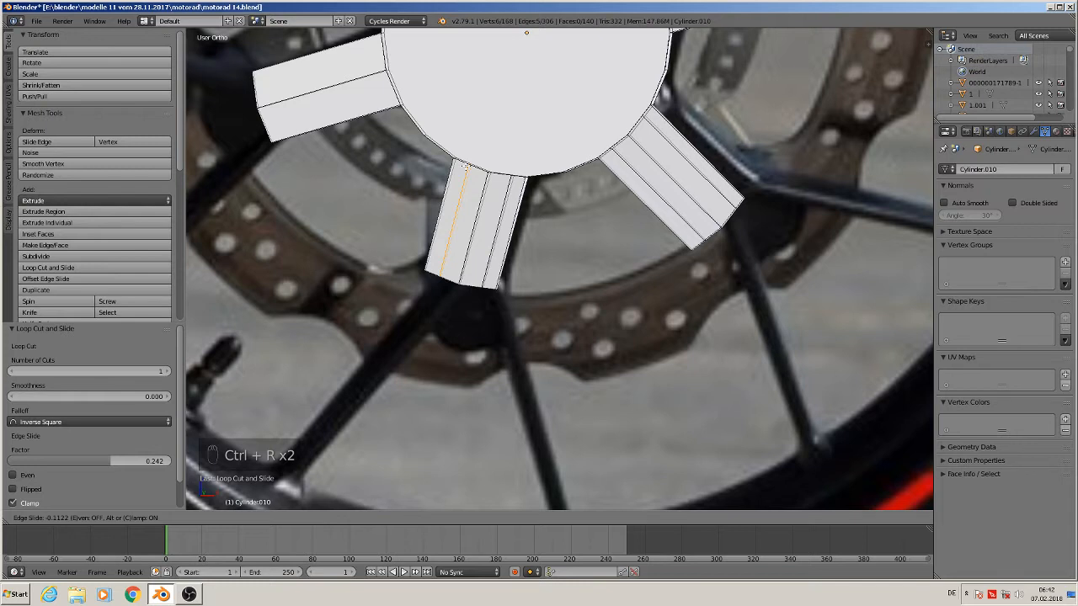
left_click(467, 167)
Add two lengthwise loop cuts to the left stub, slid toward its side edges by factors of about 0.325 and -0.237
middle_click_drag(404, 146, 556, 248, "shift")
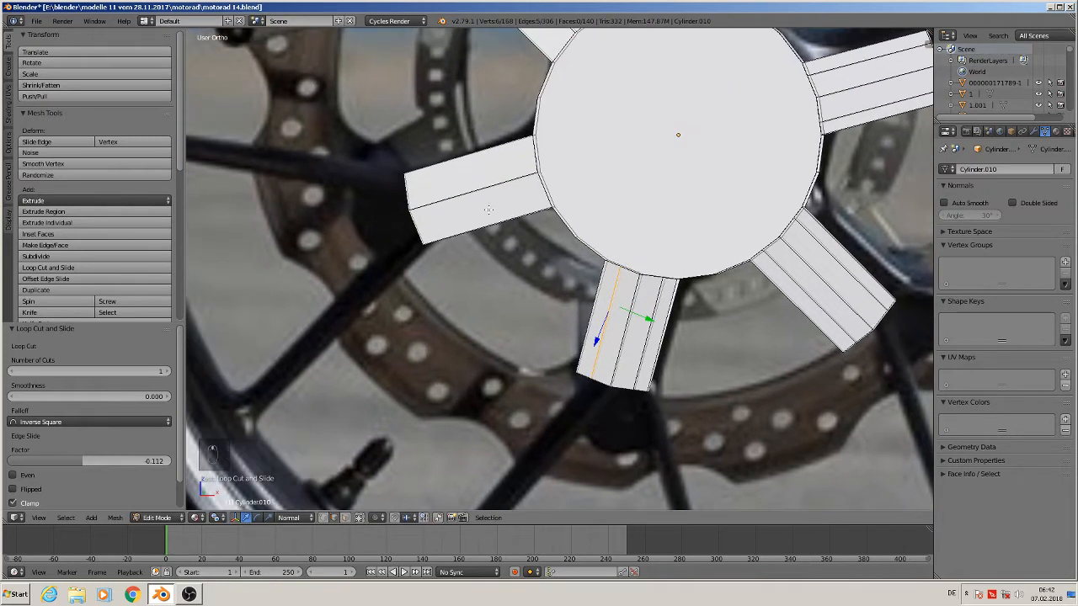
key("ctrl+r")
left_click(546, 193)
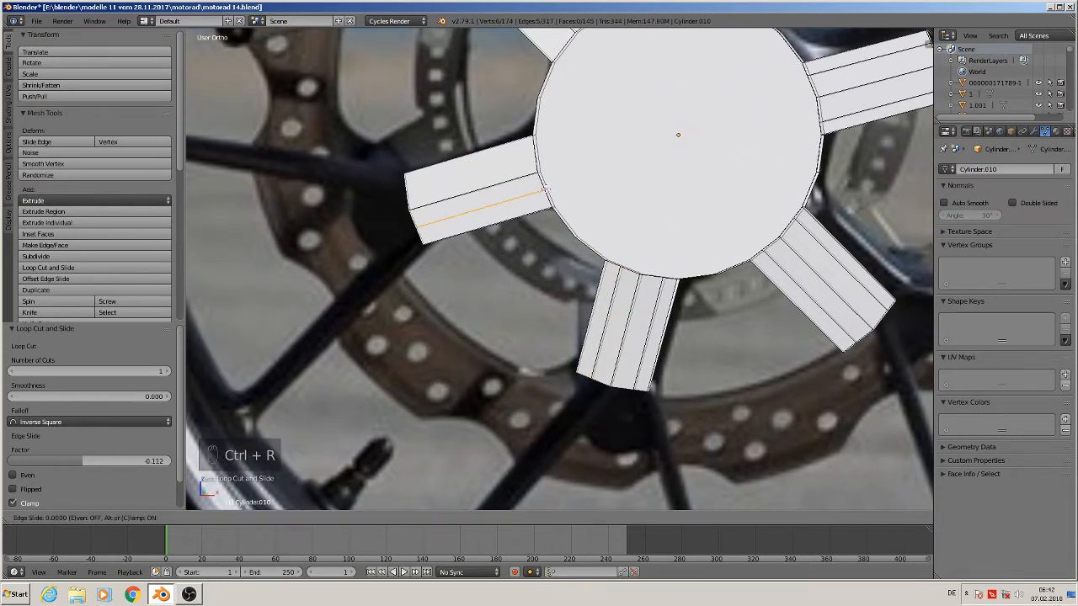
left_click(546, 195)
key("ctrl+r")
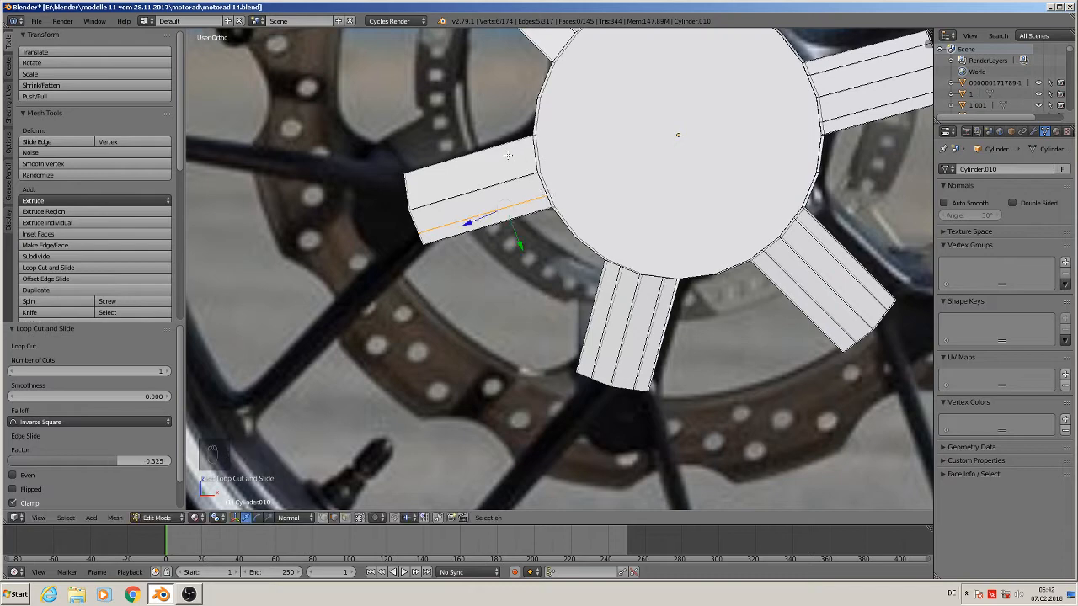
left_click(533, 155)
left_click(536, 151)
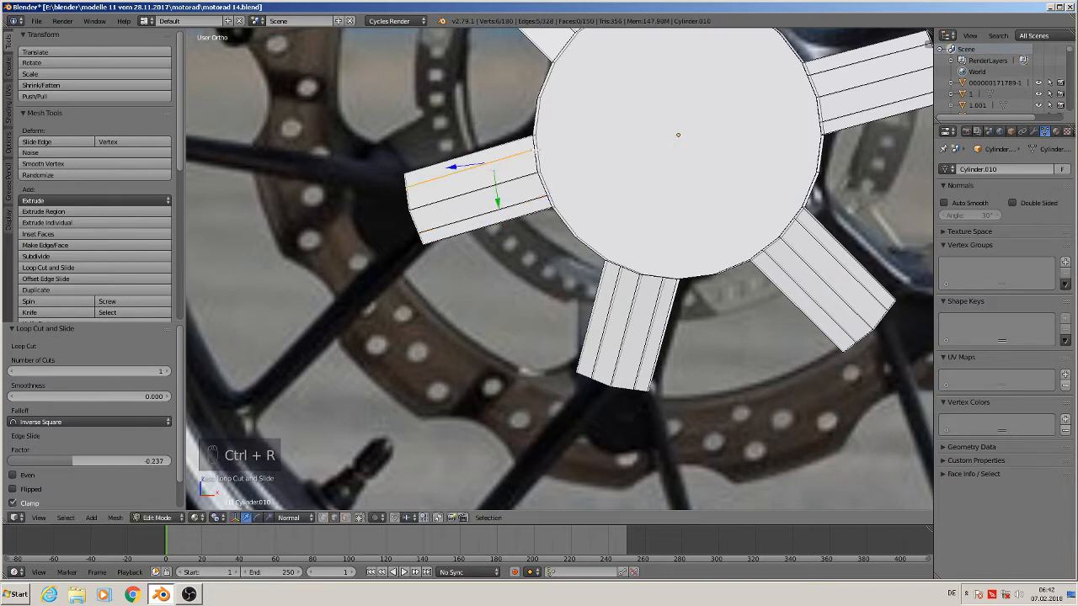
Add two lengthwise loop cuts to the upper-left stub, slid toward its side edges by factors of about 0.147 and -0.251
middle_click_drag(564, 111, 474, 294)
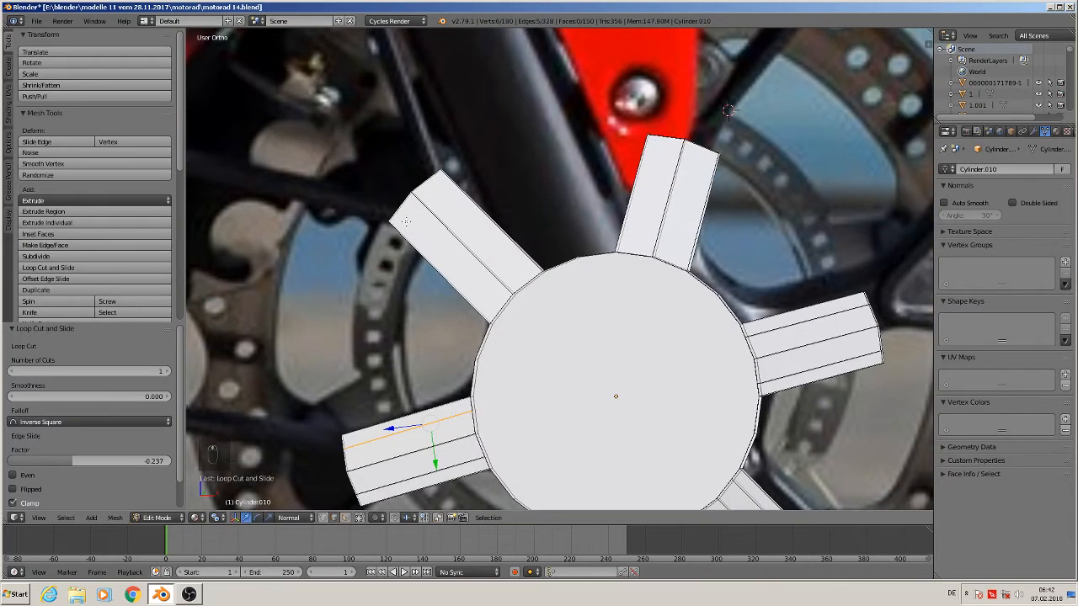
key("ctrl+r")
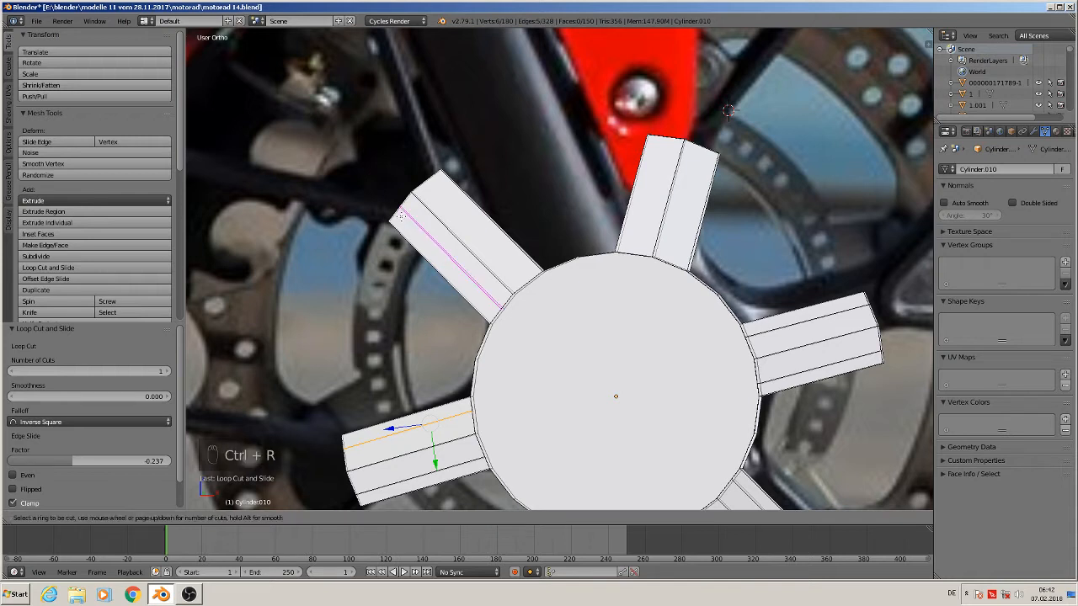
left_click(401, 216)
left_click(434, 190)
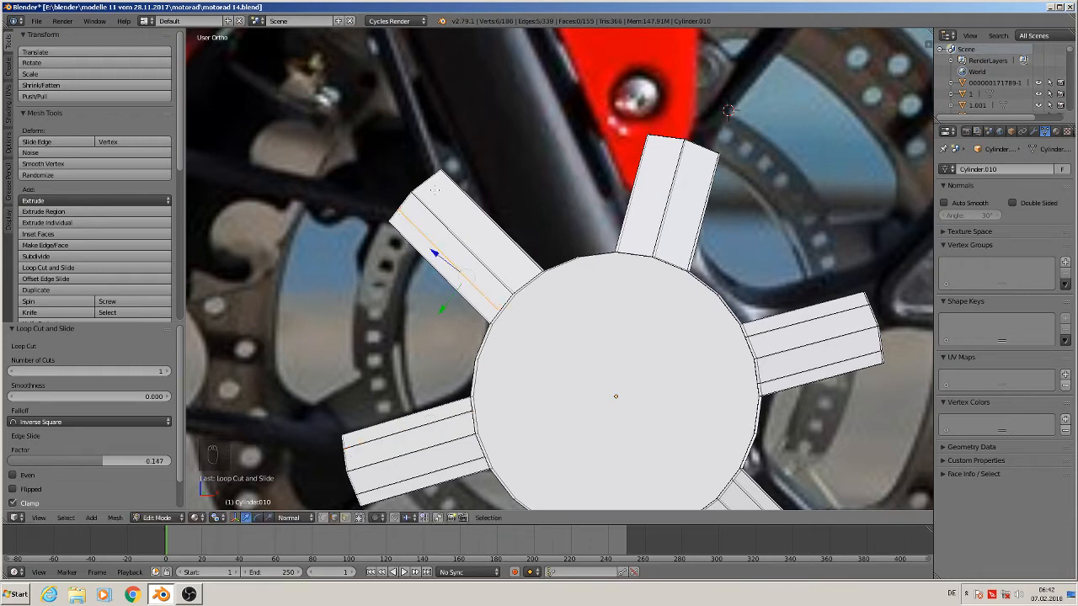
key("ctrl+r")
left_click(434, 190)
left_click(436, 187)
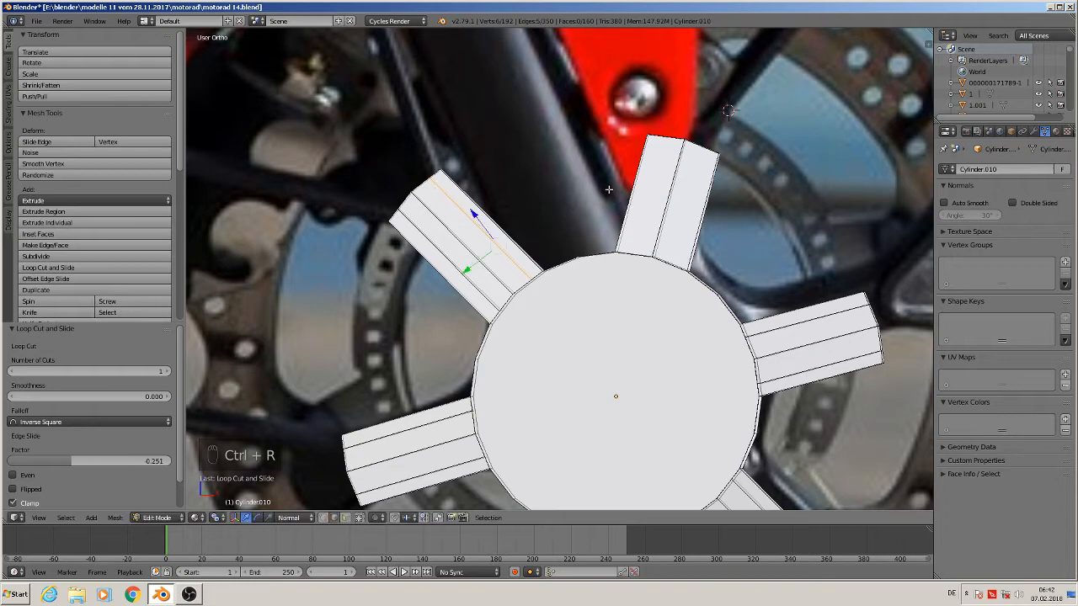
Add two lengthwise loop cuts to the upper stub, slid toward its side edges by factors of about 0.167 and -0.177
key("ctrl+r")
left_click(660, 172)
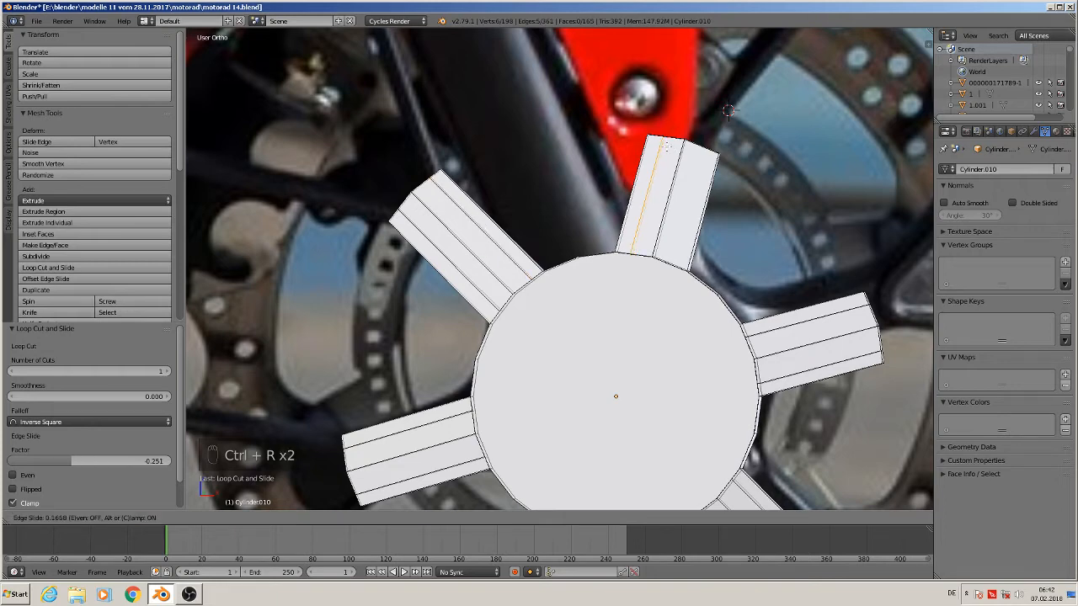
left_click(665, 146)
key("ctrl+r")
left_click(706, 150)
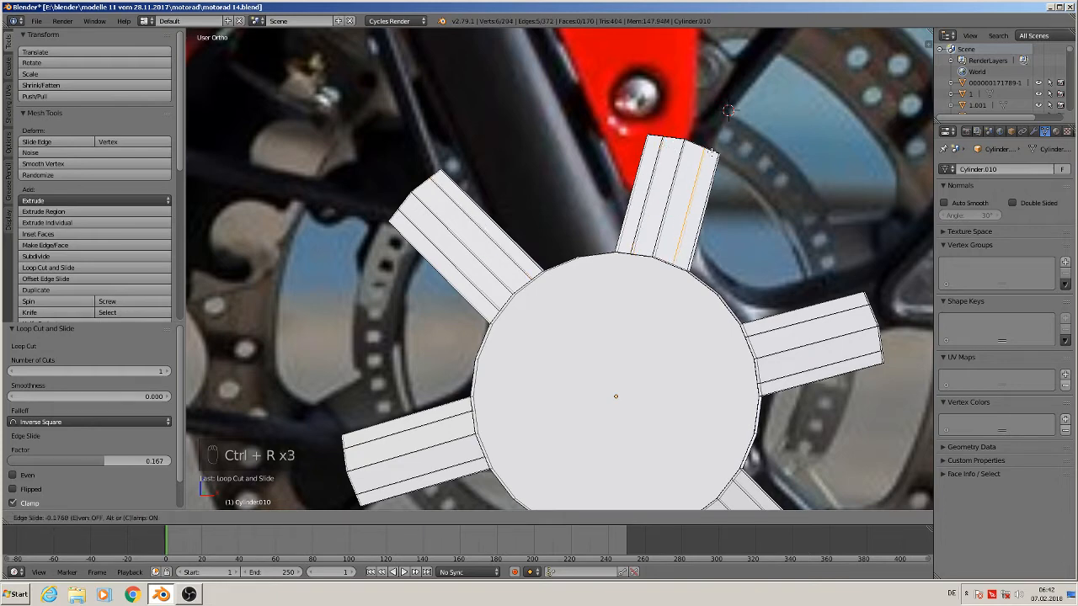
left_click(712, 153)
Duplicate the hub with its stubs, move the copy about -0.828 along its Y axis below the wheel, and reselect the original in front view
scroll(721, 237, "down", 4)
scroll(724, 309, "down", 5)
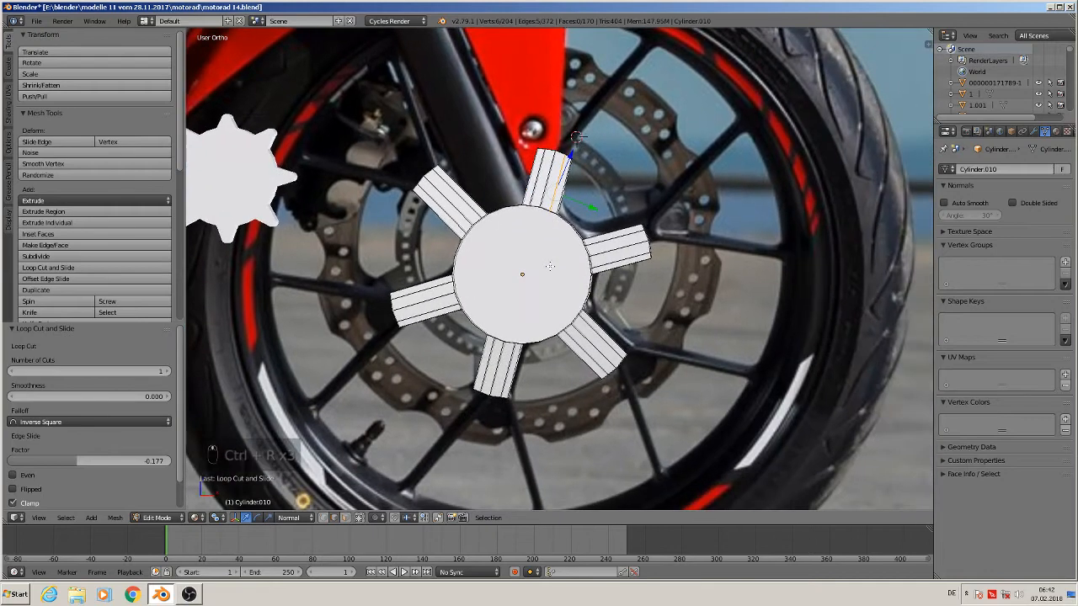
key("Tab")
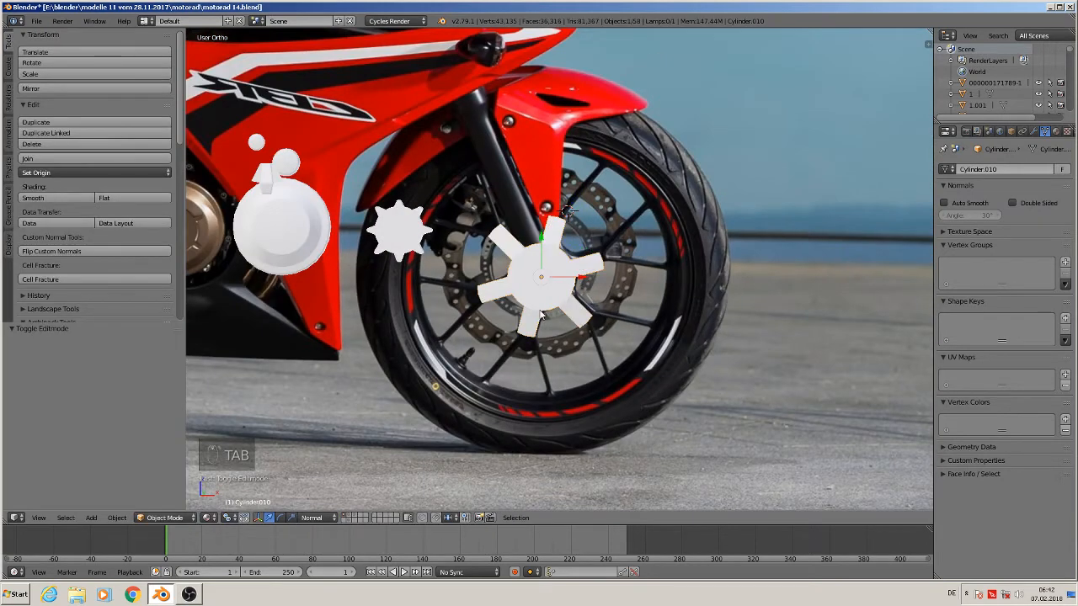
key("shift+d")
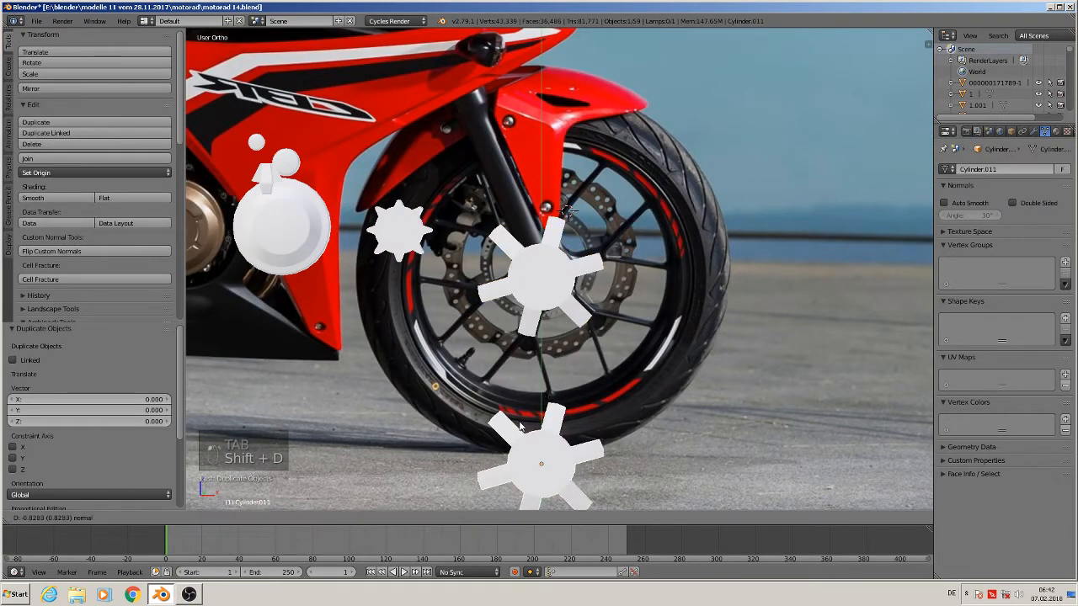
left_click(522, 427)
scroll(548, 287, "up", 1)
right_click(554, 278)
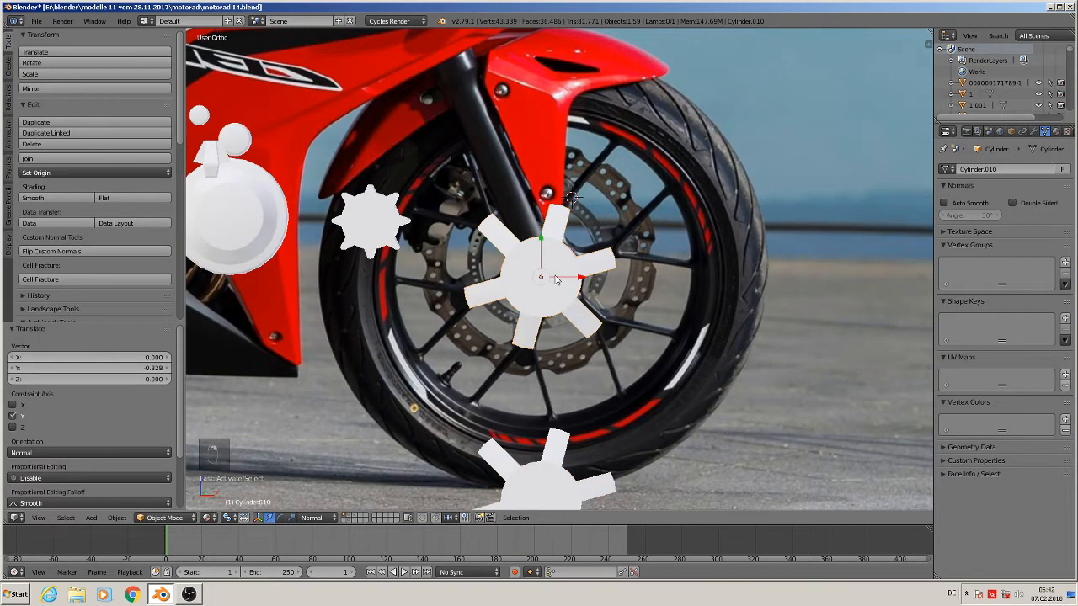
key("KP_1")
scroll(563, 281, "up", 1)
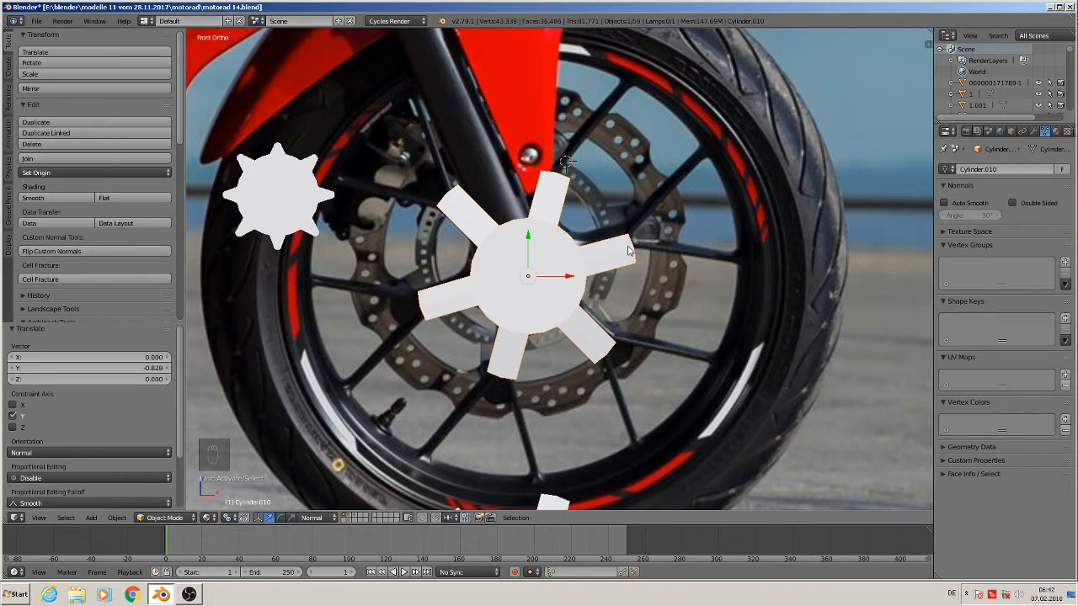
Open the hub mesh for editing, select the upper outer end face of the right stub, and return to front view
key("Tab")
scroll(644, 235, "up", 4)
middle_click_drag(642, 239, 575, 263)
left_click(345, 518)
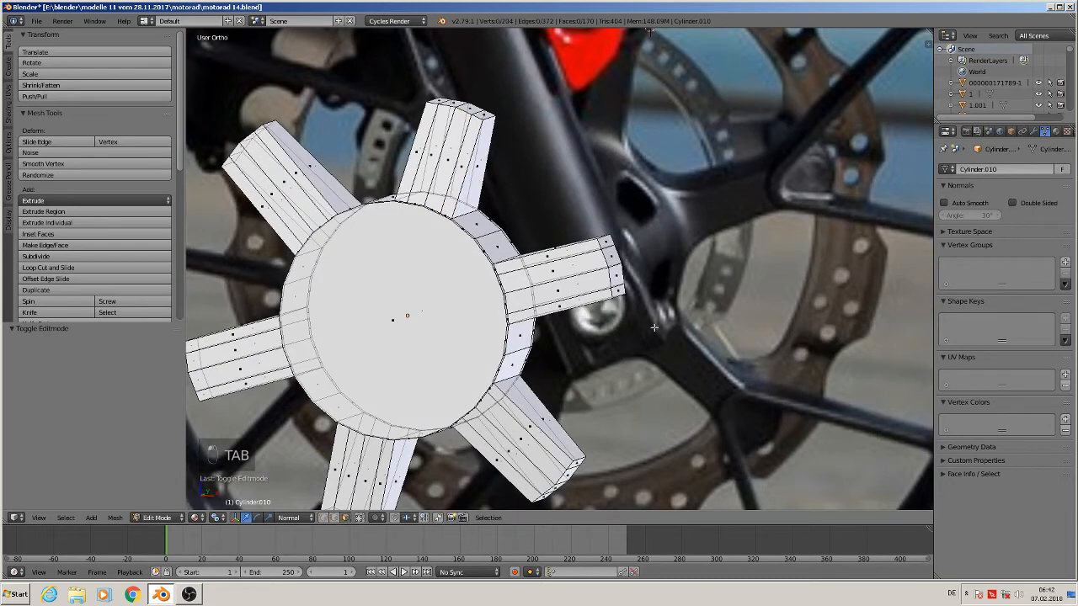
right_click(610, 236)
key("KP_1")
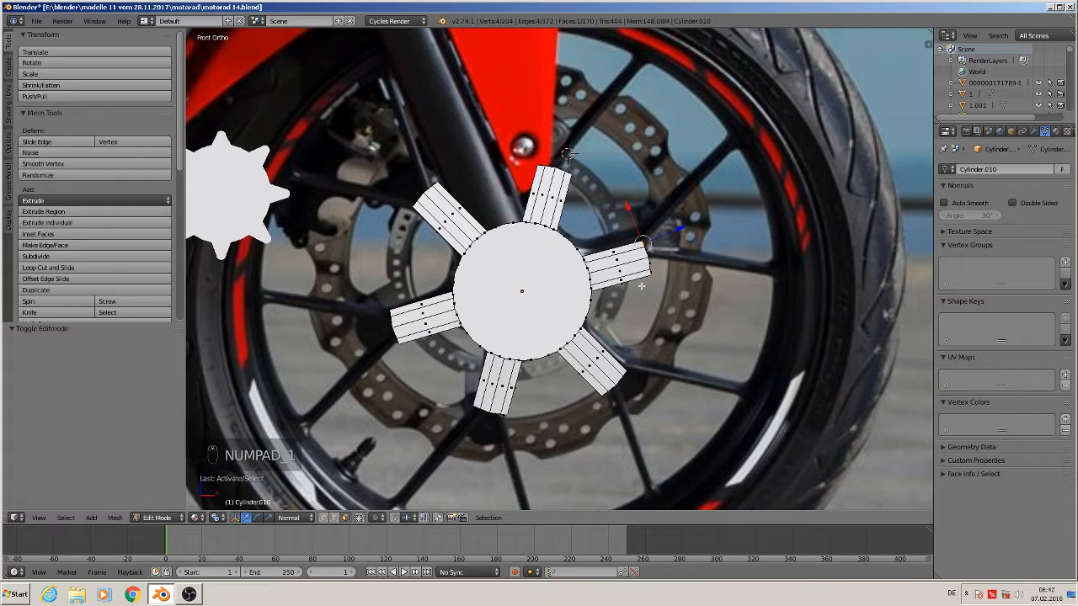
Move the whole hub about -0.008 in X and 0.023 in Z, and rotate it about -1.6° to match the reference wheel
key("Tab")
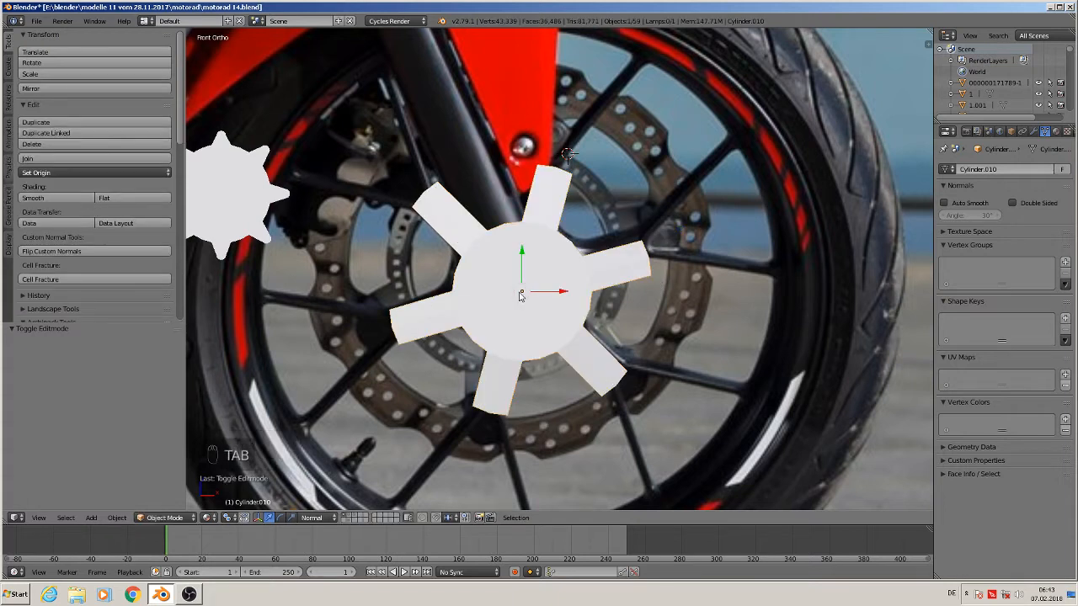
key("g")
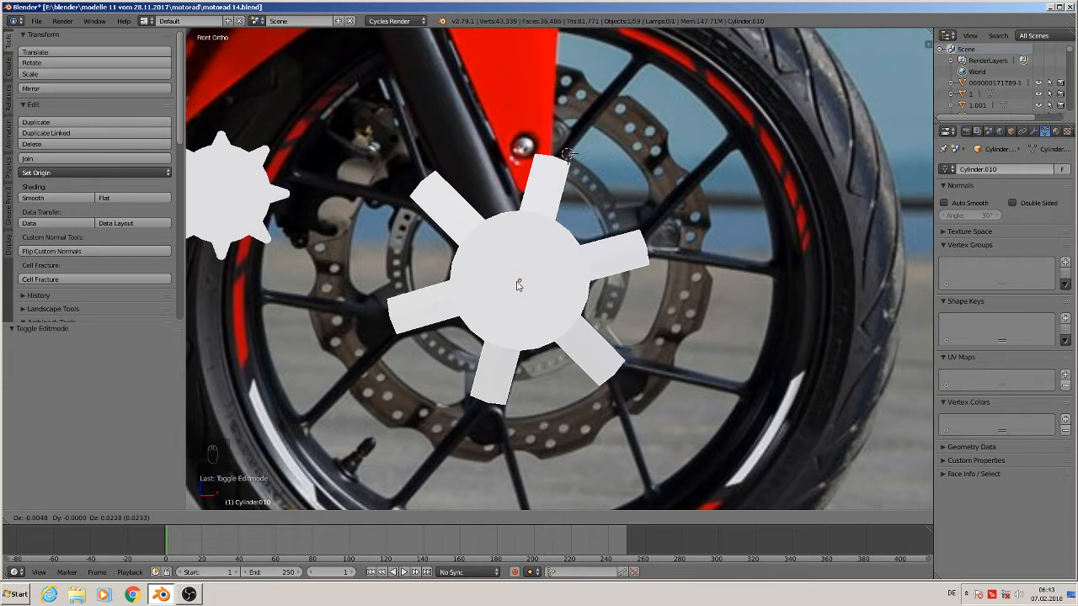
left_click(516, 285)
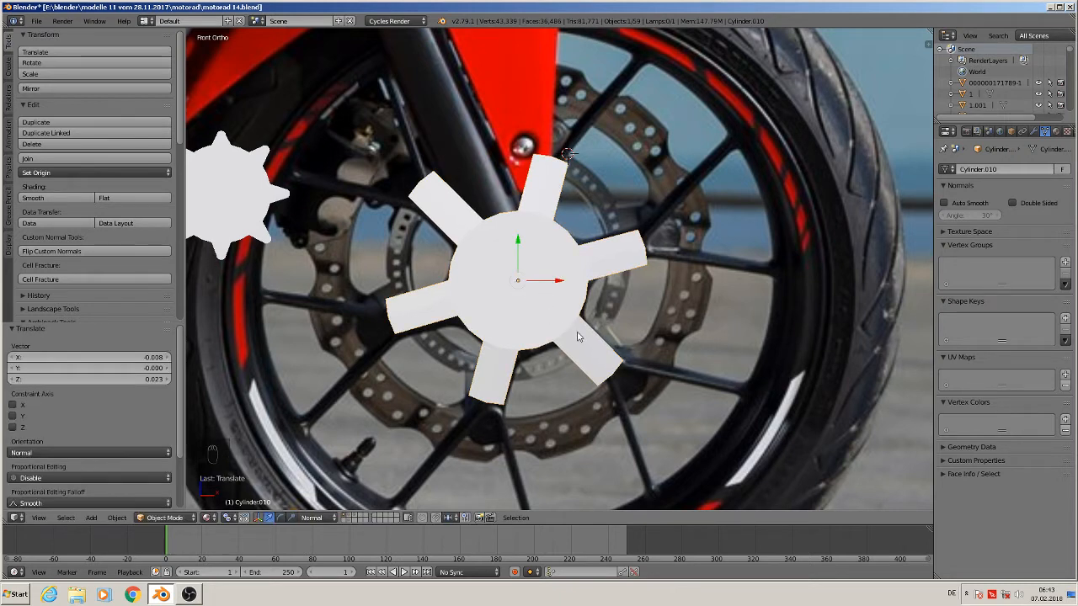
key("r")
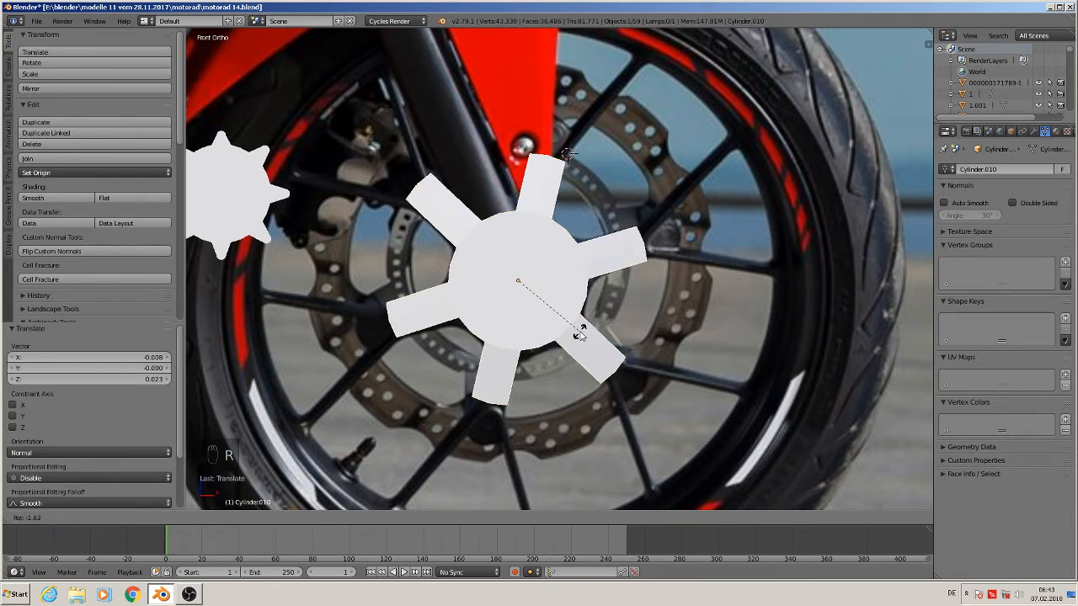
left_click(580, 335)
Extrude the right stub's upper end face into a spoke by about (0.117, 0, 0.283), and shift its tip by about (-0.040, 0, -0.096)
key("Tab")
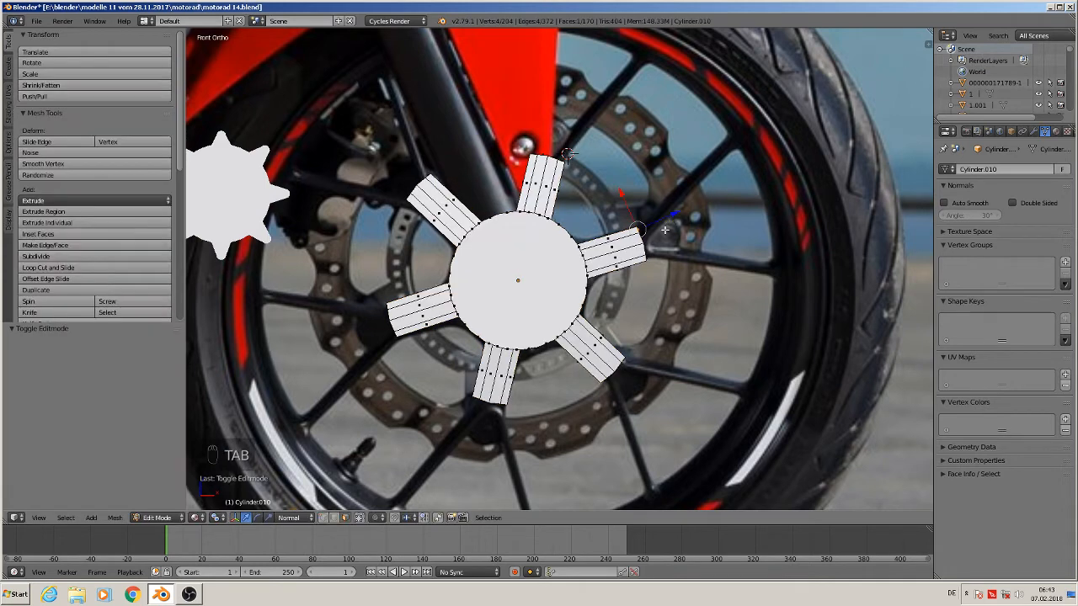
key("e")
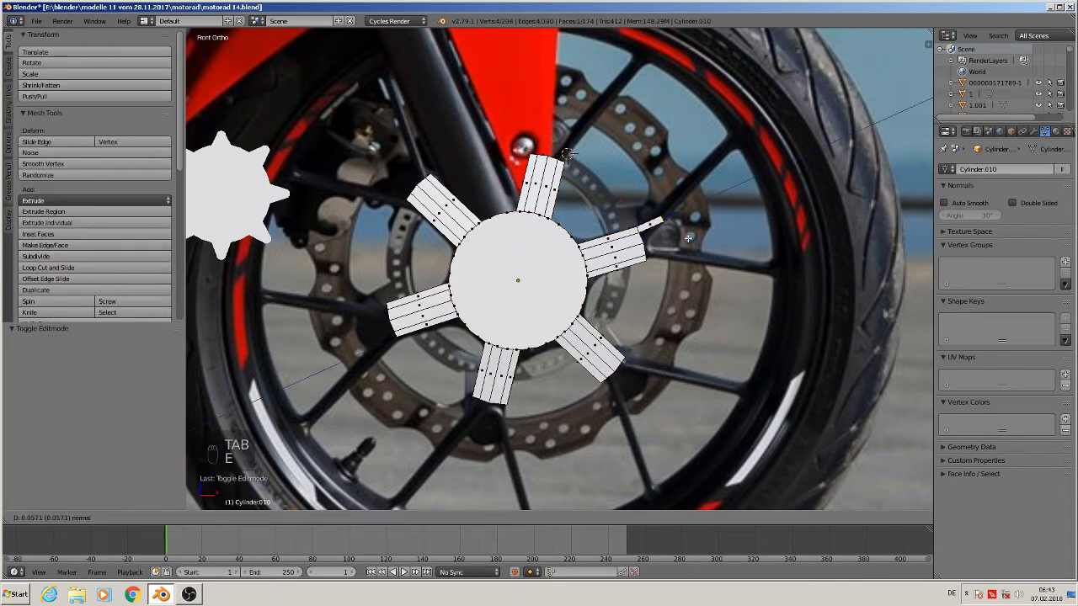
left_click(785, 160)
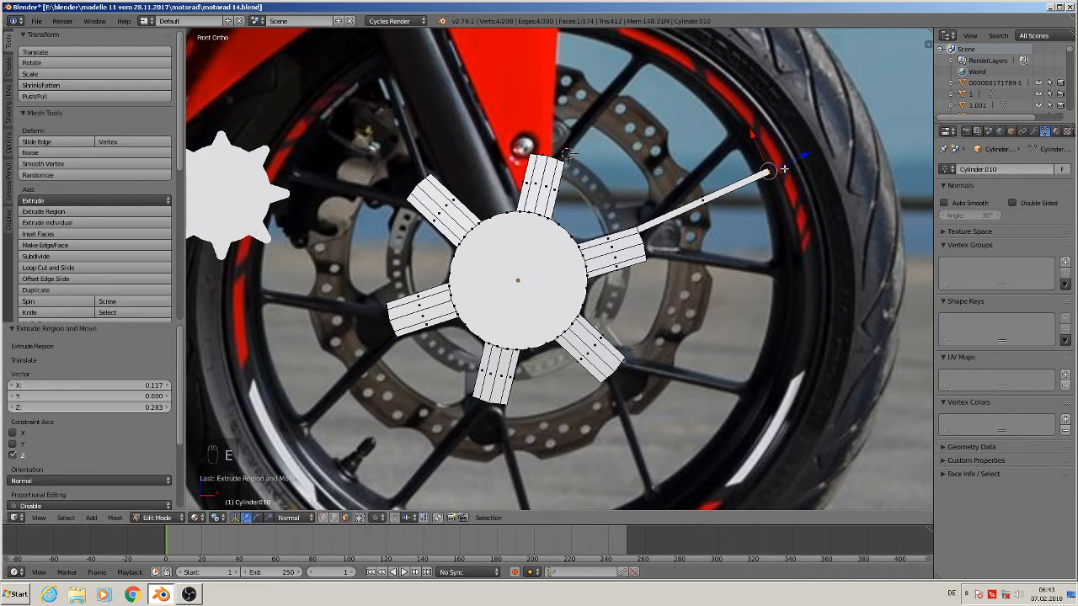
key("e")
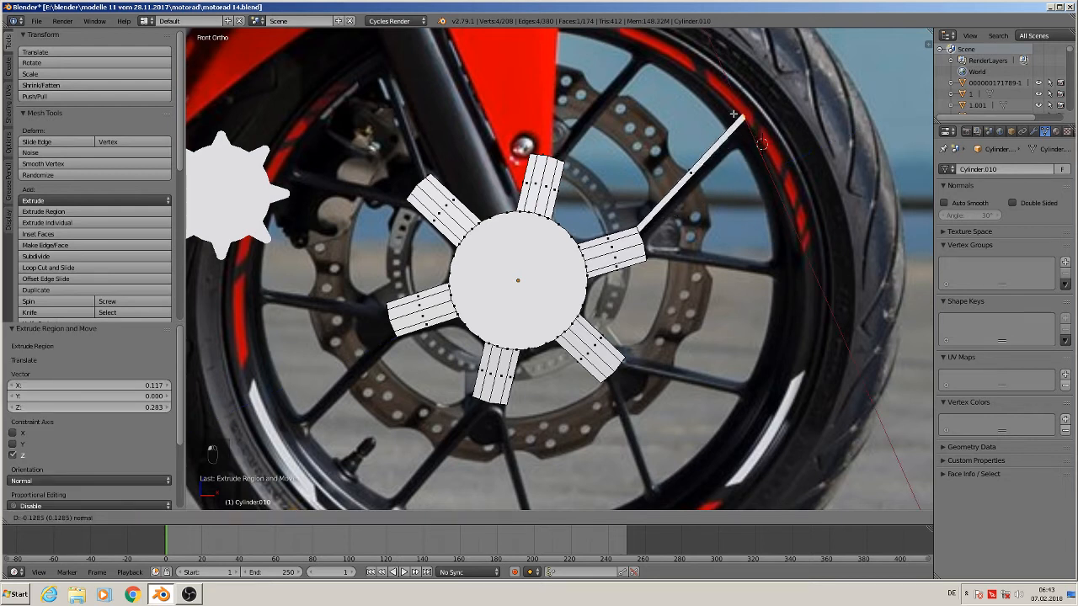
left_click(736, 120)
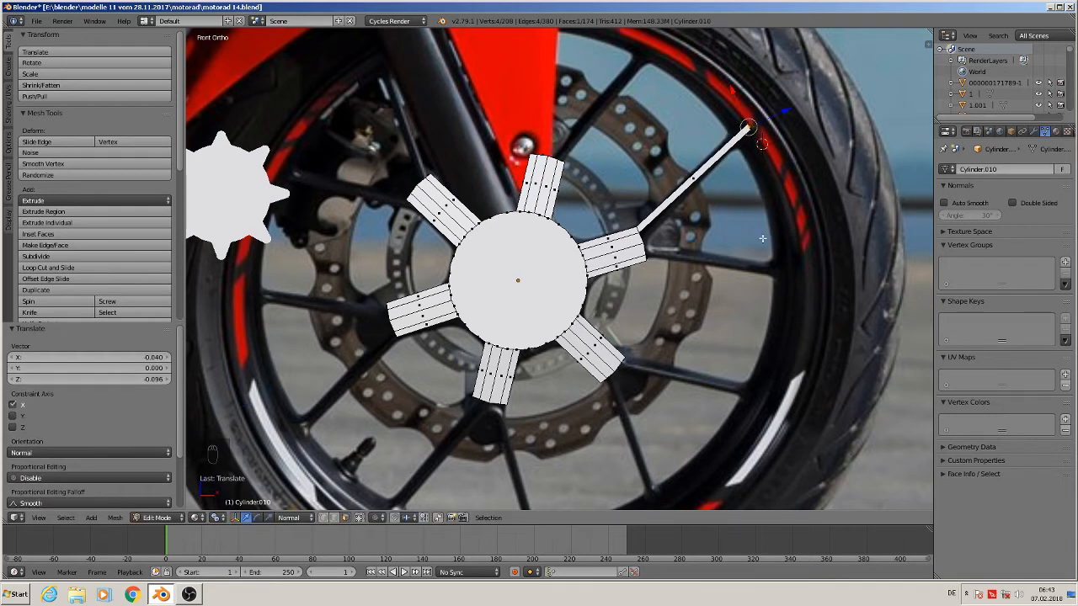
Extrude the right stub's lower end face by about (0.037, 0, 0.284) and lower the spoke's tip onto the photographed spoke
right_click(649, 254)
key("e")
left_click(805, 272)
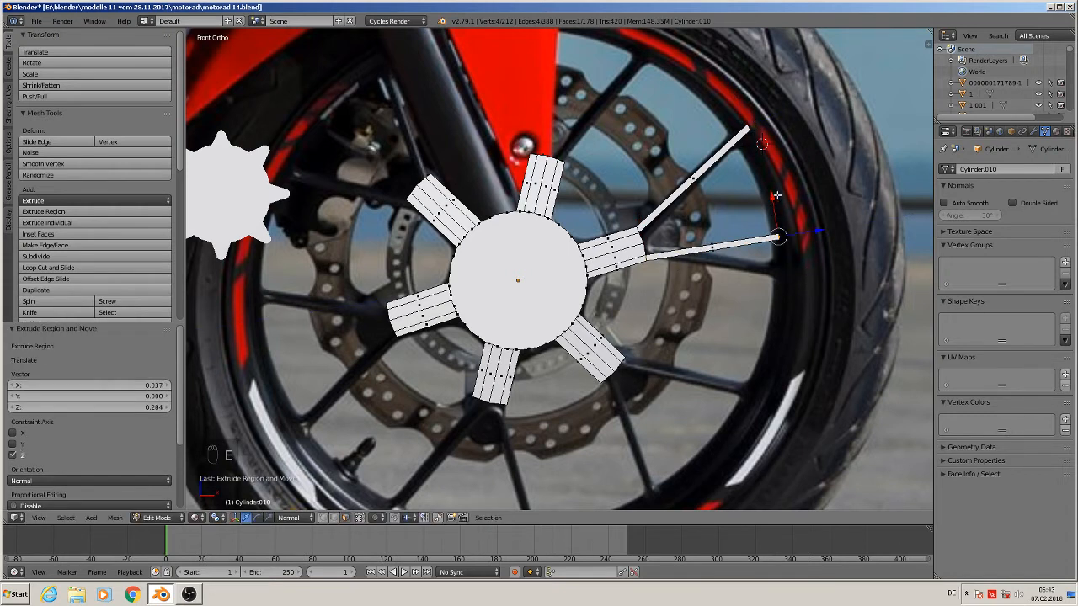
left_click_drag(776, 197, 768, 294)
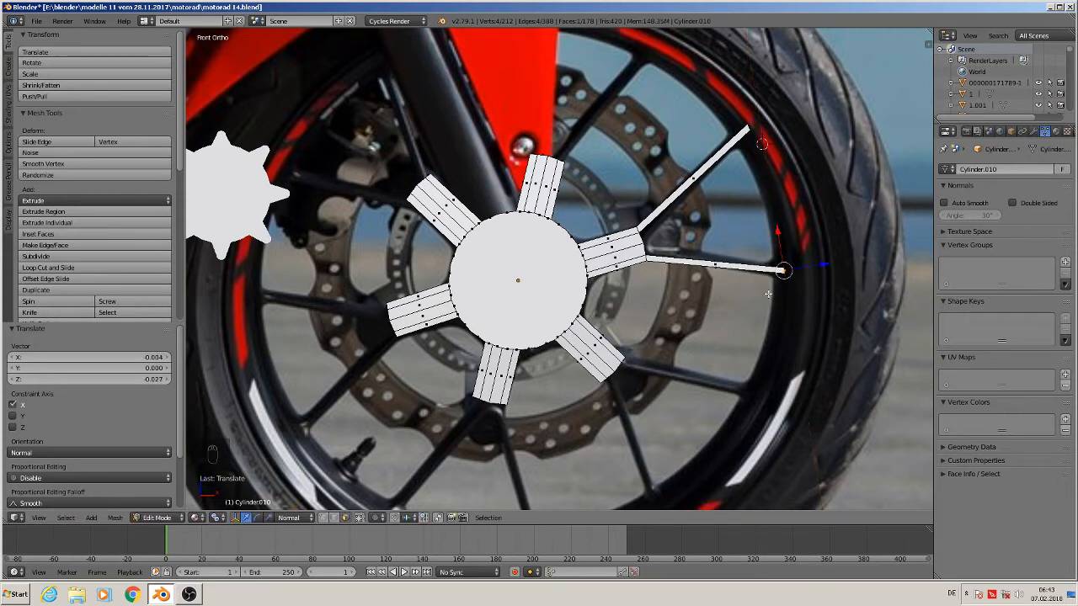
Extrude the lower-right stub's upper end face by about (-0.164, 0, 0.214), and shift the spoke's tip by about (0.065, 0, -0.084)
right_click(623, 359)
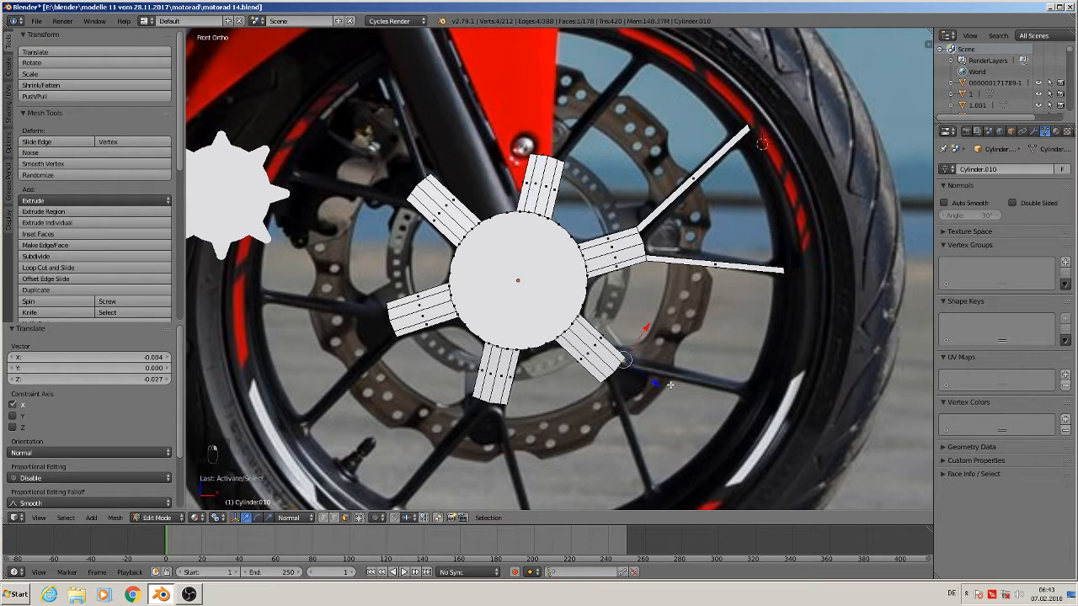
key("e")
left_click(749, 402)
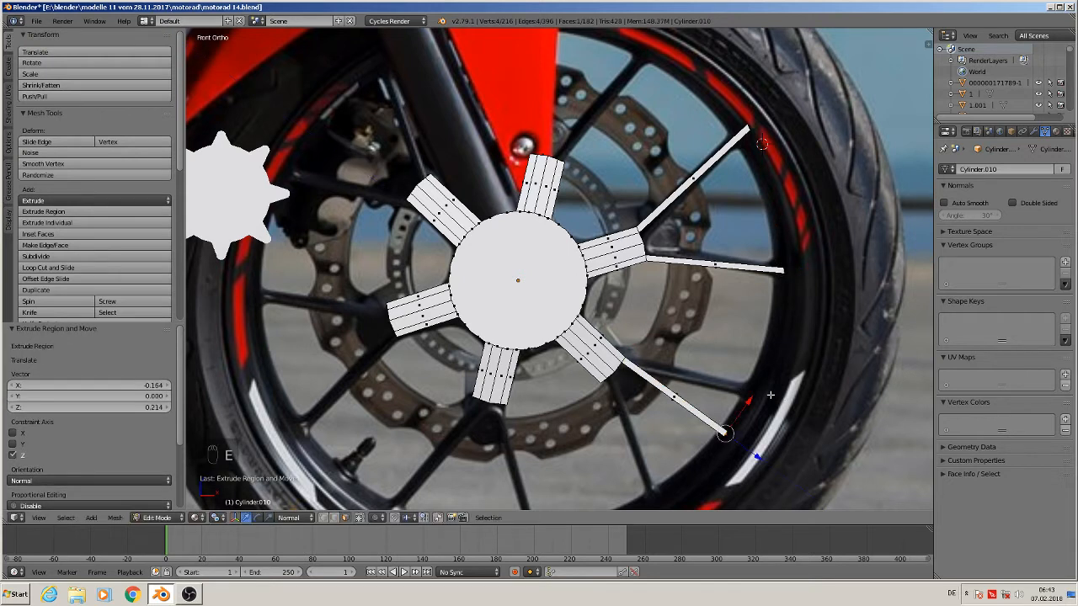
left_click_drag(750, 403, 782, 305)
Extrude the lower-right stub's lower end face by about (-0.216, 0, 0.166), and shift the spoke's tip by about (-0.060, 0, 0.046)
middle_click_drag(748, 381, 785, 211, "shift")
right_click(663, 183)
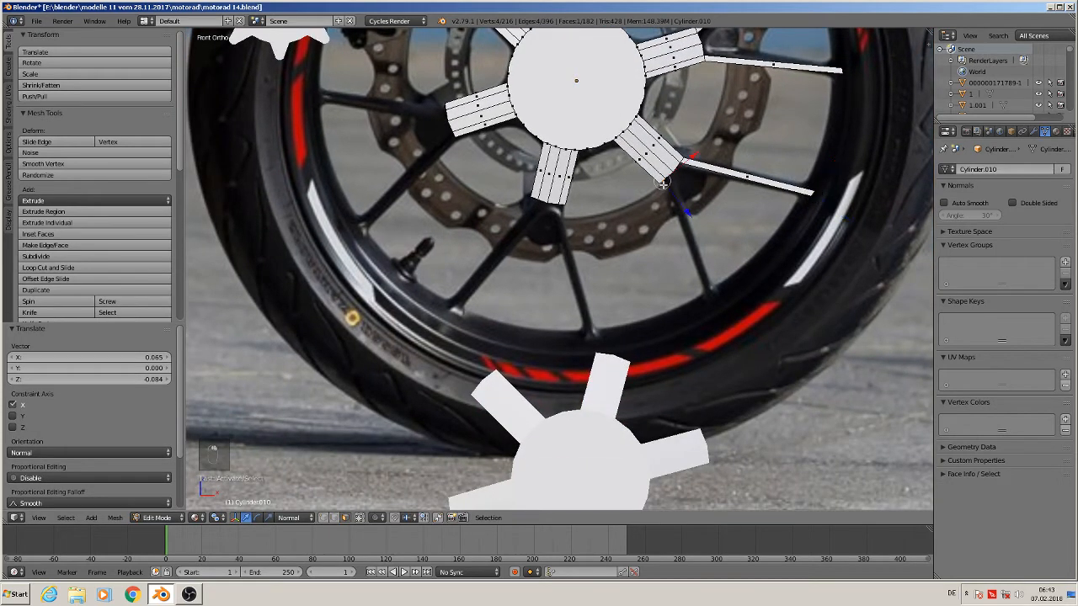
key("e")
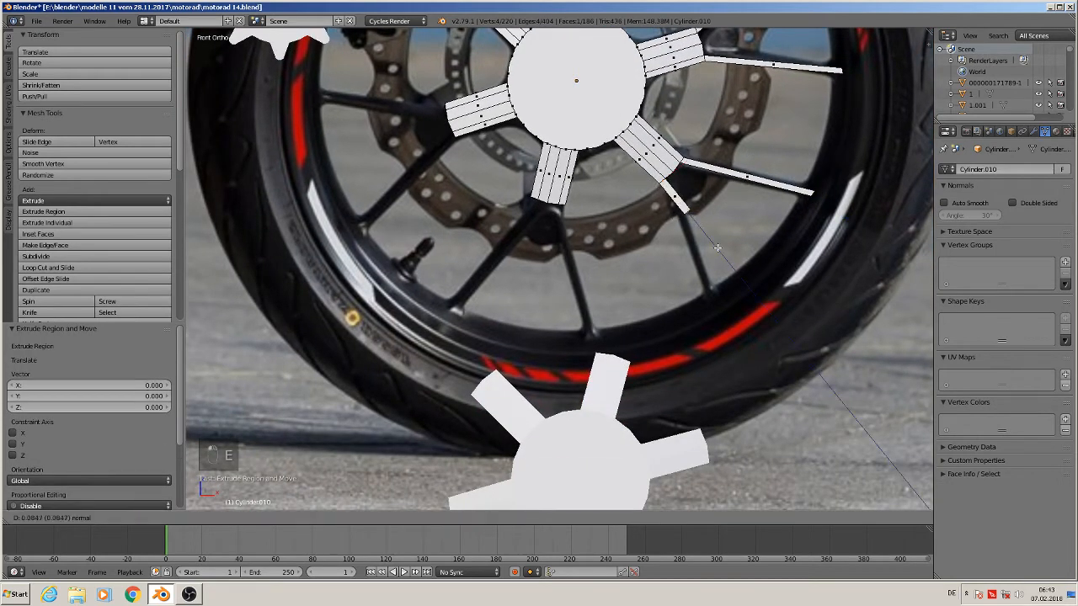
left_click(765, 349)
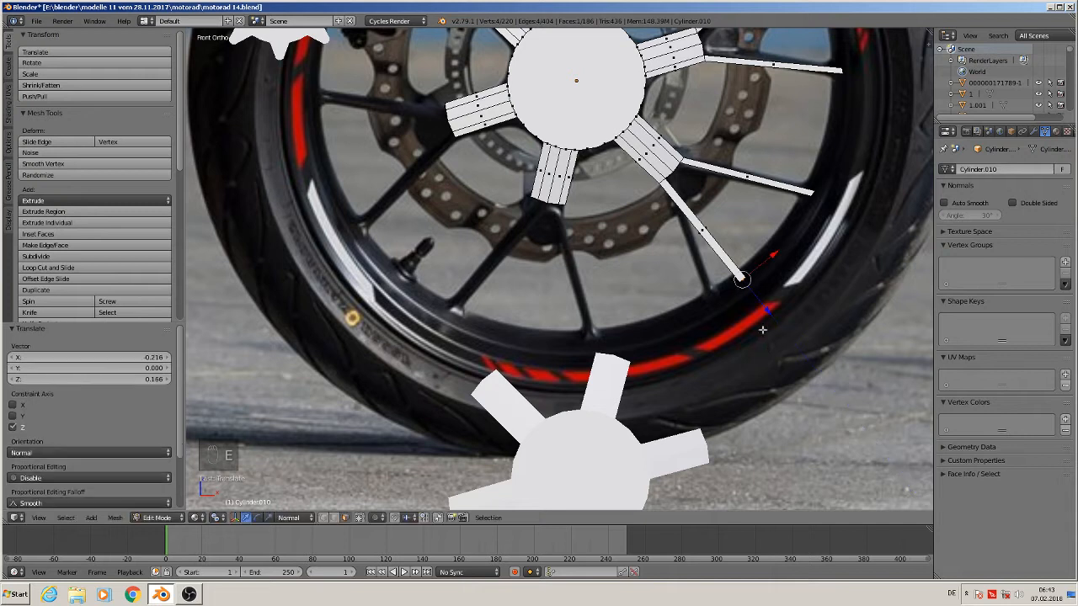
left_click_drag(751, 254, 734, 295)
Extrude the bottom stub's right end face into a spoke, lengthen it toward the rim, and shift its tip by about (0.096, 0, 0.013)
right_click(561, 208)
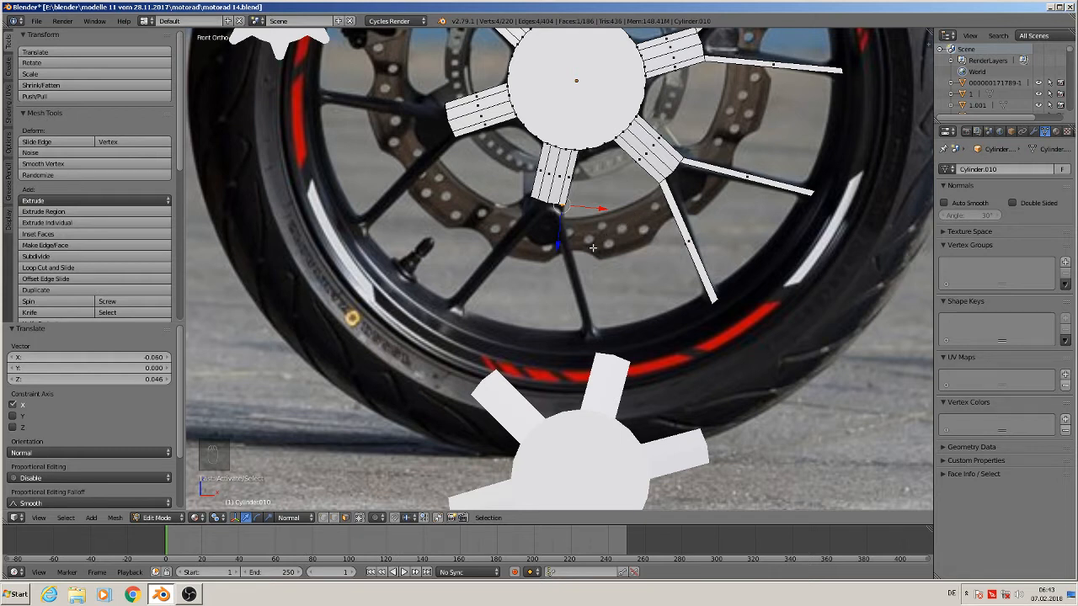
key("e")
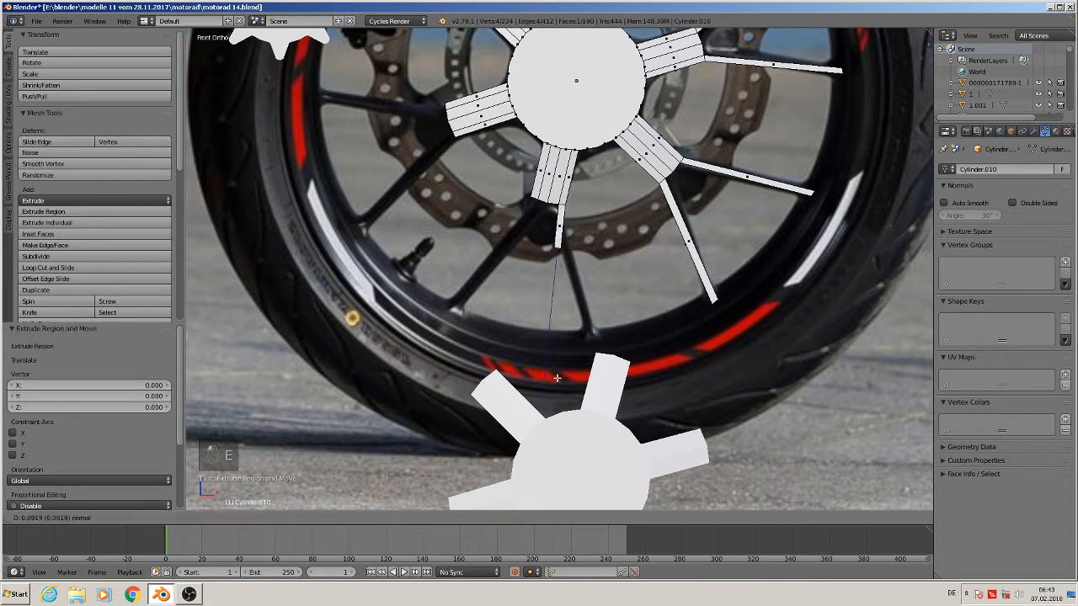
left_click(549, 509)
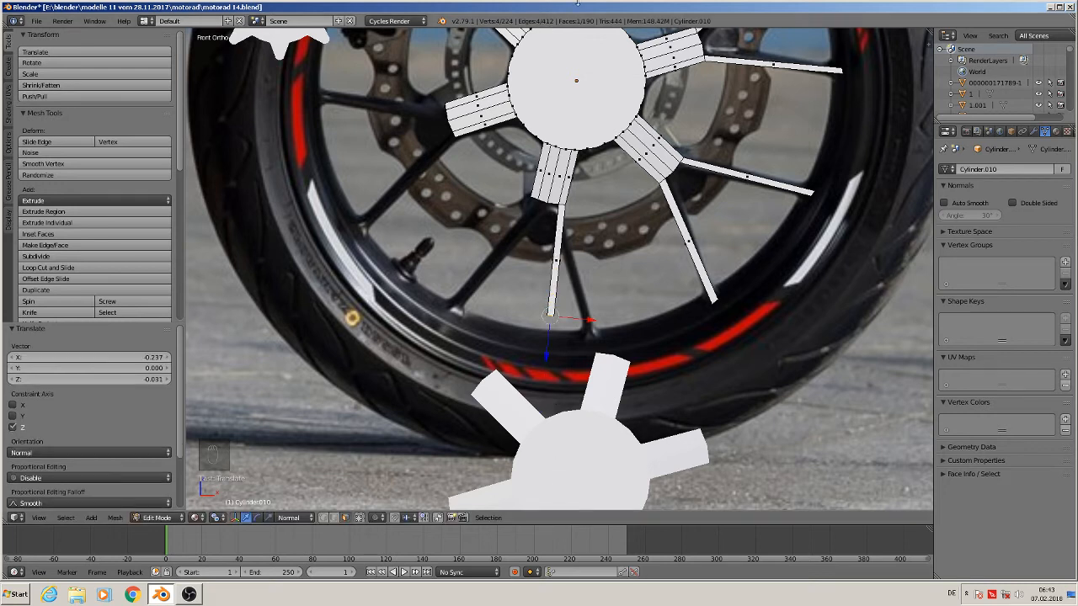
key("e")
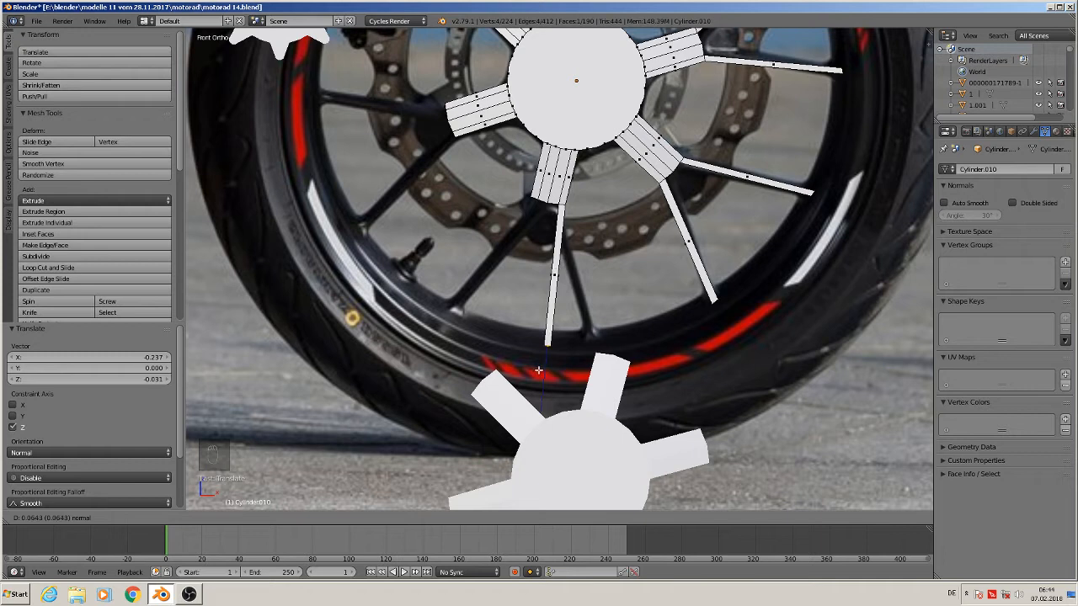
left_click(539, 354)
left_click_drag(582, 349, 626, 333)
Extrude the bottom stub's left end face by about (-0.255, 0, -0.106) and move the spoke's tip onto the photographed spoke at the rim
right_click(539, 202)
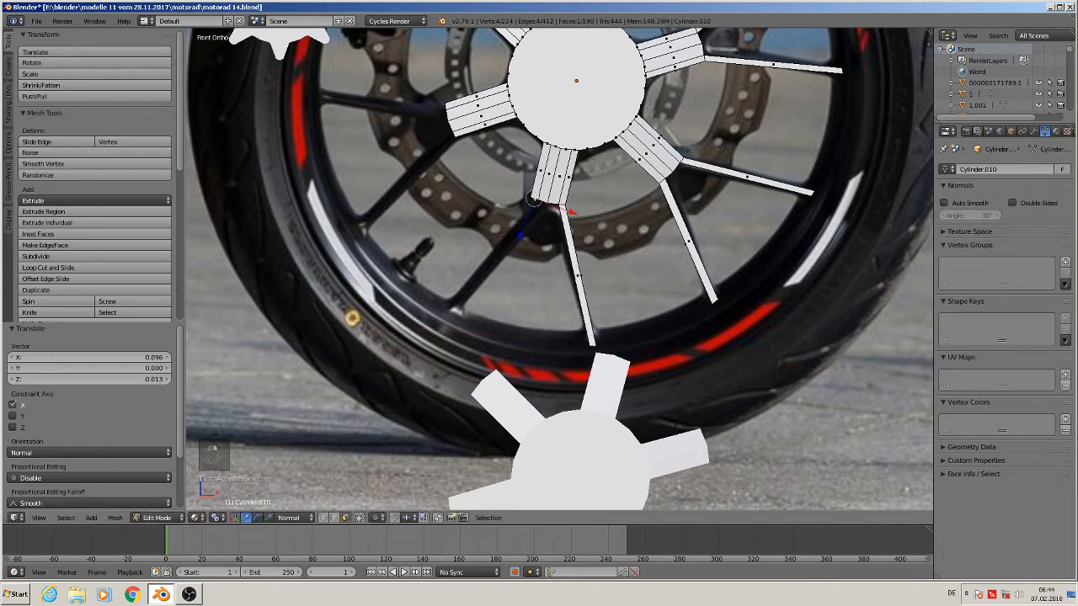
key("e")
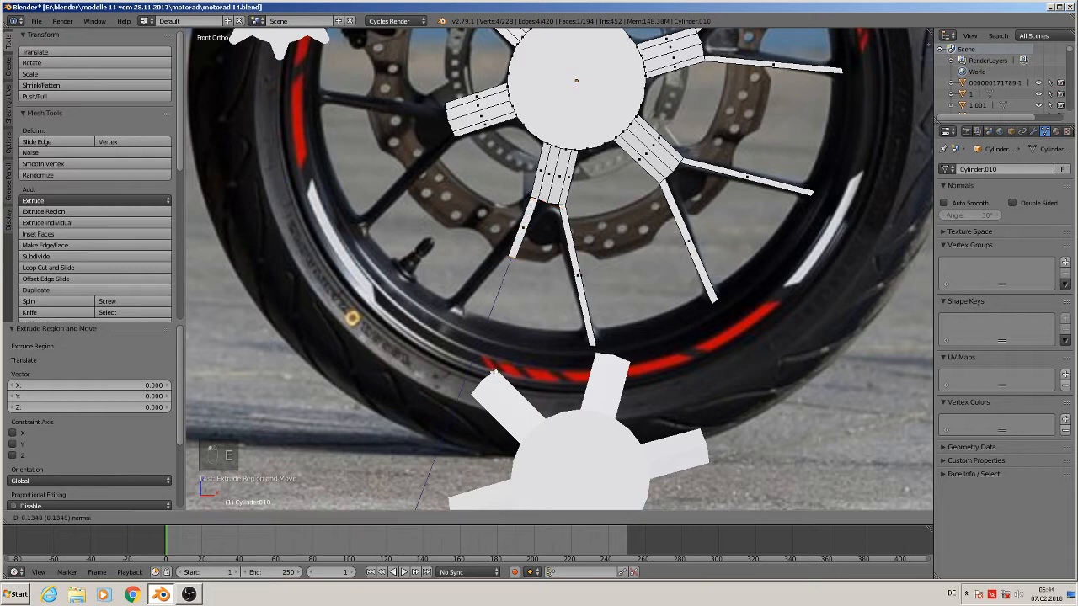
left_click(469, 408)
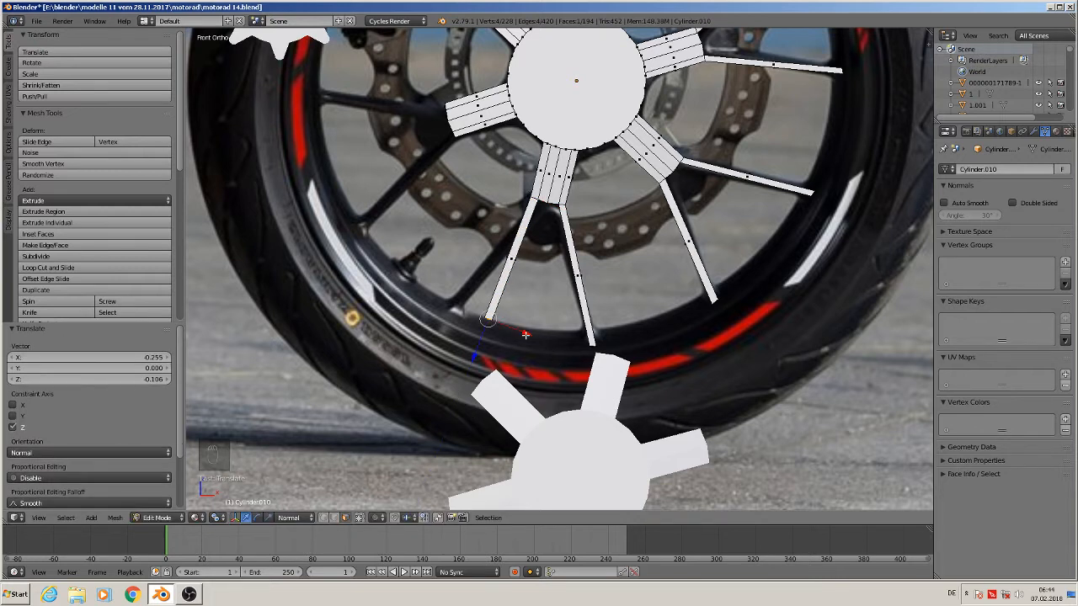
left_click_drag(527, 335, 456, 234)
left_click(489, 345)
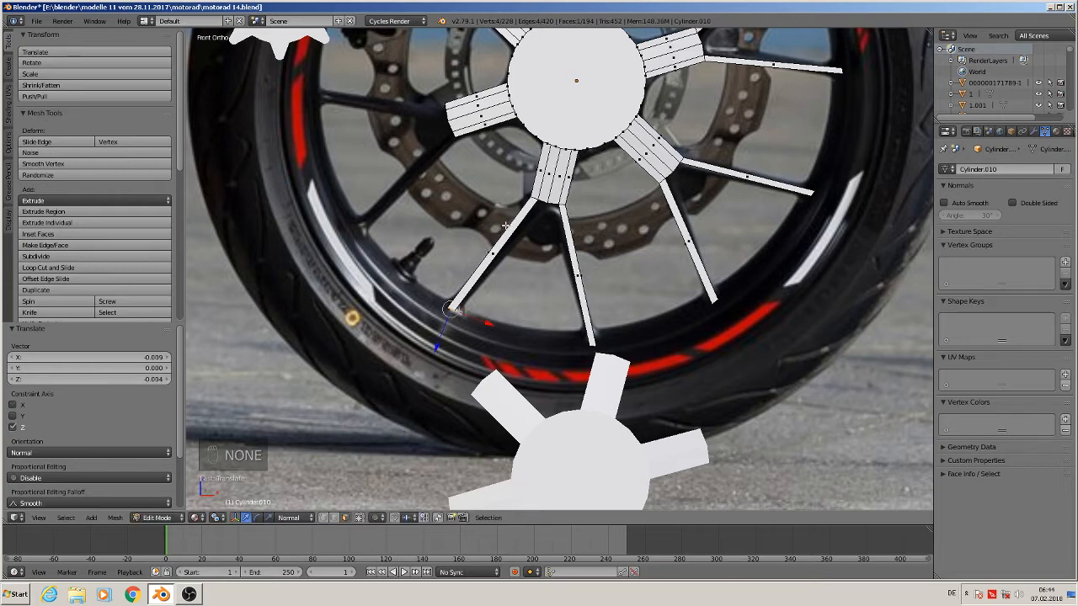
Extrude the left stub's lower end face by about (-0.108, 0, -0.262), and shift the spoke's tip by about (0.038, 0, 0.093)
key("Tab")
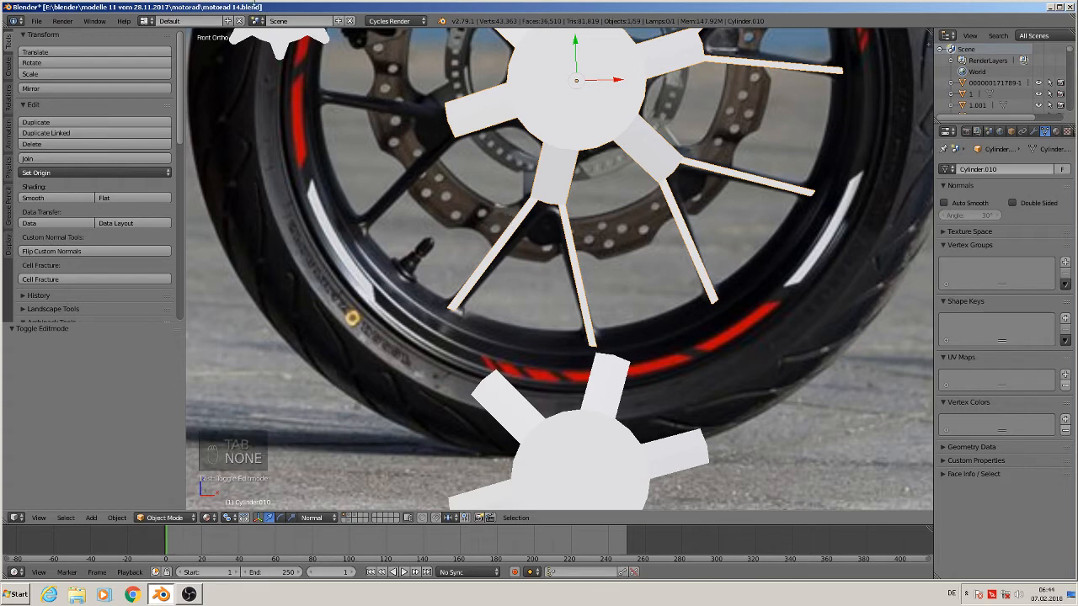
middle_click_drag(545, 171, 648, 292, "shift")
key("Tab")
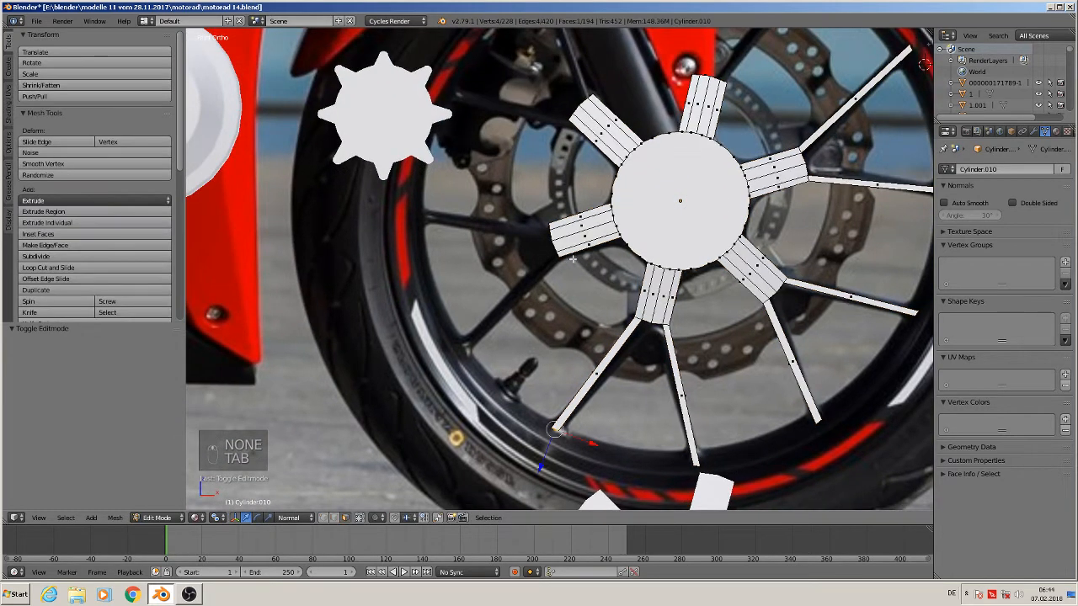
right_click(559, 256)
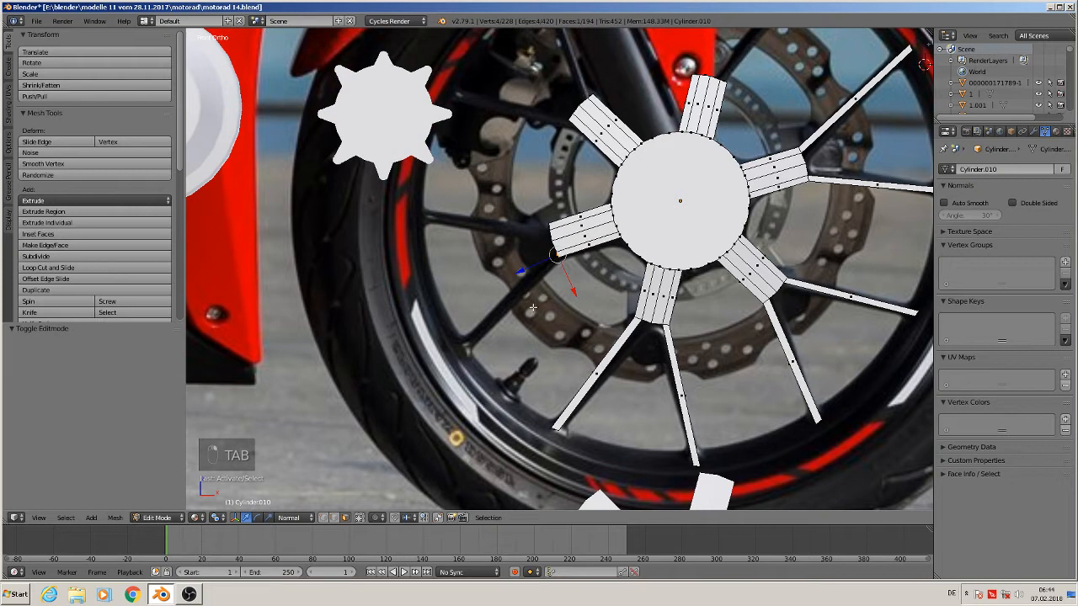
key("e")
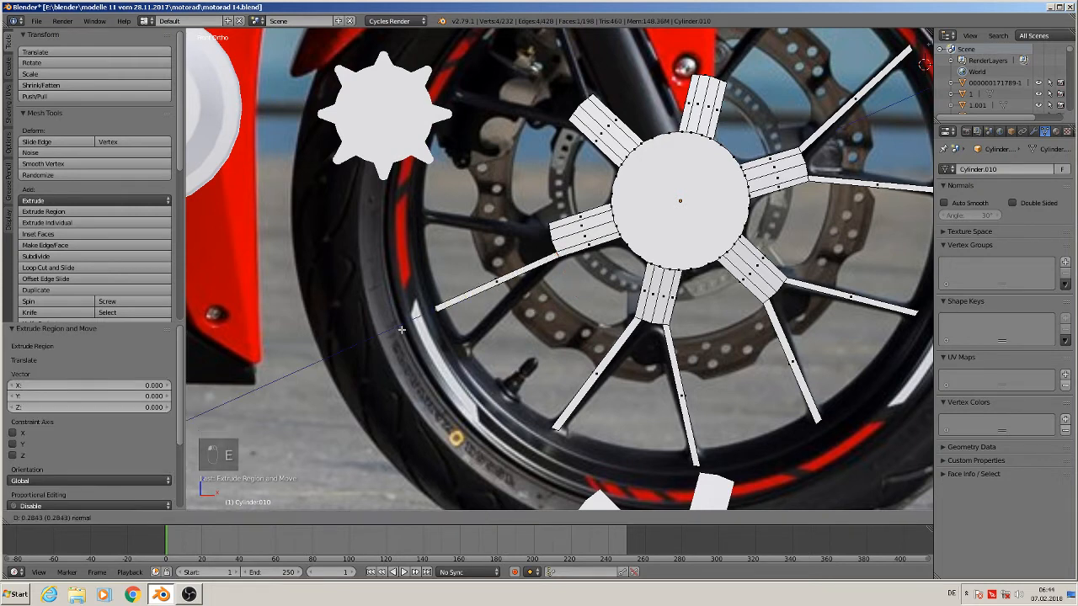
left_click(402, 331)
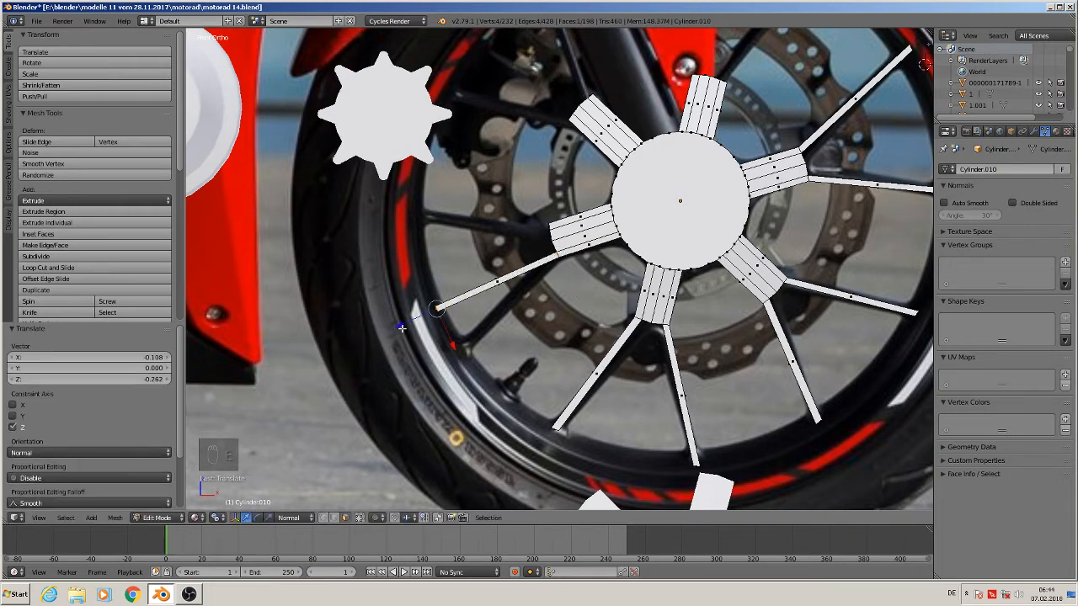
key("g")
key("x")
left_click(470, 344)
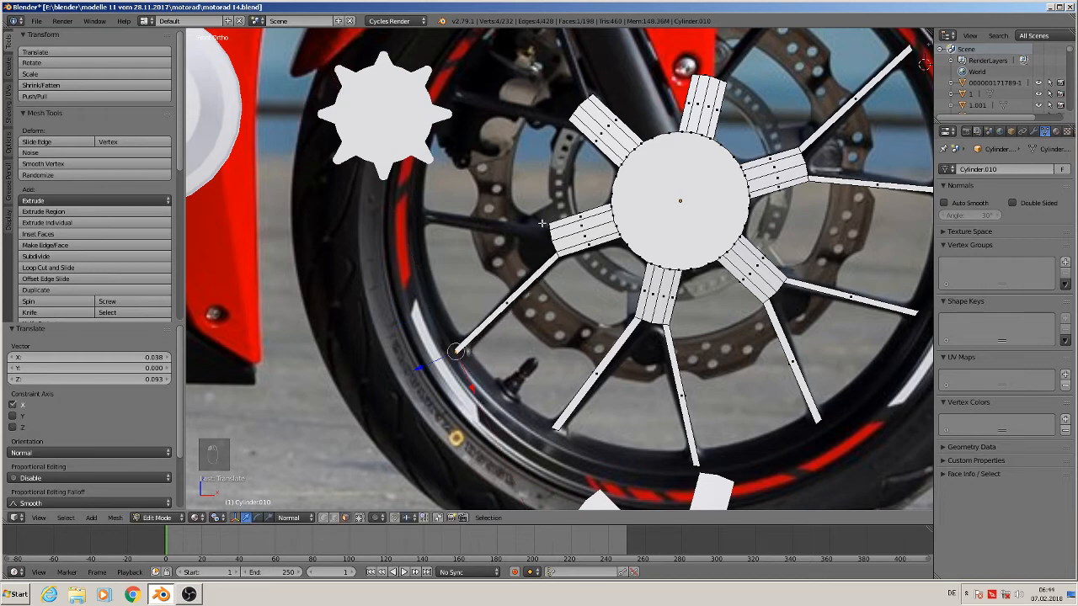
Extrude the left stub's upper end face by about (-0.037, 0, -0.278), and shift the spoke's tip by about (-0.011, 0, -0.082)
key("e")
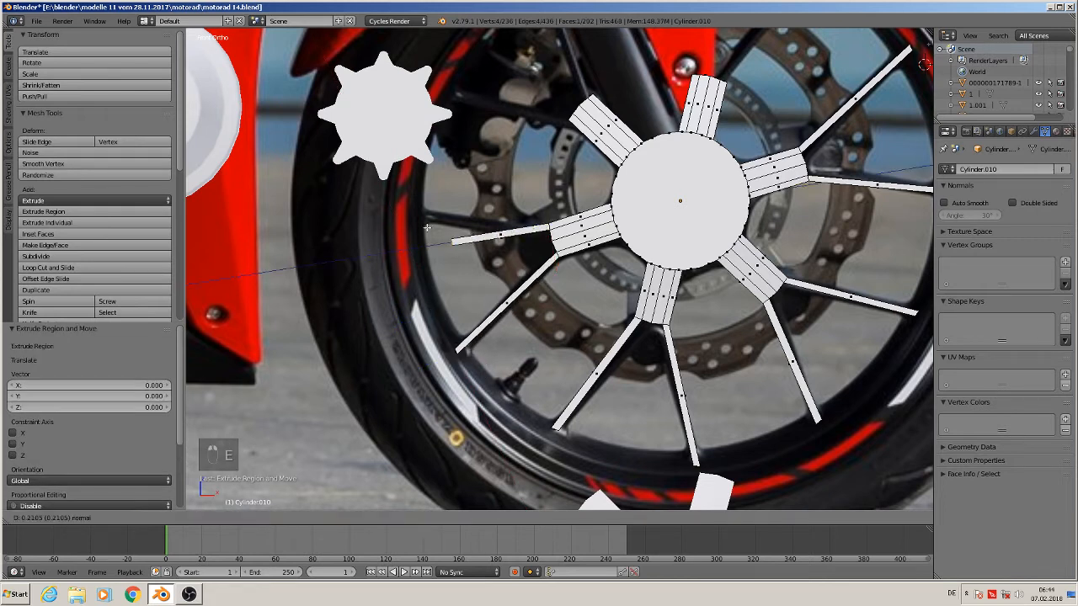
left_click(417, 238)
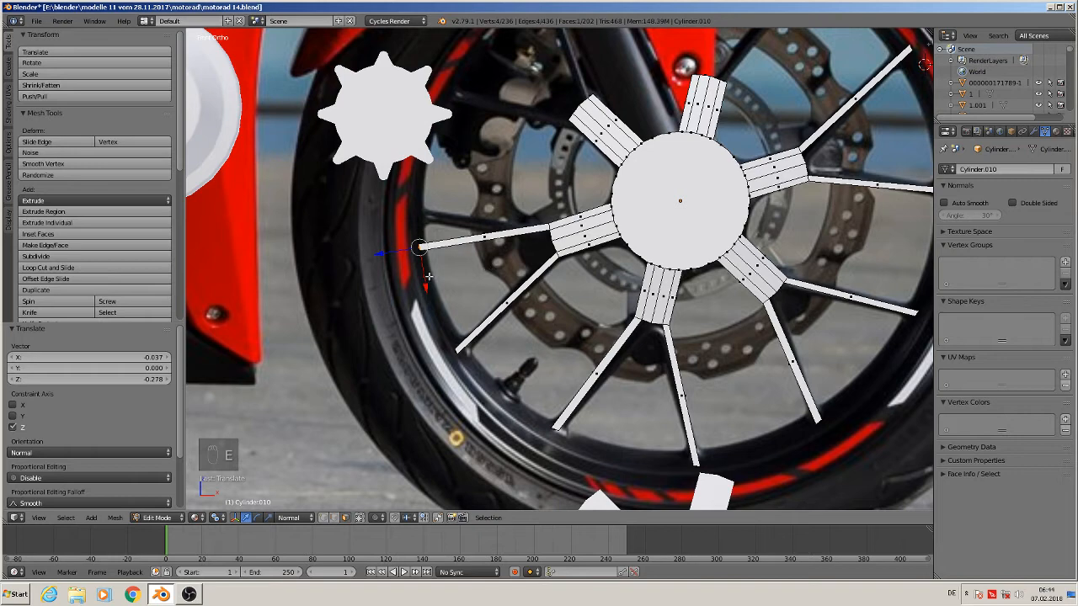
mouse_move(426, 288)
left_mouse_down()
mouse_move(416, 264)
mouse_move(419, 285)
left_mouse_up()
middle_click_drag(566, 140, 556, 250, "shift")
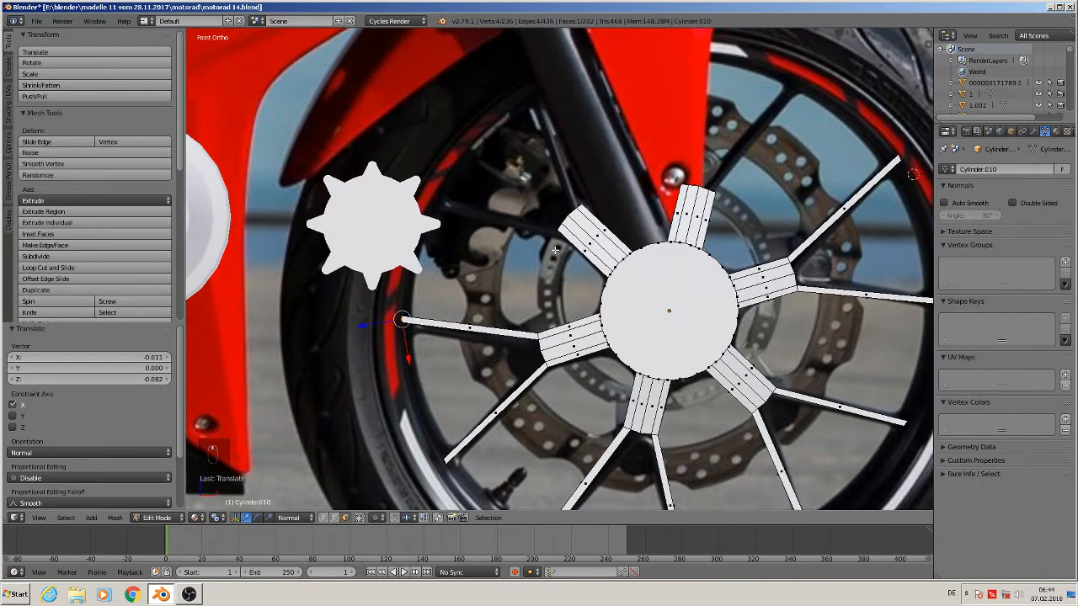
Extrude the upper-left stub's lower end face by about (0.166, 0, -0.216), and shift the spoke's tip by about (-0.082, 0, 0.106)
right_click(554, 234)
key("e")
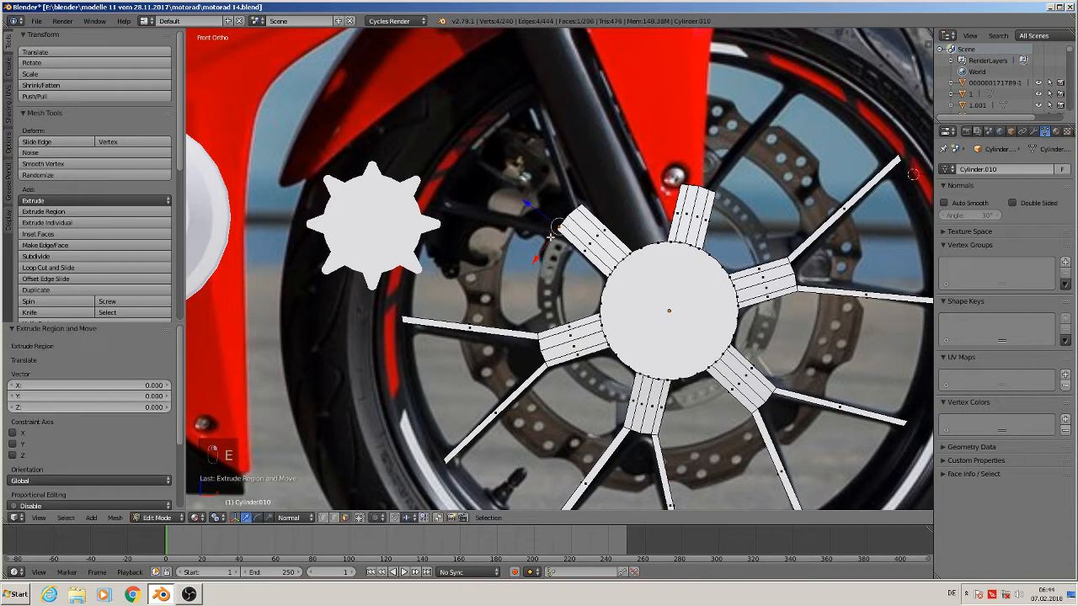
key("g")
key("z")
key("z")
left_click(442, 162)
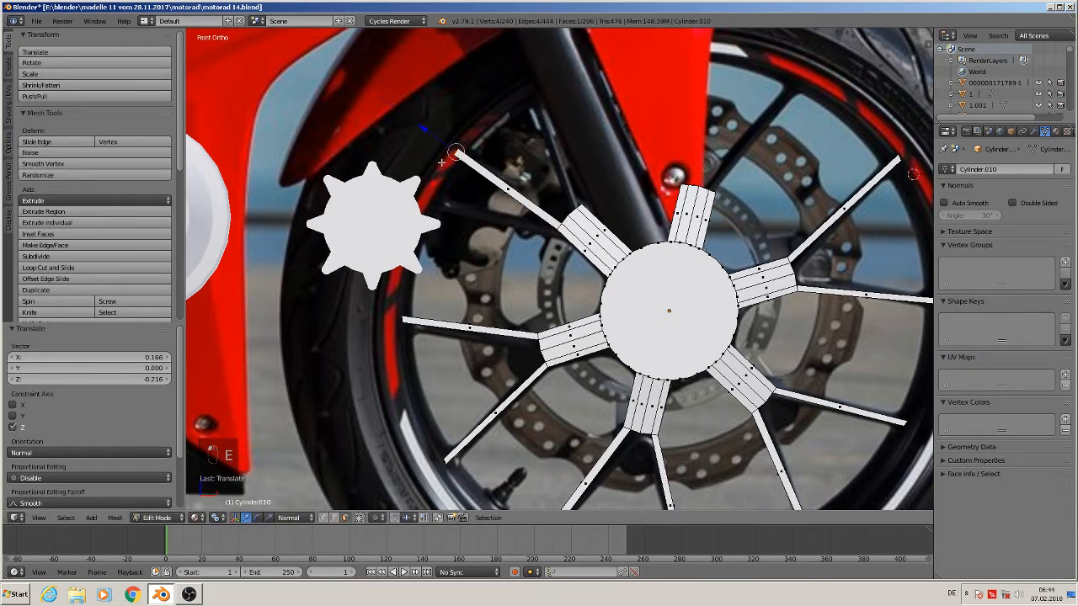
left_click_drag(432, 186, 395, 236)
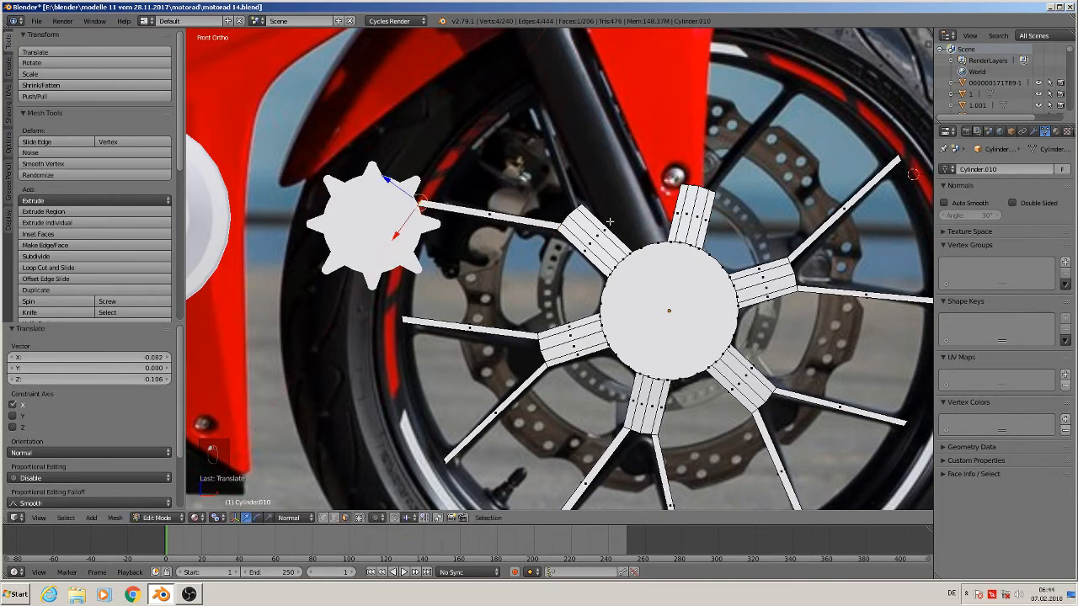
Extrude the upper-left stub's upper end face by about (0.208, 0, -0.160), and shift the spoke's tip by about (0.065, 0, -0.050)
right_click(580, 206)
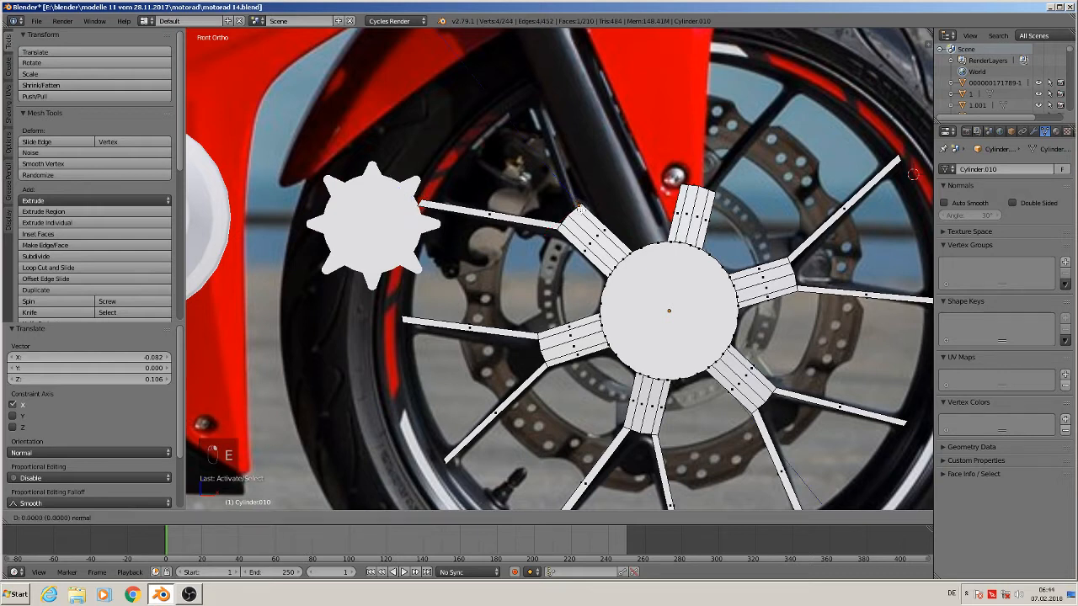
key("e")
left_click(480, 70)
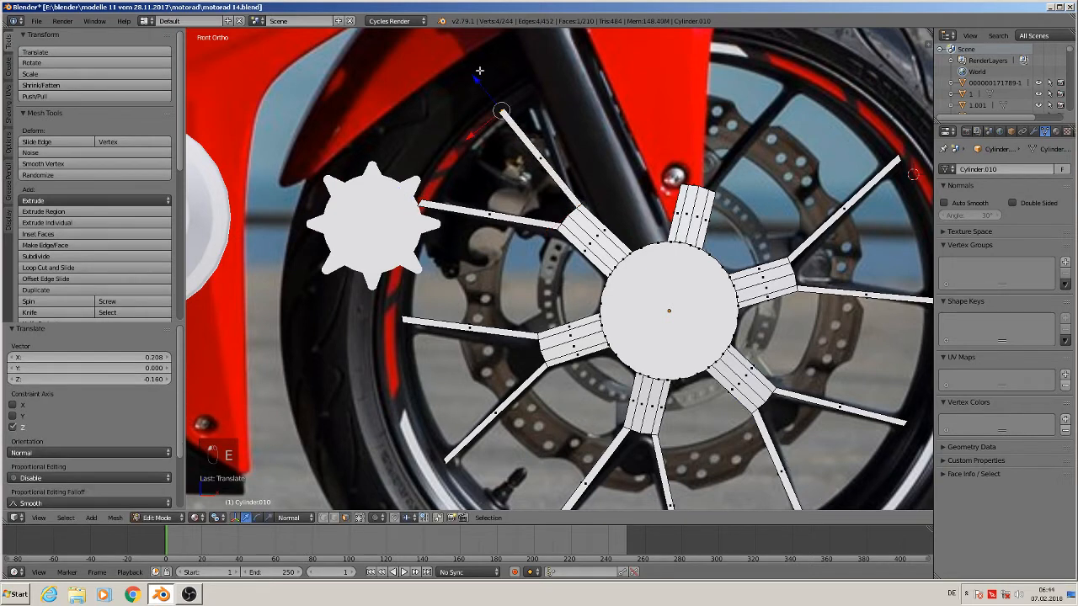
left_click_drag(469, 139, 535, 150)
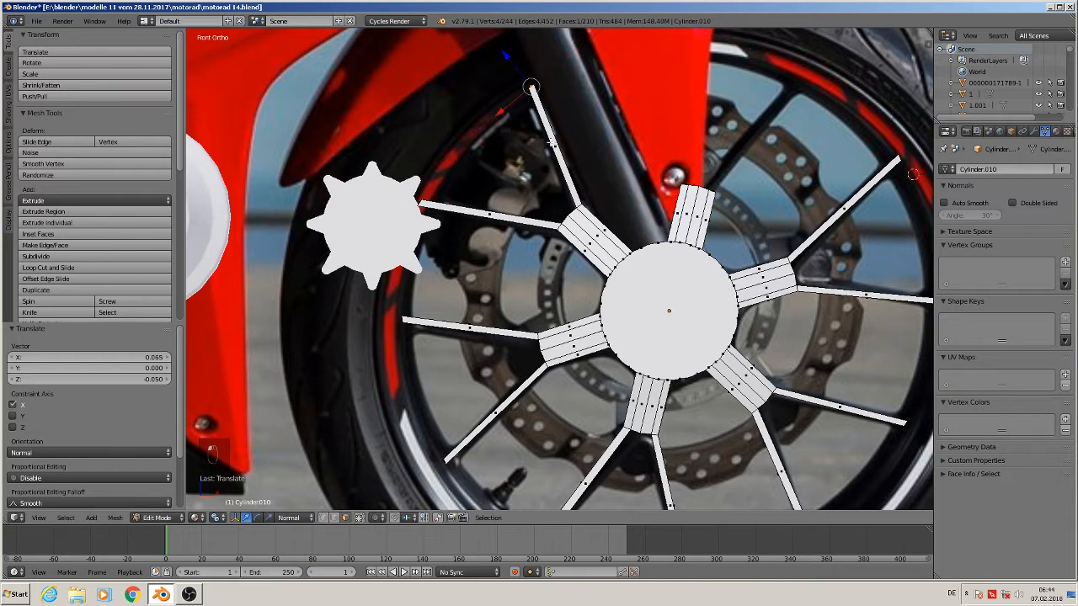
Extrude the top stub's right end face by about (0.272, 0, 0.113), and shift the spoke's tip by about (0.112, 0, 0.046)
right_click(713, 192)
key("e")
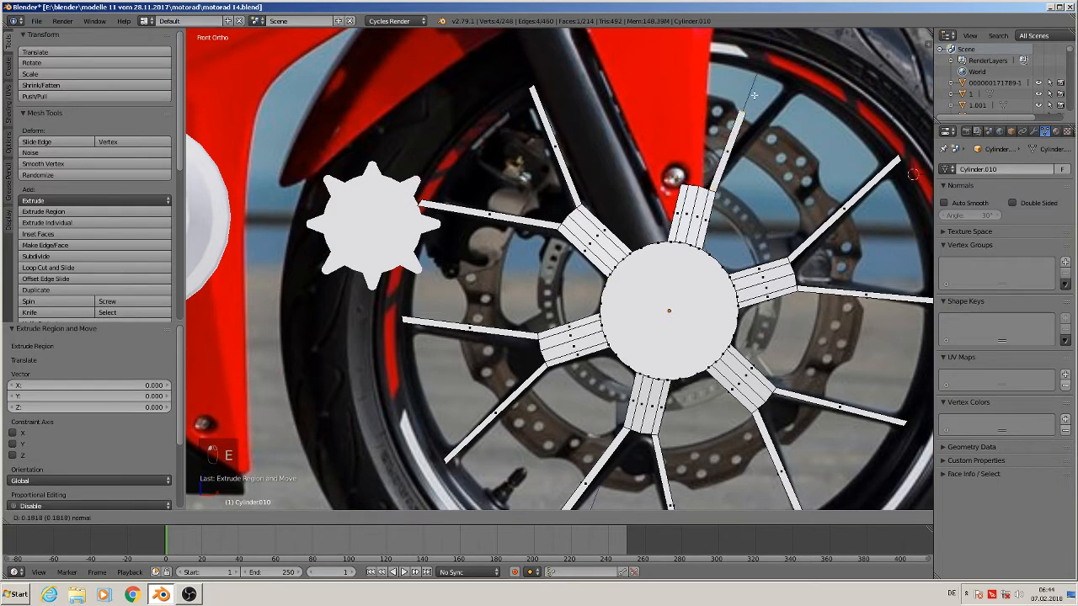
left_click(769, 53)
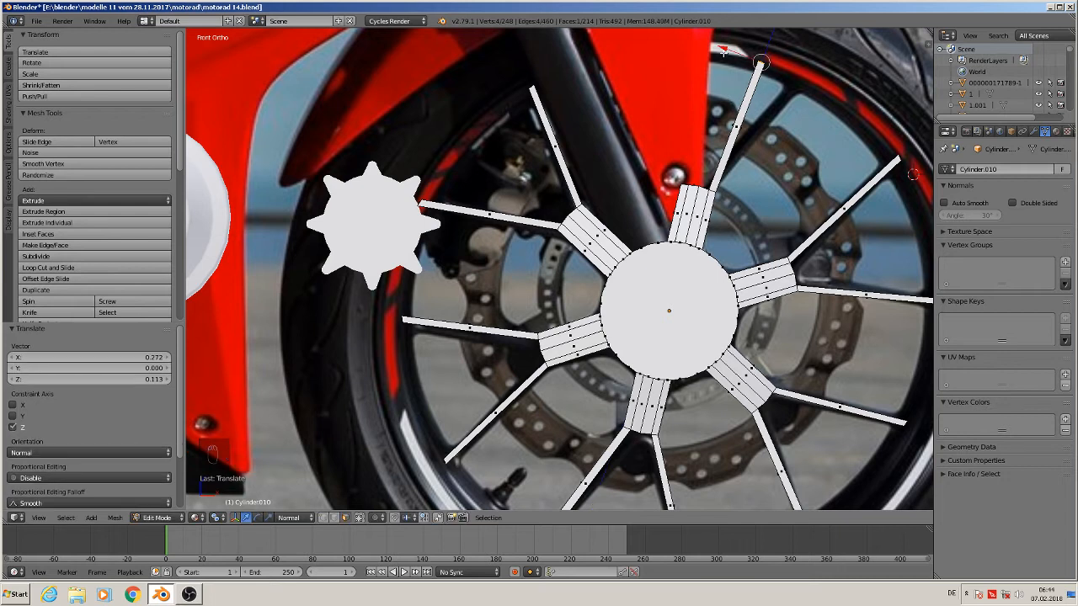
left_click_drag(724, 53, 776, 88)
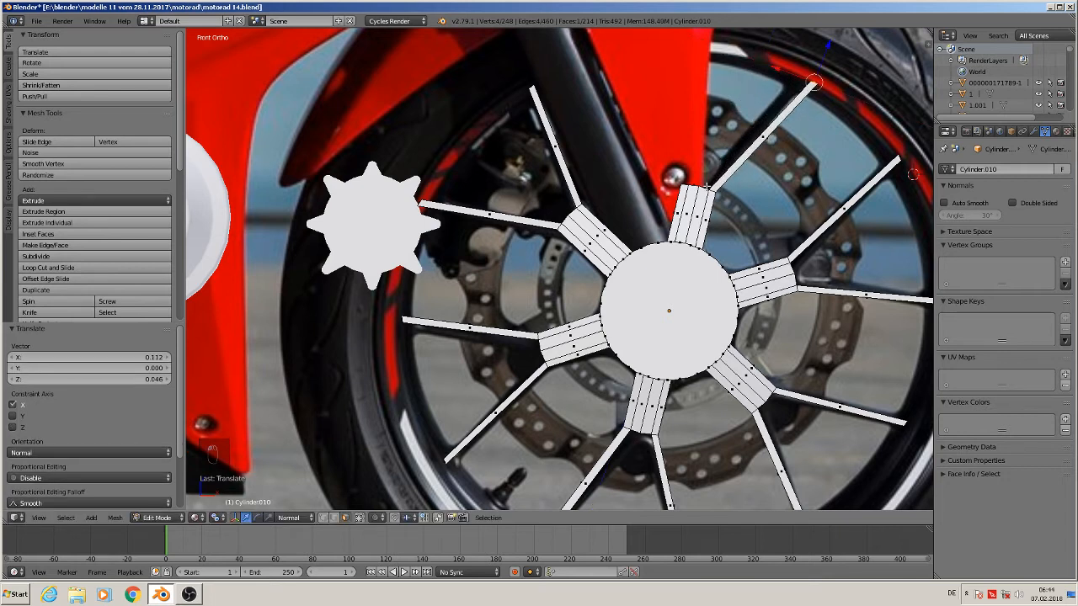
Extrude the top stub's left end face into a spoke by about (0.219, 0, 0.029), and lengthen it by about (0.064, 0, 0.008)
right_click(686, 183)
key("e")
right_click(686, 176)
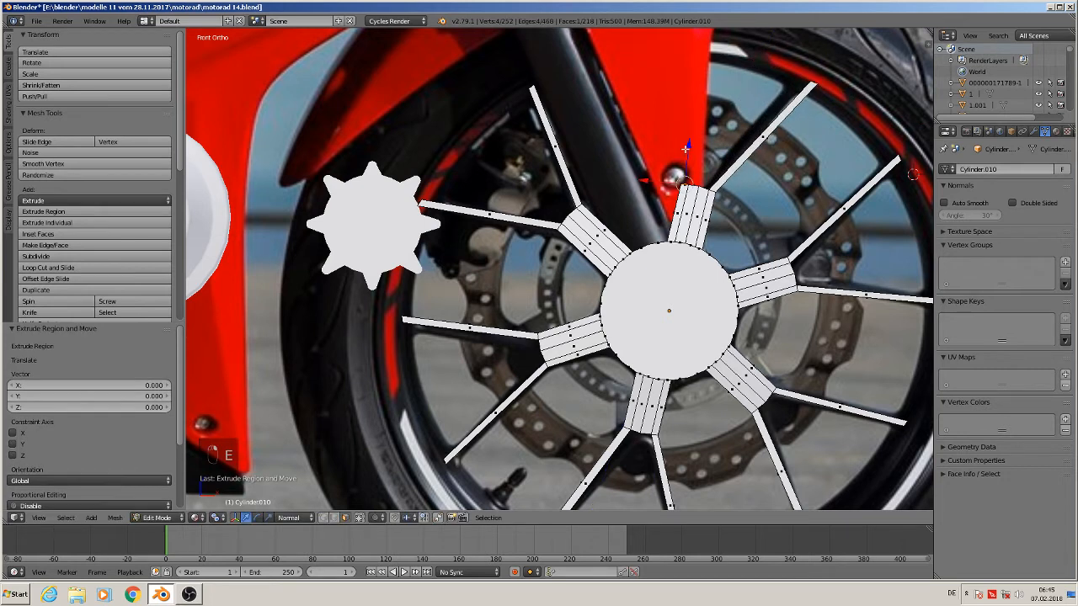
left_click_drag(687, 146, 700, 47)
mouse_move(699, 500)
left_mouse_down()
mouse_move(697, 73)
mouse_move(700, 489)
left_mouse_up()
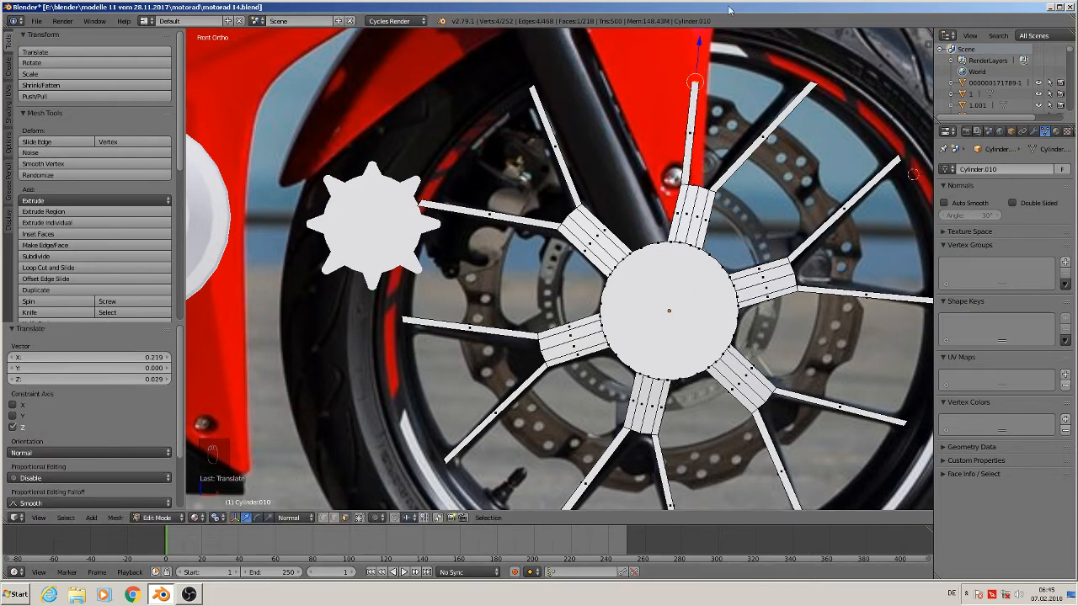
mouse_move(701, 49)
left_mouse_down()
mouse_move(702, 30)
mouse_move(699, 50)
left_mouse_up()
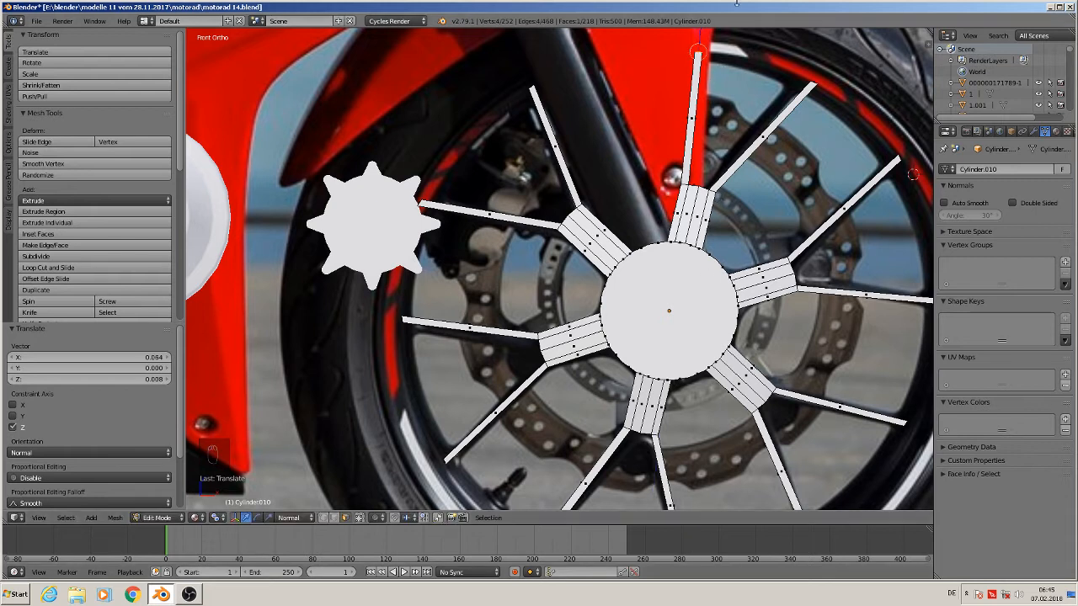
Move the outer end of the hub's upper spoke about 0.13 units leftward and leave Edit Mode
left_click_drag(682, 48, 621, 56)
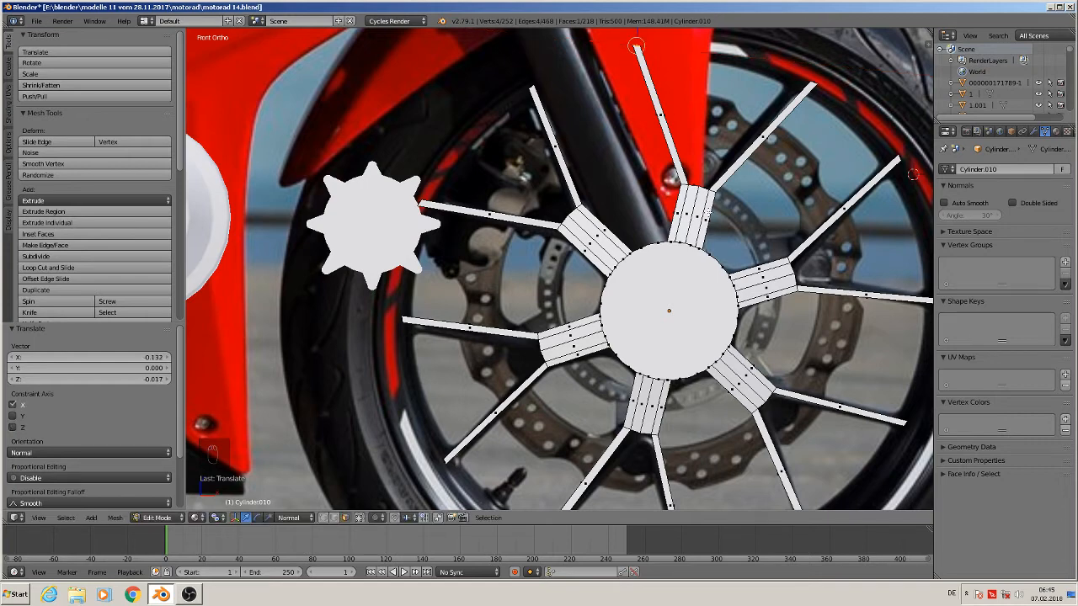
scroll(719, 264, "down", 6)
key("Tab")
scroll(742, 333, "up", 2)
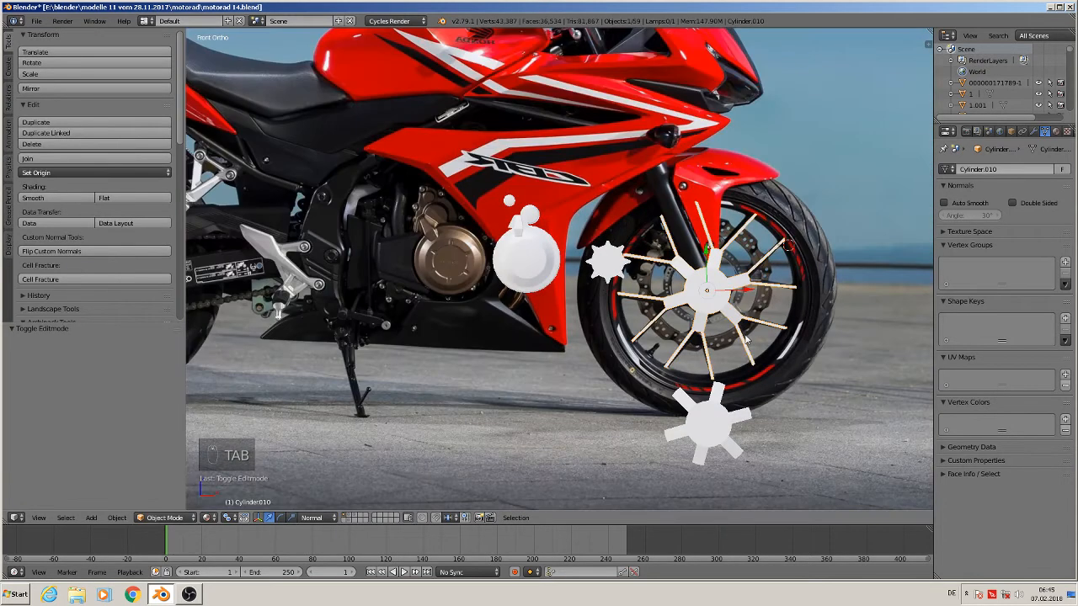
Move the spoked hub object about 1.54 units along X, clear of the front wheel in the reference photo
middle_click_drag(745, 336, 376, 228, "shift")
left_click_drag(410, 234, 650, 270)
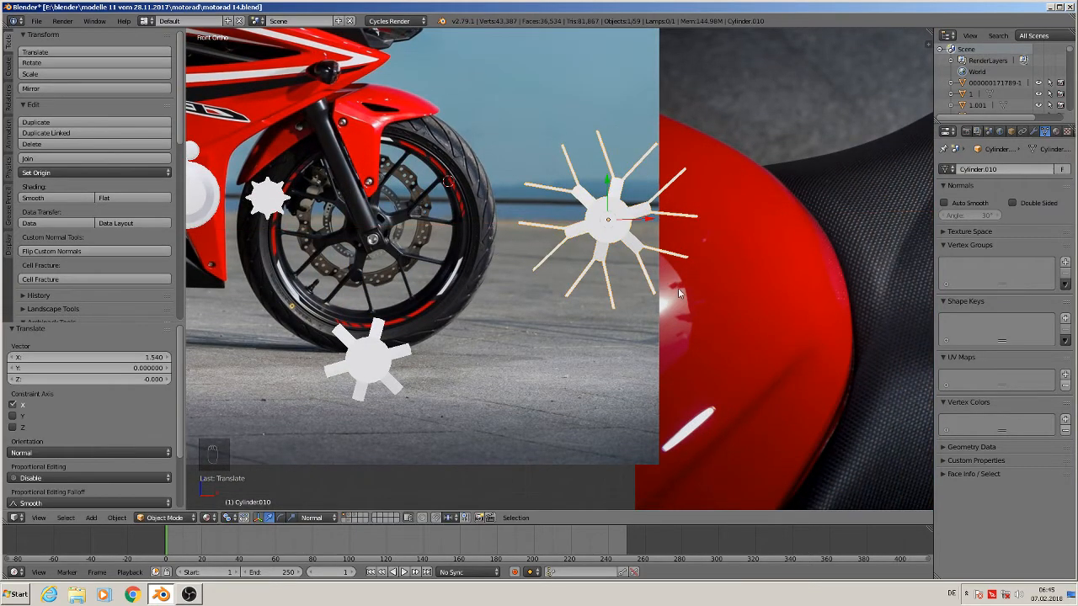
scroll(663, 236, "up", 2)
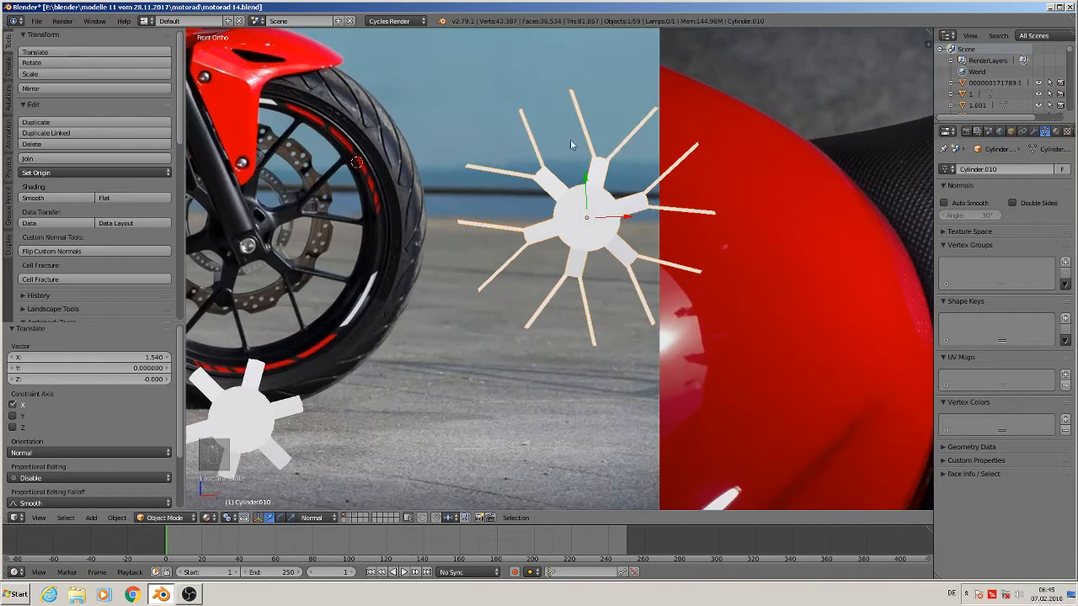
scroll(741, 263, "up", 1)
scroll(741, 262, "up", 3)
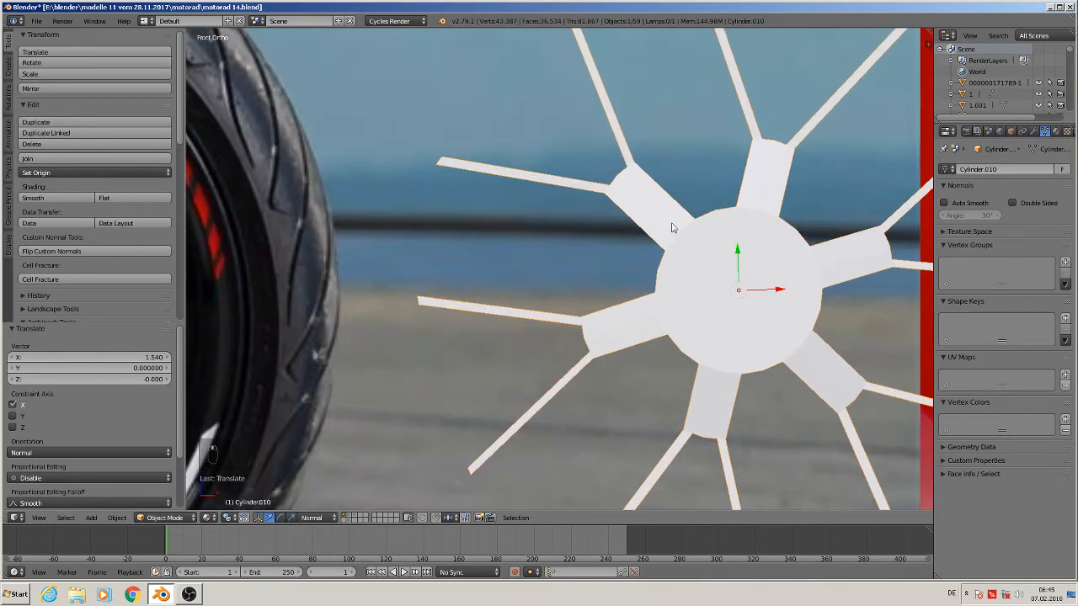
Open the spoked hub's mesh for editing and switch to vertex selection
key("Tab")
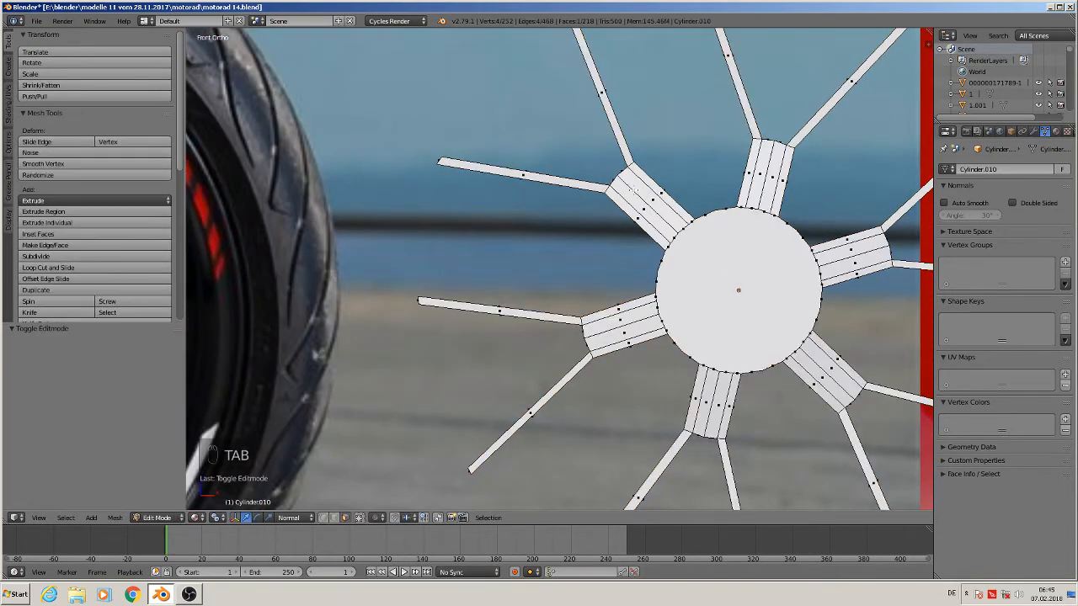
scroll(605, 343, "up", 3)
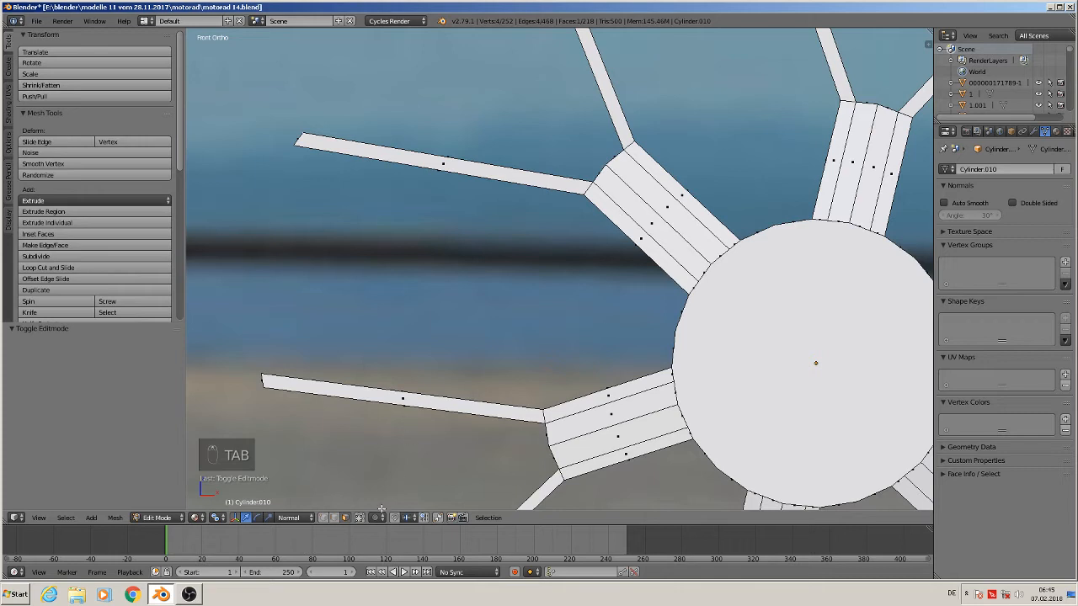
left_click(334, 517)
key("x")
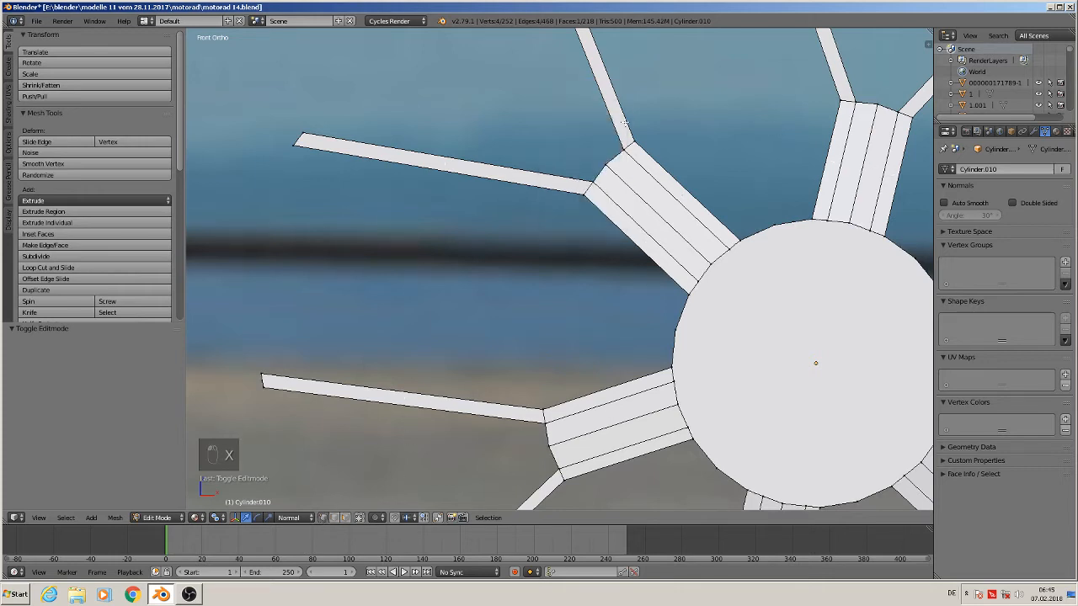
Circle-select the middle vertices at the outer ends of the hub's upper-left and upper arms
key("c")
scroll(615, 162, "up", 6)
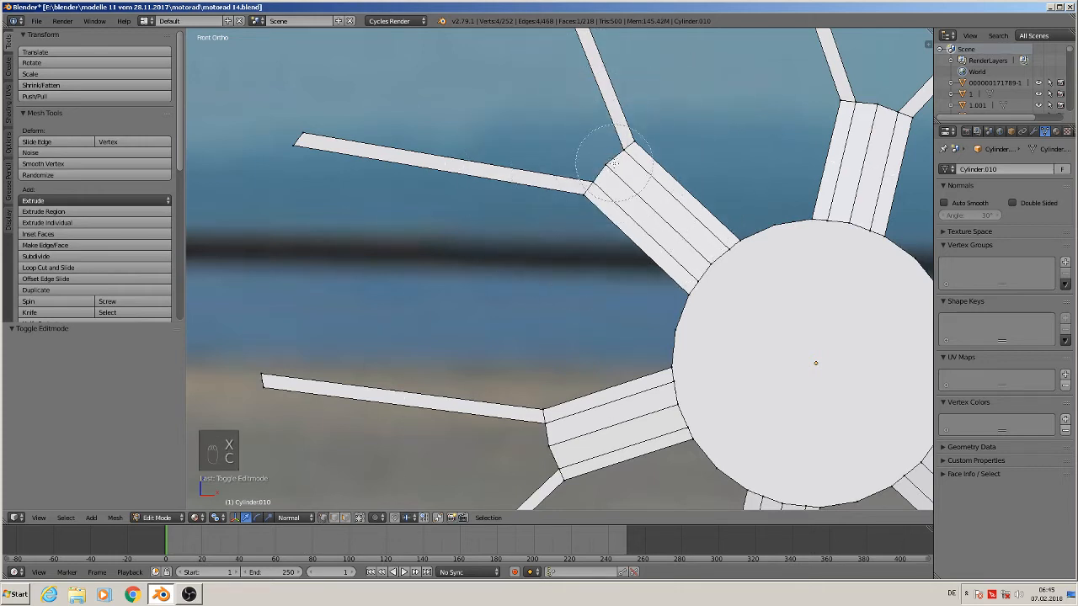
left_click(608, 168)
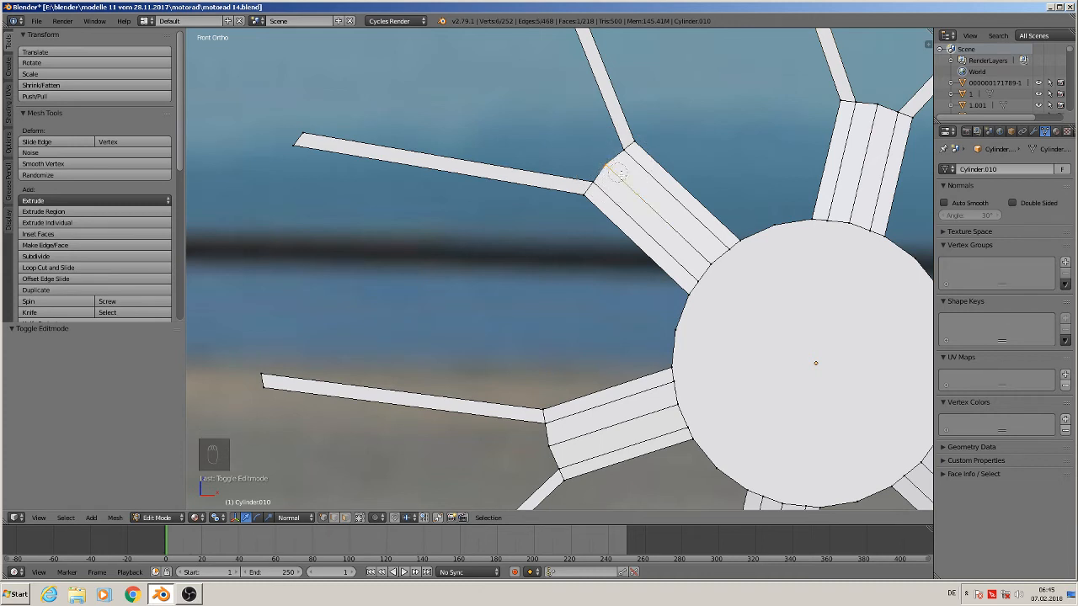
left_click(876, 104)
right_click(884, 147)
Add the middle end vertices of the other four arms to the selection and try scaling them all inward
middle_click_drag(871, 236, 856, 238)
key("KP_1")
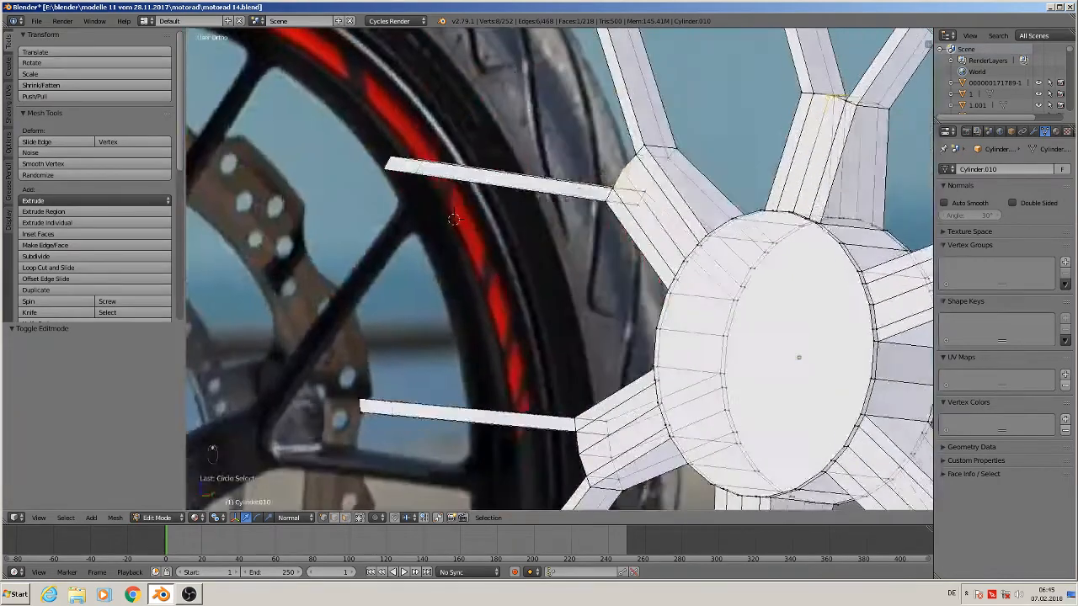
scroll(865, 244, "down", 4)
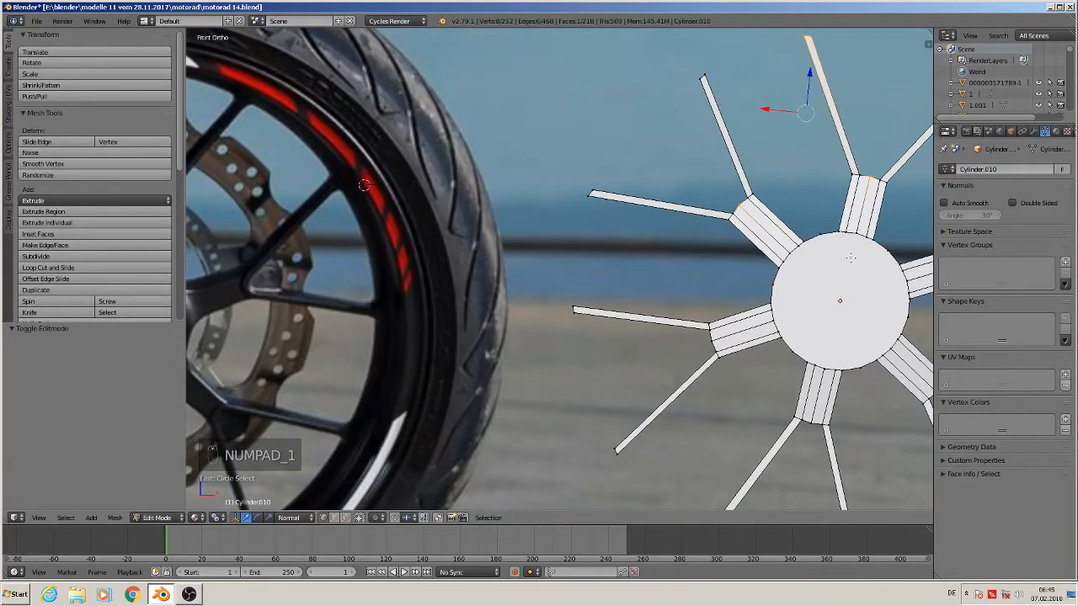
middle_click_drag(851, 256, 552, 152, "shift")
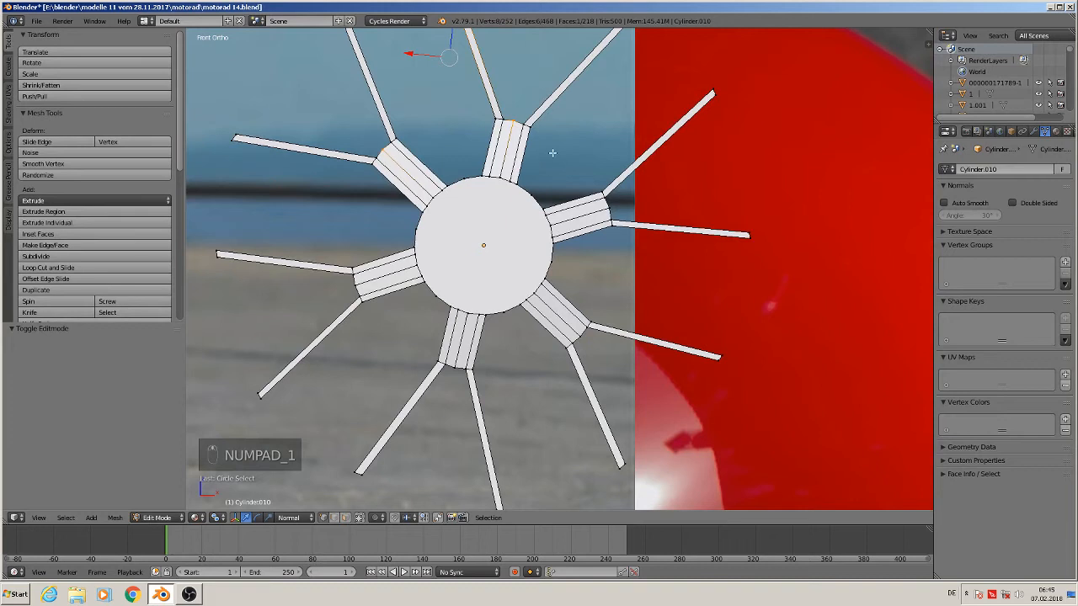
key("c")
left_click(612, 203)
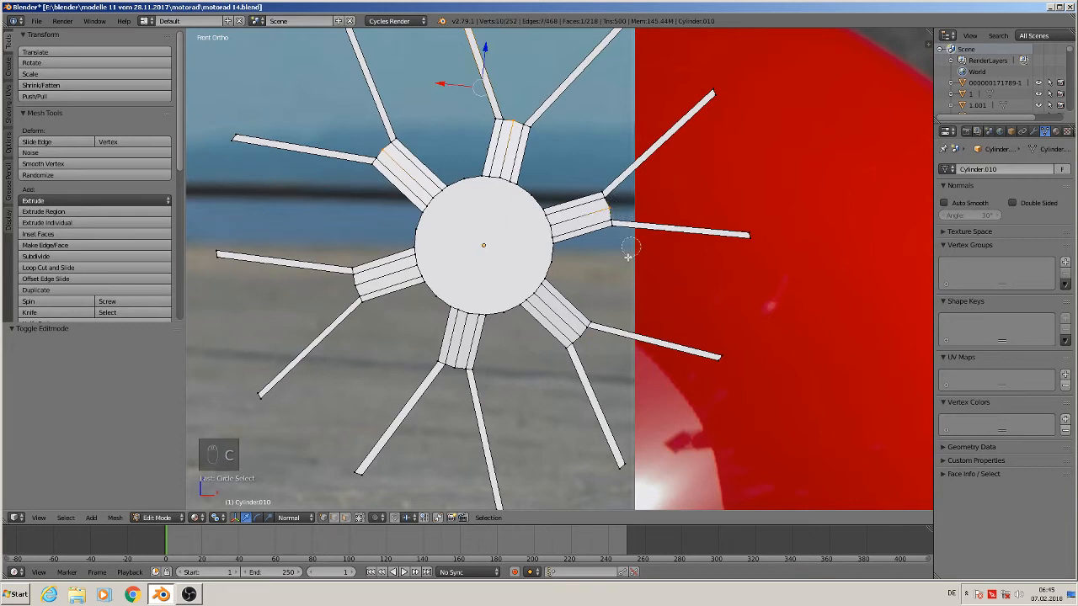
left_click(581, 342)
left_click(454, 373)
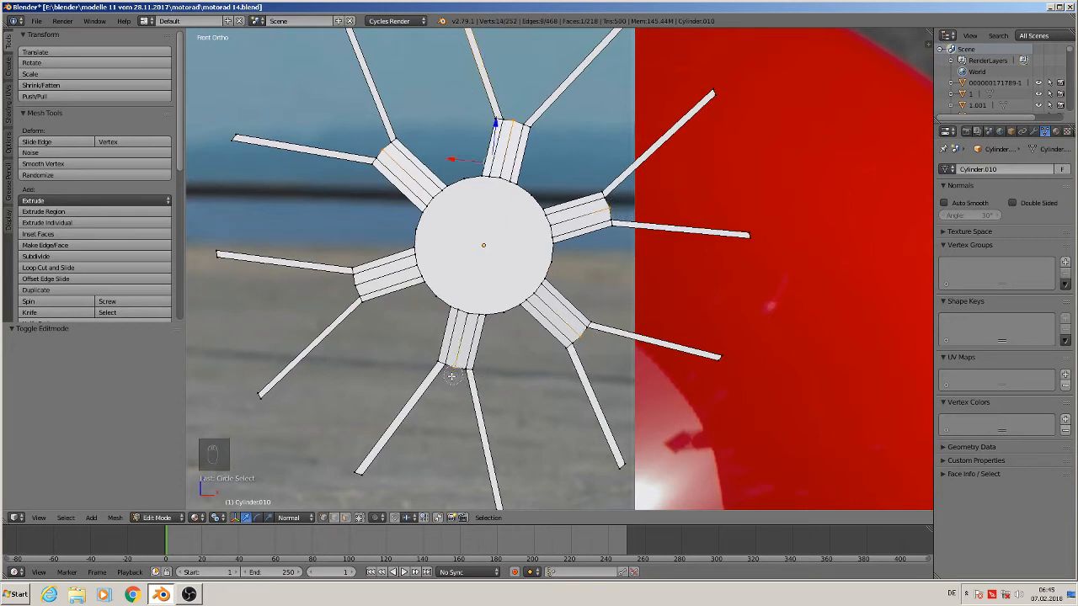
left_click(347, 285)
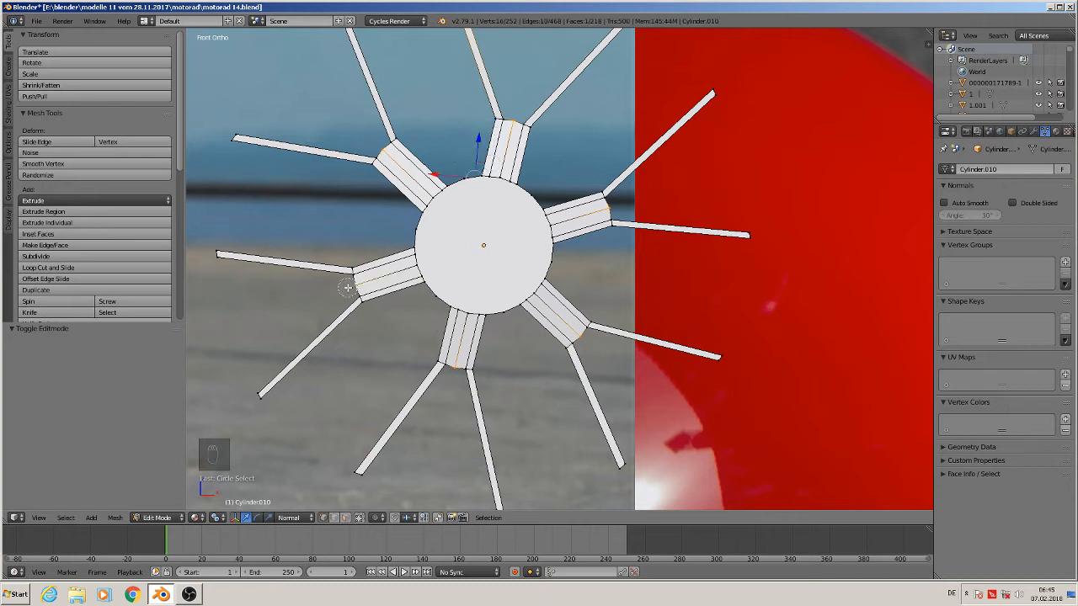
right_click(614, 280)
key("s")
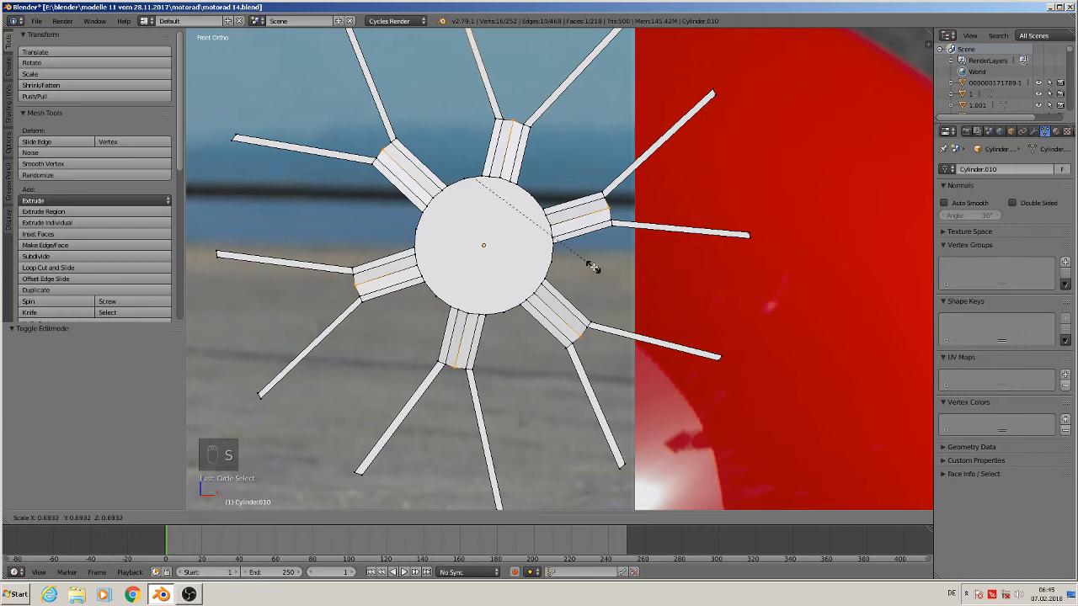
left_click(583, 289)
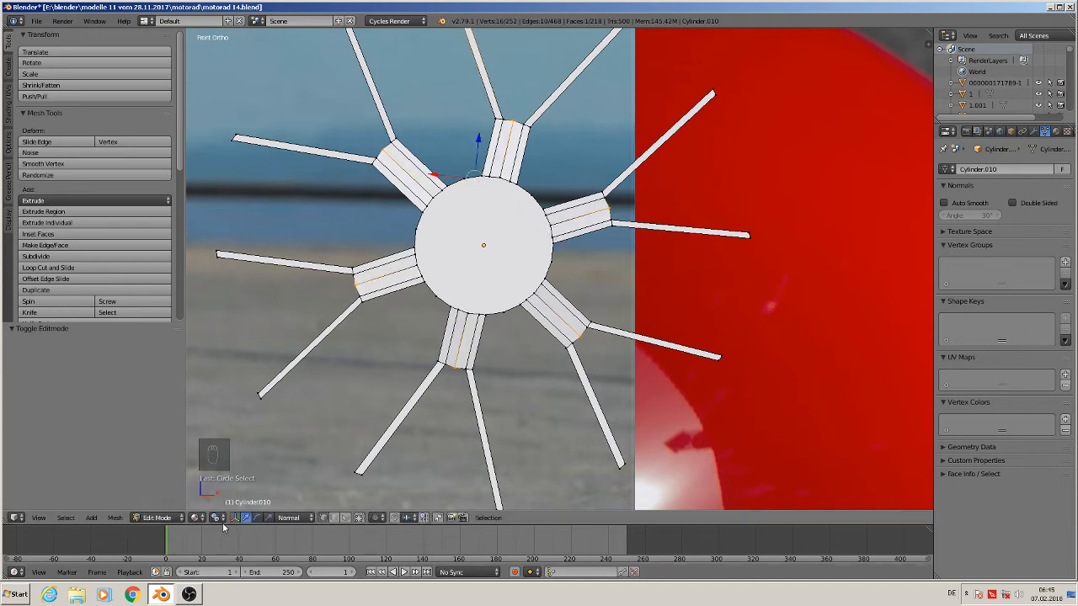
Set the transform orientation to Global and choose a pivot point for scaling
left_click(289, 518)
left_click(326, 504)
left_click(219, 518)
left_click(250, 472)
Try scaling the selected arm-end vertices again, and try moving the upper arm's single middle end vertex
key("s")
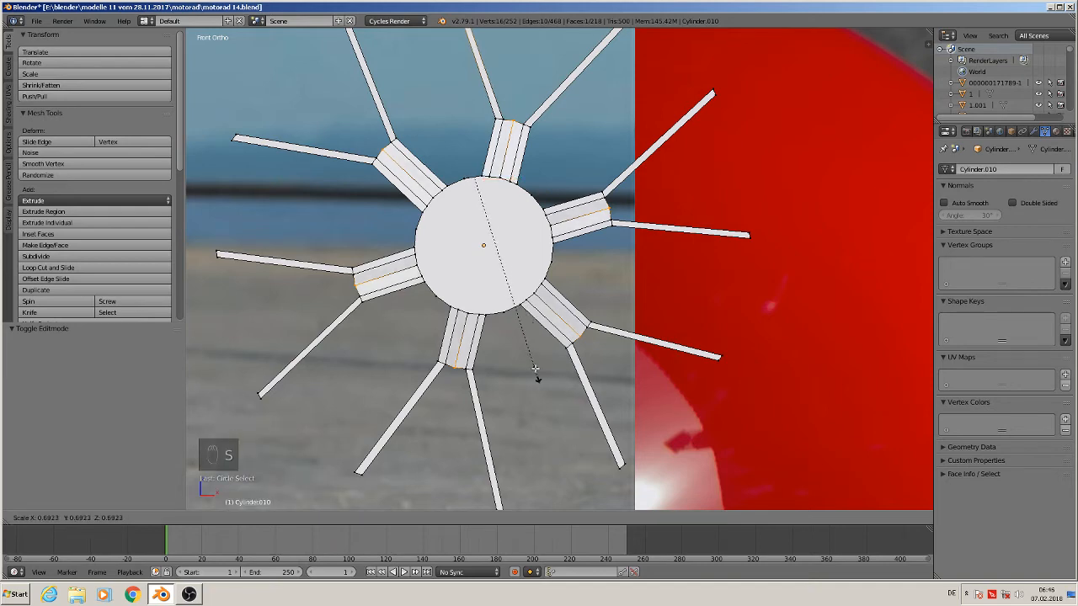
left_click(589, 397)
scroll(528, 124, "up", 4)
scroll(528, 123, "up", 2)
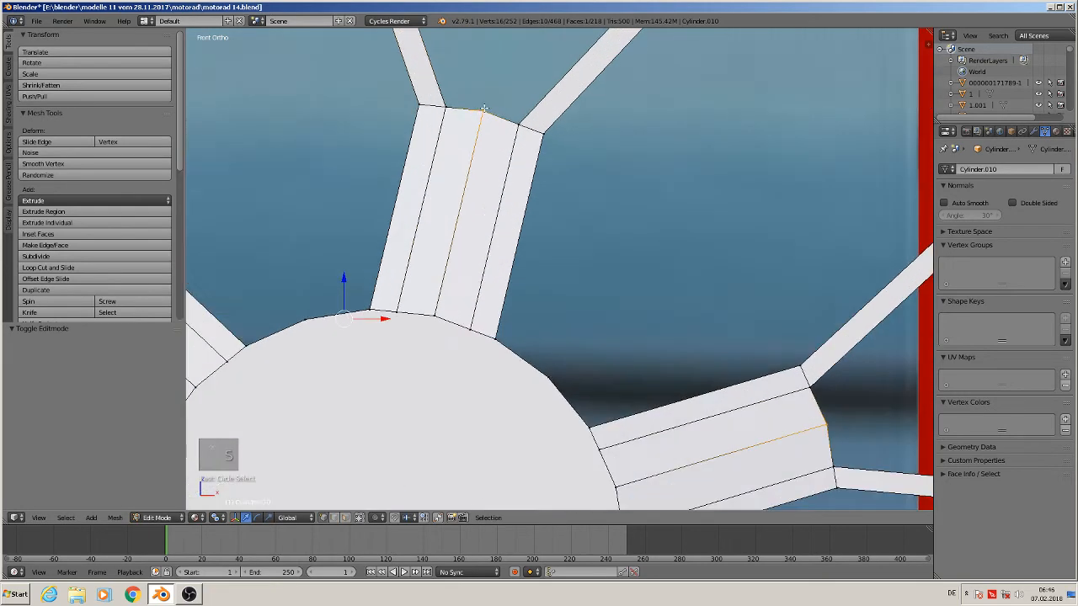
key("g")
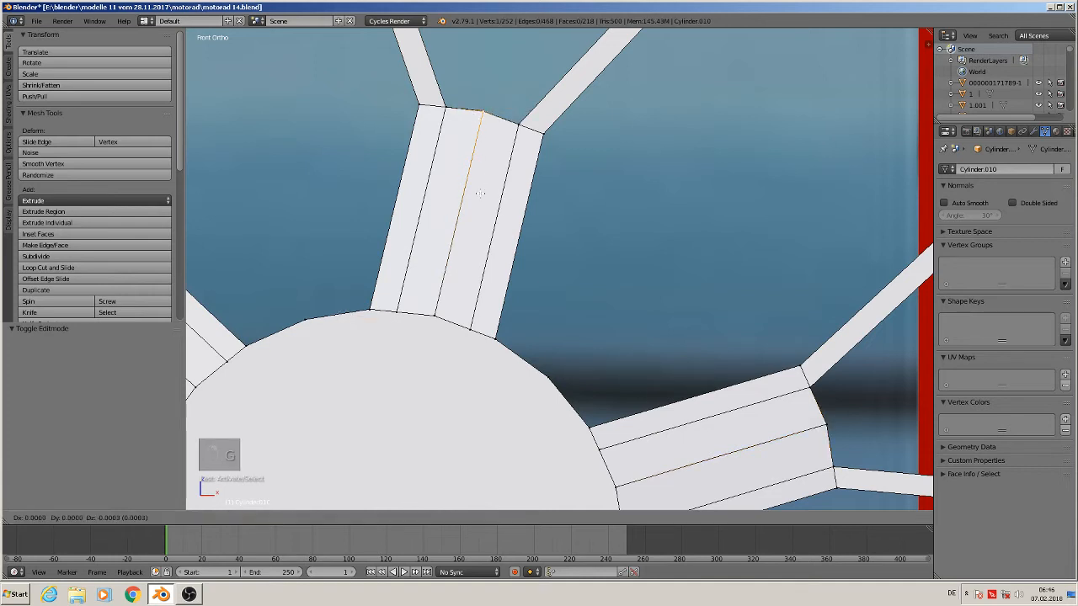
right_click(479, 190)
scroll(479, 189, "down", 3)
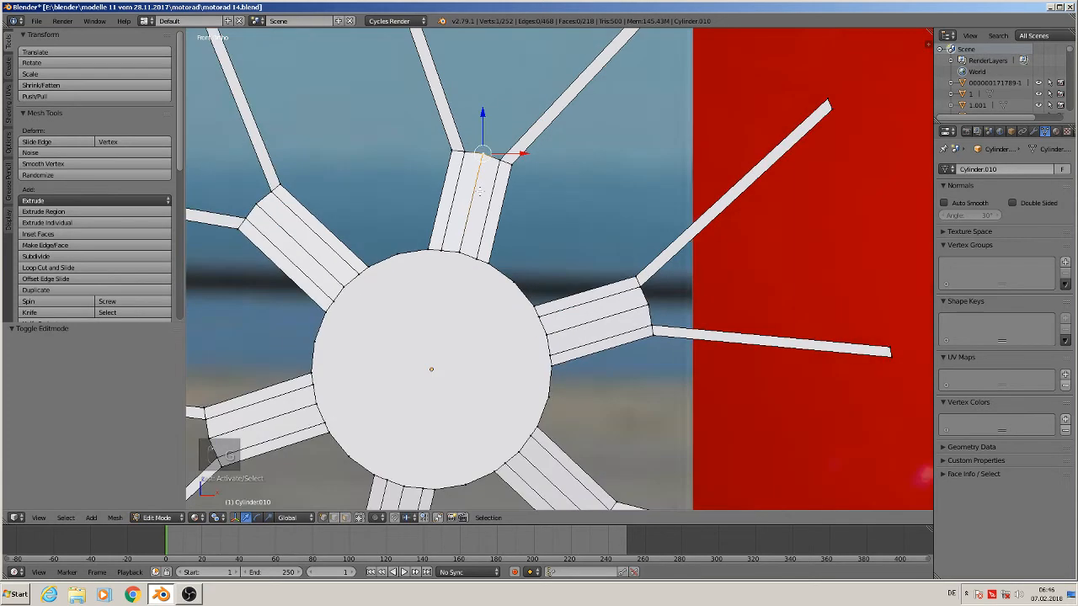
Select the upper arm's middle end vertices, front and back, and move them about 0.013 units toward the hub as a notch
key("a")
key("c")
left_click(484, 150)
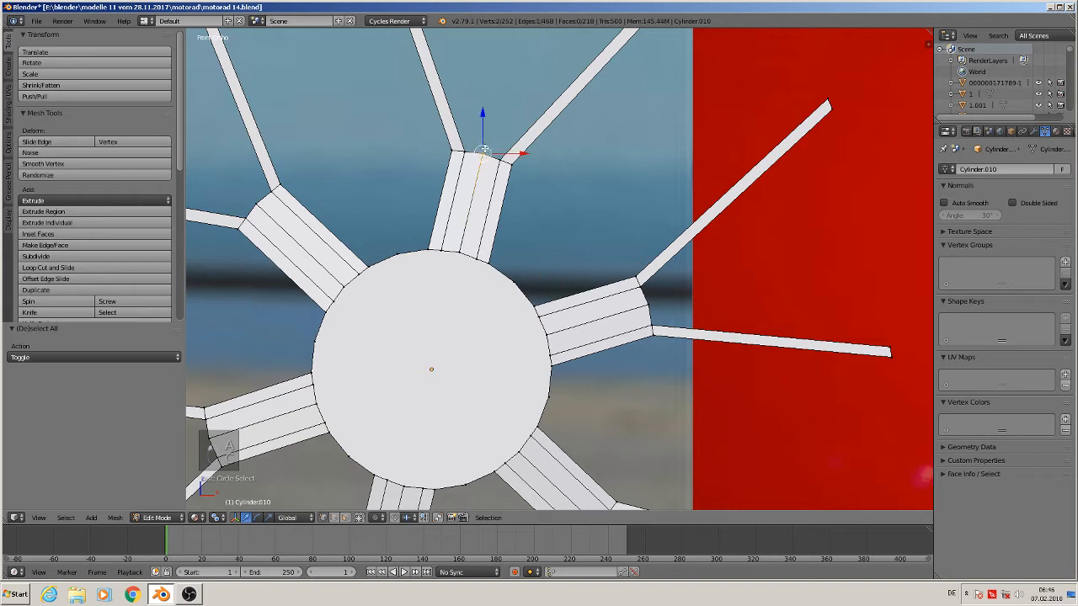
key("g")
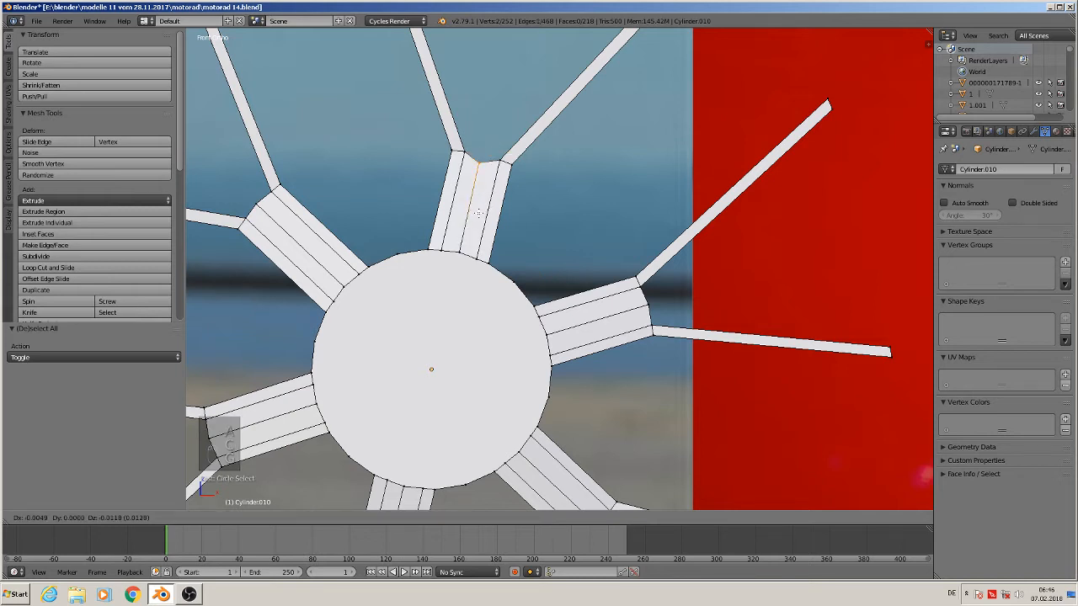
left_click(479, 213)
Clear the selection and move the right arm's middle end vertices about 0.014 units toward the hub
key("a")
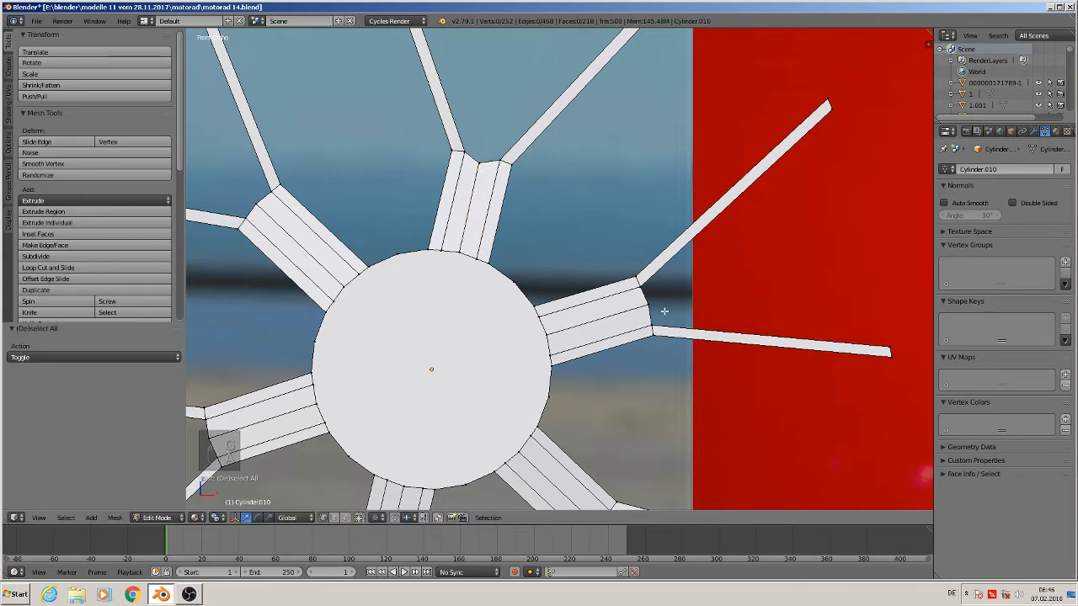
key("v")
key("c")
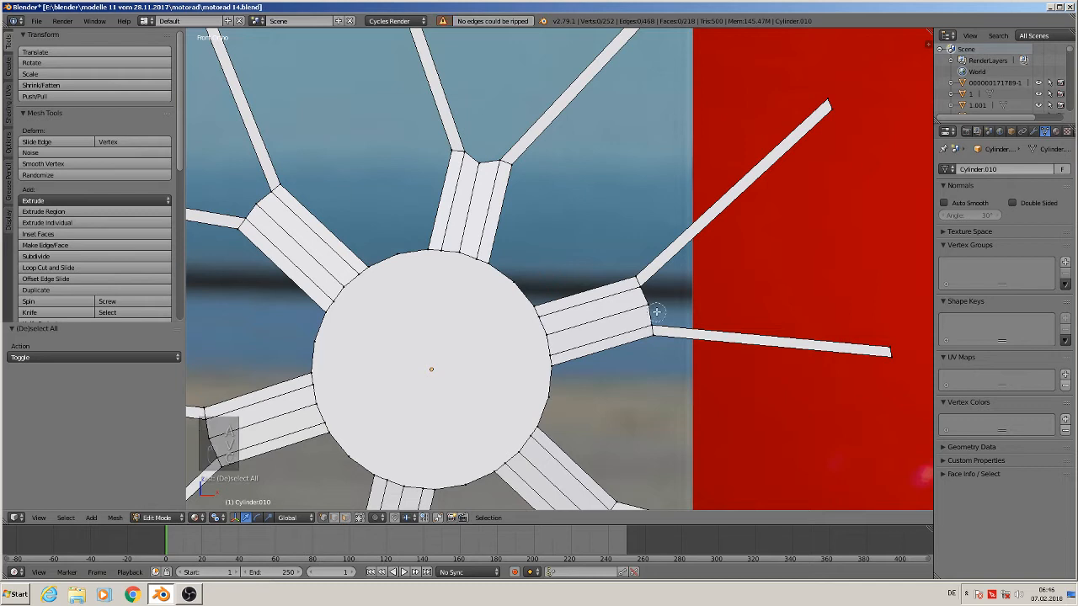
left_click(653, 304)
right_click(653, 304)
key("g")
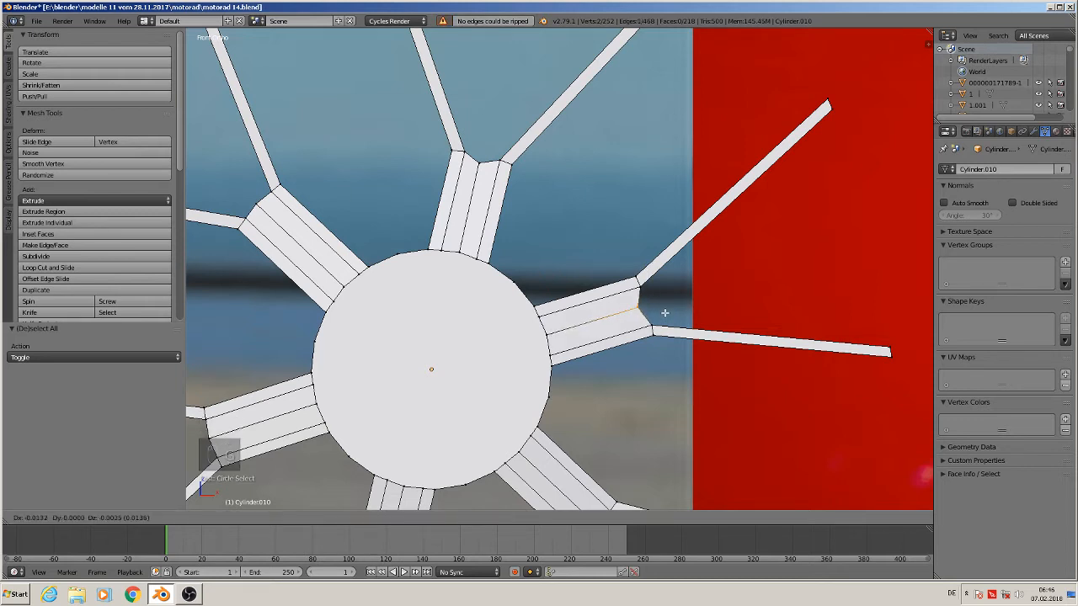
left_click(664, 313)
Notch the lower-right arm by moving its middle end vertices about -0.010 in X and 0.011 in Z
middle_click_drag(671, 390, 703, 150, "shift")
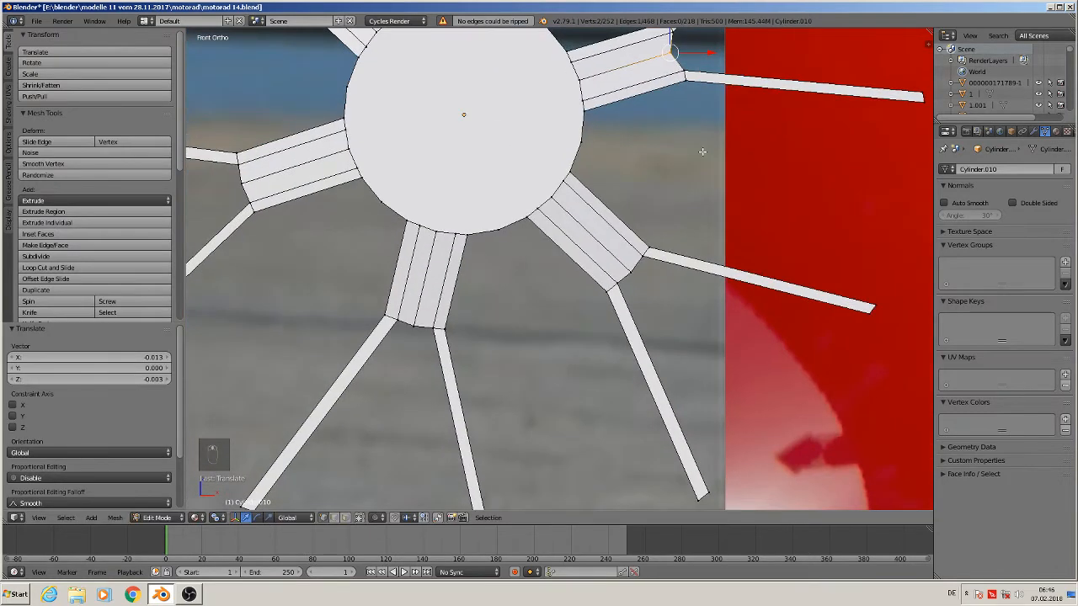
key("a")
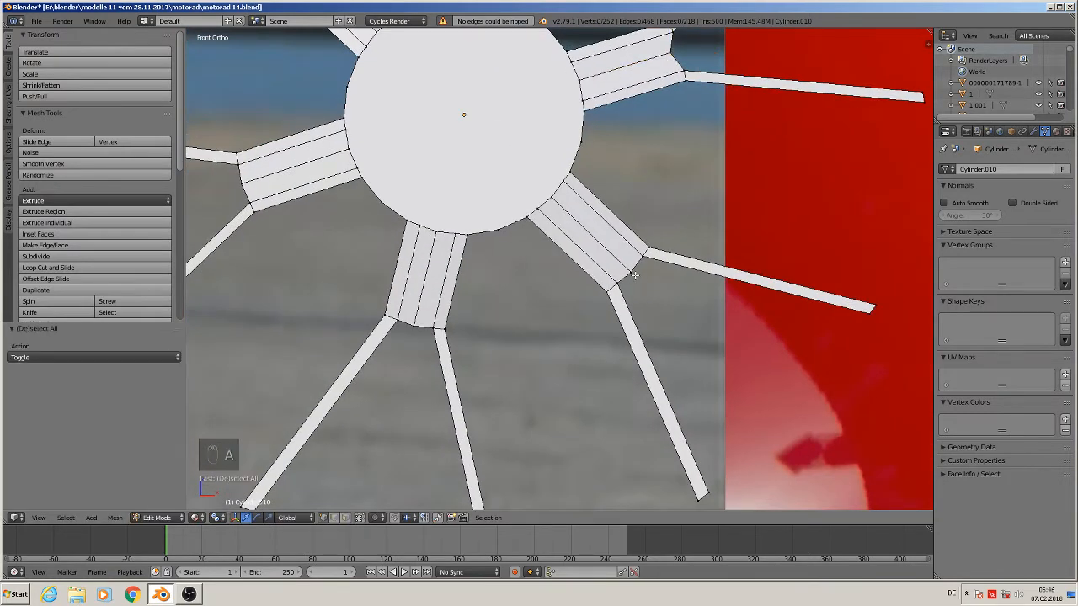
key("c")
left_click(633, 273)
right_click(647, 295)
key("g")
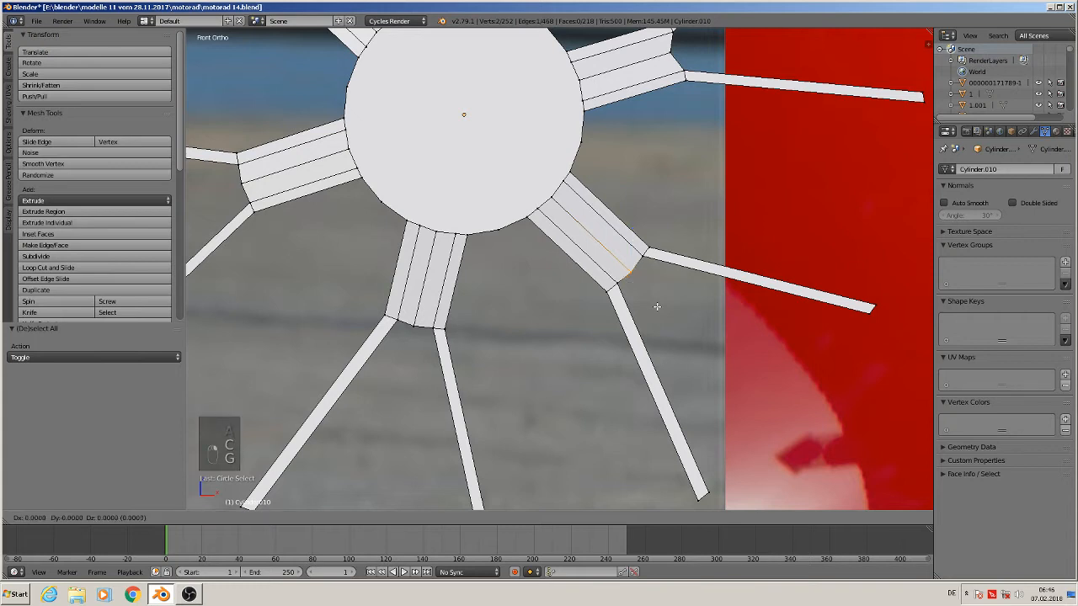
left_click(645, 296)
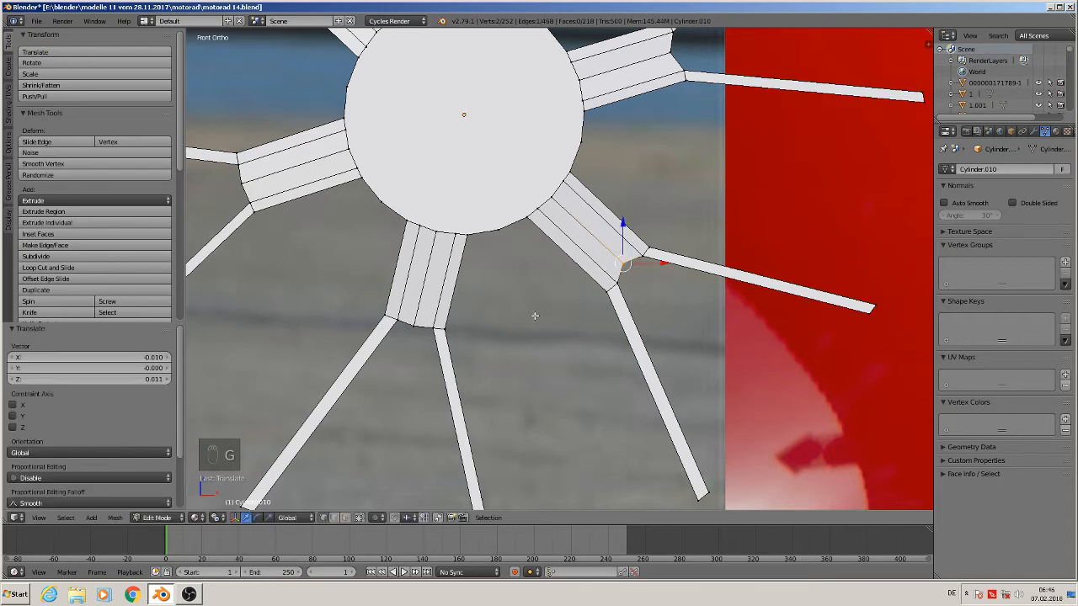
Notch the bottom arm by moving its middle end vertices about 0.017 units toward the hub
middle_click_drag(535, 316, 637, 321, "shift")
key("a")
key("c")
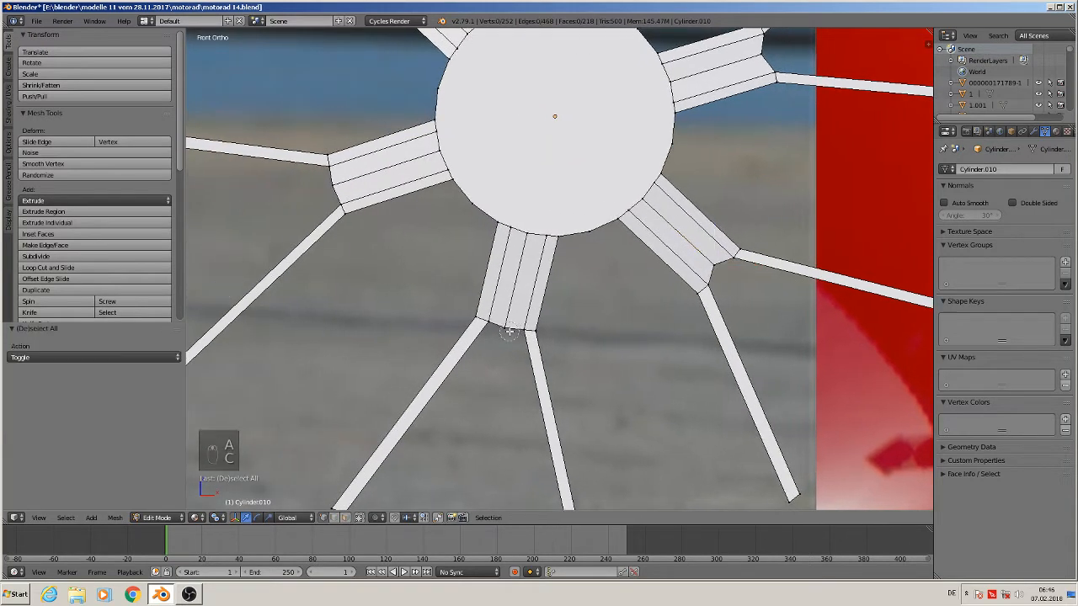
left_click(505, 289)
right_click(506, 289)
key("g")
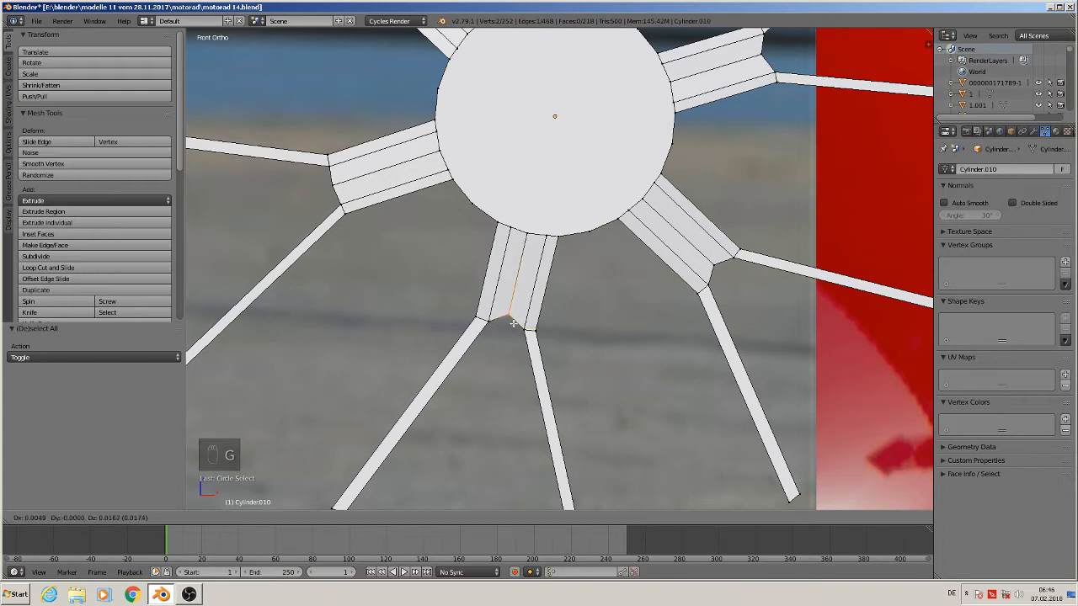
left_click(514, 324)
Notch the lower-left arm by moving its middle end vertices about 0.016 in X and 0.006 in Z toward the hub
middle_click_drag(409, 222, 542, 255, "shift")
key("a")
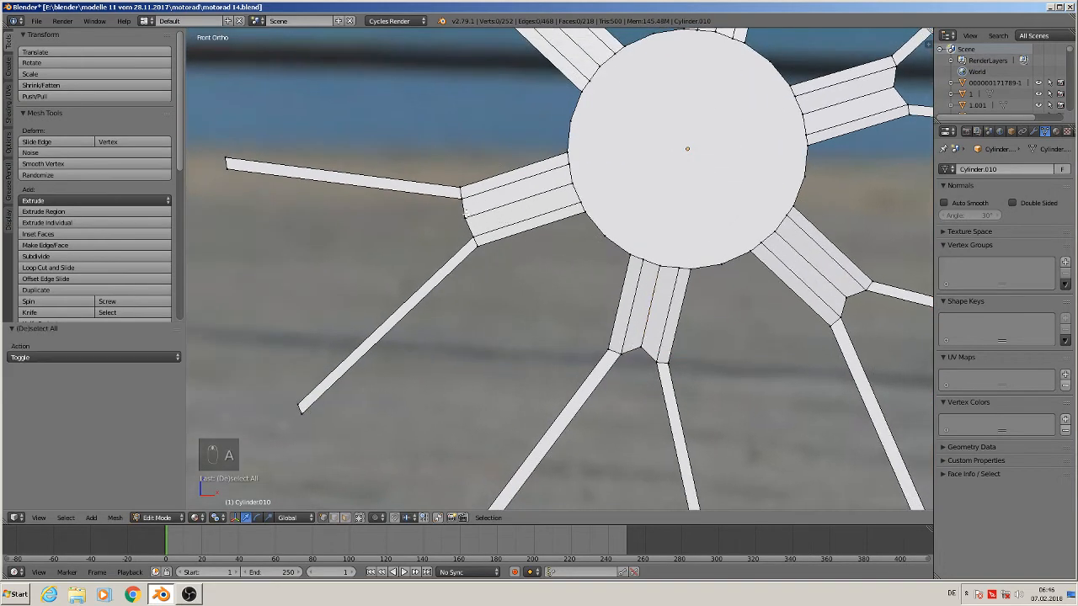
key("c")
left_click(459, 213)
right_click(465, 214)
key("g")
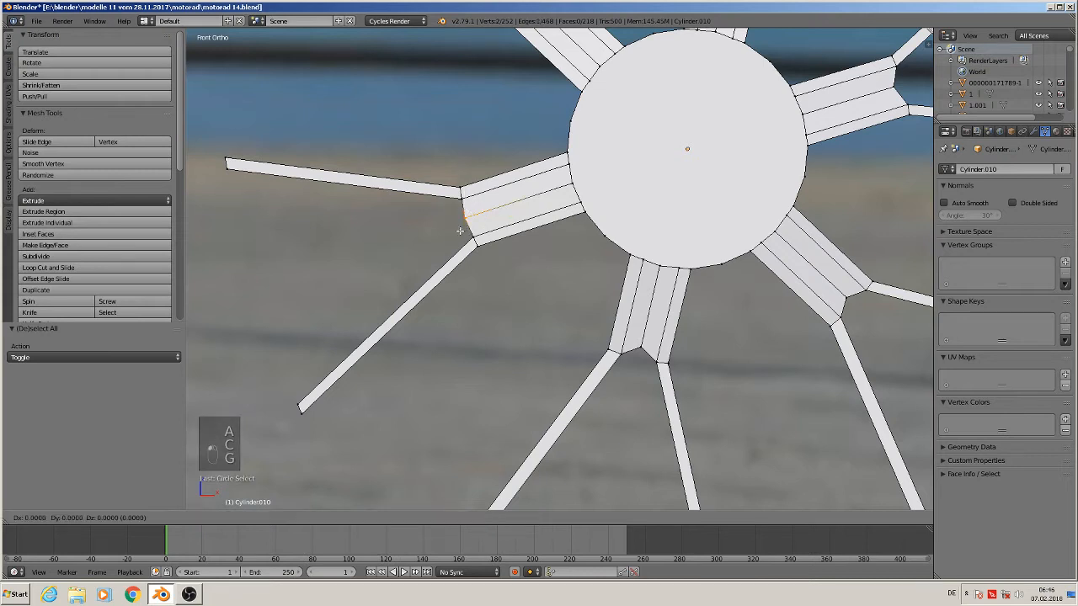
left_click(471, 220)
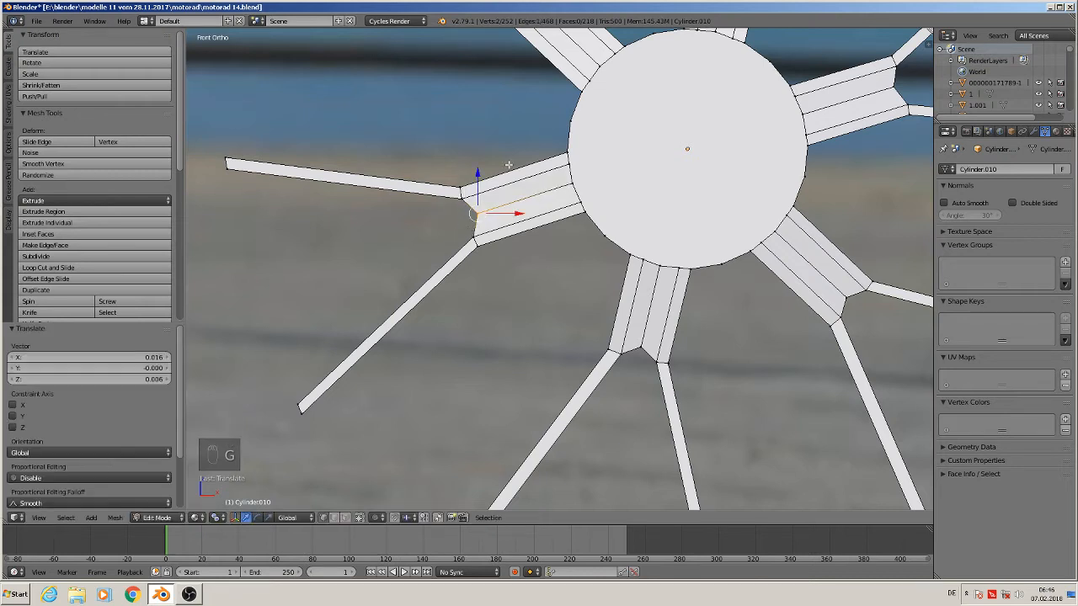
Notch the upper-left arm by moving its middle end vertices about 0.012 in X and -0.010 in Z
middle_click_drag(509, 165, 577, 335, "shift")
key("a")
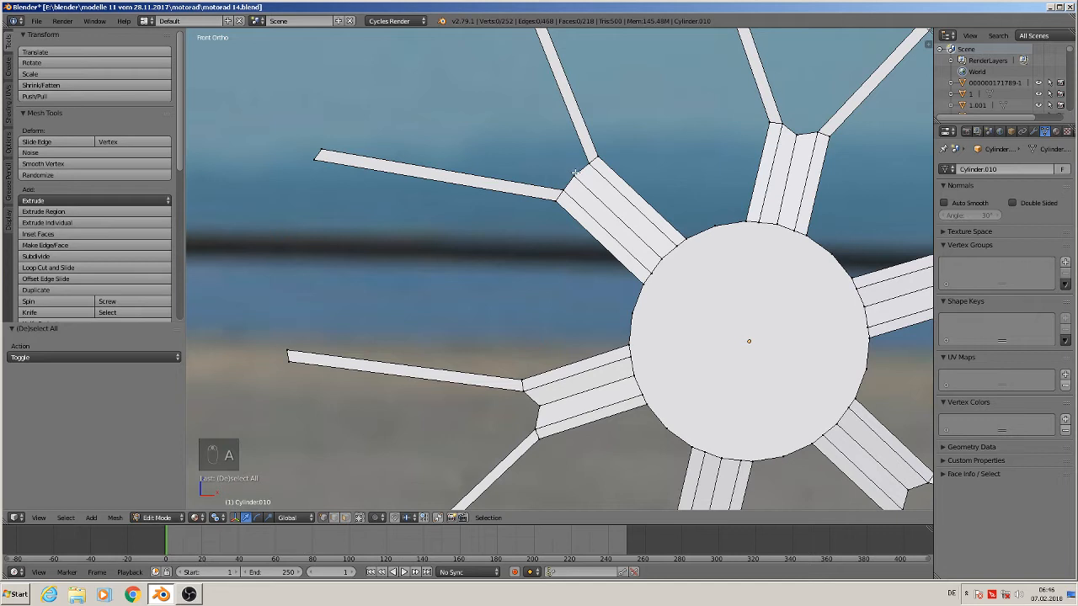
key("v")
key("c")
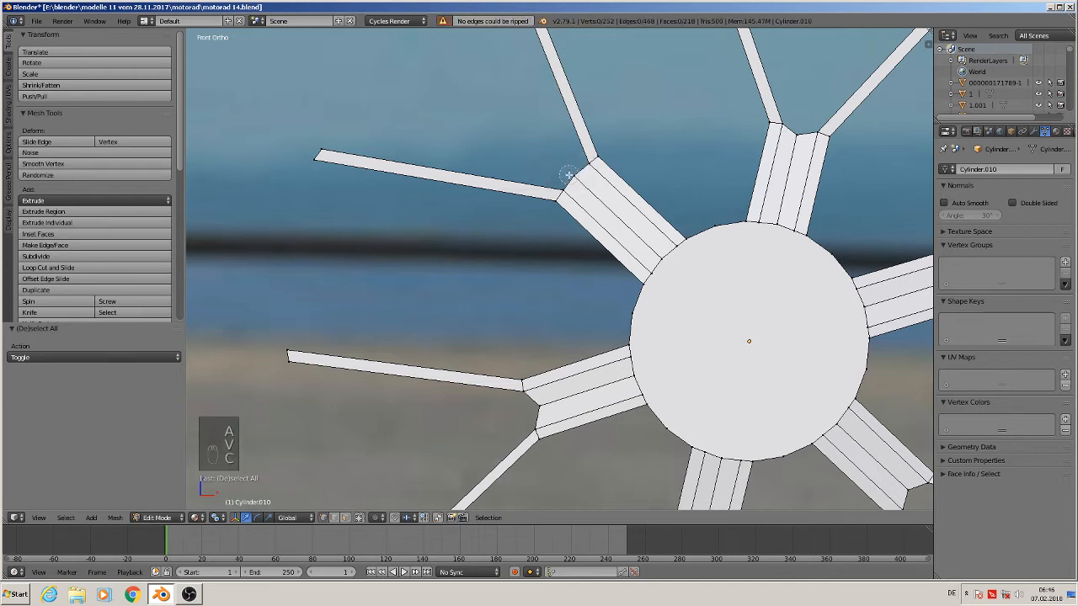
left_click(570, 175)
right_click(602, 205)
key("g")
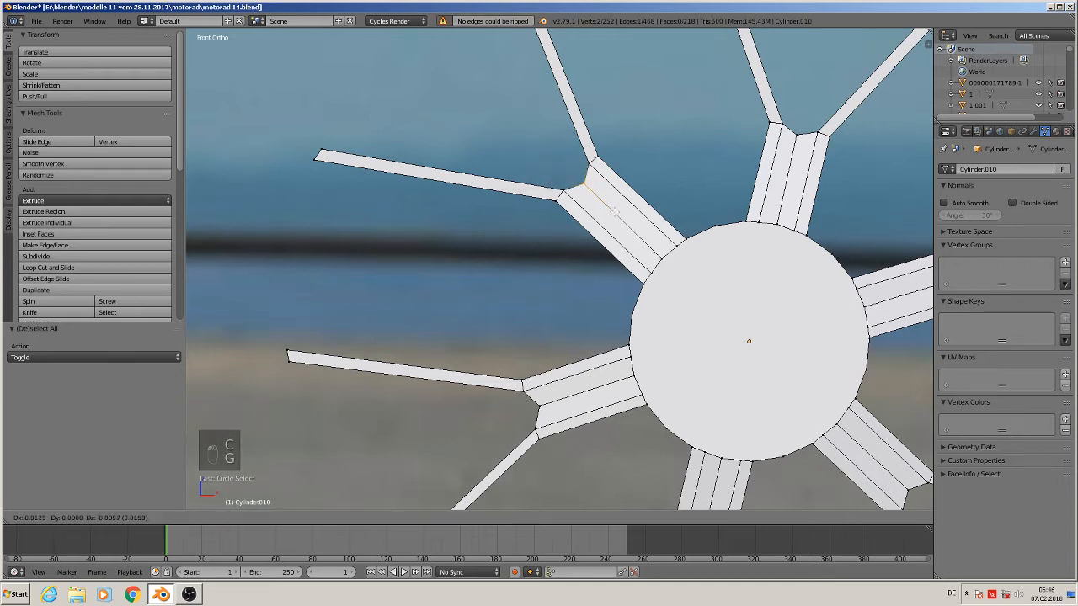
left_click(616, 211)
Bevel the upper-left arm's notch edge with two segments and an offset of about 0.104
middle_click_drag(615, 211, 723, 234)
key("KP_1")
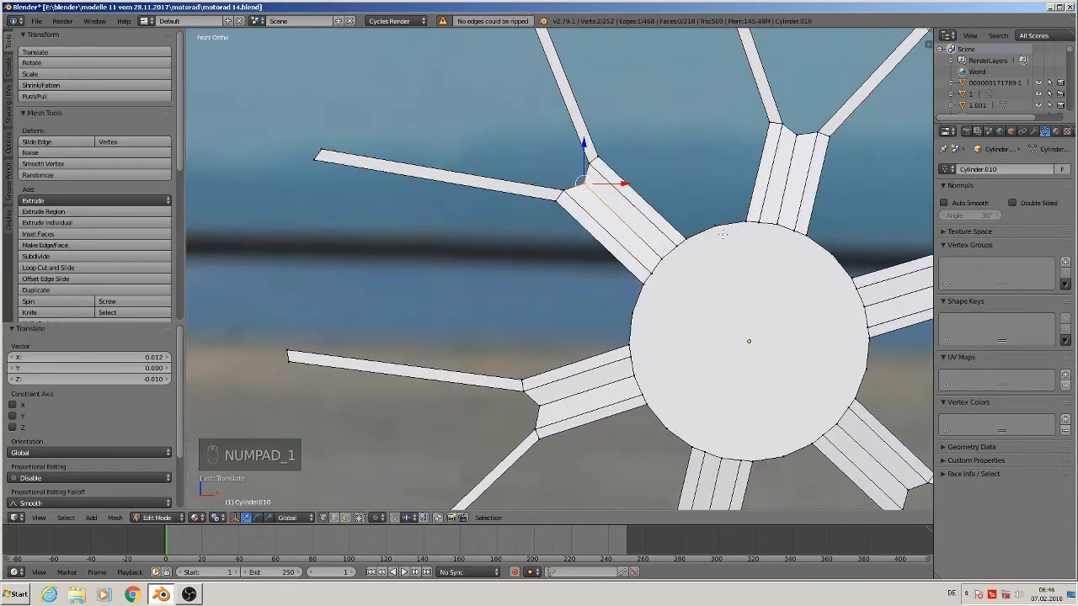
key("ctrl+b")
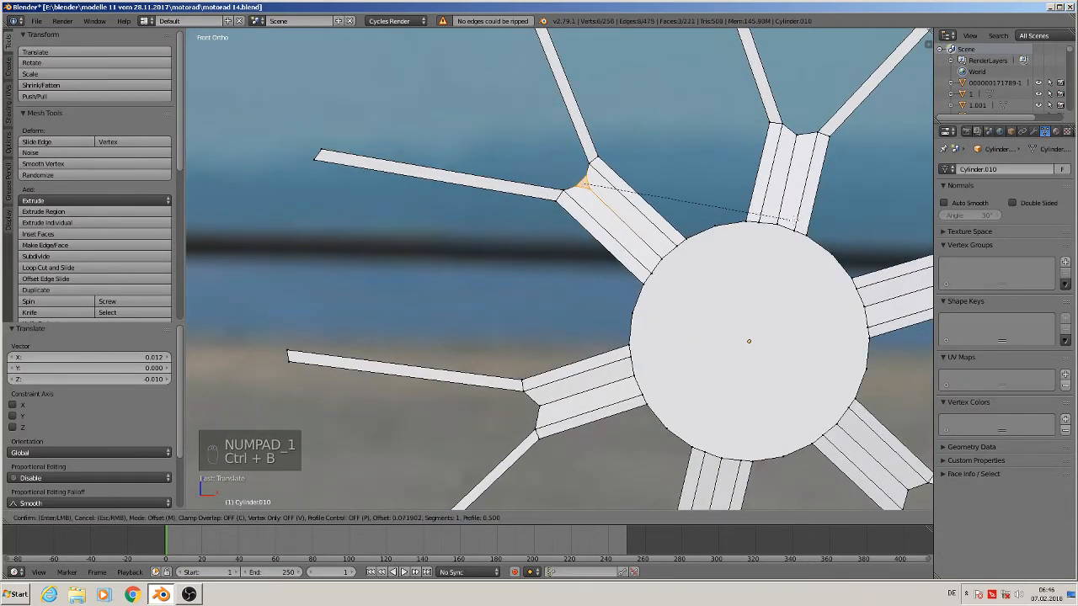
scroll(820, 219, "up", 1)
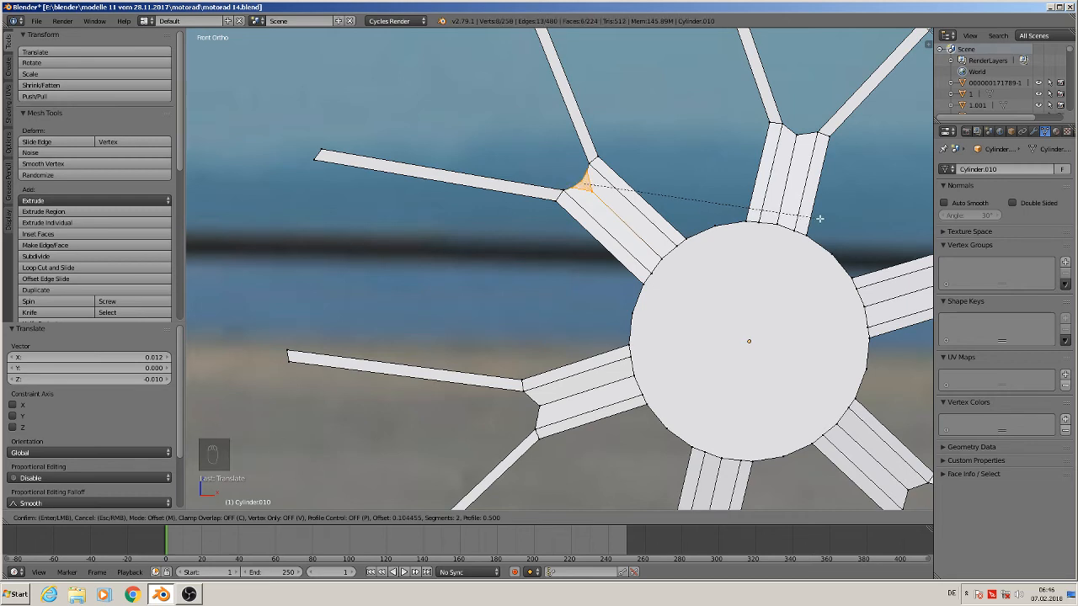
left_click(819, 219)
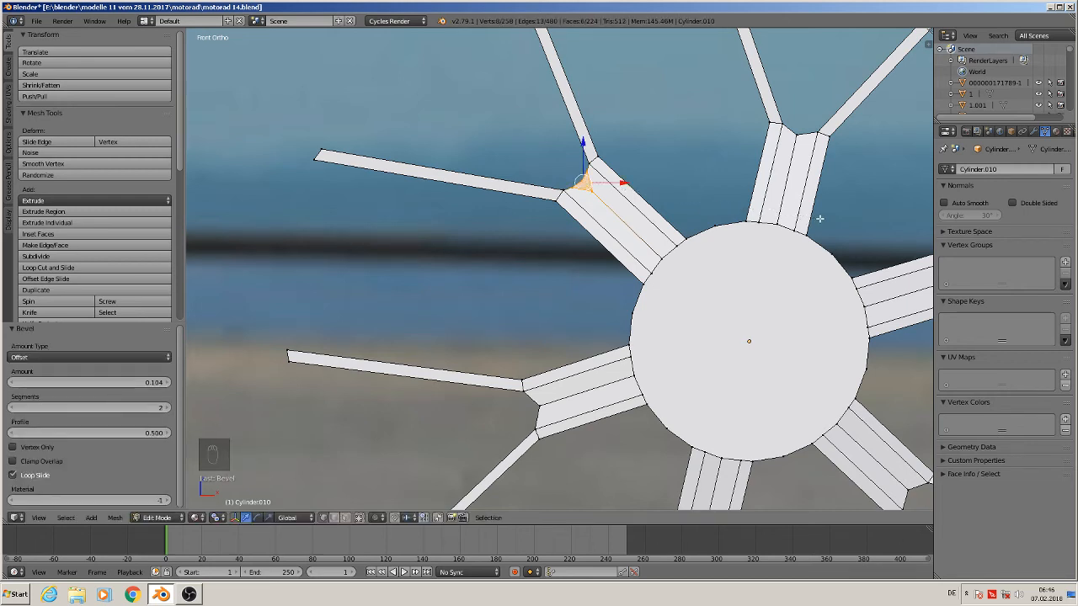
Select the upper arm's notch edge and bevel it with two segments and an offset of about 0.092
key("a")
key("c")
left_click(798, 133)
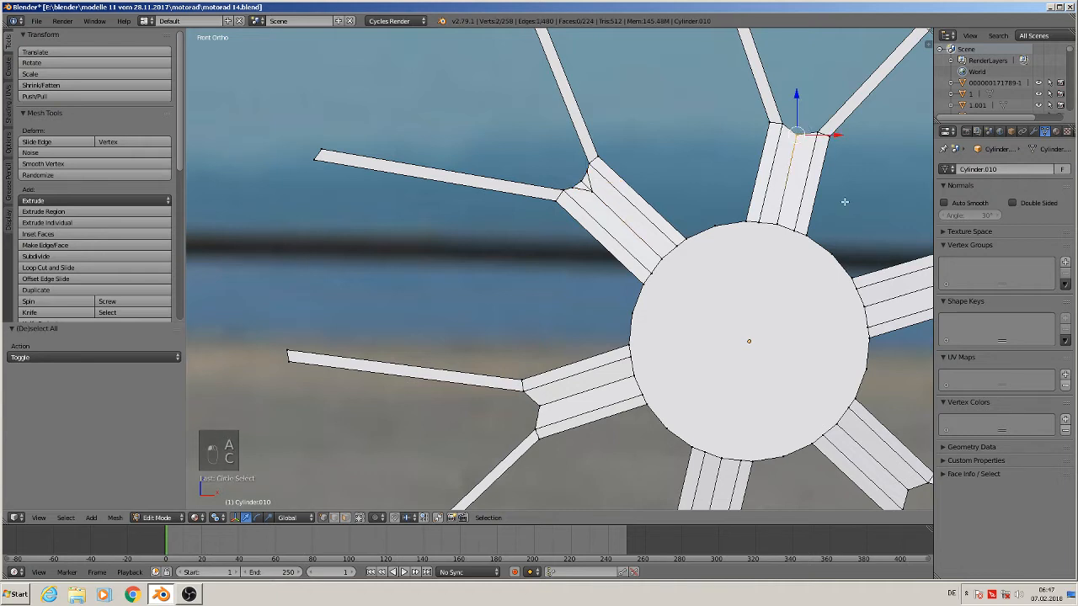
key("ctrl+b")
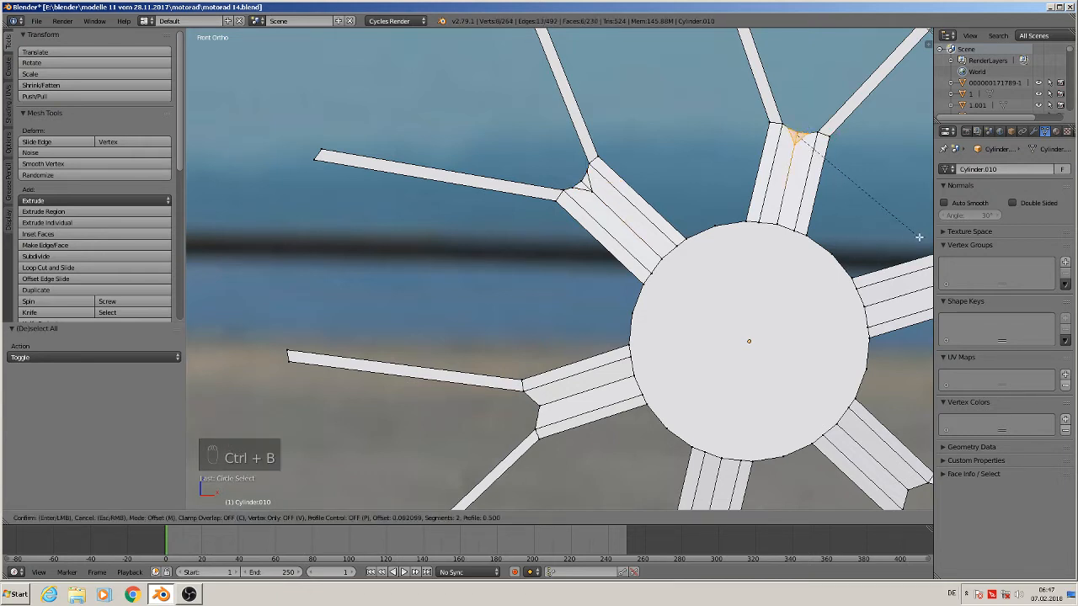
left_click(914, 236)
Bevel the right arm's notch edge with two segments and an offset of about 0.108
middle_click_drag(891, 210, 621, 140, "shift")
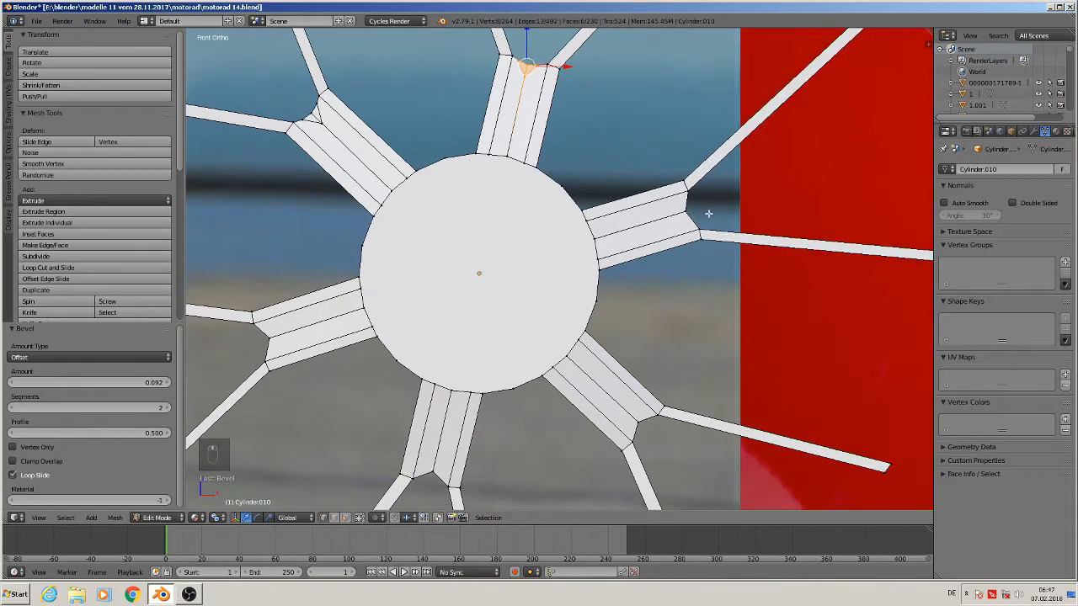
key("a")
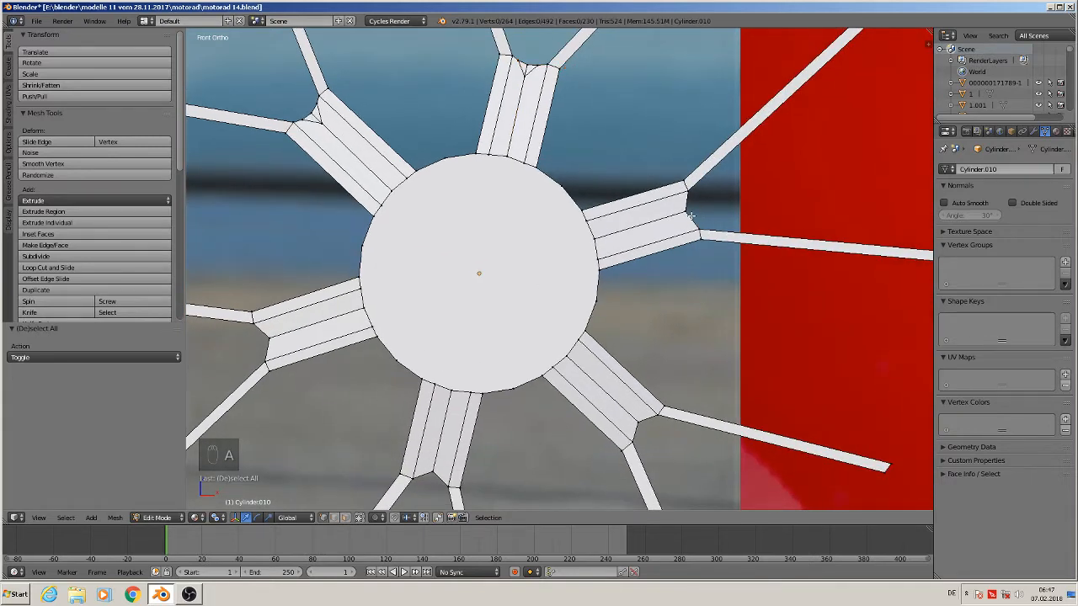
key("ctrl+c")
key("c")
left_click(688, 210)
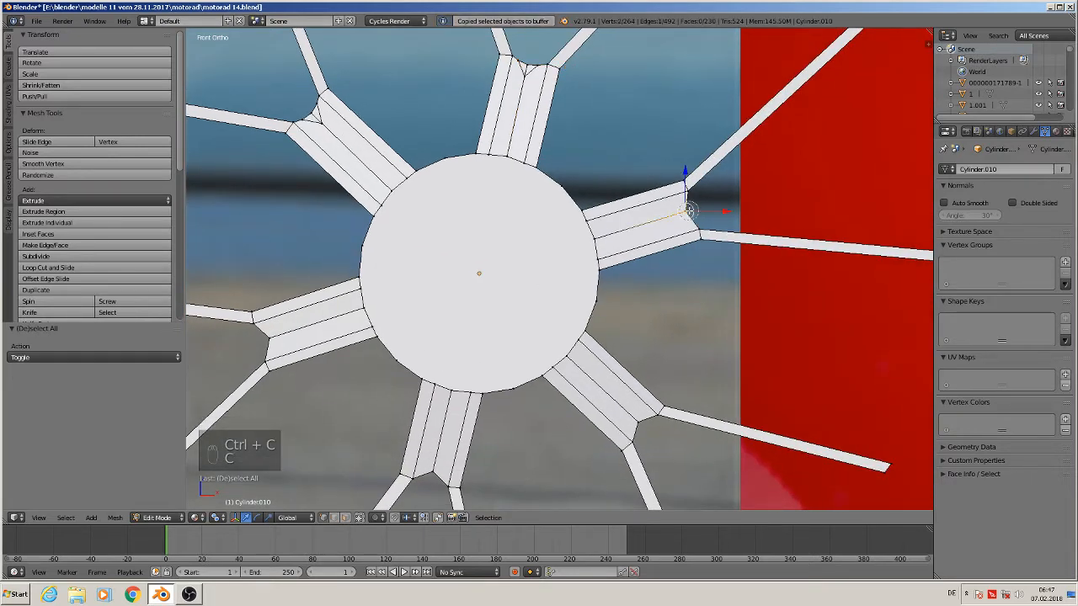
right_click(707, 214)
key("ctrl+b")
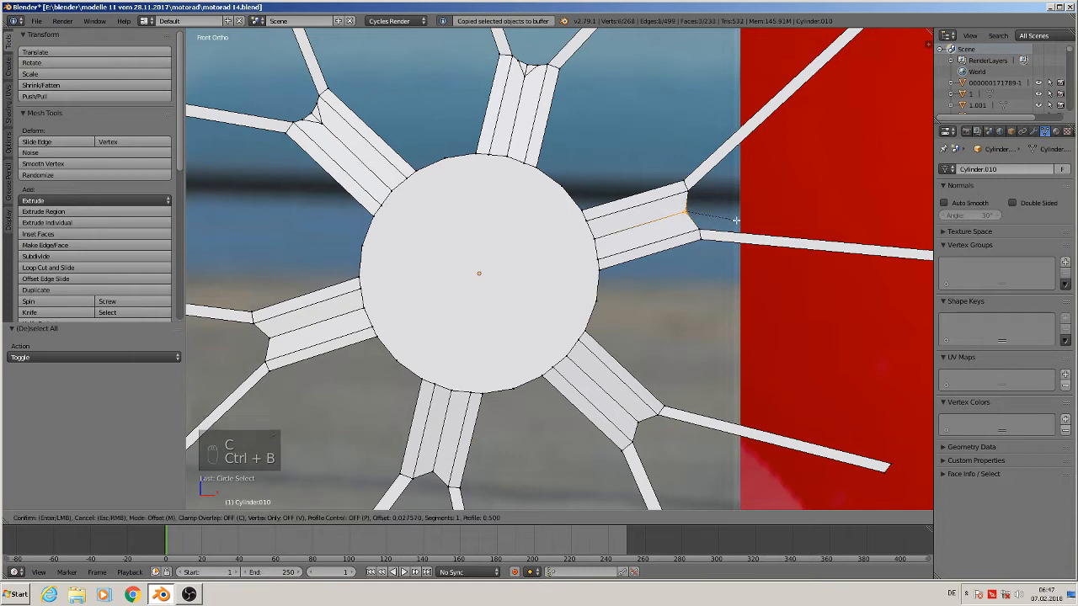
scroll(796, 227, "up", 1)
left_click(796, 228)
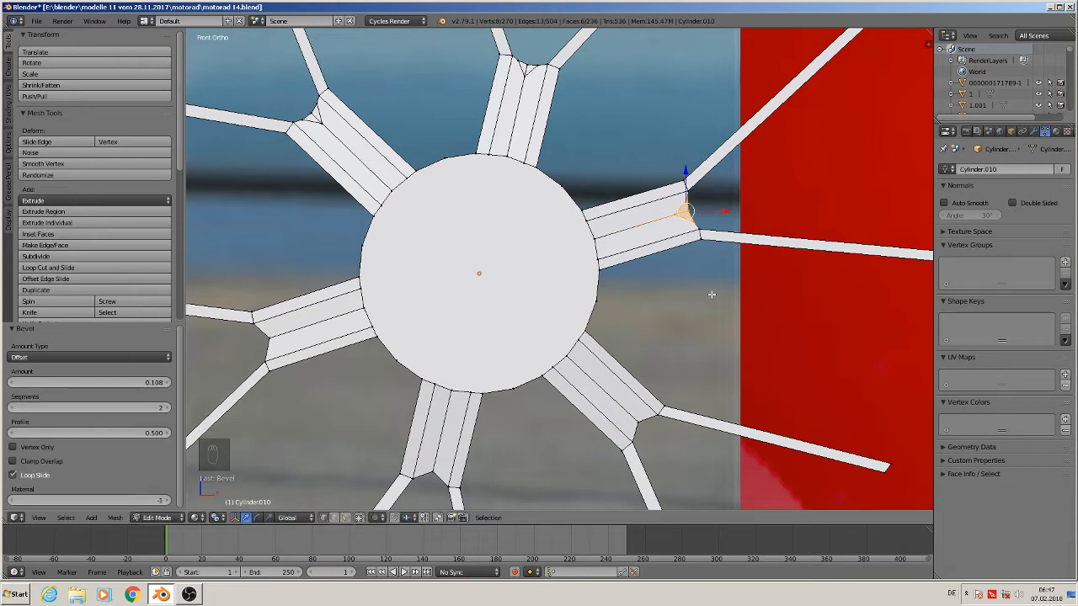
left_click(1034, 132)
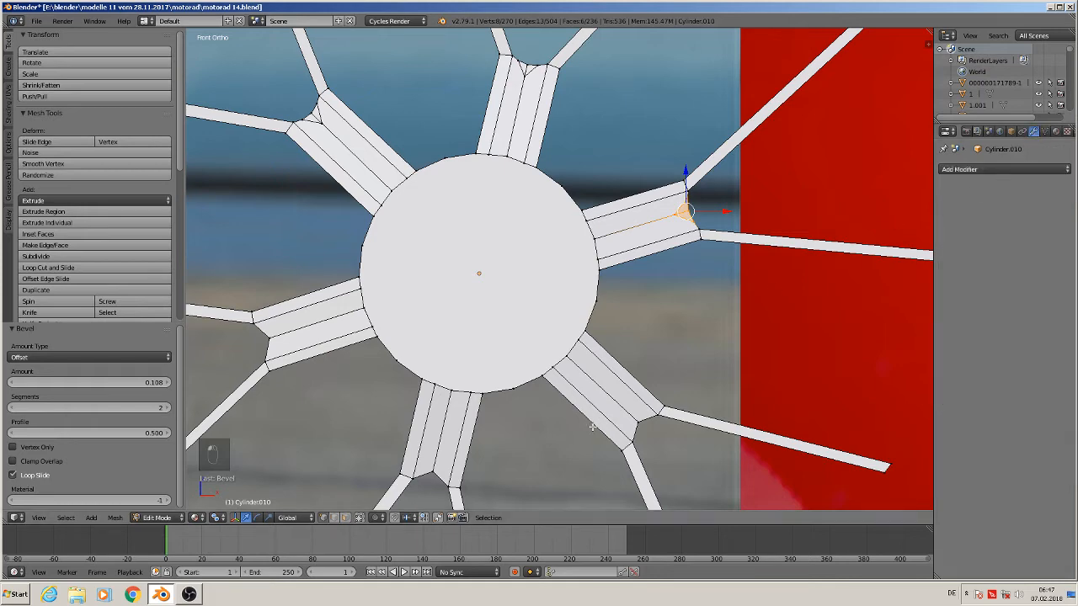
Clear the selection and bevel the lower-right arm's notch edge with two segments, rounding it like the other notches
middle_click_drag(716, 355, 695, 238, "shift")
key("a")
key("v")
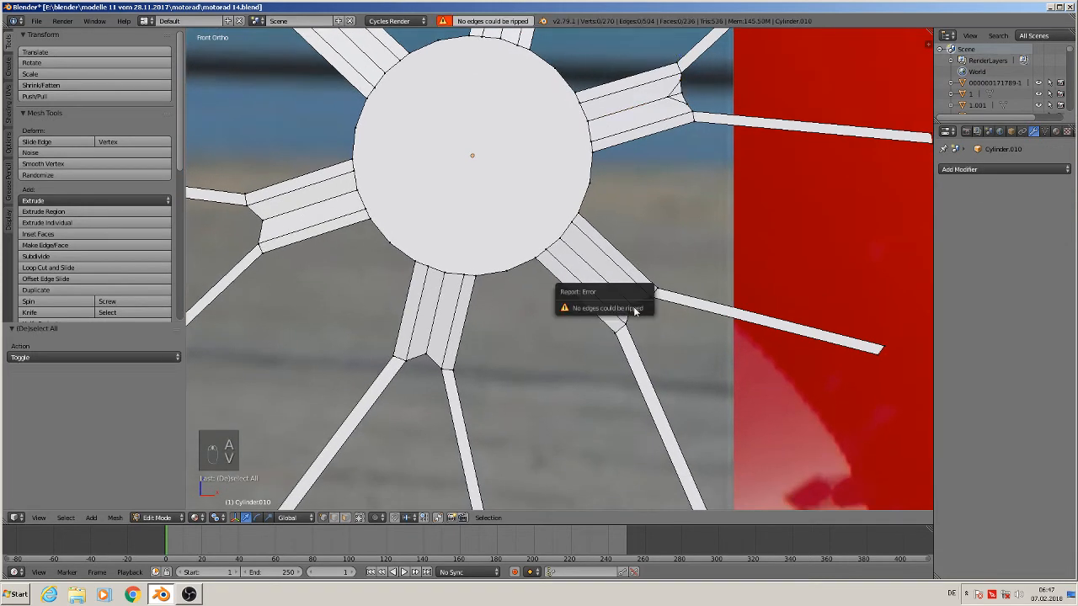
key("c")
left_click(631, 305)
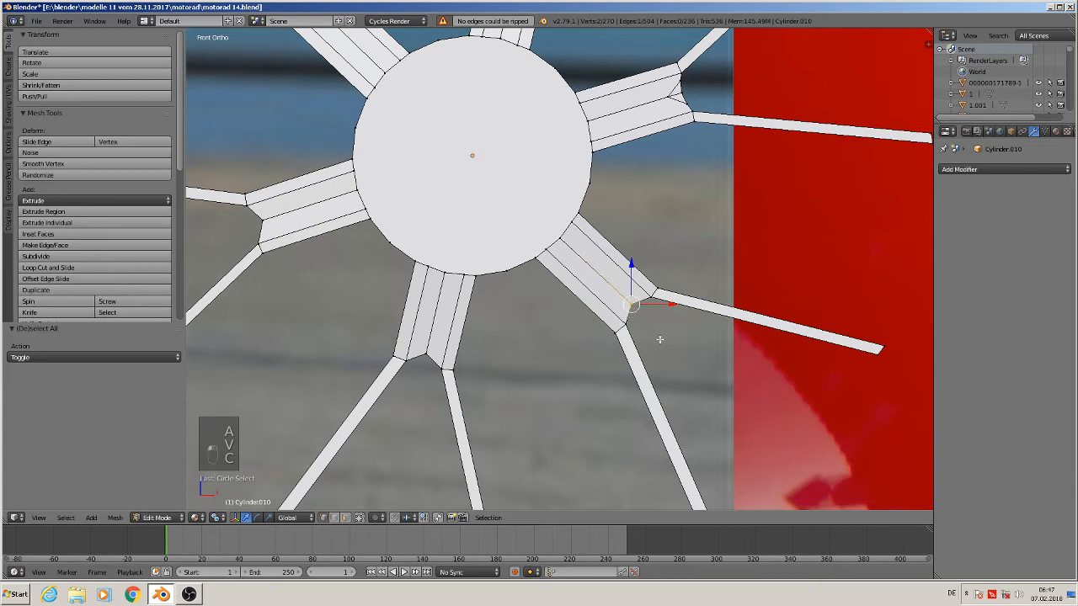
key("ctrl+b")
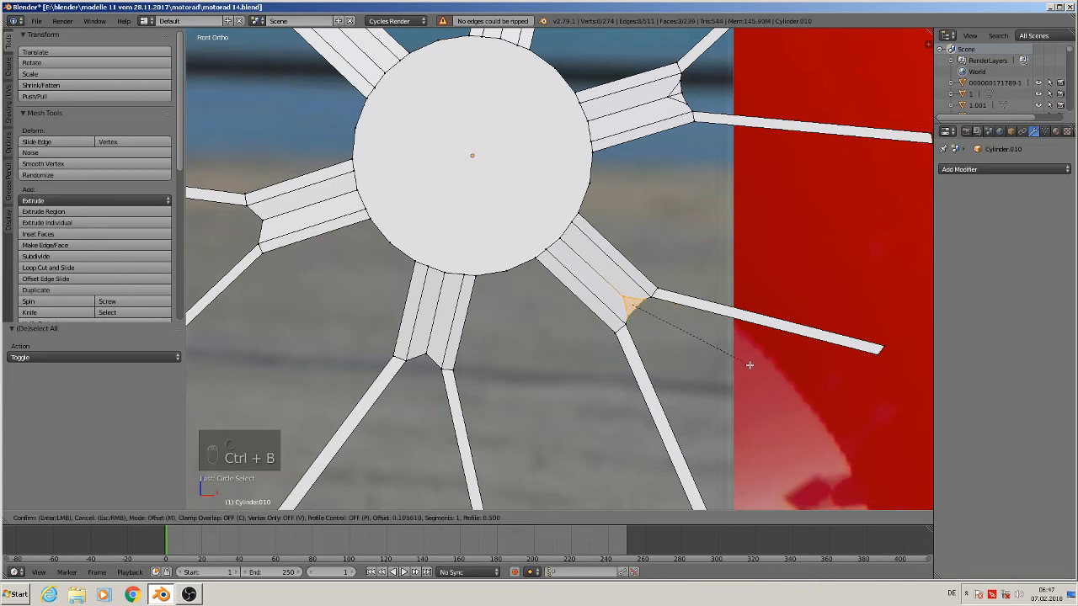
left_click(735, 360)
Bevel the bottom arm's notch edge with two segments and an offset of about 0.094
middle_click_drag(448, 380, 640, 264, "shift")
key("a")
key("c")
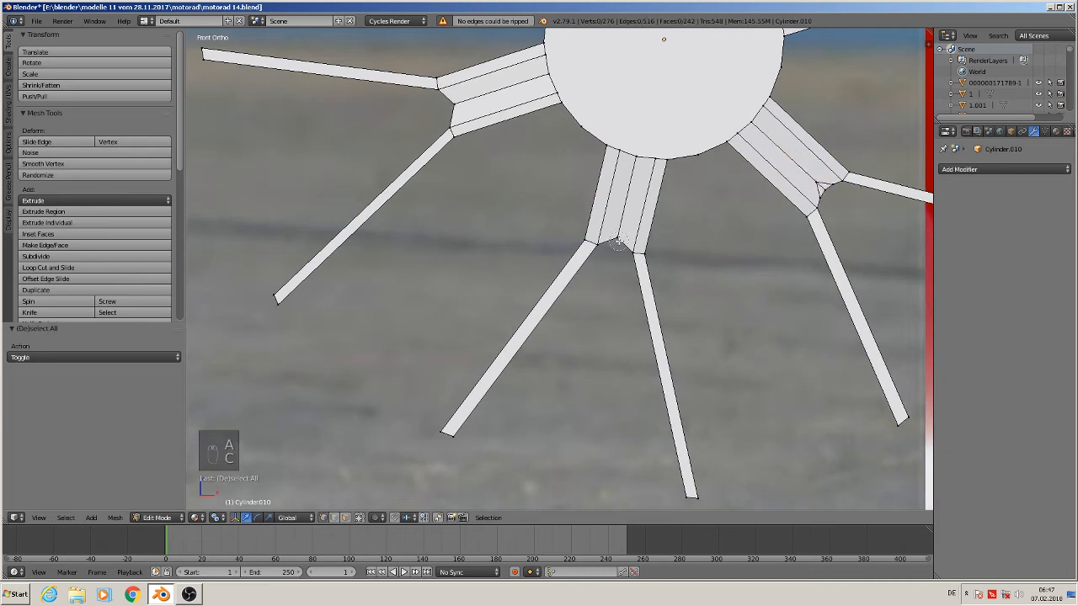
left_click(617, 239)
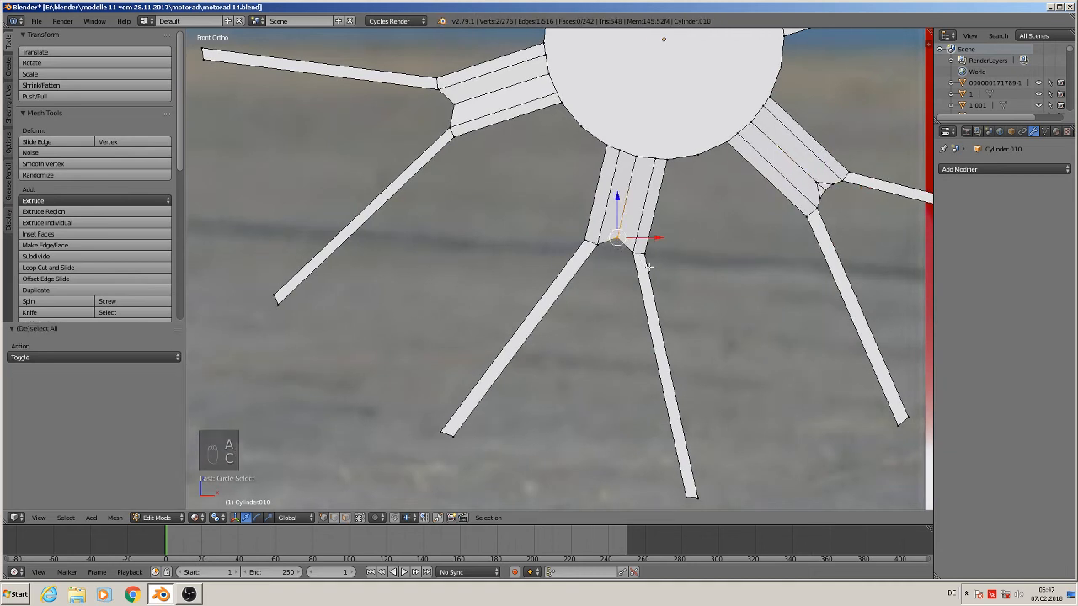
key("ctrl+b")
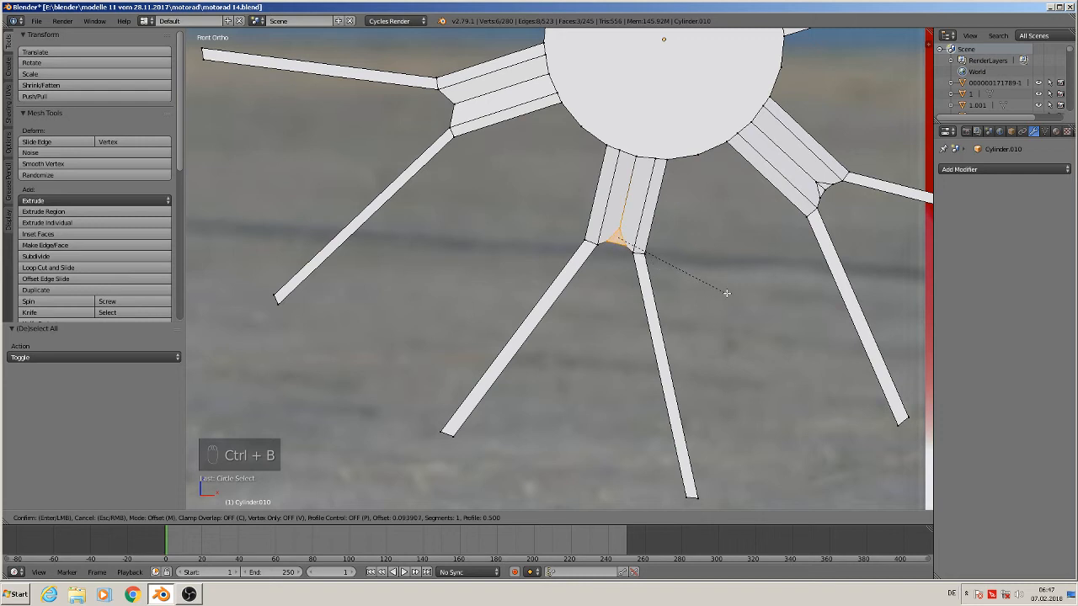
scroll(726, 294, "up", 1)
left_click(726, 294)
Select the lower-left arm's notch edge and bevel it with two segments and an offset of about 0.095
middle_click_drag(554, 194, 708, 282, "shift")
key("a")
key("c")
left_click(611, 192)
right_click(610, 192)
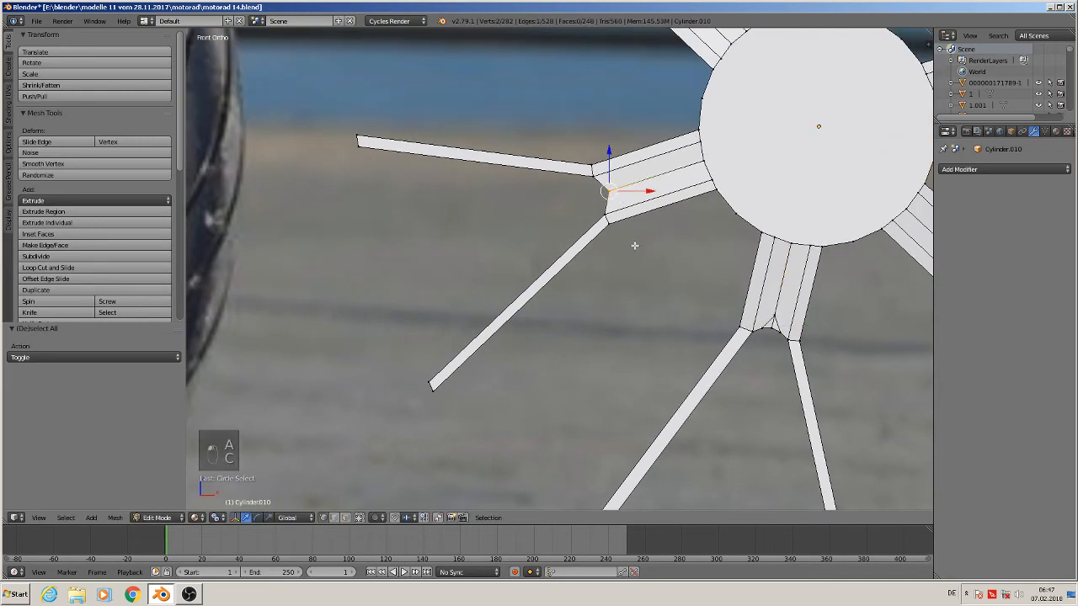
key("ctrl+b")
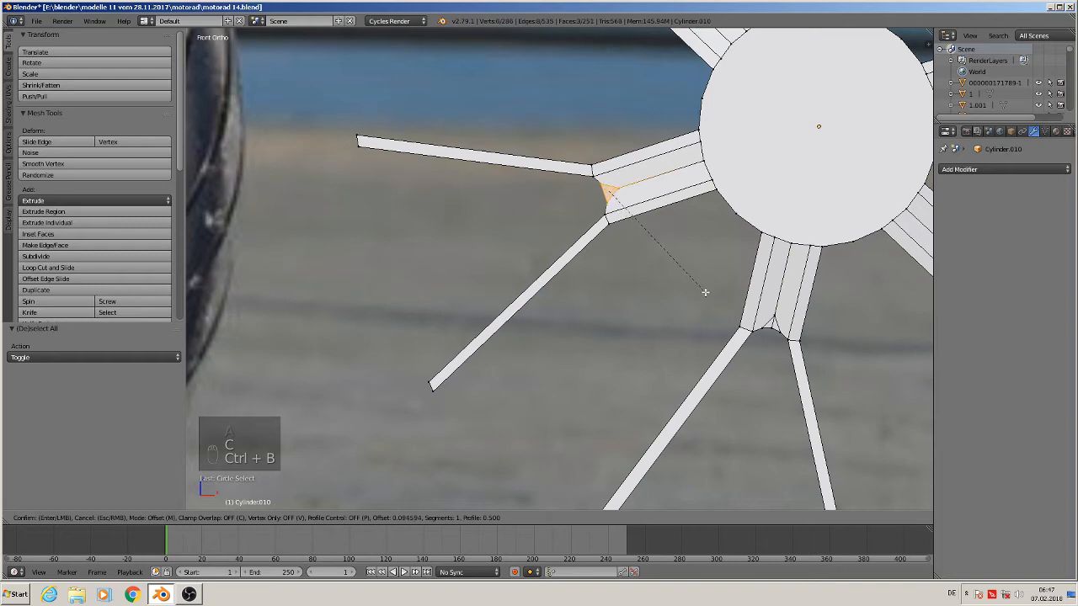
left_click(705, 292)
Leave Edit Mode and examine the hub and spokes from the front and at oblique angles beside the reference wheel
middle_click_drag(702, 244, 678, 370, "shift")
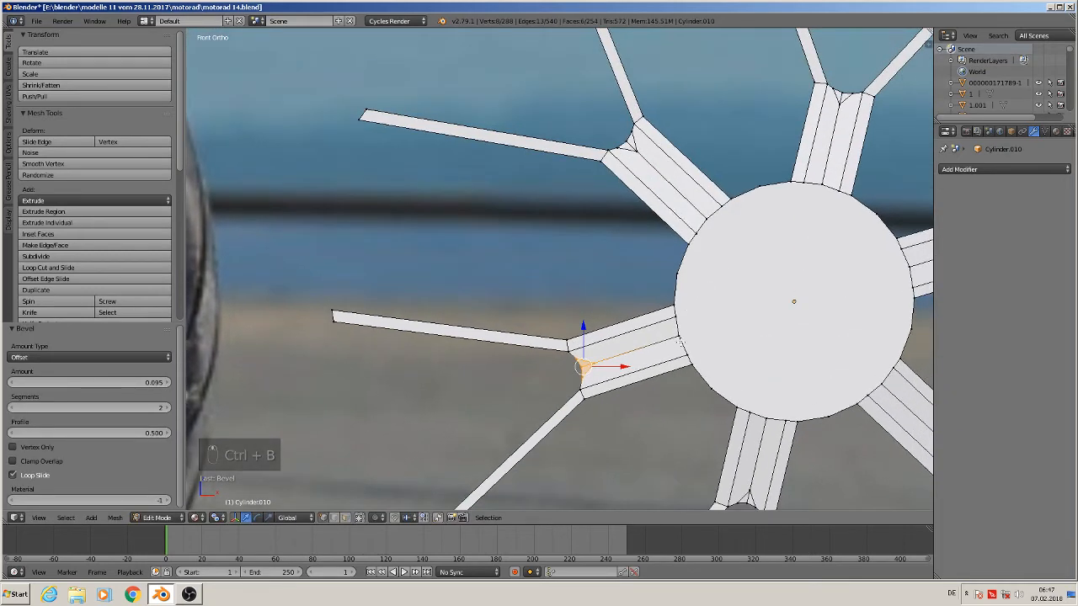
key("Tab")
scroll(703, 340, "down", 2)
scroll(703, 337, "down", 3)
middle_click_drag(706, 336, 611, 288, "shift")
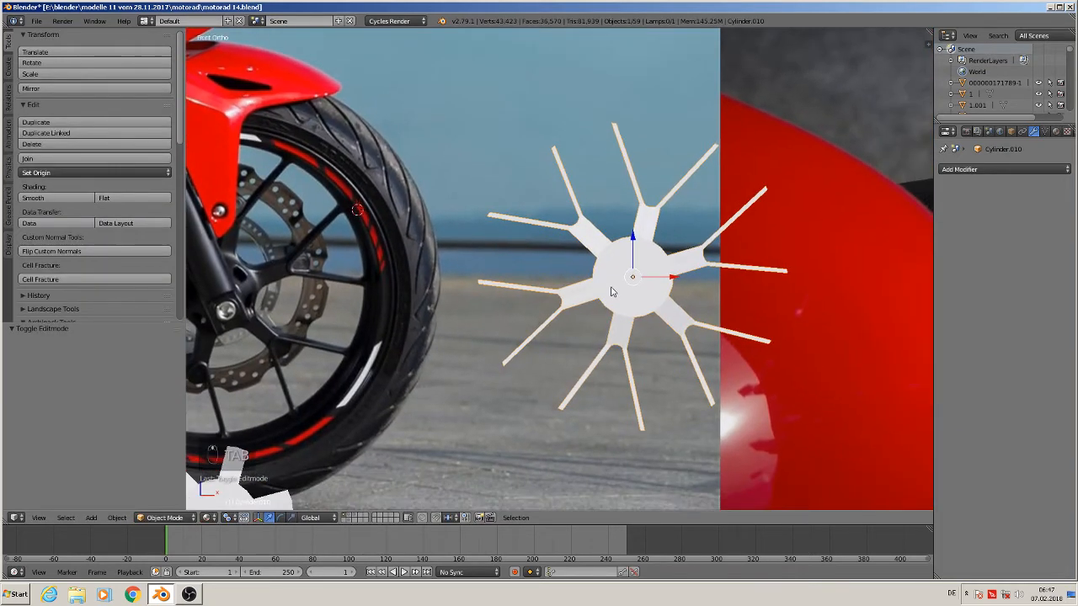
scroll(639, 357, "up", 2)
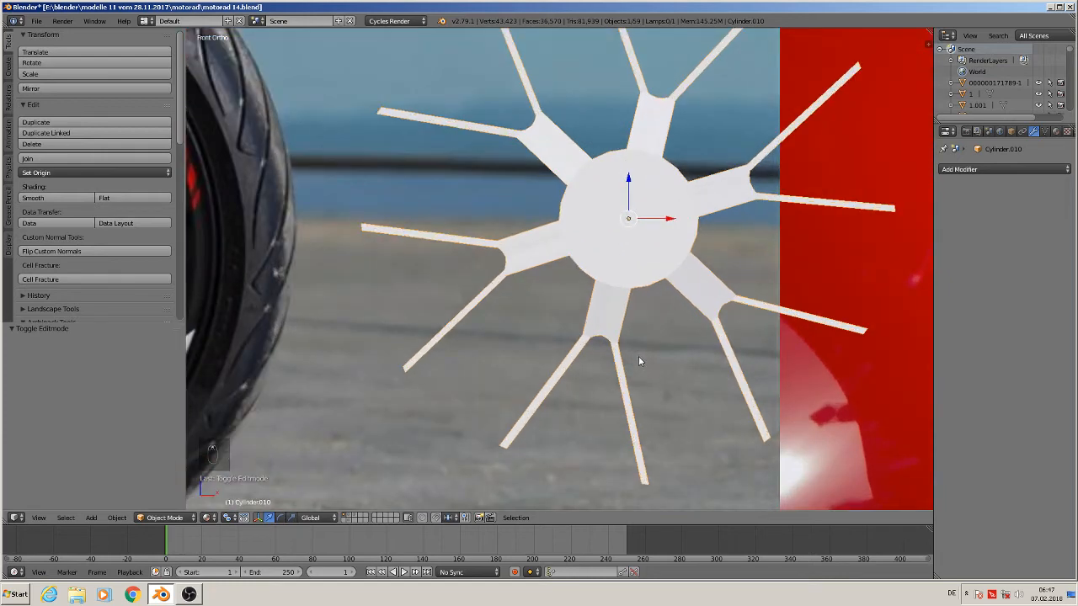
scroll(639, 357, "down", 3)
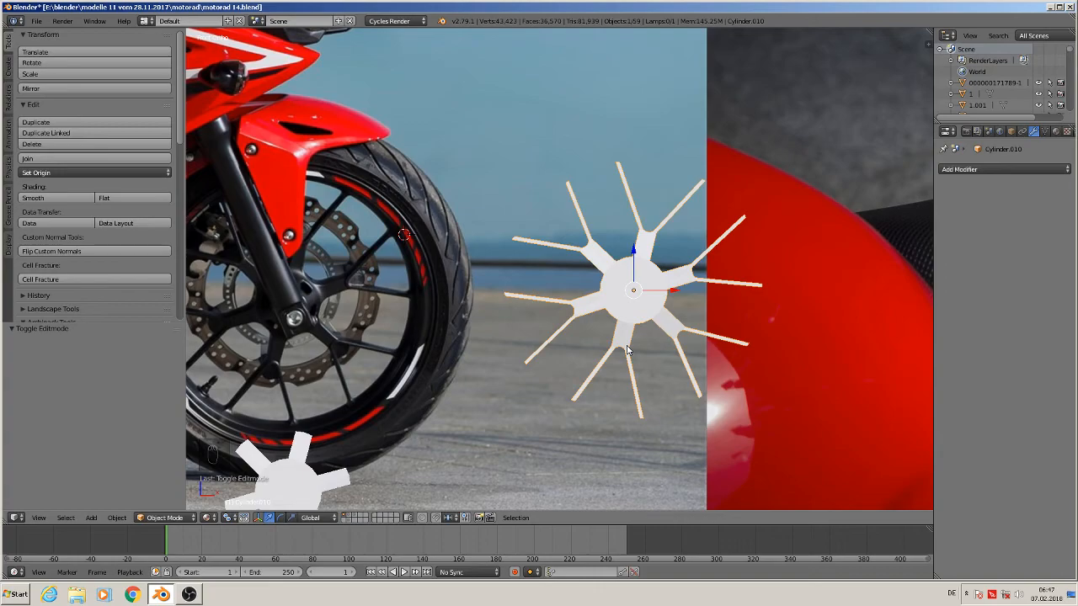
middle_click_drag(627, 351, 592, 355)
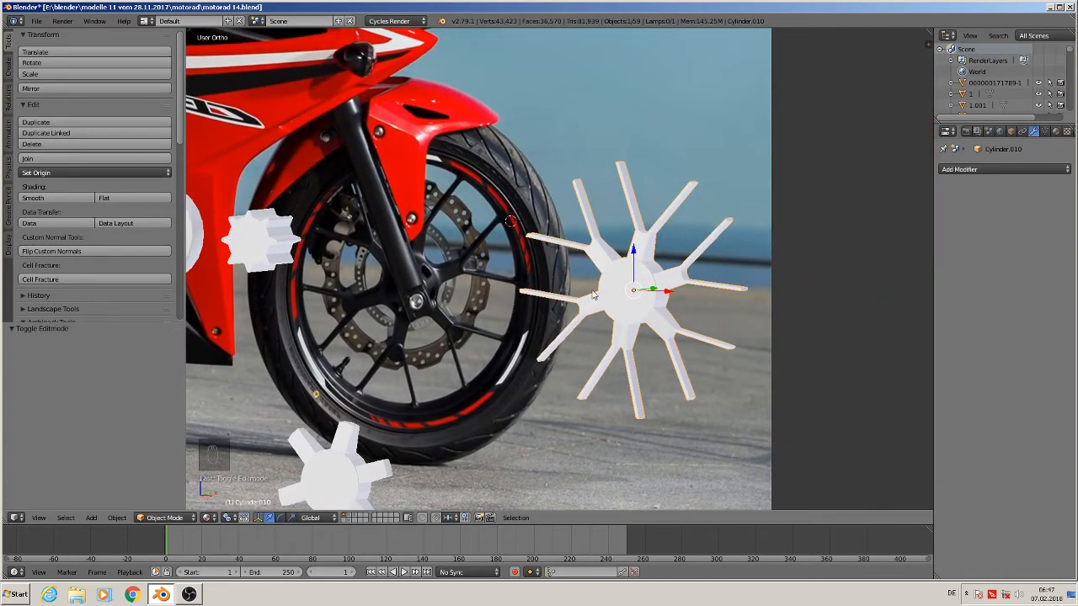
scroll(579, 211, "up", 1)
scroll(636, 185, "up", 3)
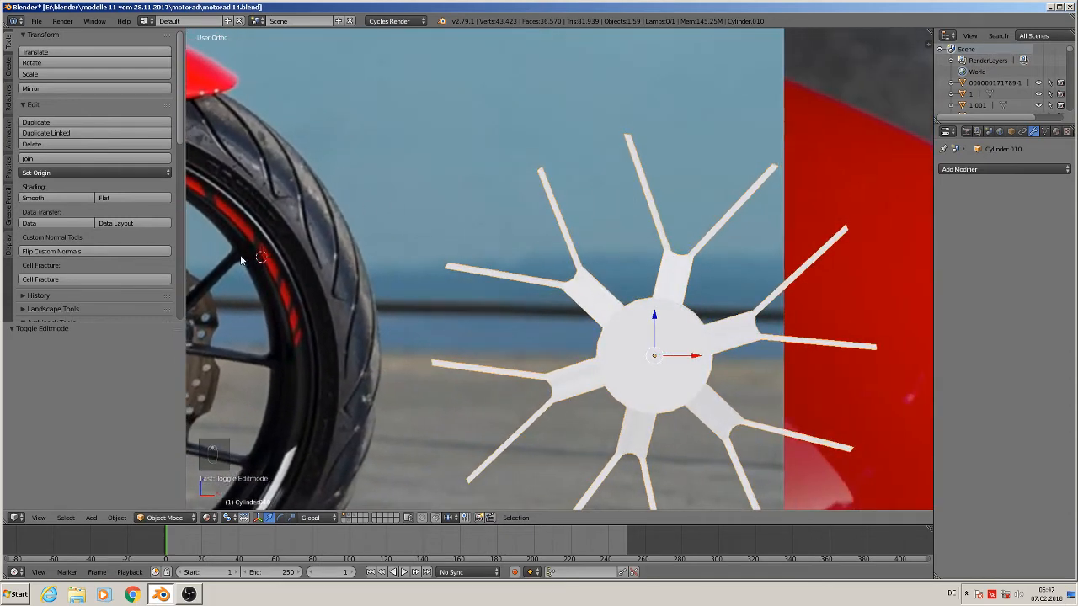
middle_click_drag(682, 140, 570, 212)
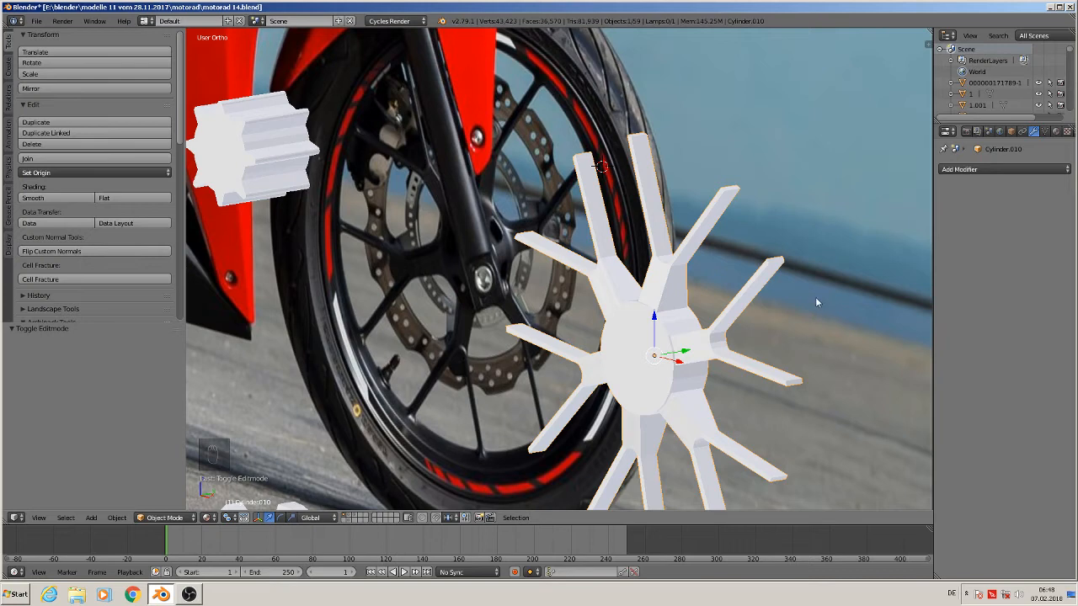
middle_click_drag(632, 147, 706, 126)
In Edit Mode from the front view, select the end vertices of the top arm's left spoke and rotate them by about -21.7°
key("KP_1")
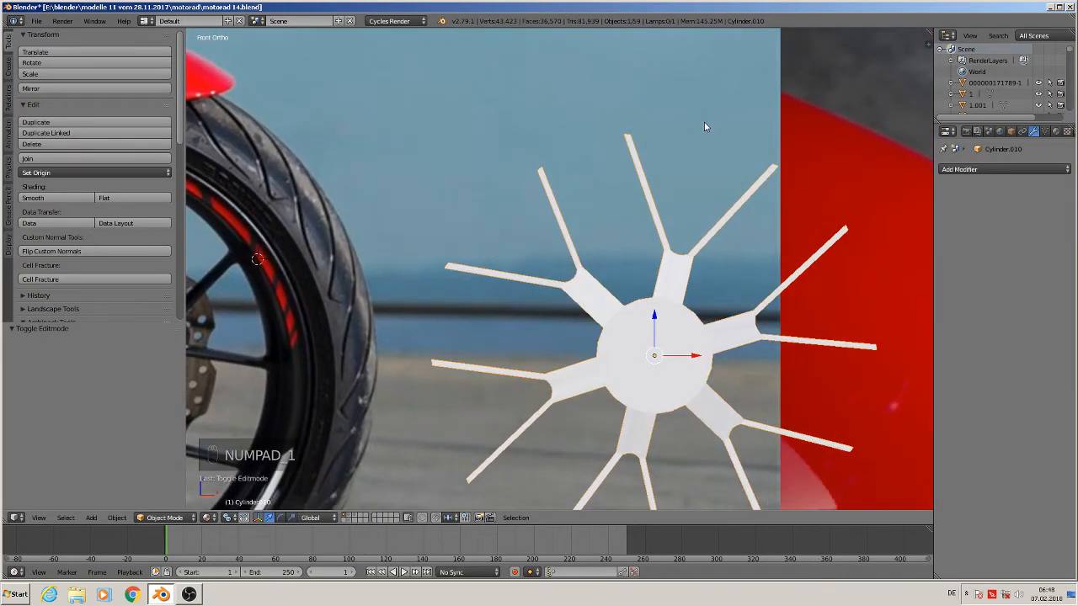
scroll(686, 143, "up", 6)
key("Tab")
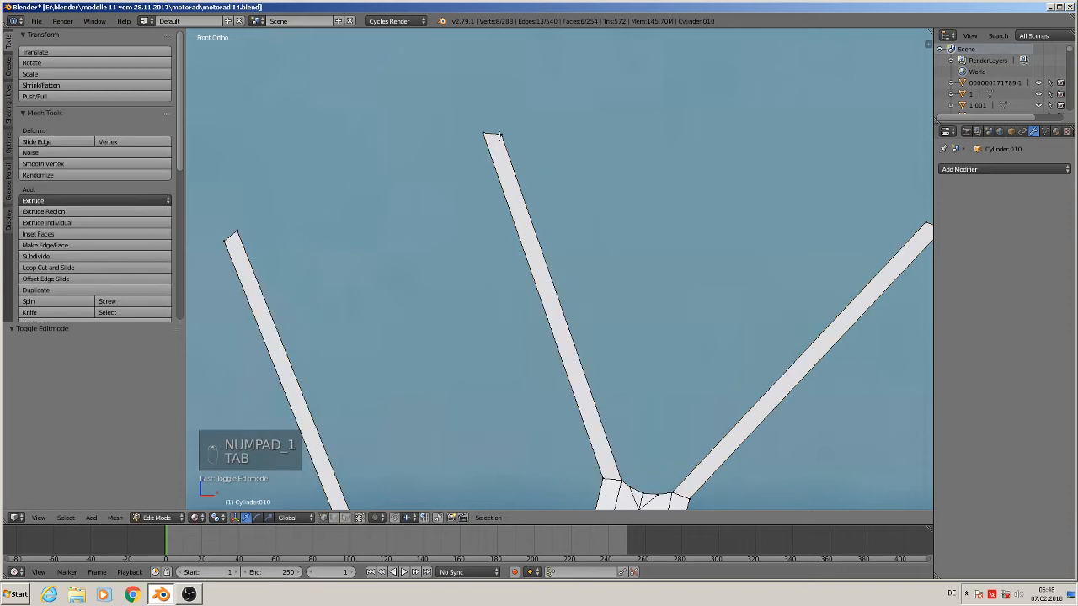
key("a")
key("a")
key("c")
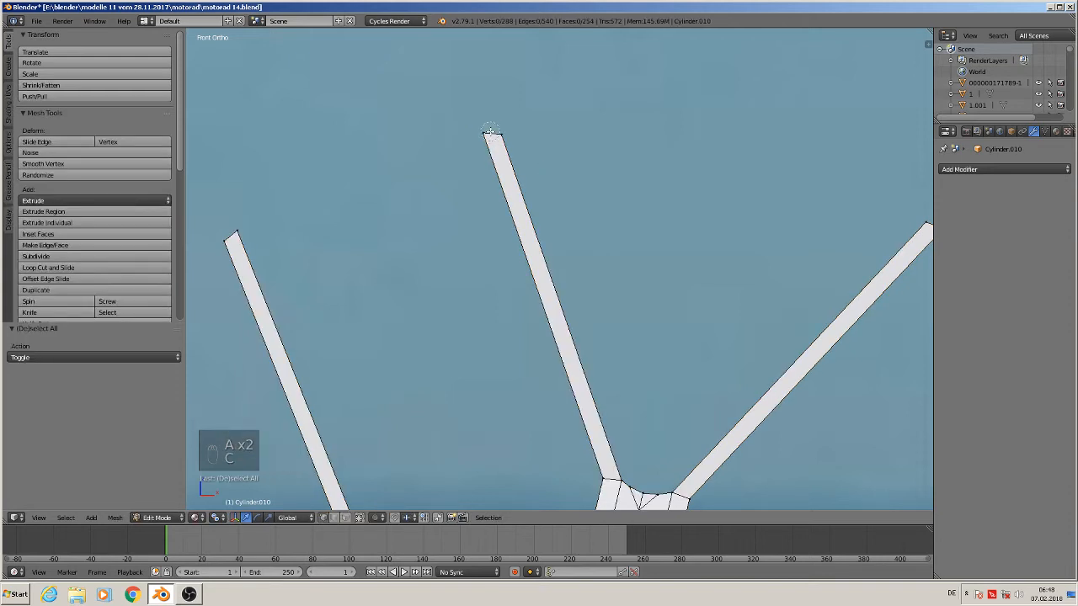
left_click(493, 132)
key("Escape")
scroll(559, 193, "down", 4)
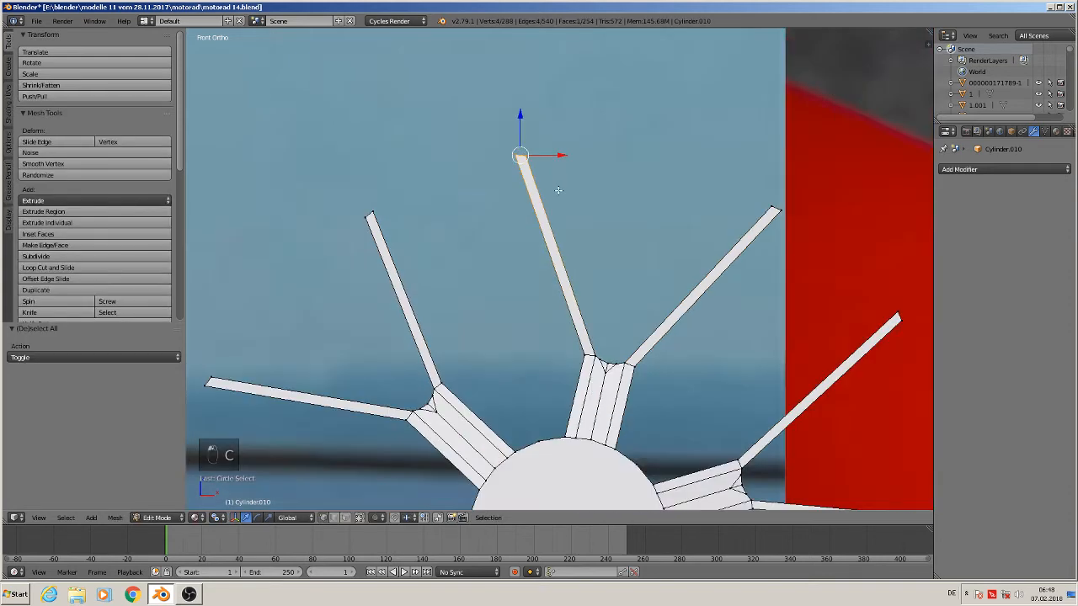
scroll(556, 192, "up", 4)
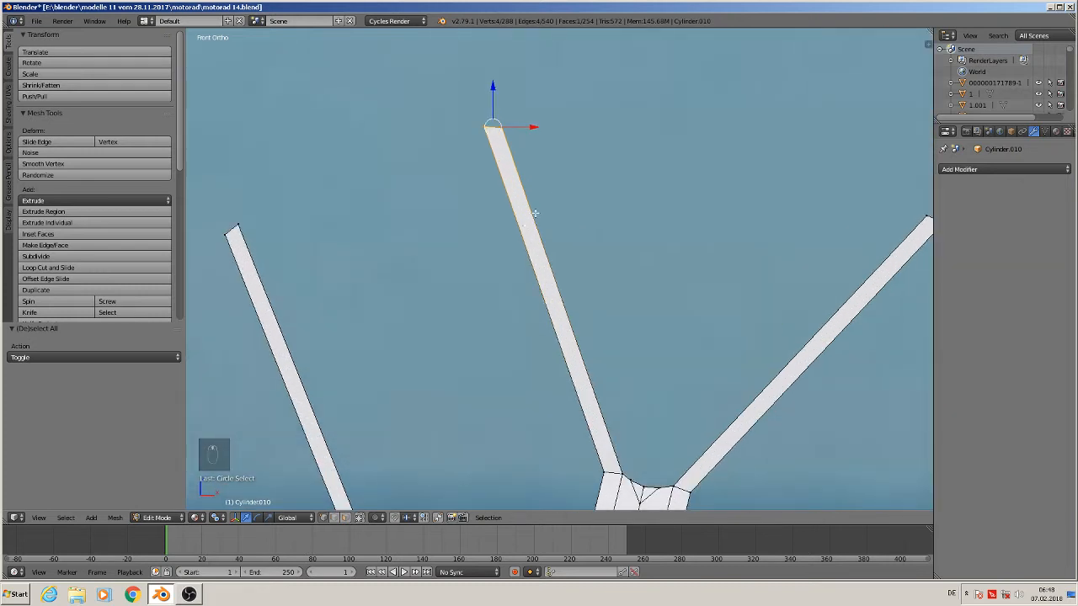
key("r")
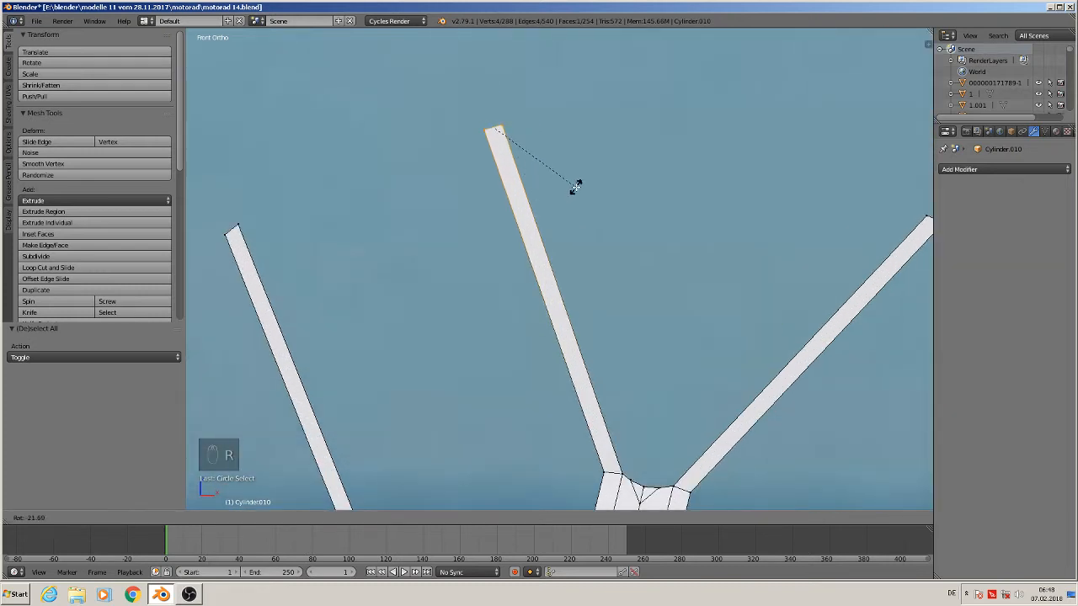
left_click(575, 187)
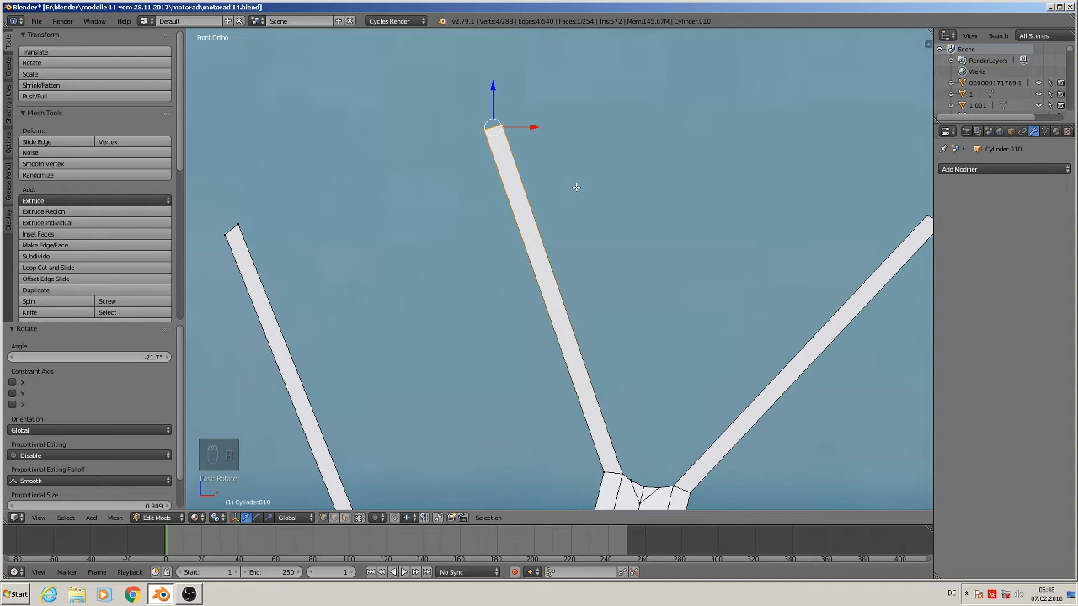
Add one loop cut near the tip of the top arm's left spoke, slid to a factor of about -0.829
key("s")
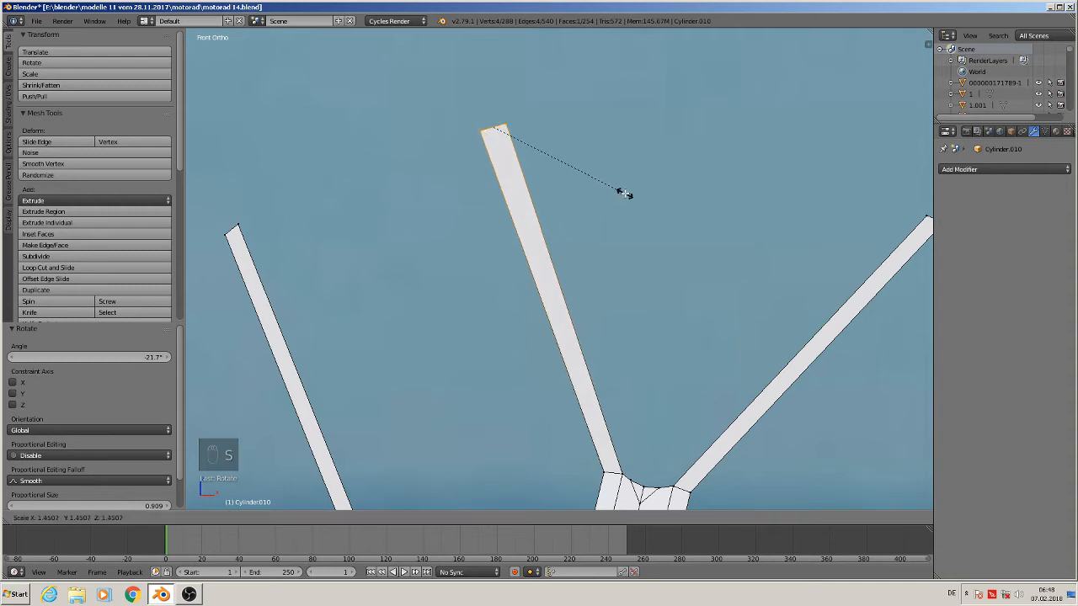
right_click(623, 193)
scroll(625, 193, "down", 6)
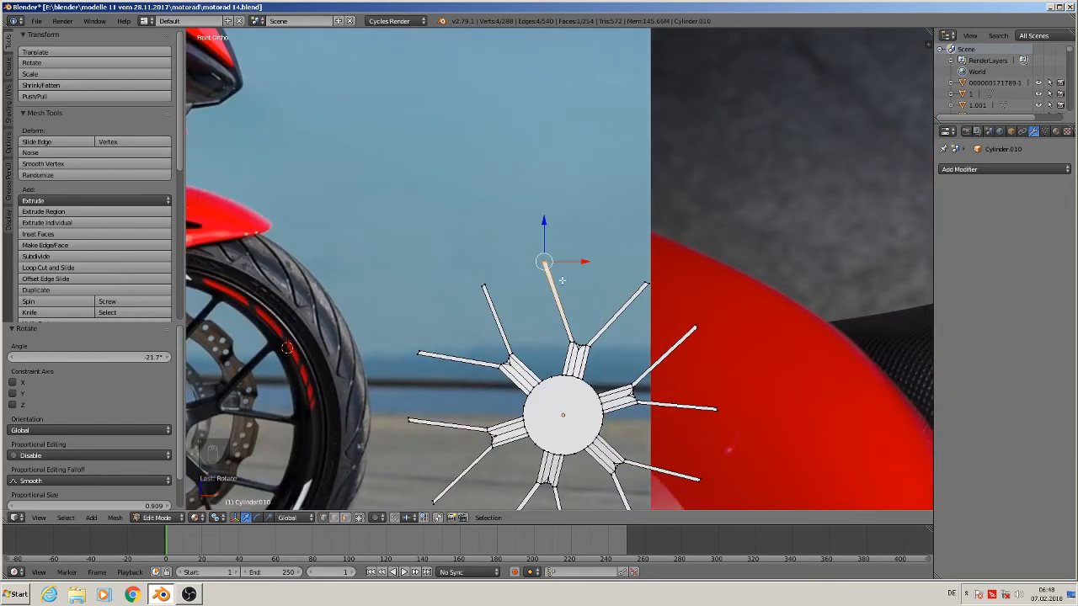
scroll(562, 280, "up", 6)
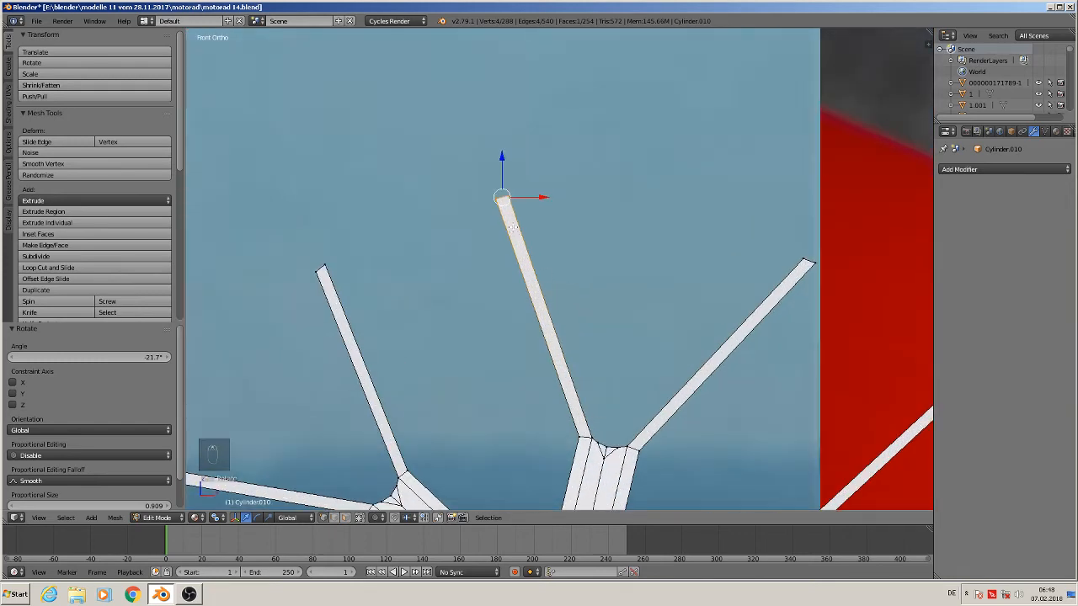
key("ctrl+r")
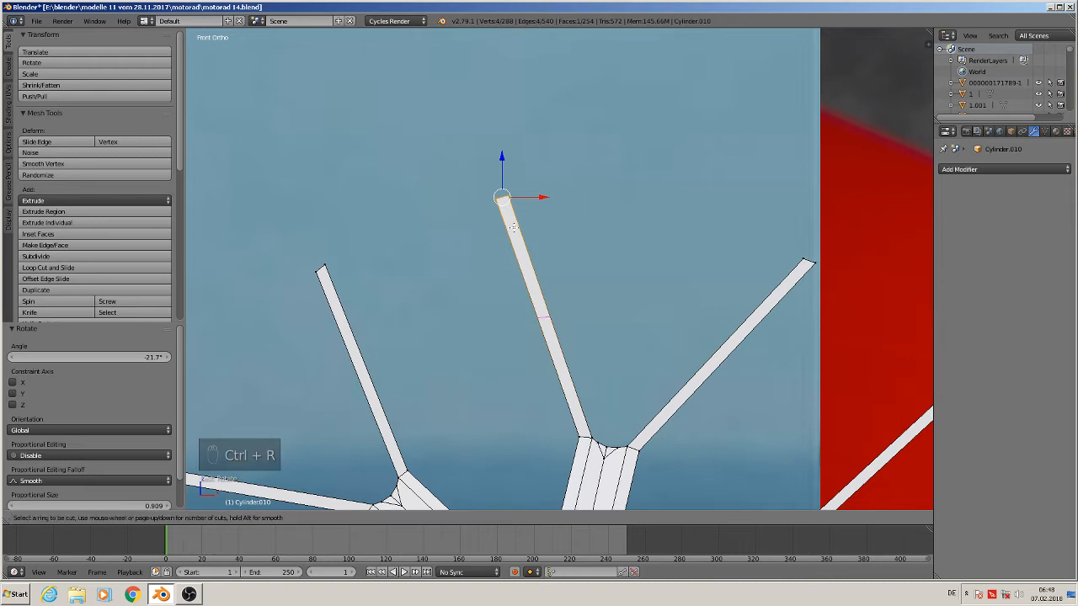
left_click(511, 221)
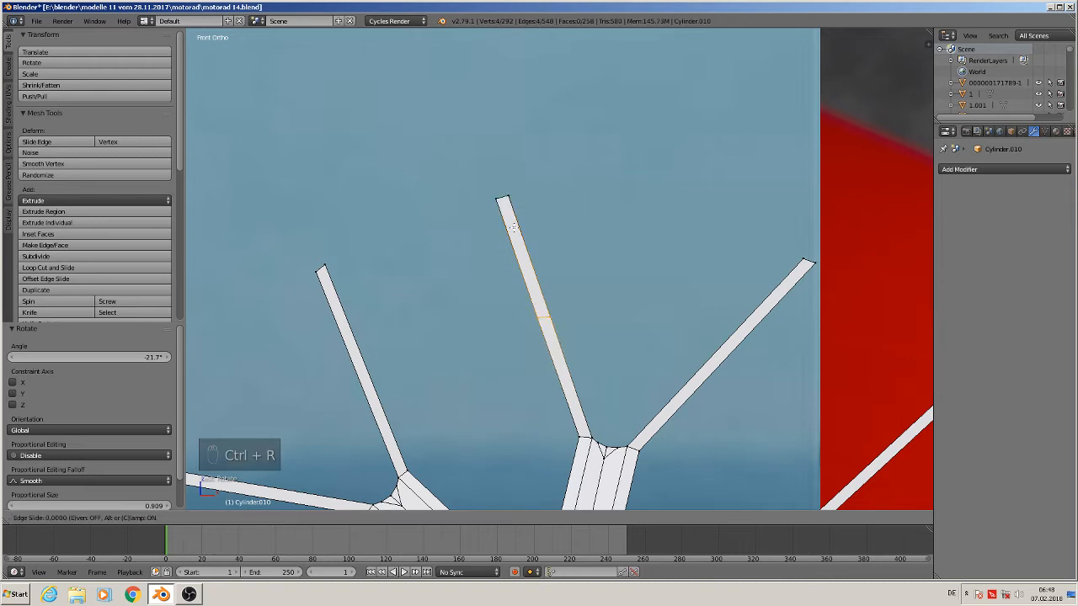
left_click(493, 122)
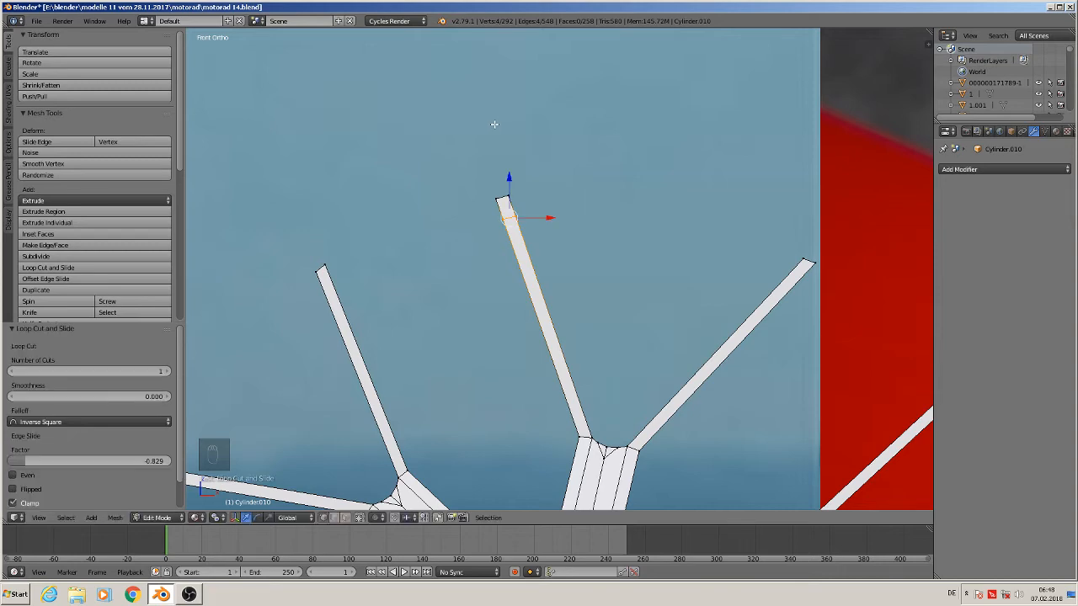
Select the end vertices of the top arm's right spoke and rotate them by about 15.6° to square the tip
middle_click_drag(731, 330, 413, 254, "shift")
key("a")
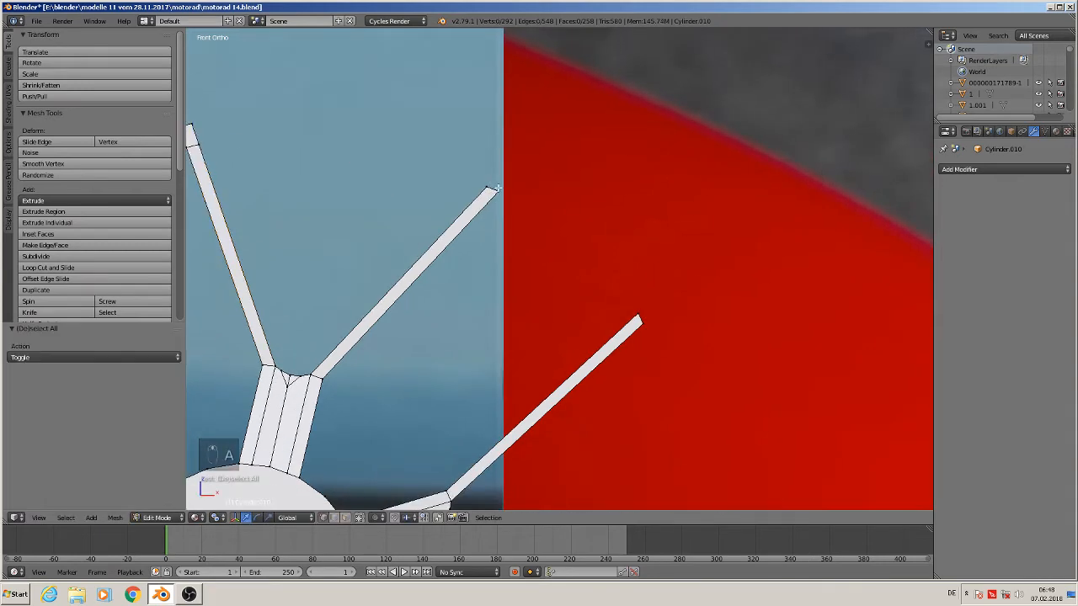
key("c")
left_click(489, 186)
middle_click_drag(510, 211, 498, 239)
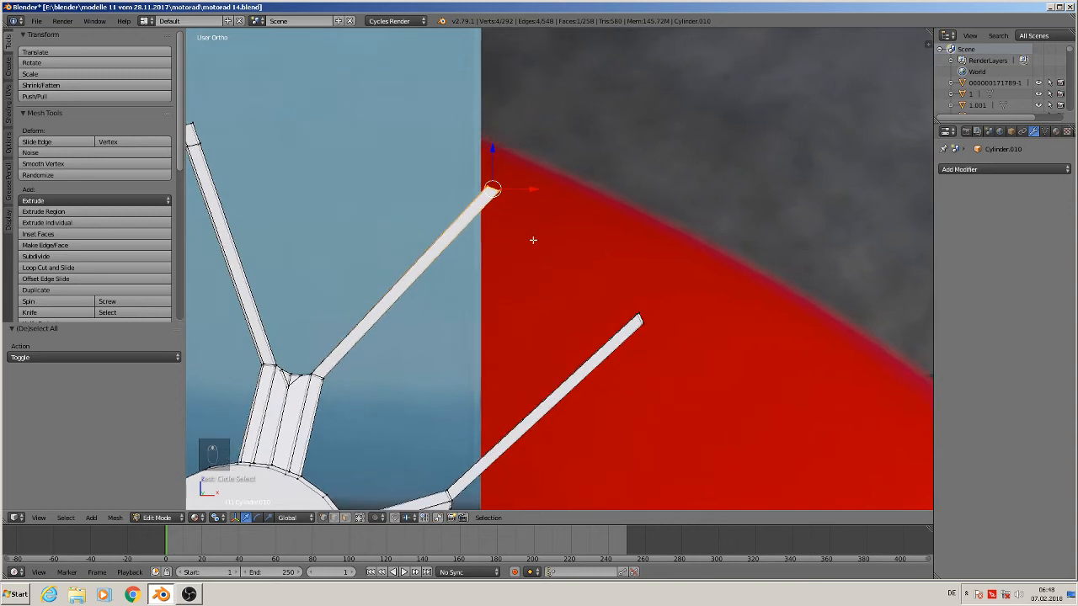
key("r")
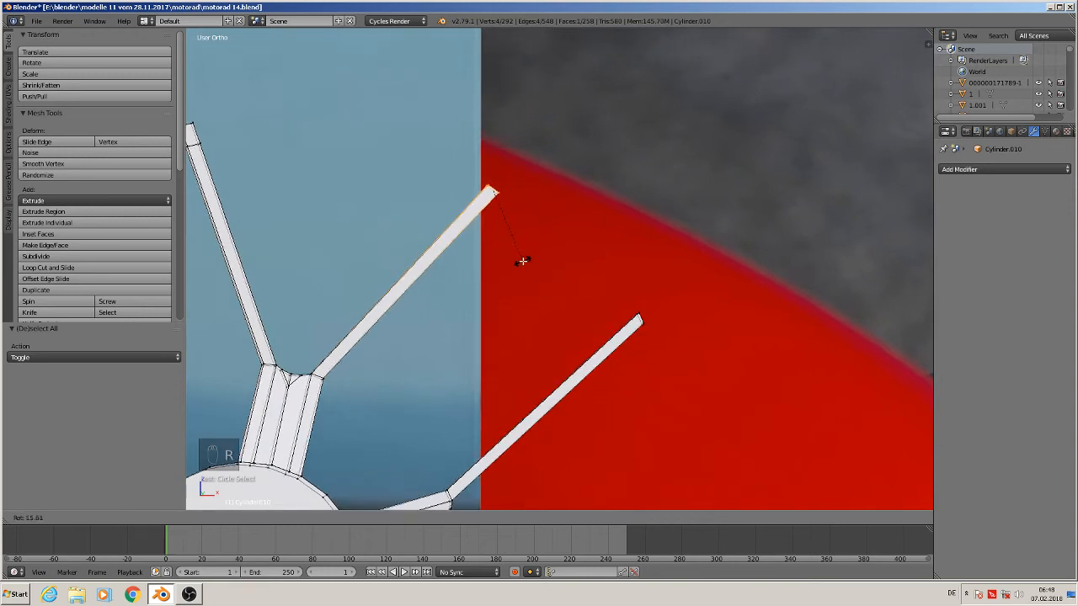
left_click(522, 262)
Add one loop cut across the top arm's right spoke and slide it close to the tip
key("ctrl+r")
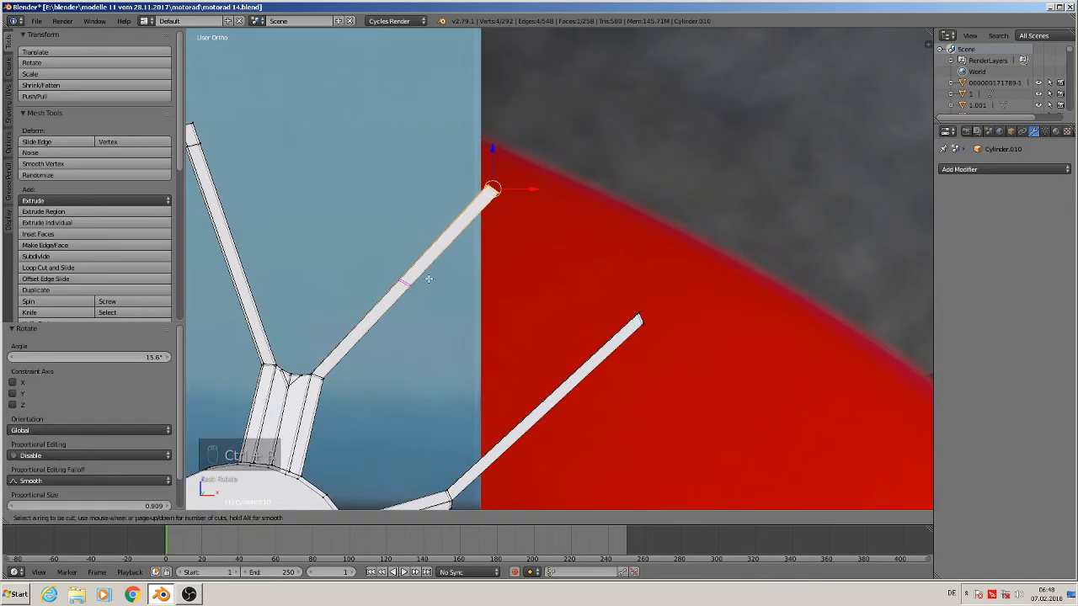
left_click(427, 278)
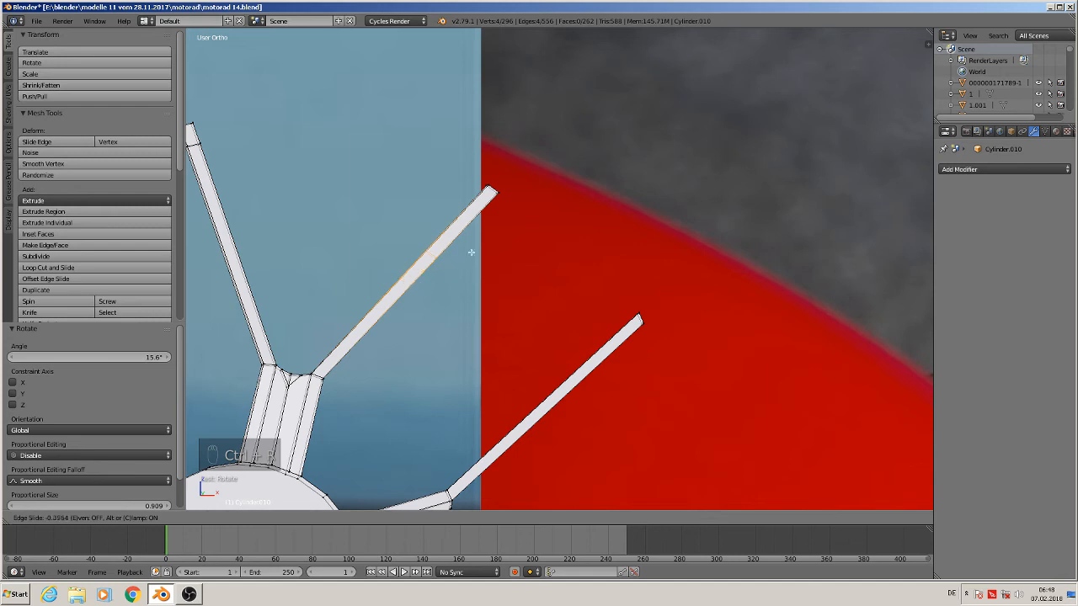
left_click(503, 213)
Select only the end vertices of the top arm's right spoke and scale them up about 1.4 times to flare the tip
key("a")
key("c")
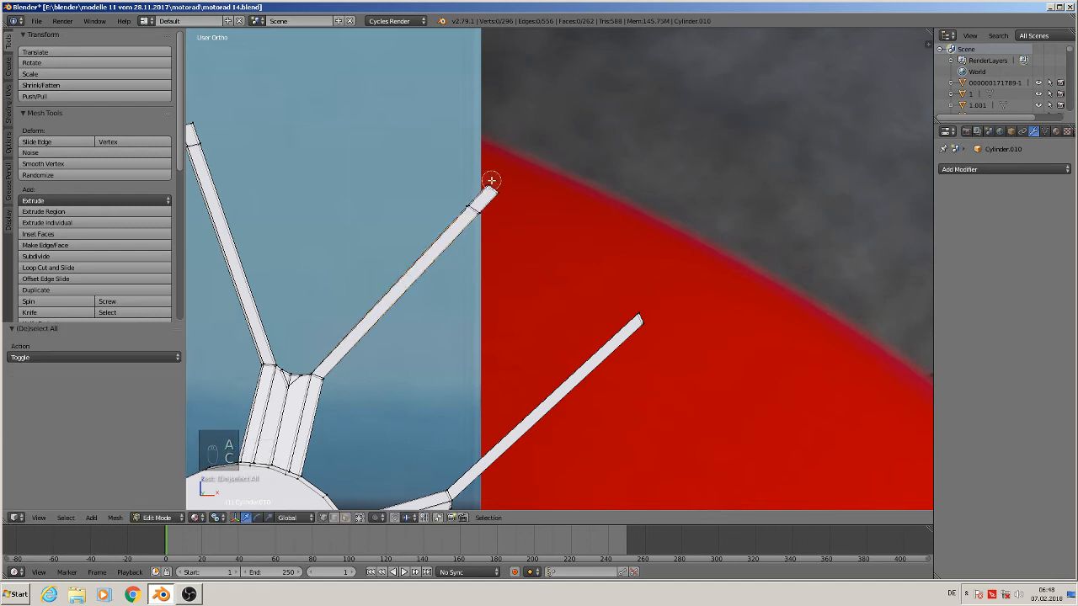
left_click(491, 182)
left_click(492, 187)
right_click(510, 202)
key("s")
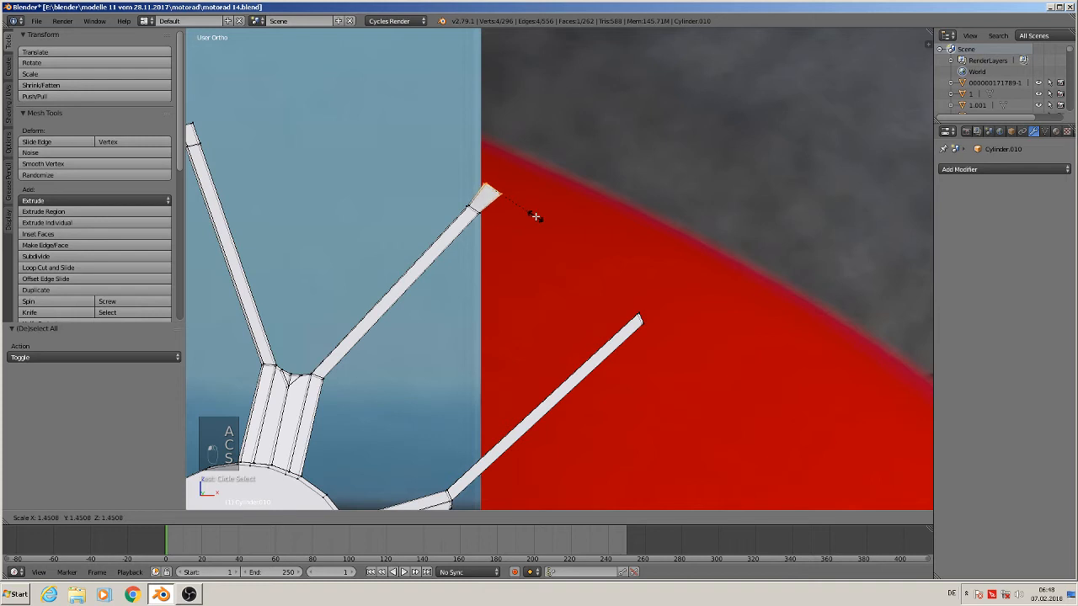
left_click(533, 215)
Select the end vertices of the top arm's left spoke and scale them up by about 1.369 to flare the tip
middle_click_drag(257, 161, 431, 167, "shift")
key("a")
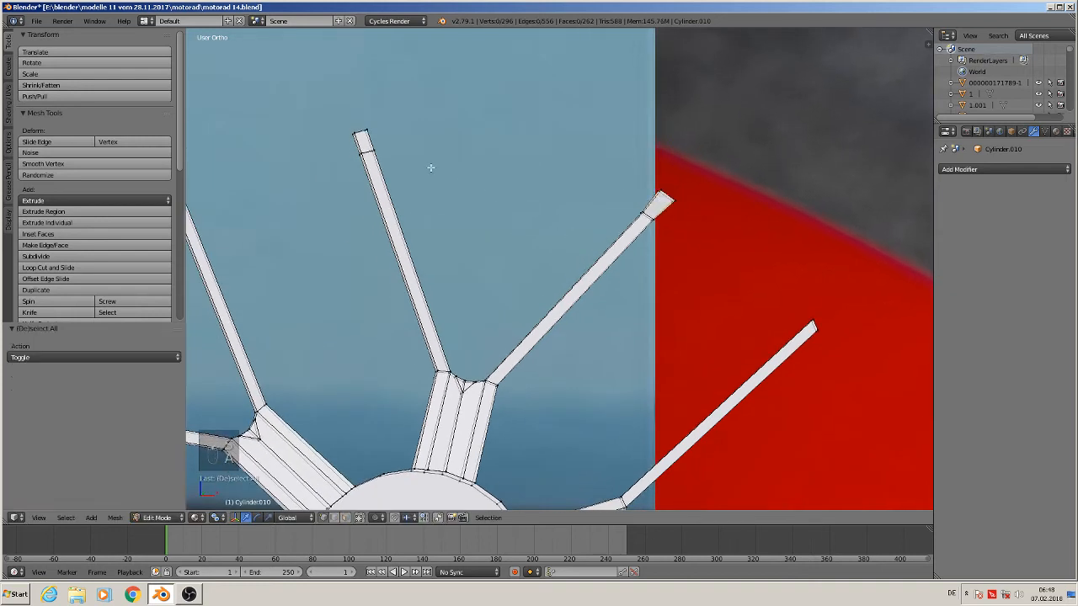
right_click(360, 132)
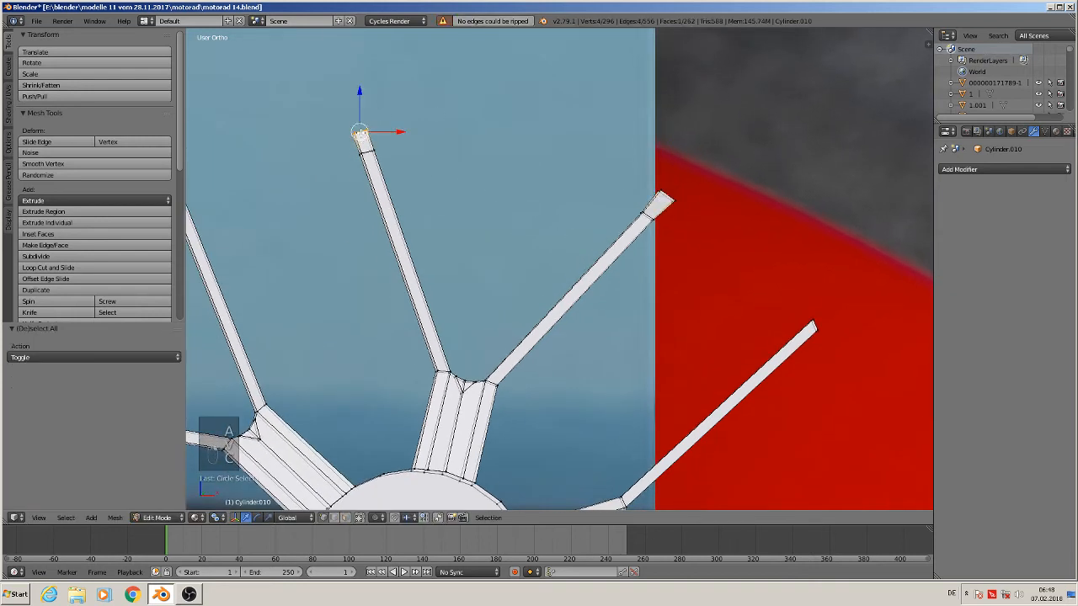
key("v")
right_click(413, 132)
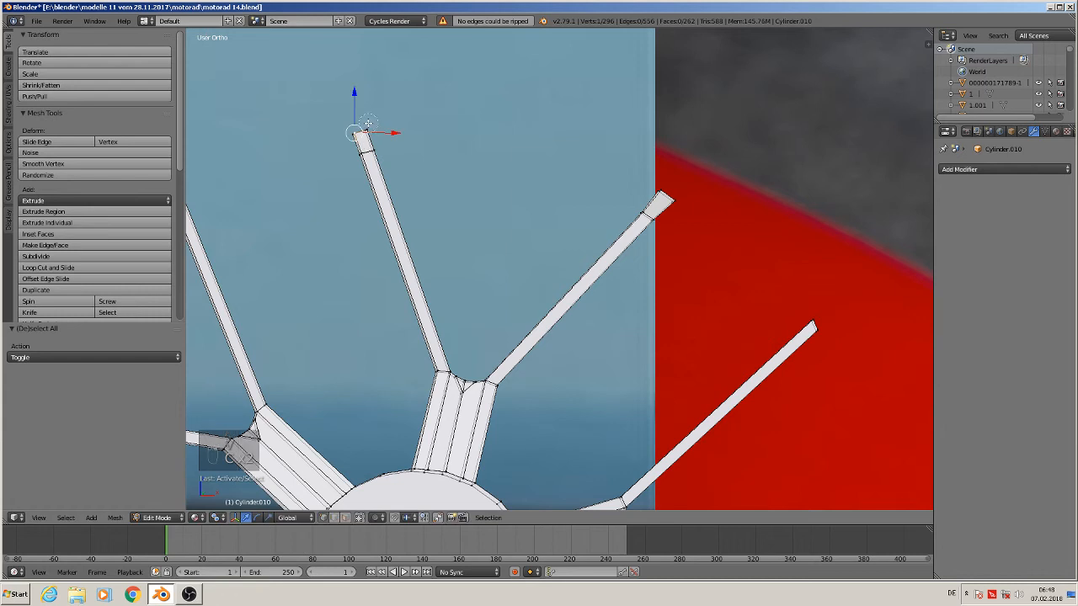
left_click_drag(369, 128, 358, 133)
key("s")
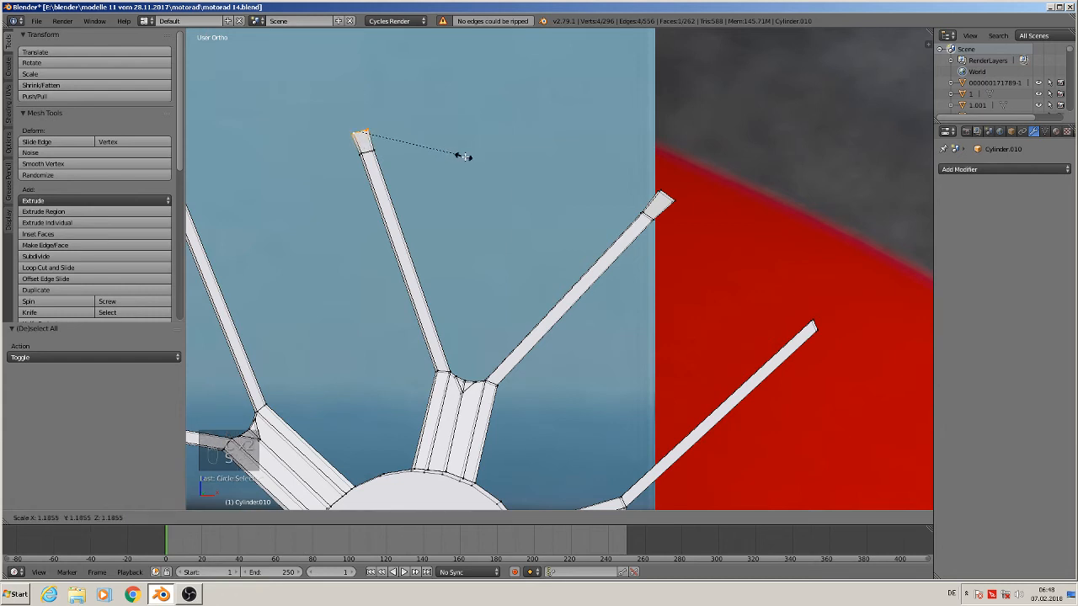
left_click(478, 160)
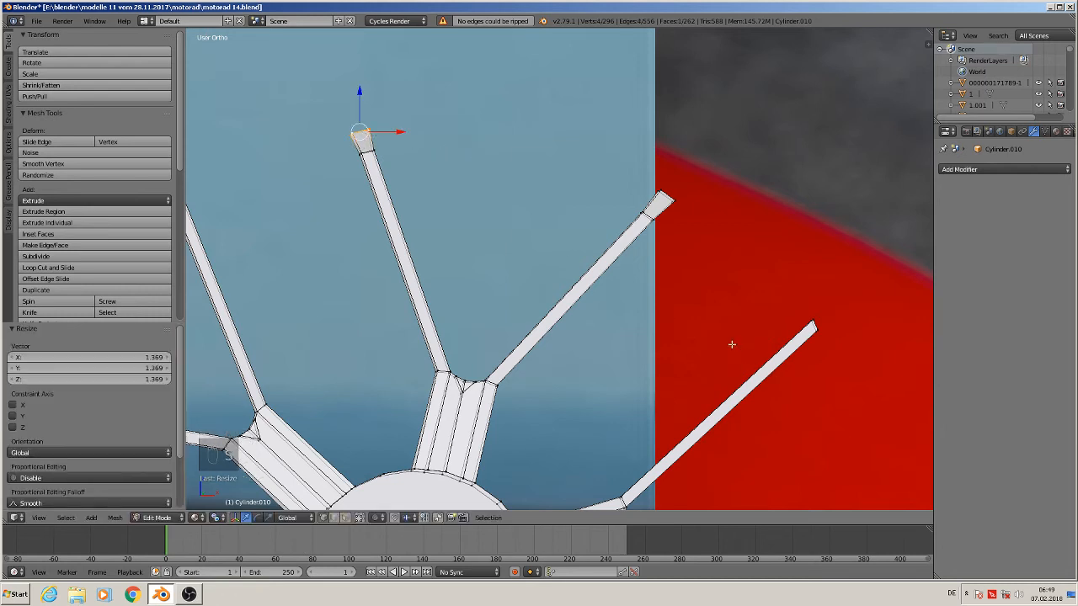
Select the end vertices of the right arm's upper spoke and rotate them by about -21.5° to square the tip
middle_click_drag(732, 344, 645, 186, "shift")
key("a")
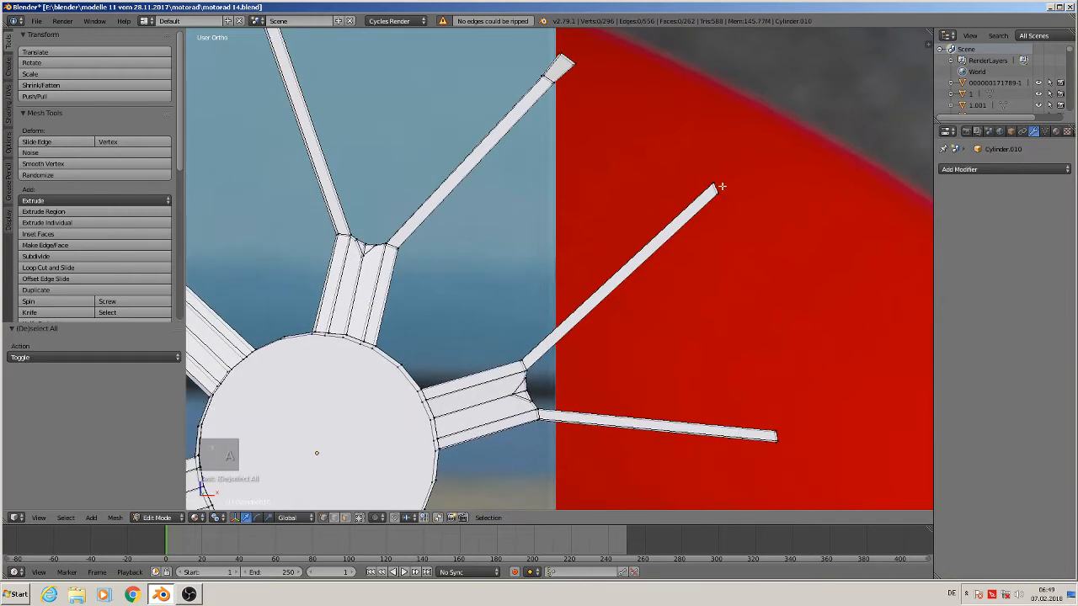
key("c")
left_click(718, 189)
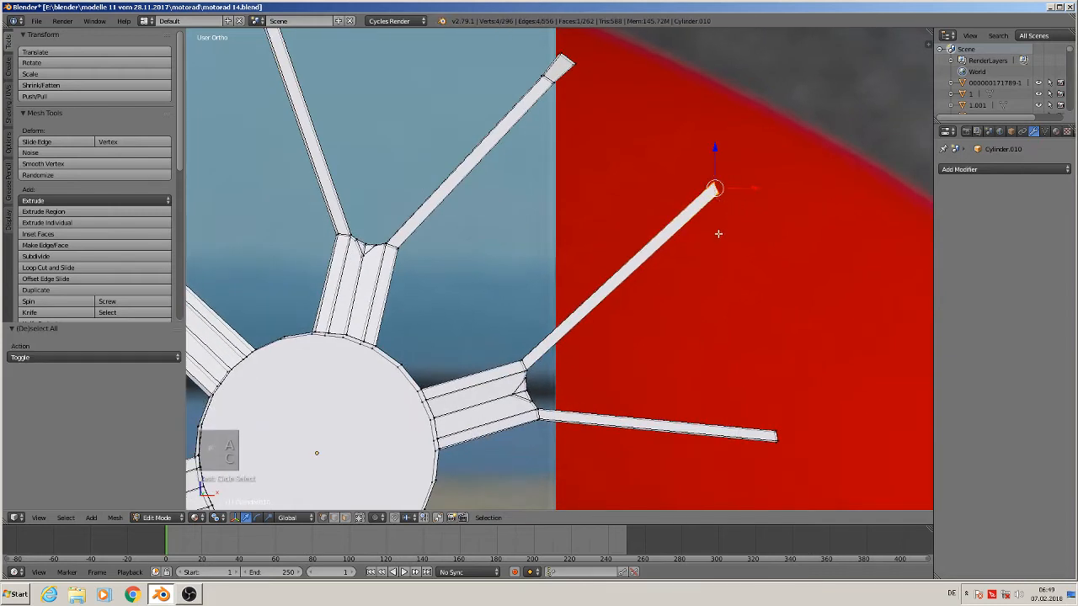
key("r")
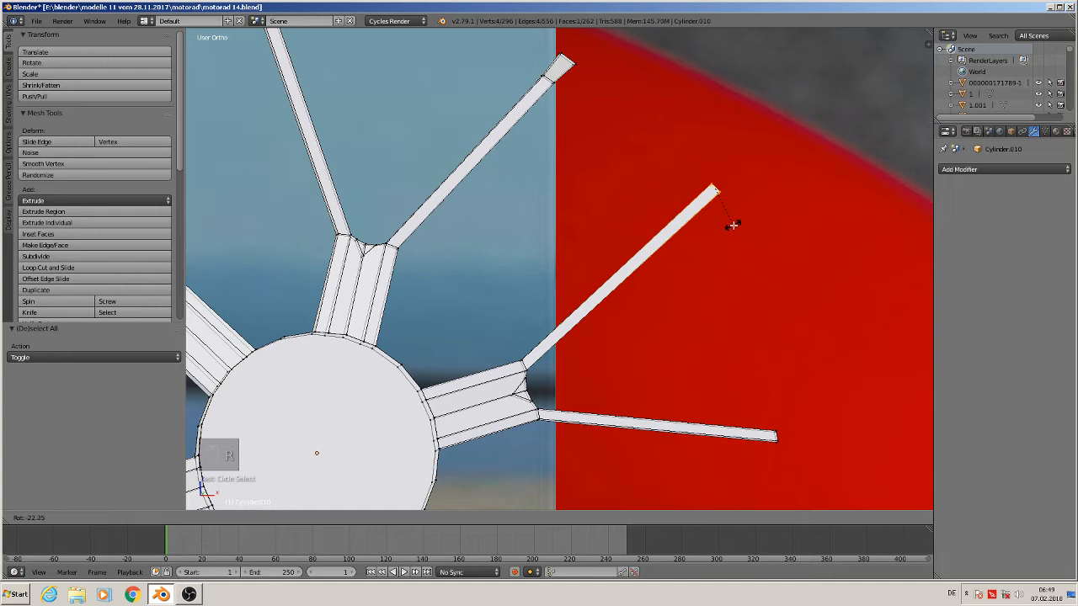
left_click(733, 225)
Add one loop cut across the right arm's upper spoke and slide it close to the tip
key("ctrl+r")
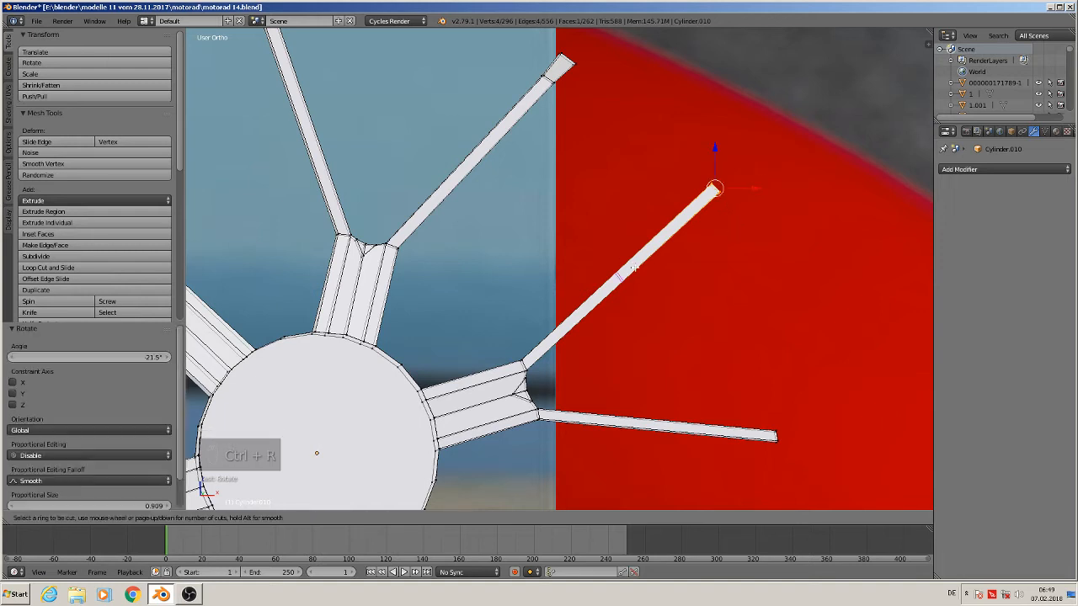
left_click(647, 260)
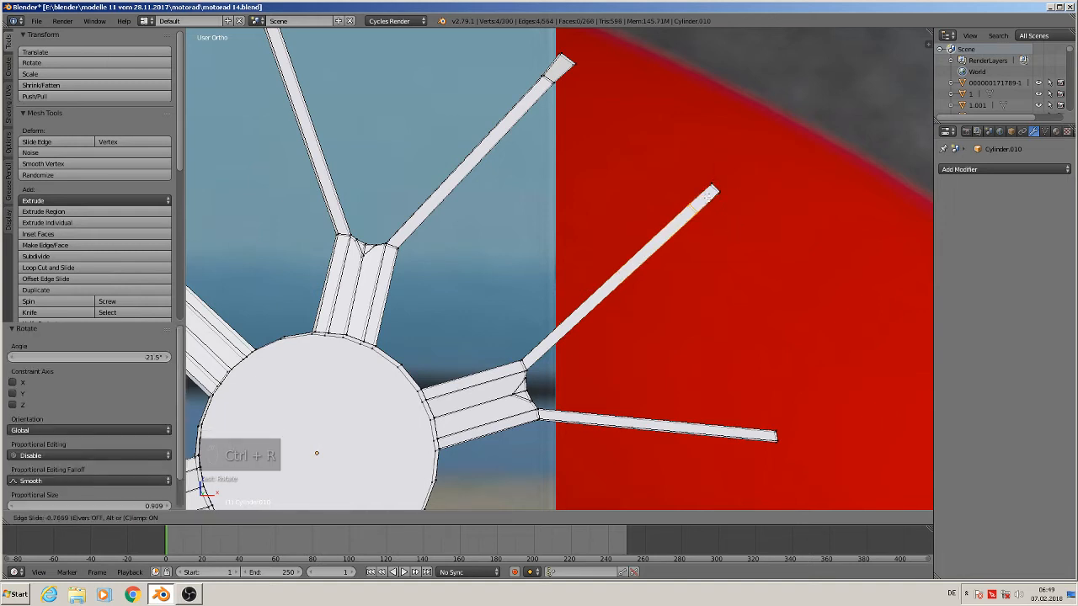
left_click(693, 173)
Select only the end vertices of the right arm's upper spoke and scale them up by about 1.544
key("a")
key("c")
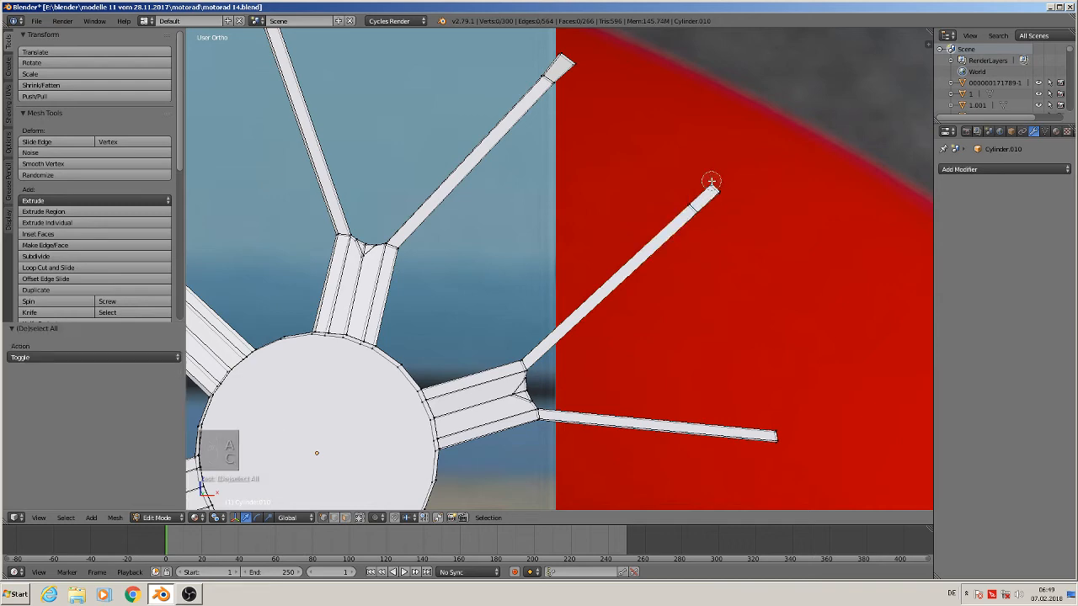
key("s")
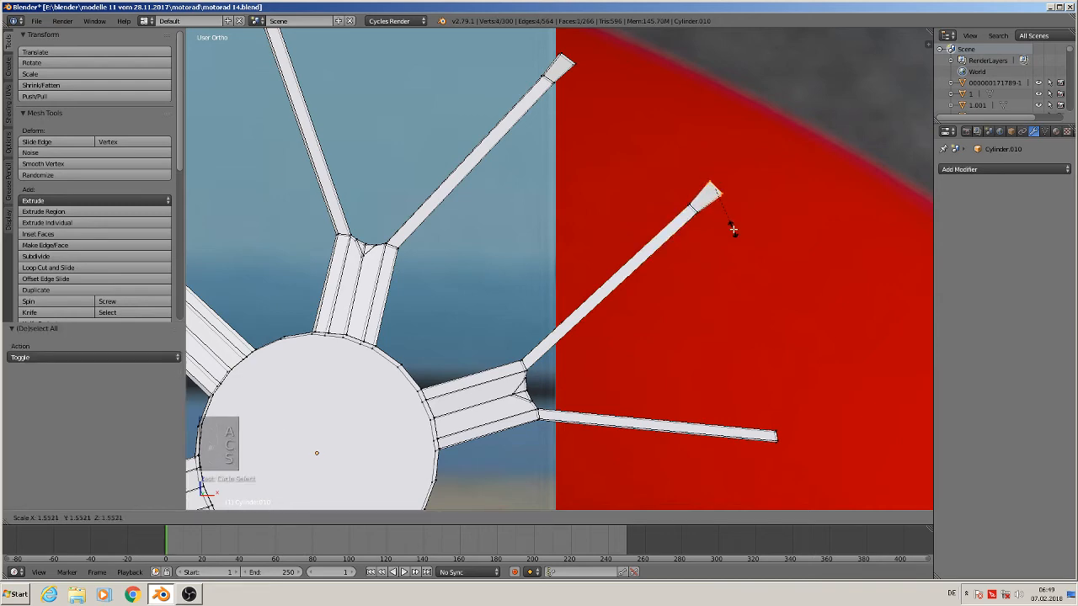
left_click(733, 229)
Select the end vertices of the right arm's lower spoke and rotate them by about 12.9° to square the tip
middle_click_drag(782, 339, 771, 162, "shift")
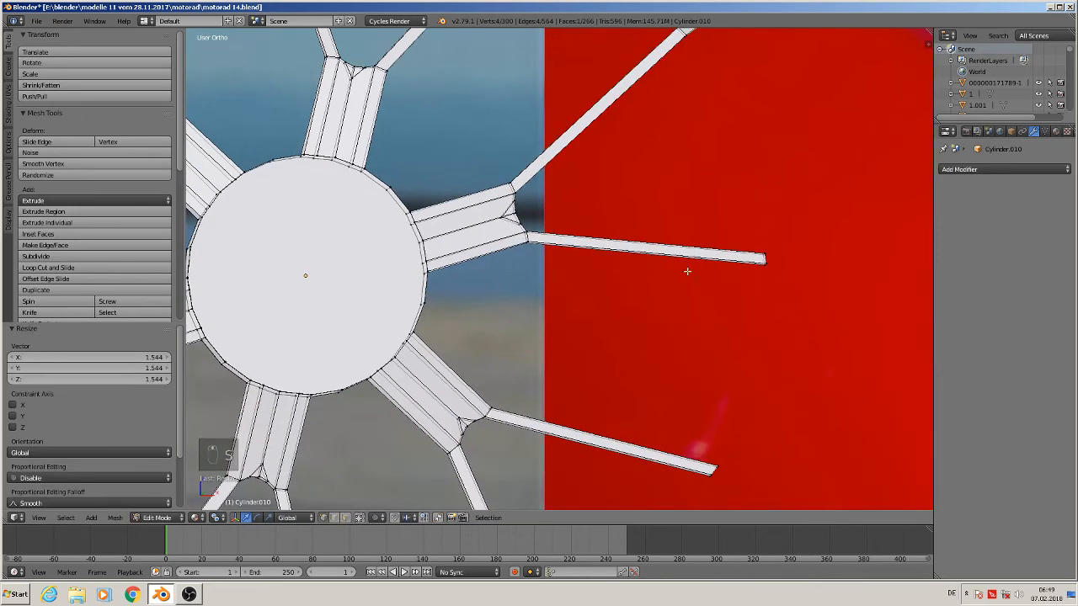
key("a")
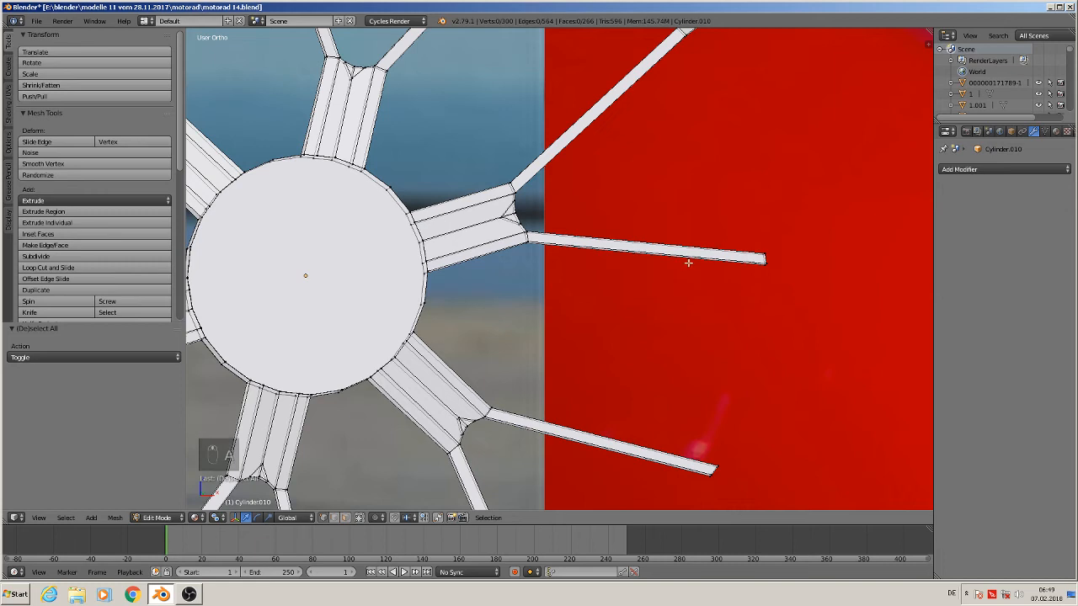
right_click(762, 259)
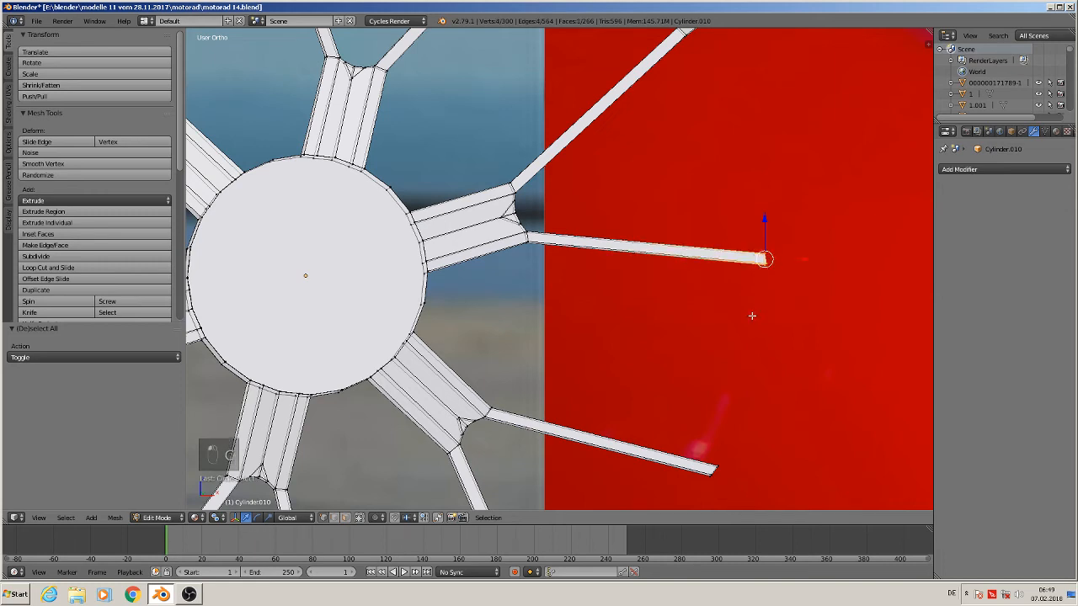
key("r")
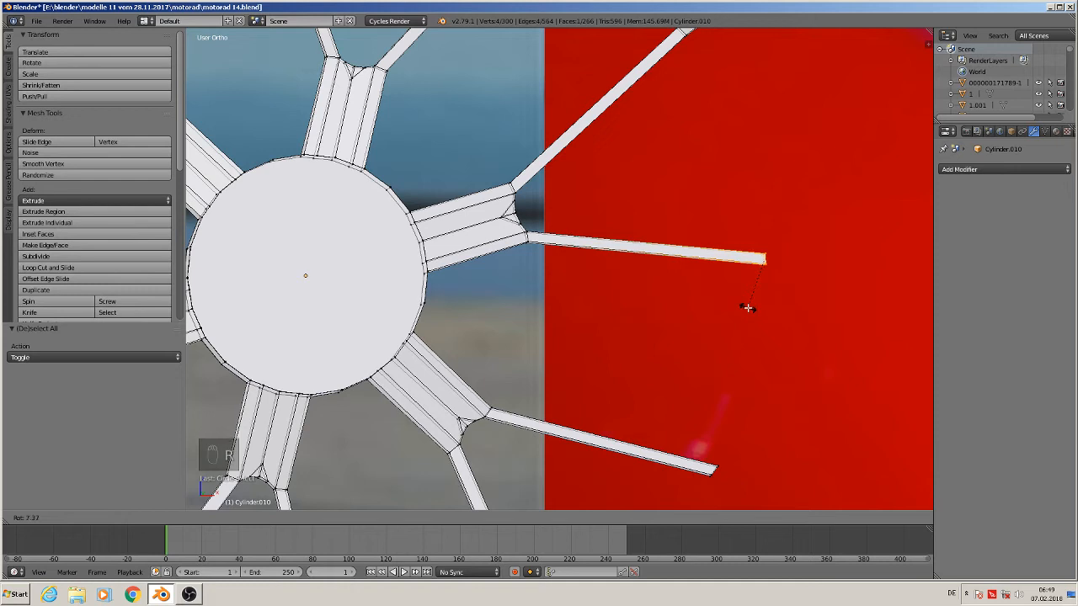
left_click(744, 307)
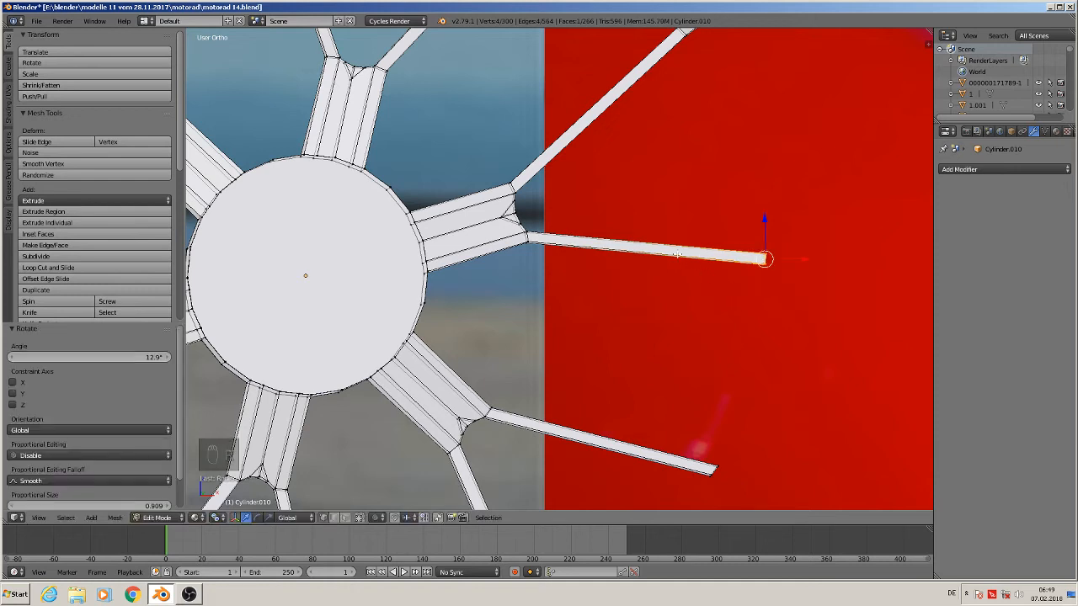
Try a loop cut near the tip of the right arm's lower spoke, shift it 0.006 along X, and undo both
key("ctrl+r")
left_click(679, 254)
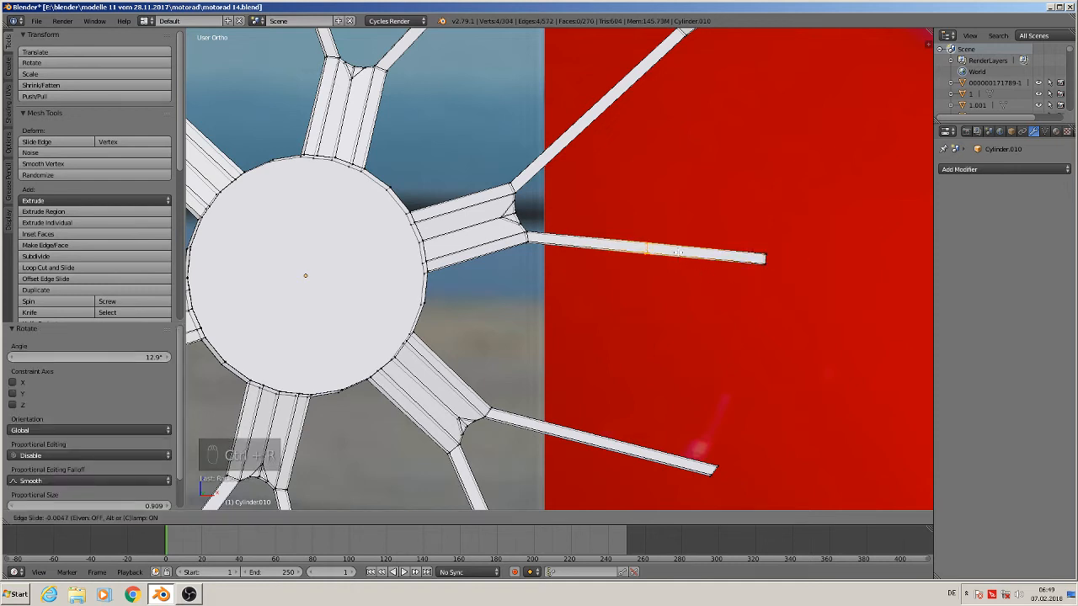
left_click(758, 266)
scroll(754, 295, "down", 3)
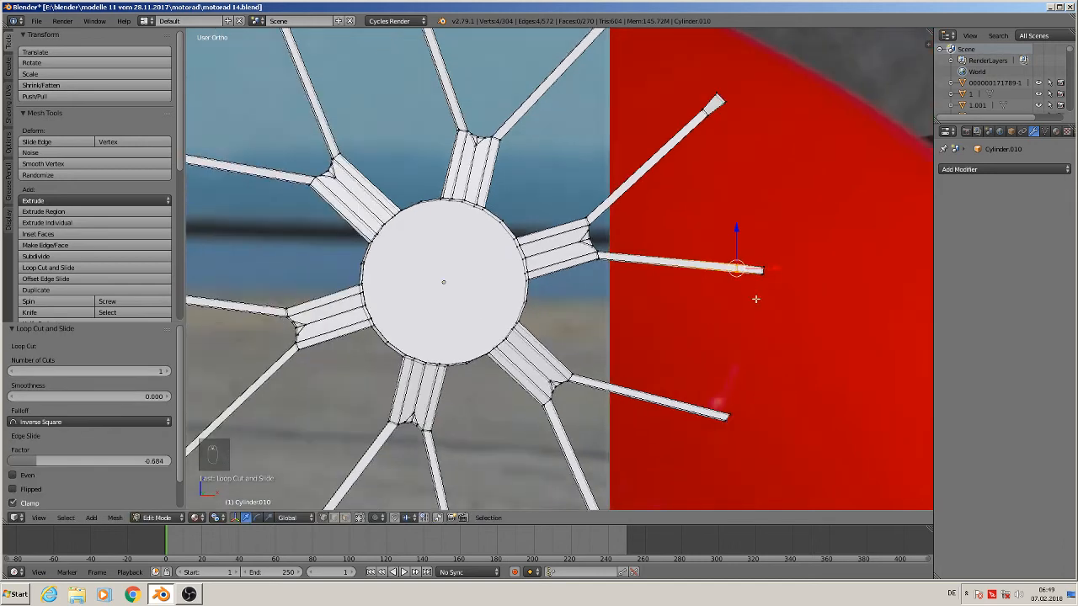
scroll(699, 287, "up", 2)
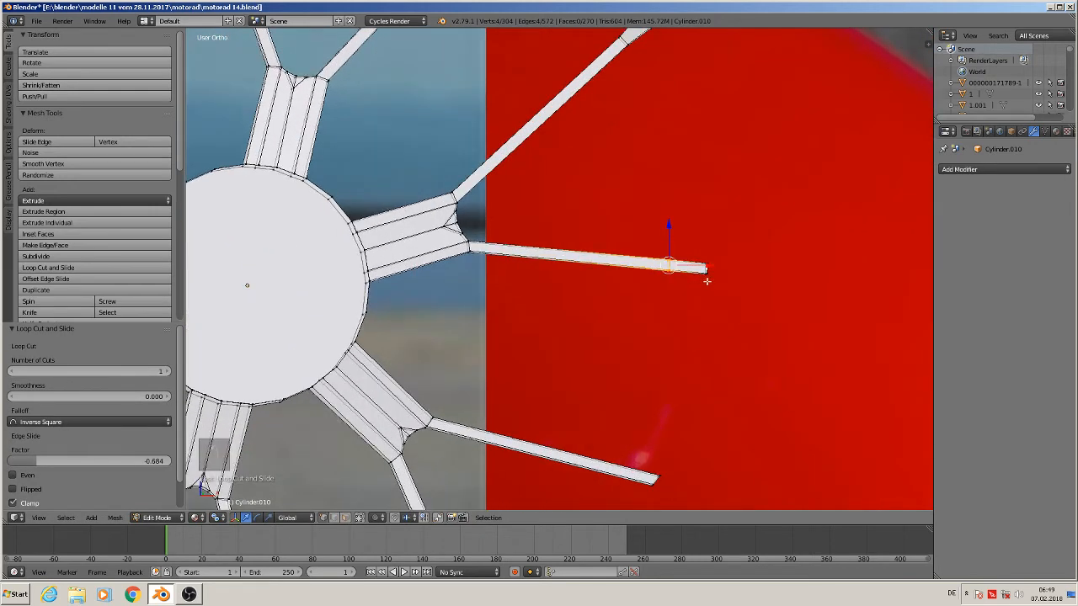
key("g")
key("x")
left_click(715, 266)
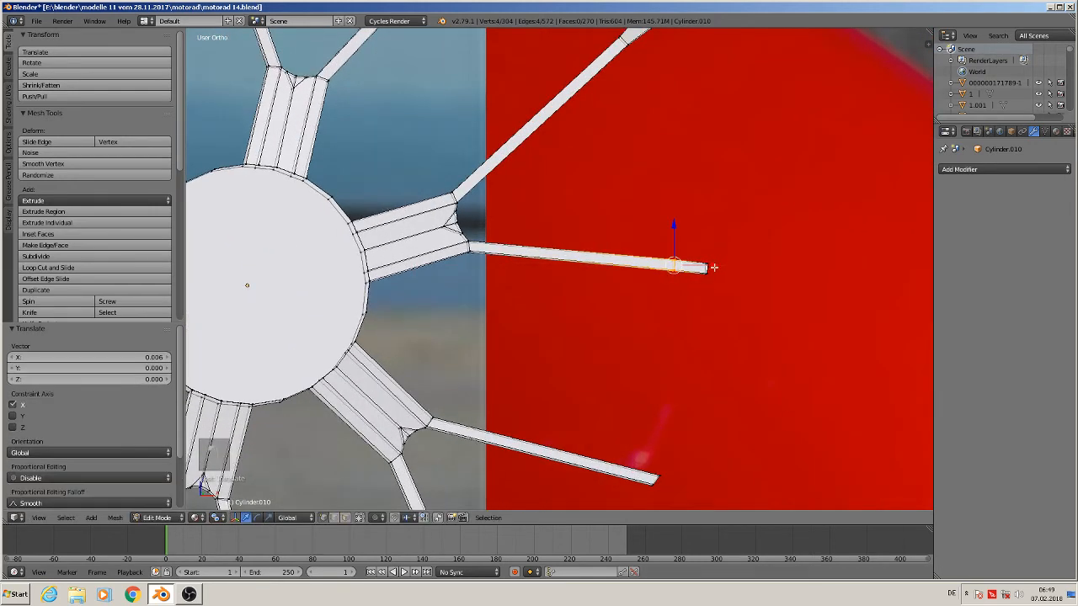
key("ctrl+z")
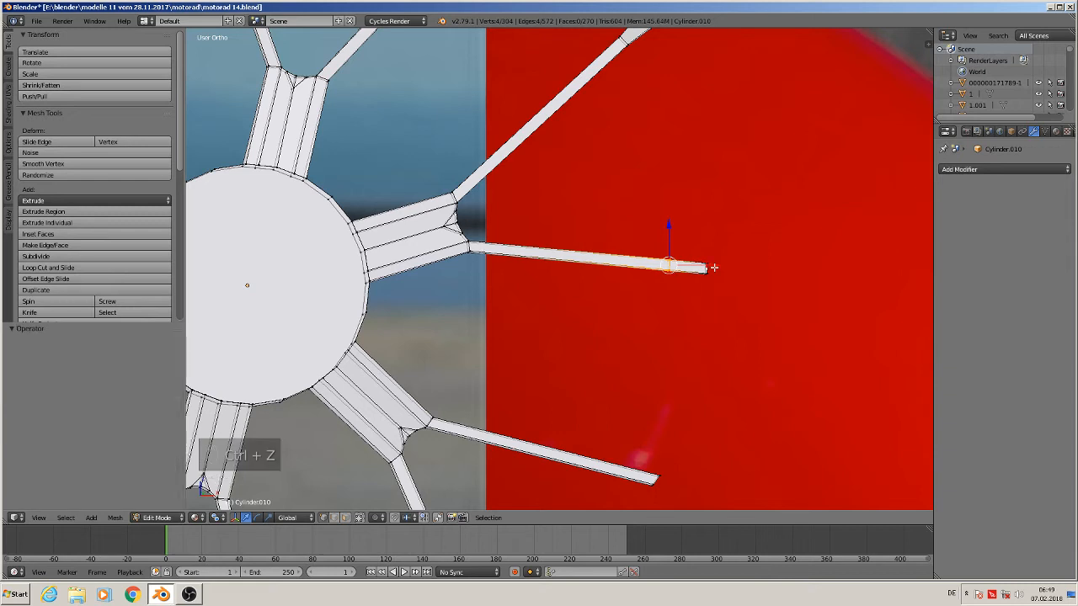
key("ctrl+z")
Add one loop cut across the right arm's lower spoke and slide it close to the tip
key("ctrl+r")
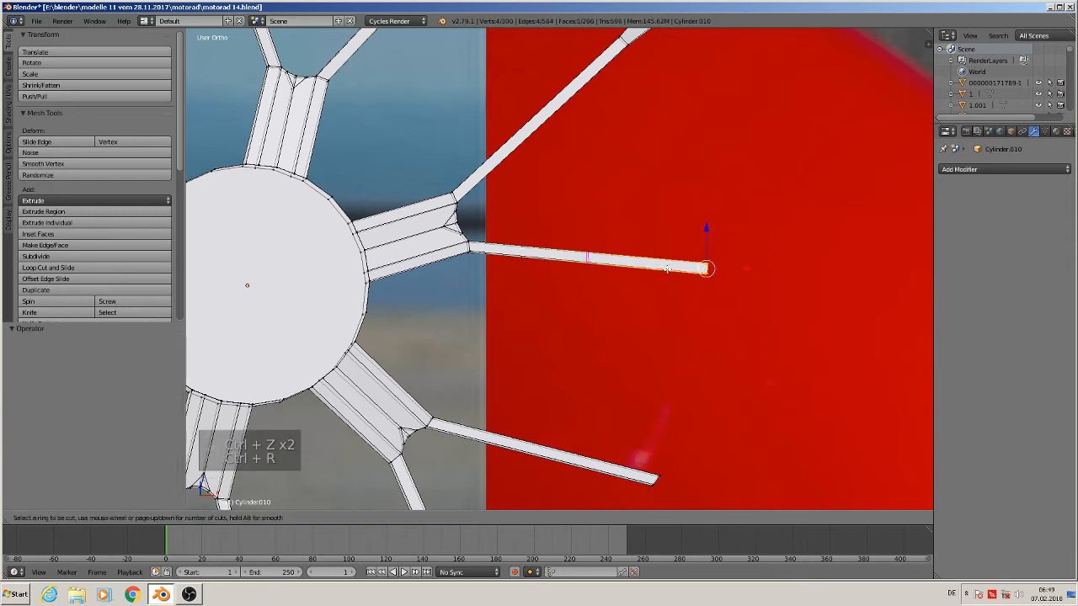
left_click(669, 268)
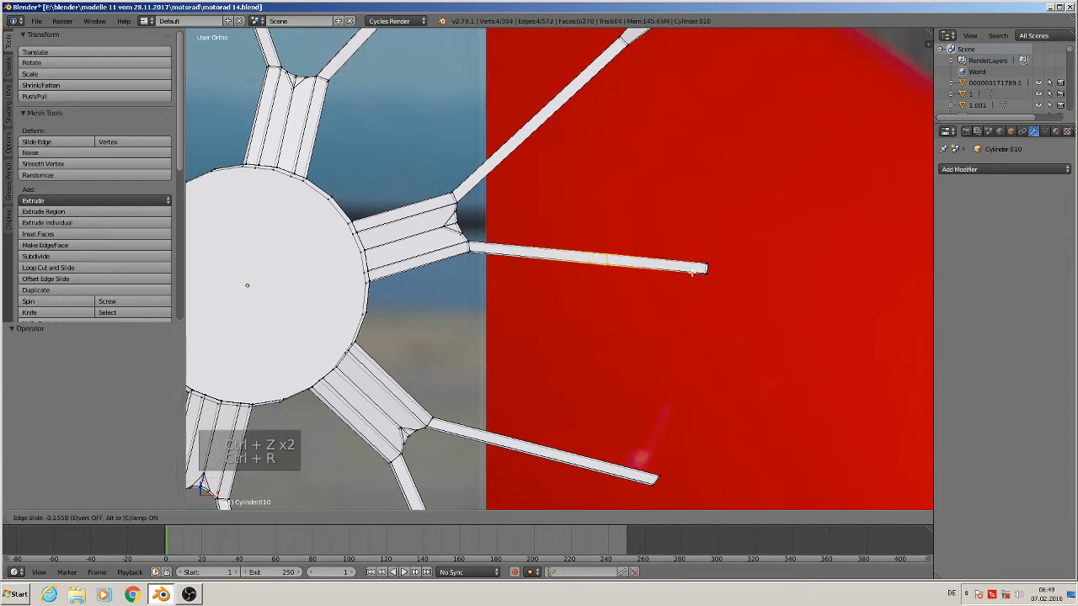
left_click(749, 288)
Select only the end vertices of the right arm's lower spoke and scale them up by about 1.615
key("a")
right_click(714, 265)
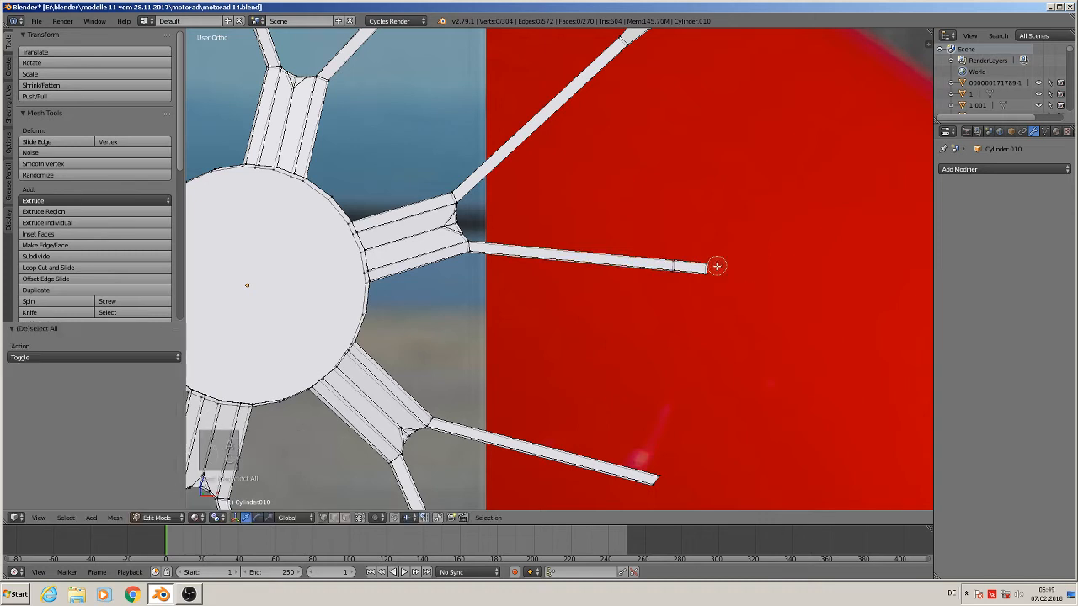
key("s")
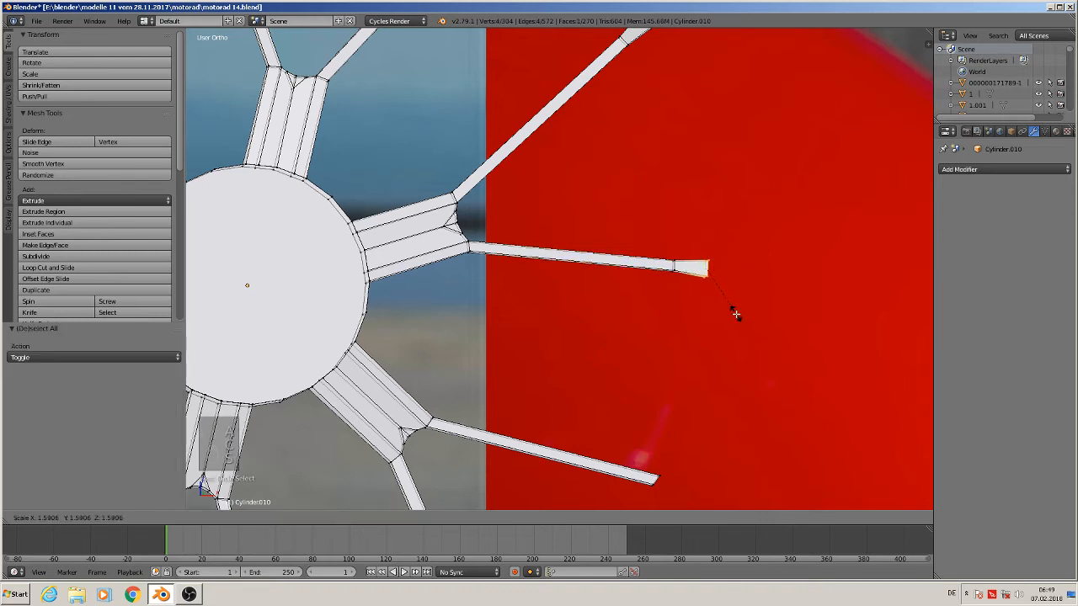
left_click(735, 314)
Add one loop cut across the lower-right arm's upper spoke, slid close to the tip with a factor of about -0.703
scroll(731, 313, "down", 2)
scroll(712, 335, "up", 1)
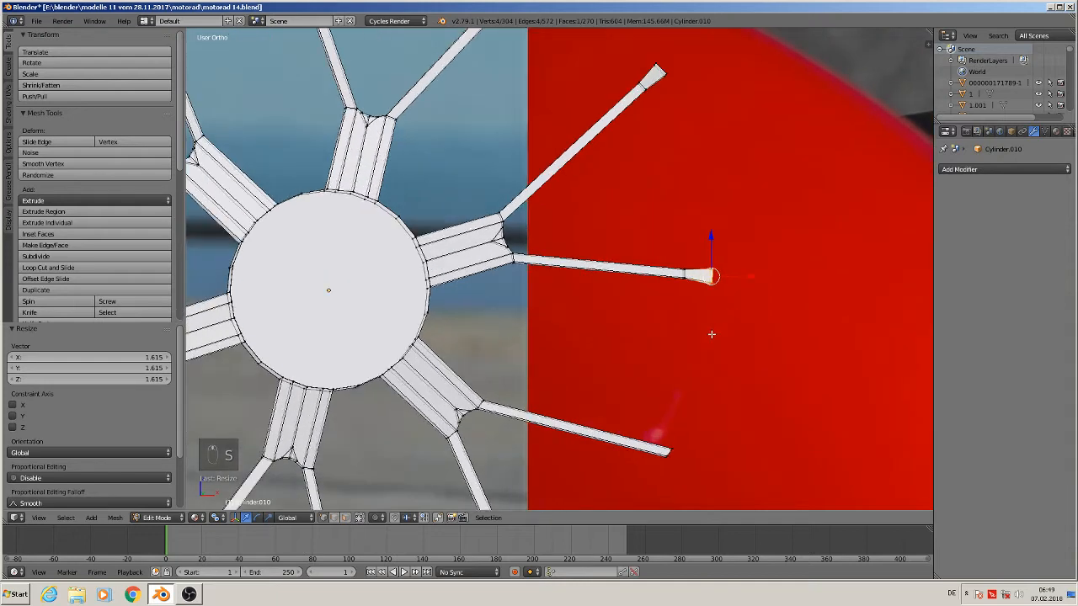
middle_click_drag(711, 334, 782, 180, "shift")
scroll(775, 259, "up", 1)
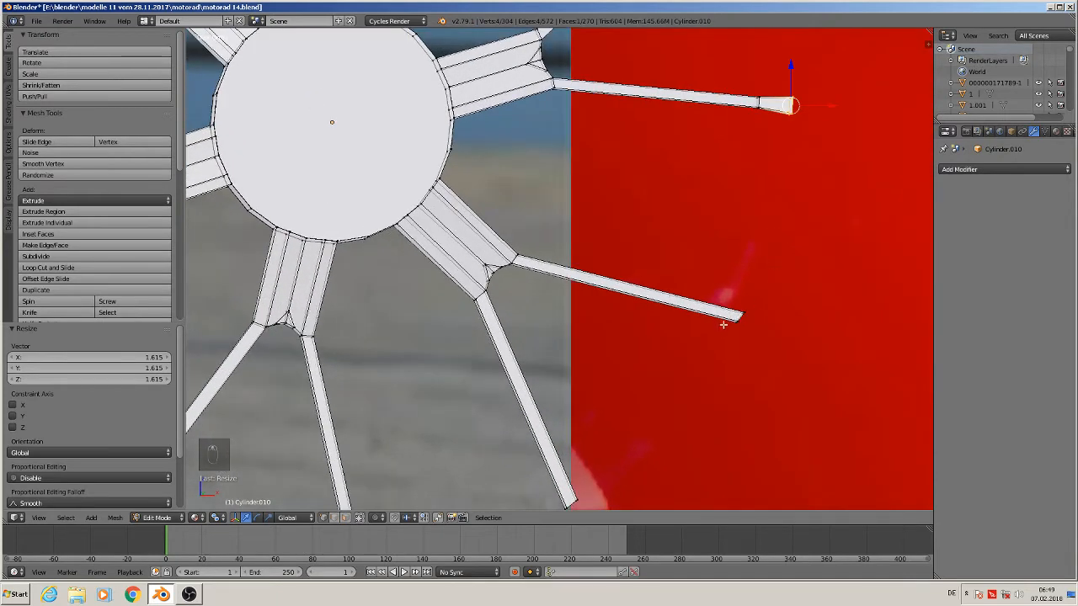
key("a")
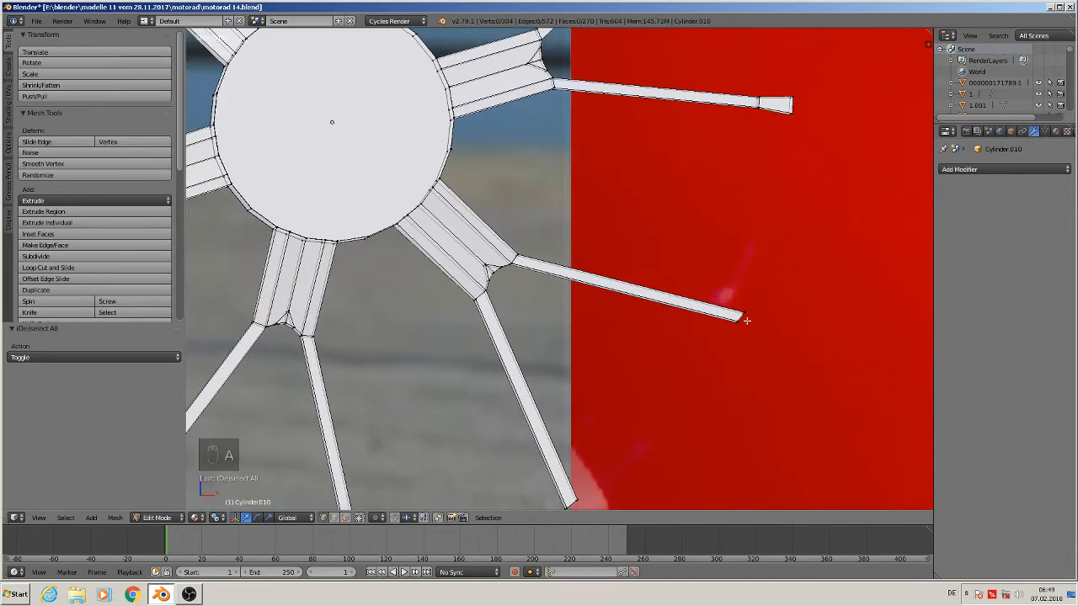
key("ctrl+r")
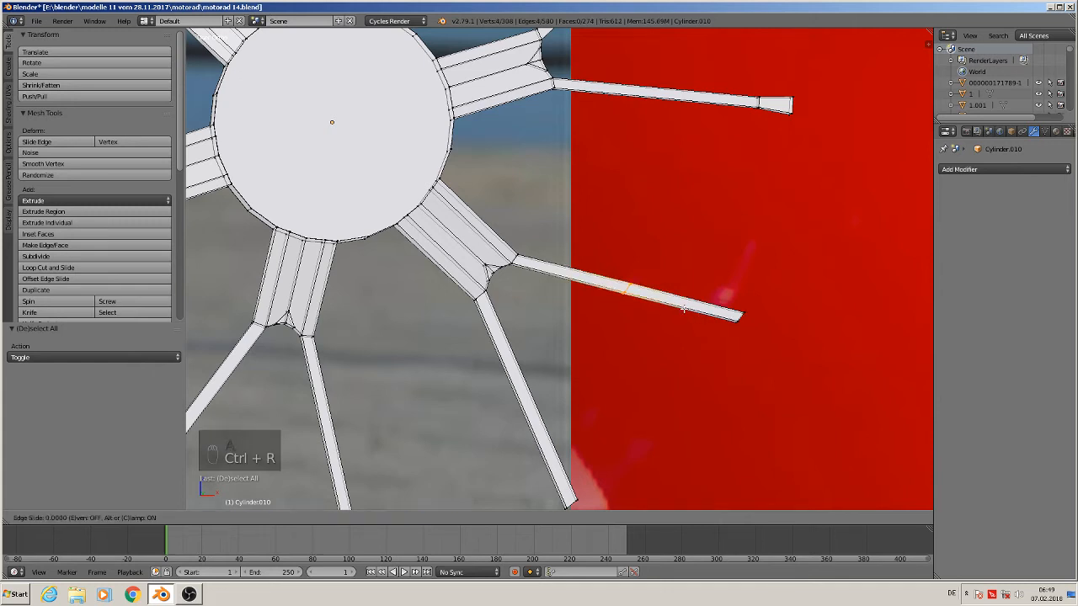
left_click(753, 324)
left_click(765, 329)
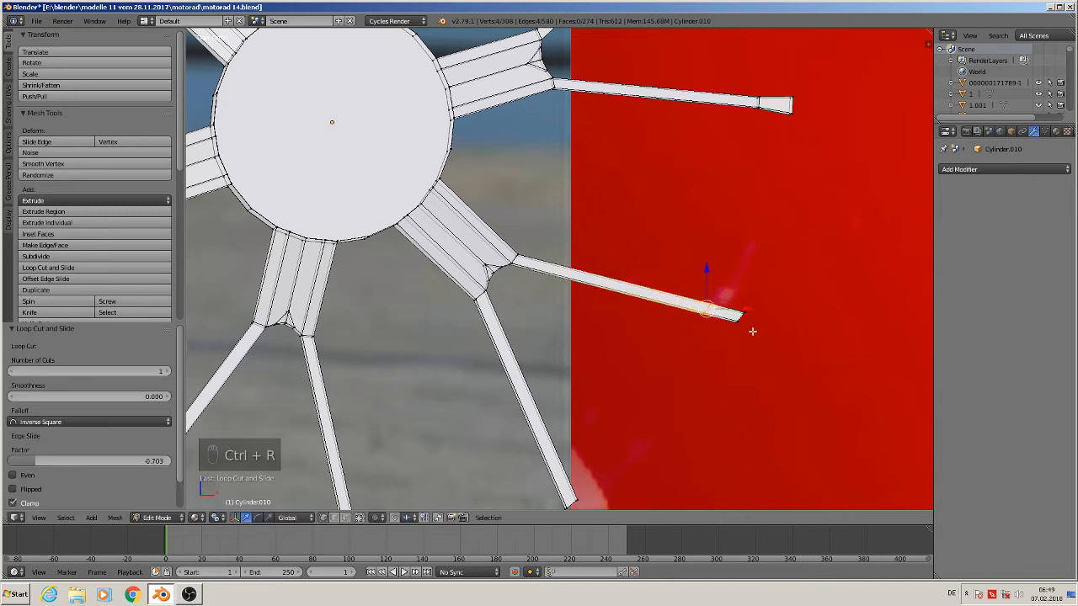
Select only the end vertices of the lower-right arm's upper spoke and scale them up by about 1.569
key("a")
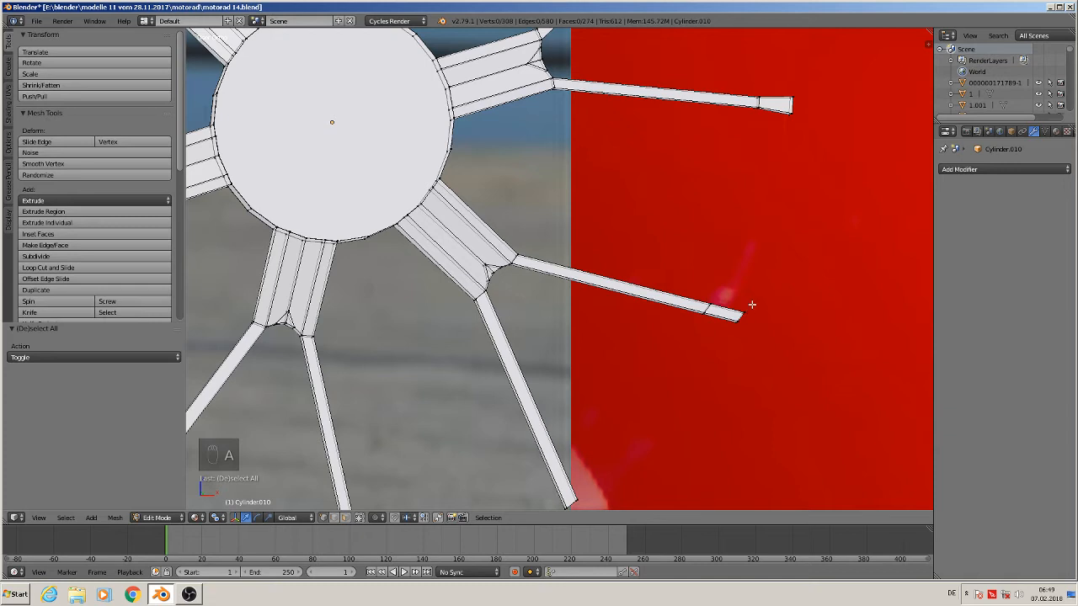
key("c")
left_click(739, 315)
key("s")
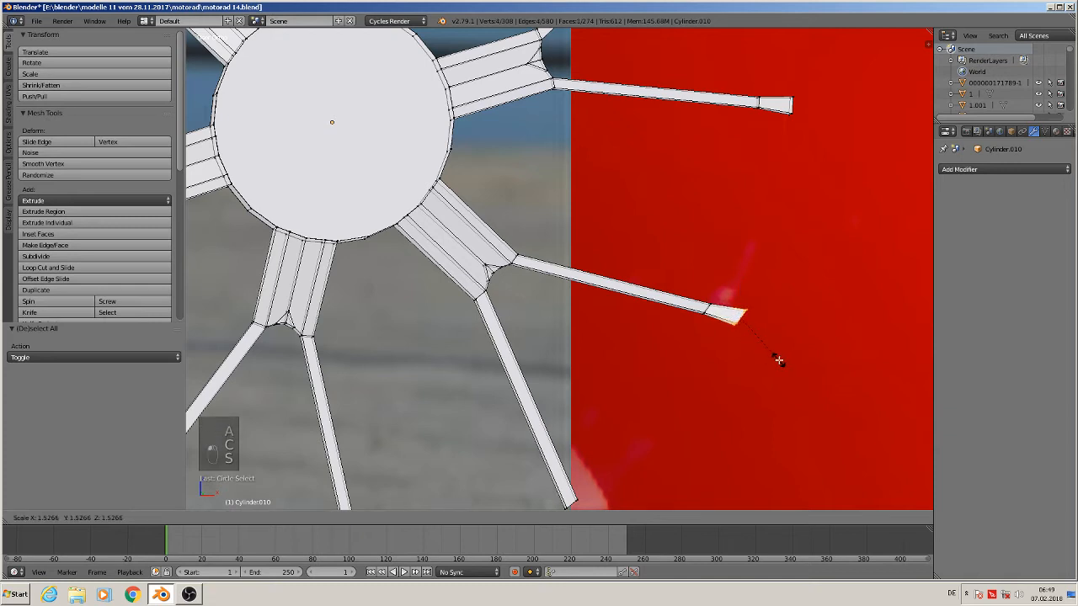
left_click(780, 361)
Rotate the flared end of the lower-right arm's upper spoke by about -7.71° and move it about -0.003 along Z
key("r")
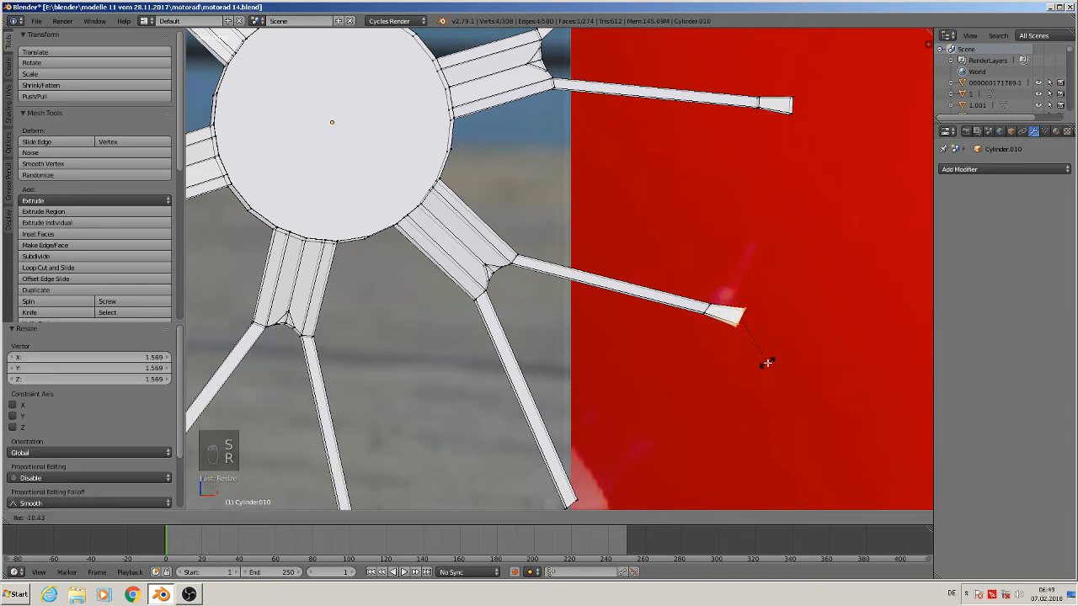
left_click(763, 364)
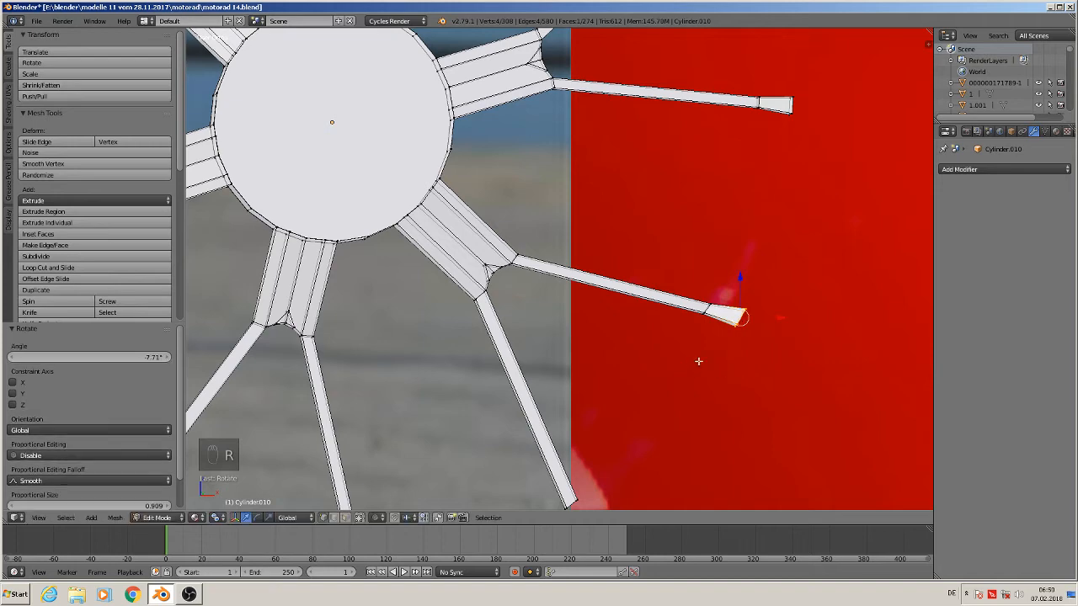
left_click_drag(740, 285, 740, 286)
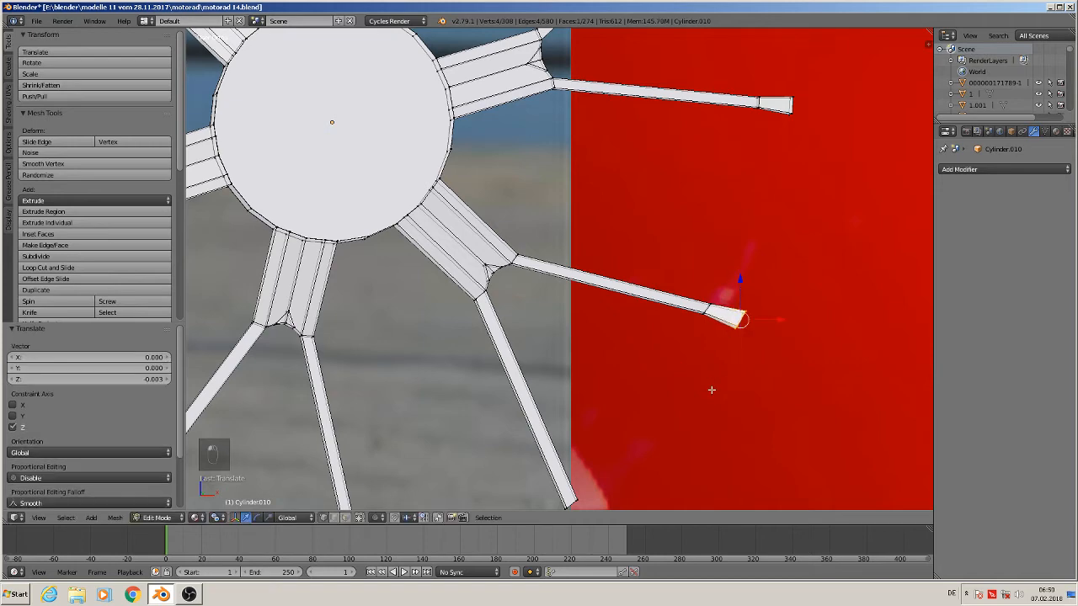
Select the end vertices of the lower-right arm's lower spoke and rotate them by about 15.5° to square the tip
middle_click_drag(700, 431, 761, 295, "shift")
middle_click_drag(714, 331, 730, 305, "shift")
key("a")
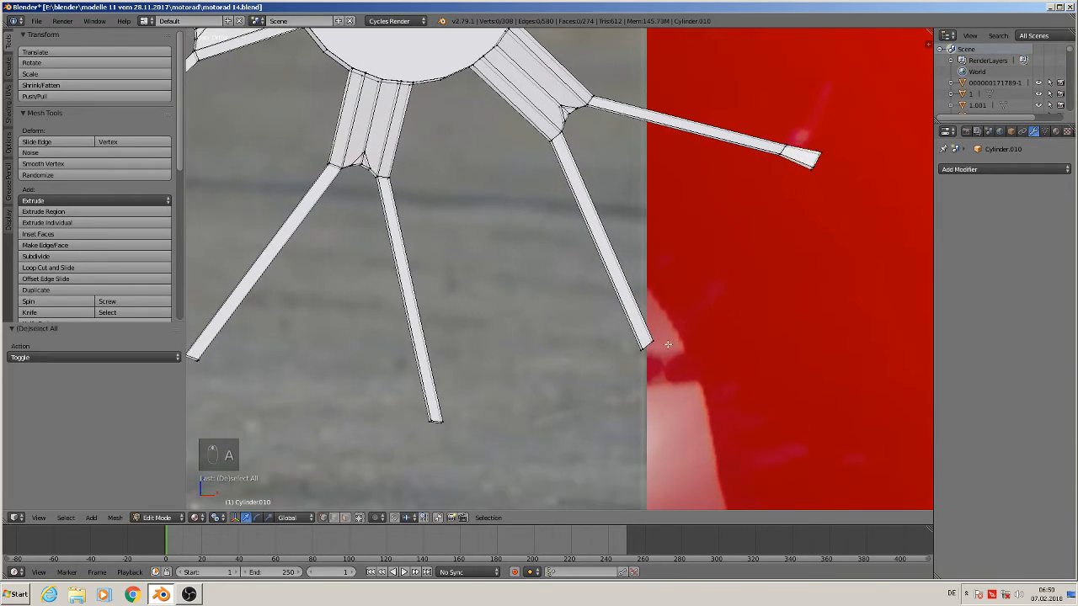
key("a")
key("a")
key("c")
key("a")
key("c")
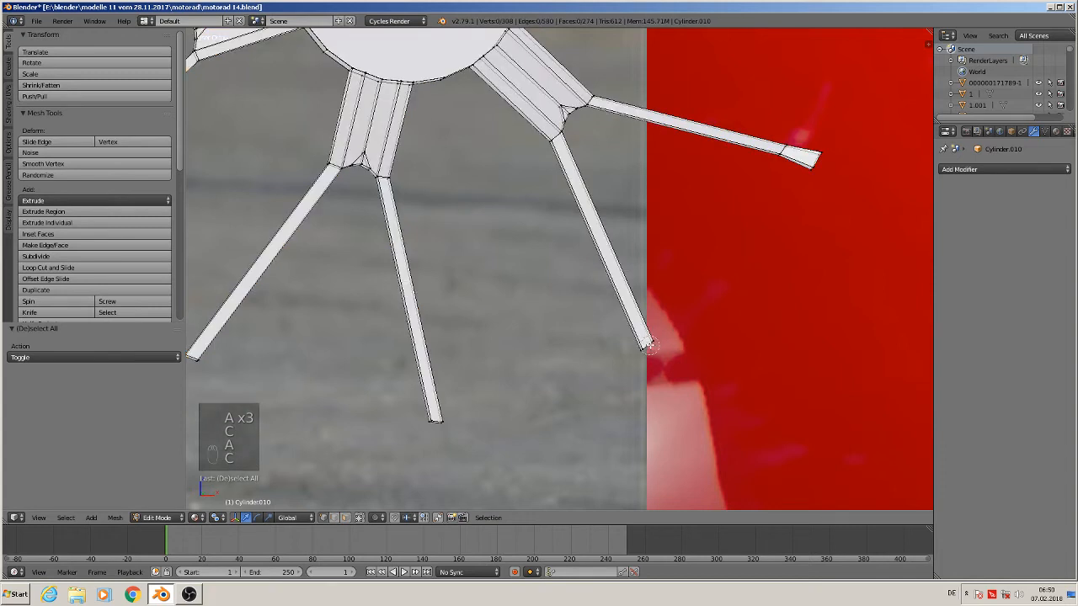
left_click(640, 352)
right_click(639, 356)
key("r")
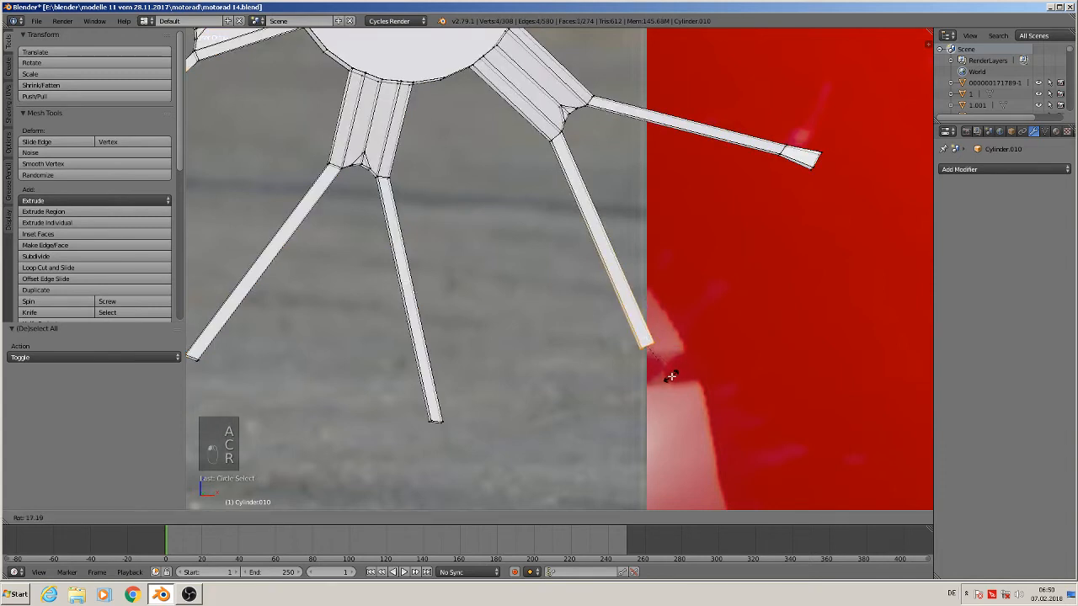
left_click(672, 375)
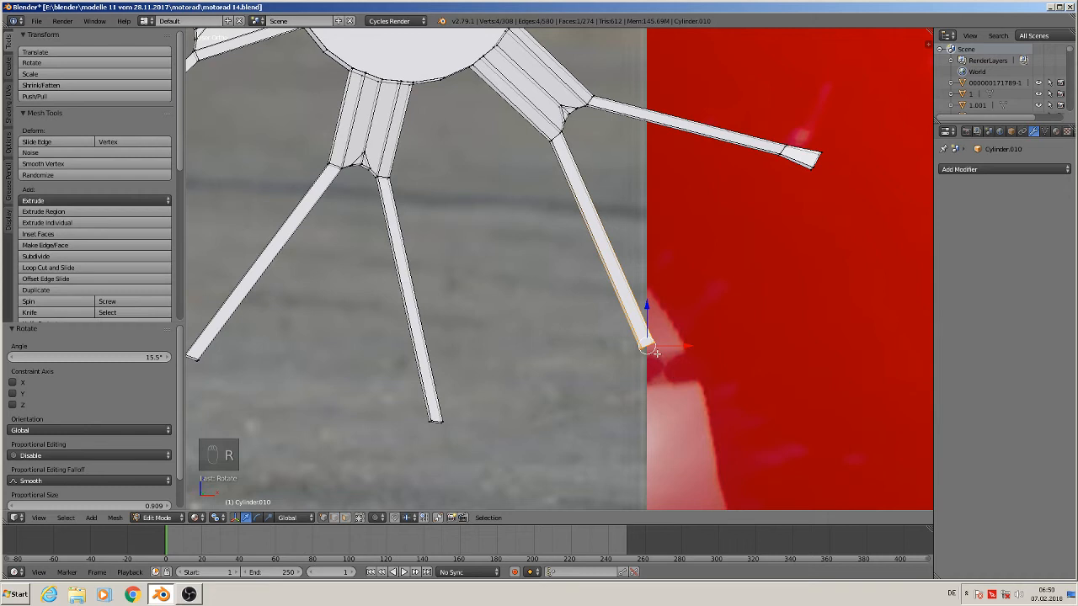
Add one loop cut across the lower-right arm's lower spoke, slid close to the tip with a factor of about -0.665
key("ctrl+r")
left_click(619, 299)
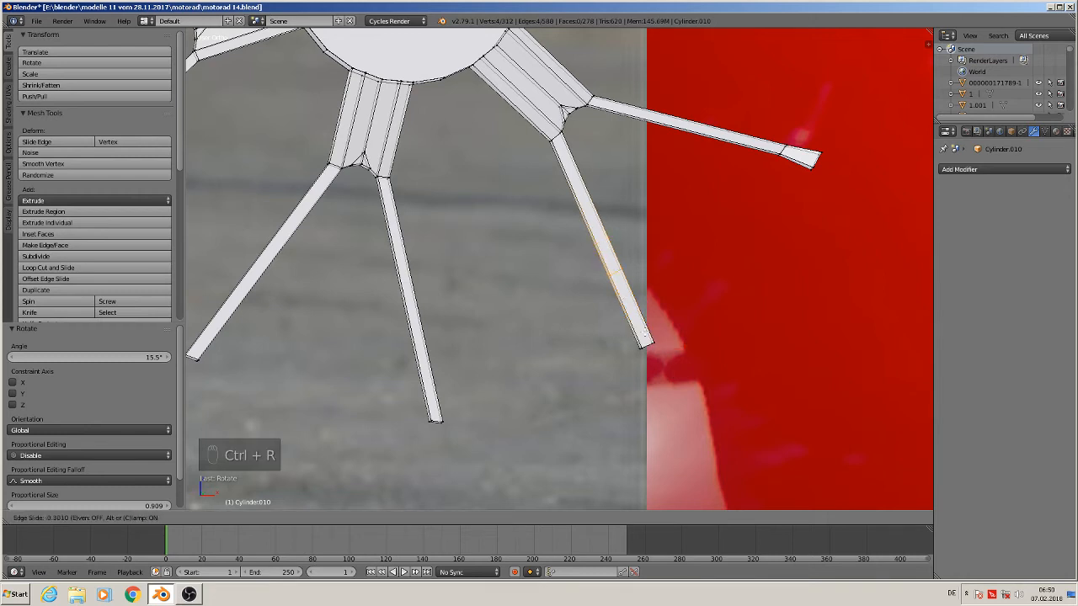
left_click(657, 368)
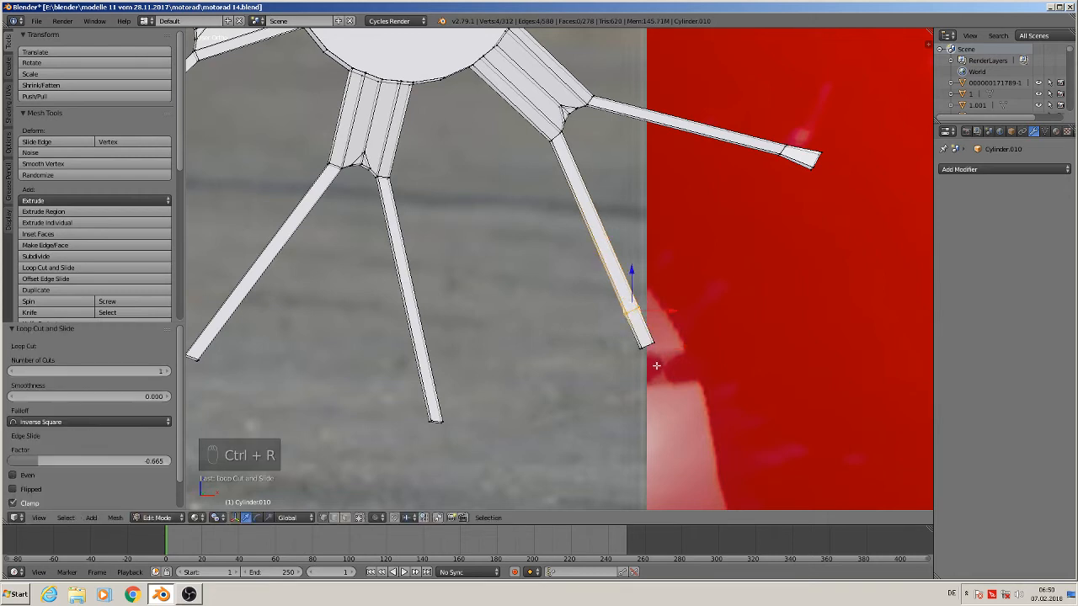
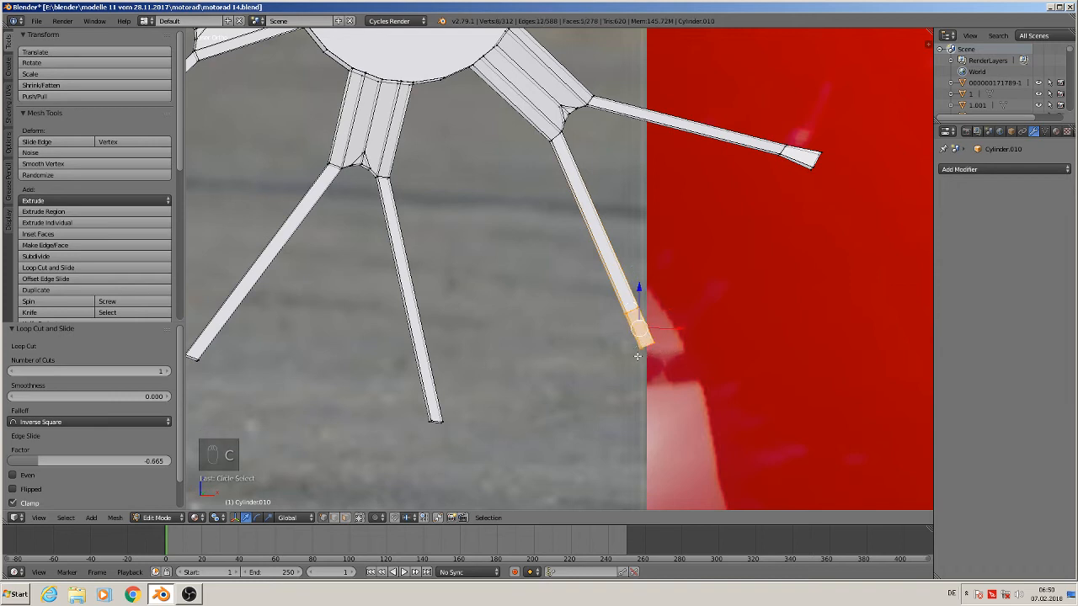
Select only the end vertices of the lower-right arm's lower spoke and scale them up by about 1.461
key("a")
key("c")
left_click(646, 346)
right_click(635, 360)
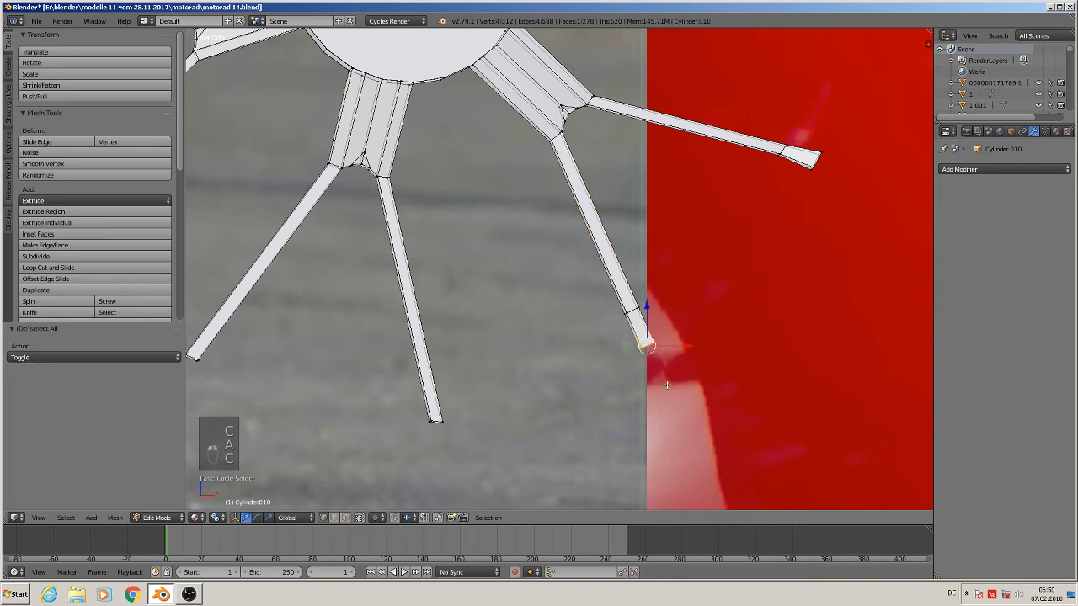
key("ctrl+c")
key("s")
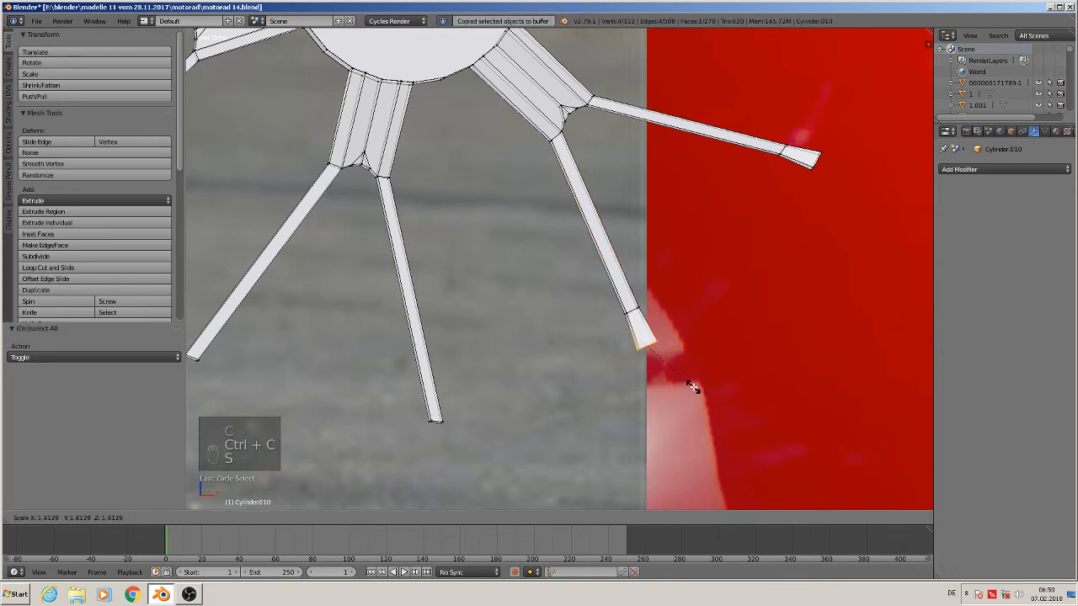
left_click(695, 386)
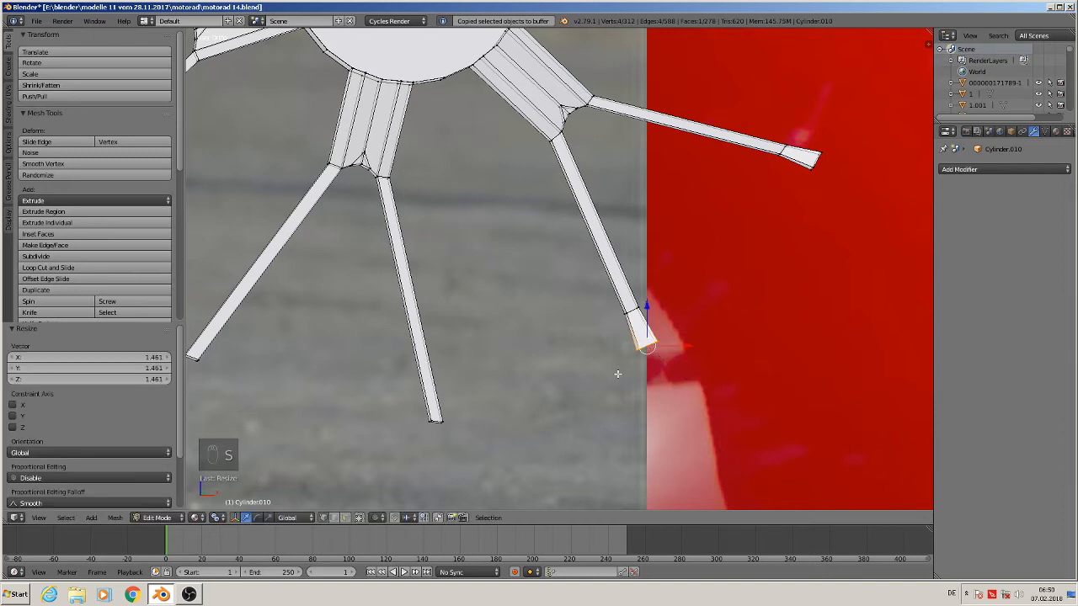
scroll(682, 381, "up", 2, "ctrl")
middle_click_drag(523, 413, 604, 332, "shift")
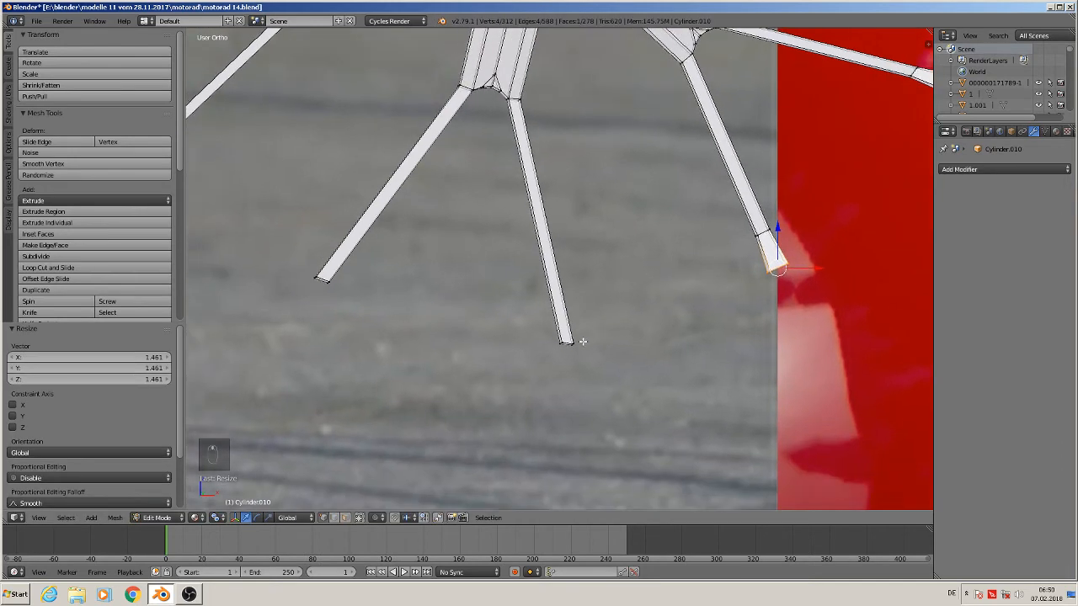
Select only the end vertices of the bottom arm's right spoke and rotate them by about -17.1° to square the tip
key("a")
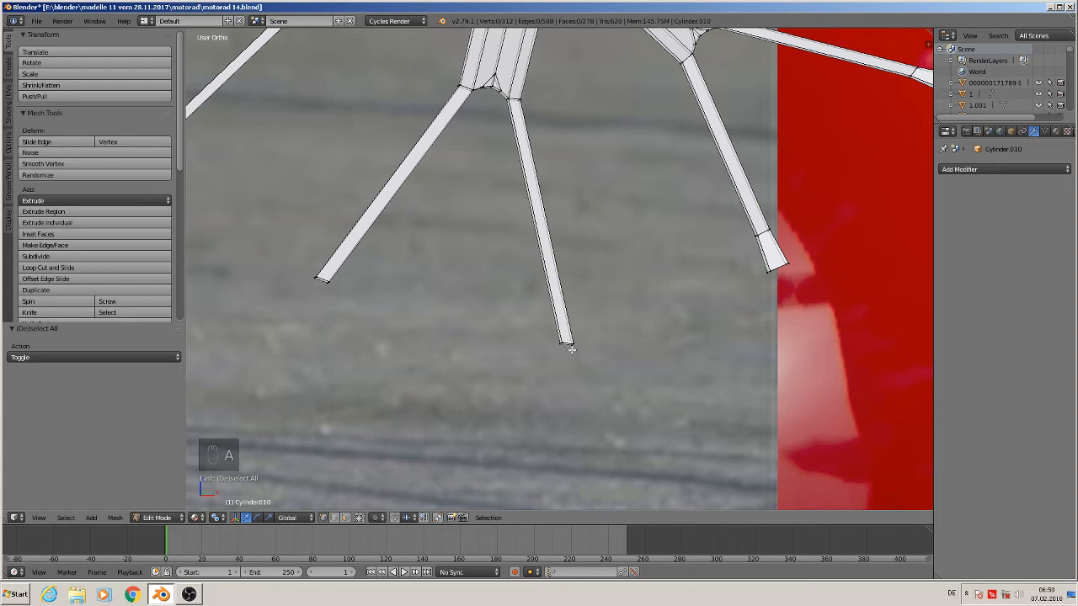
key("c")
left_click_drag(563, 342, 580, 348)
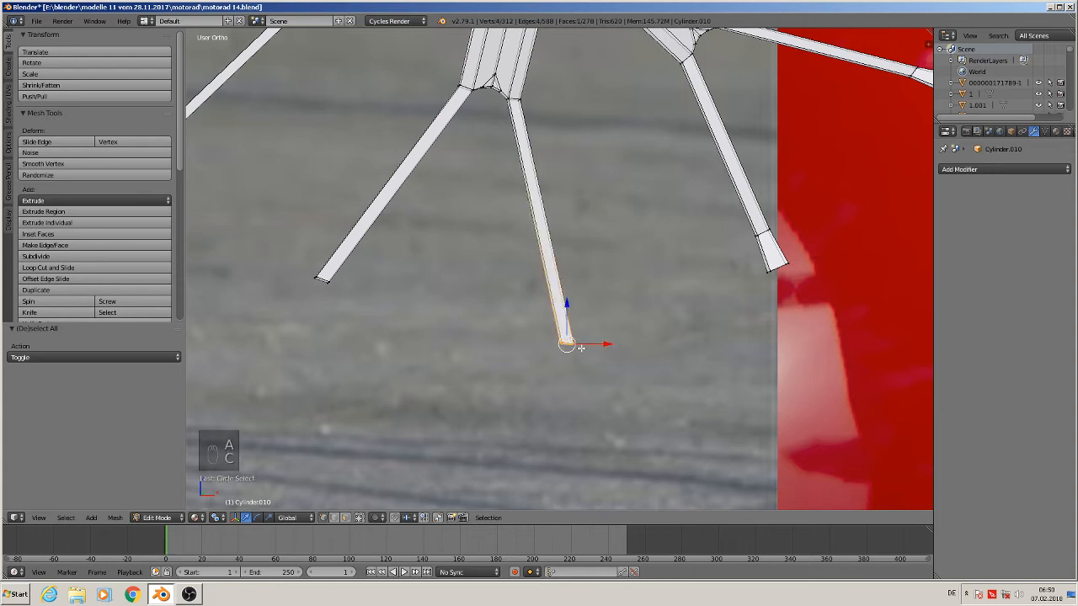
key("r")
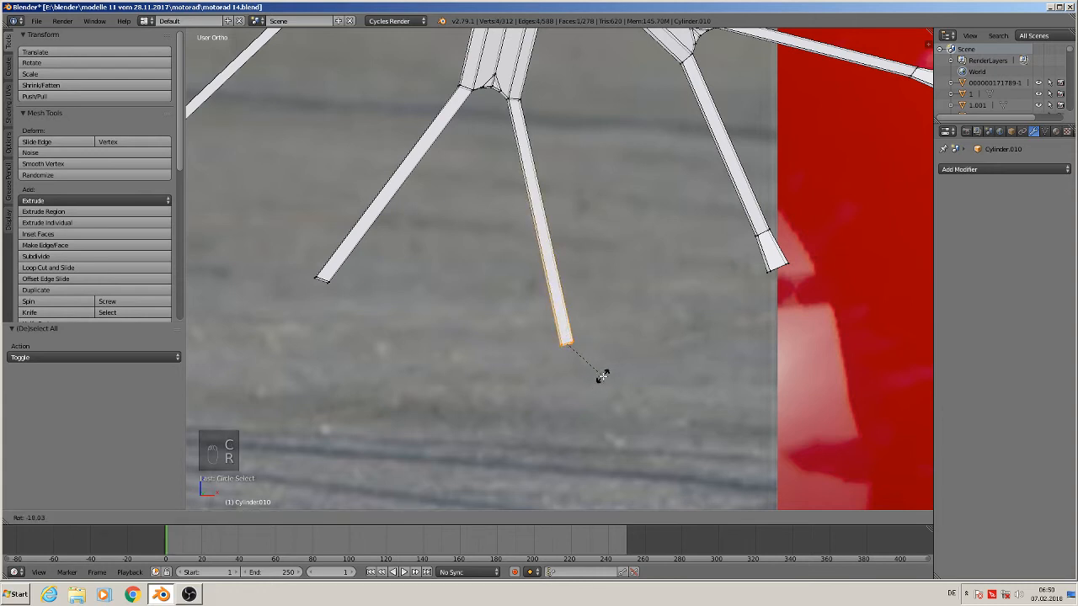
left_click(603, 377)
Add one loop cut across the bottom arm's right spoke, slid close to the tip with a factor of about -0.709
key("ctrl+r")
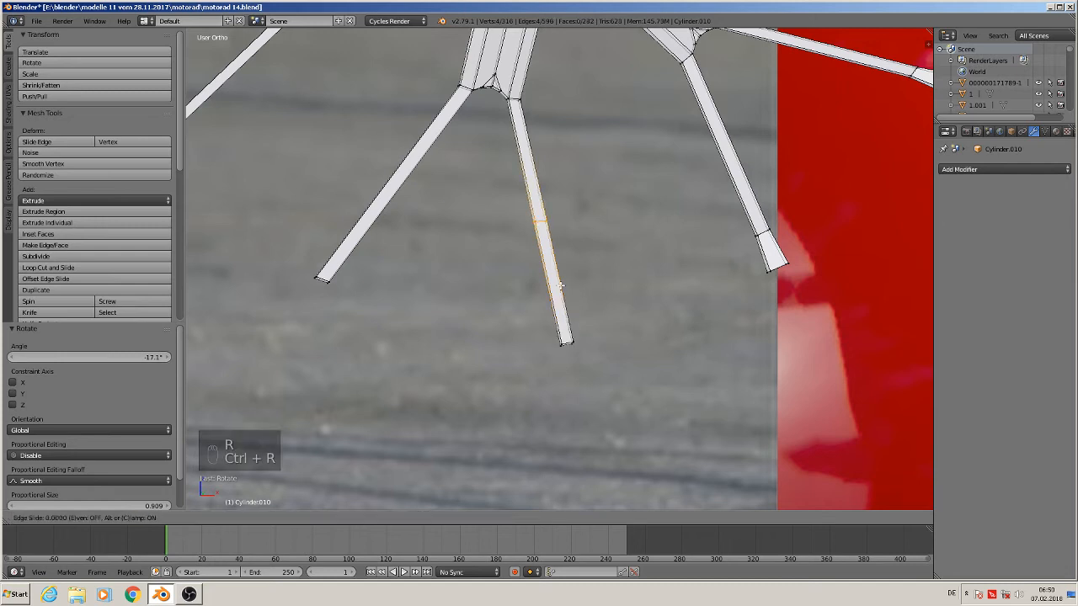
left_click(561, 290)
left_click(600, 367)
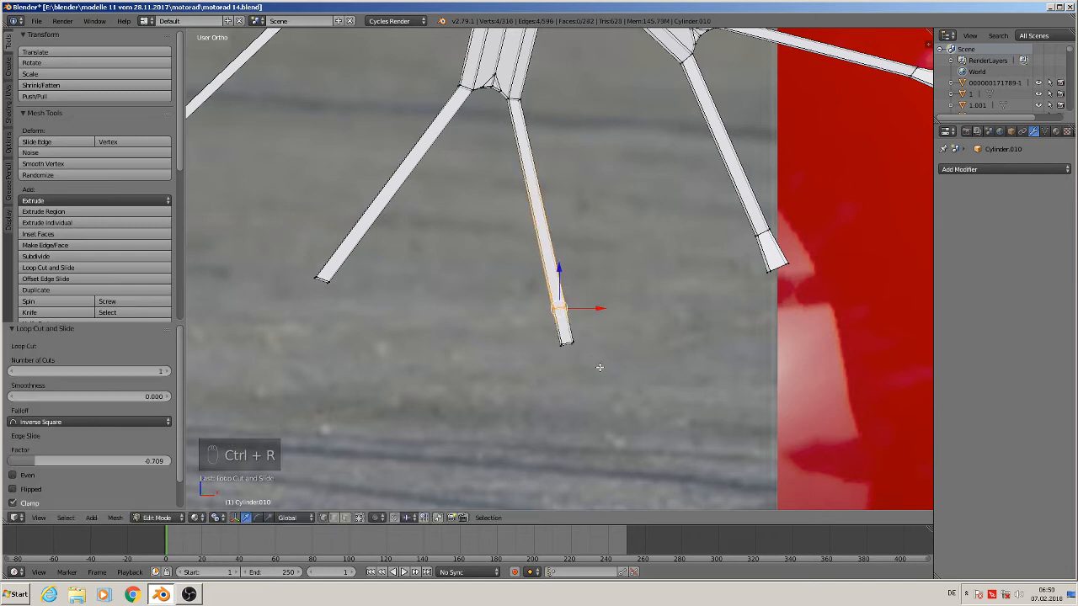
Select only the end vertices of the bottom arm's right spoke and scale them up by about 1.596
key("a")
key("c")
left_click(566, 343)
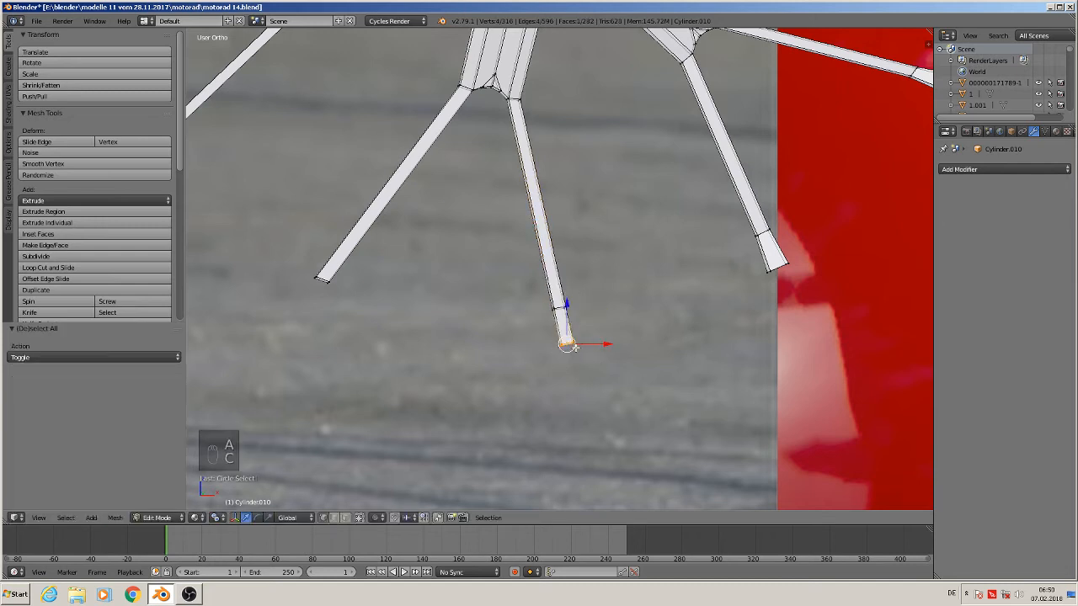
key("s")
left_click(615, 378)
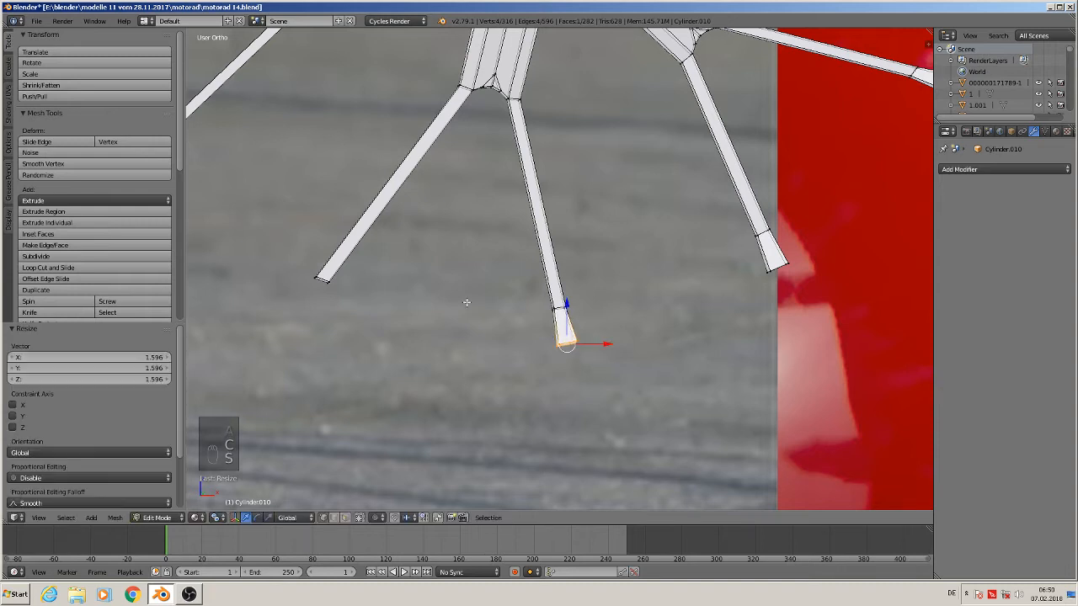
Select only the end vertices of the bottom arm's left spoke and rotate them by about 8.81° to square the tip
middle_click_drag(454, 295, 662, 338, "shift")
key("a")
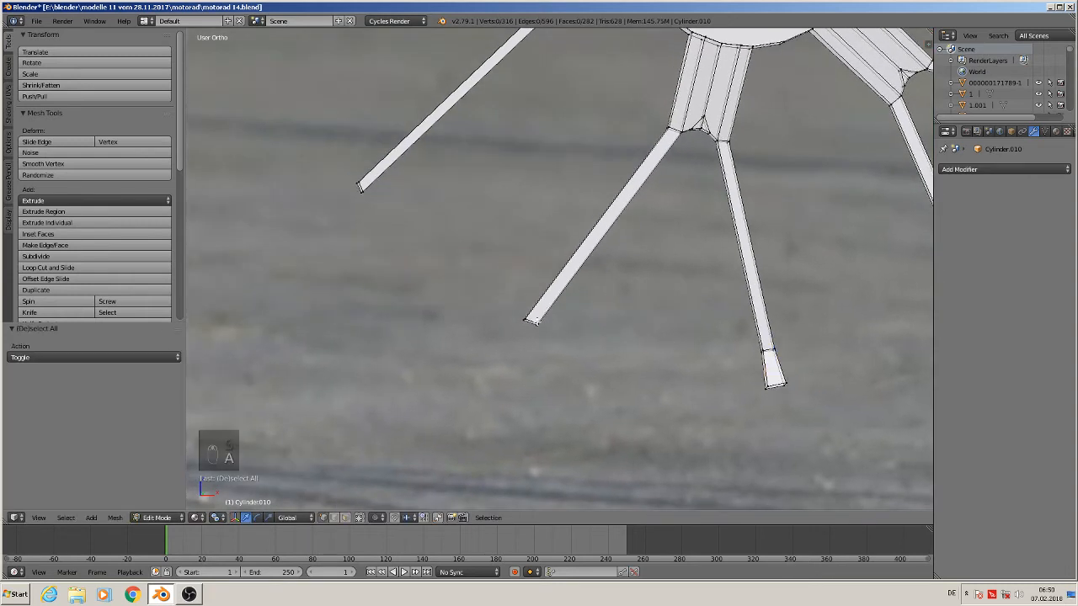
key("c")
left_click(526, 323)
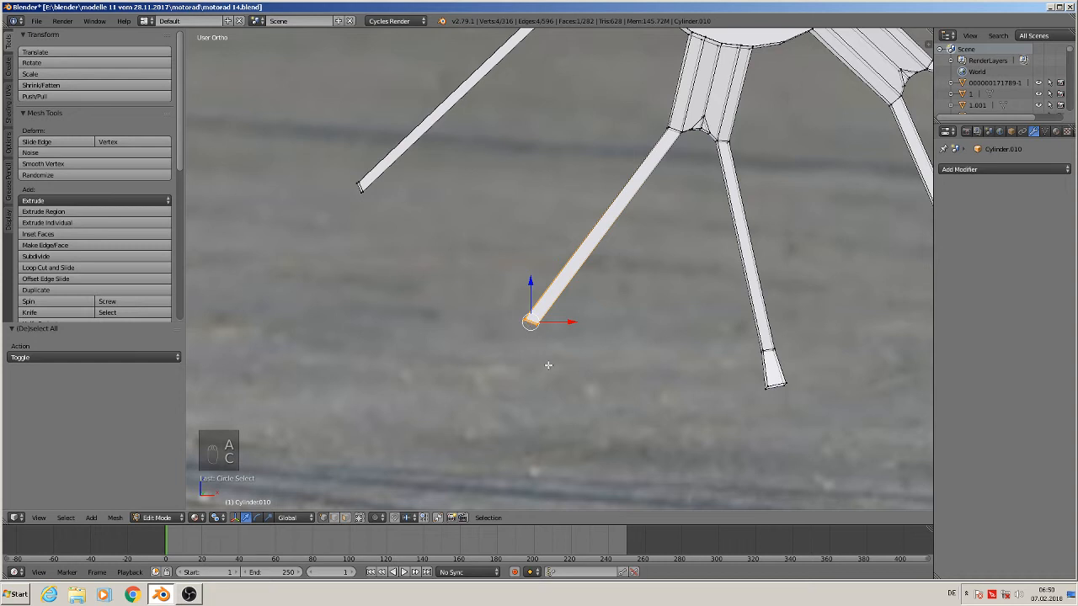
key("r")
left_click(569, 304)
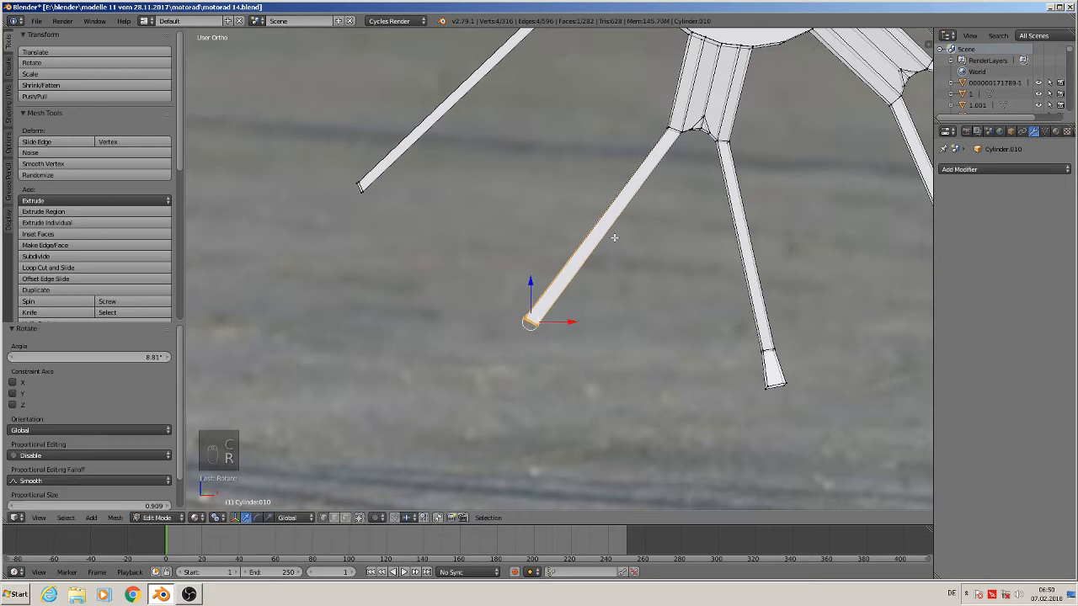
key("r")
right_click(610, 245)
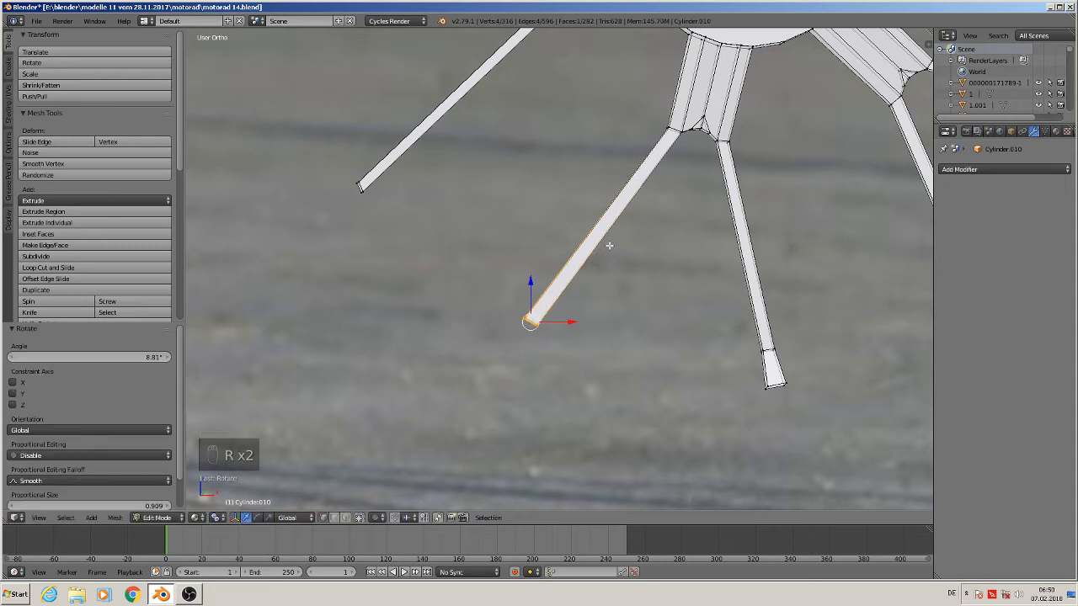
Add one loop cut across the bottom arm's left spoke, slid close to the tip with a factor of about -0.724
key("ctrl+r")
left_click(608, 239)
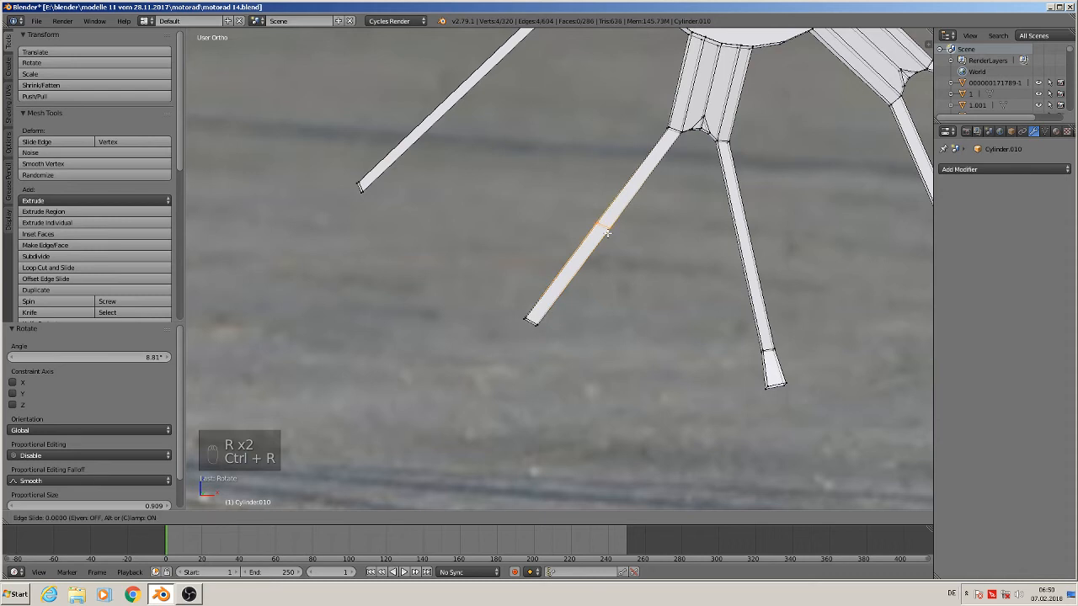
left_click(562, 308)
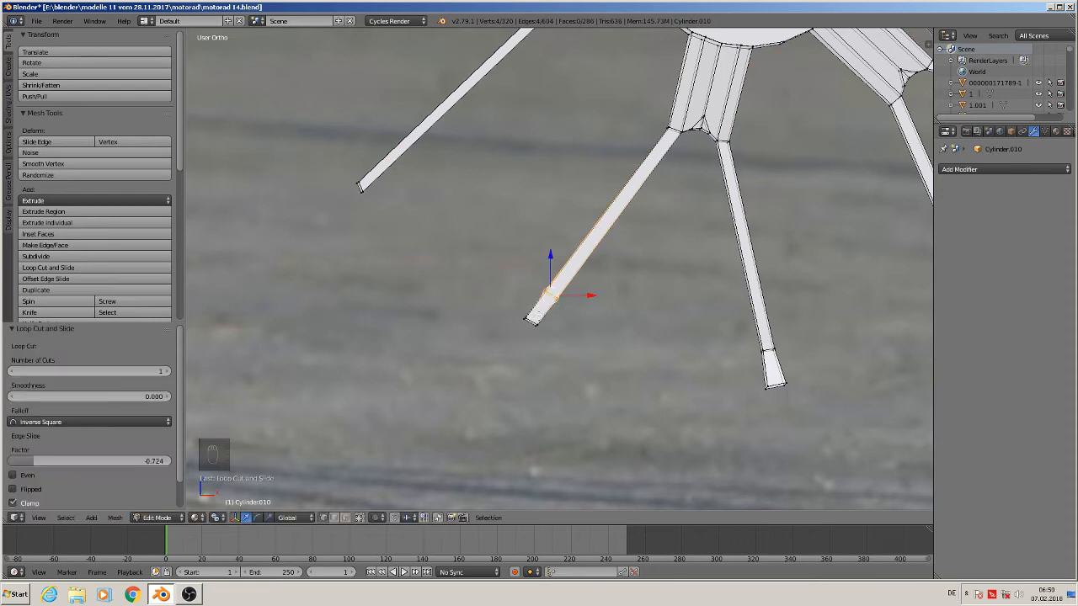
Select only the end vertices of the bottom arm's left spoke and scale them up by about 1.550
key("a")
key("c")
left_click(530, 322)
right_click(551, 331)
key("s")
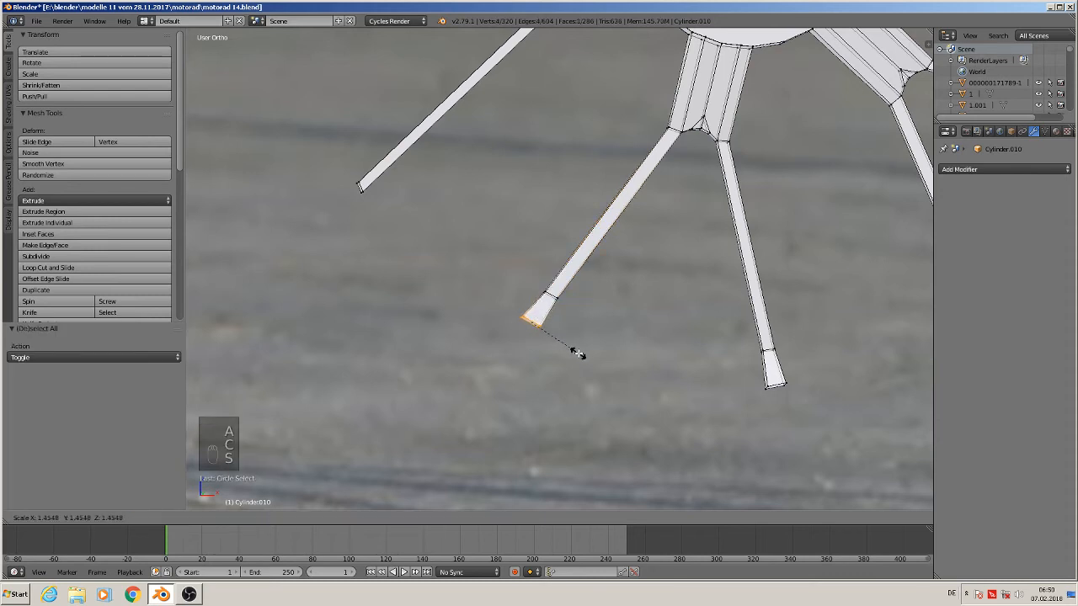
left_click(581, 355)
Select only the end vertices of the lower-left arm's lower spoke and rotate them by about -20° to square the tip
middle_click_drag(474, 244, 685, 356, "shift")
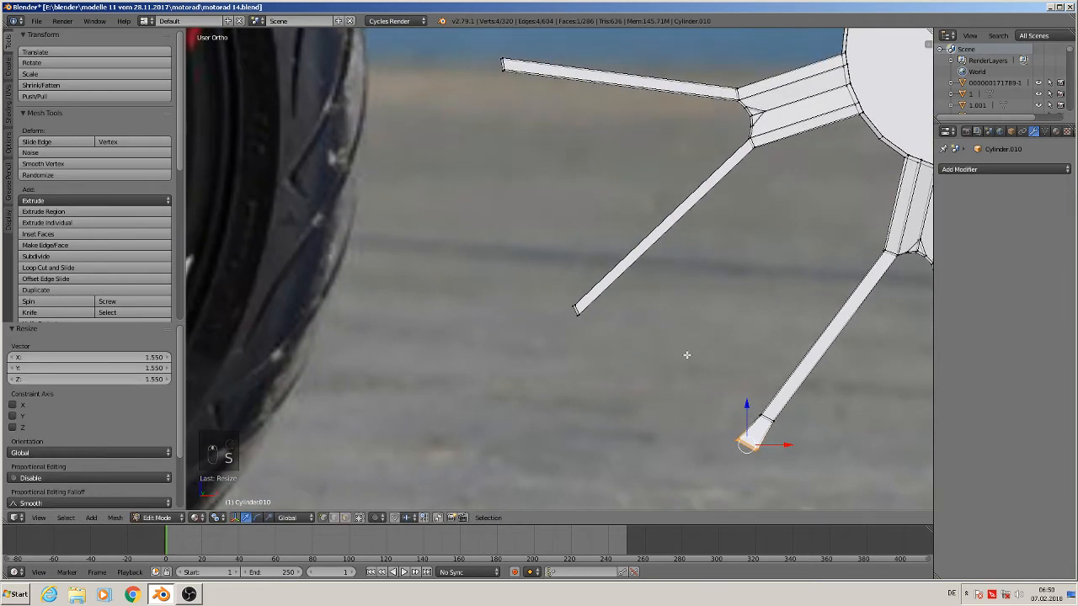
key("a")
key("c")
left_click(574, 310)
right_click(590, 319)
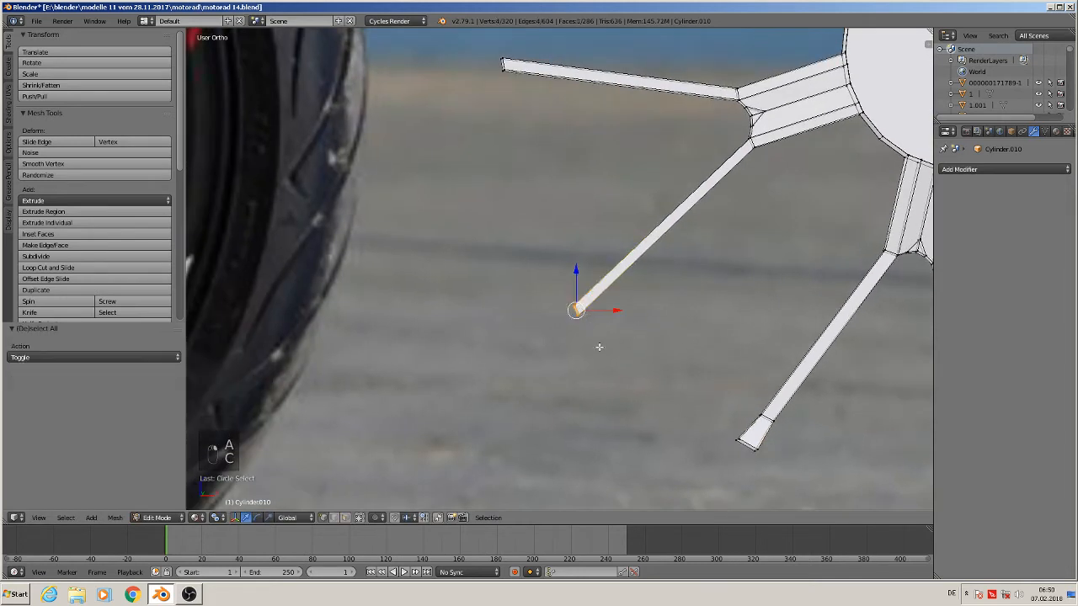
key("r")
left_click(613, 342)
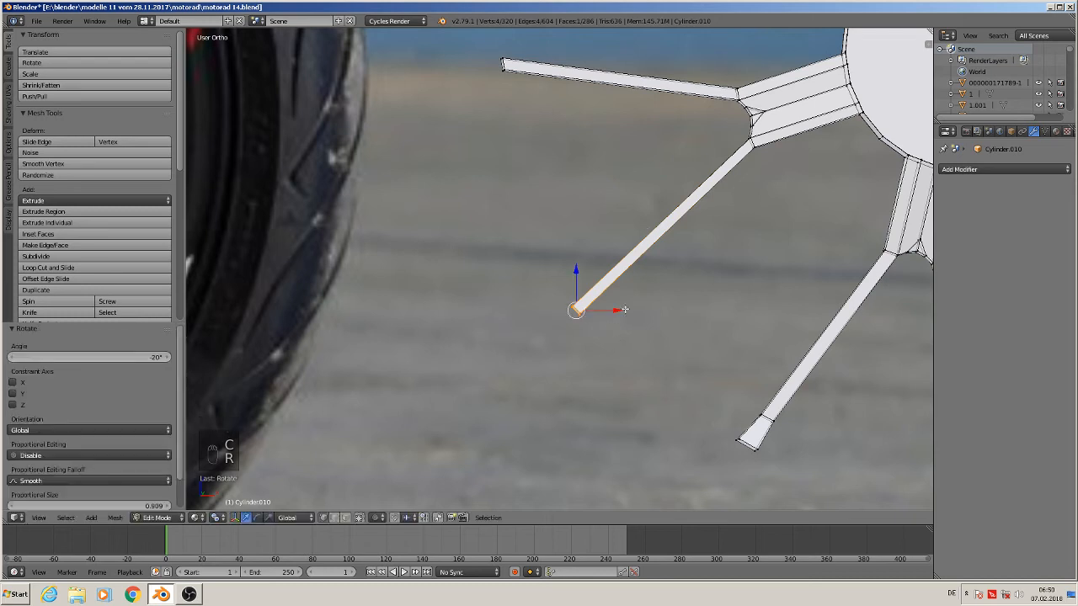
Add one loop cut across the lower-left arm's lower spoke, slid close to the tip with a factor of about -0.683
key("ctrl+r")
left_click(668, 226)
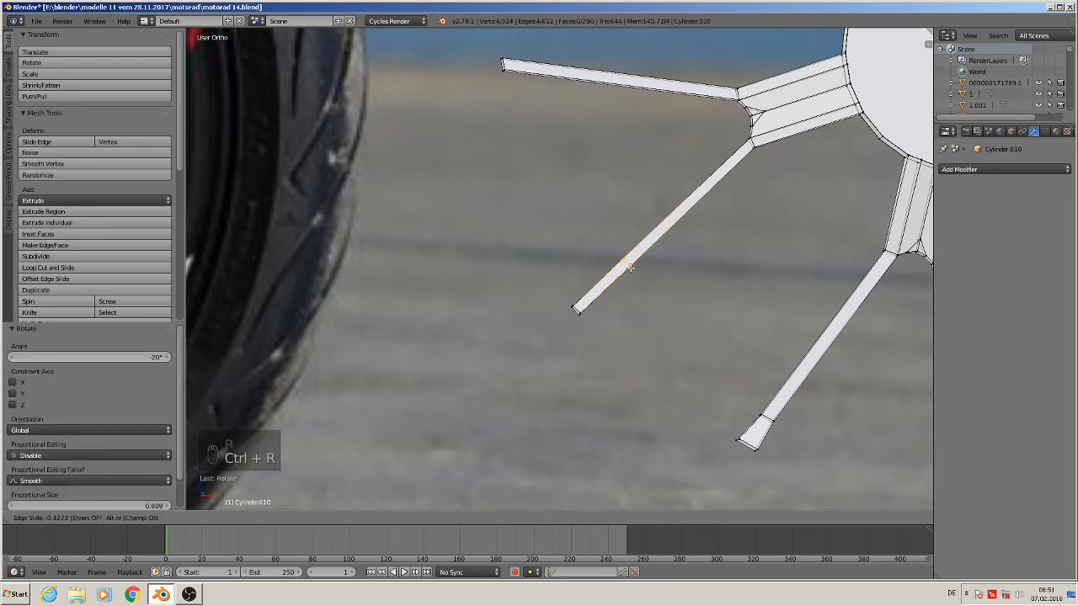
left_click(613, 286)
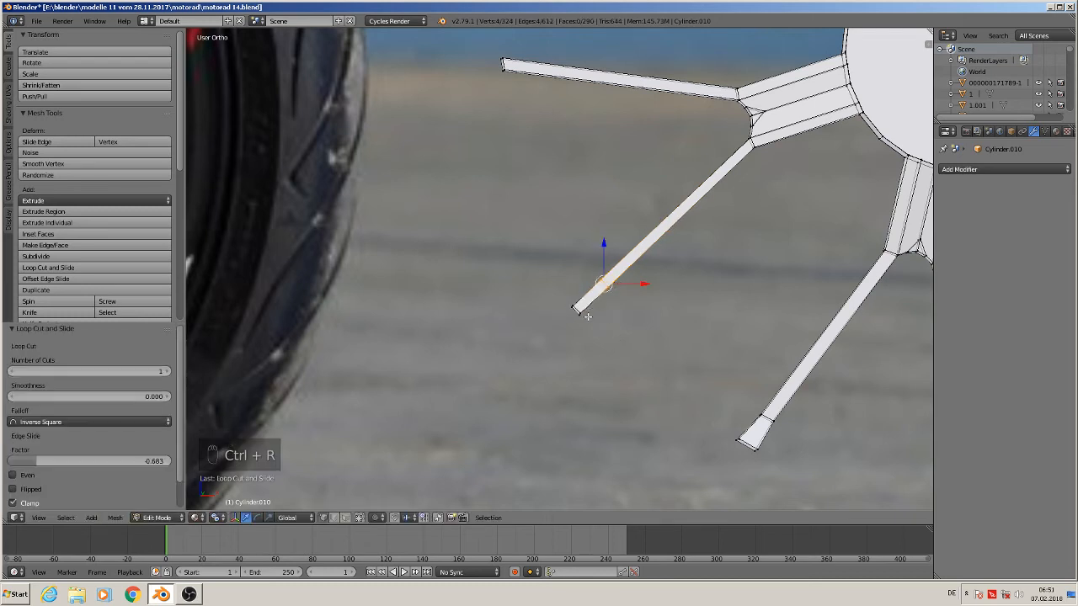
Select only the end vertices of the lower-left arm's lower spoke and scale them up by about 1.743
key("a")
key("c")
left_click(588, 315)
right_click(617, 336)
key("s")
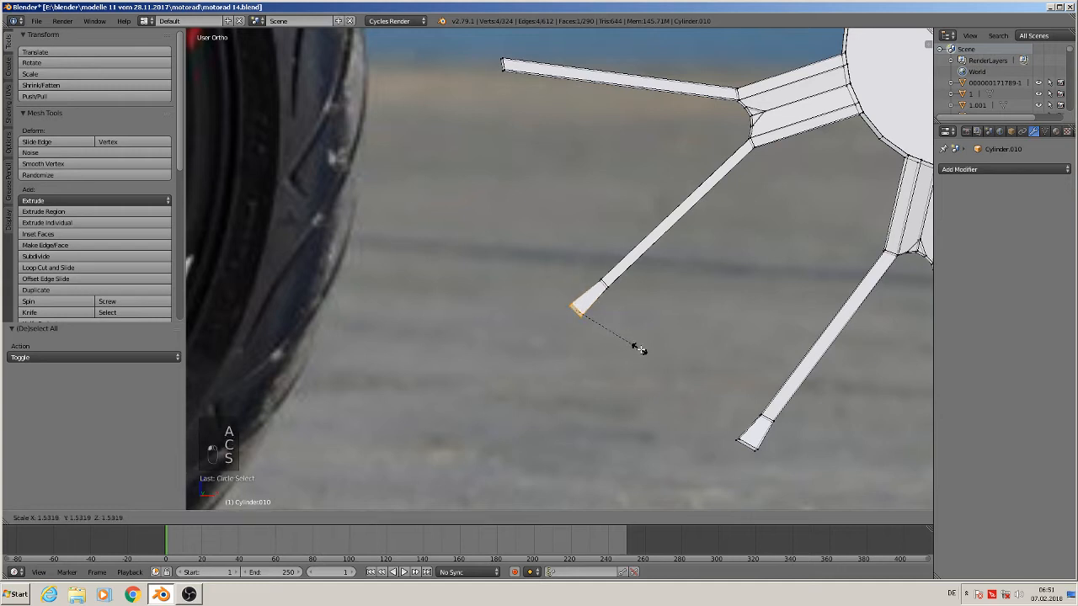
left_click(650, 351)
Select only the end vertices of the lower-left arm's upper spoke and rotate them by about 15.4° to square the tip
middle_click_drag(605, 243, 625, 373, "shift")
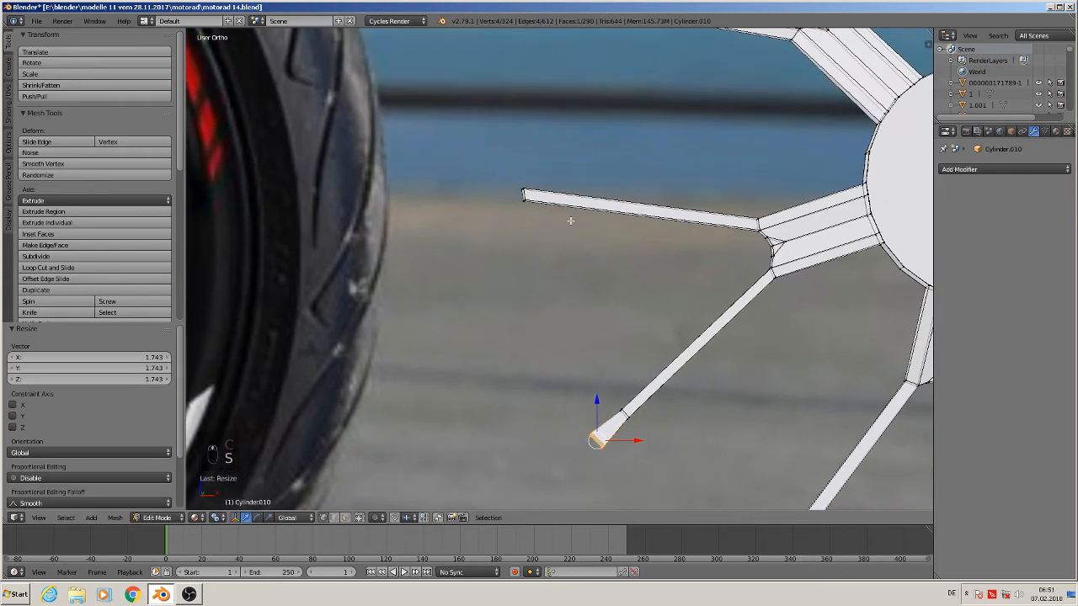
key("a")
key("c")
left_click(523, 195)
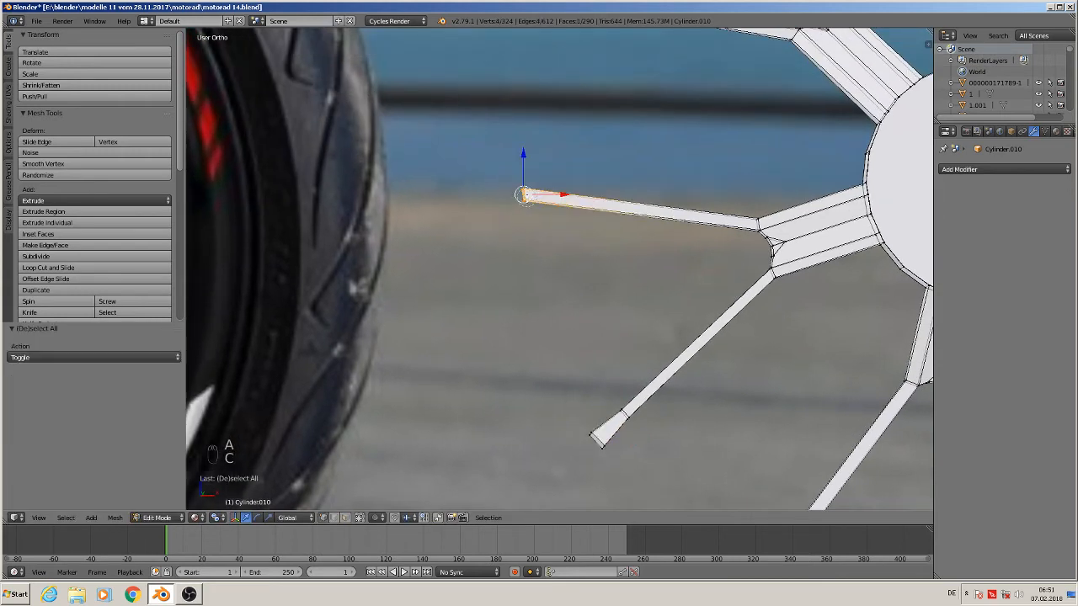
right_click(539, 220)
key("r")
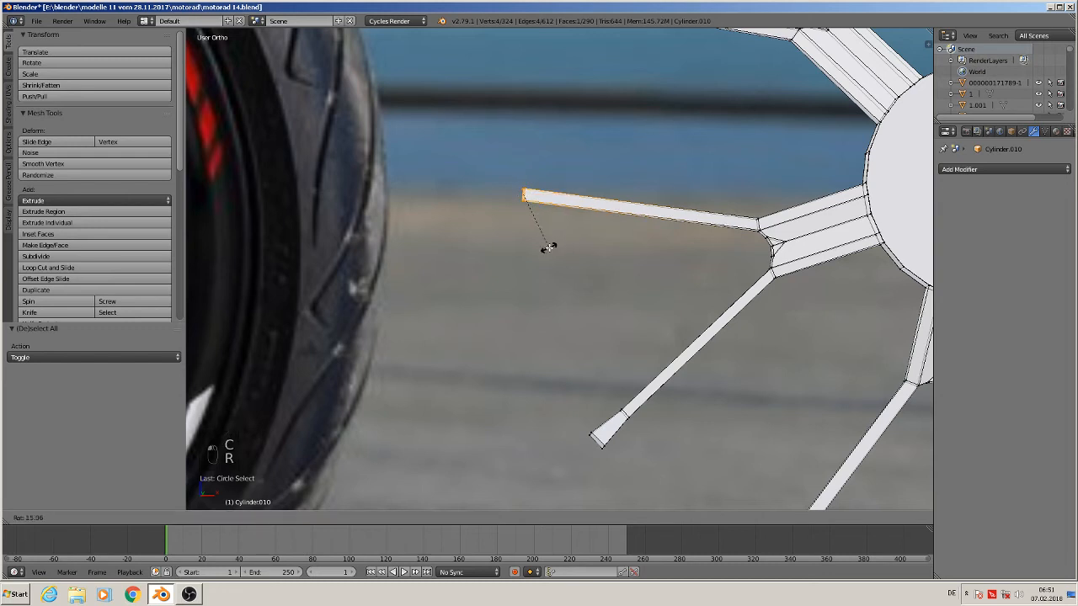
left_click(548, 248)
Clear the selection and add one loop cut across the lower-left arm's upper spoke, slid close to its tip
key("a")
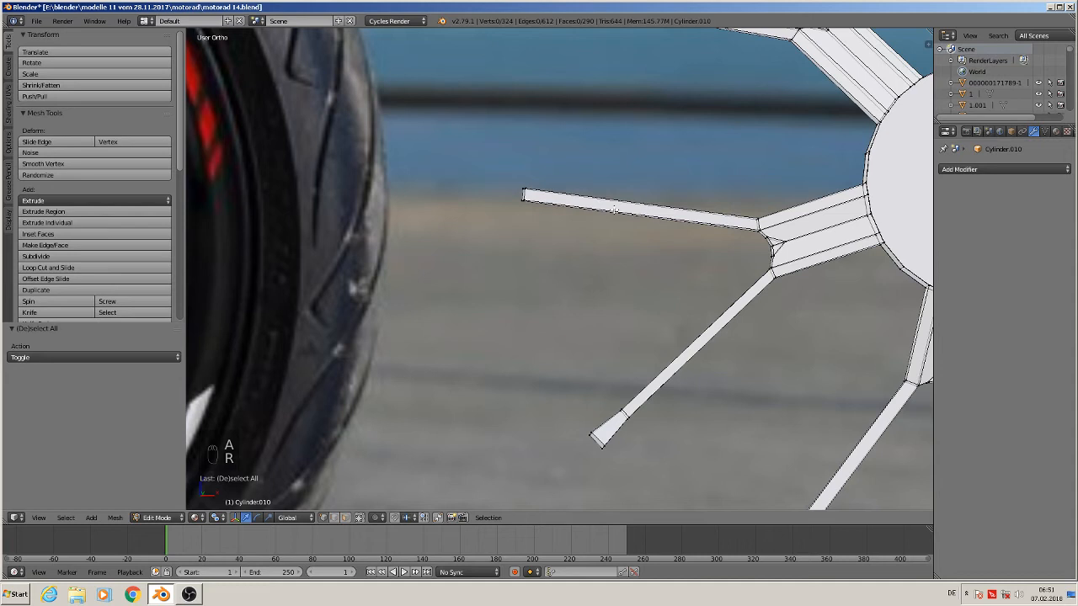
key("ctrl+r")
left_click(610, 208)
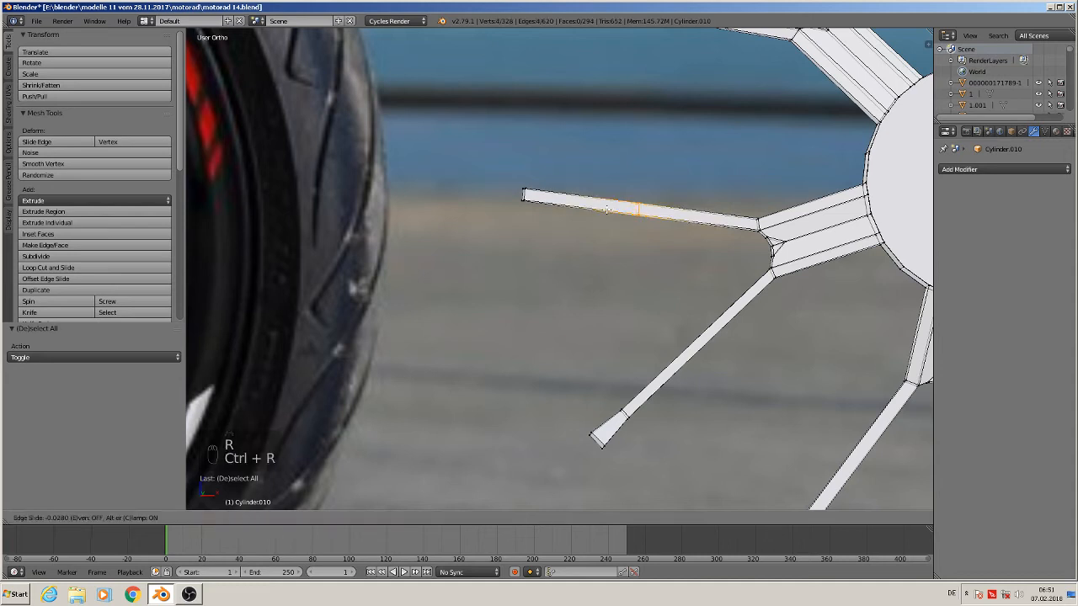
left_click(530, 200)
Select only the end vertices of the lower-left arm's upper spoke and scale them up by about 1.527
key("a")
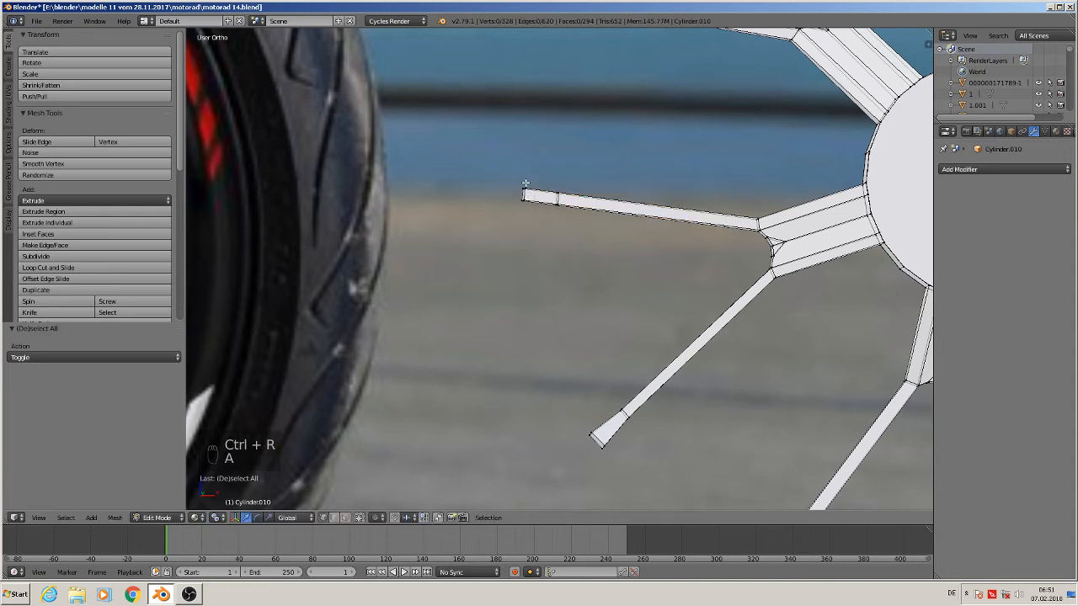
key("c")
left_click(523, 193)
right_click(525, 205)
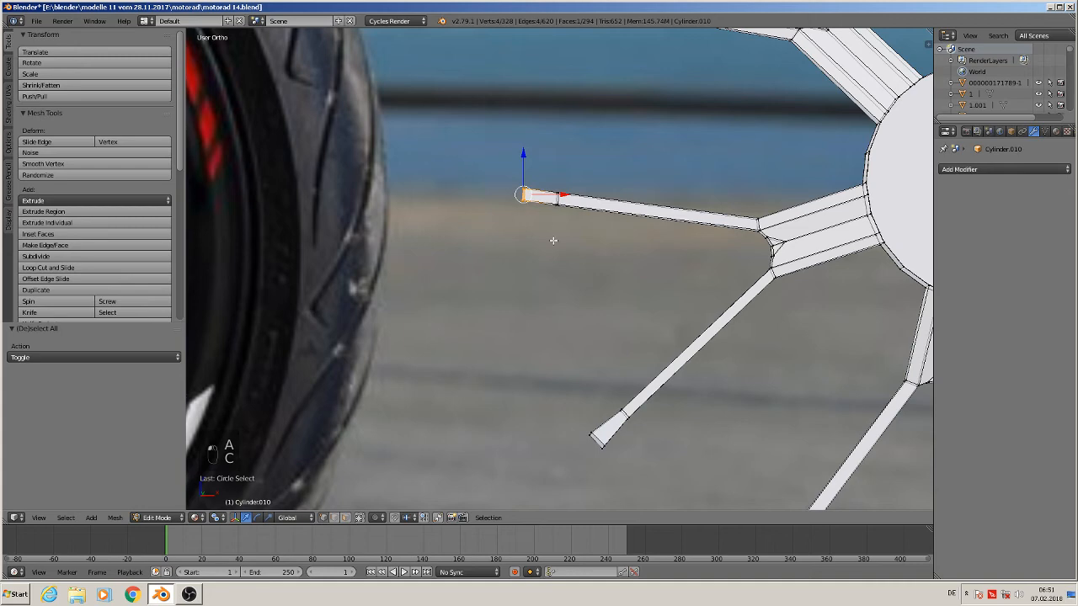
key("s")
left_click(563, 266)
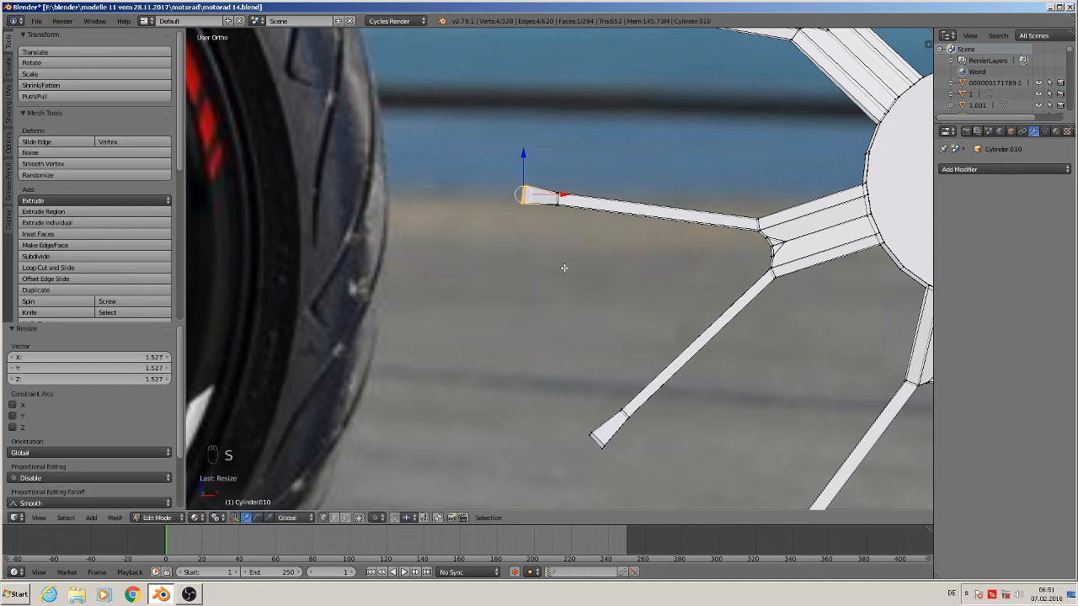
Select only the end vertices of the upper-left arm's lower spoke and rotate them by about -19.3° to square the tip
middle_click_drag(626, 192, 446, 382, "shift")
key("a")
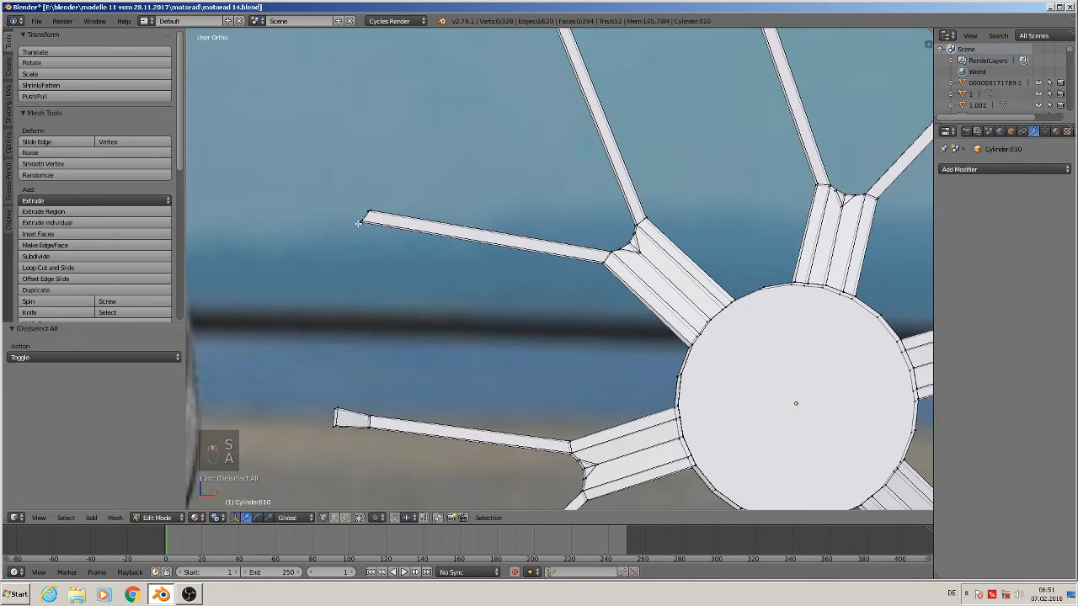
key("c")
left_click(369, 216)
right_click(376, 236)
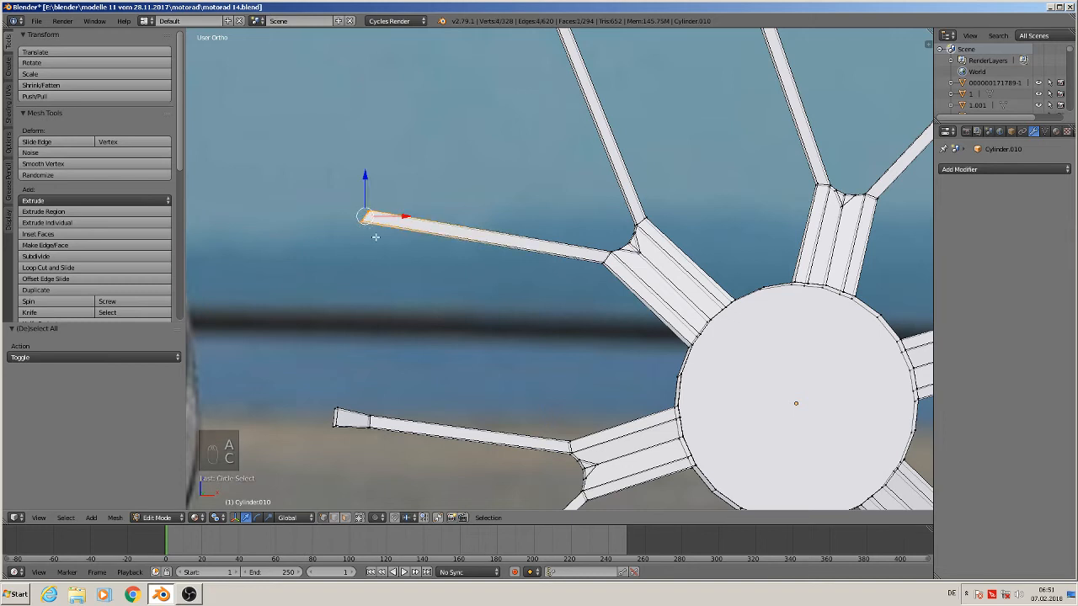
key("r")
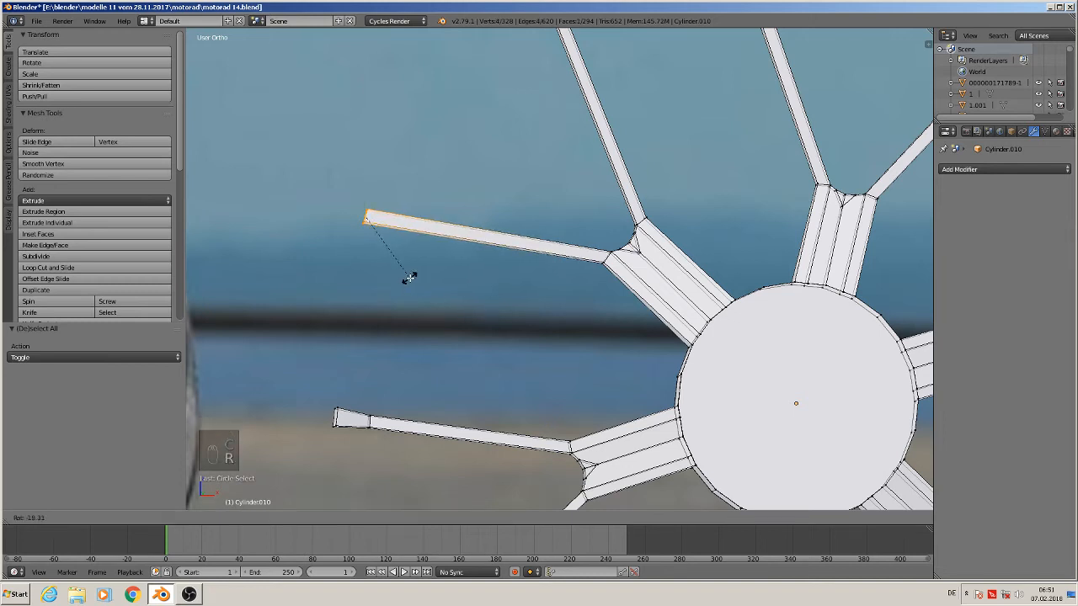
left_click(410, 278)
Add one loop cut across the upper-left arm's lower spoke, slid close to the tip with a factor of about -0.662
key("ctrl+r")
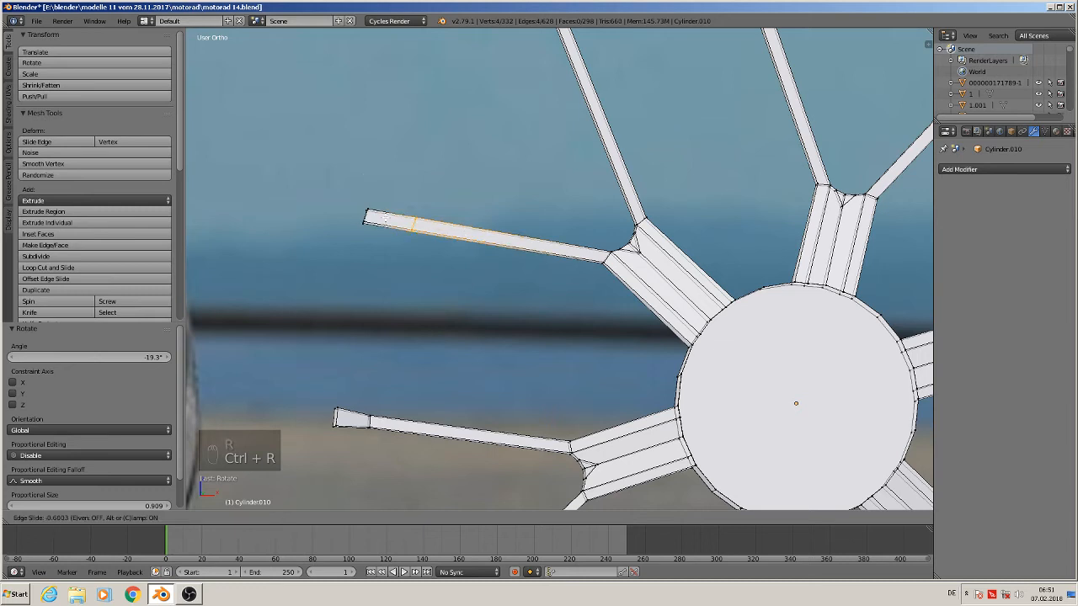
left_click(387, 220)
left_click(383, 221)
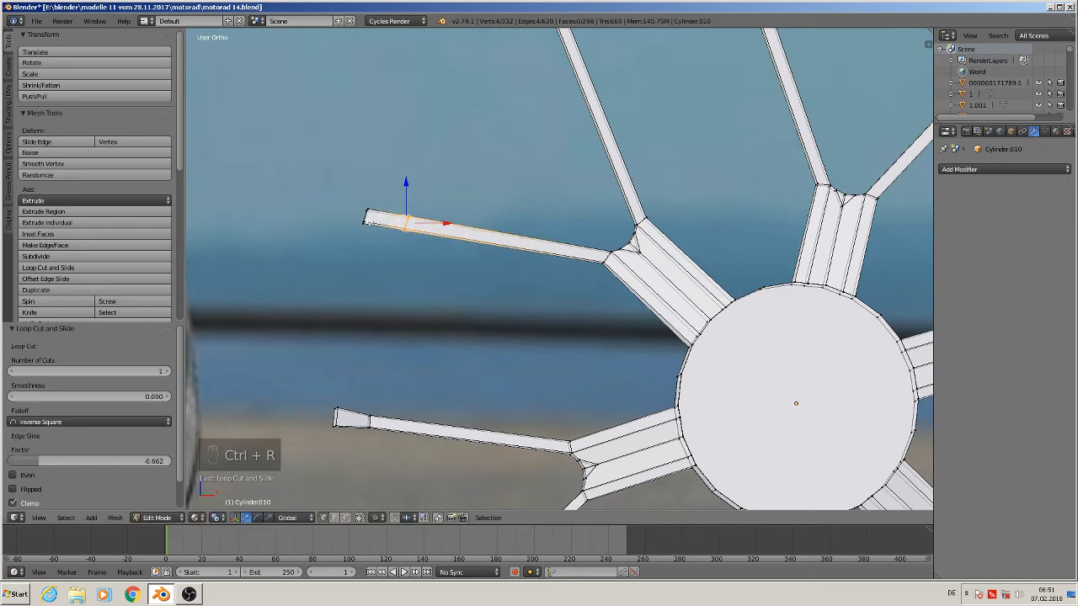
Select only the end vertices of the upper-left arm's lower spoke and scale them up by about 1.508
key("a")
key("c")
left_click_drag(368, 210, 362, 238)
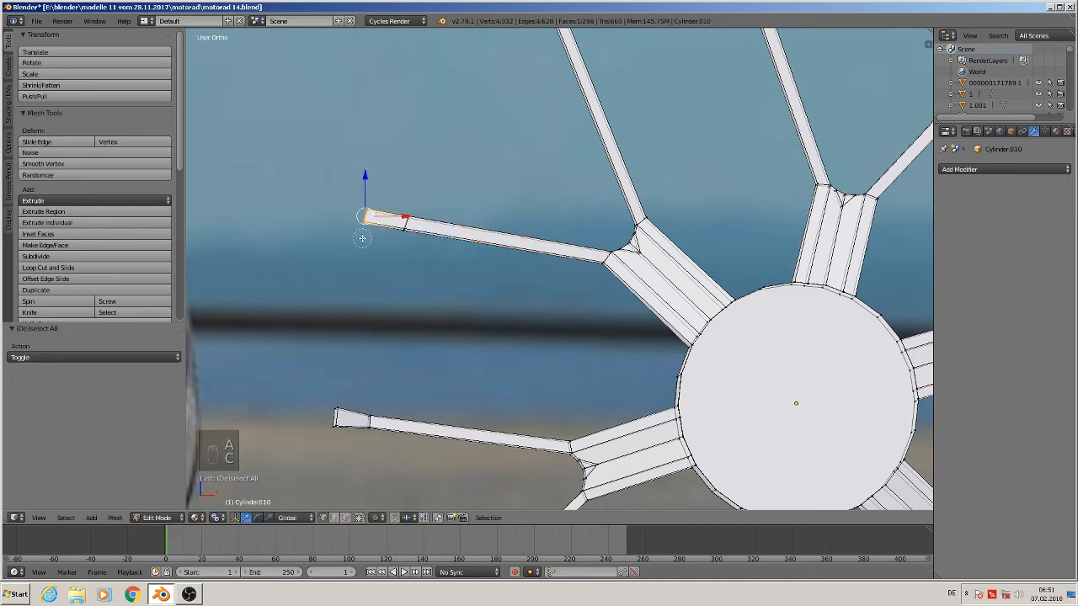
right_click(362, 239)
key("s")
left_click(425, 287)
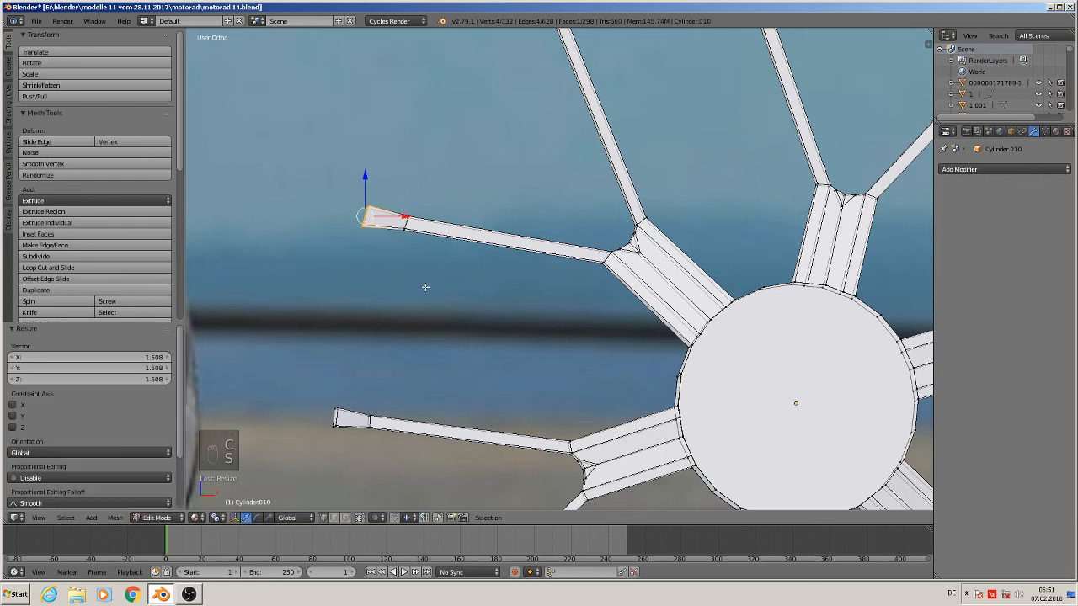
Select only the end vertices of the upper-left arm's upper spoke and rotate them by about 12.4° to square the tip
middle_click_drag(482, 219, 494, 284)
key("a")
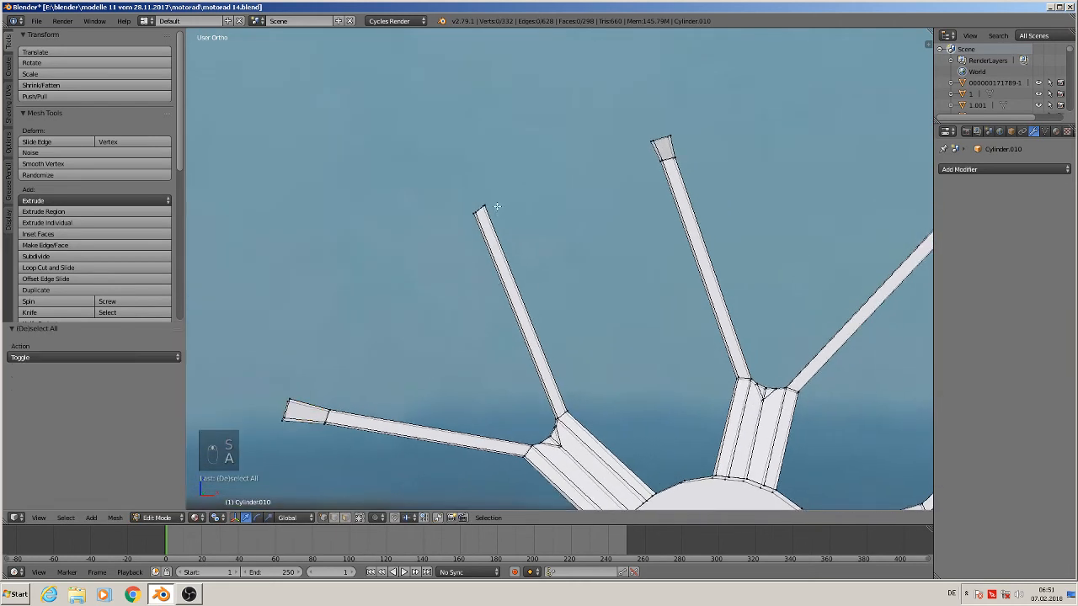
key("v")
key("c")
left_click(476, 214)
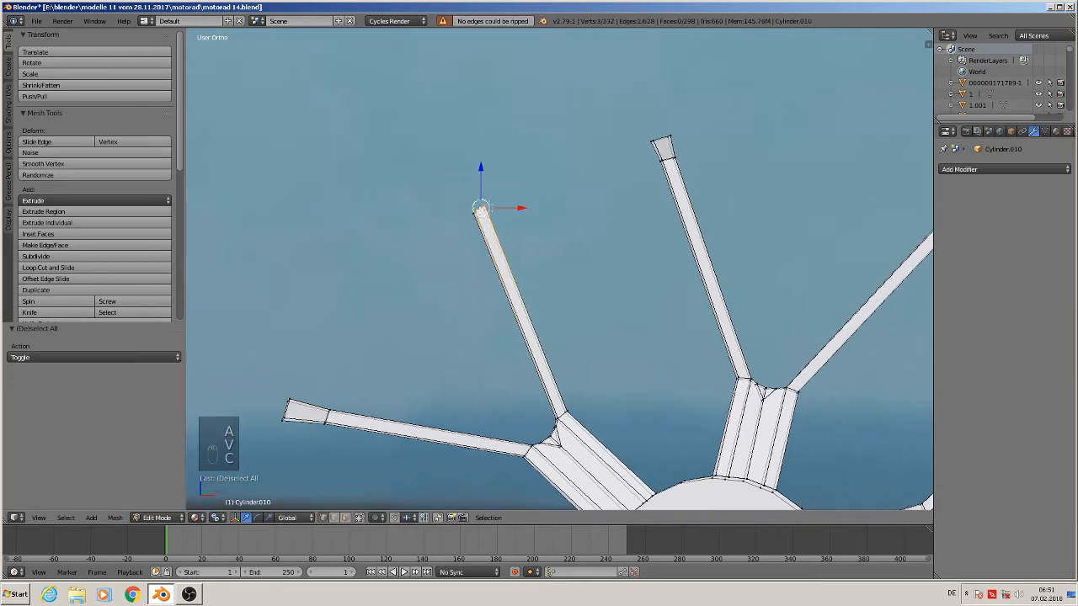
right_click(489, 221)
key("r")
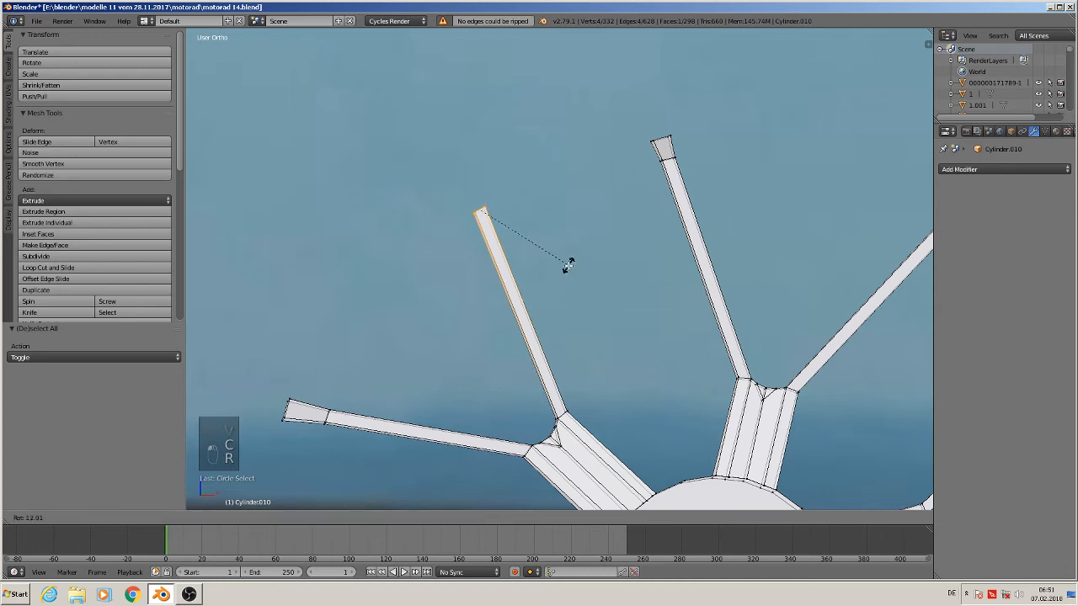
left_click(569, 266)
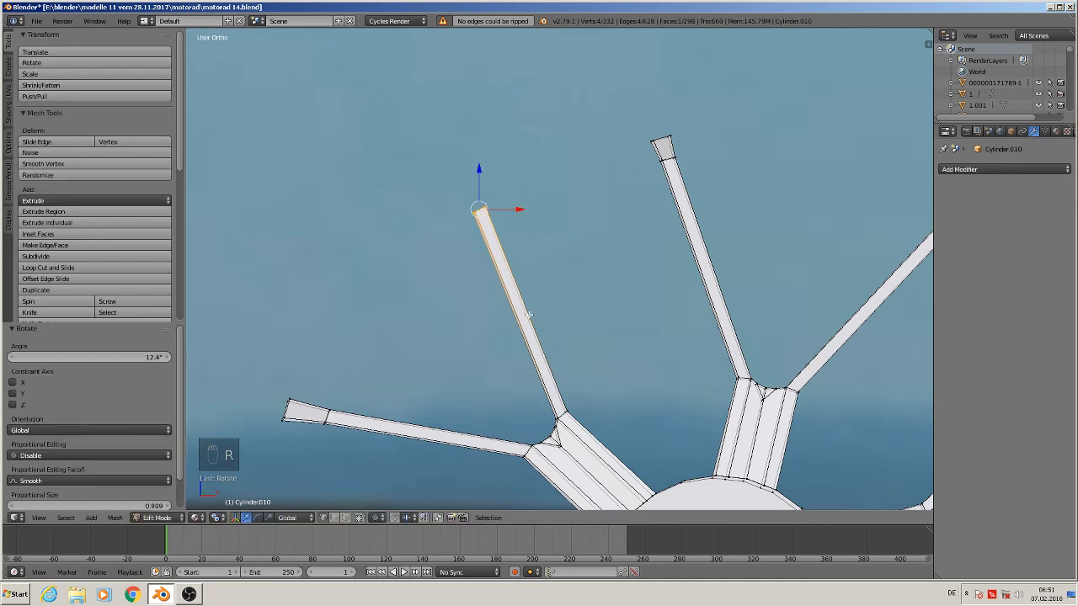
Add one loop cut across the upper-left arm's upper spoke, slid close to the tip with a factor of about -0.737
key("ctrl+r")
left_click(524, 287)
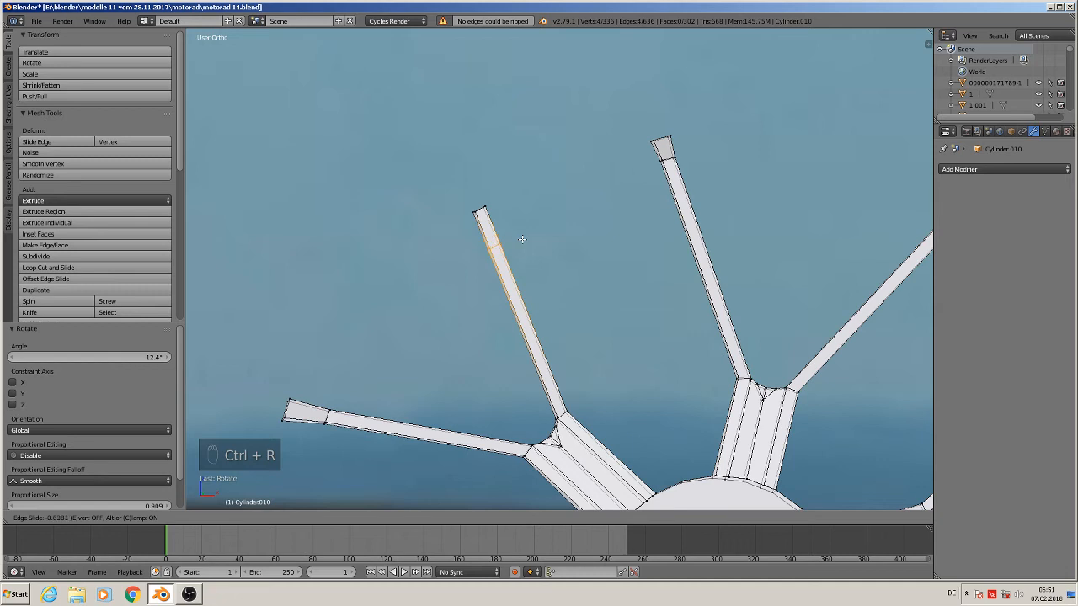
left_click(523, 231)
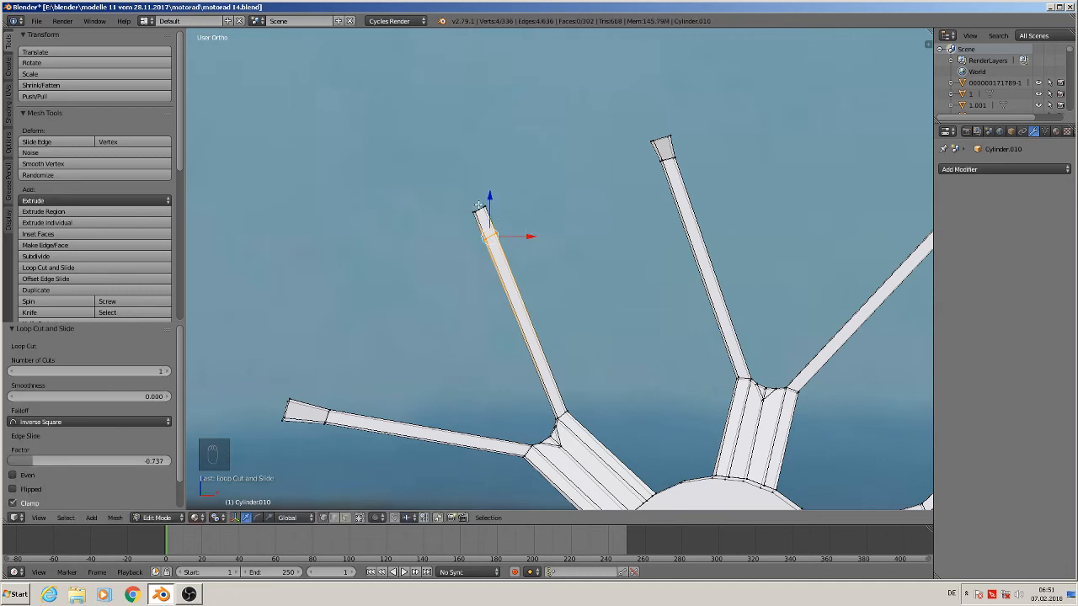
Select only the end vertices of the upper-left arm's upper spoke and scale them up by about 1.497
key("a")
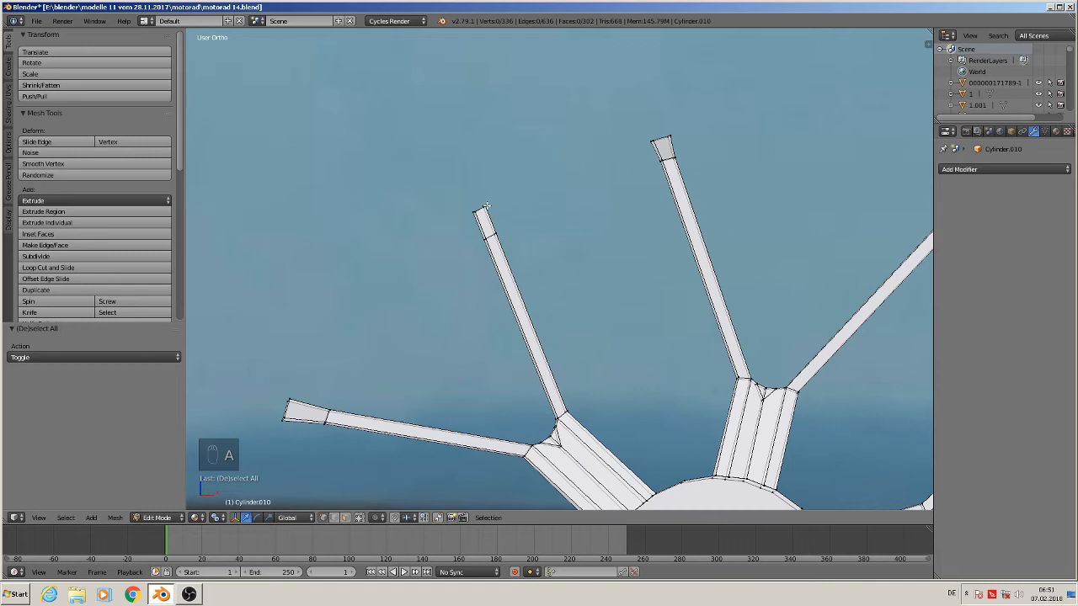
key("c")
left_click(483, 210)
right_click(482, 211)
key("s")
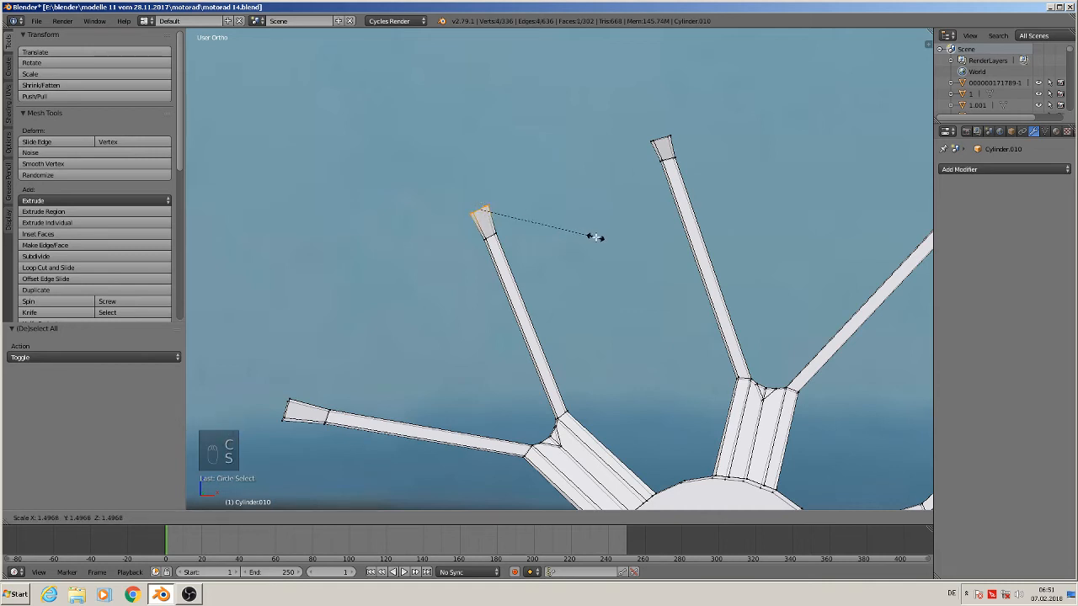
left_click(596, 236)
Edge-slide the loop near the tip of the top arm's left spoke by about 0.025 and rotate it by about -6.21°
middle_click_drag(676, 262, 534, 292, "shift")
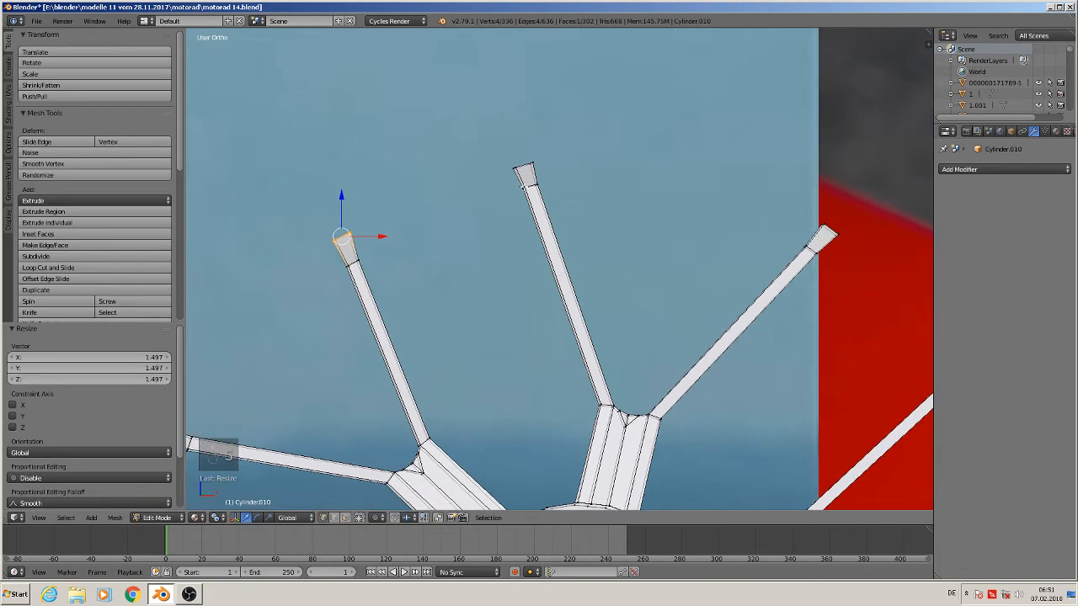
right_click(531, 187, "alt")
key("space")
left_click(538, 191)
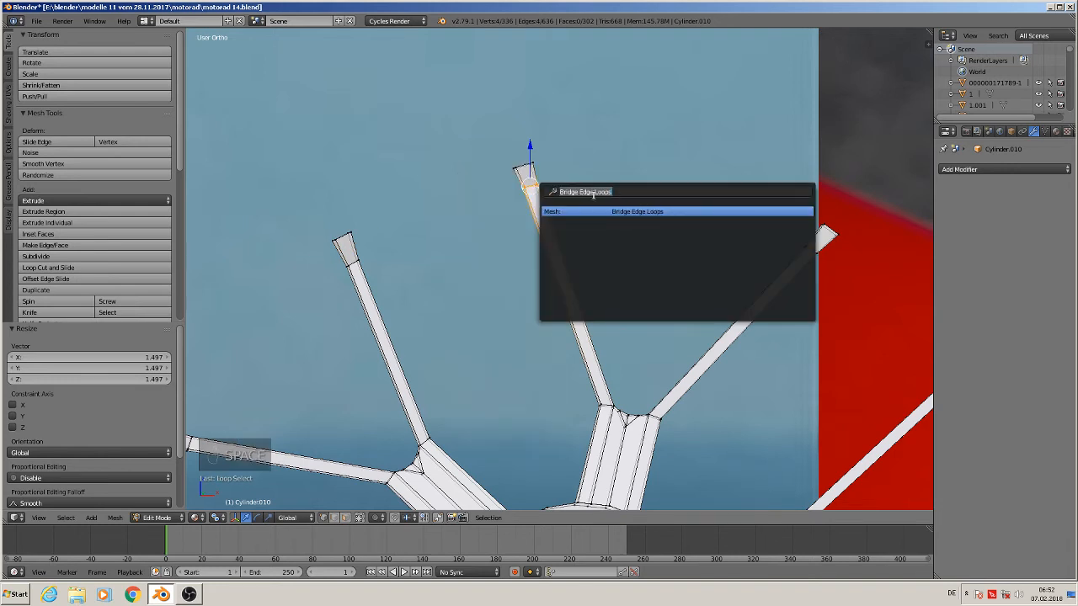
type("edge")
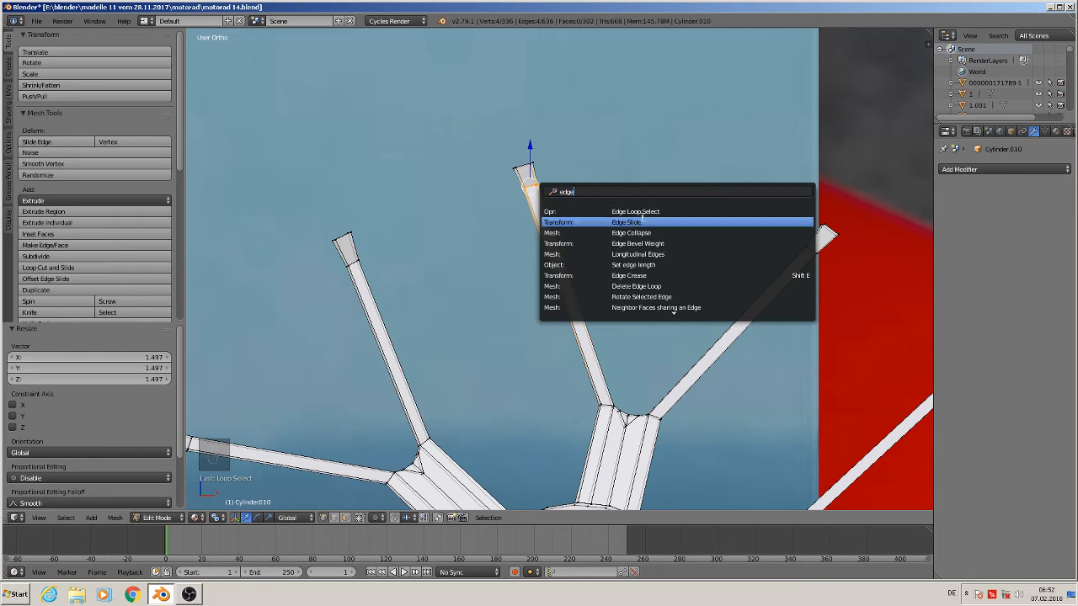
left_click(642, 221)
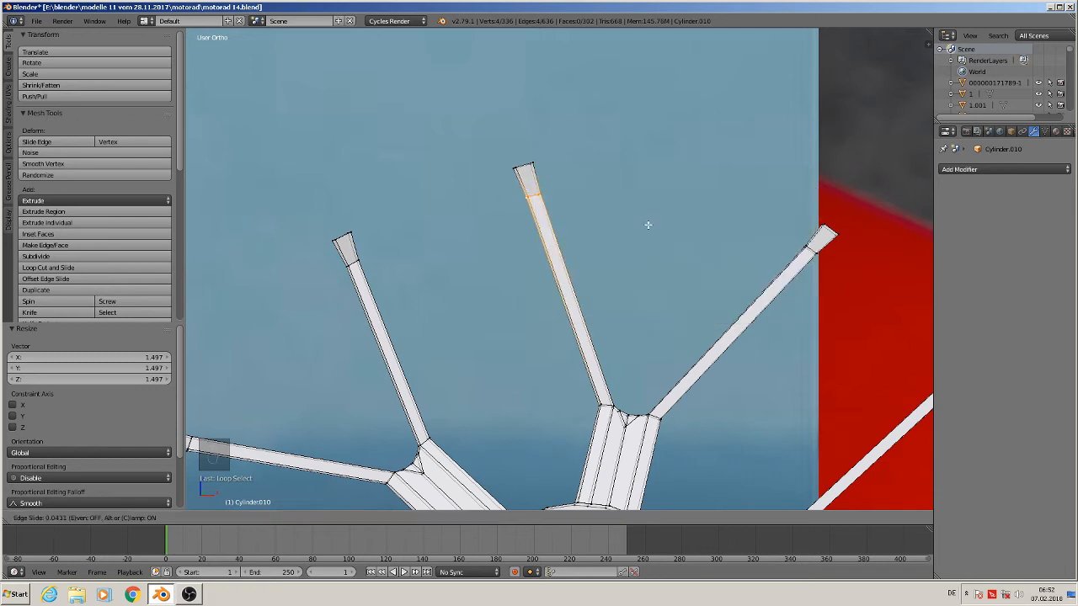
left_click(648, 222)
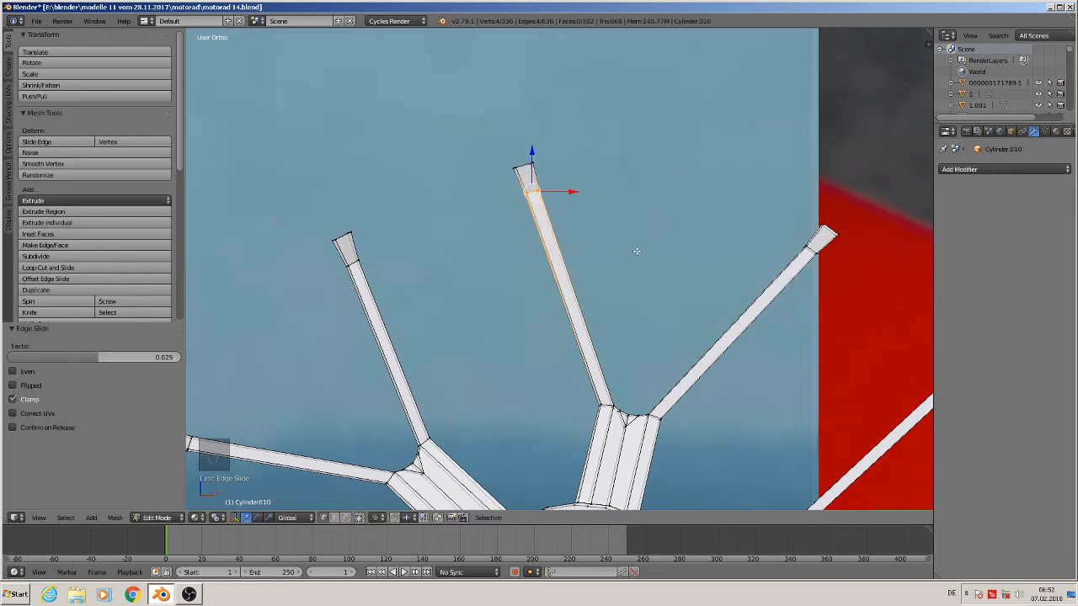
key("r")
left_click(646, 241)
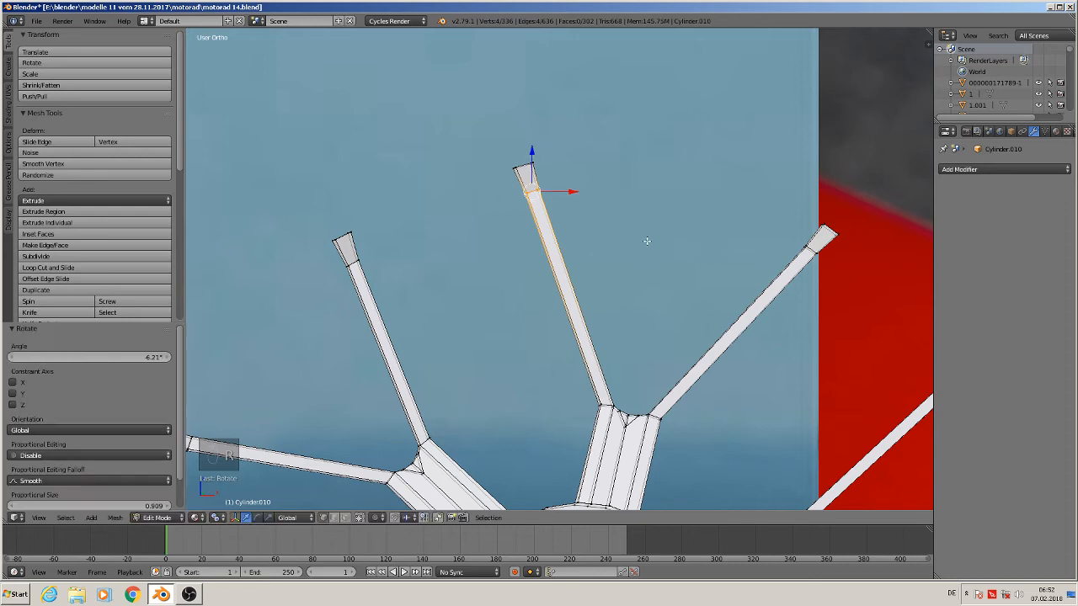
Rotate the edge loop near the tip of the lower-right arm's upper spoke by about -13.4°
scroll(715, 334, "down", 3)
middle_click_drag(741, 382, 654, 245, "shift")
scroll(640, 300, "up", 4)
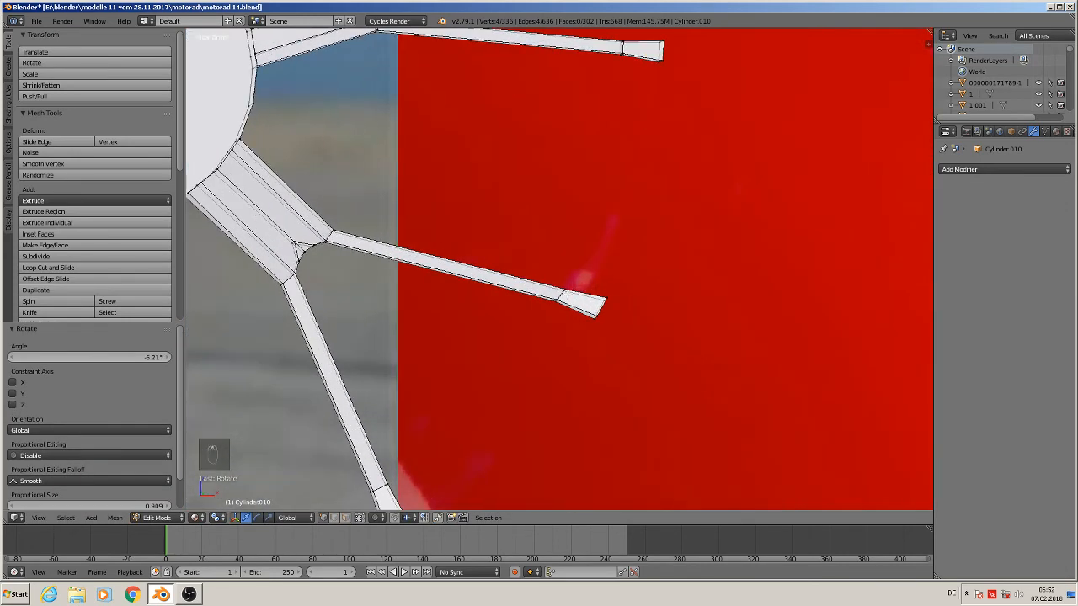
right_click(562, 295, "alt")
key("r")
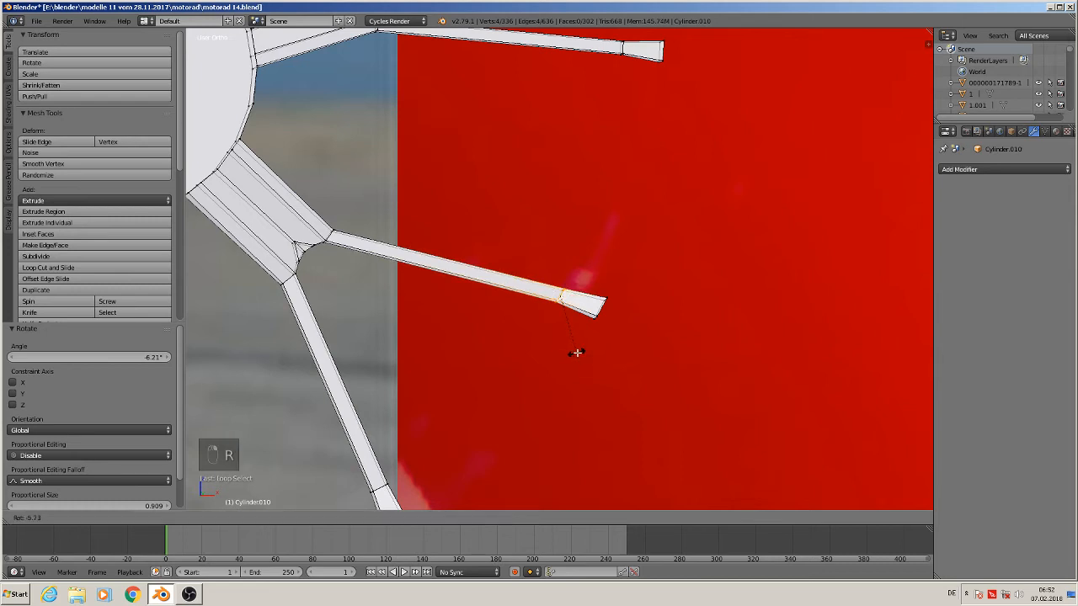
left_click(586, 352)
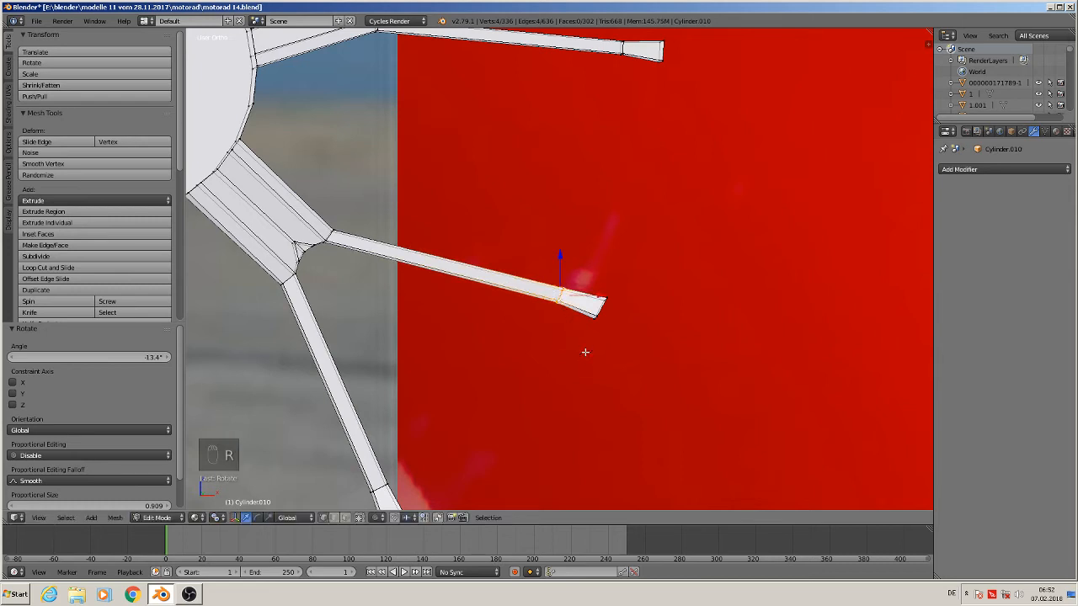
Select only the end vertices of the lower-right arm's upper spoke and rotate them by about -7.19°
key("a")
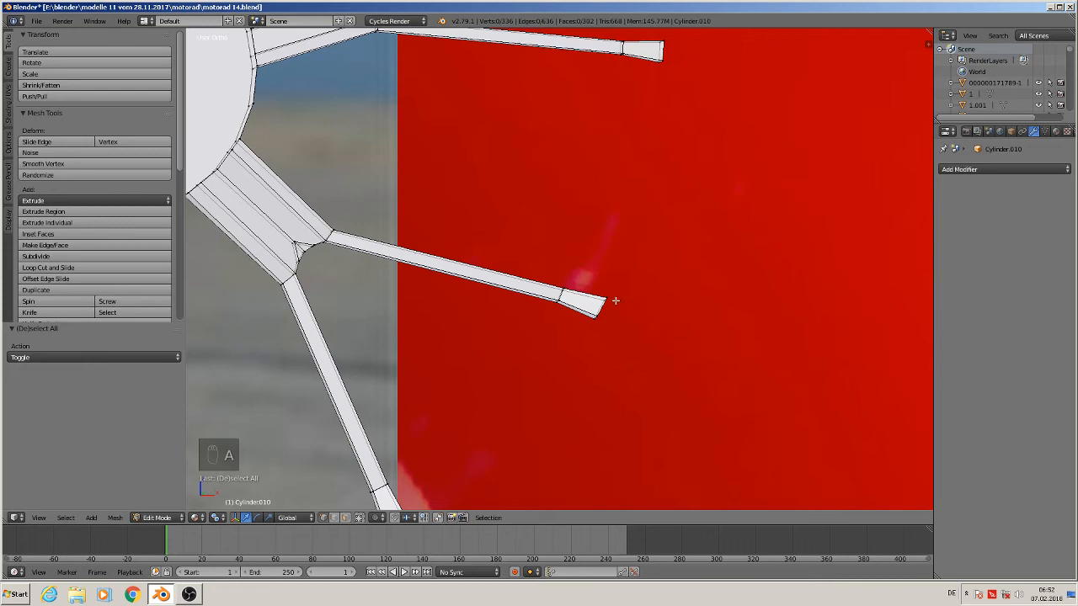
key("c")
left_click(598, 309)
right_click(612, 347)
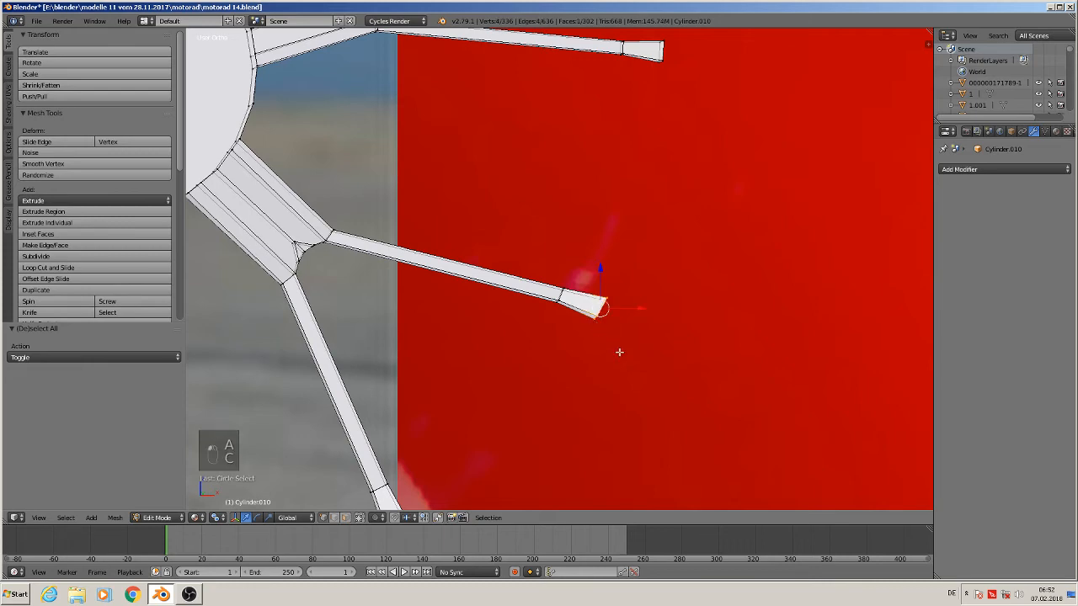
key("r")
left_click(623, 351)
Duplicate the finished spoked hub in Object Mode, placing the copy about -1.290 along Z, and save the file
scroll(556, 339, "down", 3)
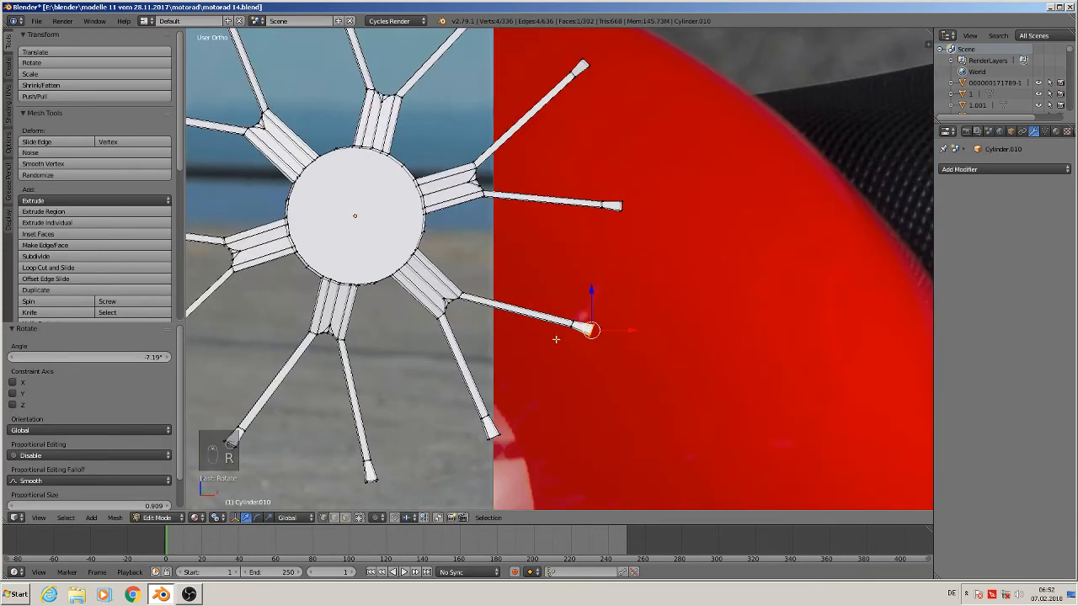
scroll(556, 339, "down", 4)
key("Tab")
scroll(711, 289, "up", 1)
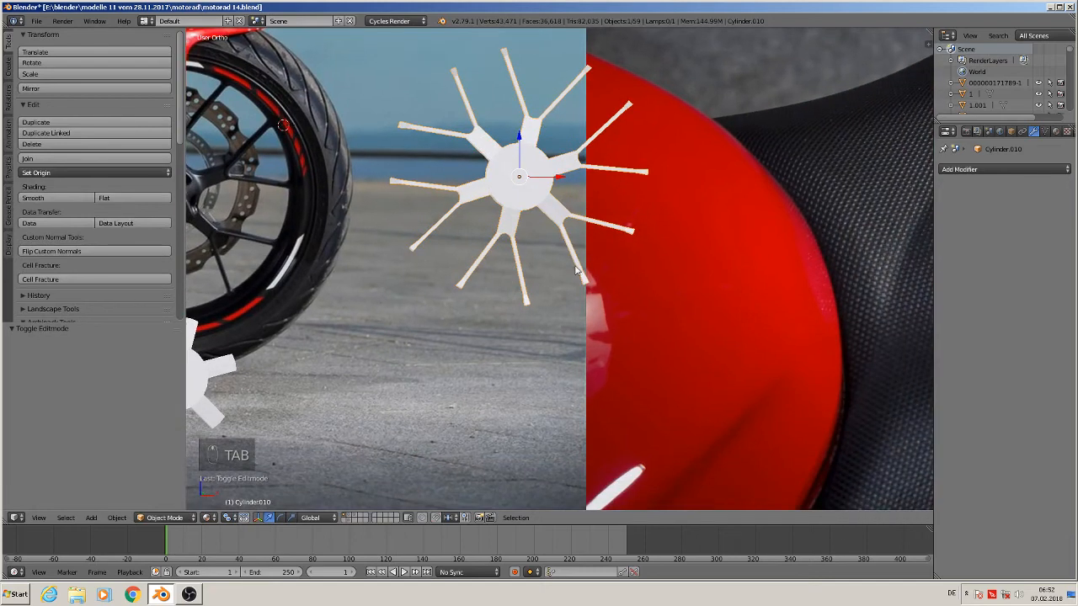
scroll(577, 270, "down", 2)
key("shift+d")
left_click(569, 268)
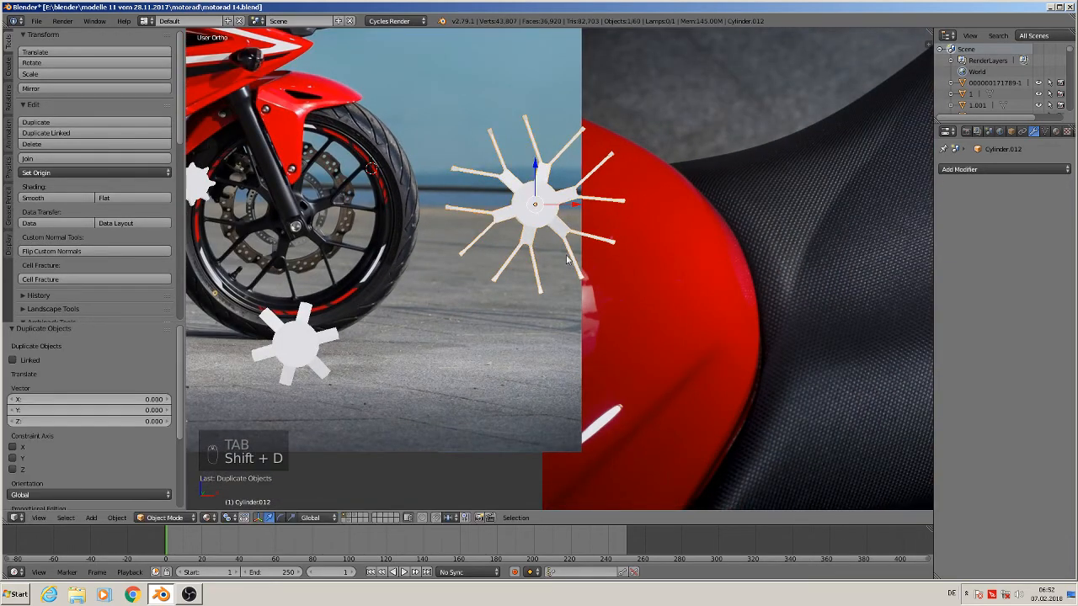
left_click_drag(539, 178, 539, 381)
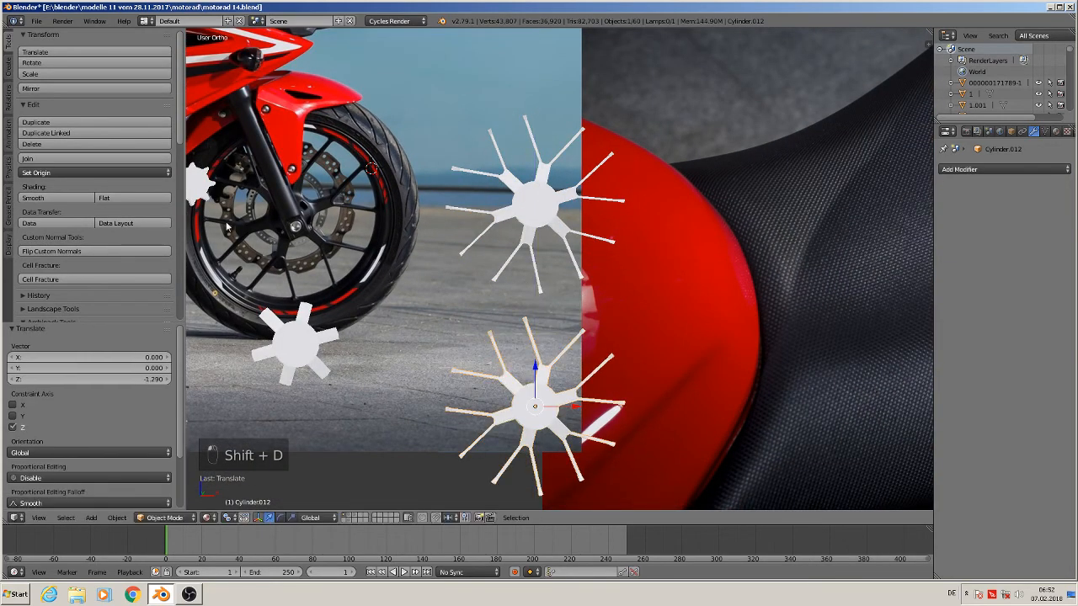
left_click(36, 21)
left_click(75, 114)
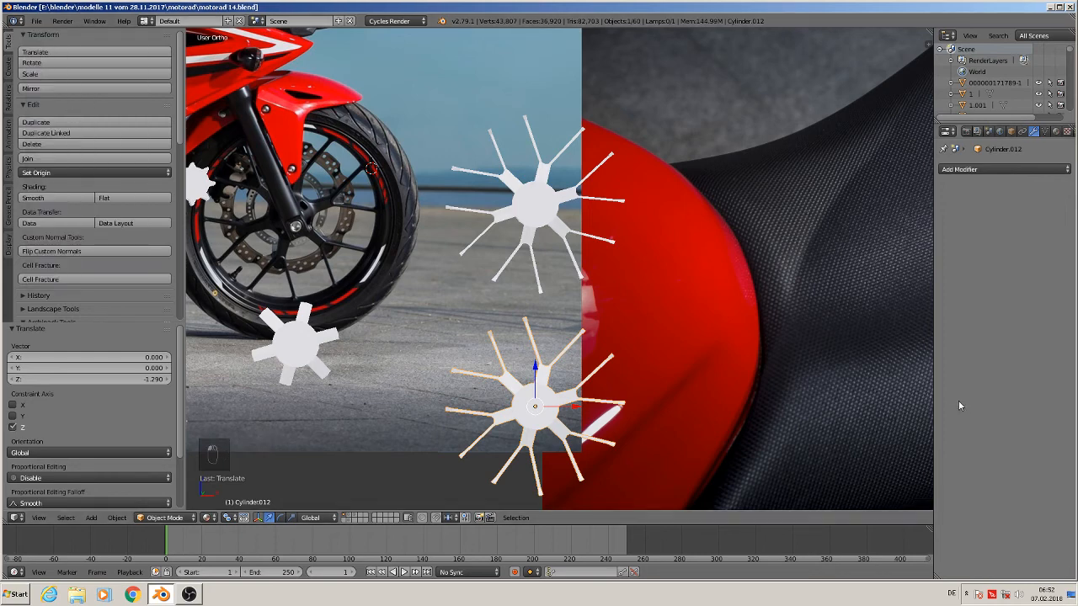
Add a Subdivision Surface modifier with 2 viewport subdivisions to the duplicated hub and set its shading to smooth
scroll(674, 256, "up", 3)
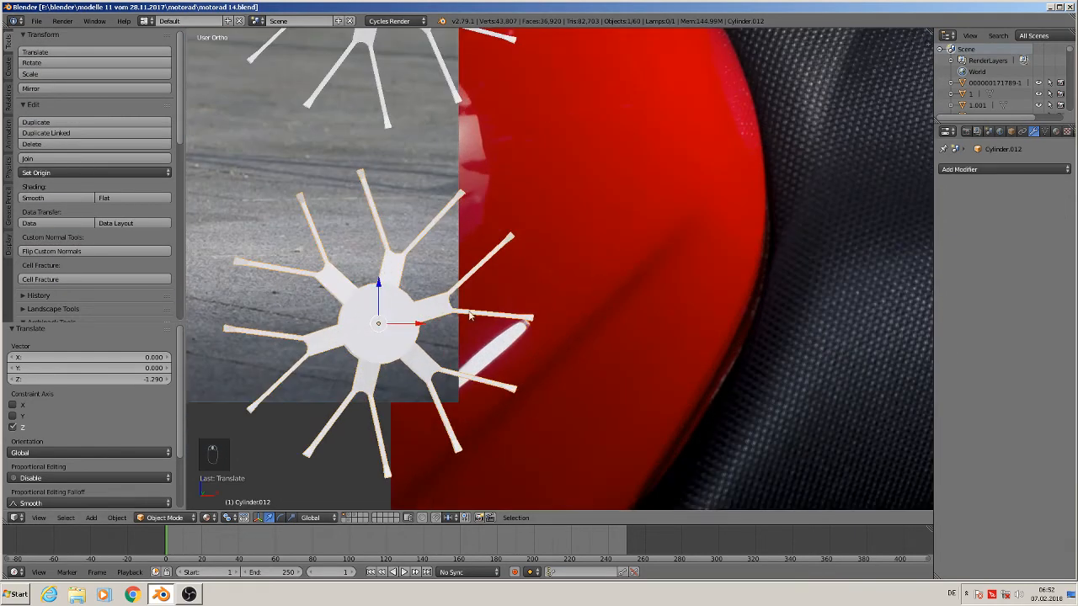
middle_click_drag(469, 314, 409, 331)
scroll(412, 324, "up", 3)
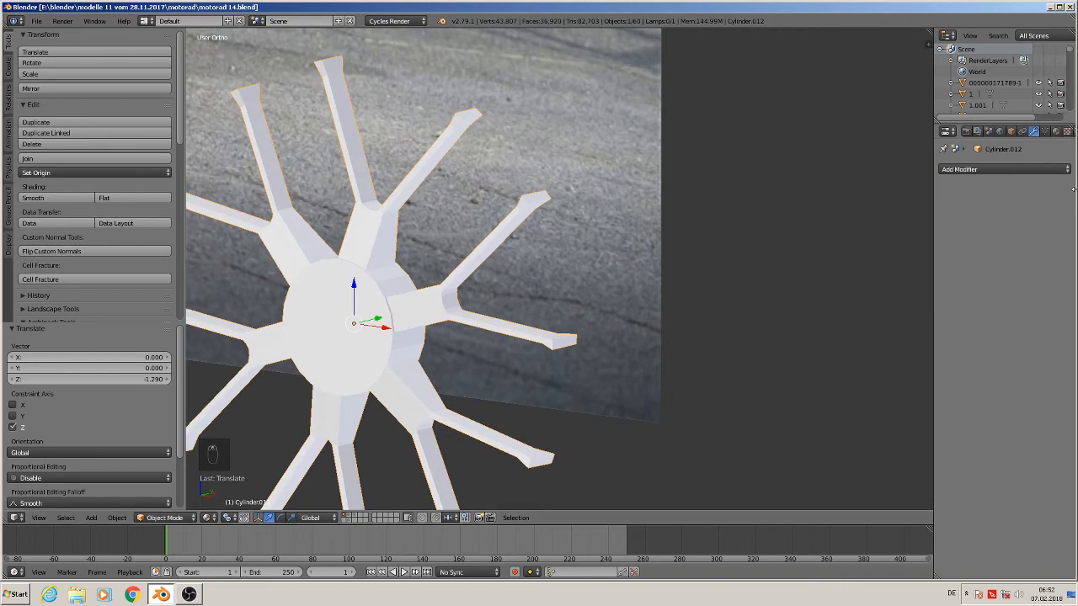
left_click(1018, 169)
left_click(876, 354)
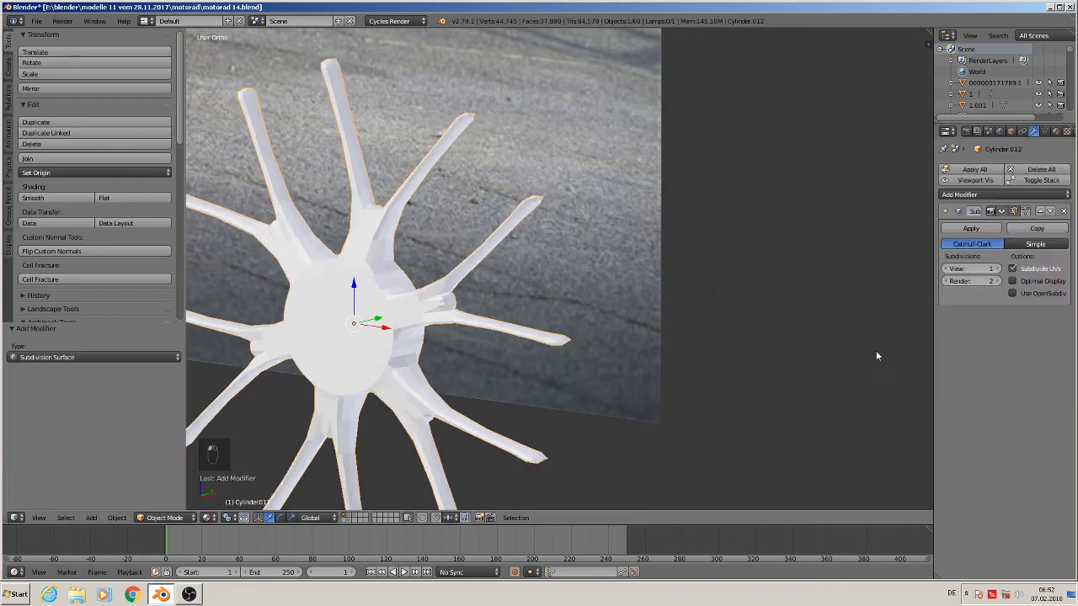
left_click(999, 267)
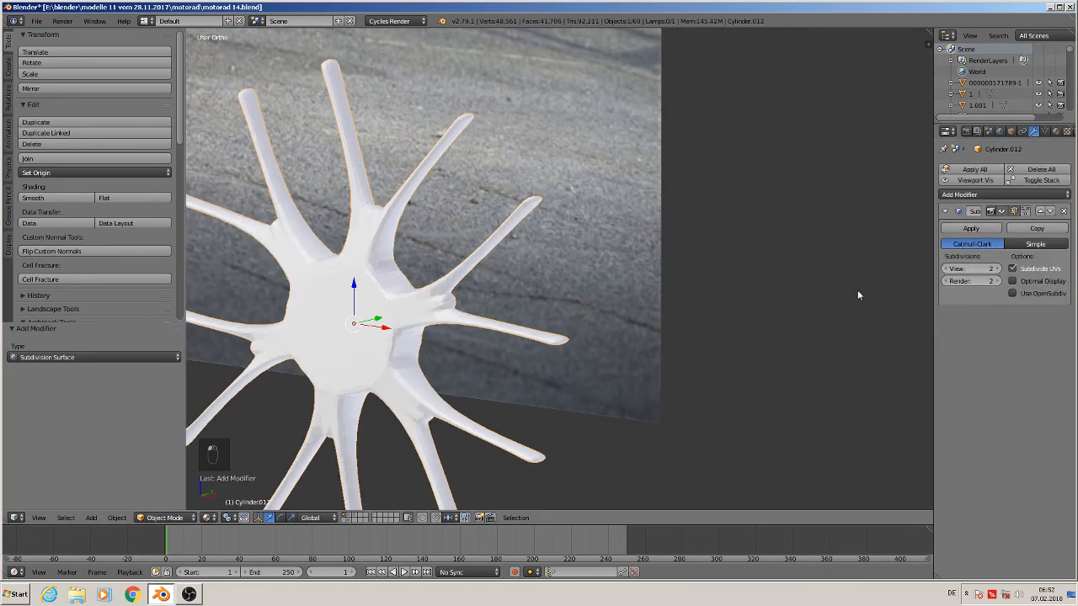
left_click(46, 198)
In Edit Mode with selection limited to visible geometry, add two unslid loop cuts running around the duplicated hub's rim and spokes
middle_click_drag(372, 225, 522, 154, "shift")
middle_click_drag(530, 145, 425, 190)
key("Tab")
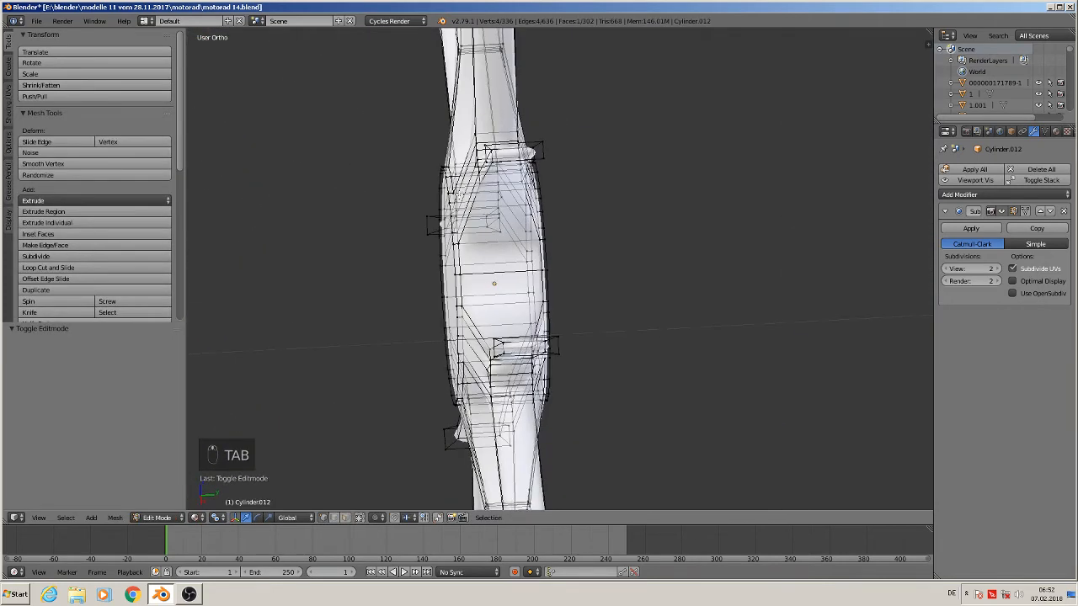
left_click(359, 518)
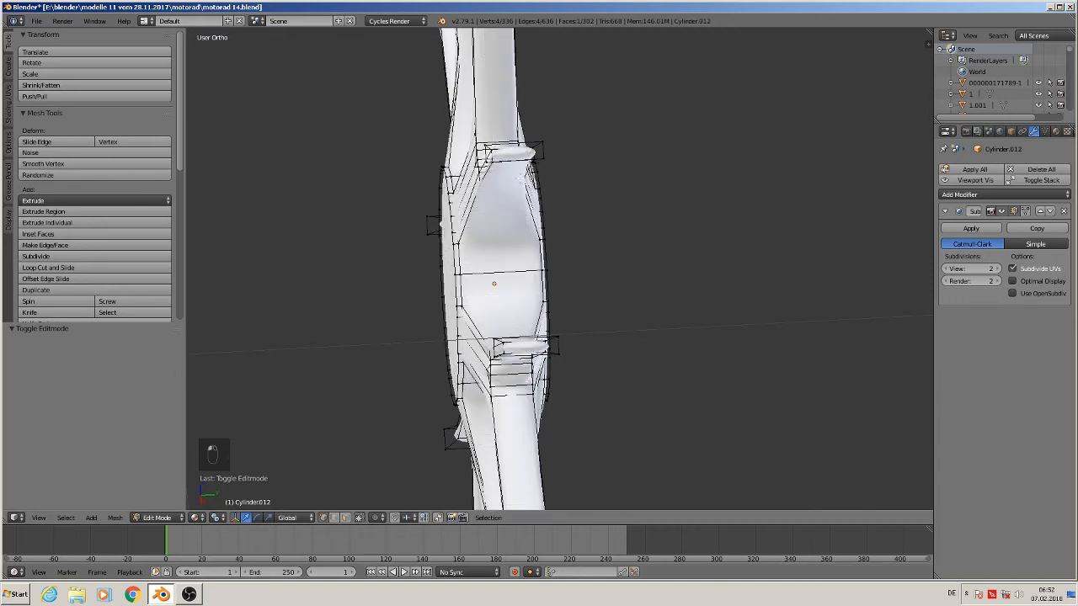
middle_click_drag(548, 173, 509, 197)
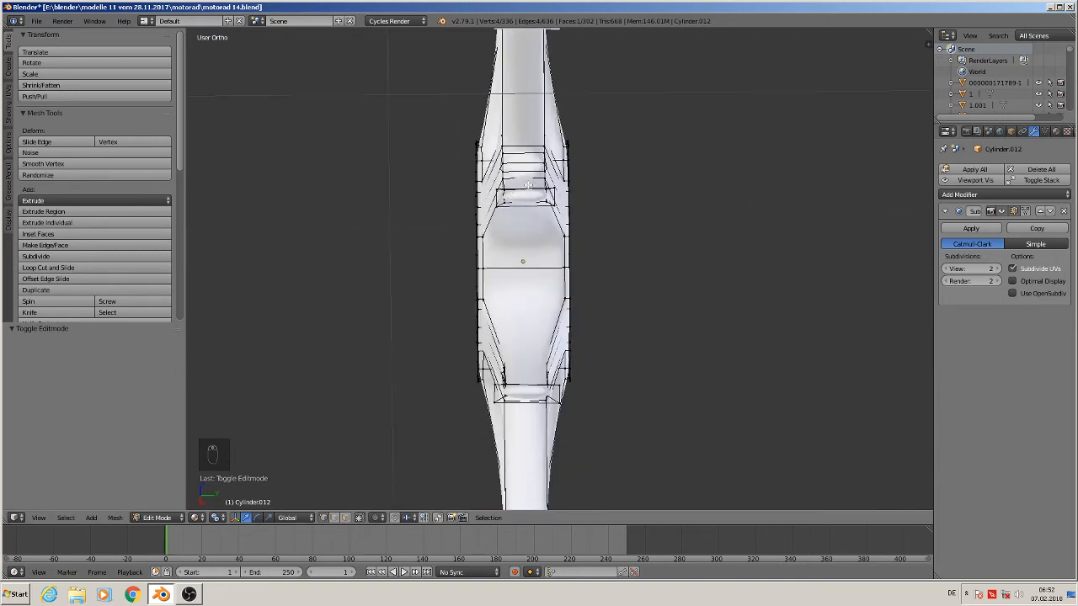
key("ctrl+r")
scroll(528, 183, "up", 1)
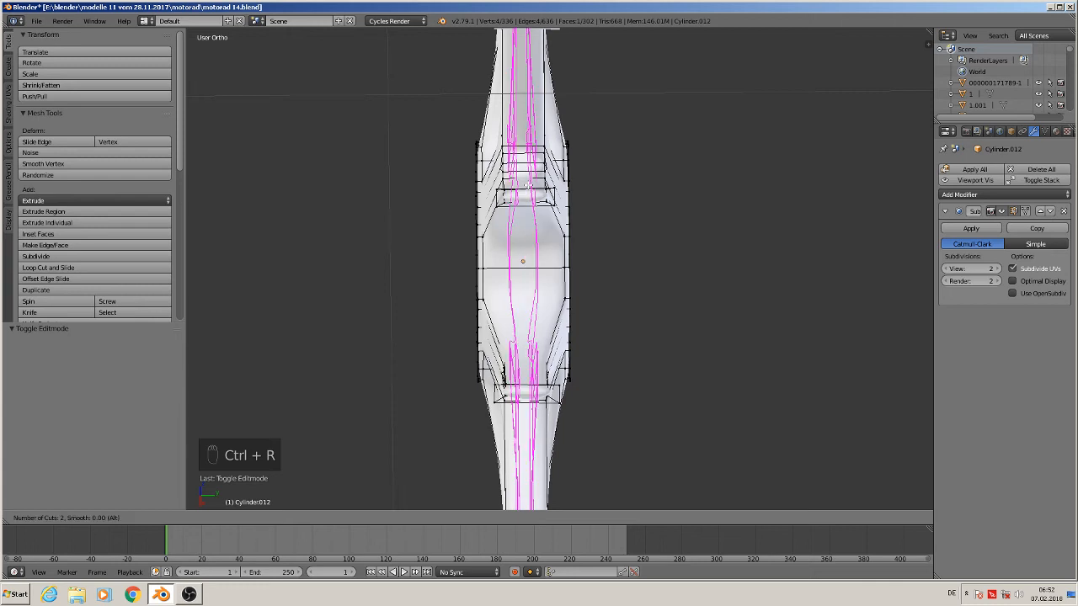
left_click(528, 184)
right_click(528, 183)
Scale the two new edge loops apart along the global Y axis towards the hub's outer faces and return to Object Mode
key("s")
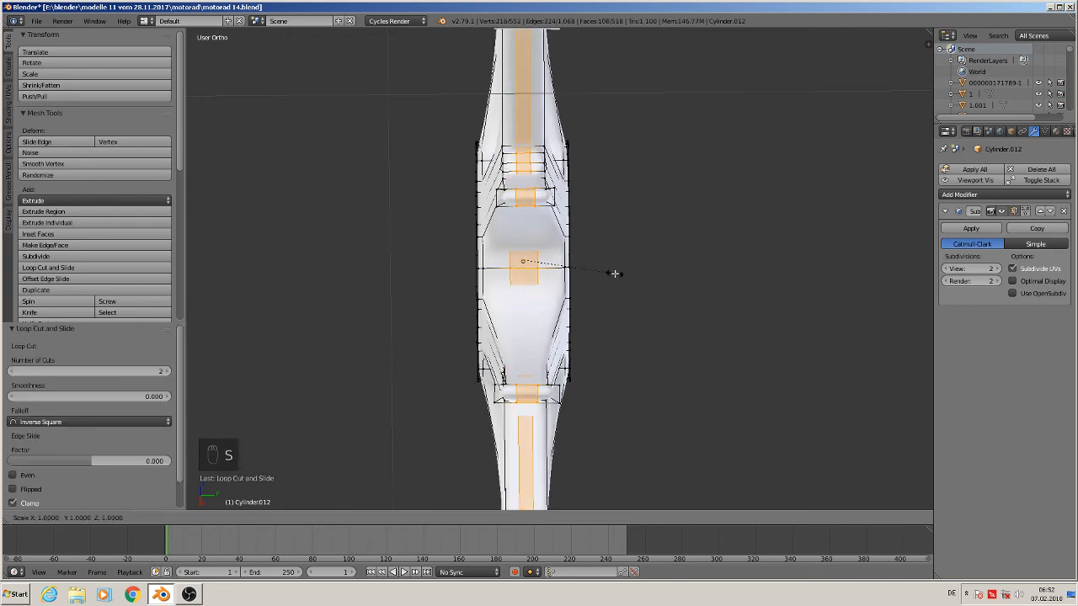
key("y")
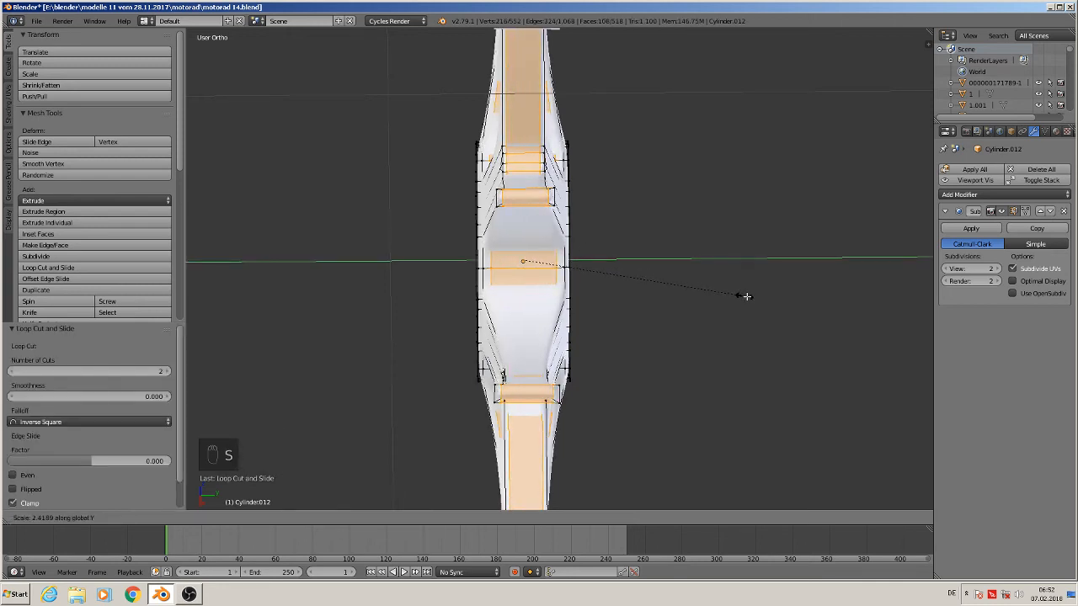
left_click(773, 305)
middle_click_drag(703, 297, 765, 216)
key("Tab")
scroll(709, 264, "down", 3)
scroll(748, 211, "down", 5)
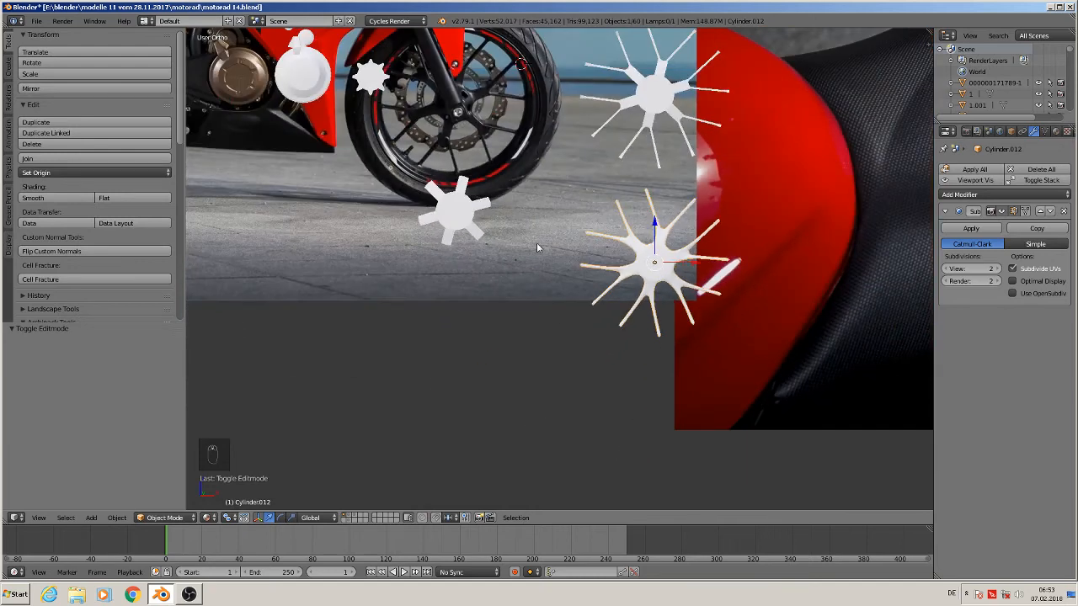
Add a loop cut at the outer tip of the duplicated hub's topmost spoke with slide factor about -0.788, returning to Object Mode
middle_click_drag(537, 248, 561, 333, "shift")
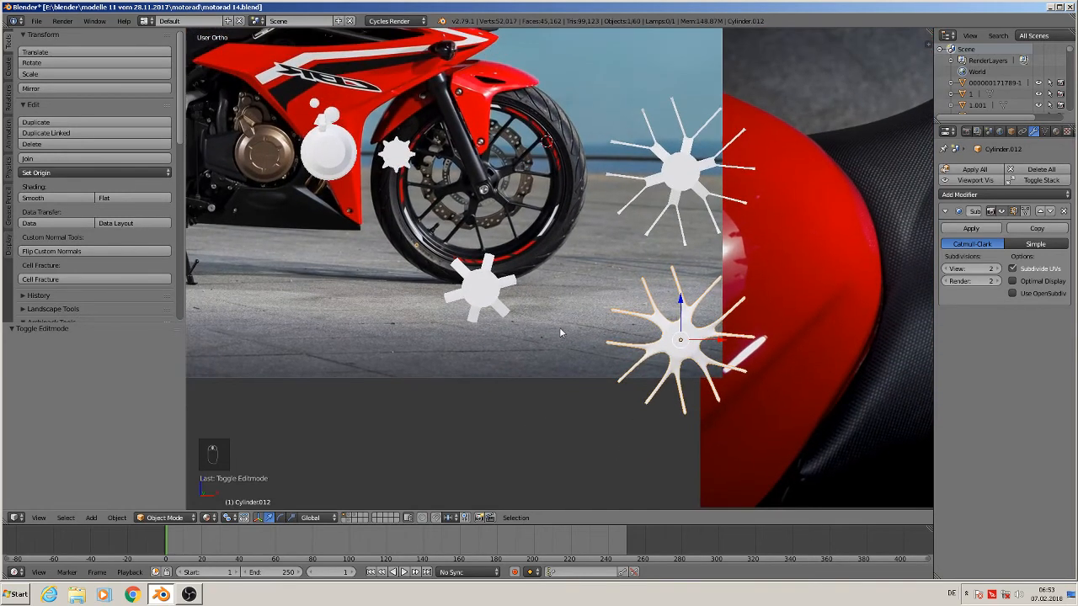
scroll(528, 278, "up", 3)
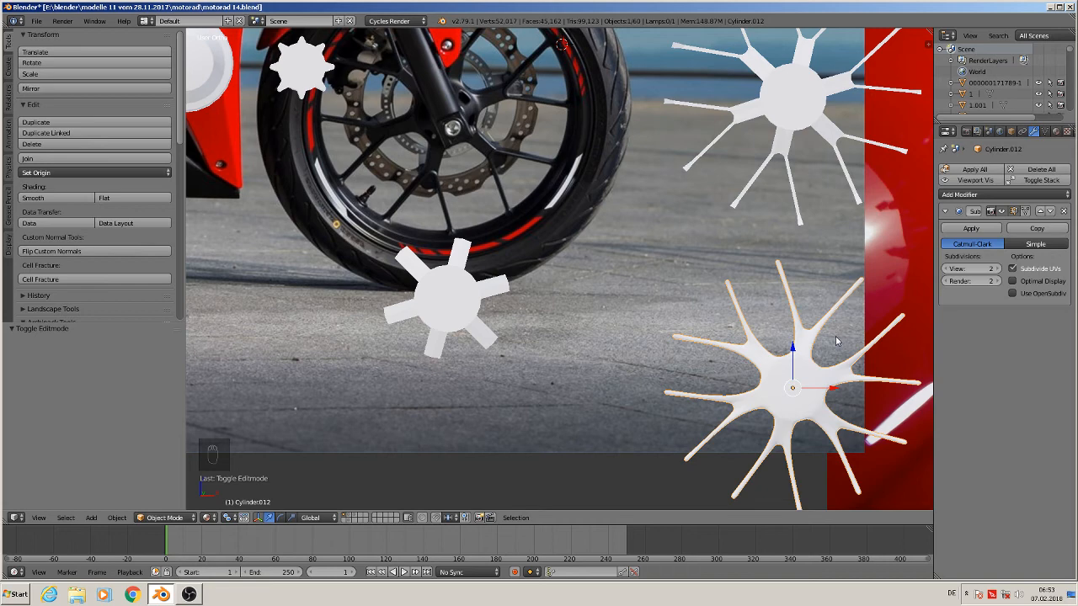
middle_click_drag(830, 341, 678, 270, "shift")
scroll(663, 264, "up", 2)
scroll(664, 267, "up", 2)
key("Tab")
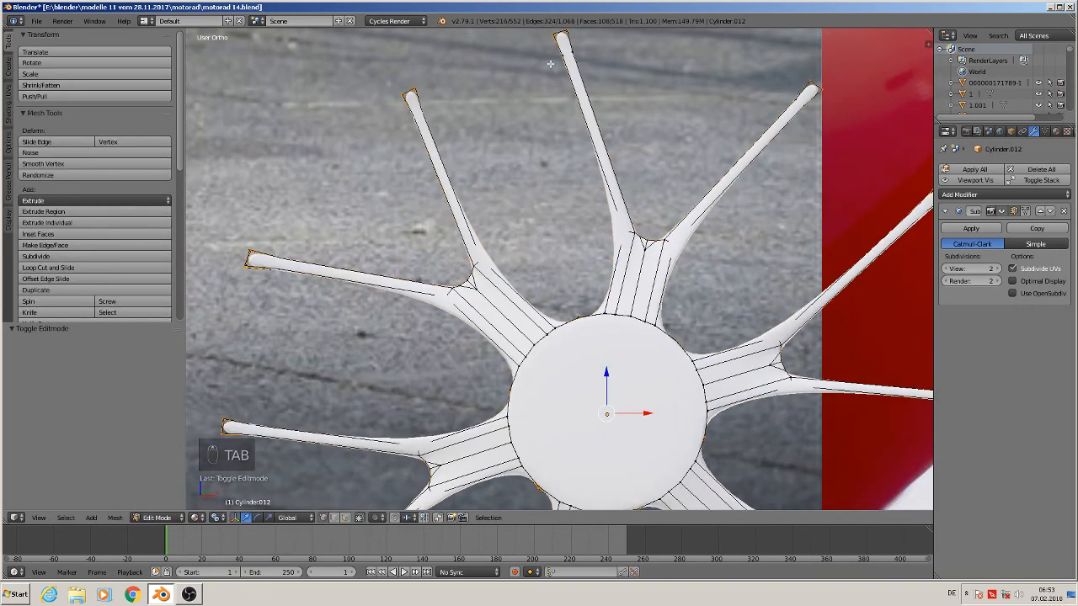
key("ctrl+r")
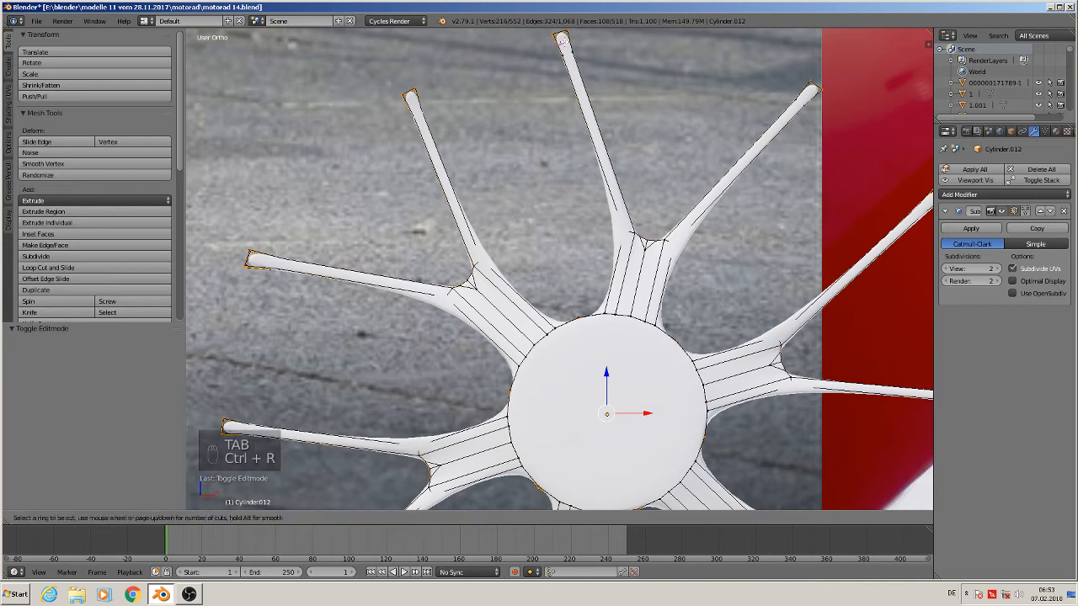
left_click(563, 40)
left_click(595, 52)
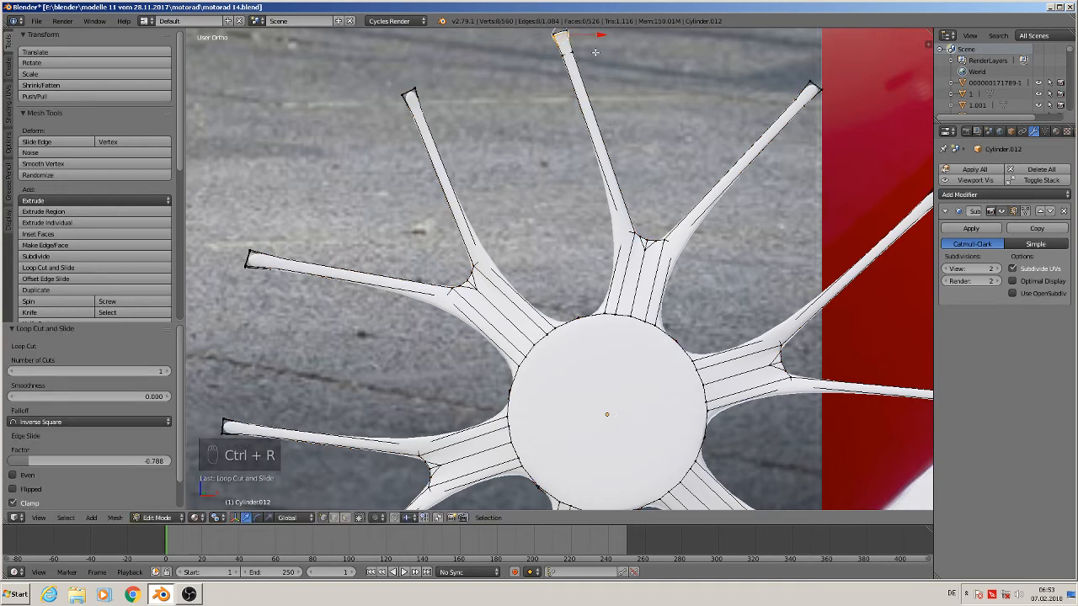
key("Tab")
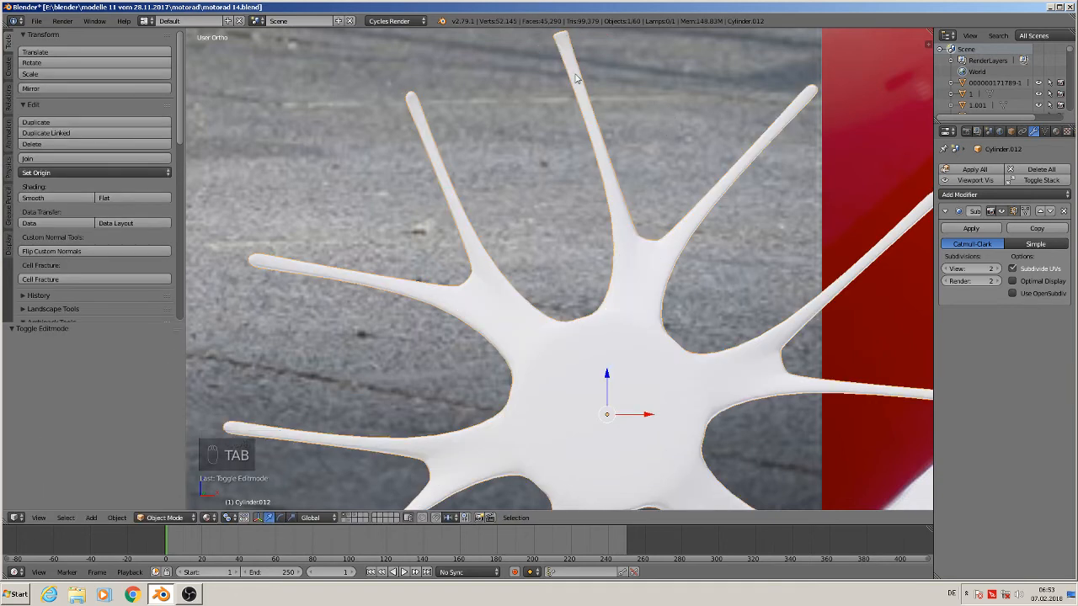
In Edit Mode, add a loop cut at the base of the topmost spoke, slid towards the fork with a factor of about 0.927
middle_click_drag(683, 217, 555, 234)
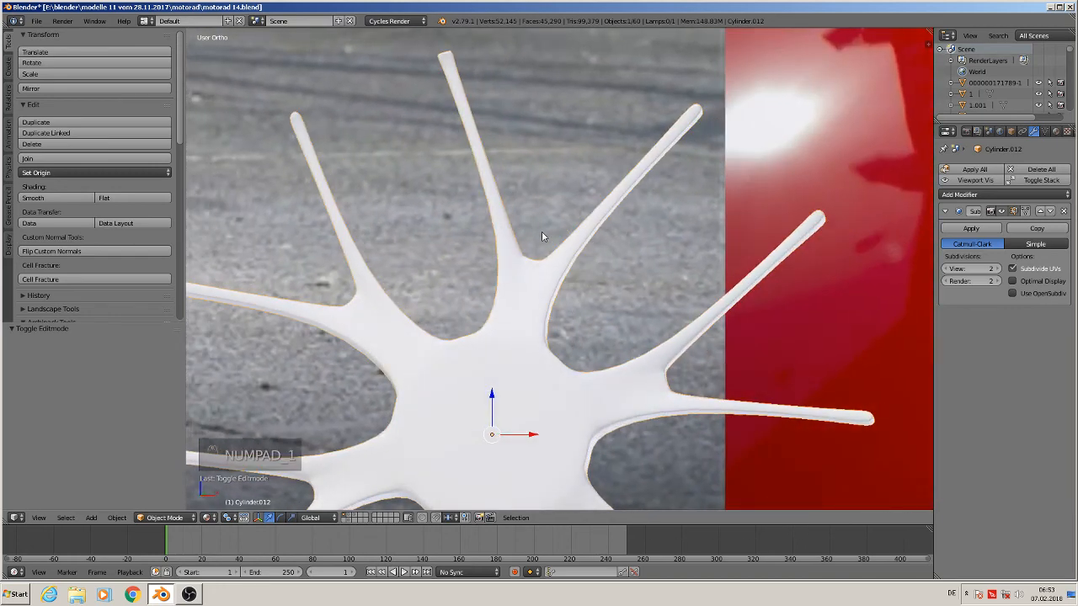
key("KP_1")
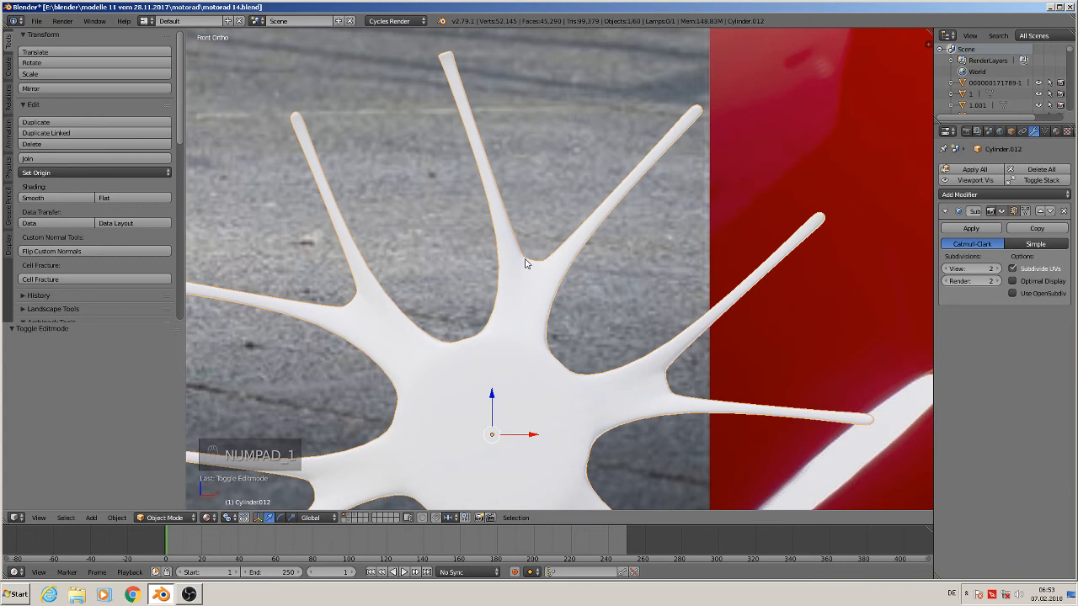
key("Tab")
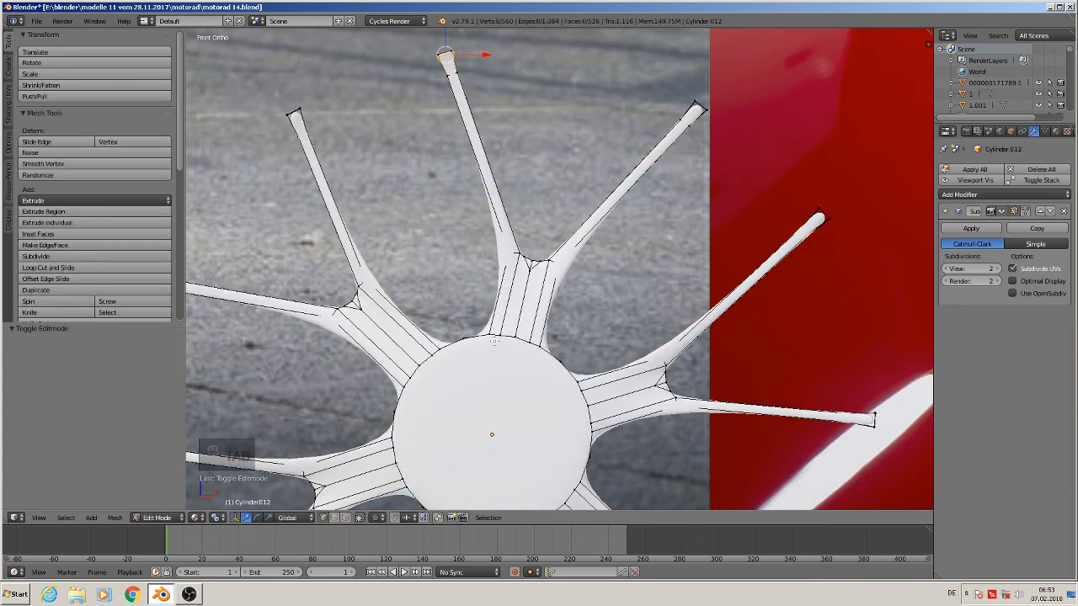
key("ctrl+r")
left_click(516, 243)
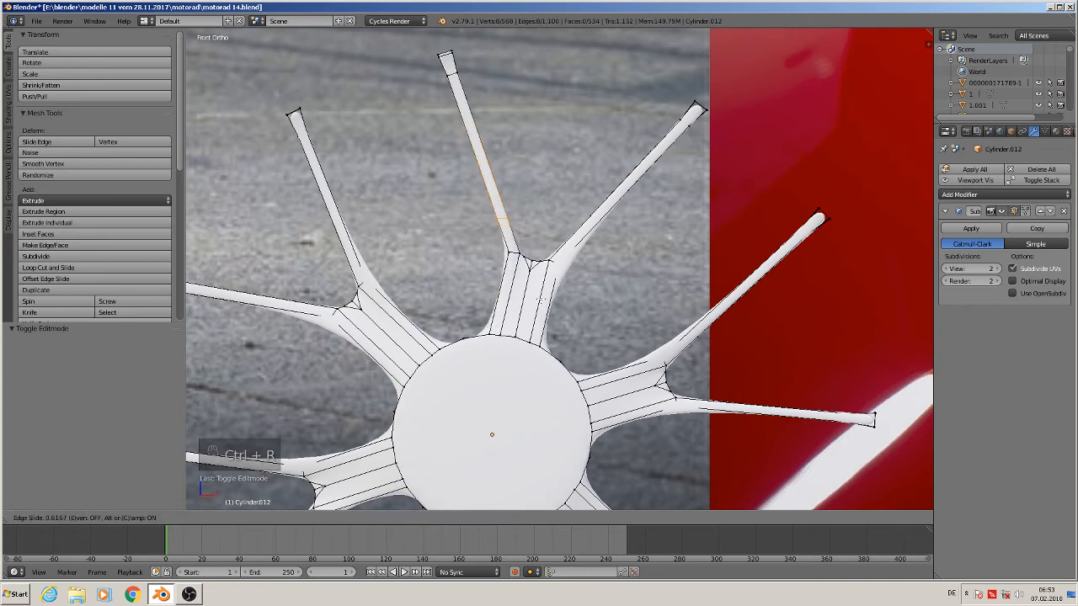
left_click(510, 236)
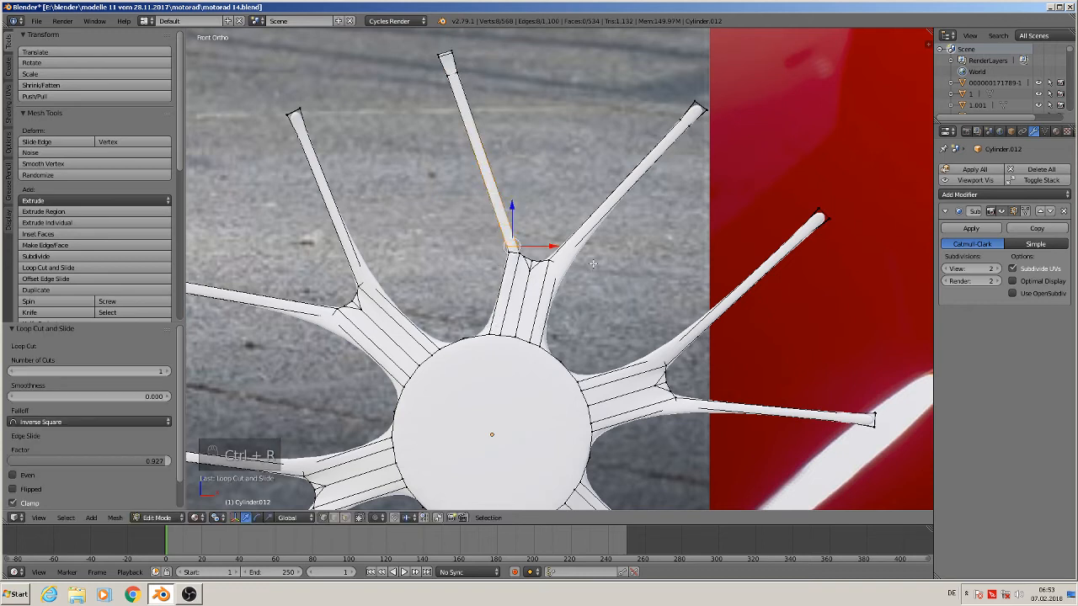
Add loop cuts at the base (factor about 0.879) and outer tip of the next spoke clockwise, returning to Object Mode
key("ctrl+r")
left_click(670, 173)
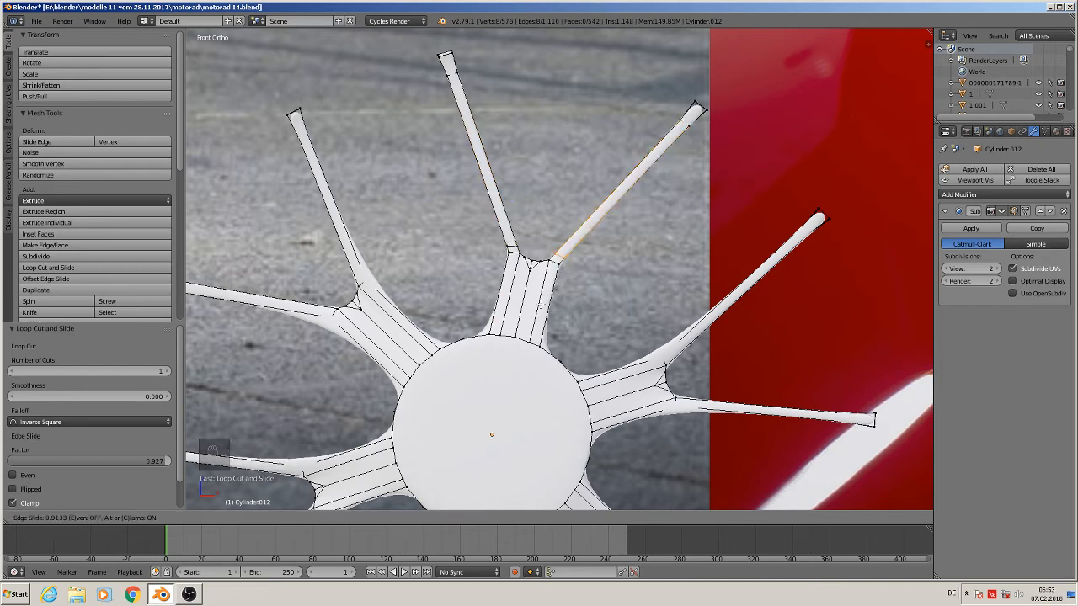
left_click(540, 301)
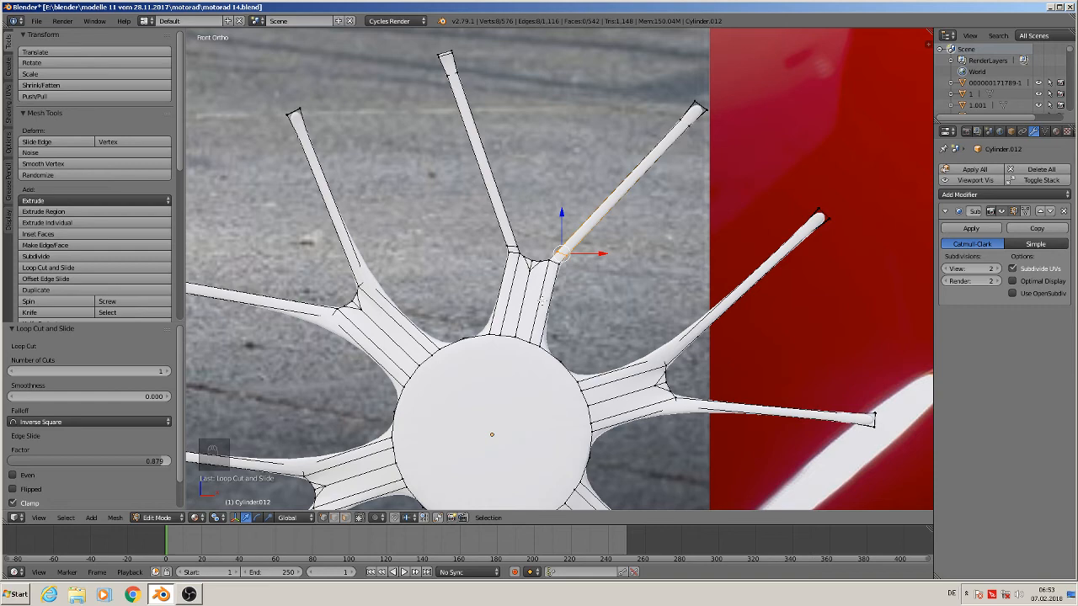
key("ctrl+r")
left_click(703, 123)
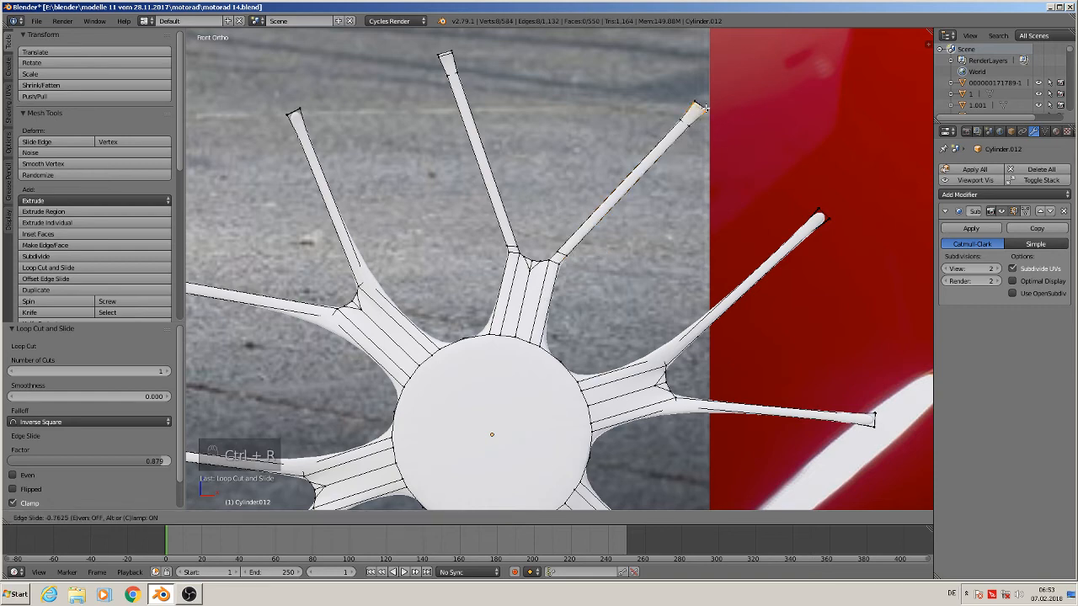
left_click(705, 108)
key("Tab")
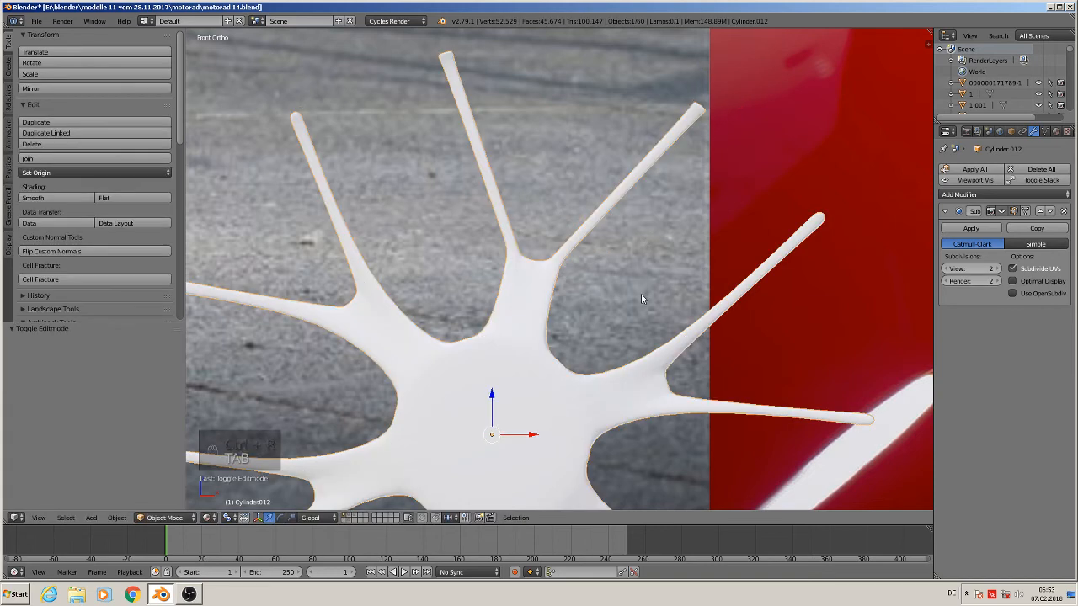
In Edit Mode, add a loop cut at the base of the two o'clock spoke, slid towards the fork with factor about 0.862
scroll(641, 294, "down", 2)
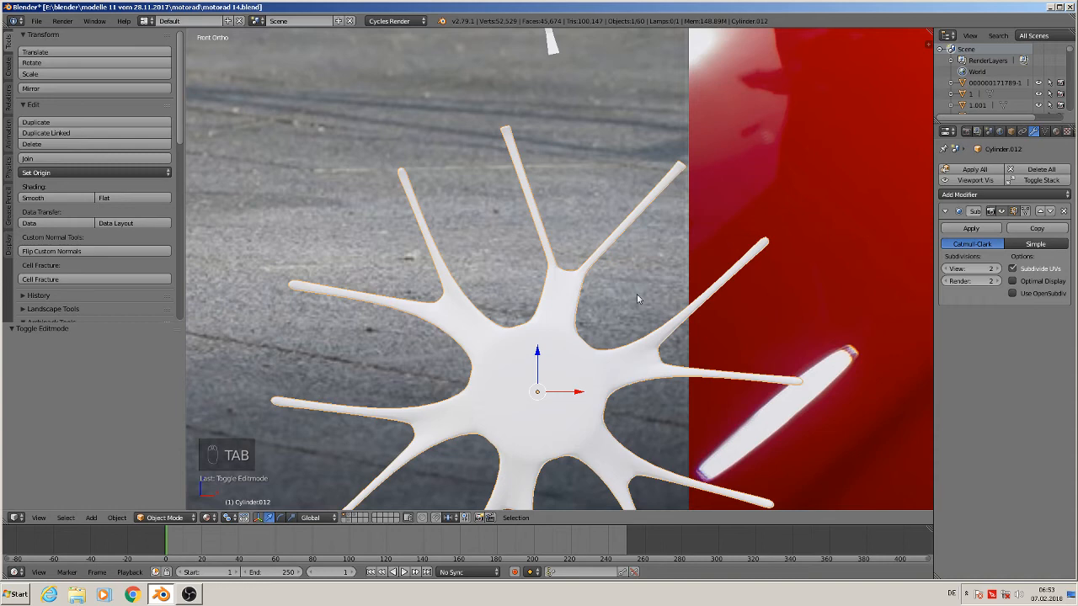
scroll(637, 294, "down", 3)
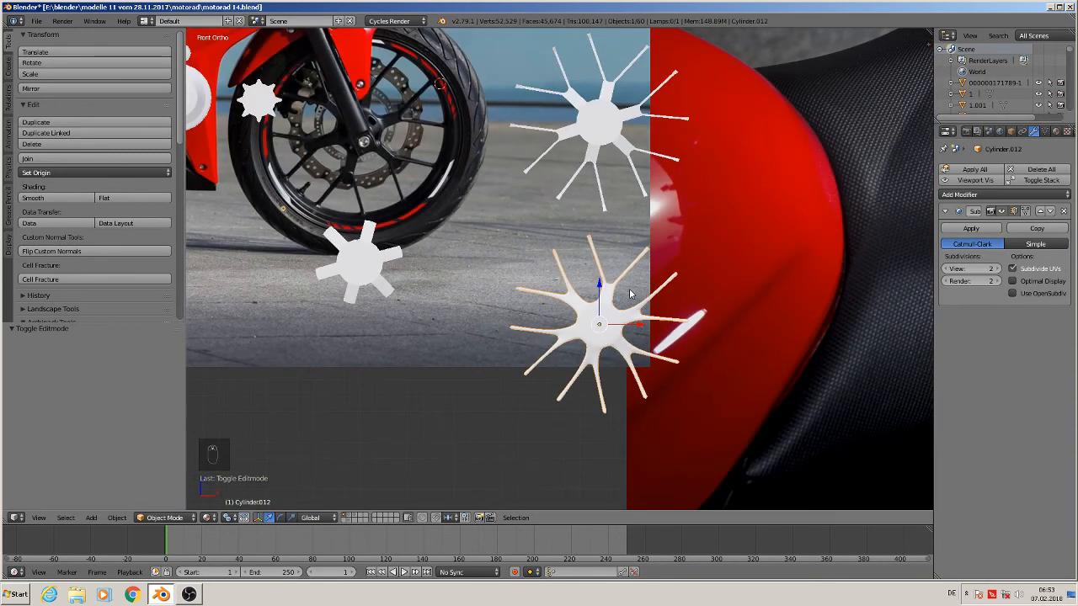
scroll(630, 293, "up", 5)
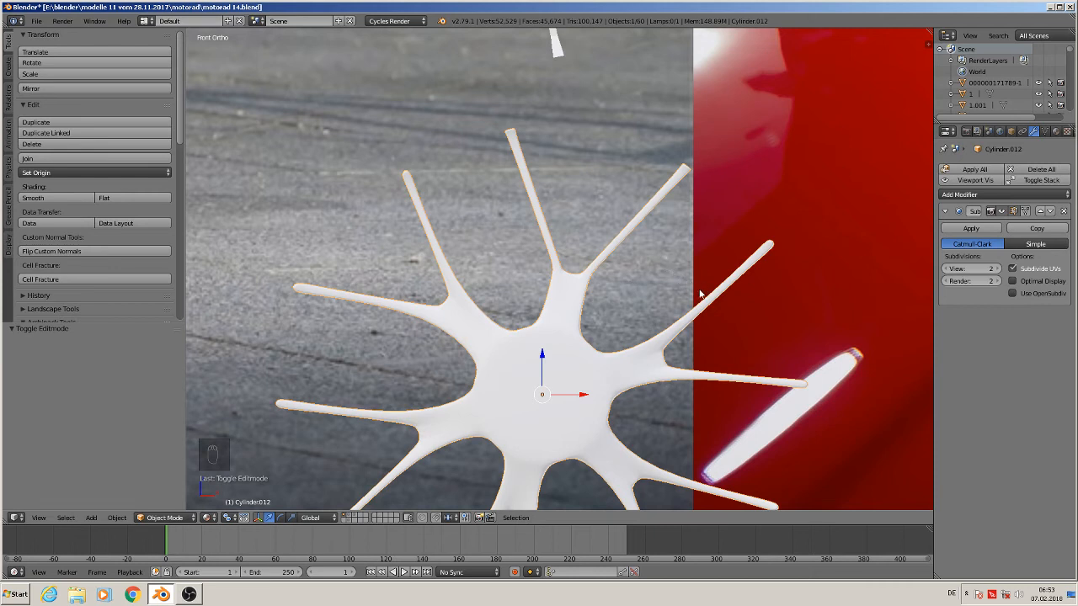
scroll(667, 308, "up", 1)
middle_click_drag(726, 336, 673, 228)
key("Tab")
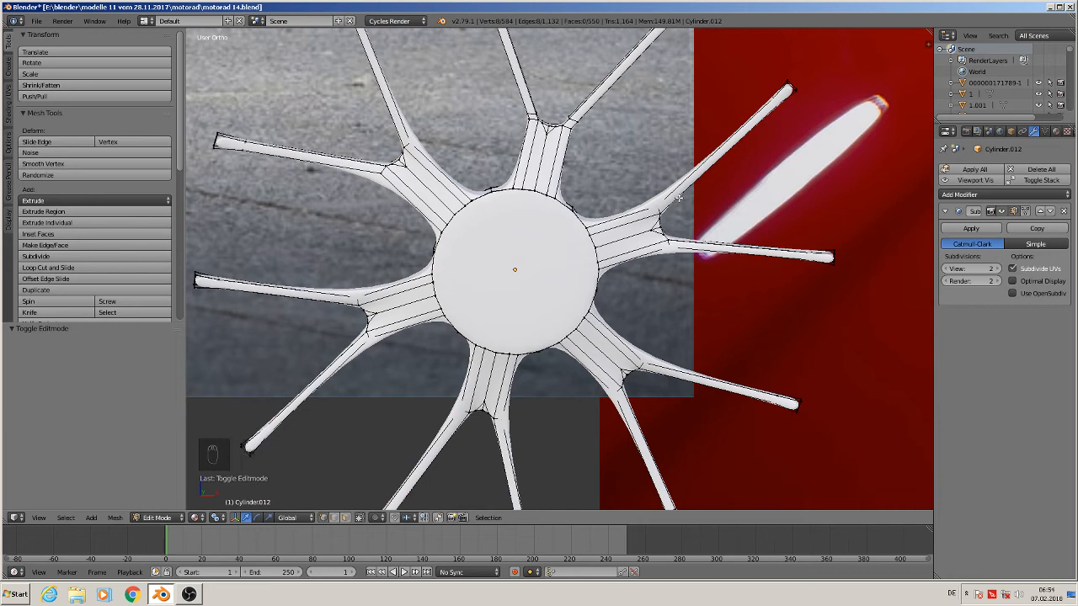
key("ctrl+r")
left_click(677, 199)
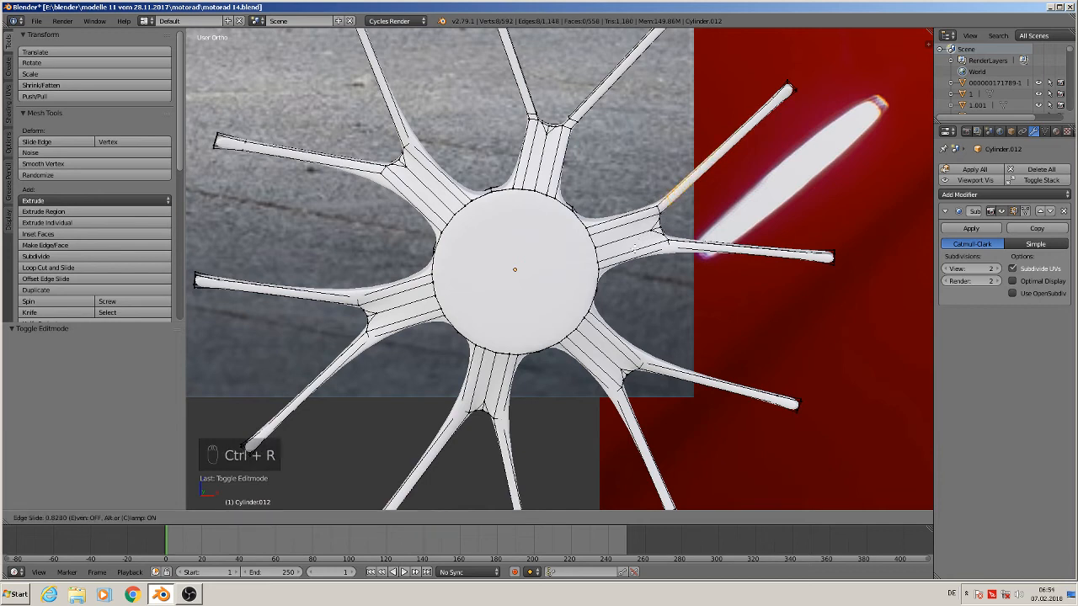
left_click(633, 250)
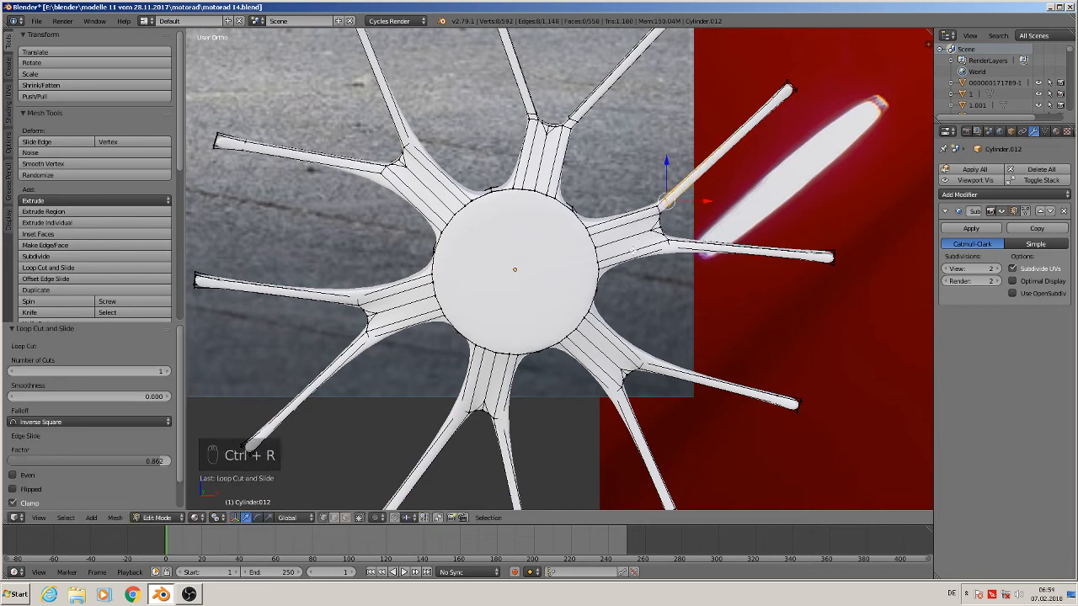
Add an unslid loop cut midway along the two o'clock spoke and another at its outer tip with factor about -0.858
key("ctrl+r")
left_click(738, 142)
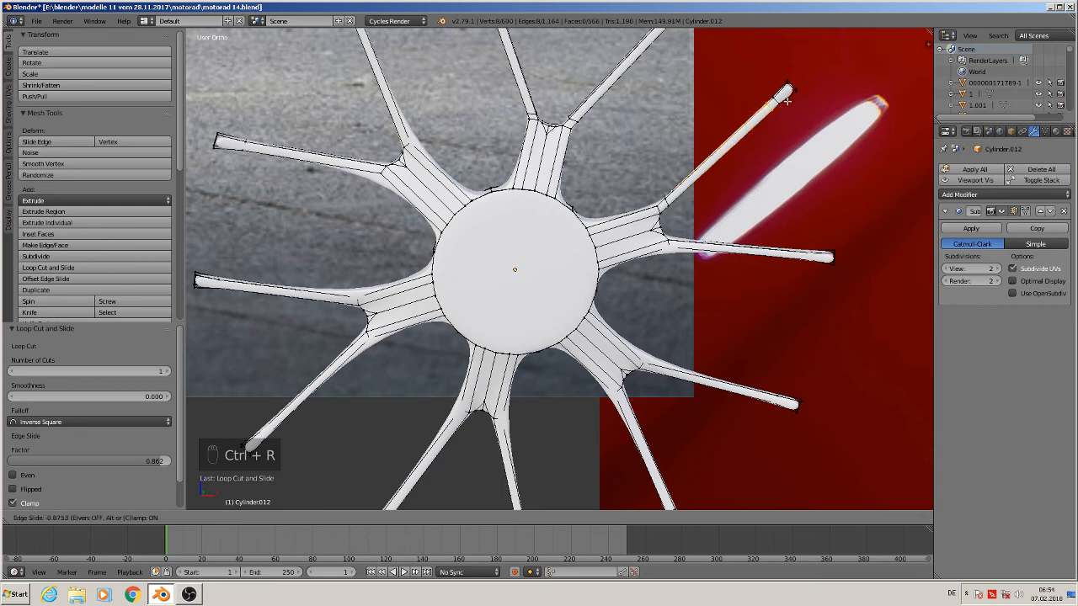
right_click(785, 96)
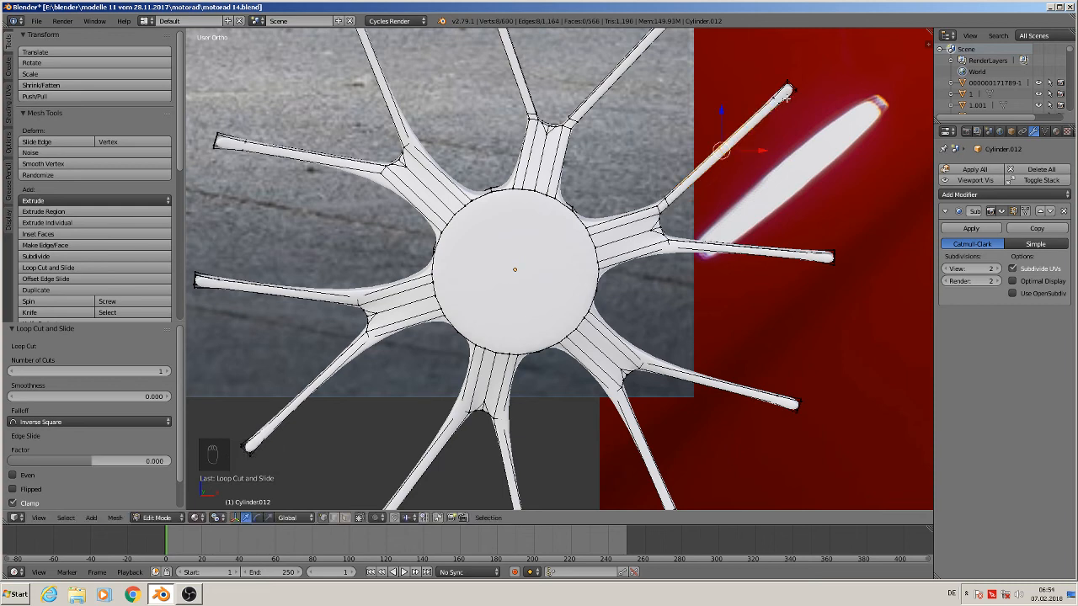
left_click(791, 88)
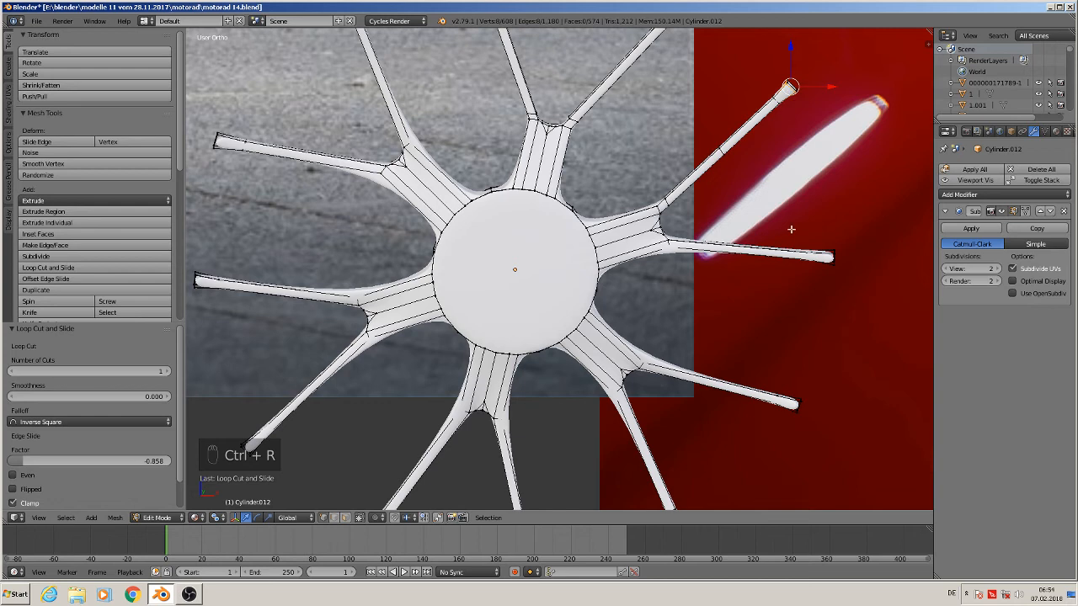
Add loop cuts to the nearly horizontal three o'clock spoke, at its outer tip (factor about -0.843) and its base (about 0.860)
key("ctrl+r")
left_click(821, 255)
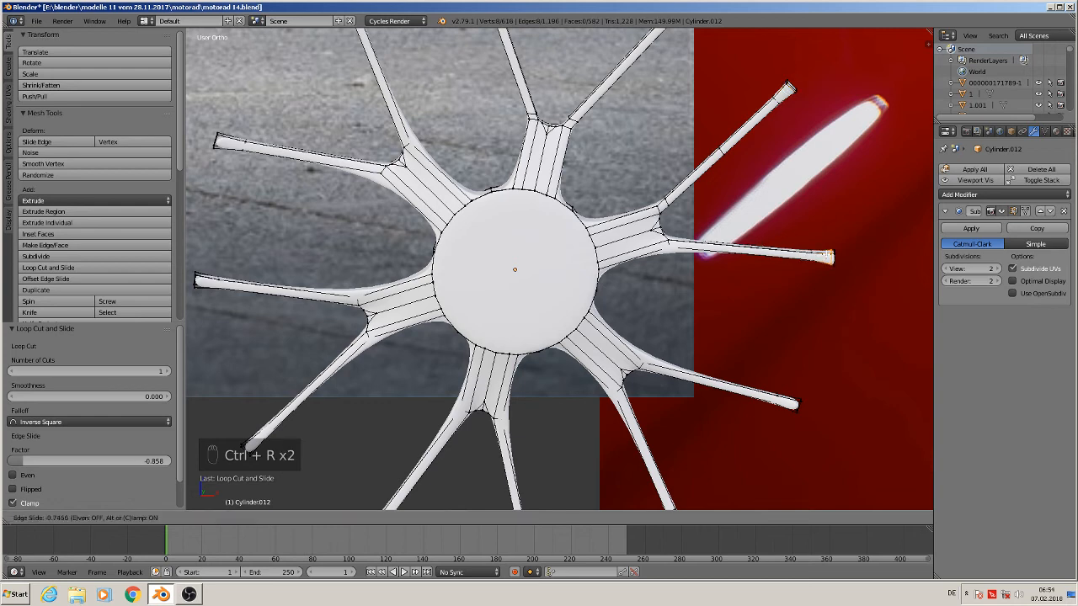
left_click(829, 256)
key("ctrl+r")
left_click(738, 253)
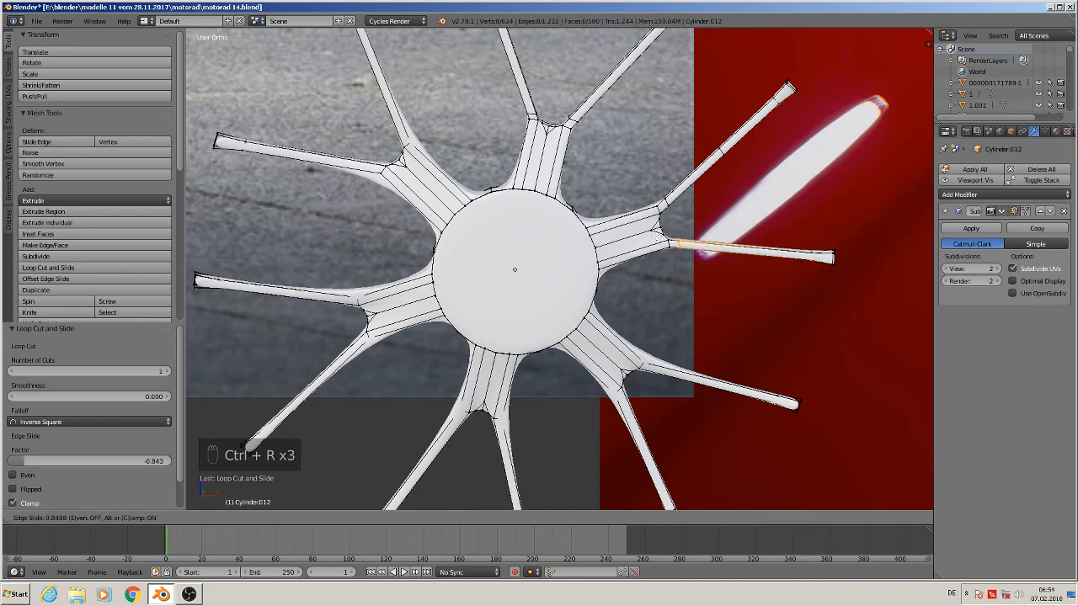
left_click(677, 244)
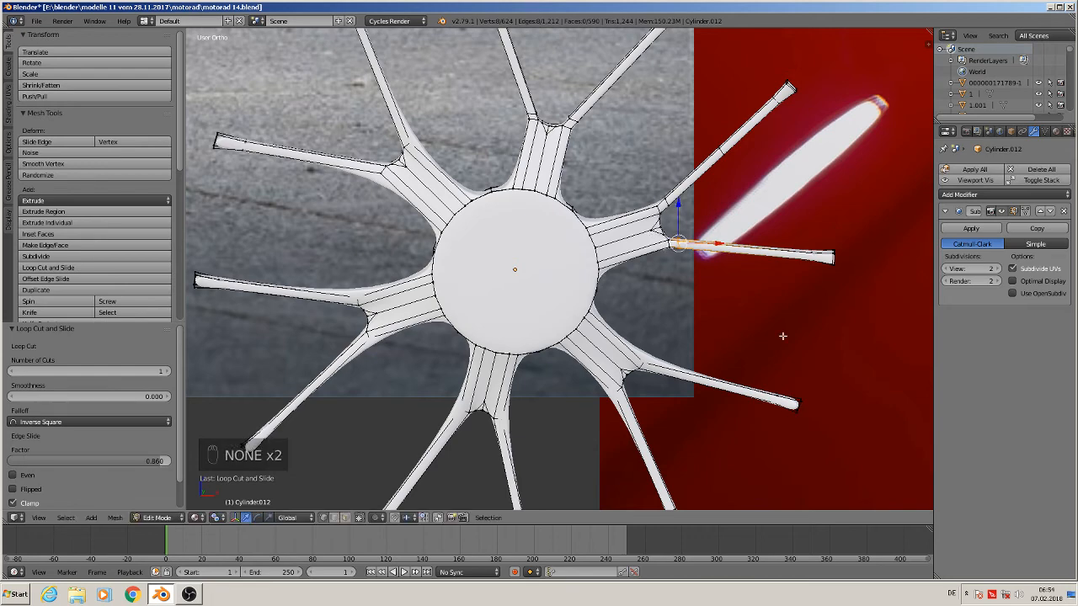
Add loop cuts to the four o'clock spoke, at its outer tip (factor about -0.800) and at its base (about 0.849)
middle_click_drag(779, 331, 703, 242, "shift")
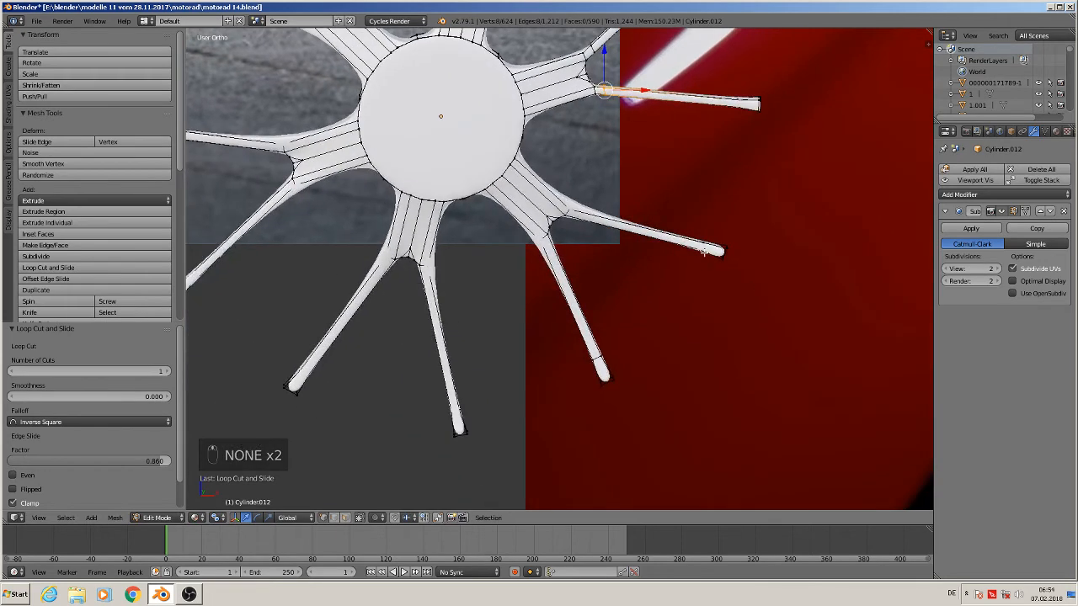
key("ctrl+r")
left_click(718, 250)
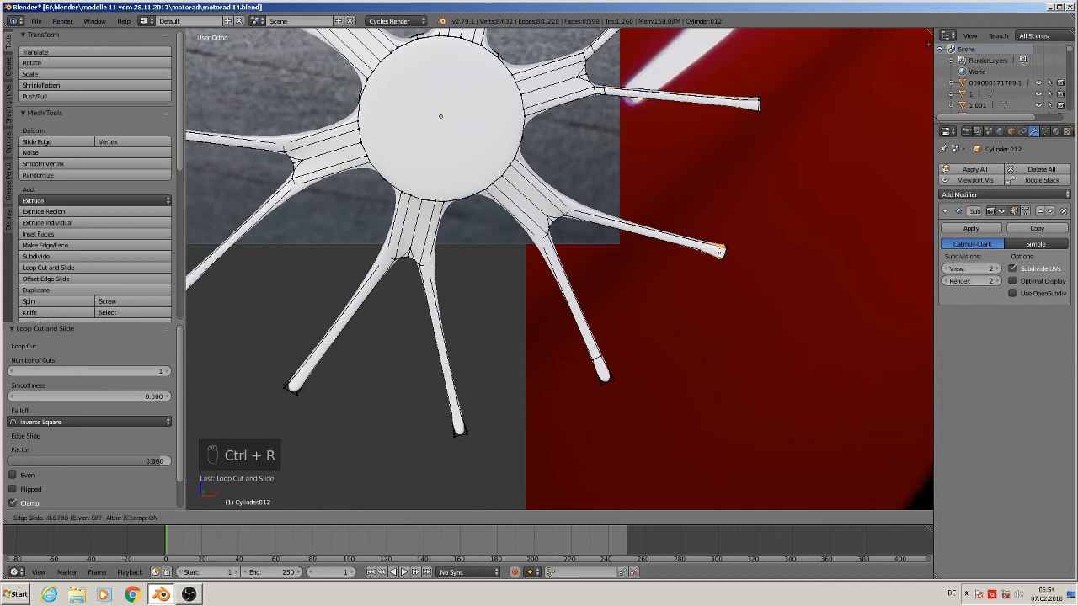
left_click(722, 251)
key("ctrl+r")
left_click(607, 221)
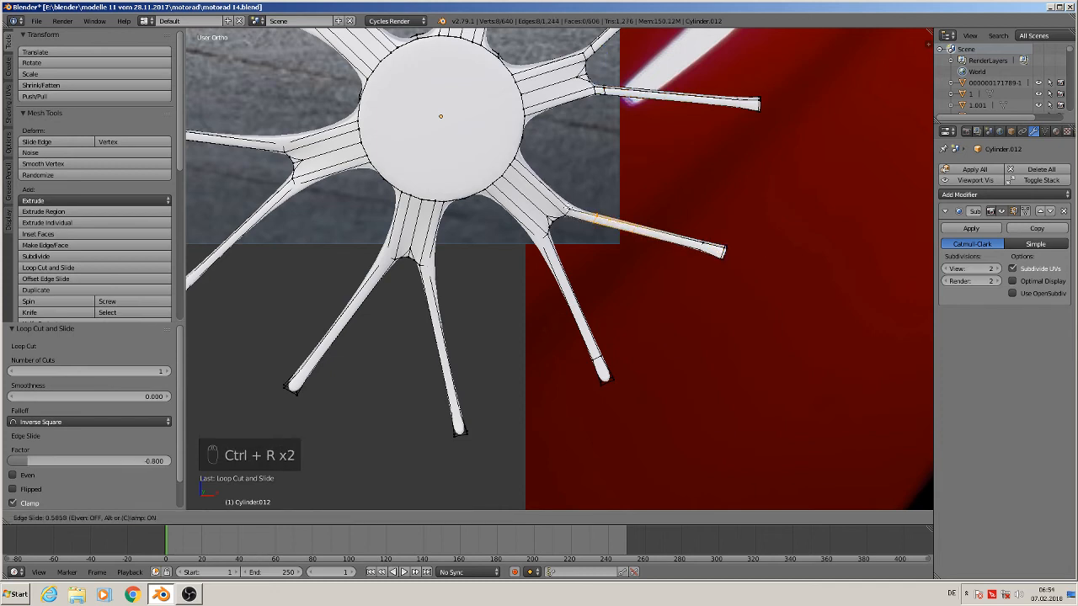
left_click(550, 201)
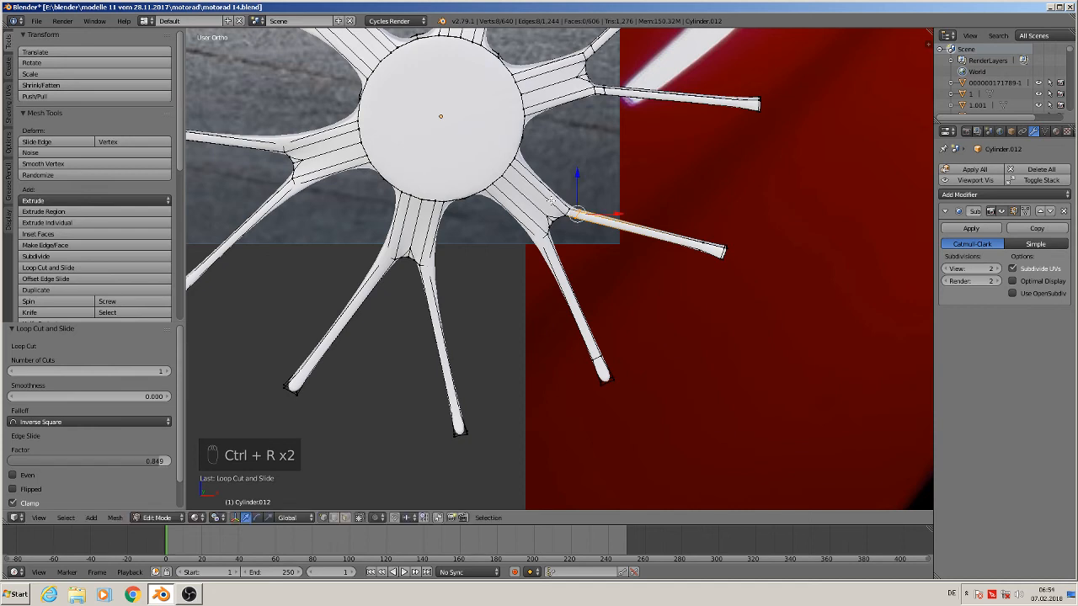
Add loop cuts to the five o'clock spoke, at its base (factor about 0.812) and at its outer tip (about -0.879)
key("ctrl+r")
left_click(551, 286)
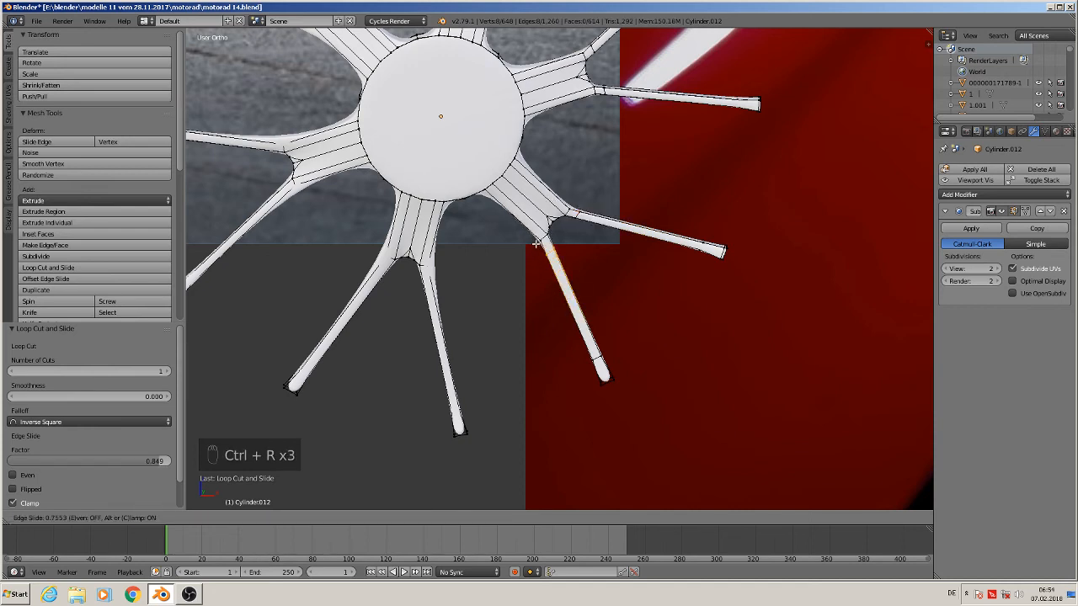
left_click(537, 241)
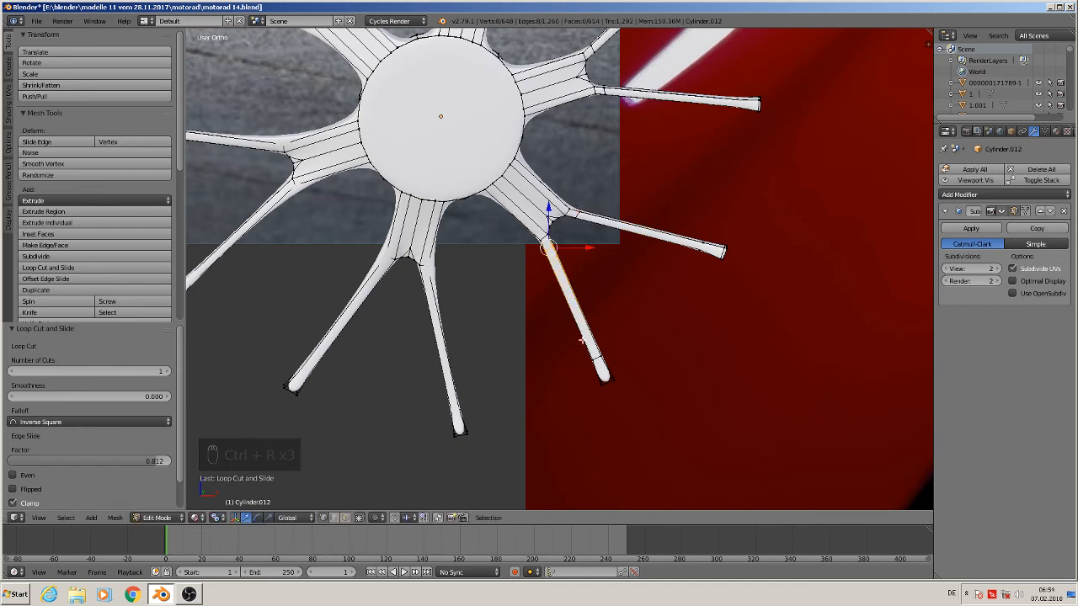
key("ctrl+r")
left_click(617, 372)
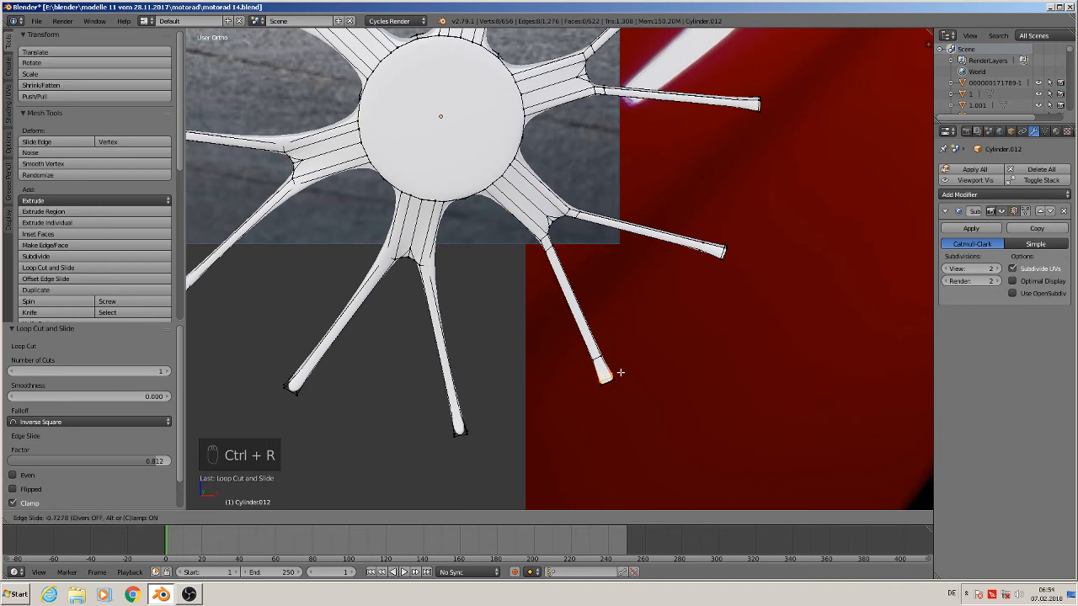
left_click(616, 376)
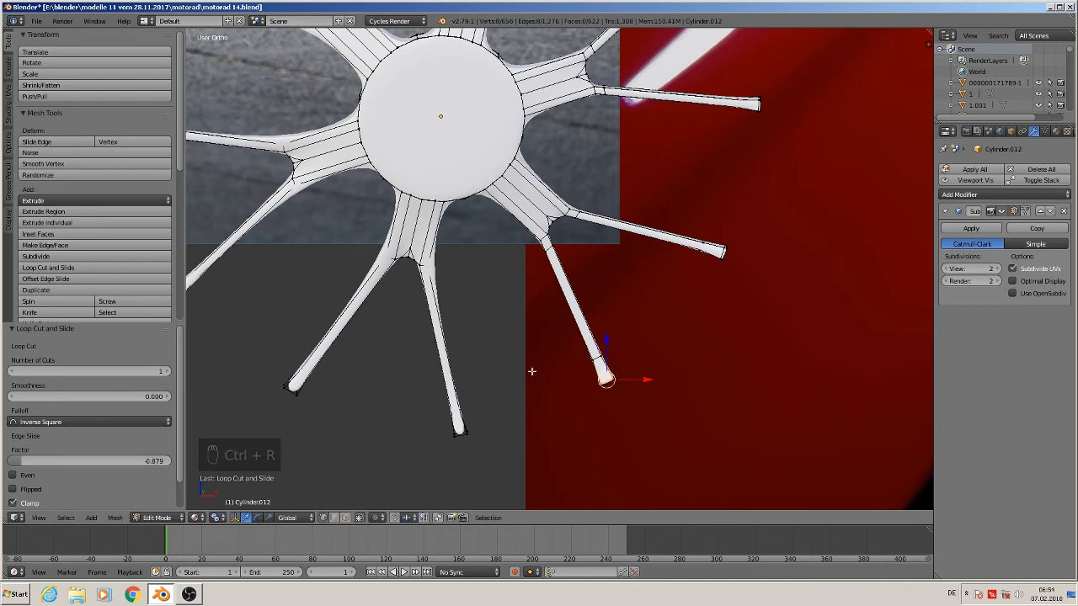
Add loop cuts to the nearly vertical six o'clock spoke, at its outer tip (factor about -0.843) and its base (about 0.892)
middle_click_drag(532, 371, 705, 301, "shift")
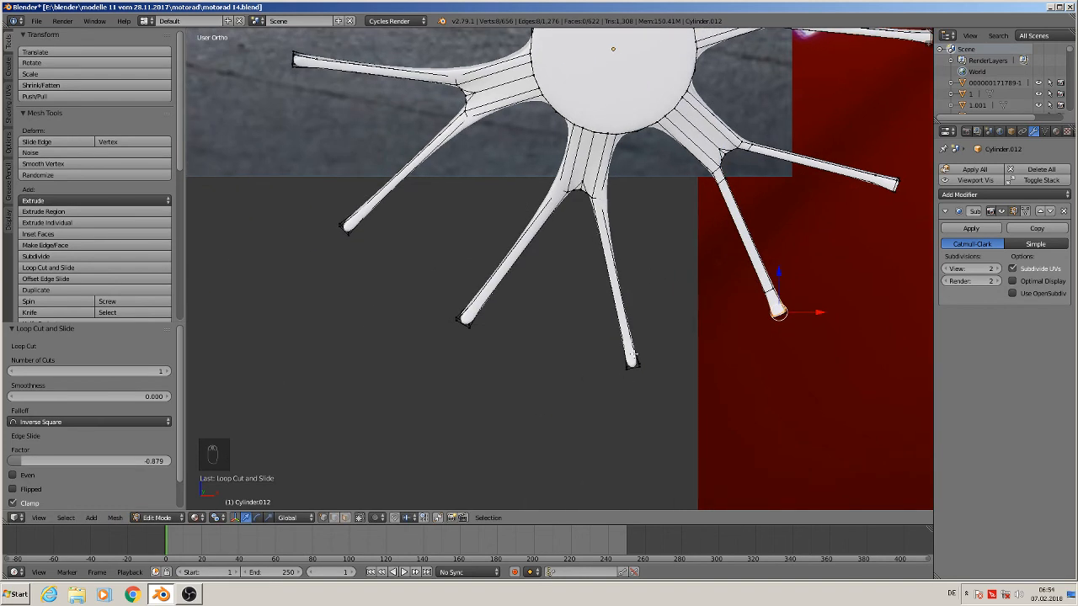
key("ctrl+r")
left_click(637, 355)
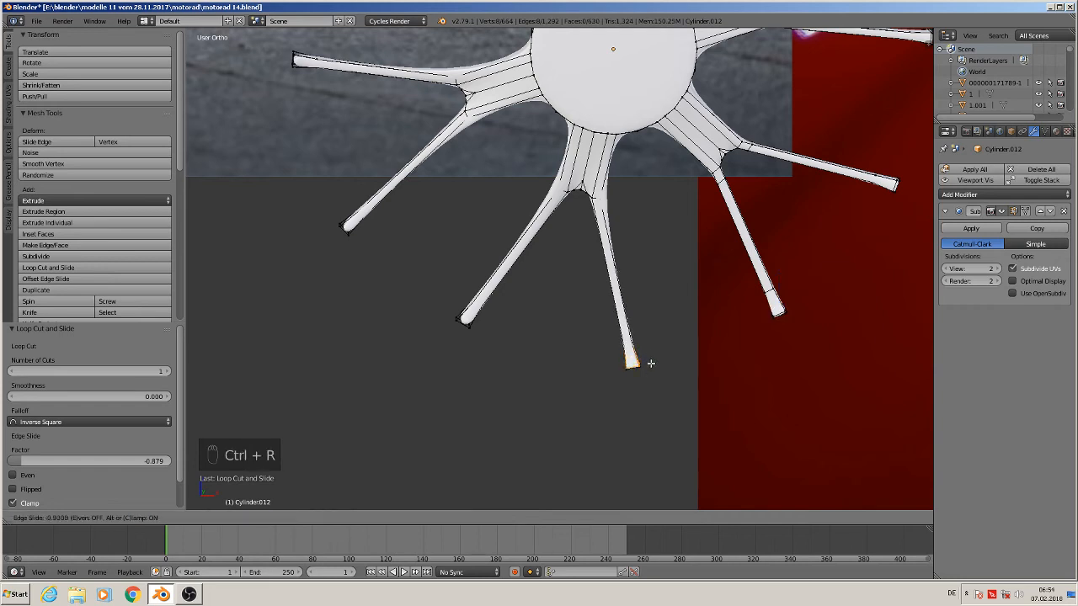
left_click(650, 362)
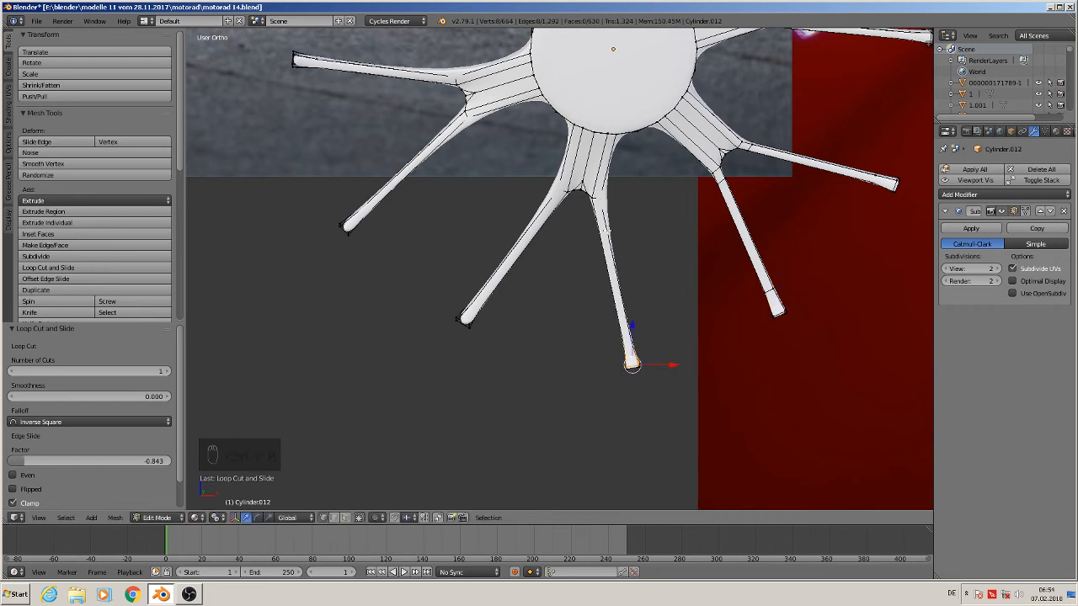
key("ctrl+r")
left_click(608, 231)
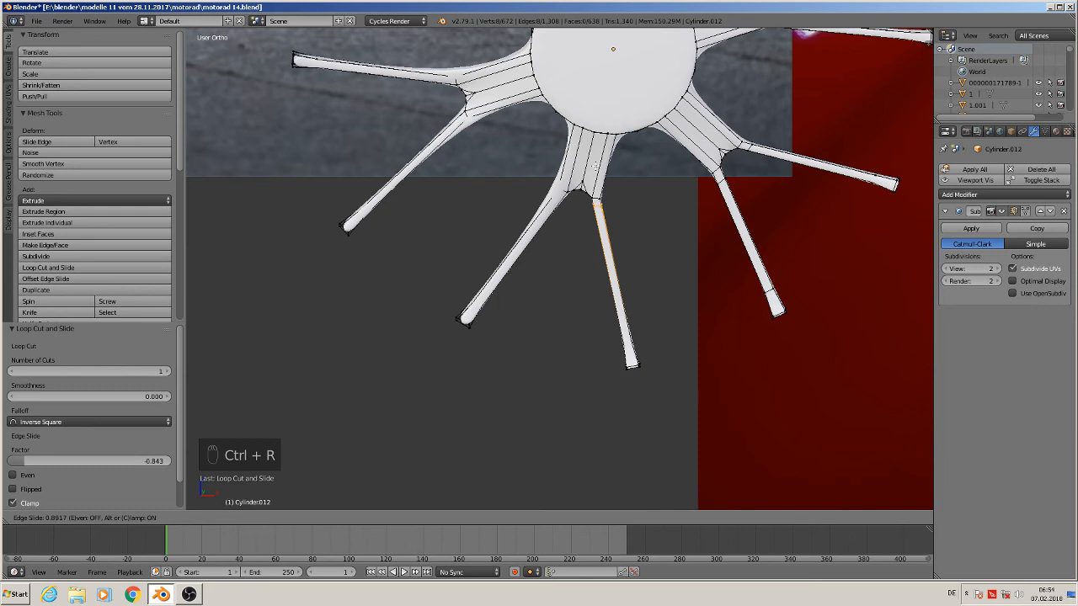
left_click(596, 166)
Add loop cuts to the seven o'clock spoke, at its base (factor about 0.852) and at its outer tip (about -0.836)
key("ctrl+r")
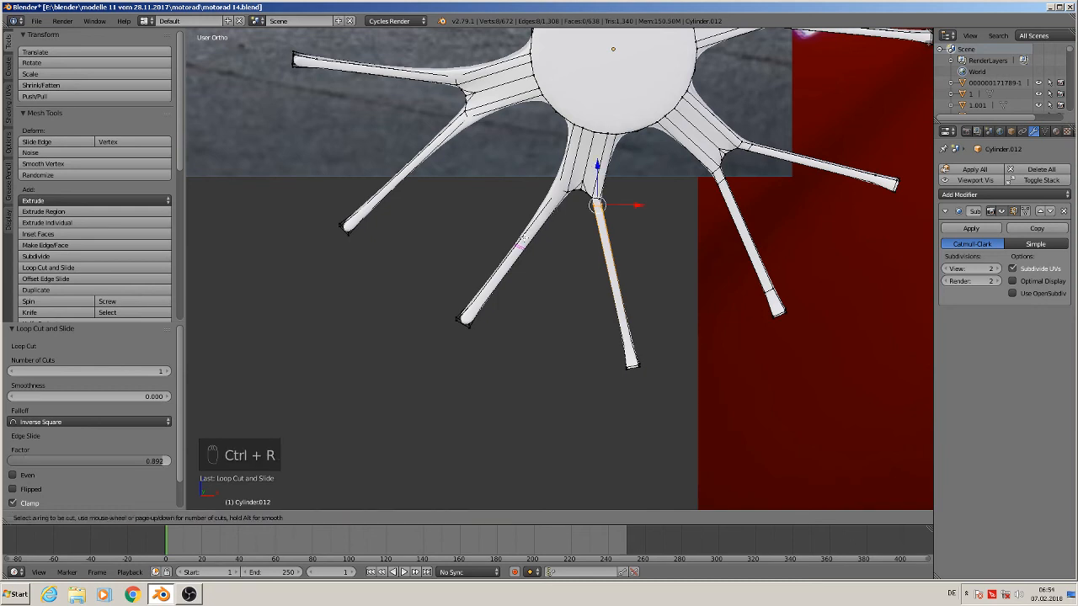
left_click(558, 202)
left_click(557, 198)
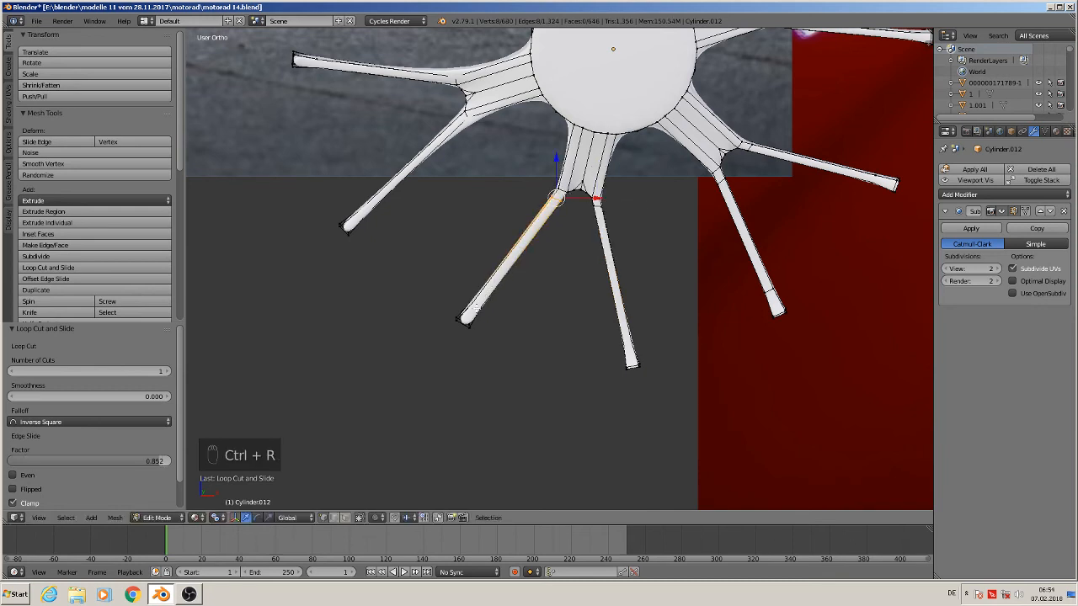
key("ctrl+r")
left_click(472, 322)
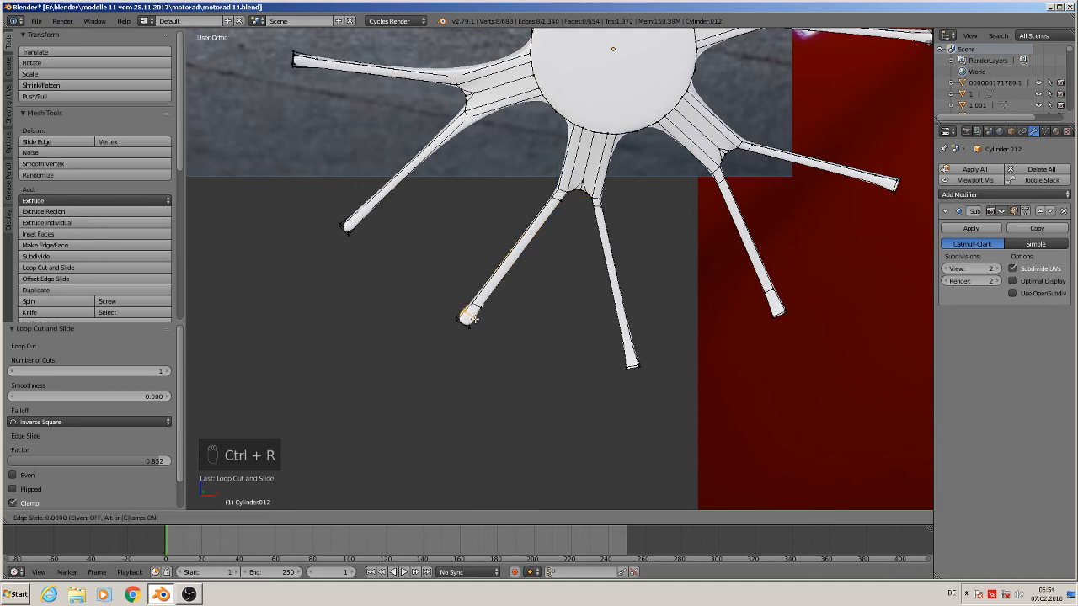
left_click(470, 328)
Add loop cuts to the eight o'clock spoke, at its base (factor about 0.862) and at its outer tip (about -0.880)
middle_click_drag(453, 248, 596, 303, "shift")
key("ctrl+e")
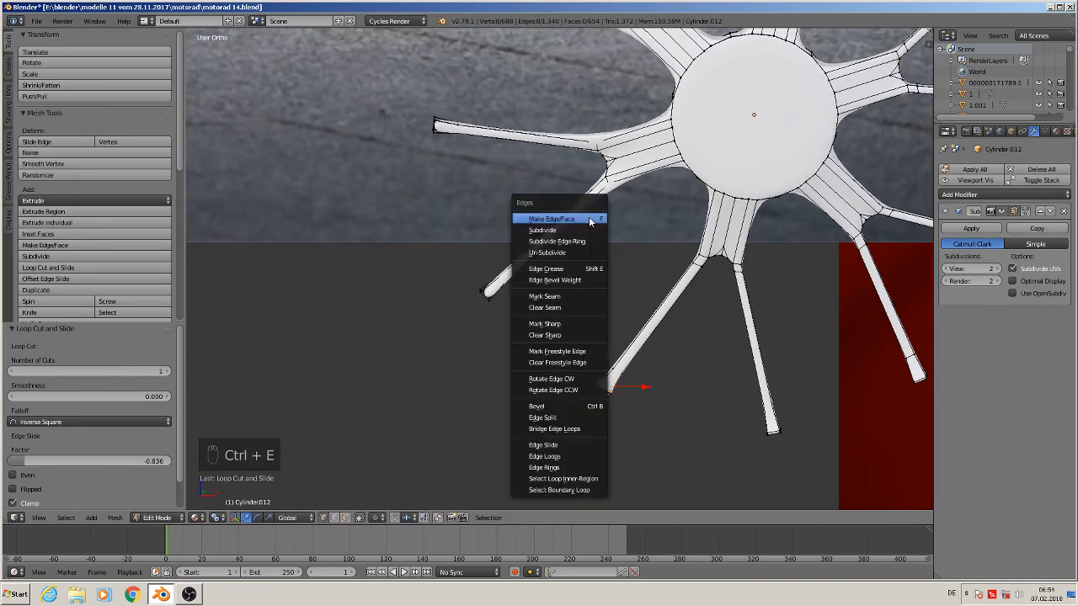
key("ctrl+r")
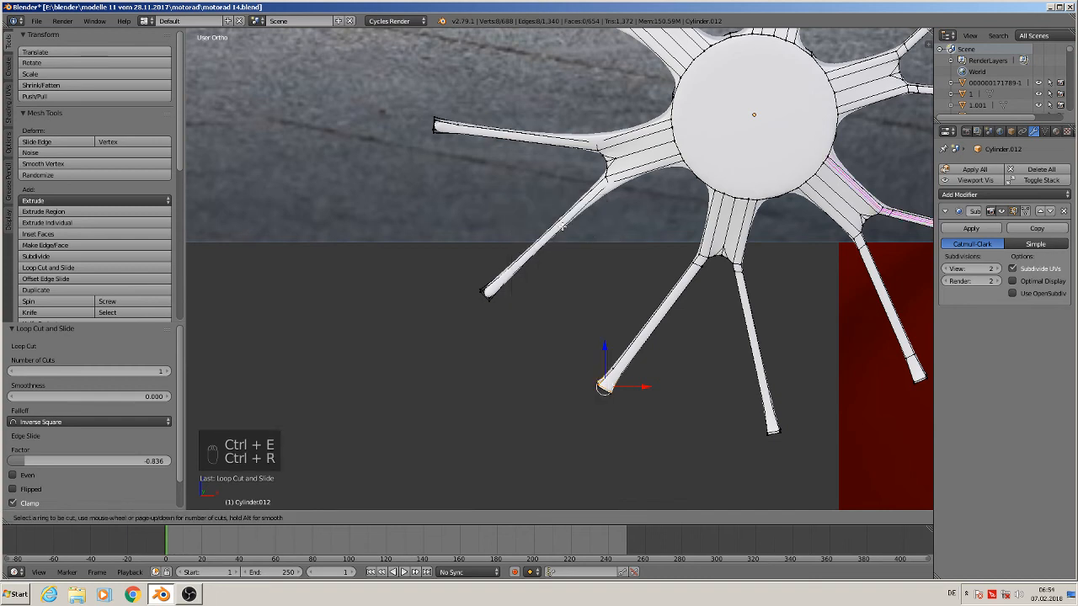
left_click(589, 209)
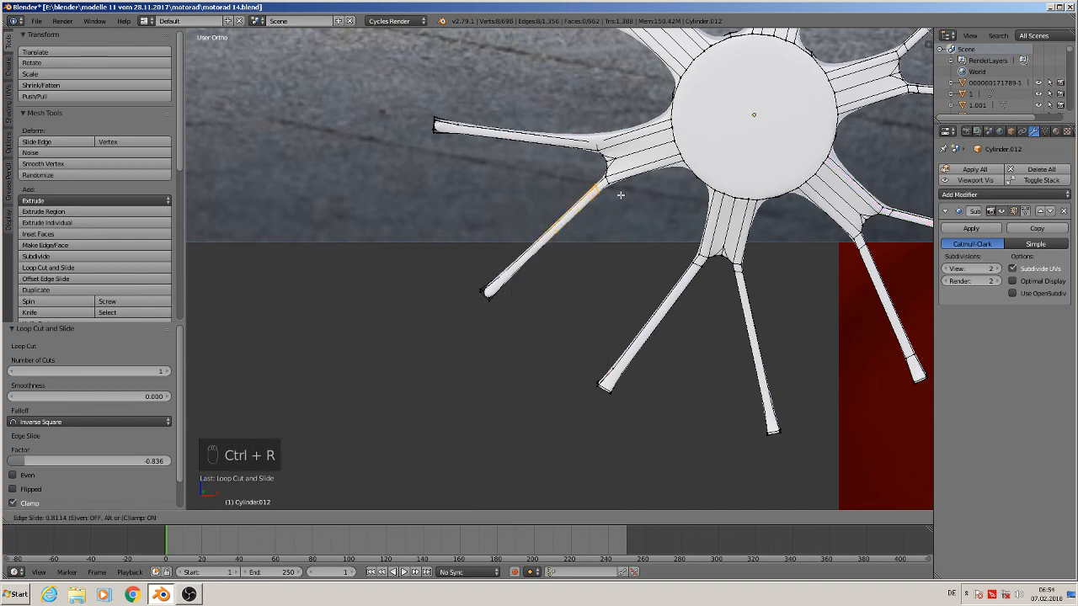
left_click(620, 194)
key("ctrl+r")
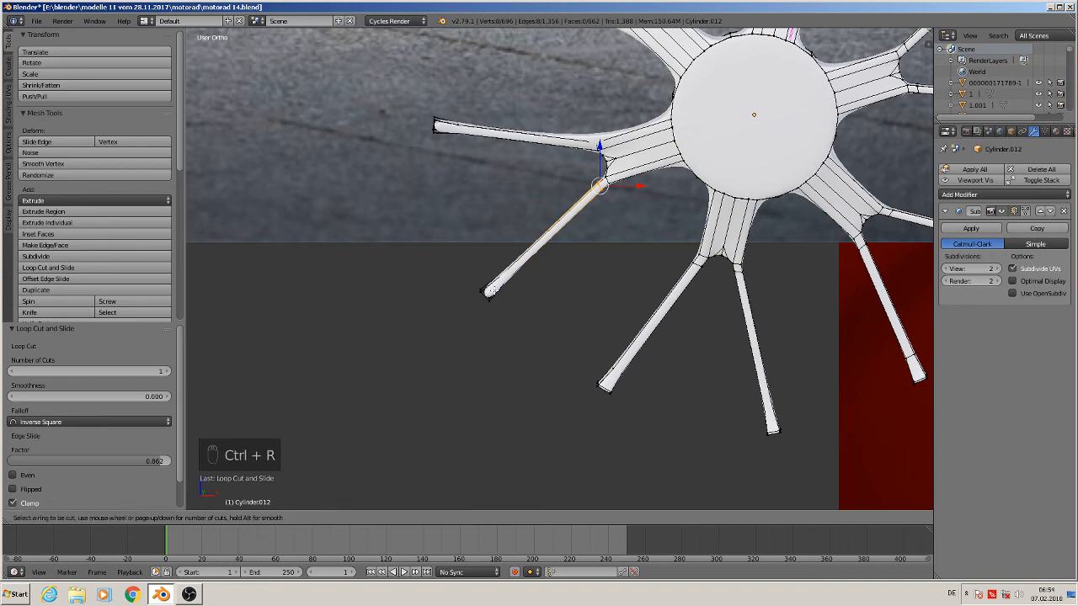
left_click(487, 290)
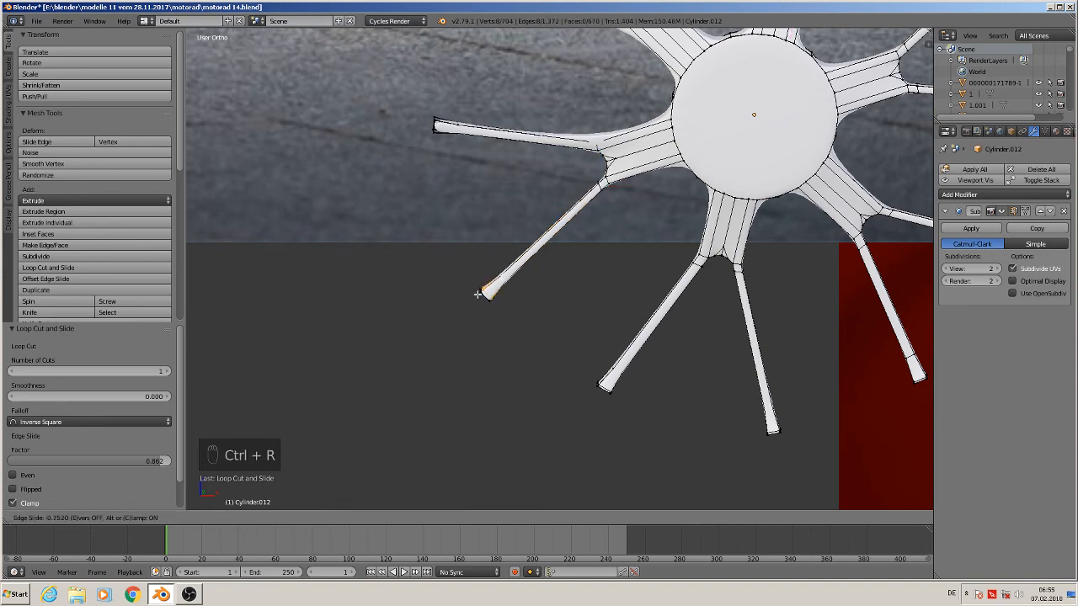
left_click(476, 295)
Add loop cuts to the nine o'clock spoke, at its outer tip (factor about -0.834) and at its base (about 0.836)
middle_click_drag(424, 131, 548, 257, "shift")
key("ctrl+r")
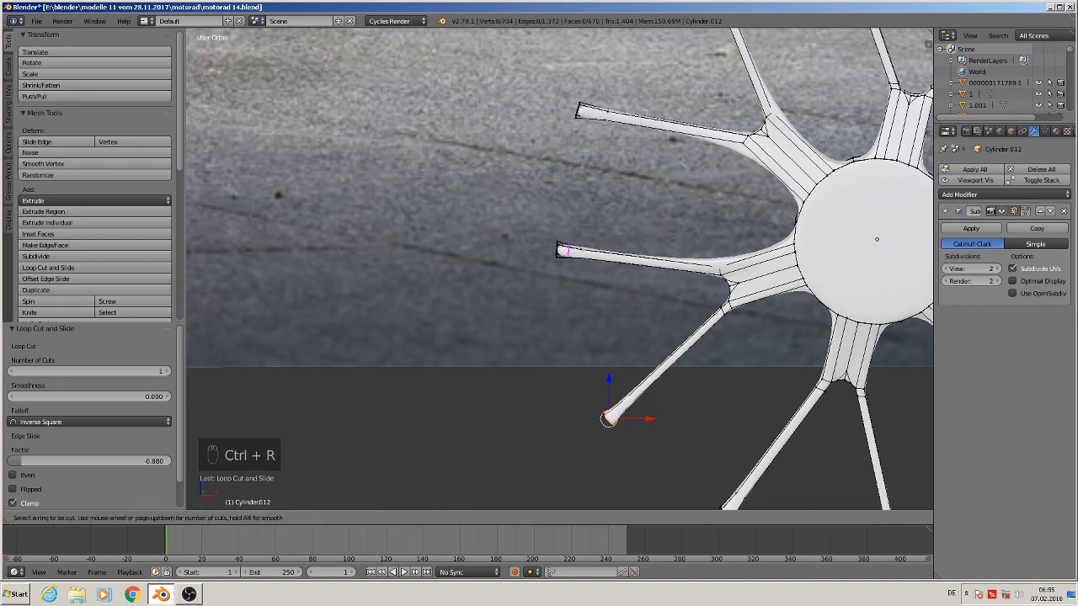
left_click(582, 251)
left_click(682, 249)
key("ctrl+r")
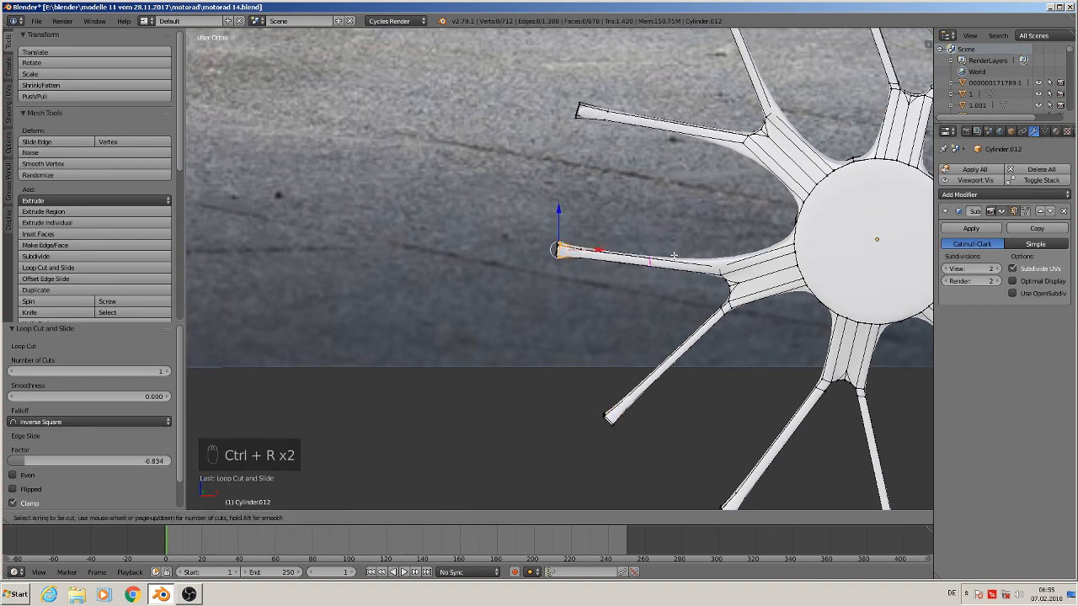
left_click(699, 253)
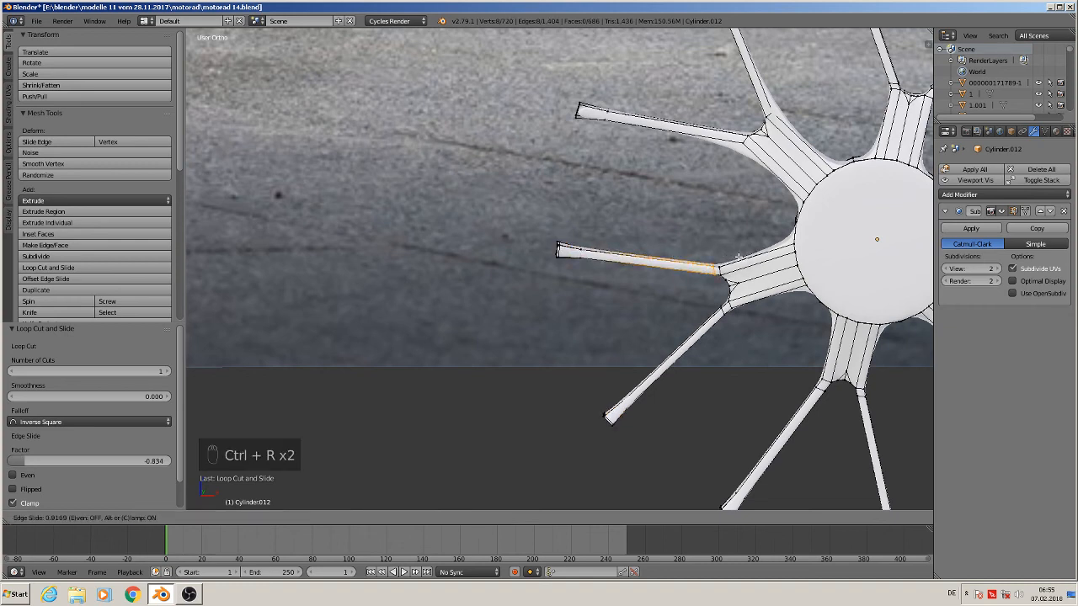
left_click(733, 256)
Add loop cuts to the ten o'clock spoke, at its outer tip (factor about -0.828) and at its base (about 0.839)
middle_click_drag(659, 197, 639, 318, "shift")
key("ctrl+r")
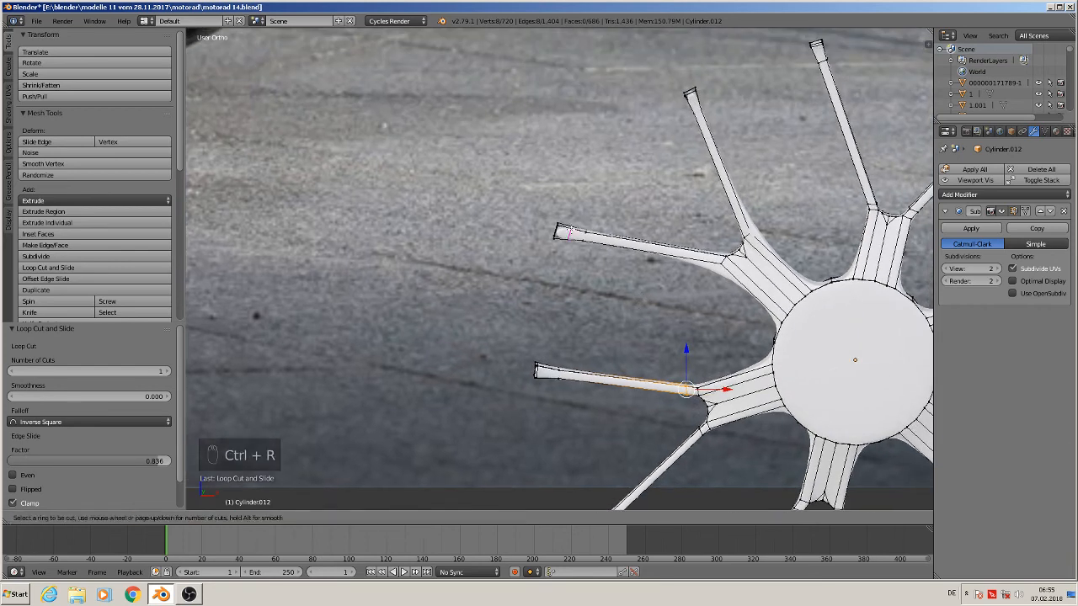
left_click(568, 230)
left_click(557, 227)
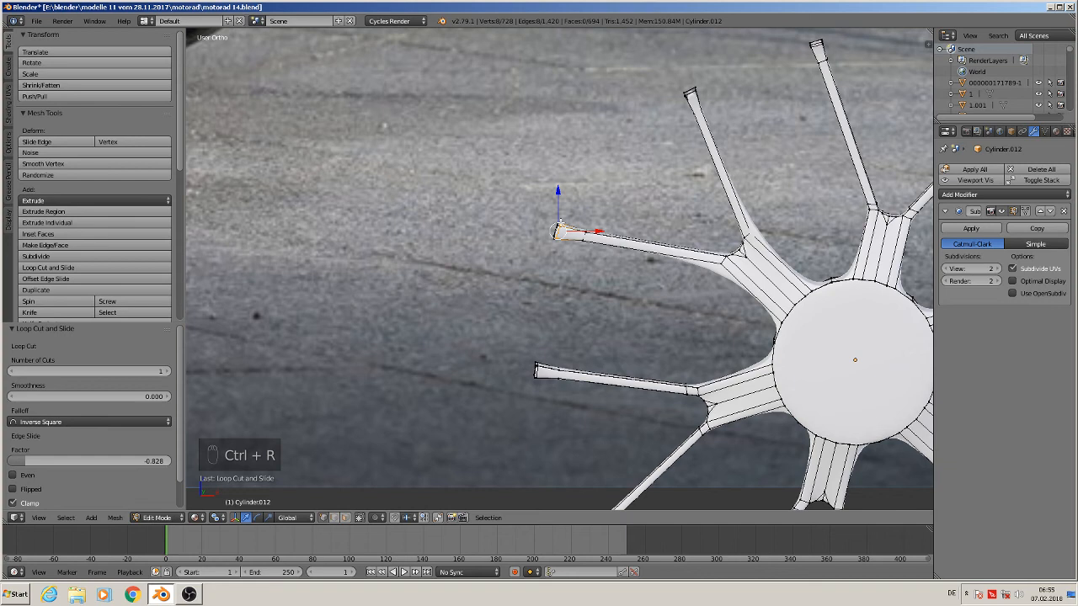
key("ctrl+r")
left_click(691, 244)
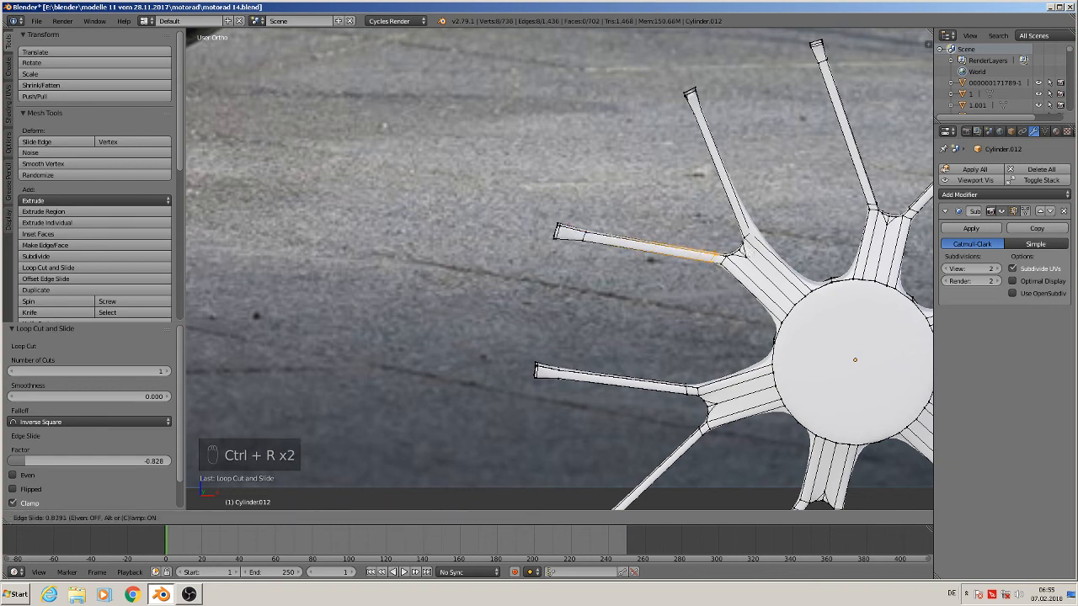
left_click(750, 202)
Add loop cuts to the eleven o'clock spoke, at its base (factor about 0.841) and close to its outer tip
key("ctrl+r")
left_click(768, 221)
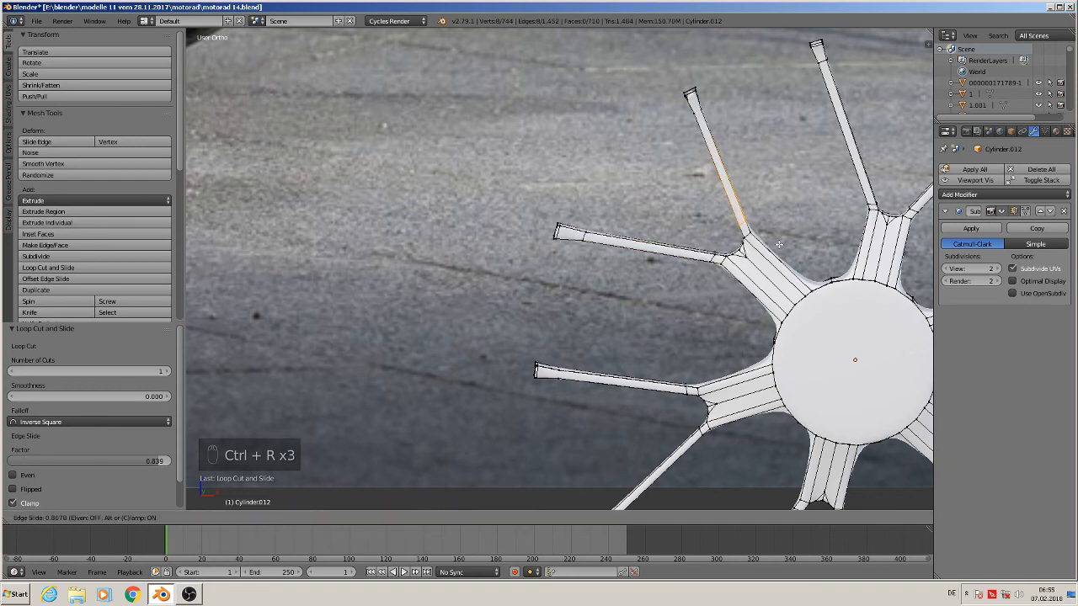
left_click(781, 245)
key("ctrl+r")
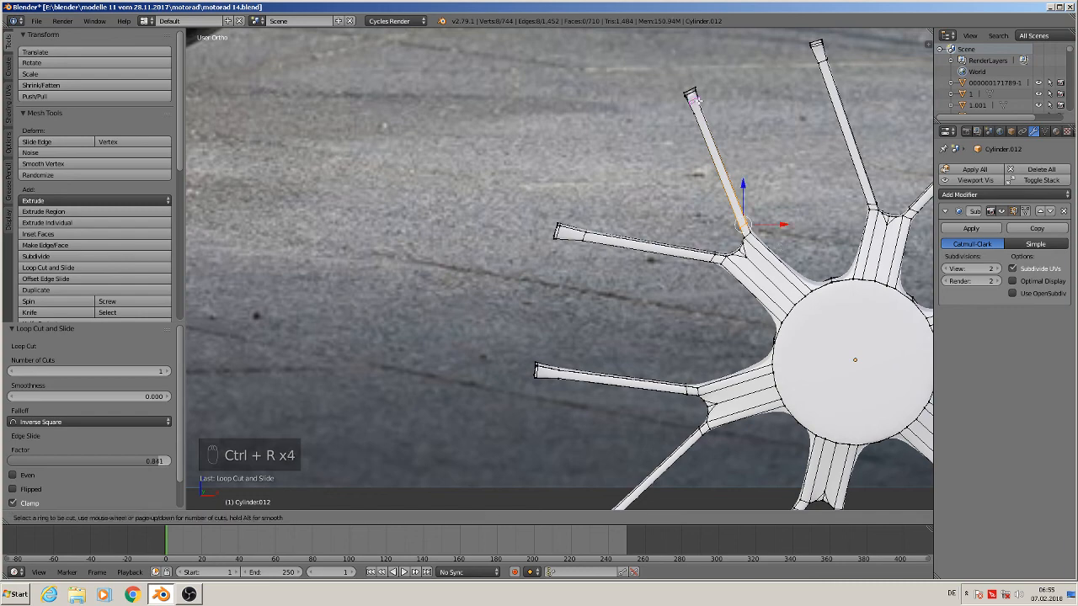
left_click(739, 189)
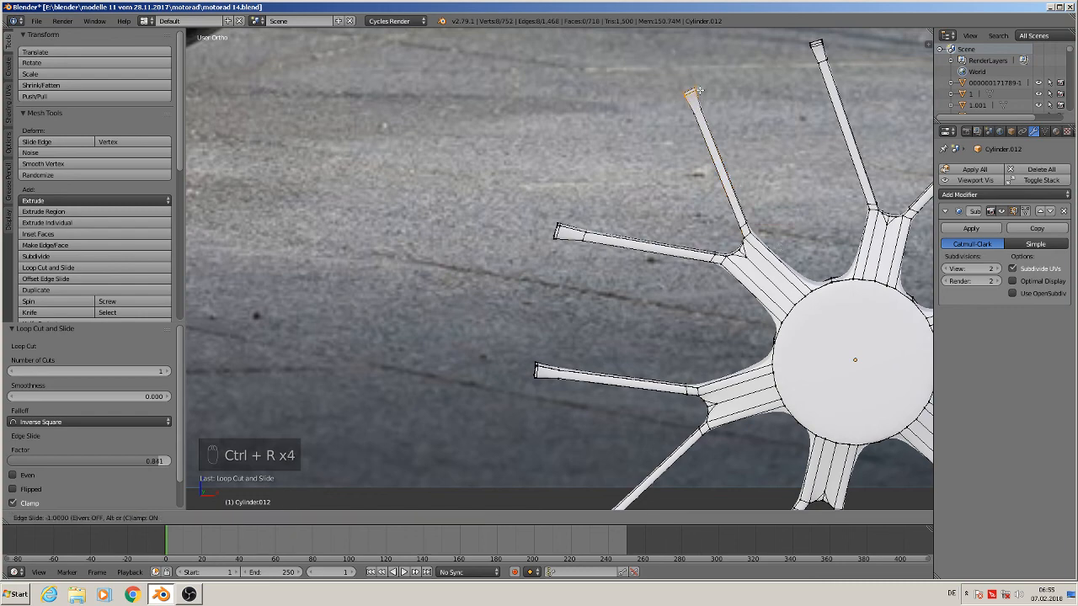
left_click(702, 91)
Return the spoked hub to Object Mode and show it in front view
middle_click_drag(844, 165, 770, 208, "shift")
key("Tab")
key("Tab")
key("Tab")
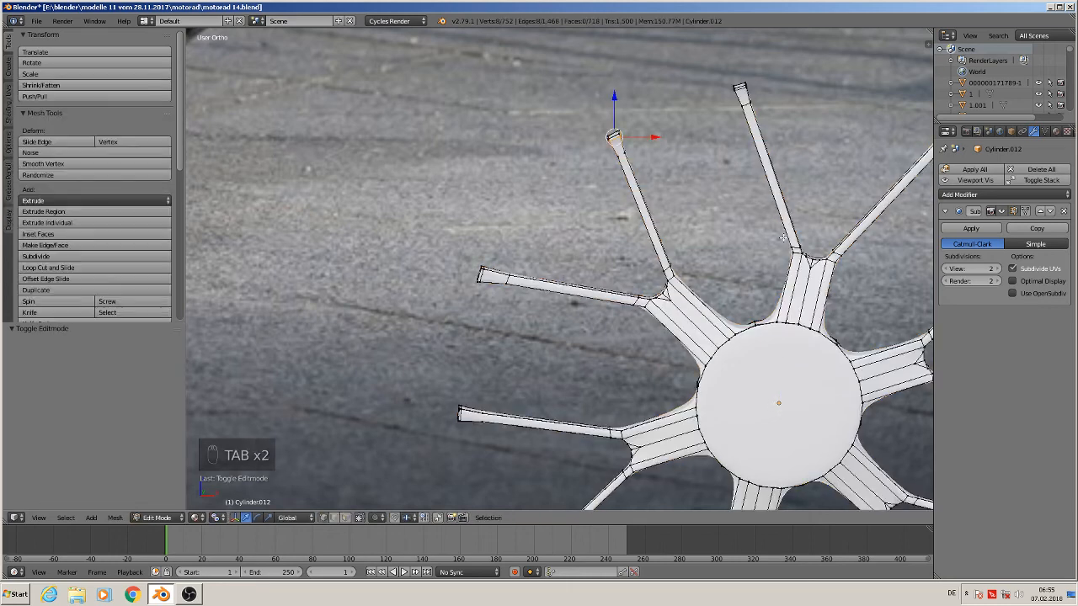
scroll(780, 262, "down", 4)
mouse_move(787, 307)
middle_mouse_down()
mouse_move(792, 281)
mouse_move(789, 308)
middle_mouse_up()
scroll(790, 308, "down", 2)
key("KP_1")
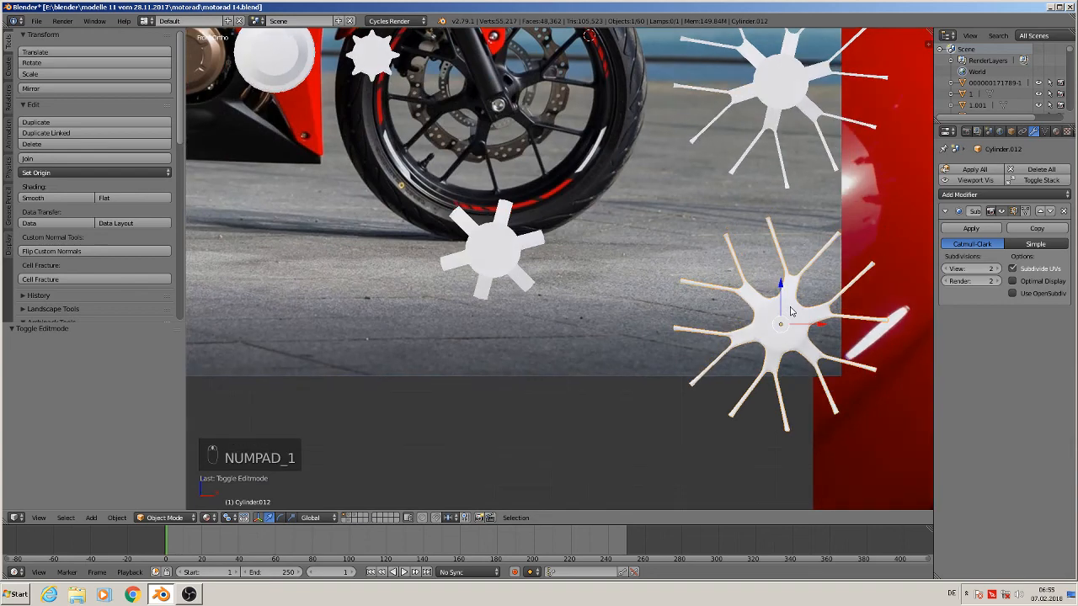
Move the short-armed hub below the front wheel and the unsubdivided spoked hub above the finished one to layer 2
scroll(720, 301, "down", 3)
middle_click_drag(642, 292, 547, 315, "shift")
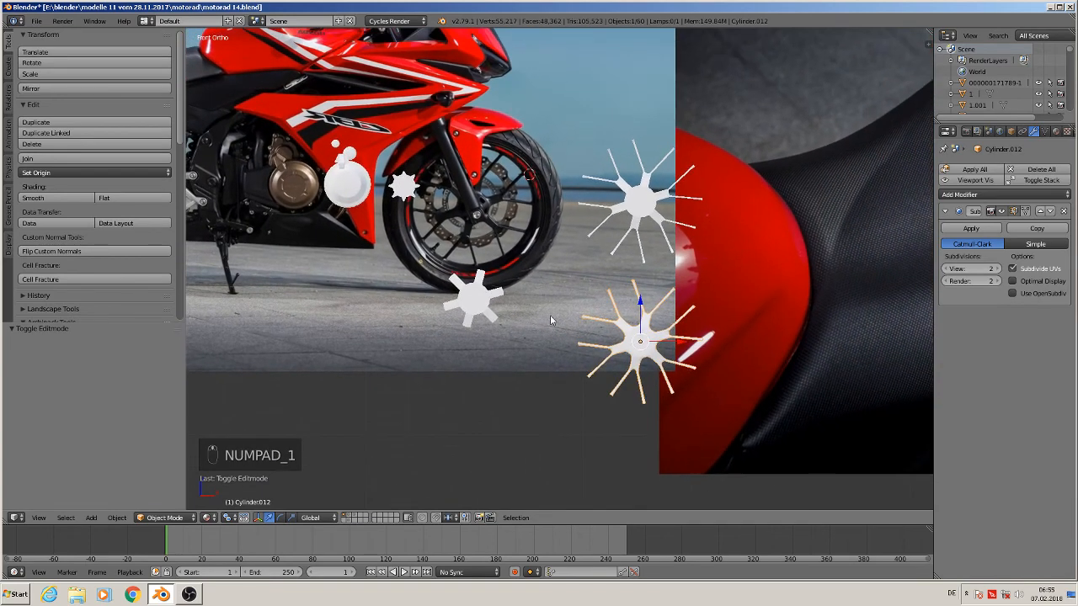
right_click(459, 307)
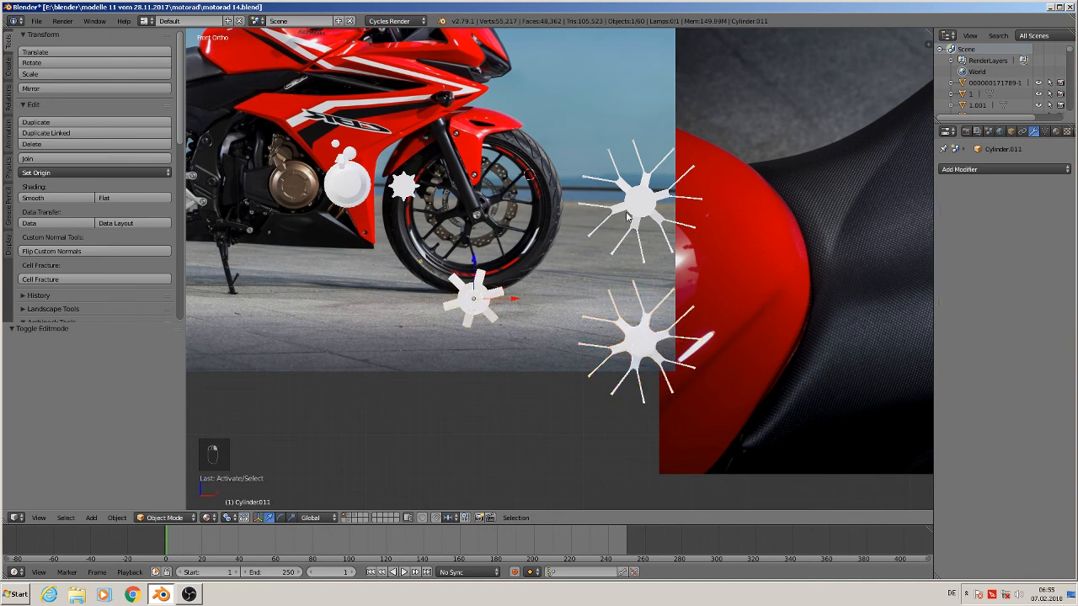
right_click(637, 202, "shift")
key("m")
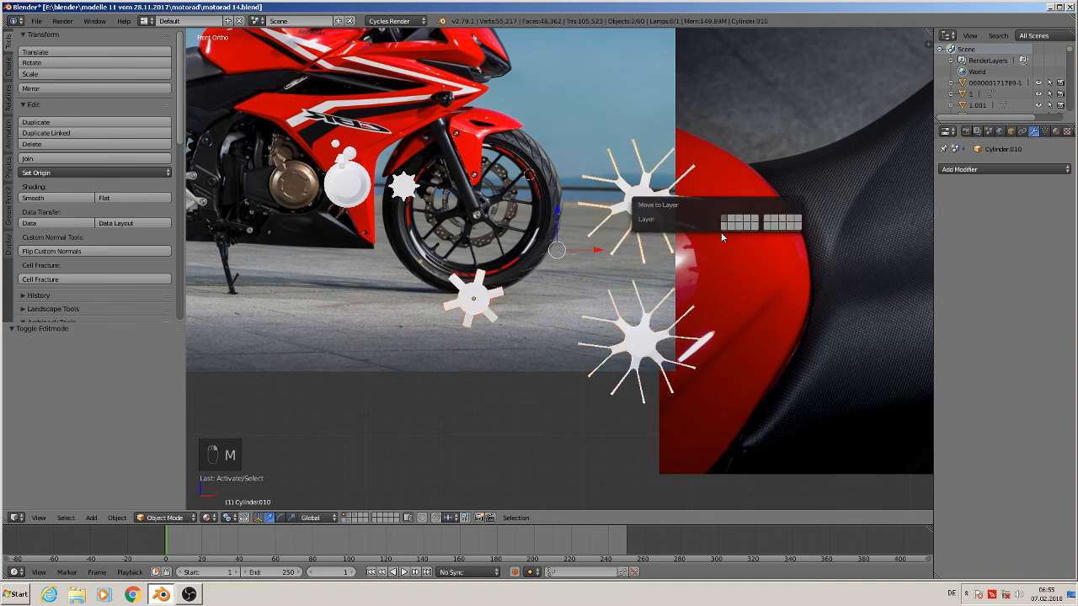
left_click(732, 221)
scroll(665, 354, "down", 3)
Select the subdivided spoked hub and scale it up by a factor of about 3.536
right_click(645, 350)
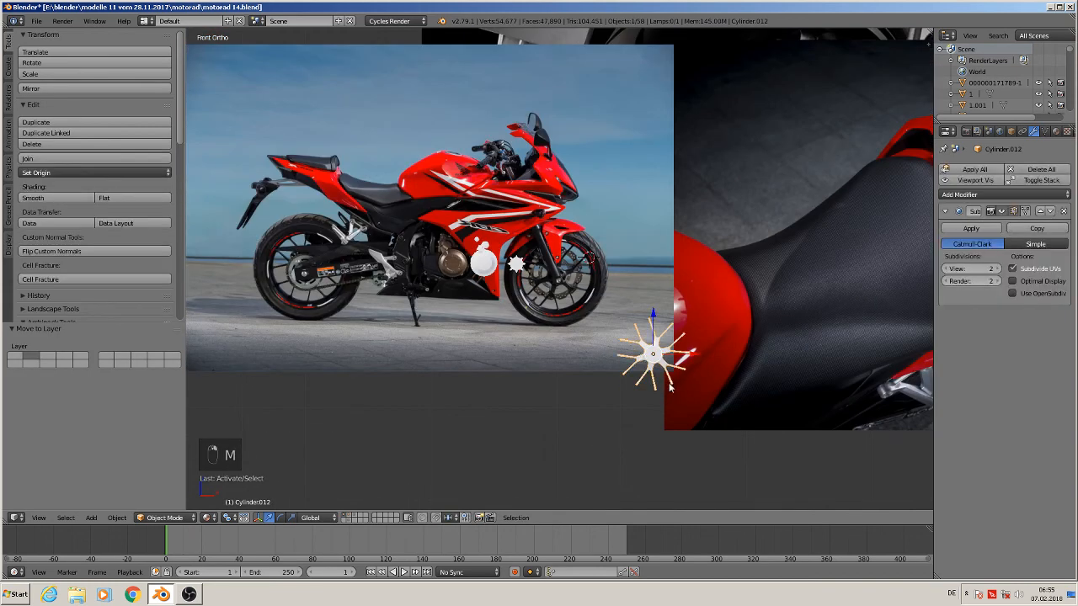
scroll(674, 393, "down", 4)
middle_click_drag(687, 404, 511, 382, "shift")
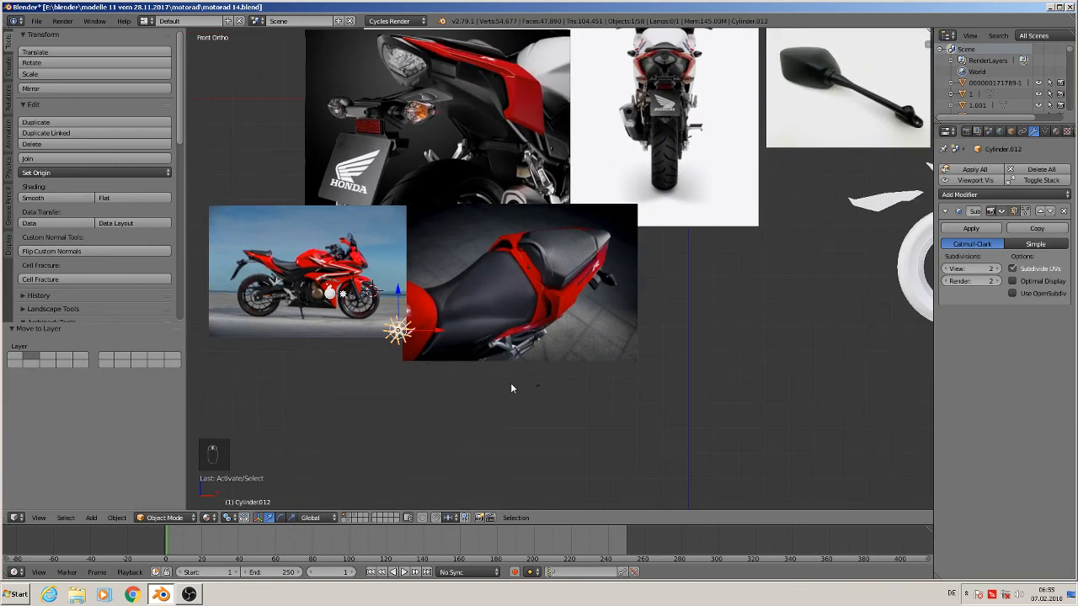
key("s")
left_click(800, 504)
Move the spoked hub into the modelled tyre, about 22.2 along X and 2.550 up along Z
middle_click_drag(805, 452, 442, 325, "shift")
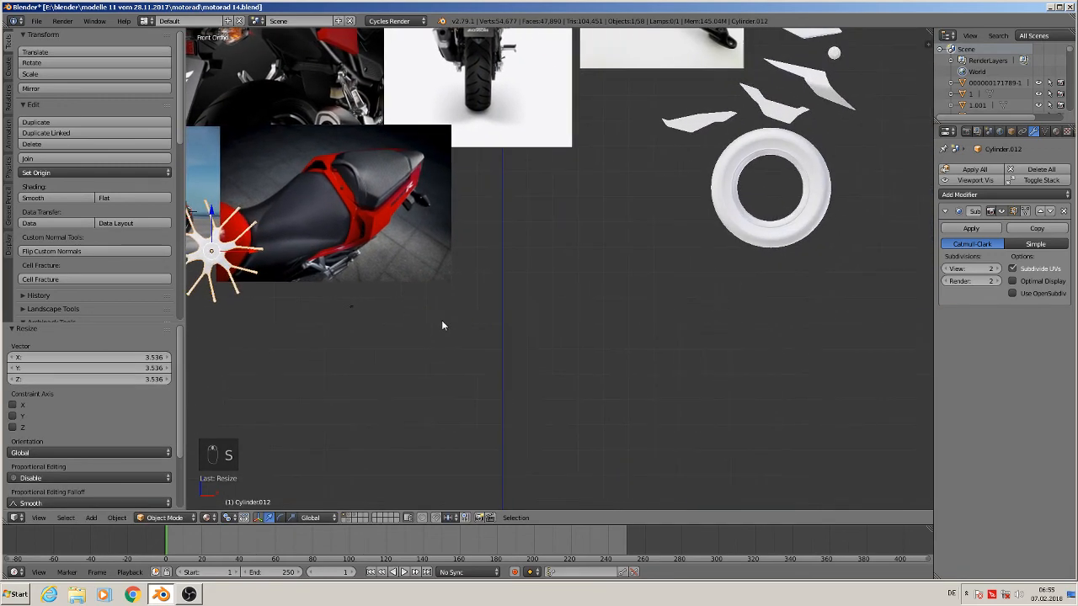
key("g")
key("x")
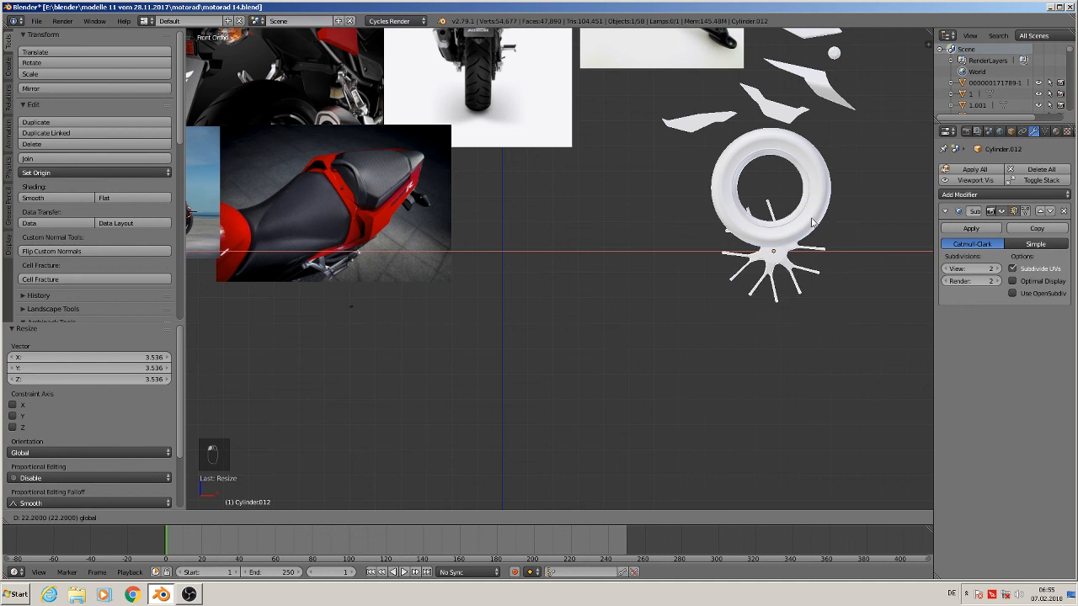
left_click(776, 229)
key("g")
key("z")
left_click(874, 234)
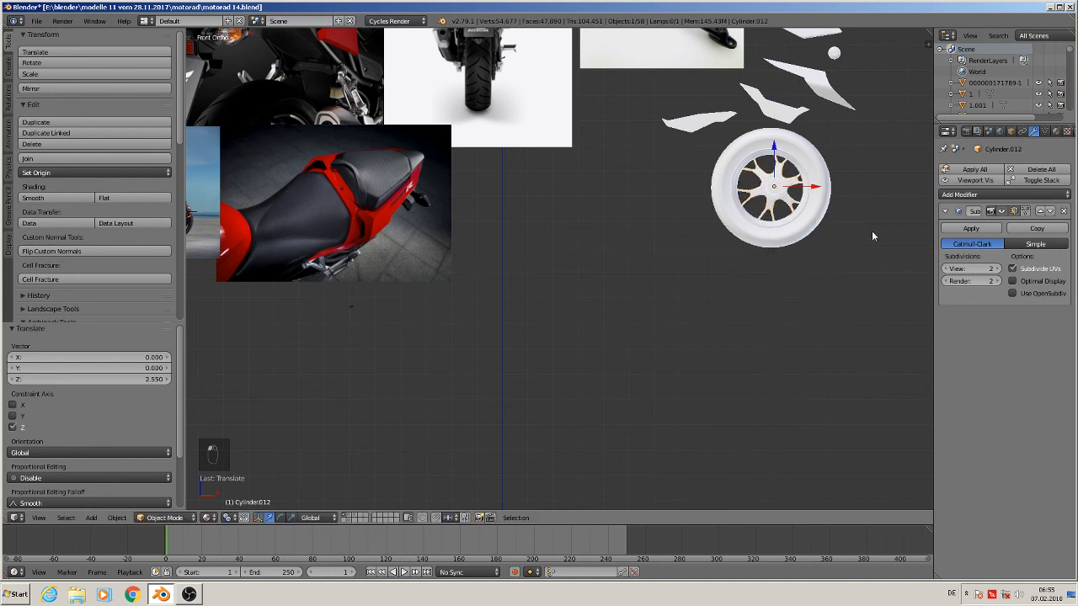
Scale the spoked hub by about 0.649 to fit the tyre's opening and shift it about -0.155 along X
key("s")
left_click(831, 224)
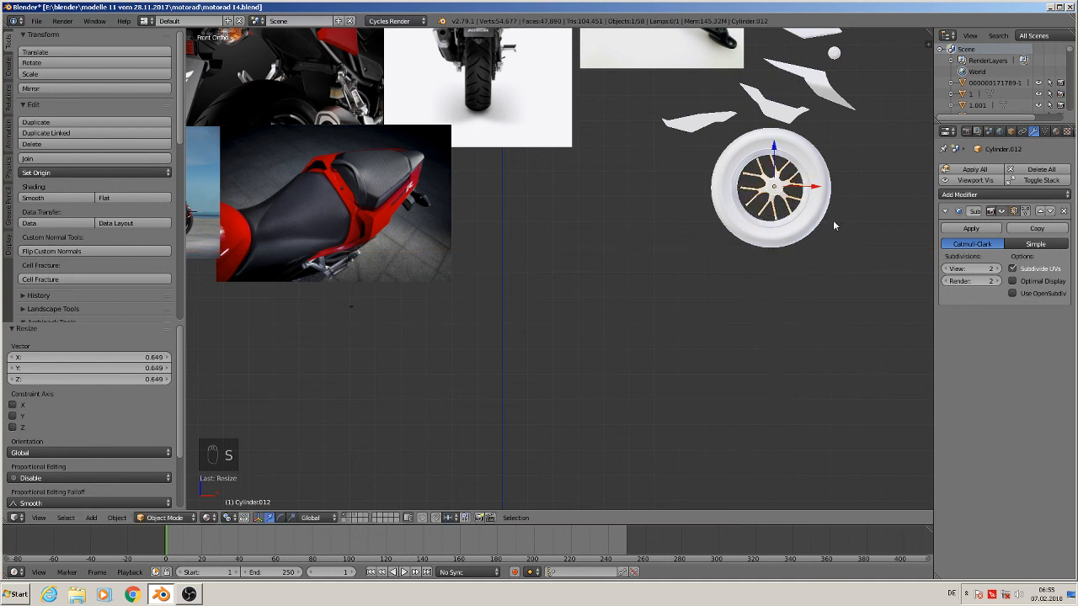
key("g")
key("x")
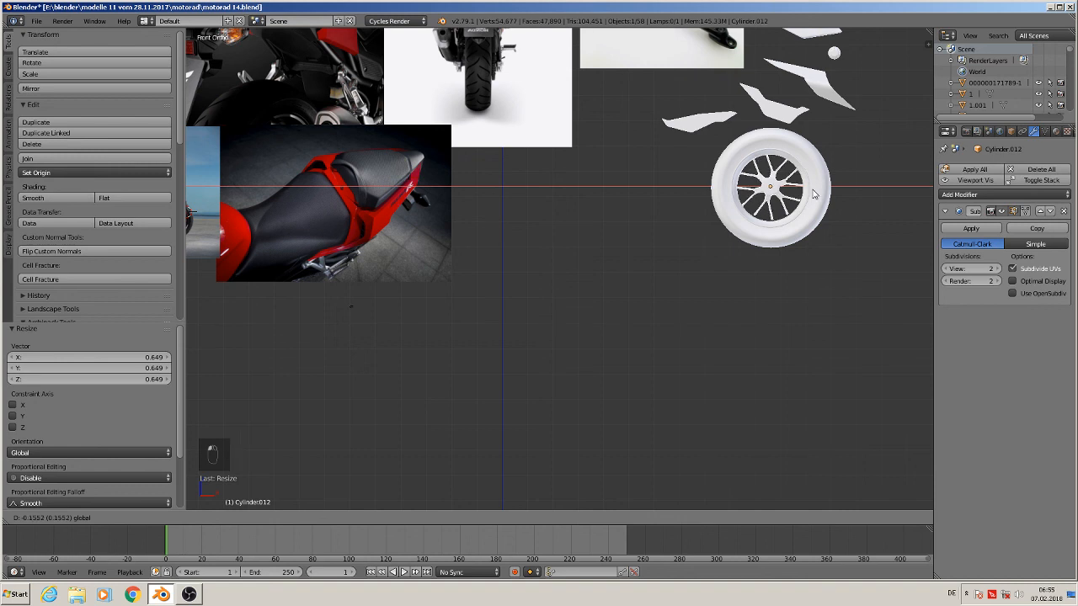
left_click(818, 191)
Centre the spoked hub in the tyre by lowering it about 0.045 along Z, and enlarge it by a factor of about 1.009
key("KP_1")
scroll(882, 214, "up", 5)
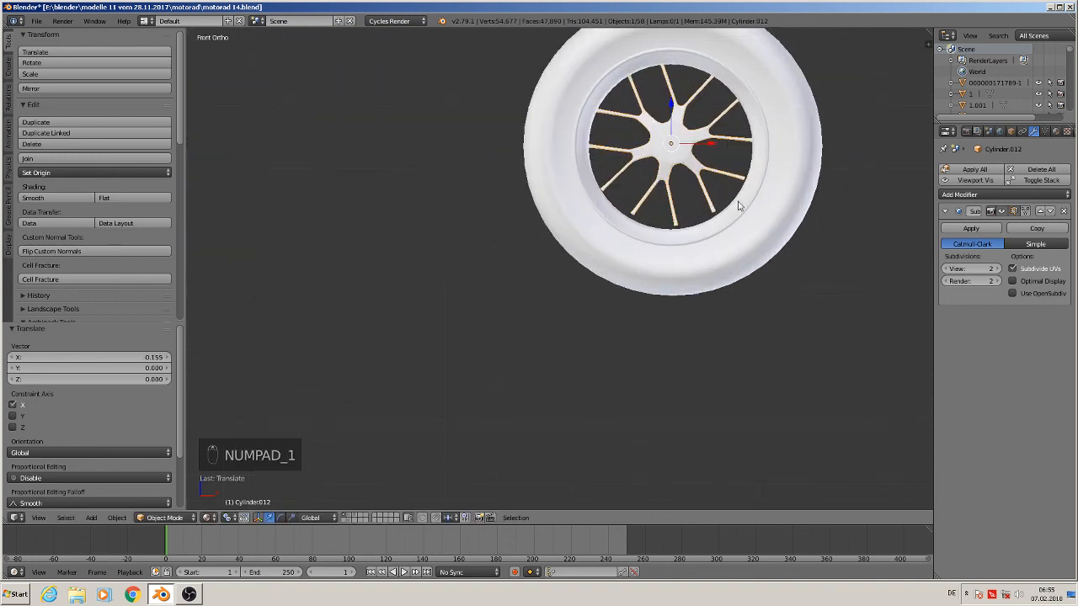
key("g")
key("z")
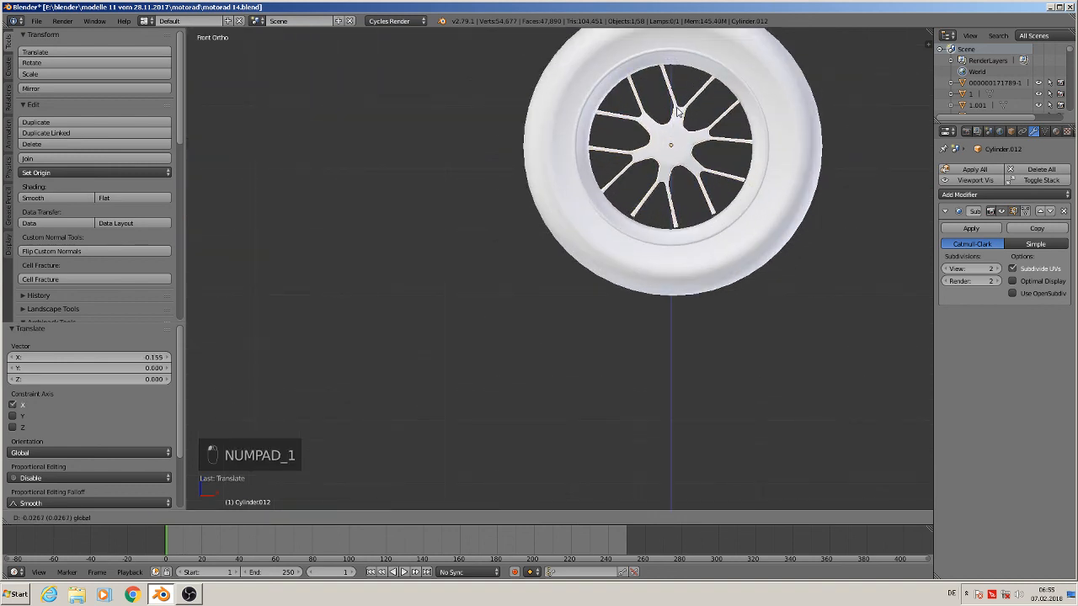
left_click(834, 194)
key("s")
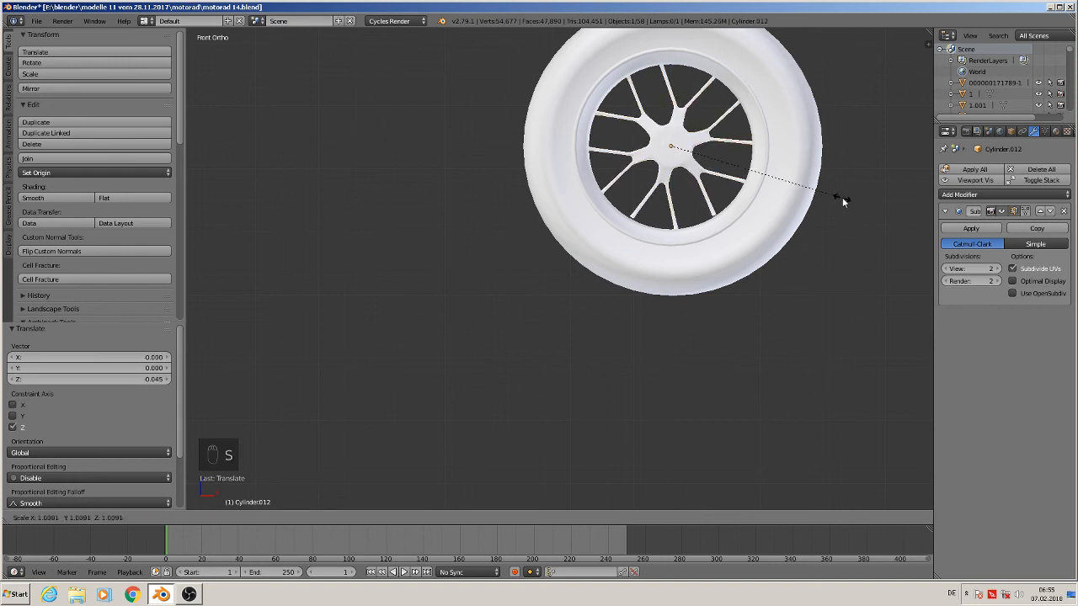
left_click(842, 196)
scroll(784, 217, "down", 1)
key("a")
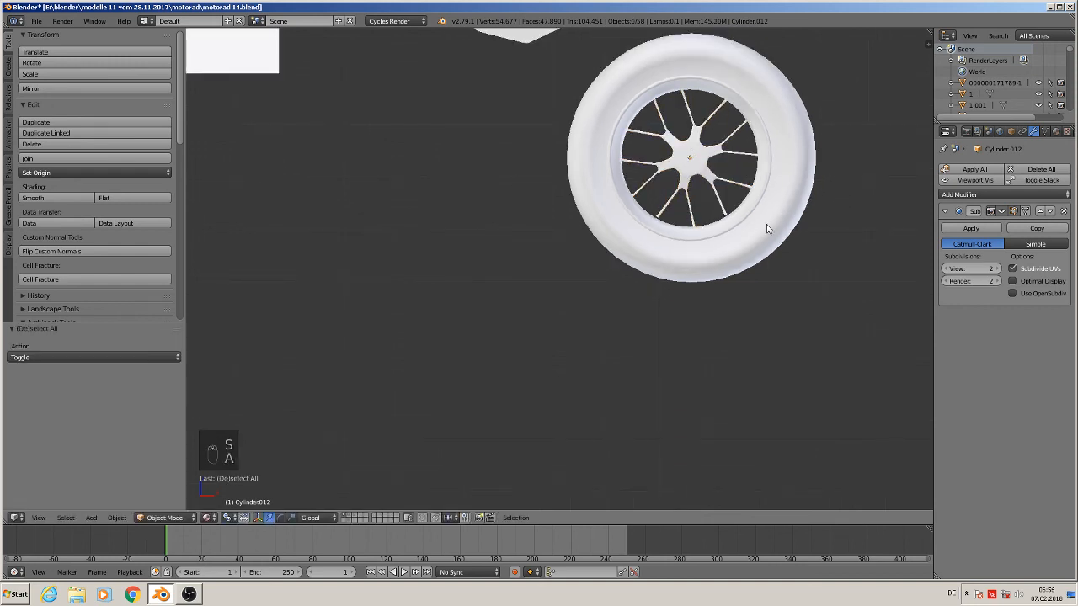
Shift the spoked hub about 0.111 along Y to seat it within the tyre's width, leaving nothing selected
middle_click_drag(765, 227, 796, 254)
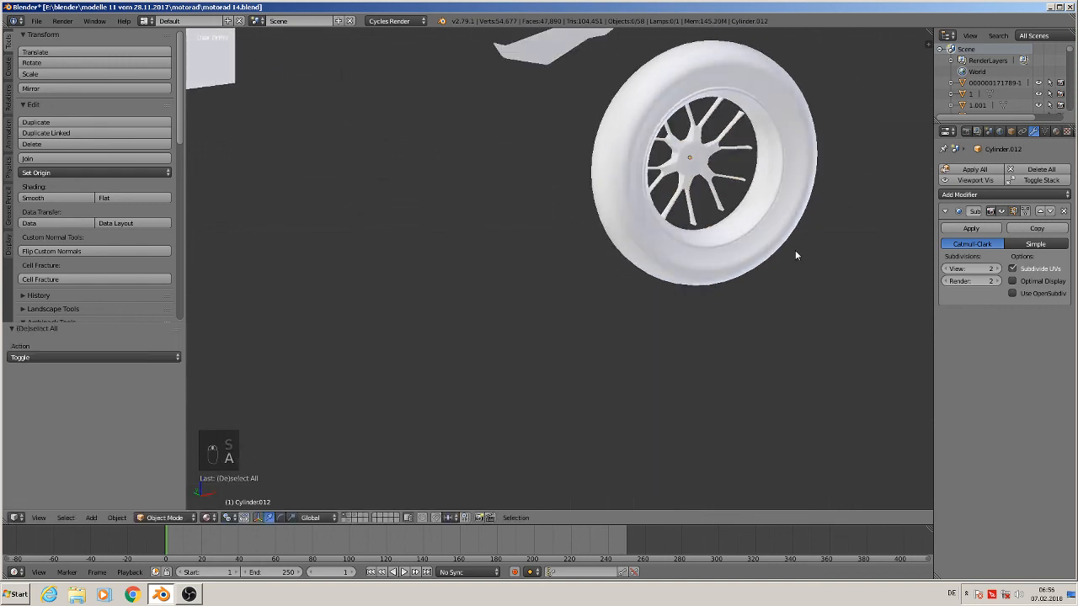
left_click_drag(671, 145, 692, 165)
left_click(692, 165)
mouse_move(692, 164)
middle_mouse_down()
mouse_move(697, 173)
mouse_move(706, 148)
mouse_move(684, 168)
middle_mouse_up()
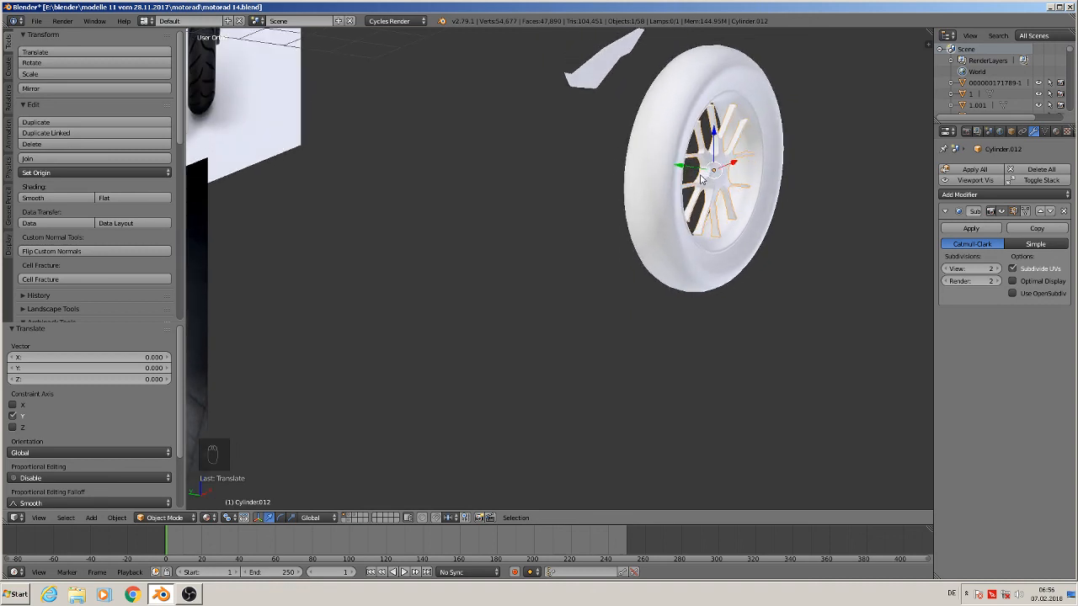
left_click_drag(684, 168, 680, 169)
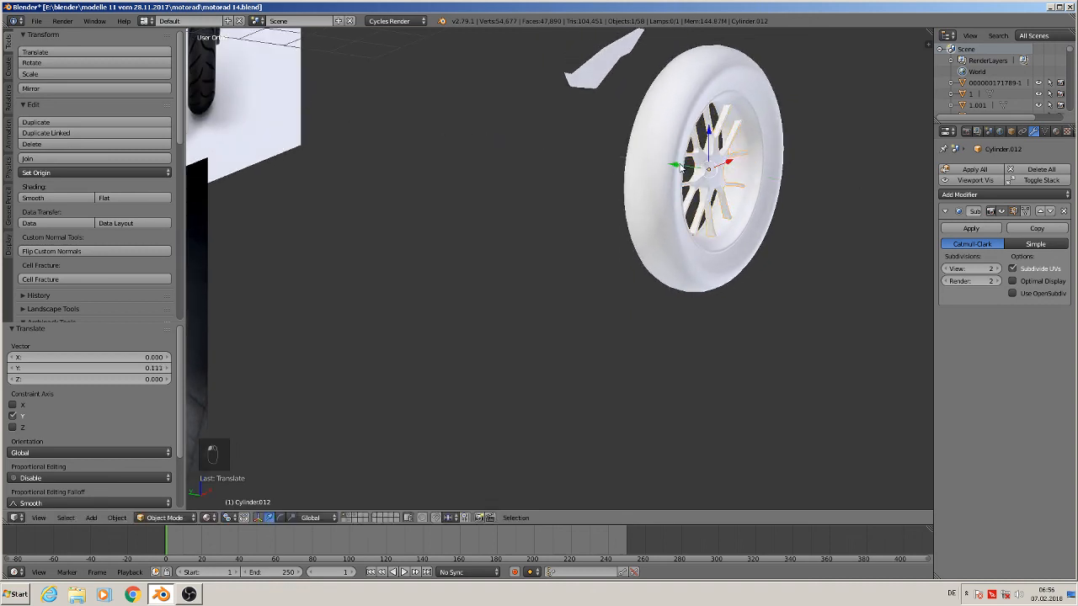
middle_click_drag(681, 168, 775, 236)
key("a")
Examine the hub's fit in the tyre from several angles and compare the wheel with the reference photos
scroll(598, 227, "down", 4)
scroll(671, 257, "down", 2)
scroll(769, 232, "up", 5)
scroll(724, 238, "down", 4)
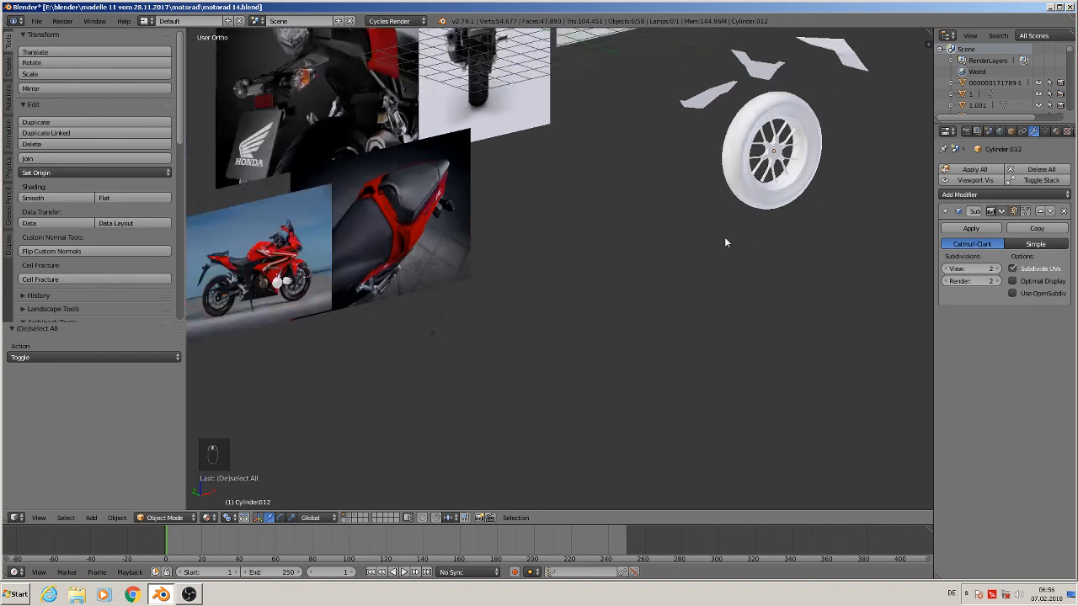
scroll(533, 287, "up", 3)
scroll(531, 287, "down", 3)
scroll(531, 291, "up", 2)
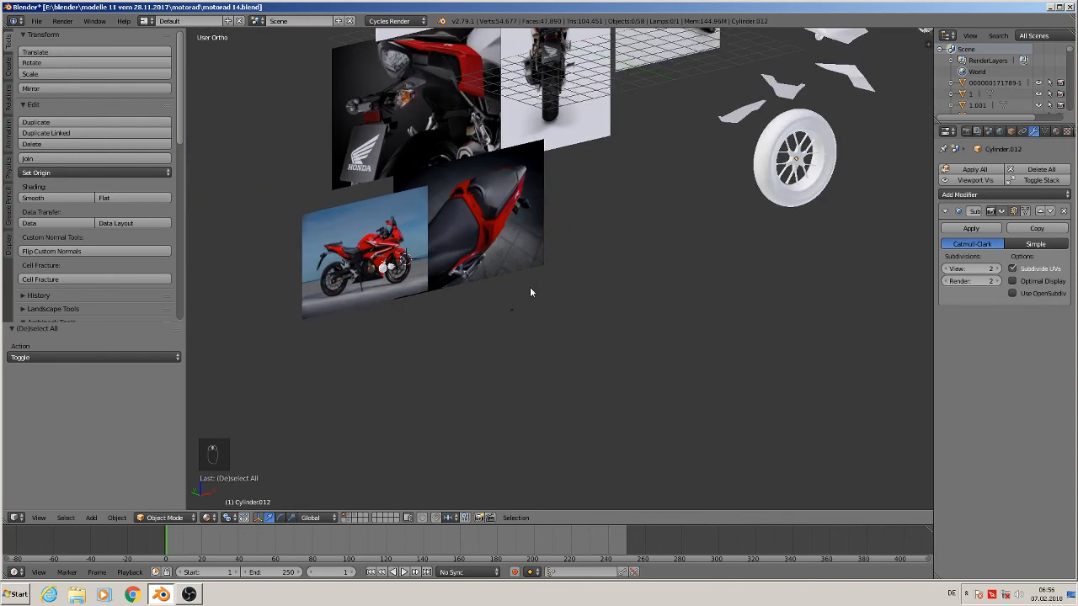
middle_click_drag(530, 288, 474, 249)
scroll(492, 261, "down", 2)
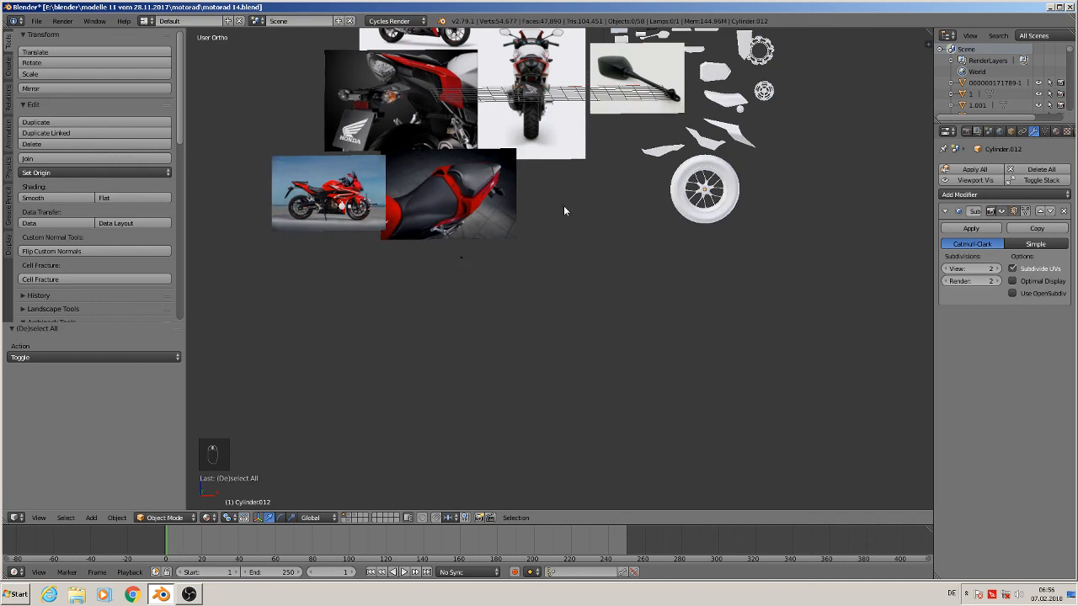
key("KP_1")
scroll(674, 219, "up", 6)
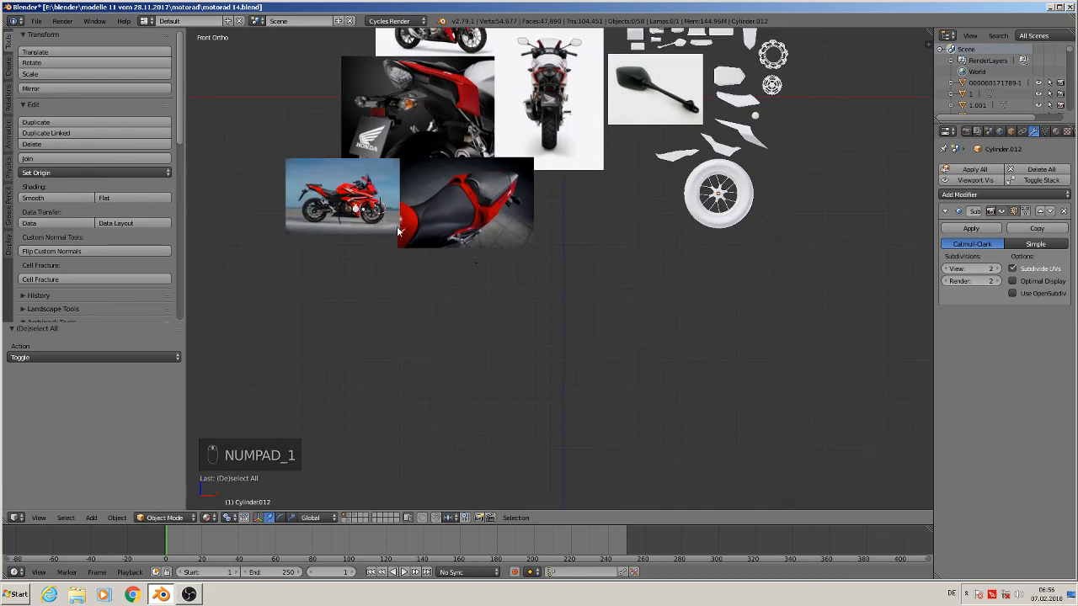
scroll(792, 259, "up", 2)
middle_click_drag(767, 305, 640, 103, "shift")
middle_click_drag(640, 103, 535, 117)
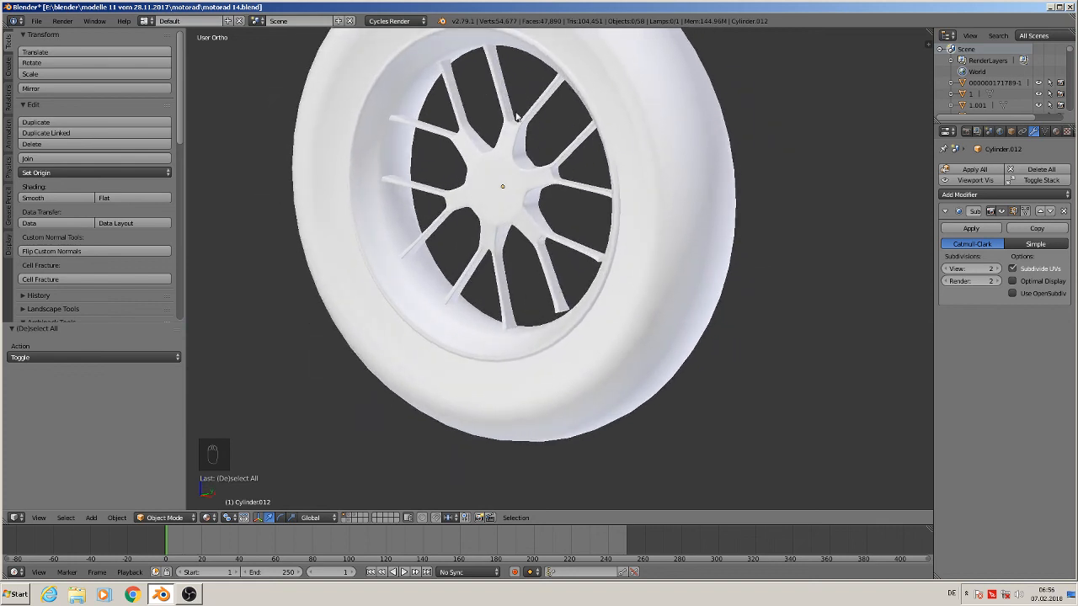
mouse_move(620, 254)
middle_mouse_down()
mouse_move(626, 282)
mouse_move(664, 260)
mouse_move(666, 272)
mouse_move(570, 226)
middle_mouse_up()
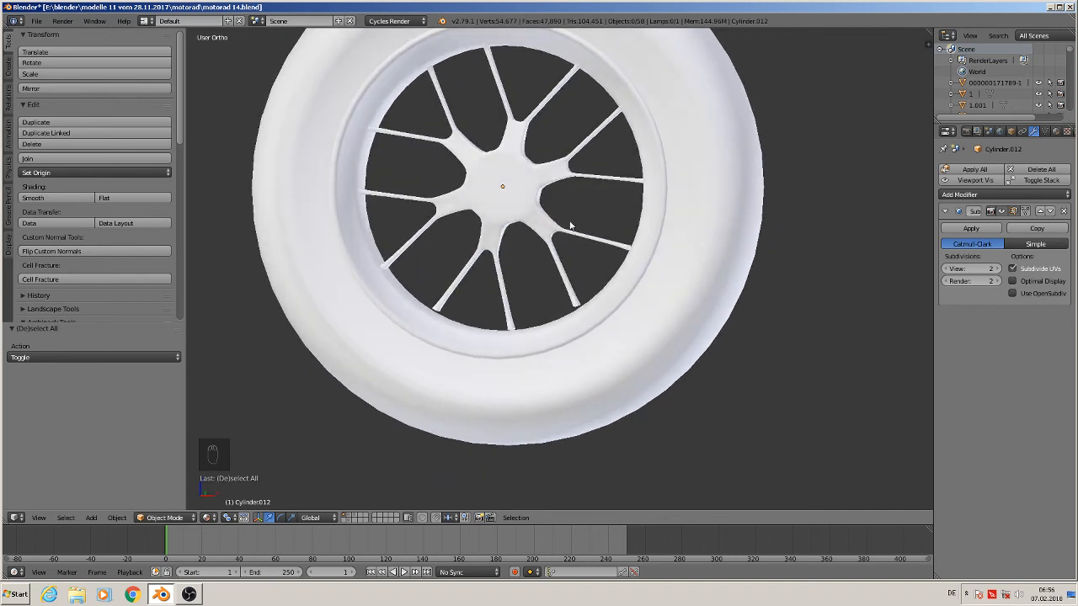
Select the spoked hub again and nudge it slightly inside the tyre opening, leaving nothing selected
right_click(508, 202)
left_click_drag(502, 154, 507, 153)
key("a")
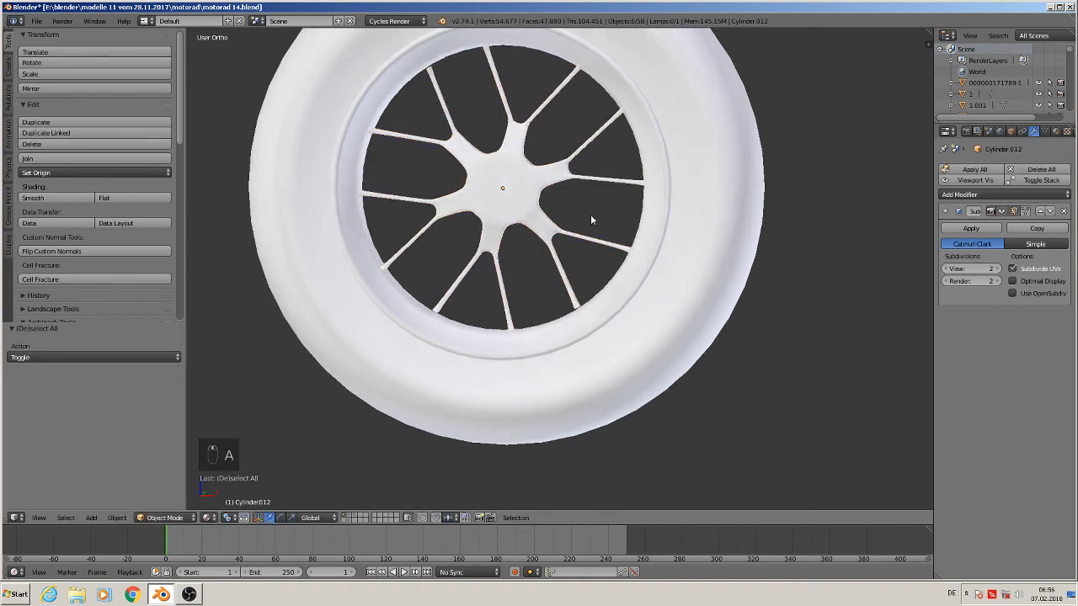
Return to the front view of the whole scene and save the file motorad 14.blend
middle_click_drag(590, 214, 619, 227)
scroll(619, 228, "up", 1)
scroll(581, 249, "down", 10)
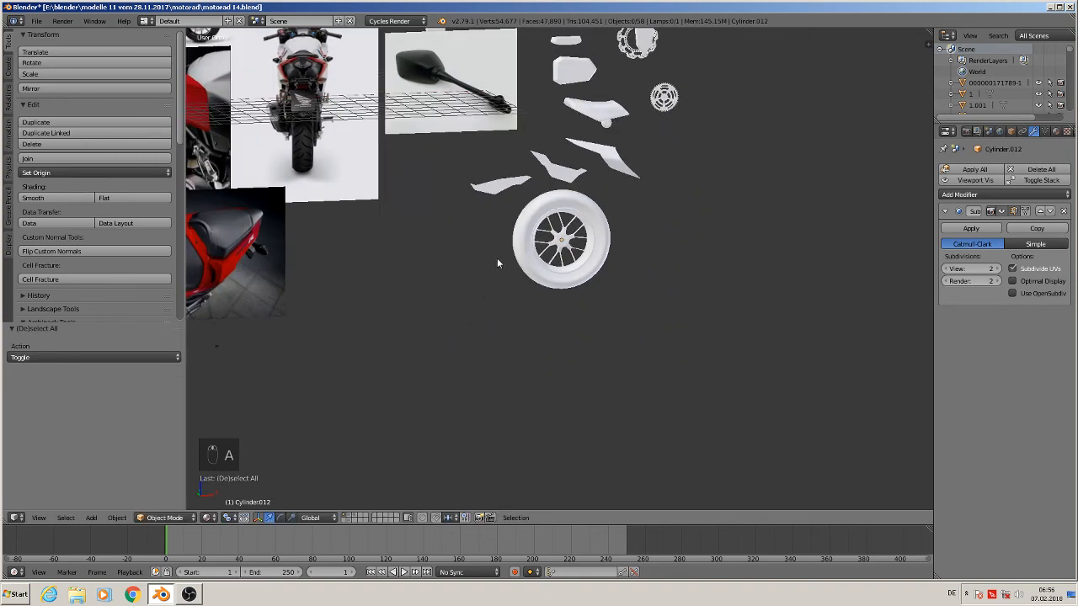
key("KP_1")
left_click(37, 20)
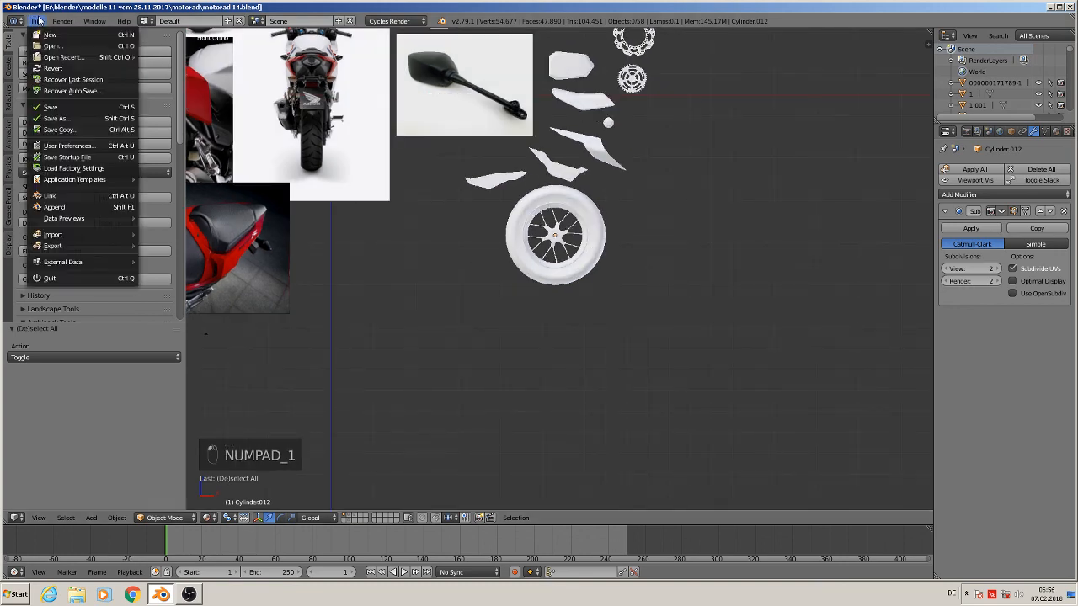
left_click(52, 107)
scroll(505, 278, "down", 4)
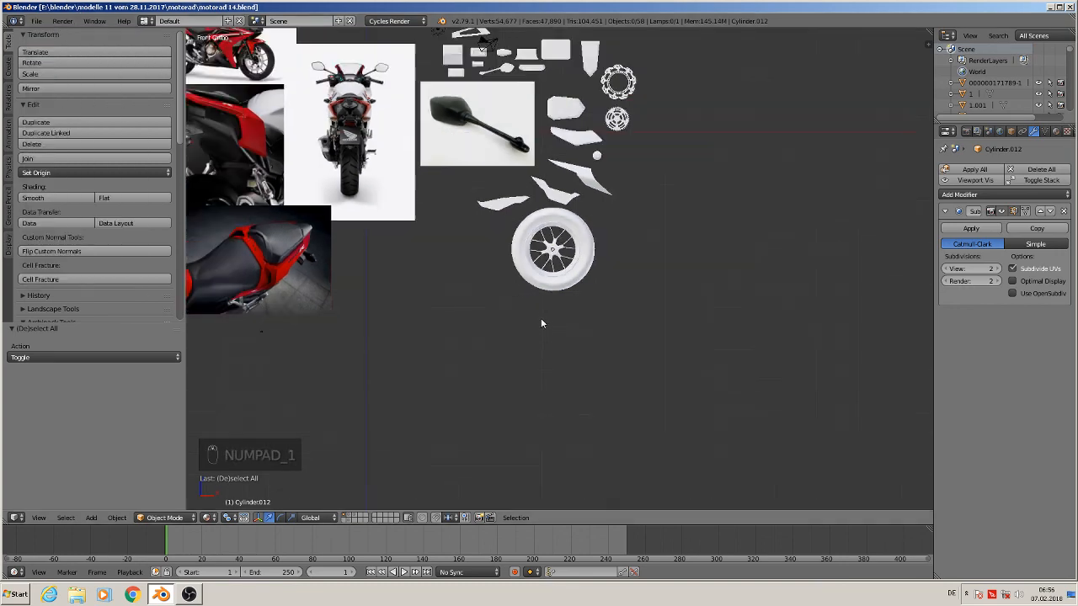
scroll(628, 320, "up", 2)
scroll(710, 320, "up", 2)
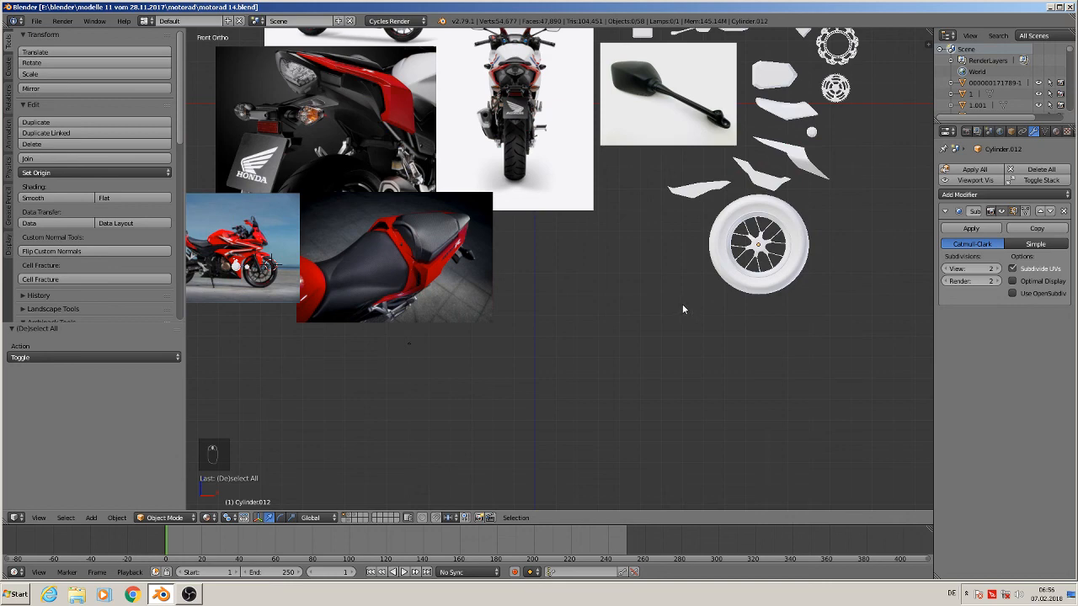